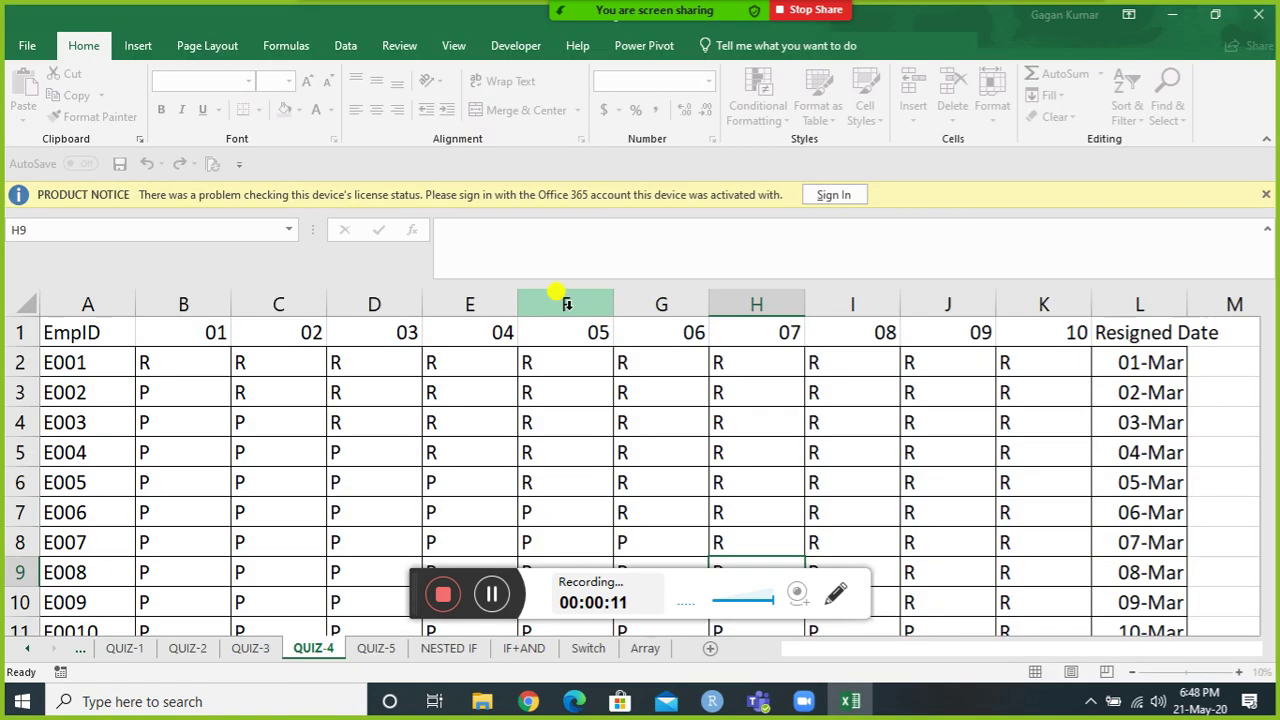
Dismiss the license product notice, and check the meeting's participants list before minimizing it.
{"action": "left_click", "coordinate": [1265, 195]}
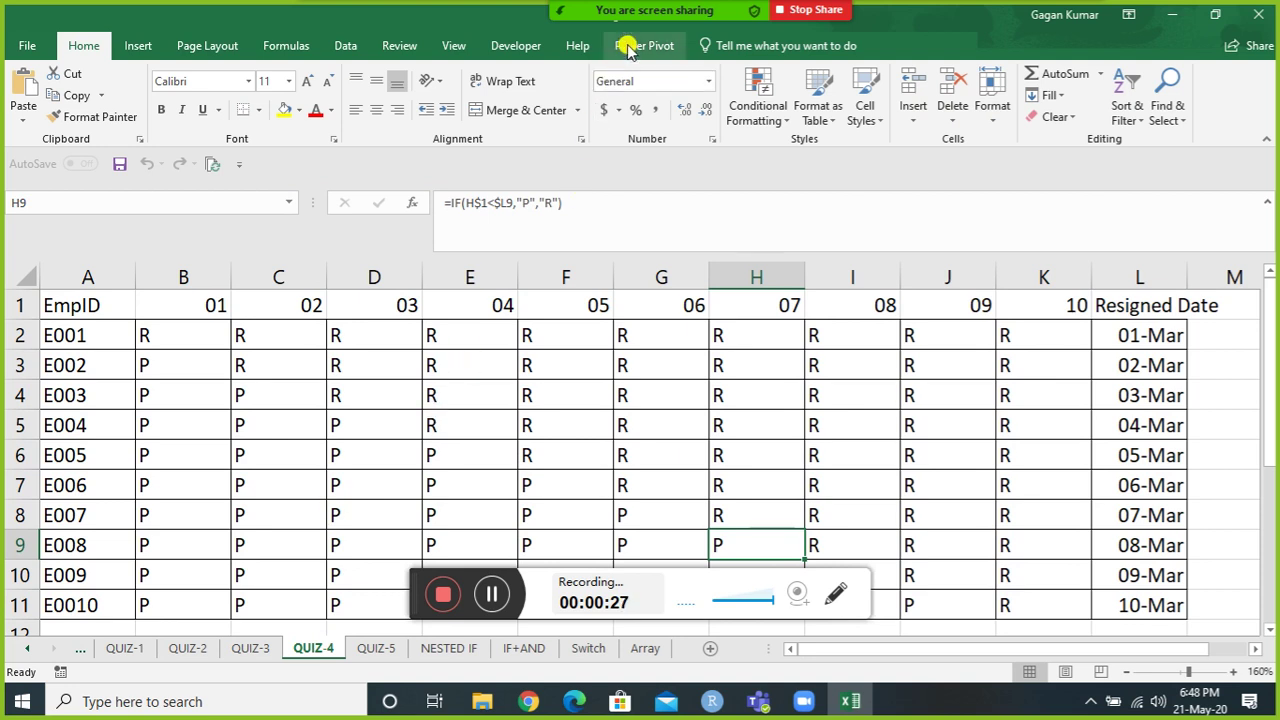
{"action": "mouse_move", "coordinate": [644, 14]}
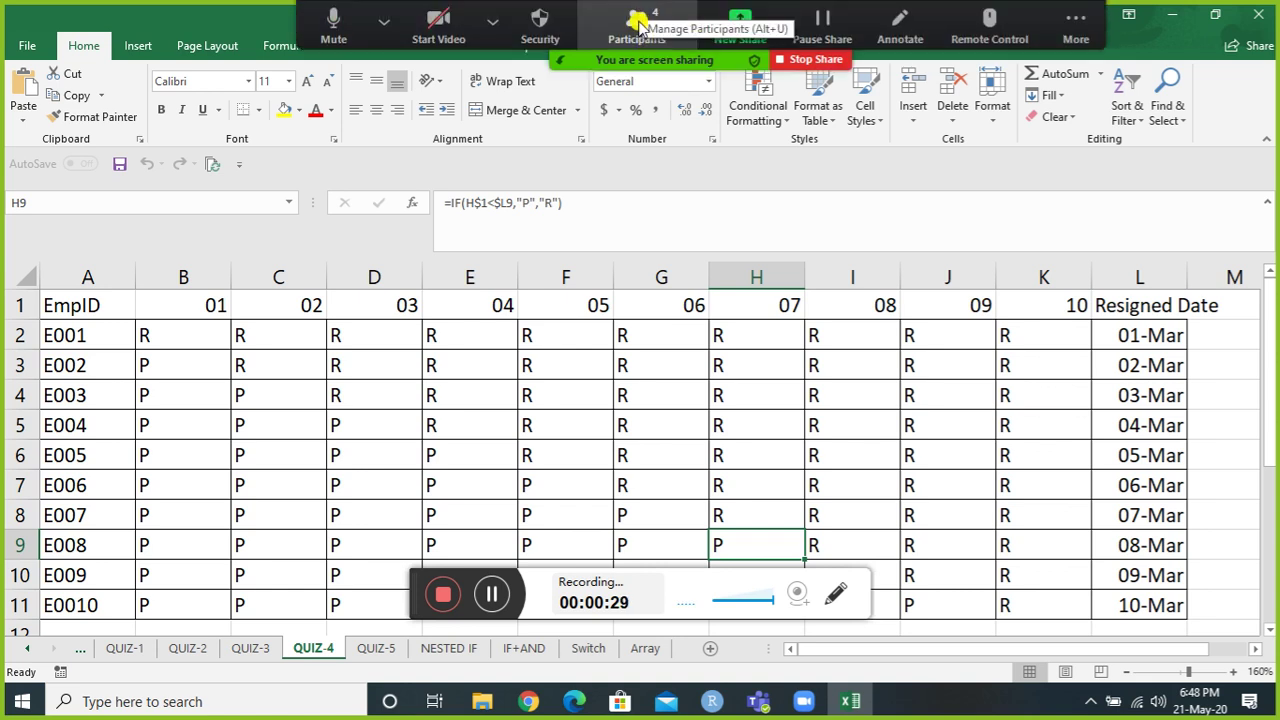
{"action": "left_click", "coordinate": [632, 30]}
{"action": "left_click", "coordinate": [632, 30]}
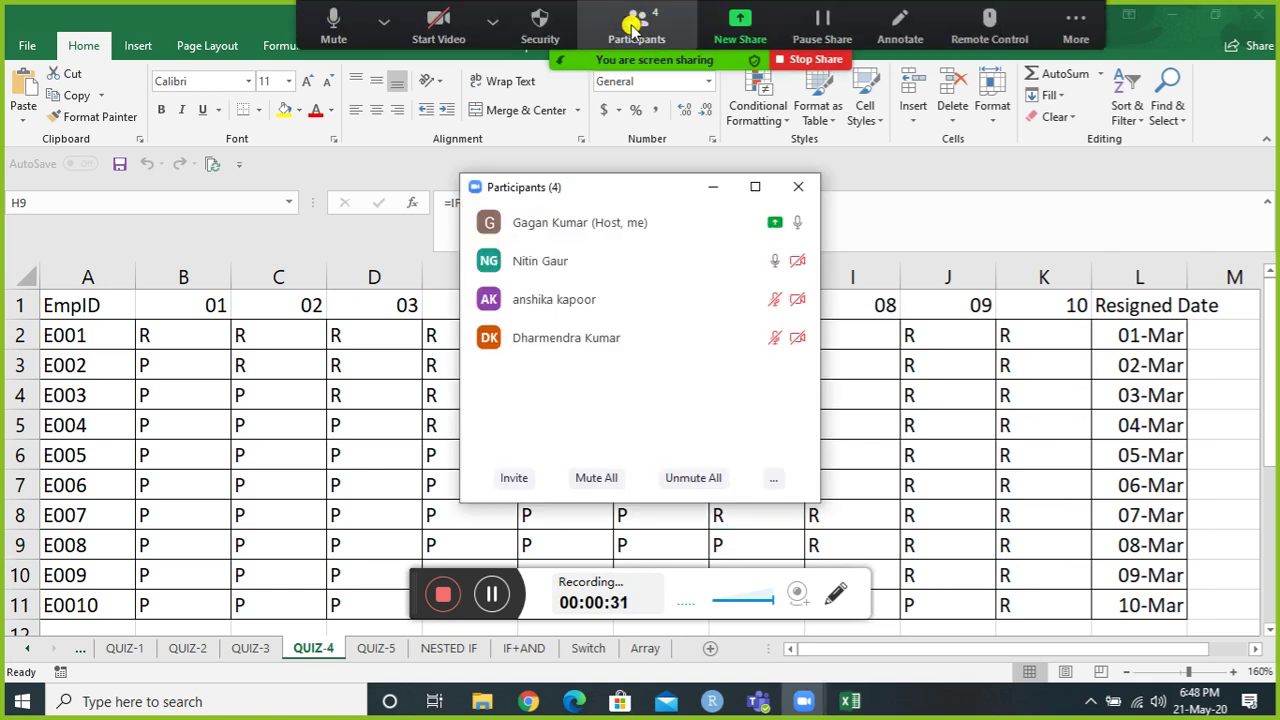
{"action": "left_click", "coordinate": [712, 188]}
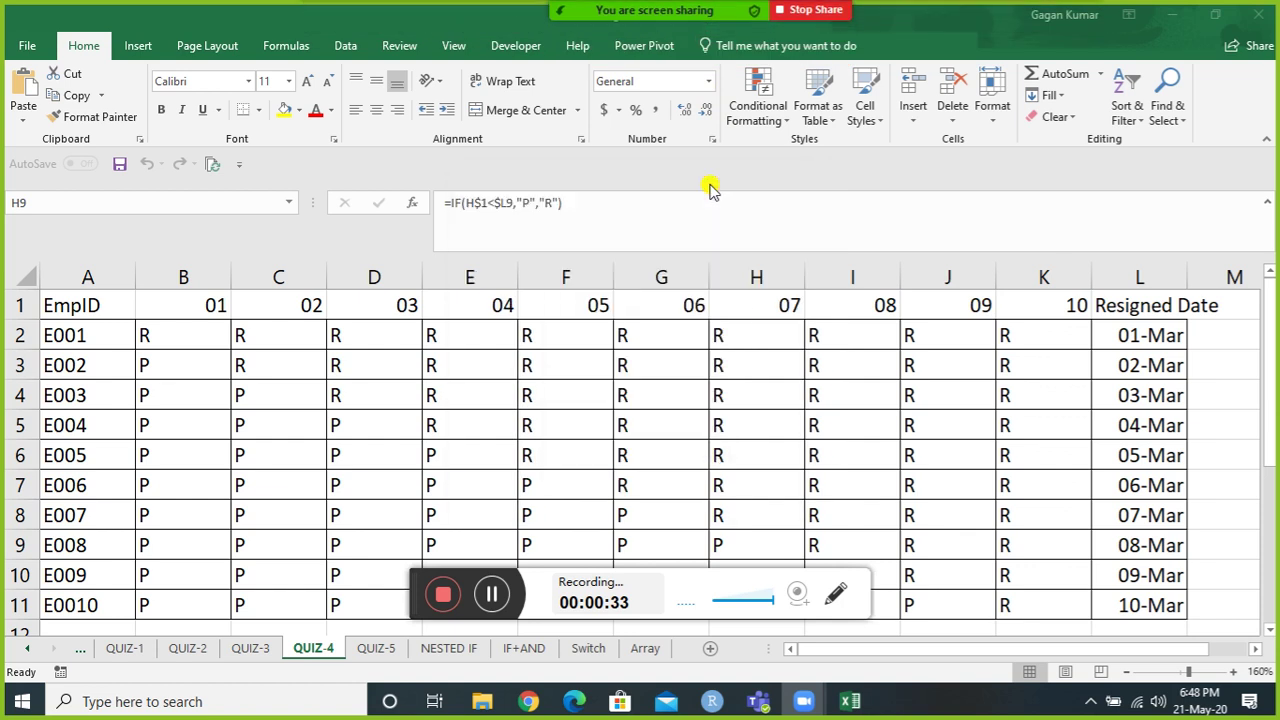
Look at the meeting's microphone and speaker options and its participants list, and minimize the list.
{"action": "left_click", "coordinate": [376, 651]}
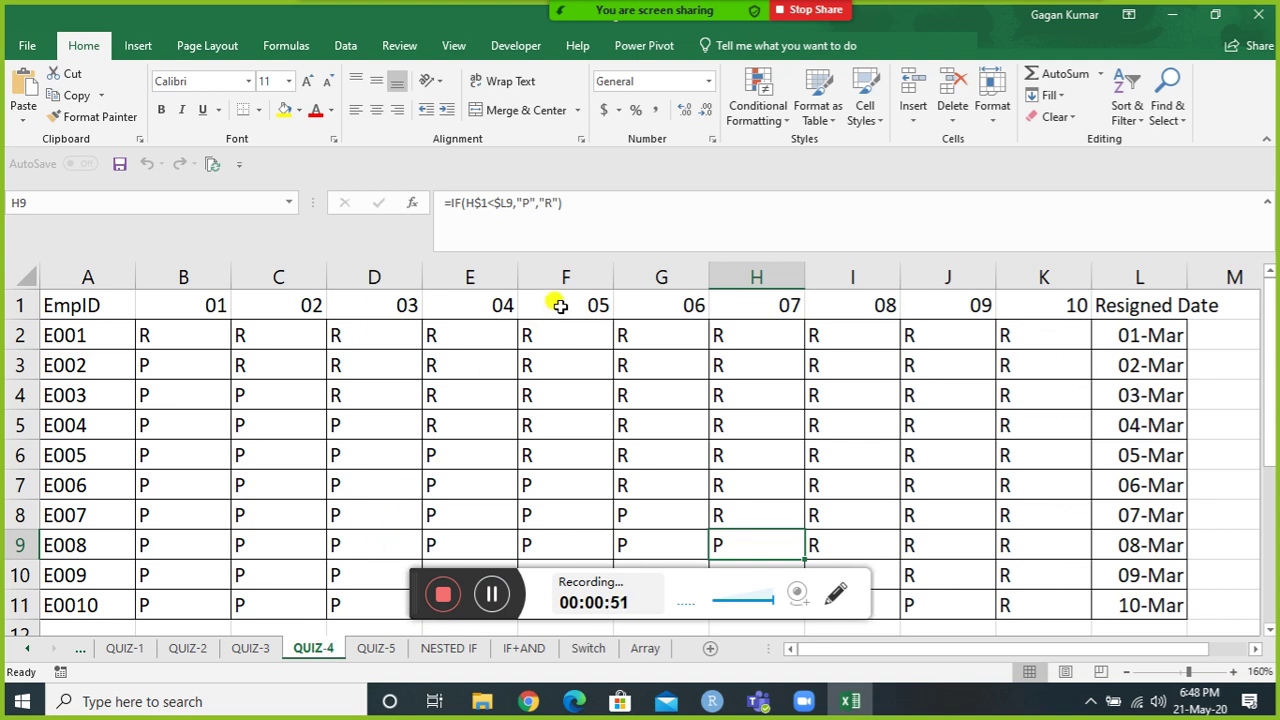
{"action": "mouse_move", "coordinate": [630, 20]}
{"action": "left_click", "coordinate": [381, 28]}
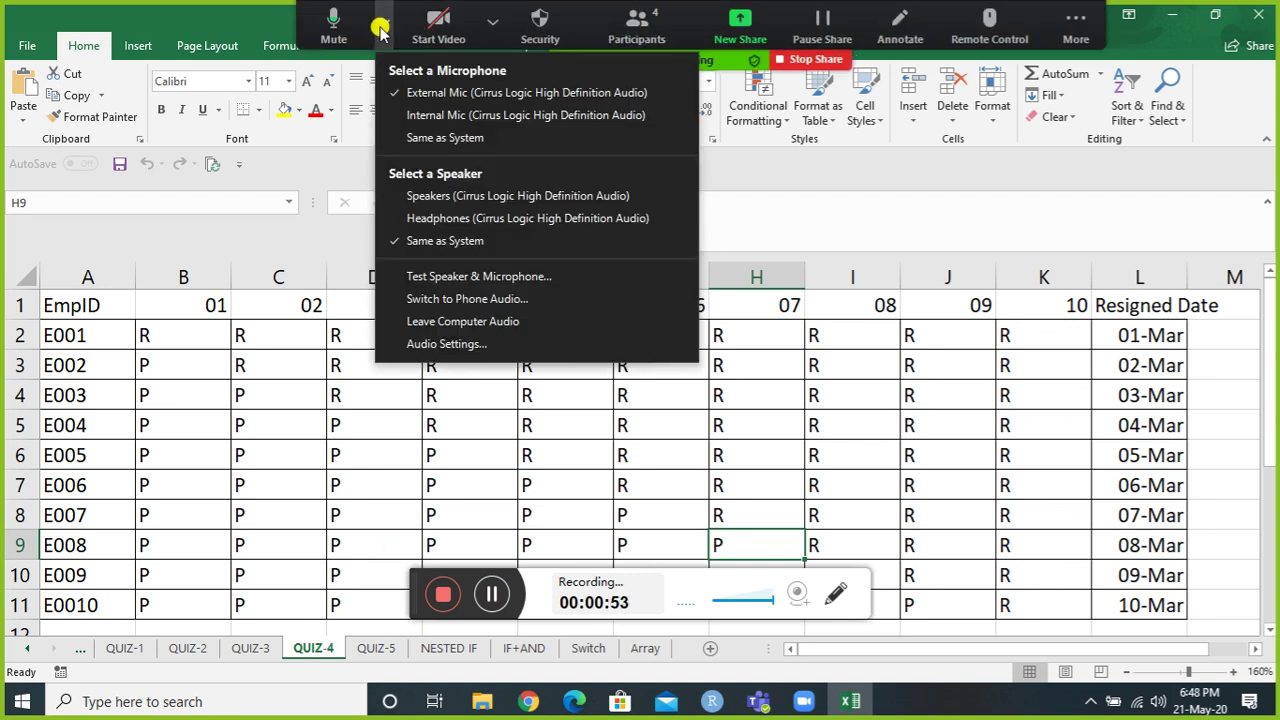
{"action": "left_click", "coordinate": [638, 24]}
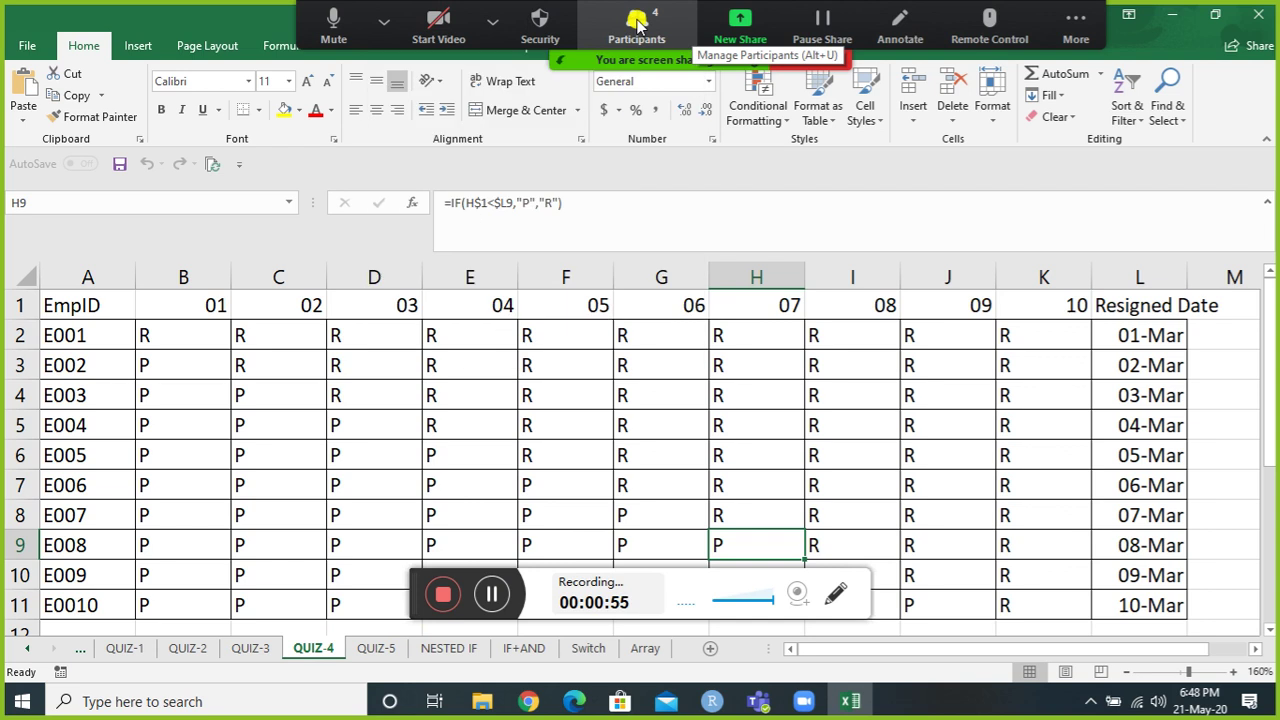
{"action": "left_click", "coordinate": [638, 24]}
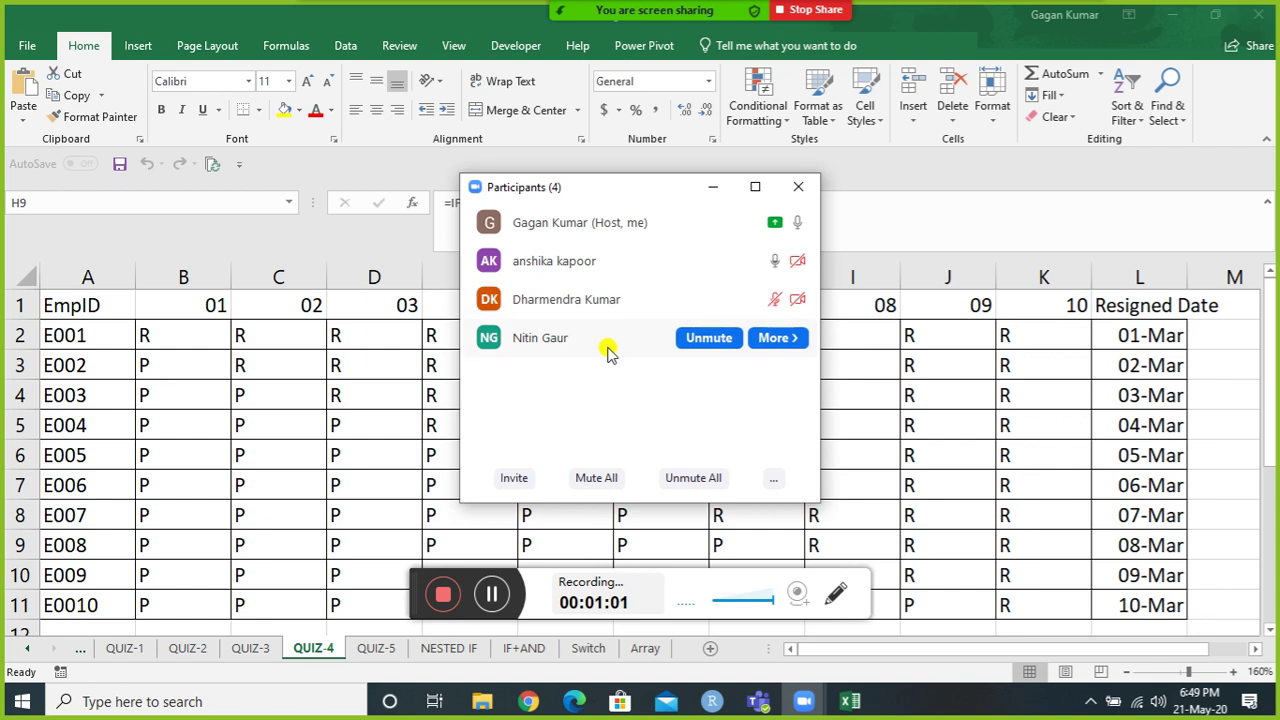
{"action": "left_click", "coordinate": [716, 188]}
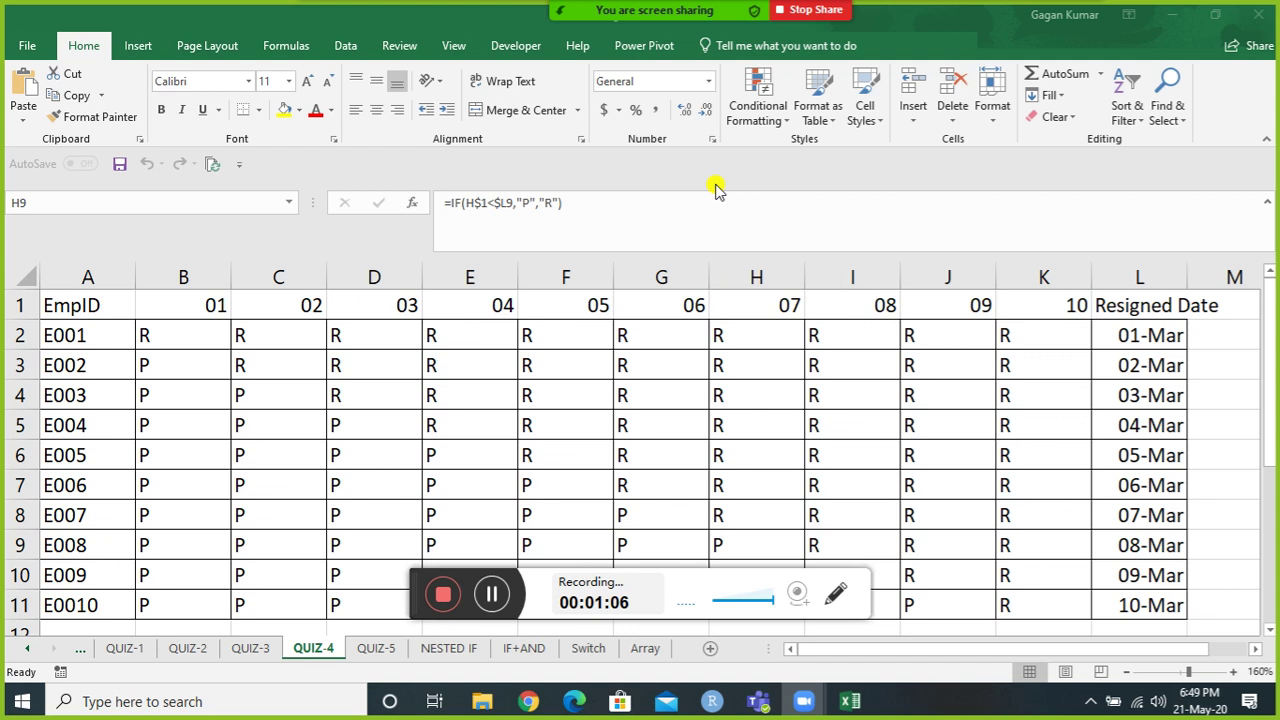
Switch to the QUIZ-5 sheet and zoom it out to 180%.
{"action": "left_click", "coordinate": [535, 457]}
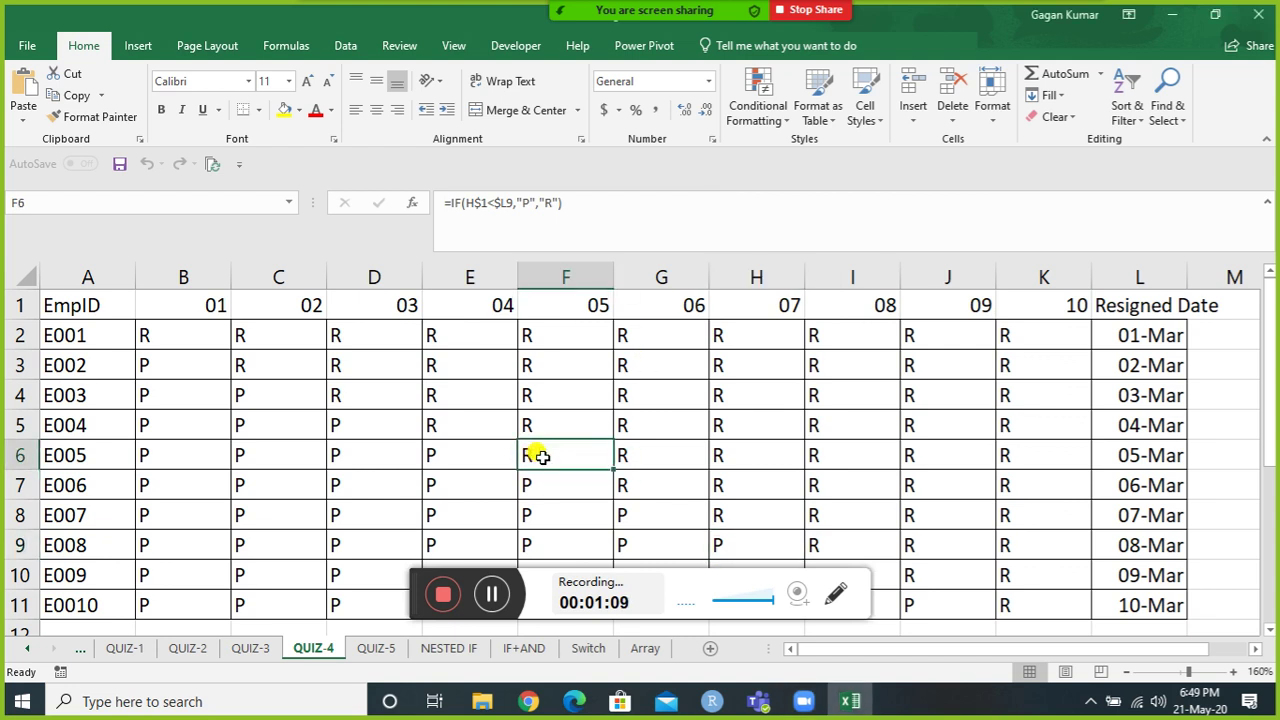
{"action": "left_click", "coordinate": [367, 649]}
{"action": "left_click", "coordinate": [205, 467]}
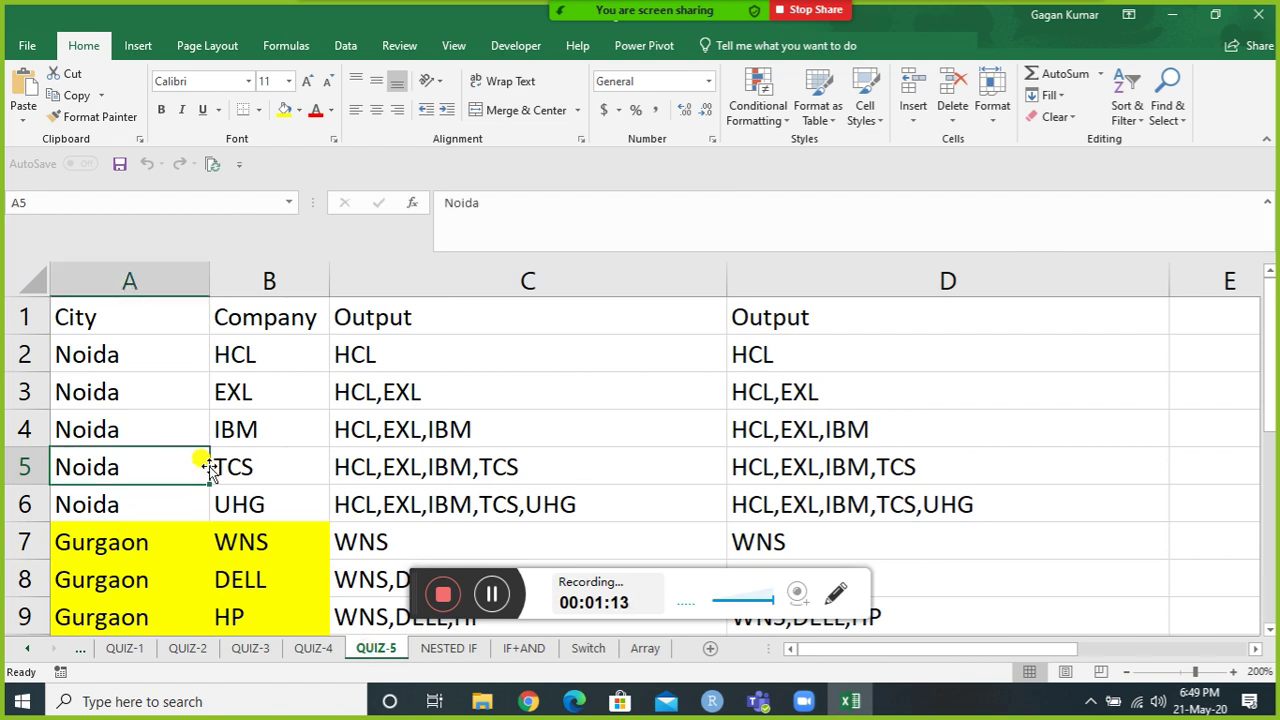
{"action": "key", "text": "ctrl+Home"}
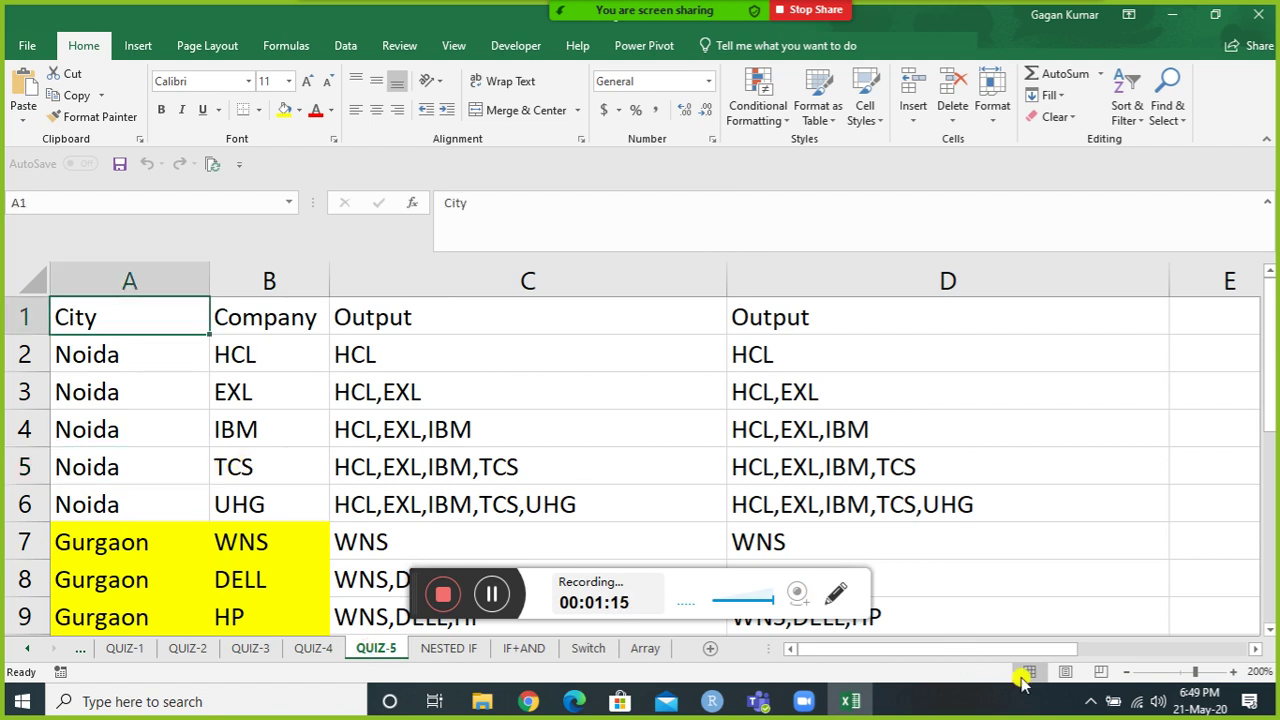
{"action": "left_click", "coordinate": [1124, 672]}
{"action": "left_click", "coordinate": [1124, 672]}
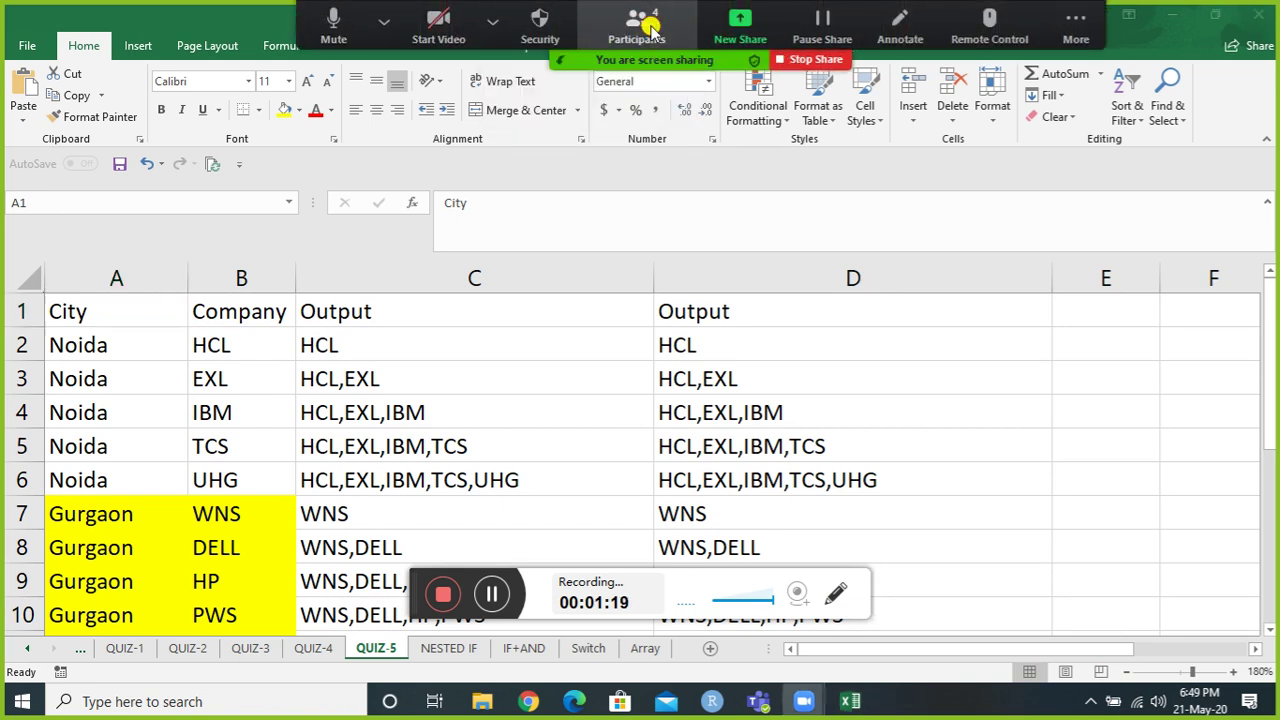
Mute the participant whose microphone is still on, and minimize the participants list.
{"action": "left_click", "coordinate": [646, 28]}
{"action": "left_click", "coordinate": [717, 266]}
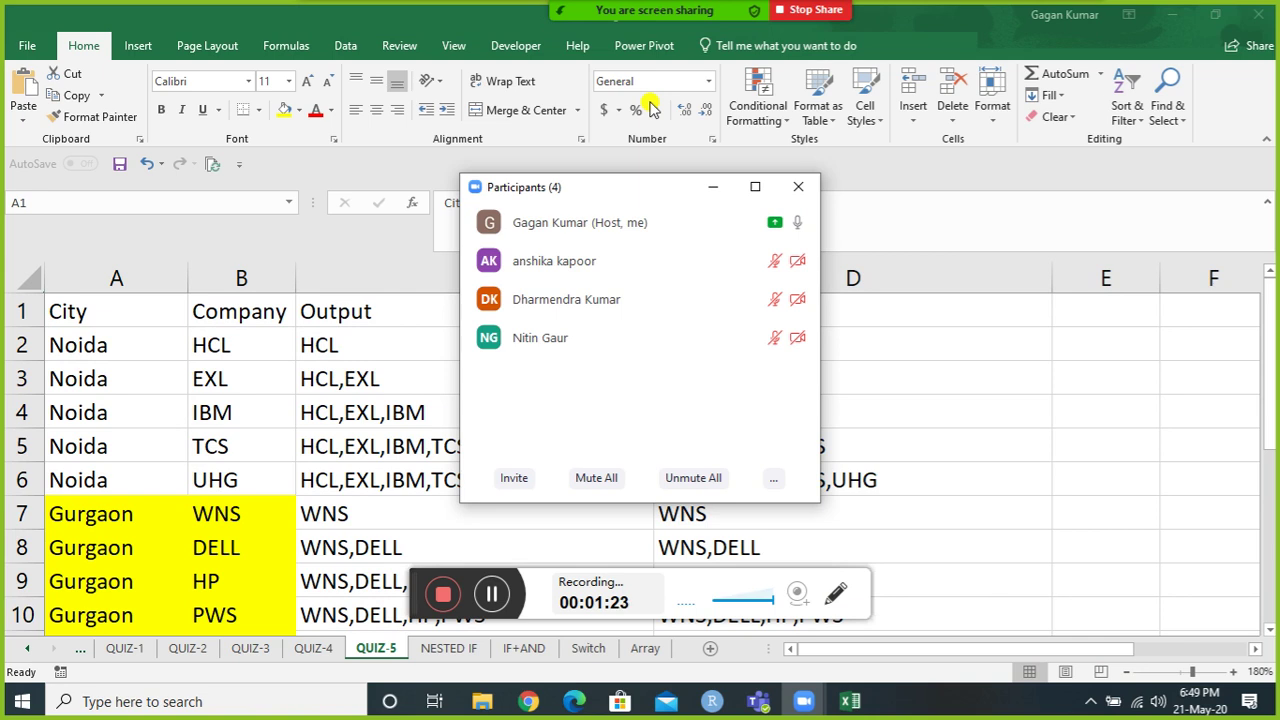
{"action": "left_click", "coordinate": [715, 187]}
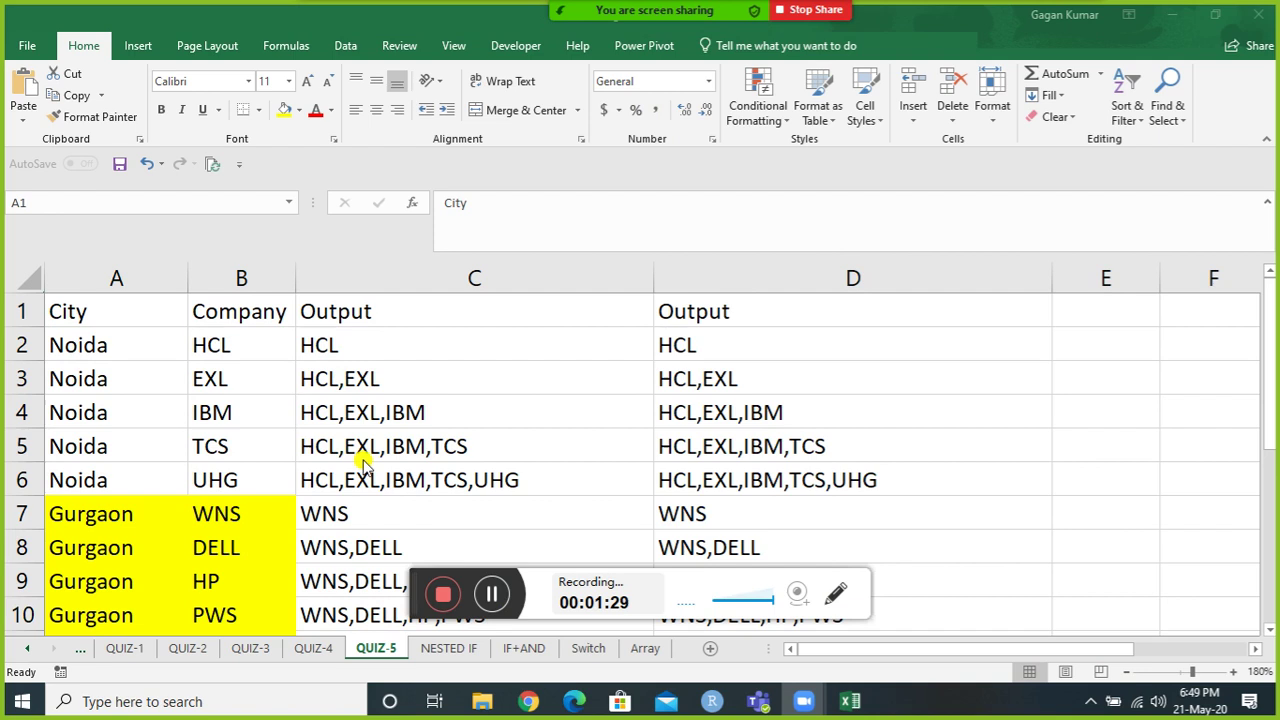
Clear the whole first Output column (column C), including its header and formulas.
{"action": "left_click", "coordinate": [288, 444]}
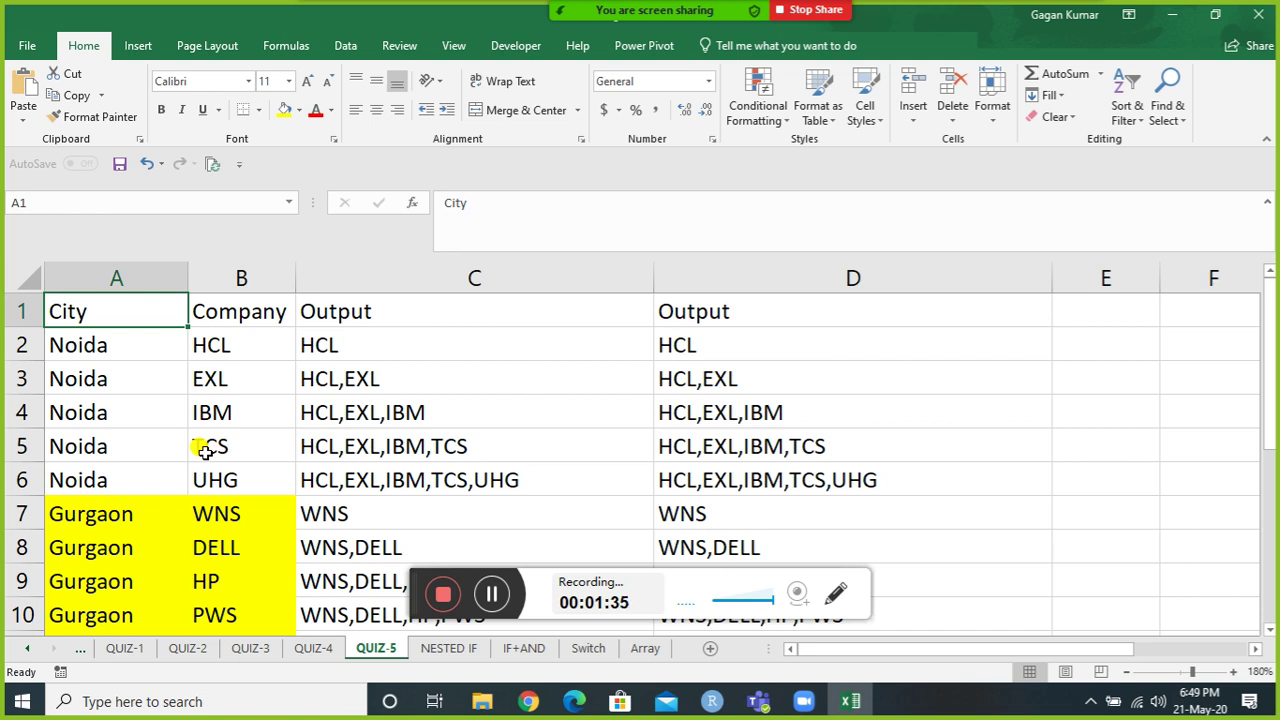
{"action": "key", "text": "Down"}
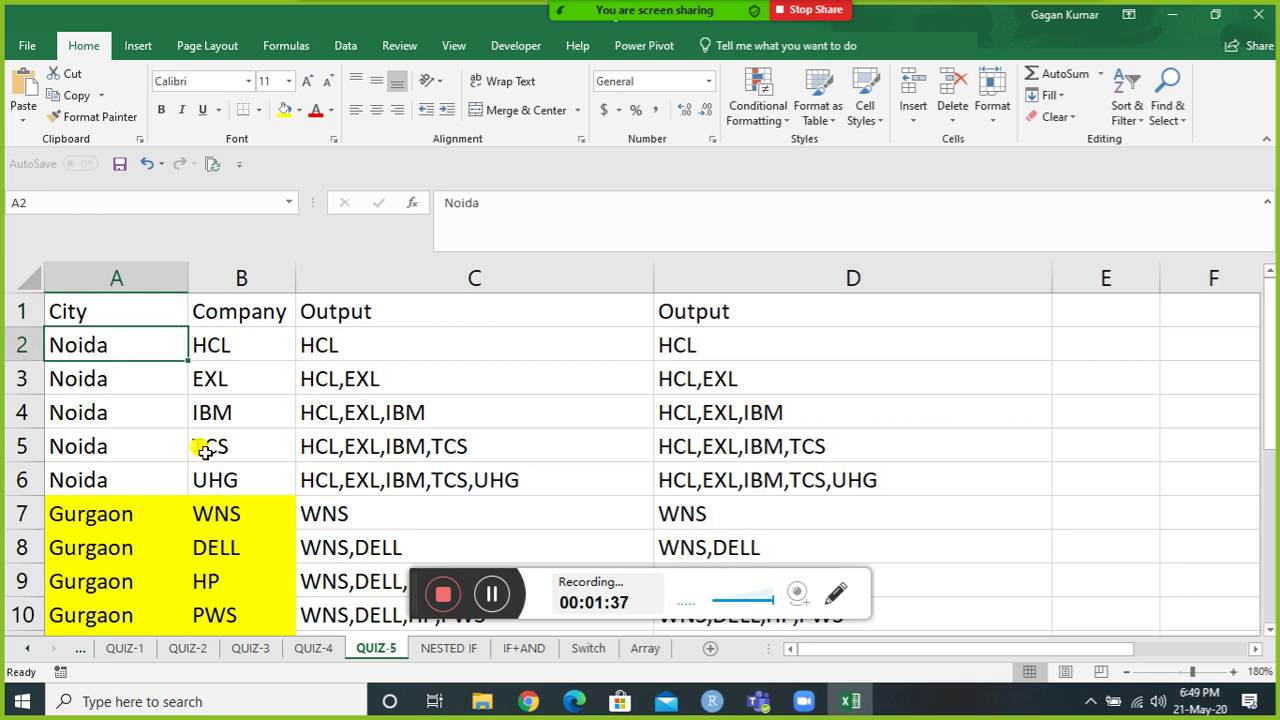
{"action": "key", "text": "Up"}
{"action": "key", "text": "Down"}
{"action": "key", "text": "Right"}
{"action": "key", "text": "Right"}
{"action": "key", "text": "Right"}
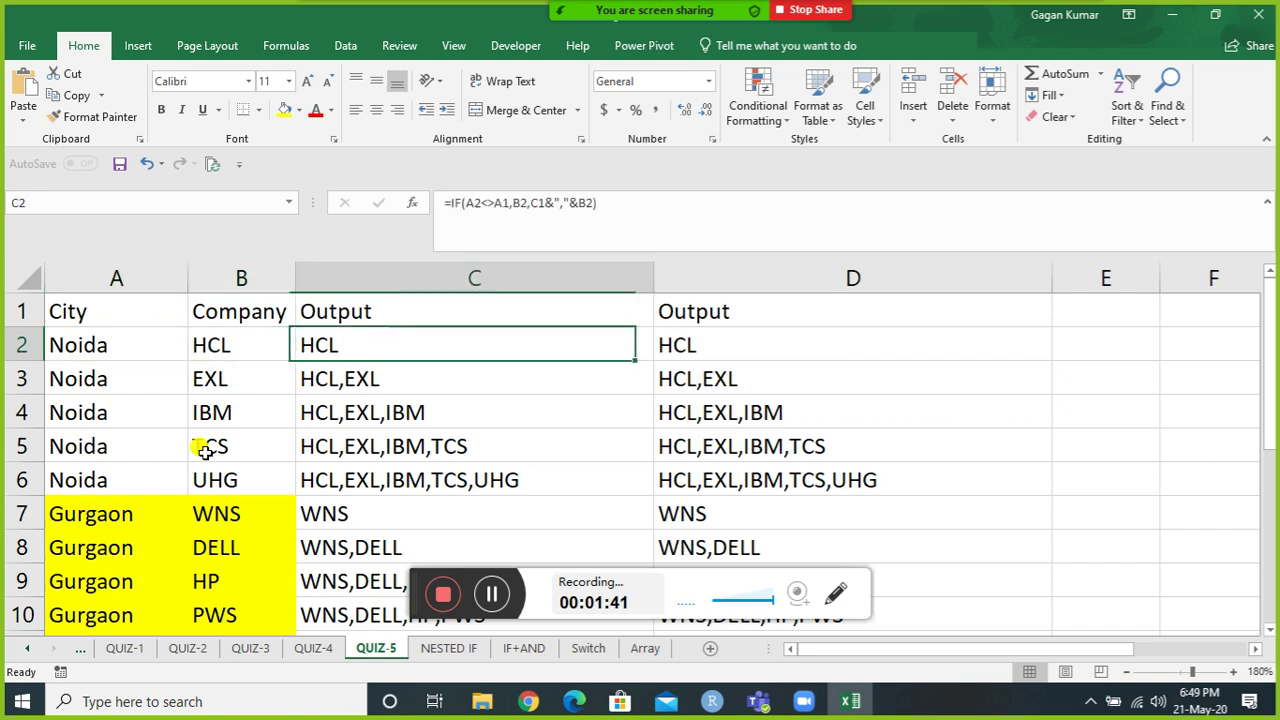
{"action": "key", "text": "Left"}
{"action": "key", "text": "ctrl+space"}
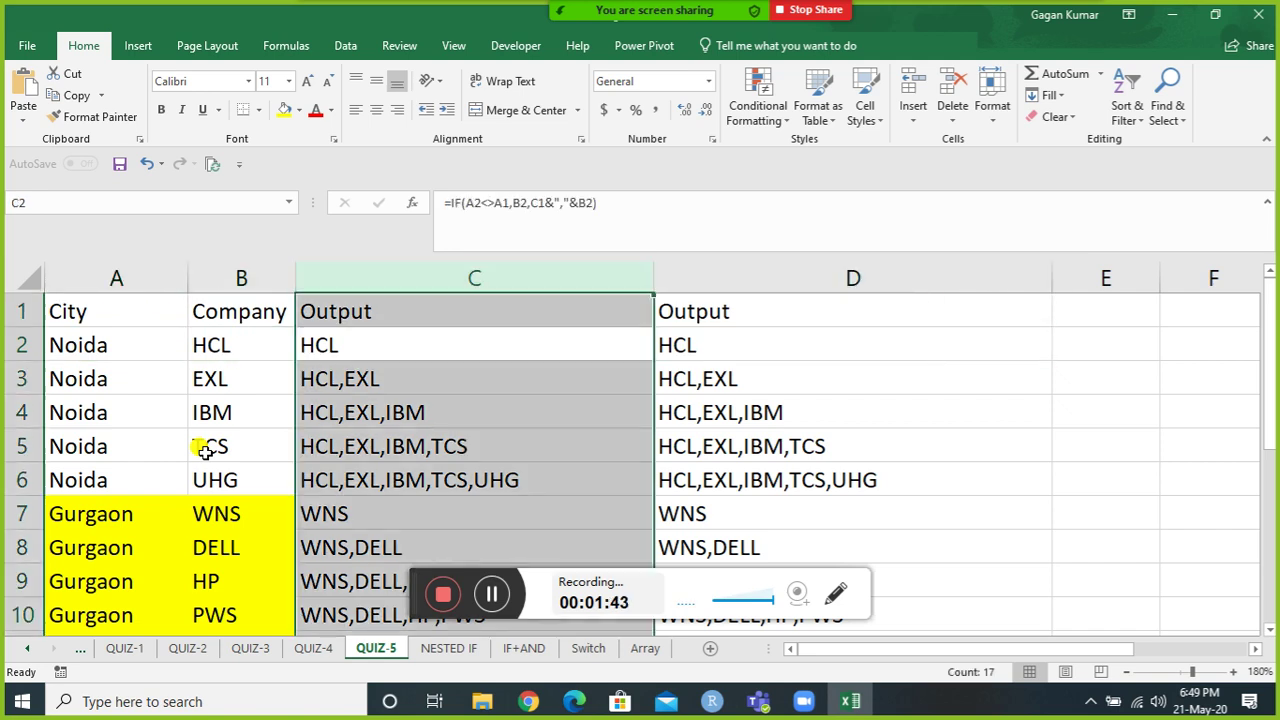
{"action": "key", "text": "Delete"}
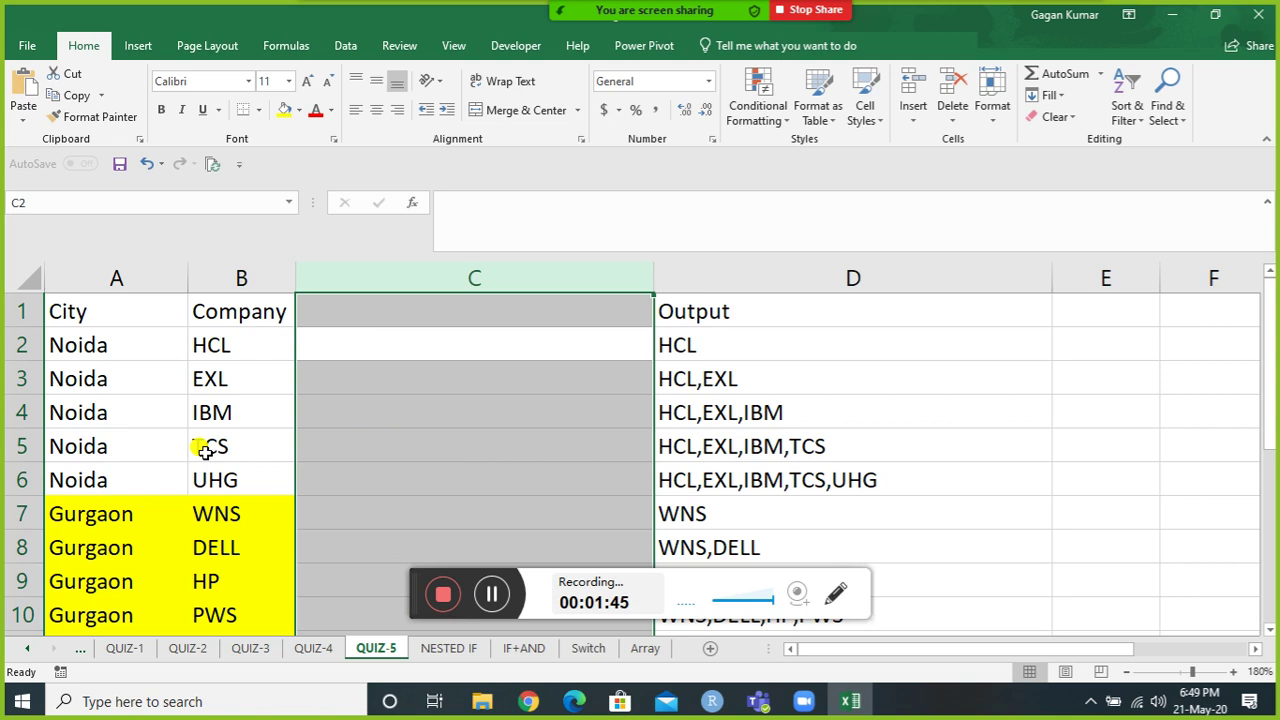
Examine how the City column is grouped, from the Noida rows down to the Gaziabad rows.
{"action": "key", "text": "Home"}
{"action": "key", "text": "Up"}
{"action": "key", "text": "Down"}
{"action": "key", "text": "Down"}
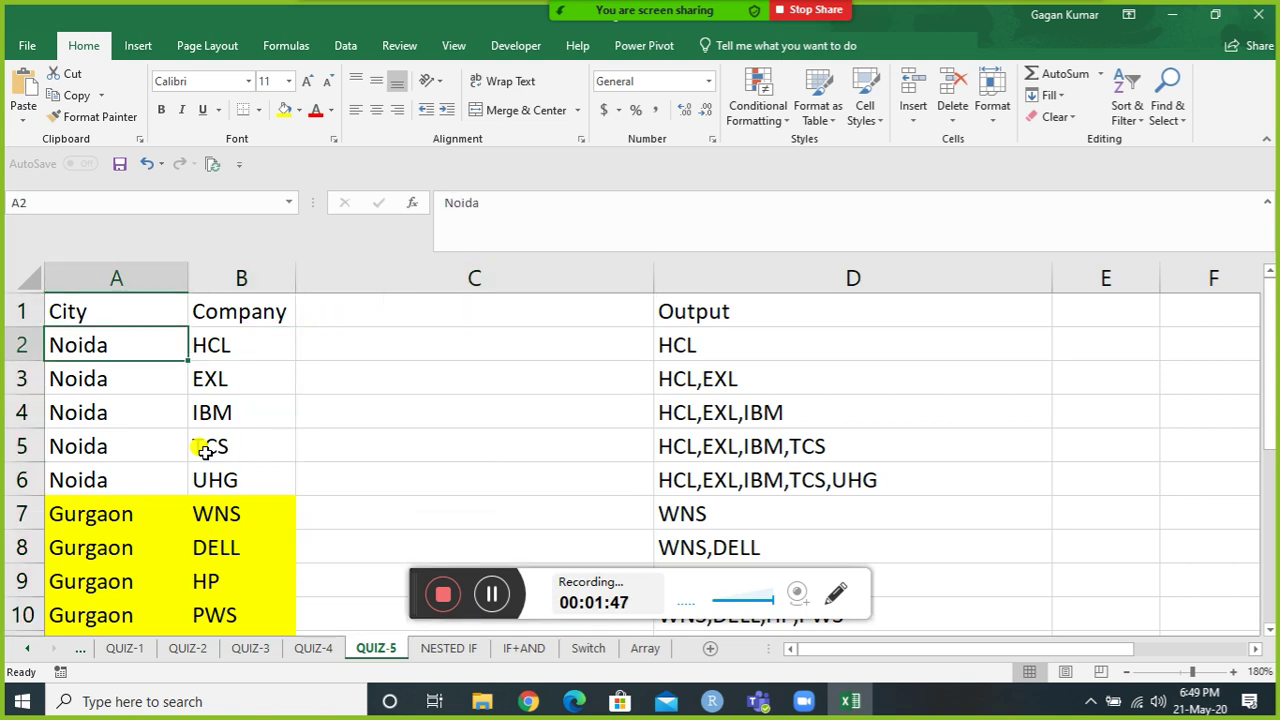
{"action": "key", "text": "Down"}
{"action": "key", "text": "Down"}
{"action": "key", "text": "Down"}
{"action": "key", "text": "Down"}
{"action": "key", "text": "Down"}
{"action": "key", "text": "Down"}
{"action": "key", "text": "Down"}
{"action": "key", "text": "Down"}
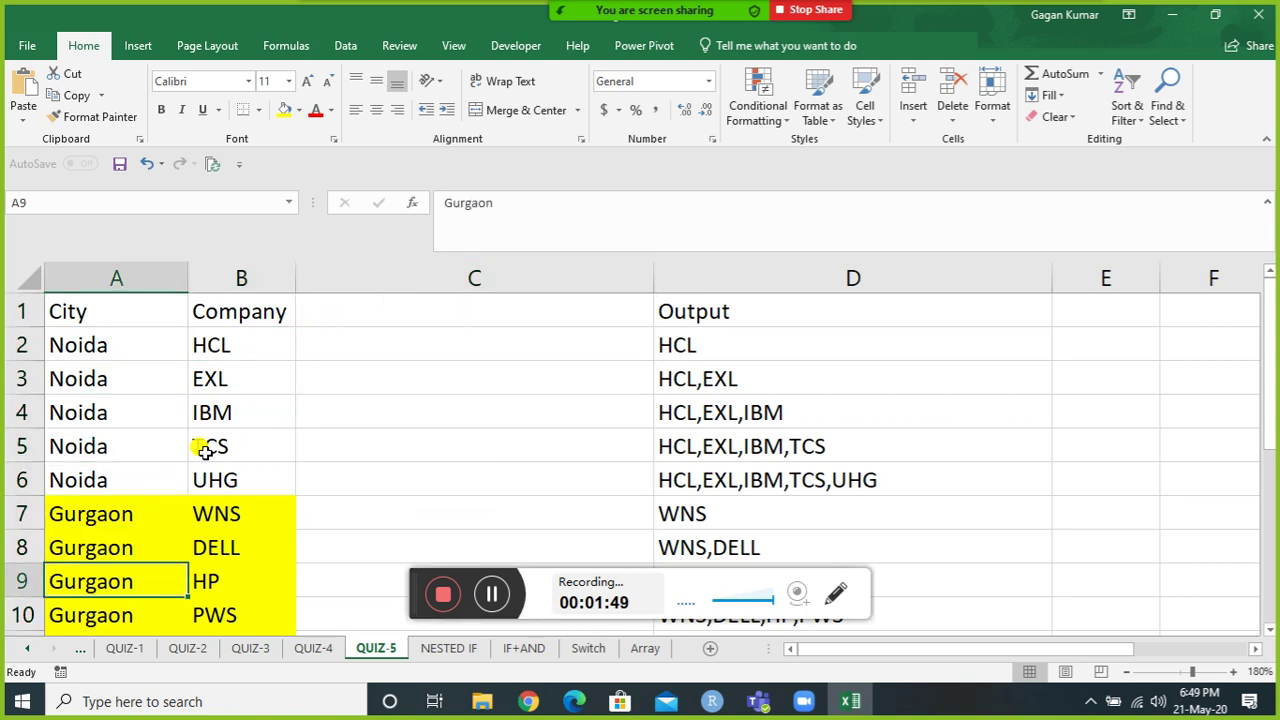
{"action": "key", "text": "Down"}
{"action": "key", "text": "Down"}
{"action": "key", "text": "Down"}
{"action": "key", "text": "Down"}
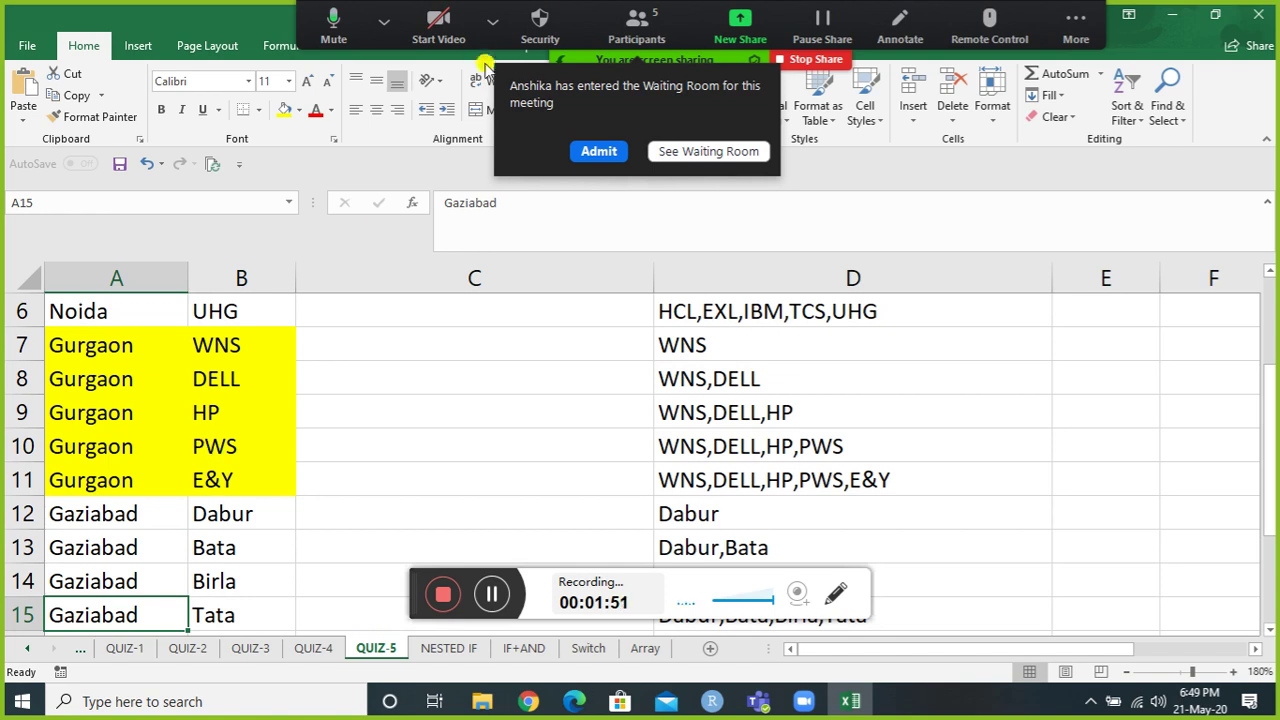
Admit the person in the waiting room to the meeting and mute their microphone in the participants list.
{"action": "left_click", "coordinate": [600, 154]}
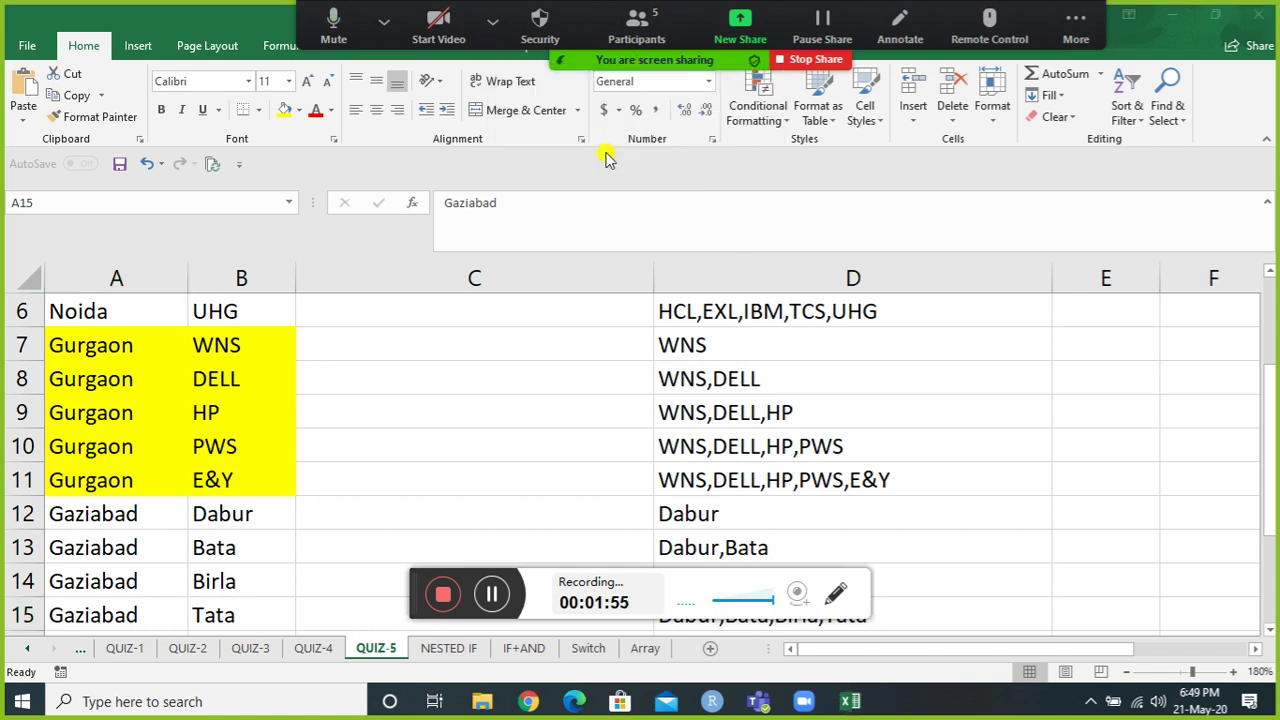
{"action": "left_click", "coordinate": [648, 22]}
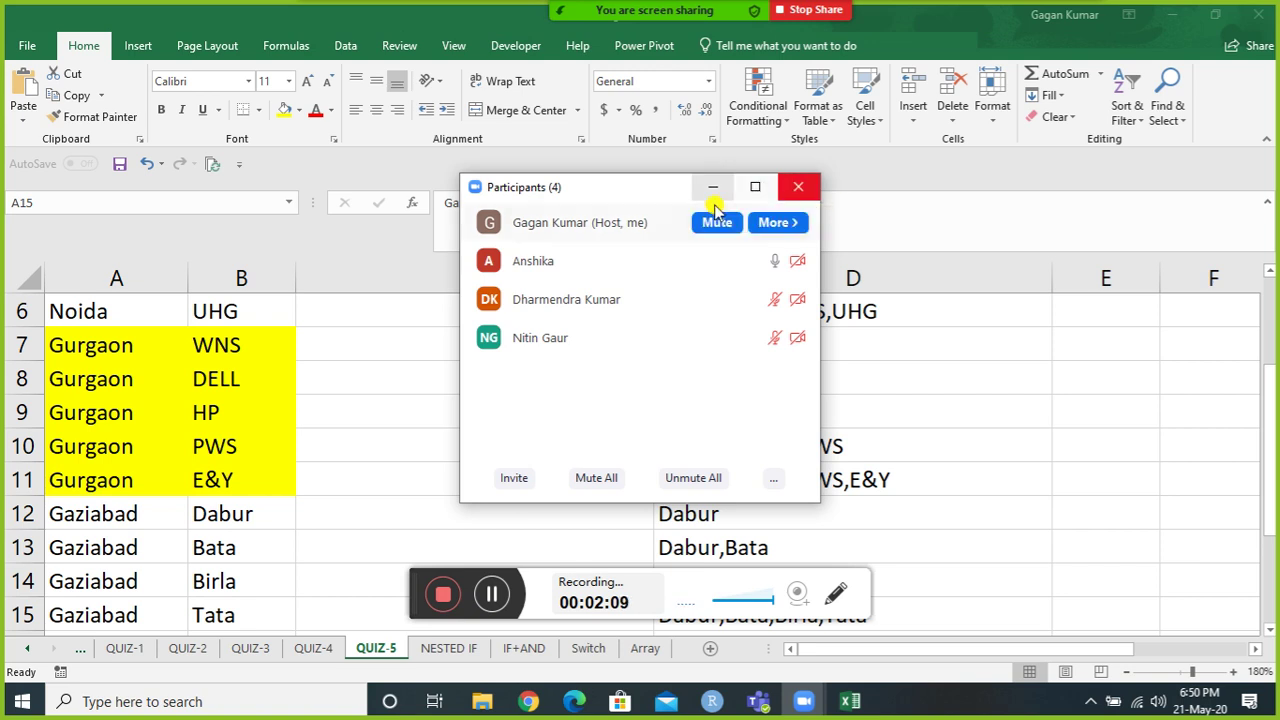
{"action": "mouse_move", "coordinate": [718, 316]}
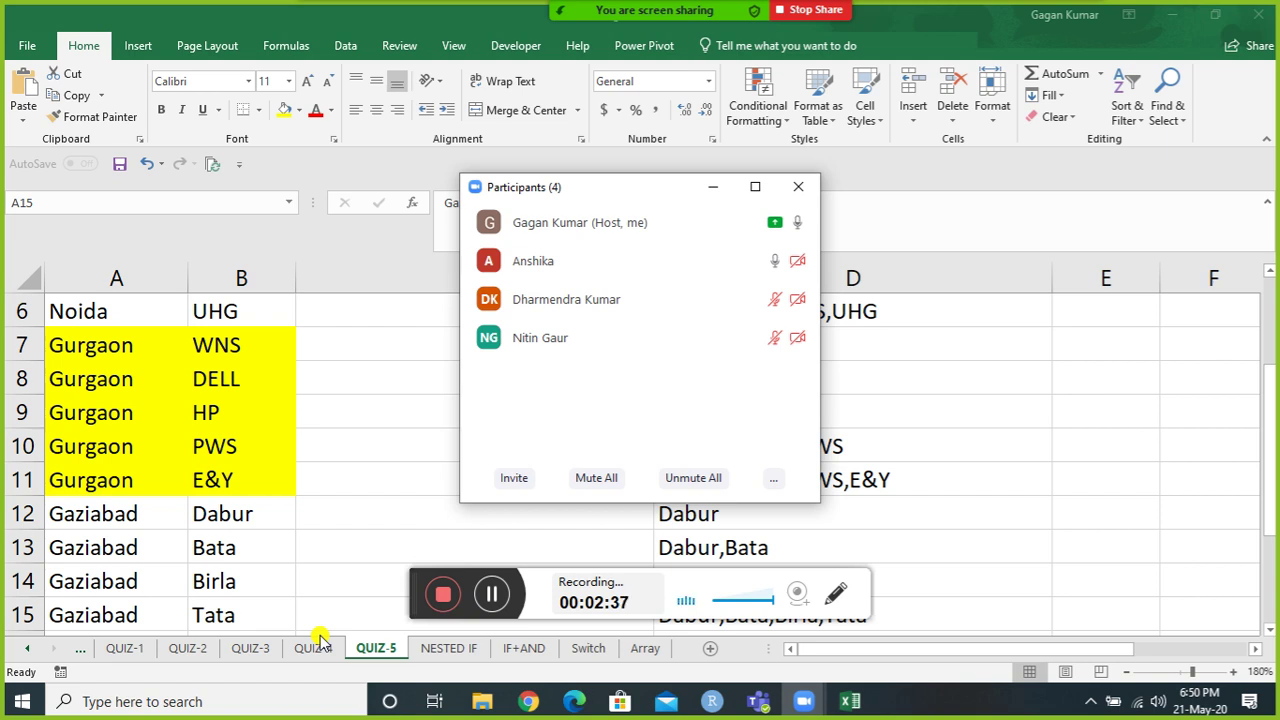
{"action": "mouse_move", "coordinate": [710, 260]}
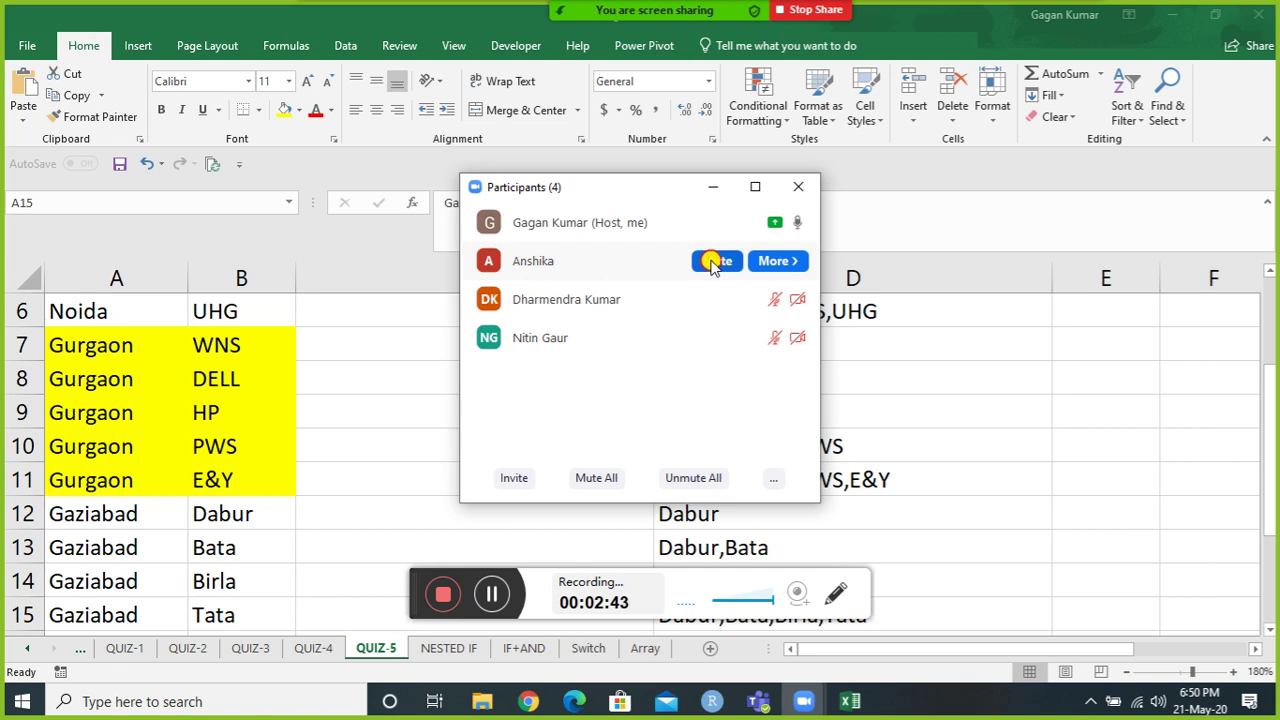
{"action": "left_click", "coordinate": [712, 262]}
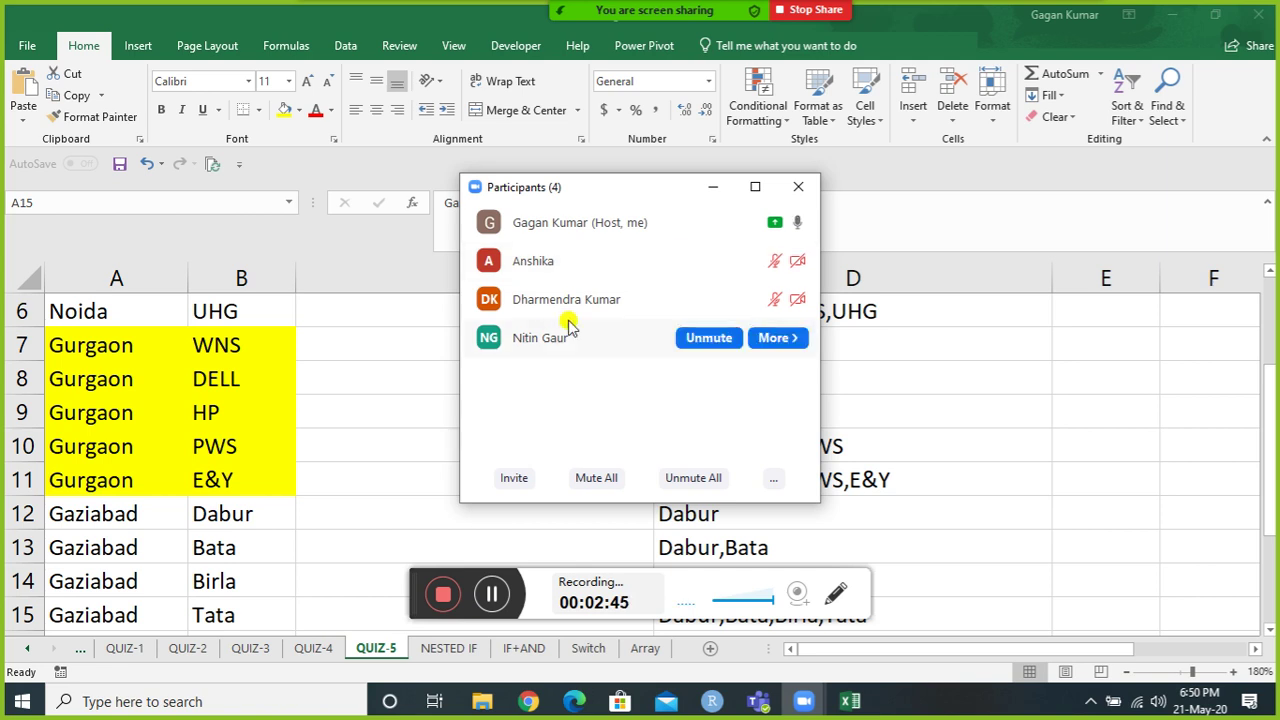
Review the City column from its header to below the last Gaziabad row, return to A1, and minimize the participants list.
{"action": "left_click", "coordinate": [175, 463]}
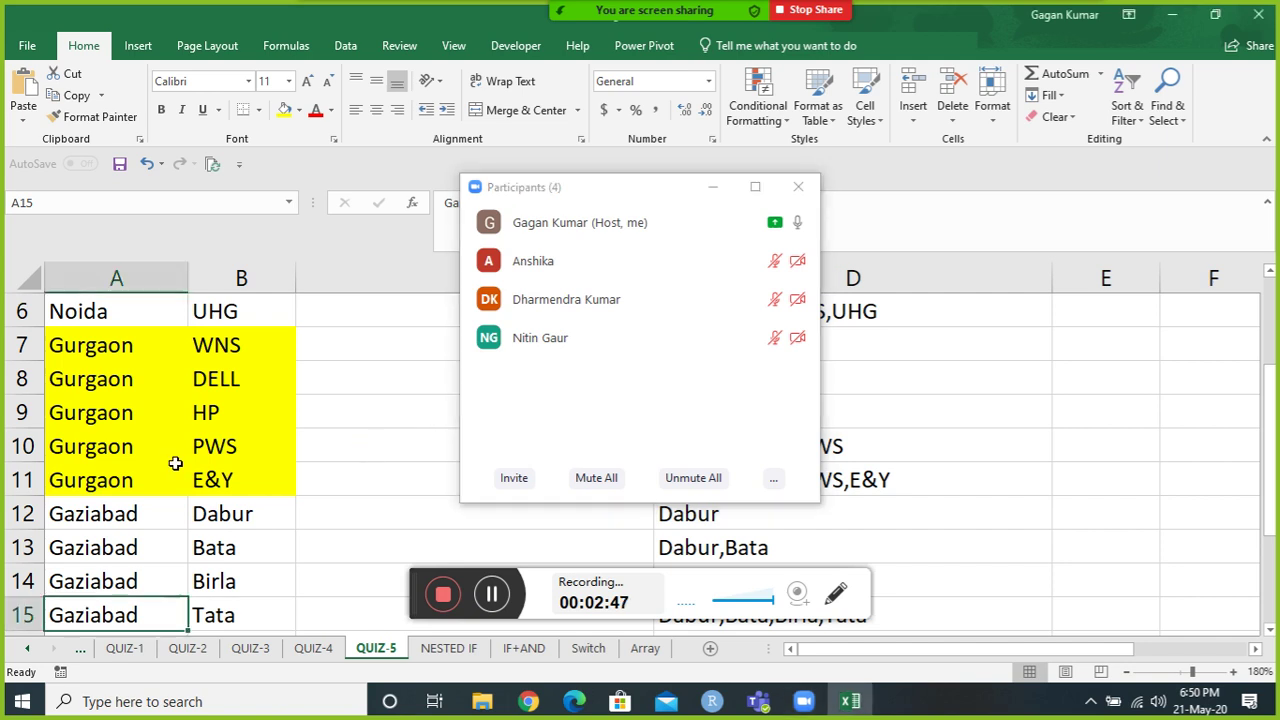
{"action": "key", "text": "ctrl+Home"}
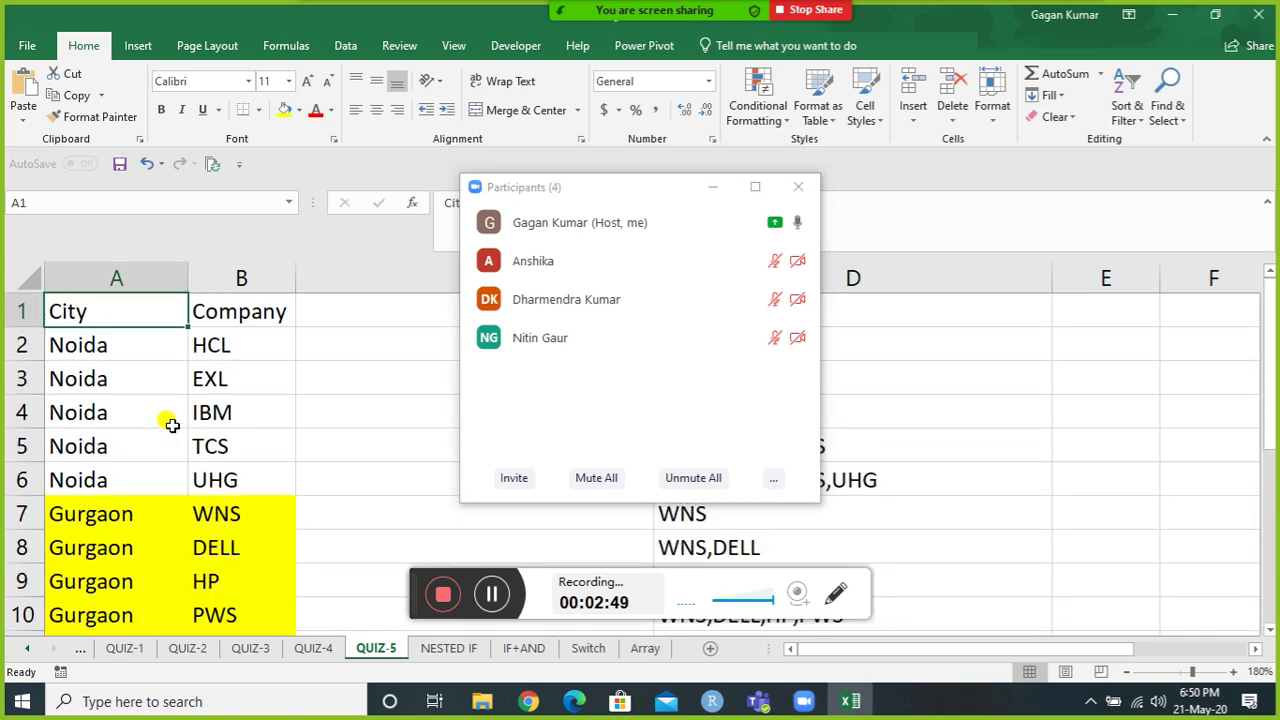
{"action": "key", "text": "Down"}
{"action": "key", "text": "Down"}
{"action": "key", "text": "Up"}
{"action": "key", "text": "Up"}
{"action": "key", "text": "Down"}
{"action": "key", "text": "Down"}
{"action": "key", "text": "Down"}
{"action": "key", "text": "Down"}
{"action": "key", "text": "Down"}
{"action": "key", "text": "Down"}
{"action": "key", "text": "Down"}
{"action": "key", "text": "Down"}
{"action": "key", "text": "Down"}
{"action": "key", "text": "Down"}
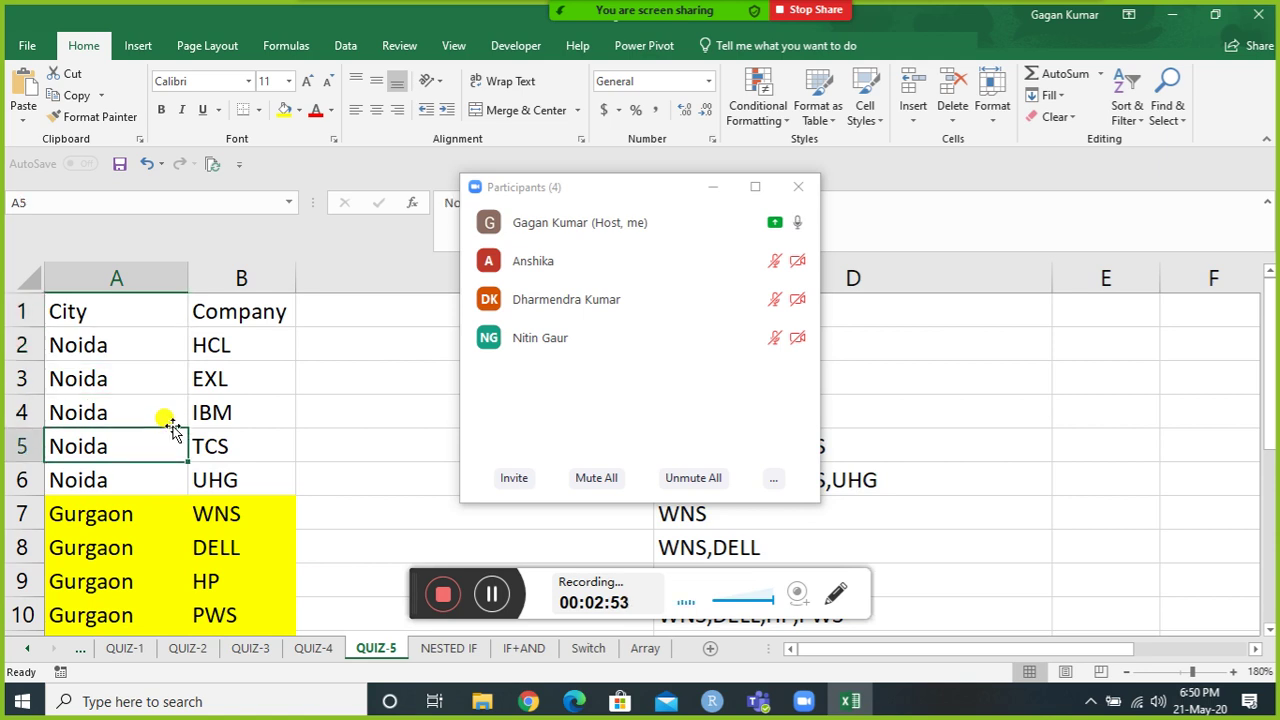
{"action": "key", "text": "Down"}
{"action": "key", "text": "Down"}
{"action": "key", "text": "Down"}
{"action": "key", "text": "Down"}
{"action": "key", "text": "Down"}
{"action": "key", "text": "Down"}
{"action": "key", "text": "Down"}
{"action": "key", "text": "Down"}
{"action": "key", "text": "Down"}
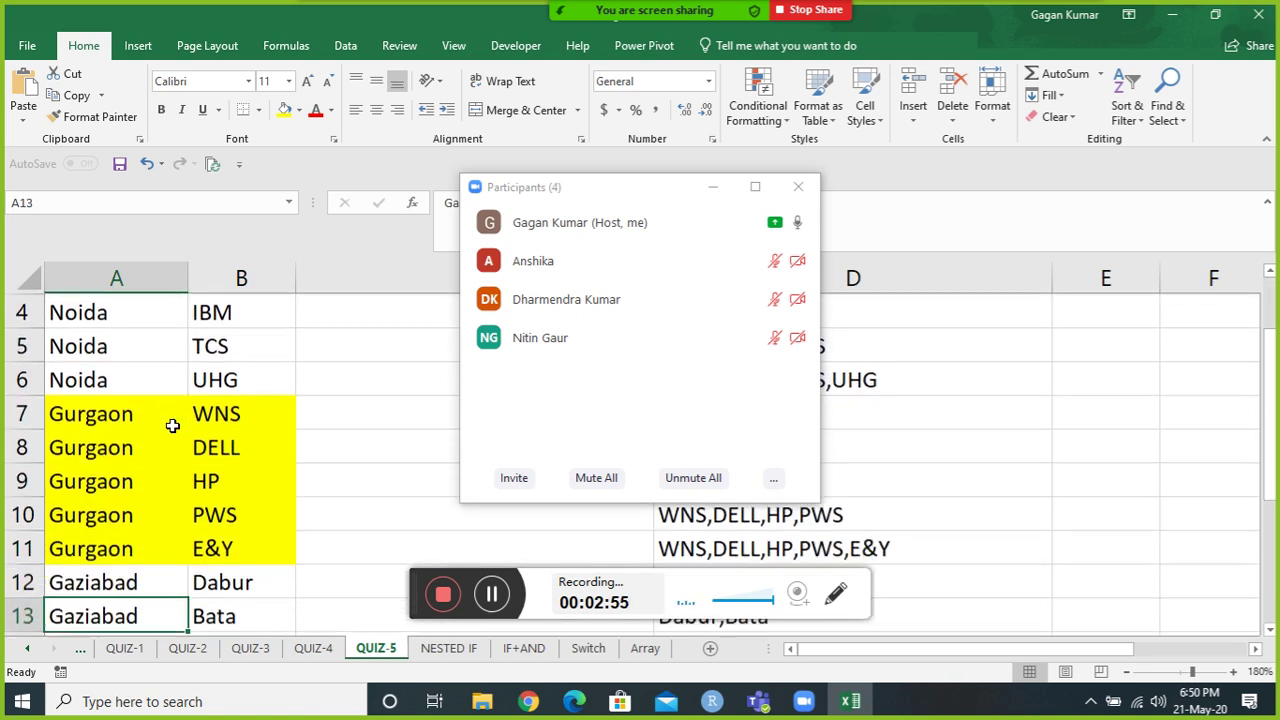
{"action": "key", "text": "Up"}
{"action": "key", "text": "Up"}
{"action": "key", "text": "Up"}
{"action": "key", "text": "Up"}
{"action": "key", "text": "Up"}
{"action": "key", "text": "Up"}
{"action": "key", "text": "Up"}
{"action": "key", "text": "Up"}
{"action": "key", "text": "Up"}
{"action": "key", "text": "Up"}
{"action": "key", "text": "Up"}
{"action": "key", "text": "Up"}
{"action": "key", "text": "Up"}
{"action": "key", "text": "Up"}
{"action": "key", "text": "Up"}
{"action": "key", "text": "Up"}
{"action": "key", "text": "Up"}
{"action": "key", "text": "Up"}
{"action": "key", "text": "Up"}
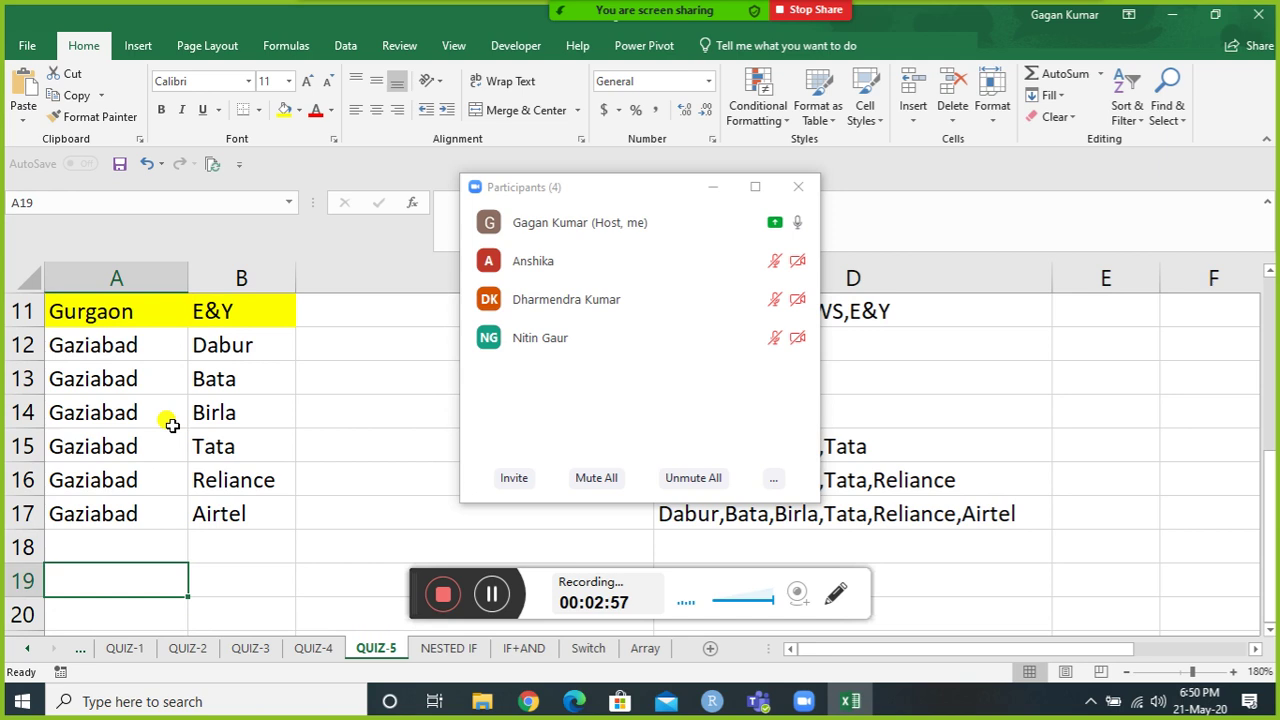
{"action": "mouse_move", "coordinate": [530, 278]}
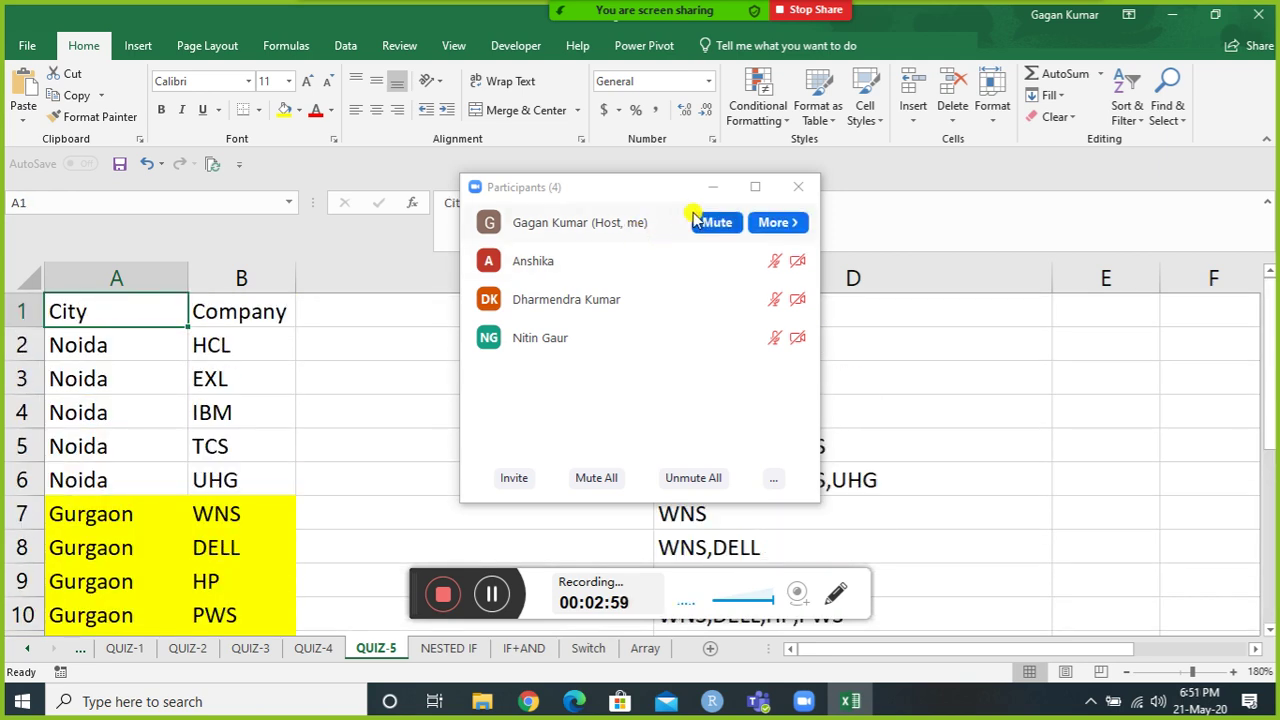
{"action": "left_click", "coordinate": [712, 187]}
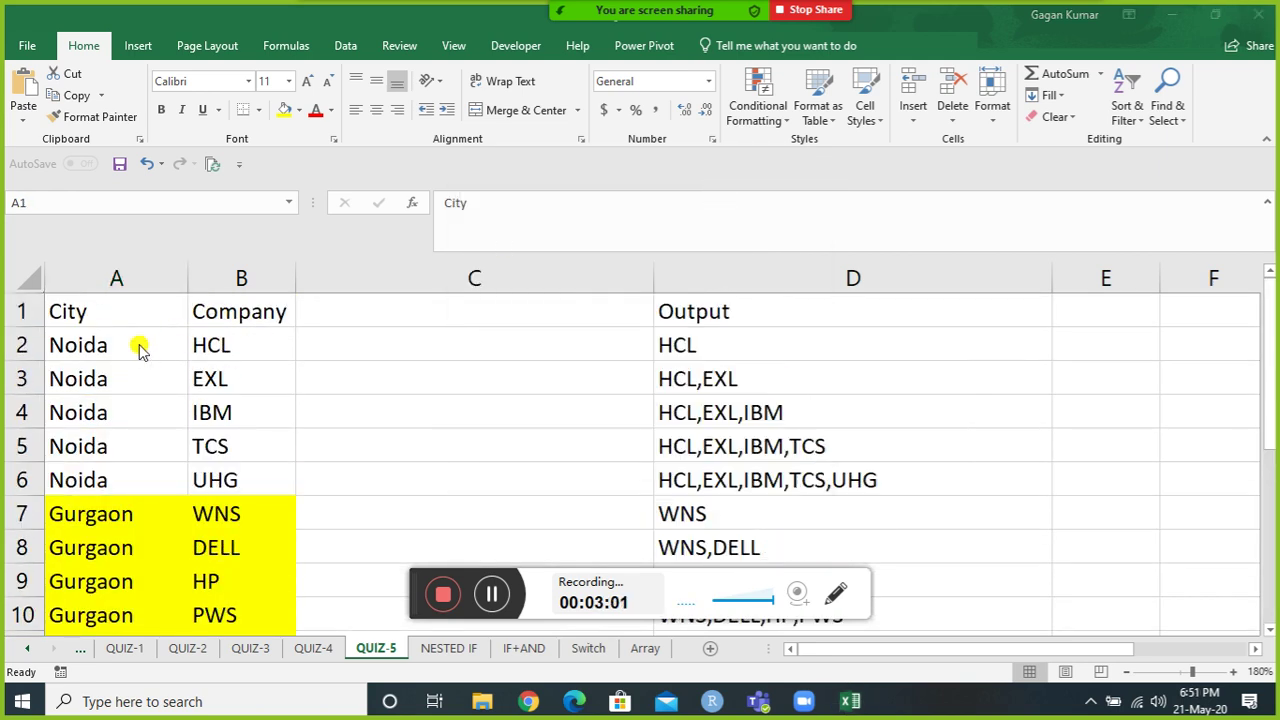
Review the Company column city by city, from the Noida rows to below the last Gaziabad row.
{"action": "key", "text": "Down"}
{"action": "key", "text": "Right"}
{"action": "key", "text": "Down"}
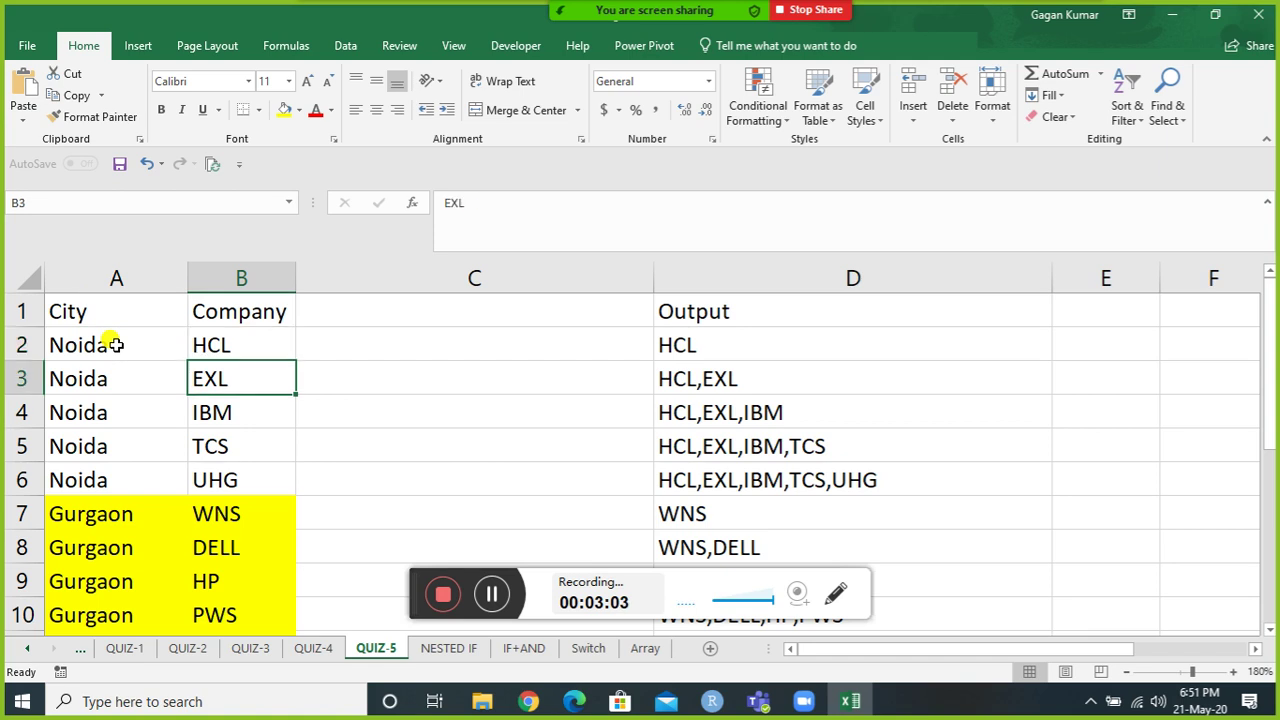
{"action": "key", "text": "Down"}
{"action": "key", "text": "Down"}
{"action": "key", "text": "Down"}
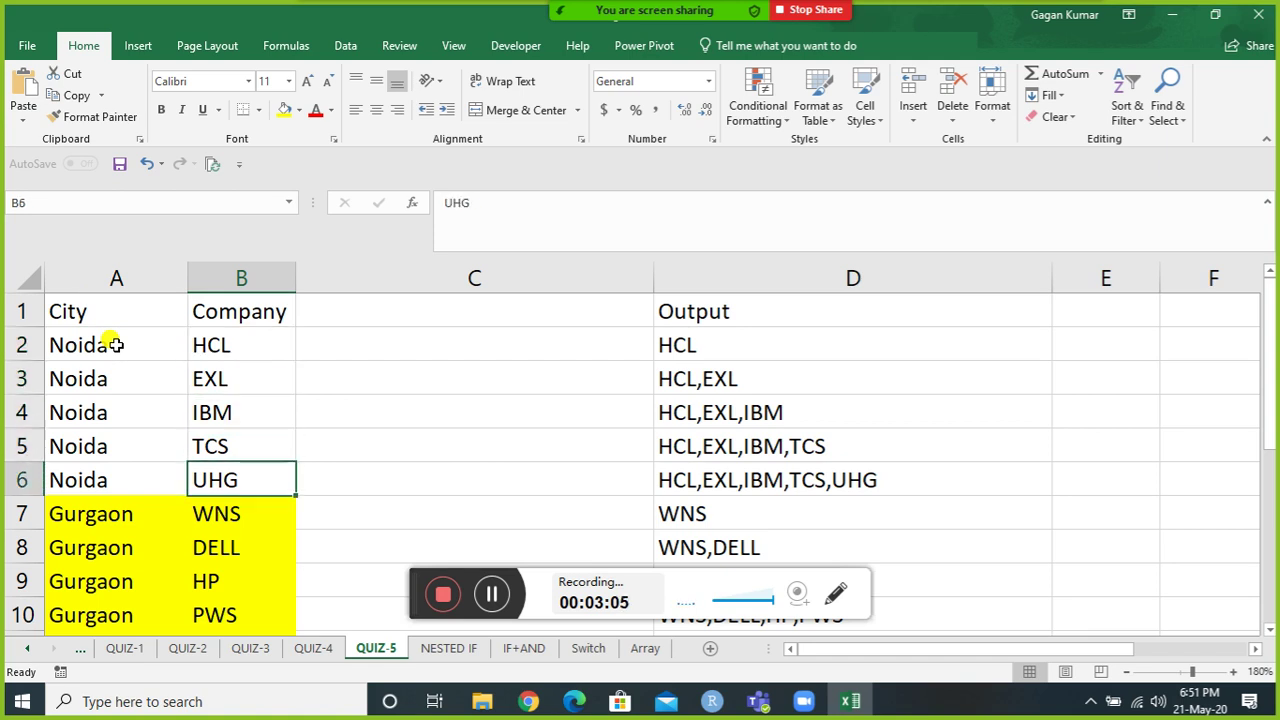
{"action": "key", "text": "Left"}
{"action": "key", "text": "Down"}
{"action": "key", "text": "Right"}
{"action": "key", "text": "Down"}
{"action": "key", "text": "Down"}
{"action": "key", "text": "Down"}
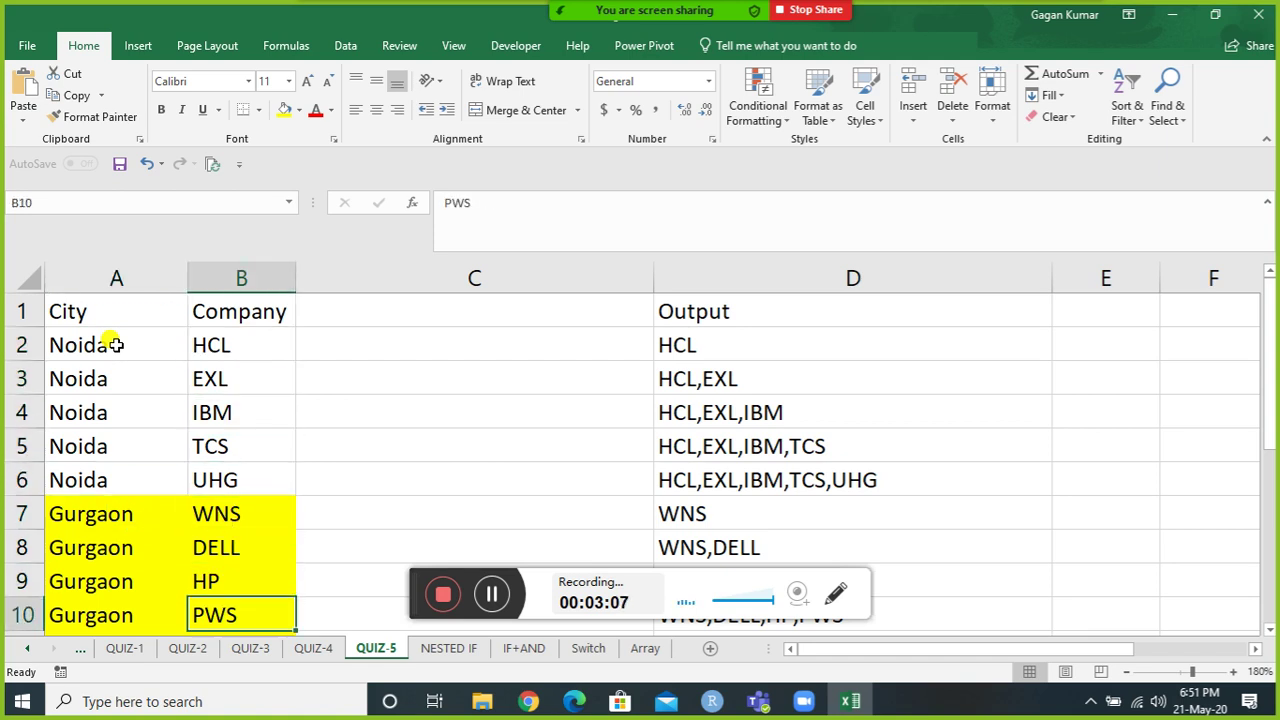
{"action": "key", "text": "Down"}
{"action": "key", "text": "Down"}
{"action": "key", "text": "Down"}
{"action": "key", "text": "Left"}
{"action": "key", "text": "Right"}
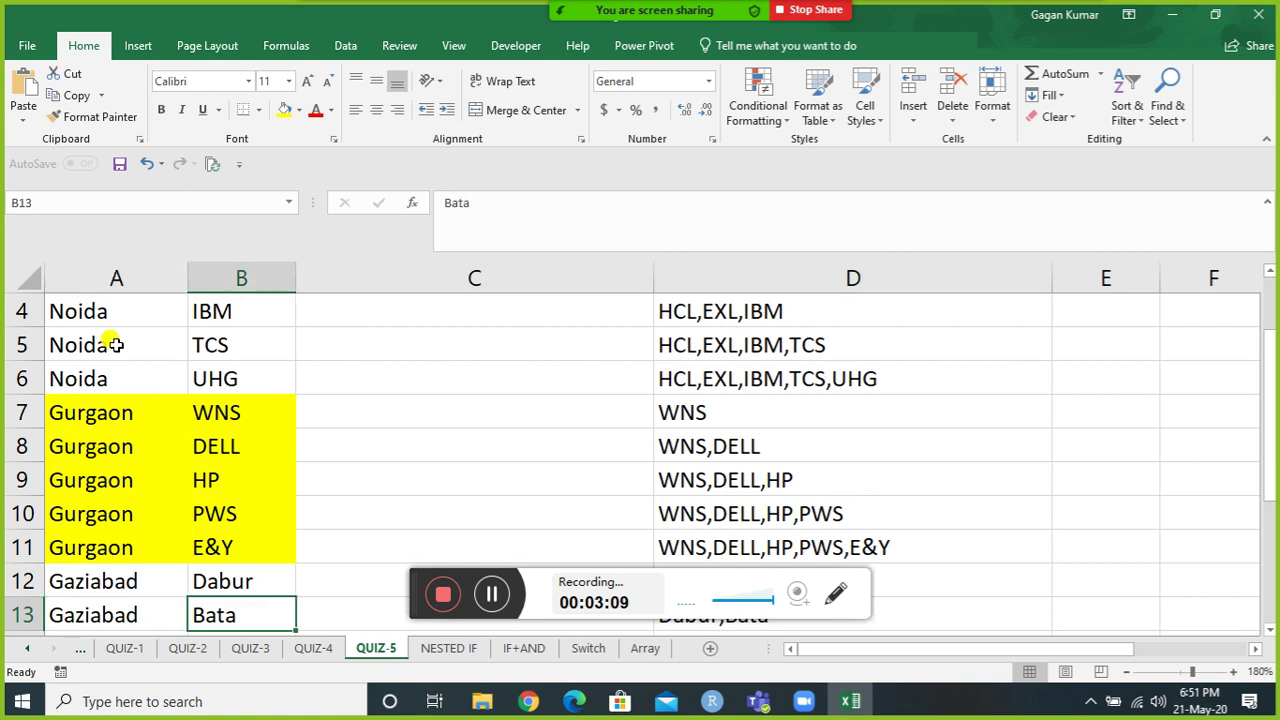
{"action": "key", "text": "Down"}
{"action": "key", "text": "Down"}
{"action": "key", "text": "Down"}
{"action": "key", "text": "Down"}
{"action": "key", "text": "Down"}
{"action": "key", "text": "Down"}
{"action": "key", "text": "Up"}
{"action": "key", "text": "Up"}
{"action": "key", "text": "Up"}
{"action": "key", "text": "Up"}
{"action": "key", "text": "Up"}
{"action": "key", "text": "Up"}
{"action": "key", "text": "Up"}
{"action": "key", "text": "Up"}
{"action": "key", "text": "Up"}
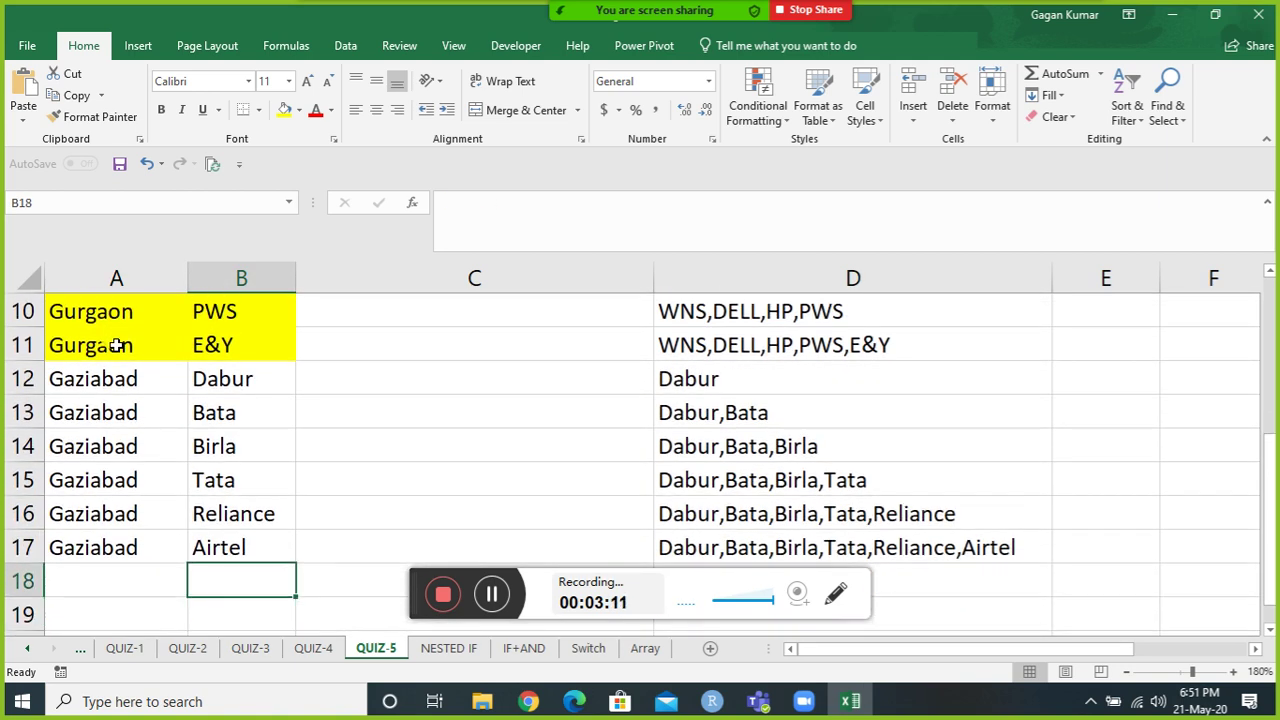
Compare the first Noida row's city and company with the expected values at the start of the Output column.
{"action": "key", "text": "ctrl+Up"}
{"action": "key", "text": "Down"}
{"action": "key", "text": "Right"}
{"action": "key", "text": "Right"}
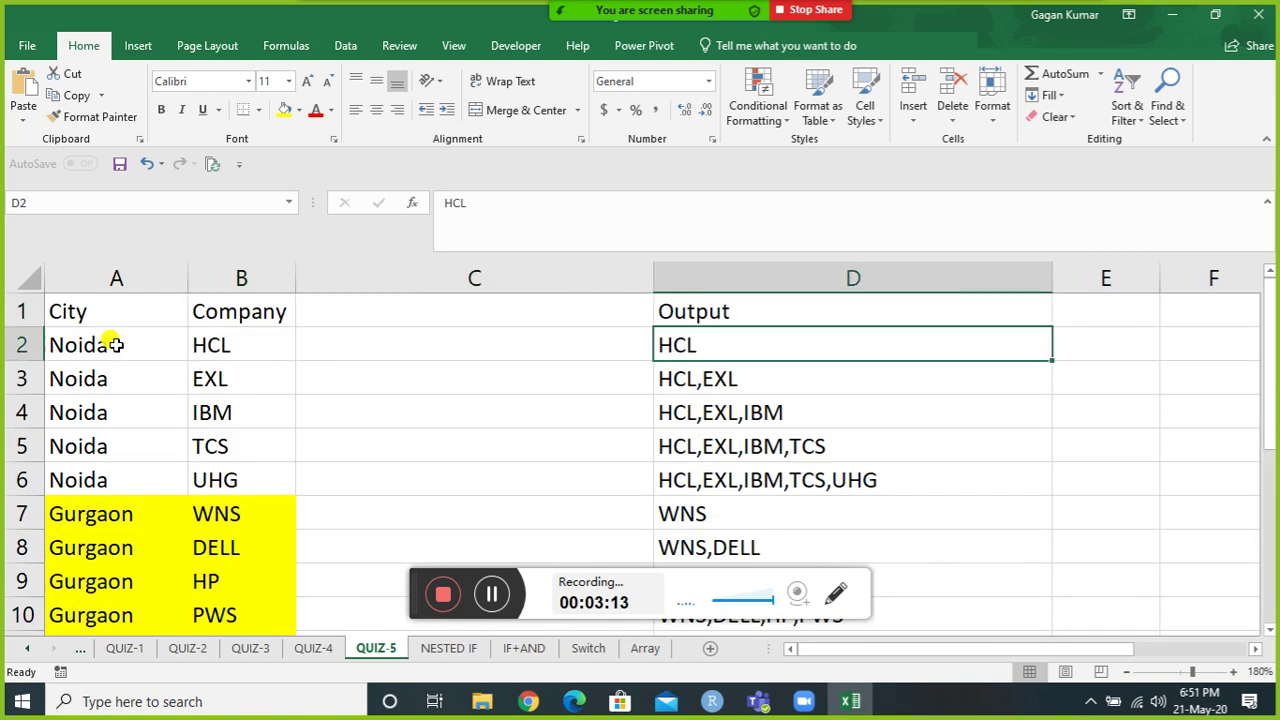
{"action": "key", "text": "Left"}
{"action": "key", "text": "Left"}
{"action": "key", "text": "Left"}
{"action": "key", "text": "Right"}
{"action": "key", "text": "Right"}
{"action": "key", "text": "Right"}
{"action": "key", "text": "Left"}
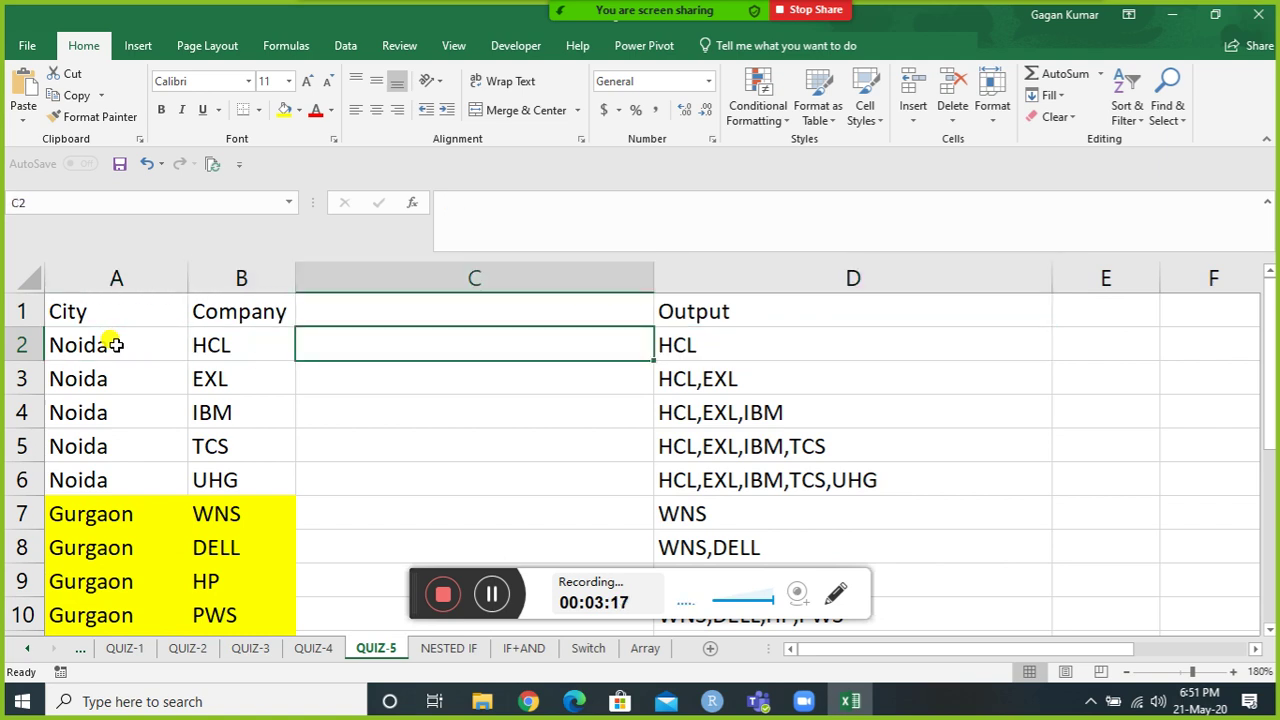
{"action": "key", "text": "Down"}
{"action": "key", "text": "Right"}
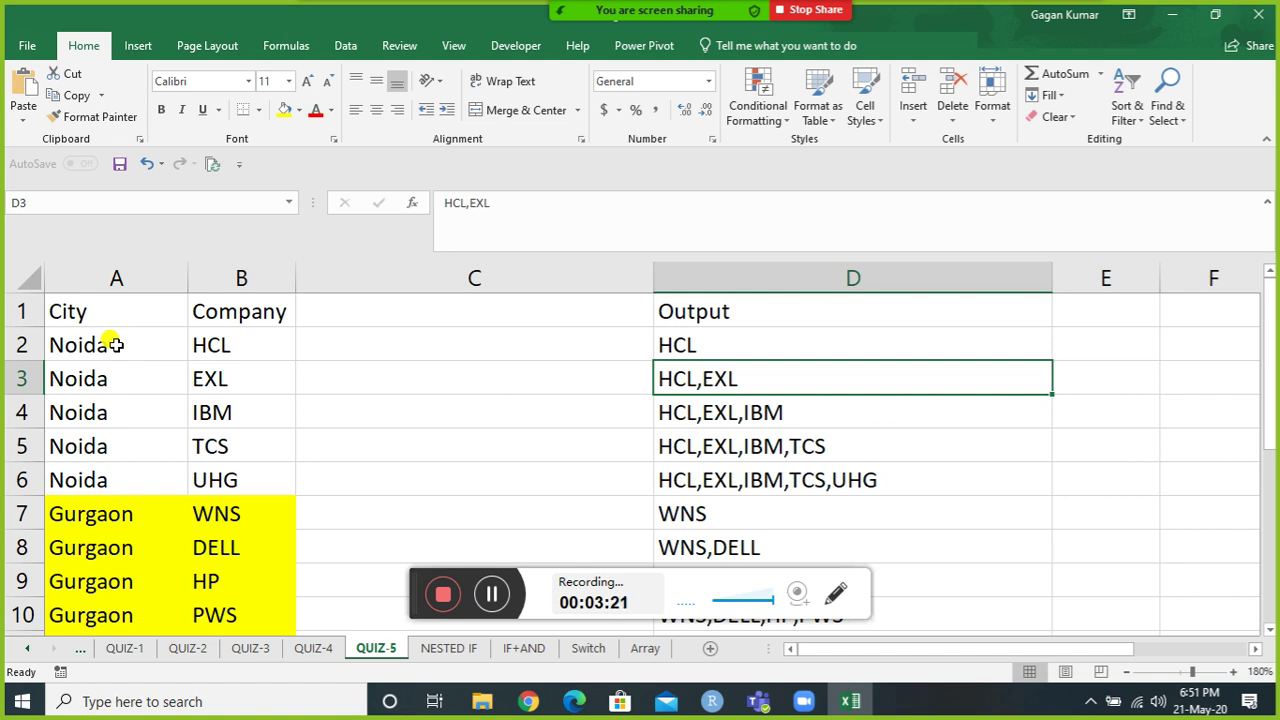
{"action": "key", "text": "Up"}
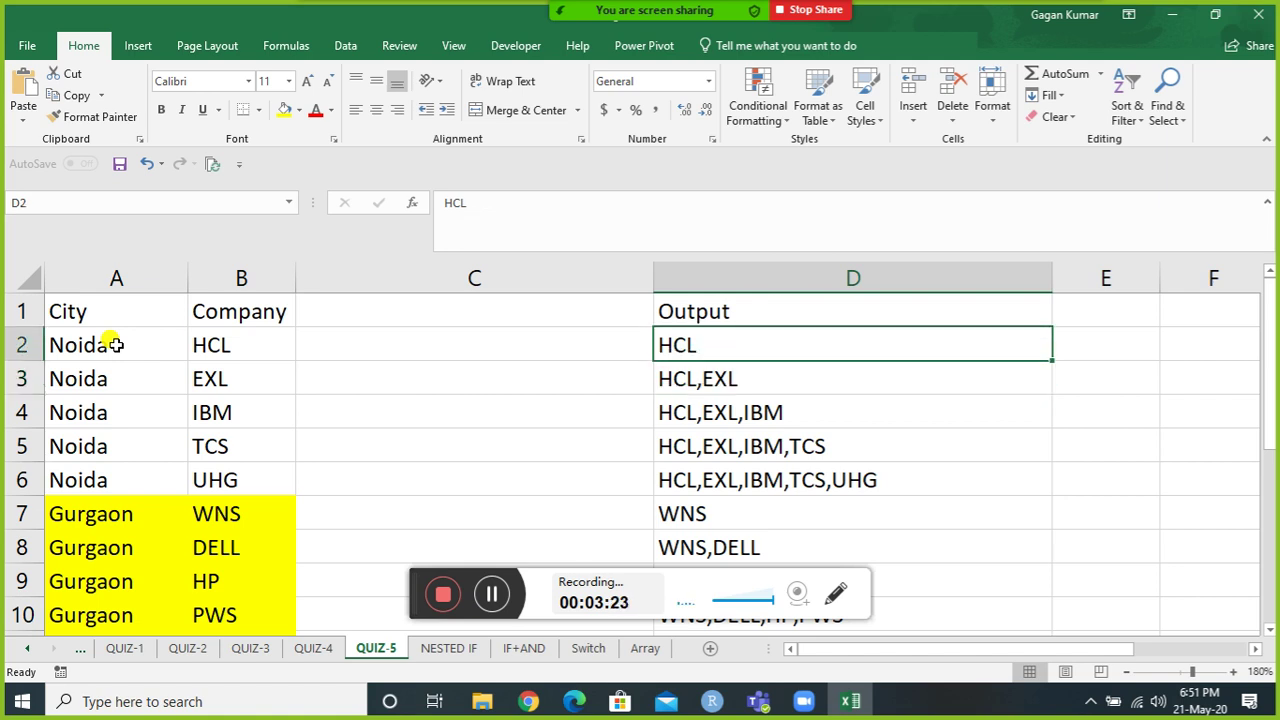
Compare the remaining Noida companies and the first Gurgaon company with their expected Output values.
{"action": "key", "text": "Down"}
{"action": "left_click", "coordinate": [212, 376]}
{"action": "left_click", "coordinate": [690, 344]}
{"action": "left_click", "coordinate": [695, 382]}
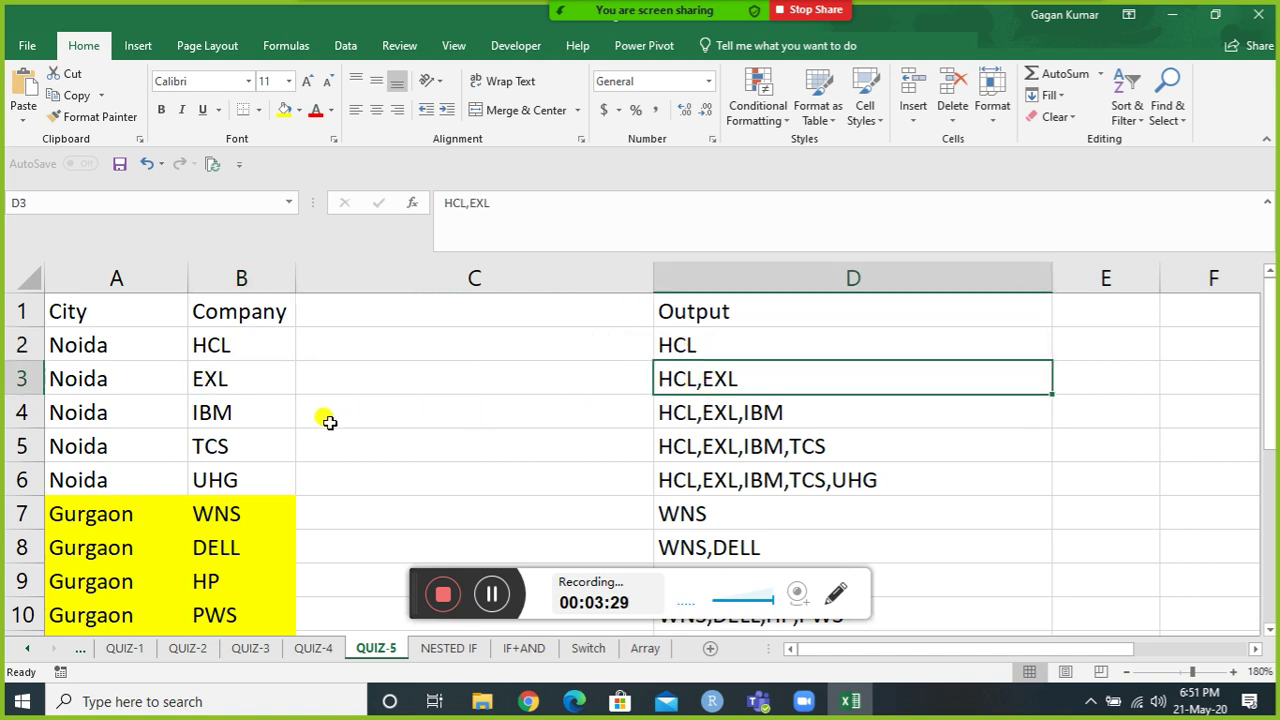
{"action": "left_click", "coordinate": [280, 418]}
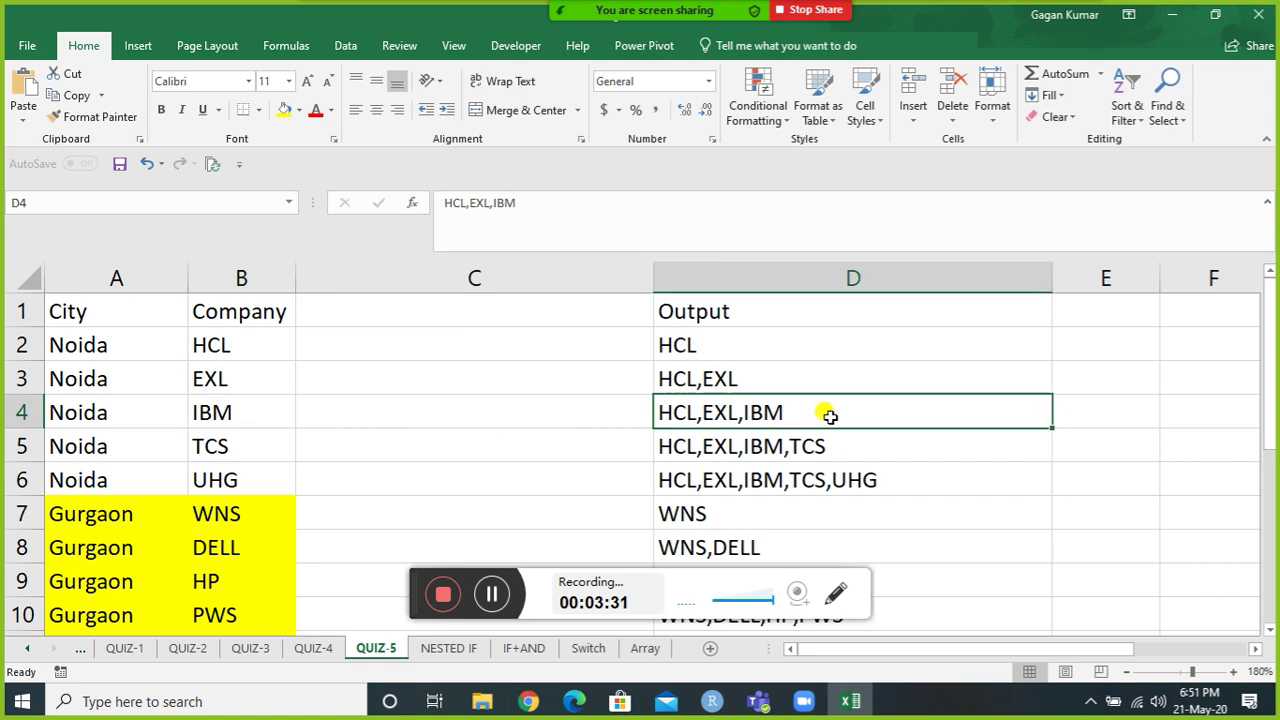
{"action": "left_click", "coordinate": [761, 450]}
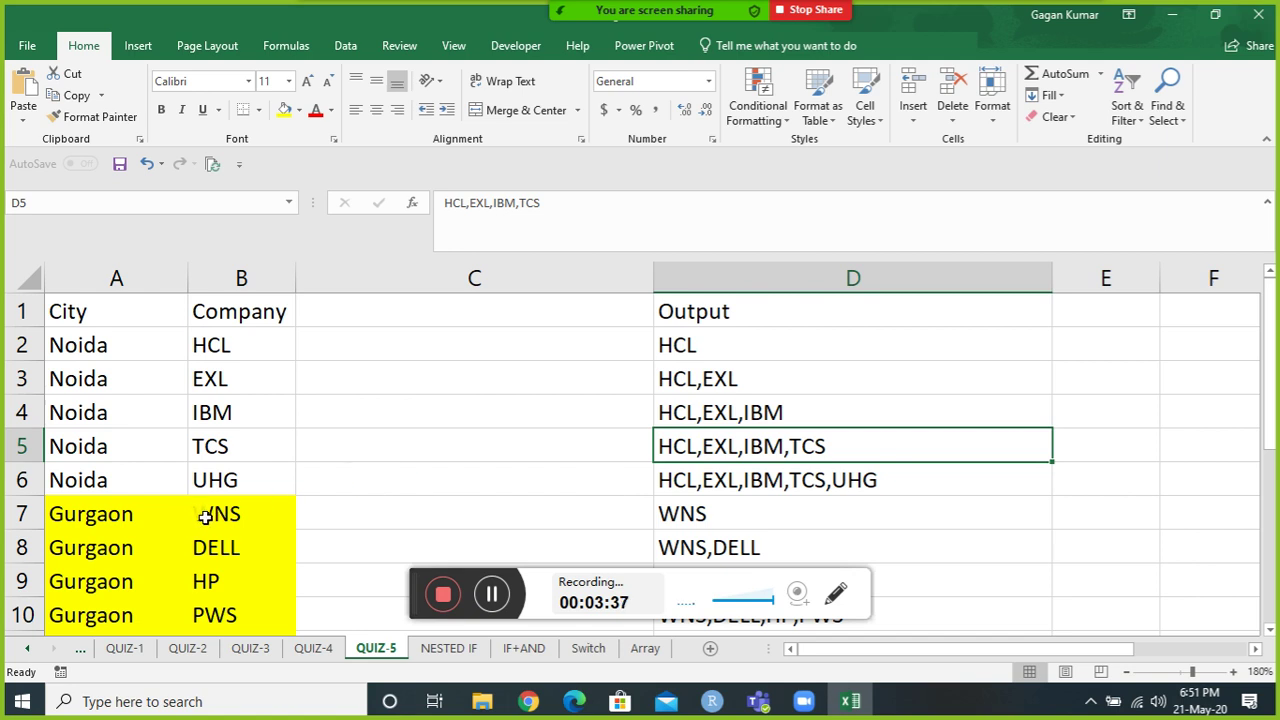
{"action": "left_click", "coordinate": [700, 512]}
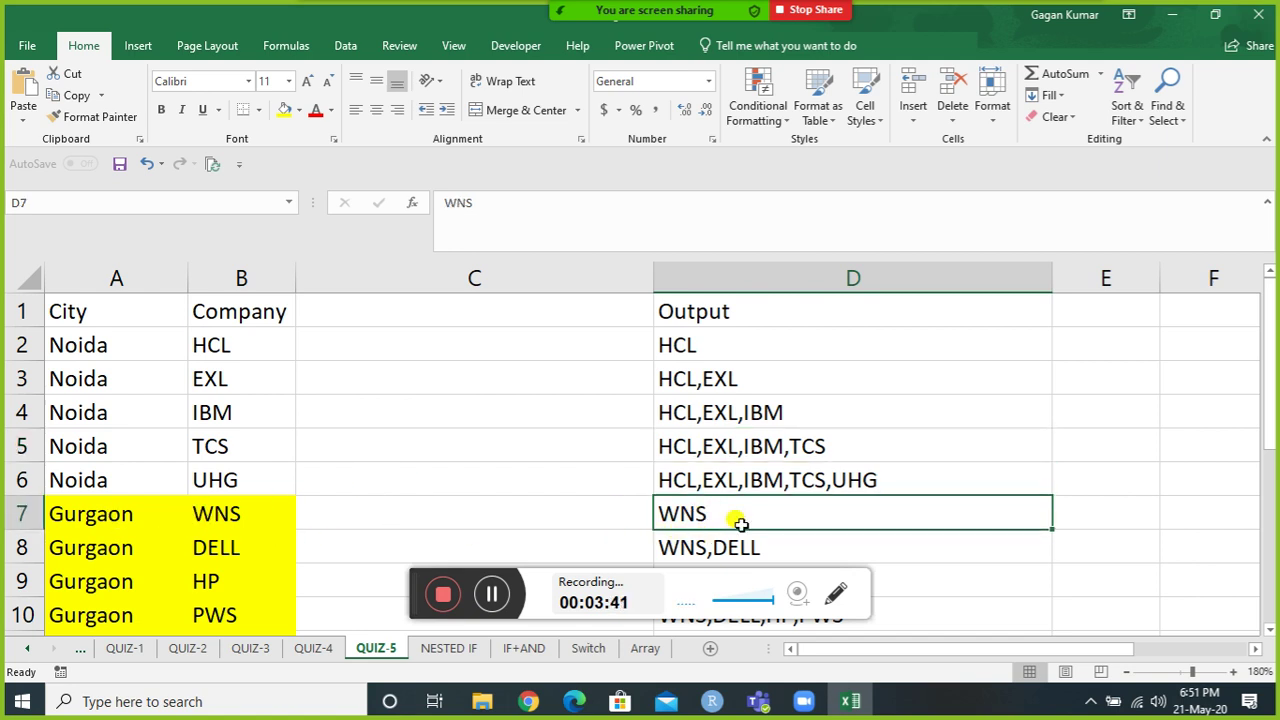
Examine how the expected Output builds up through the Gurgaon and Gaziabad rows.
{"action": "left_click", "coordinate": [850, 559]}
{"action": "key", "text": "Down"}
{"action": "key", "text": "Down"}
{"action": "key", "text": "Down"}
{"action": "key", "text": "Down"}
{"action": "key", "text": "Down"}
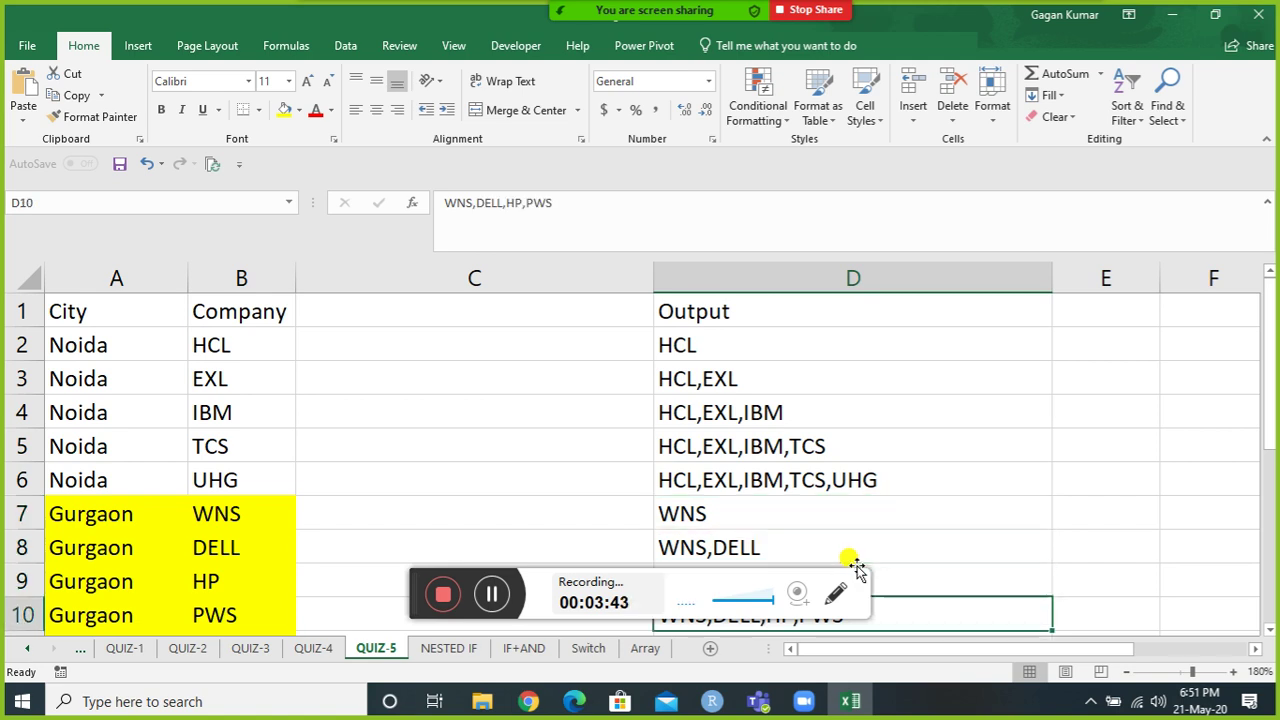
{"action": "key", "text": "Down"}
{"action": "key", "text": "Up"}
{"action": "key", "text": "Up"}
{"action": "key", "text": "Up"}
{"action": "key", "text": "Down"}
{"action": "key", "text": "Down"}
{"action": "key", "text": "Up"}
{"action": "key", "text": "Down"}
{"action": "key", "text": "Down"}
{"action": "key", "text": "Down"}
{"action": "key", "text": "Down"}
{"action": "key", "text": "Down"}
{"action": "key", "text": "Down"}
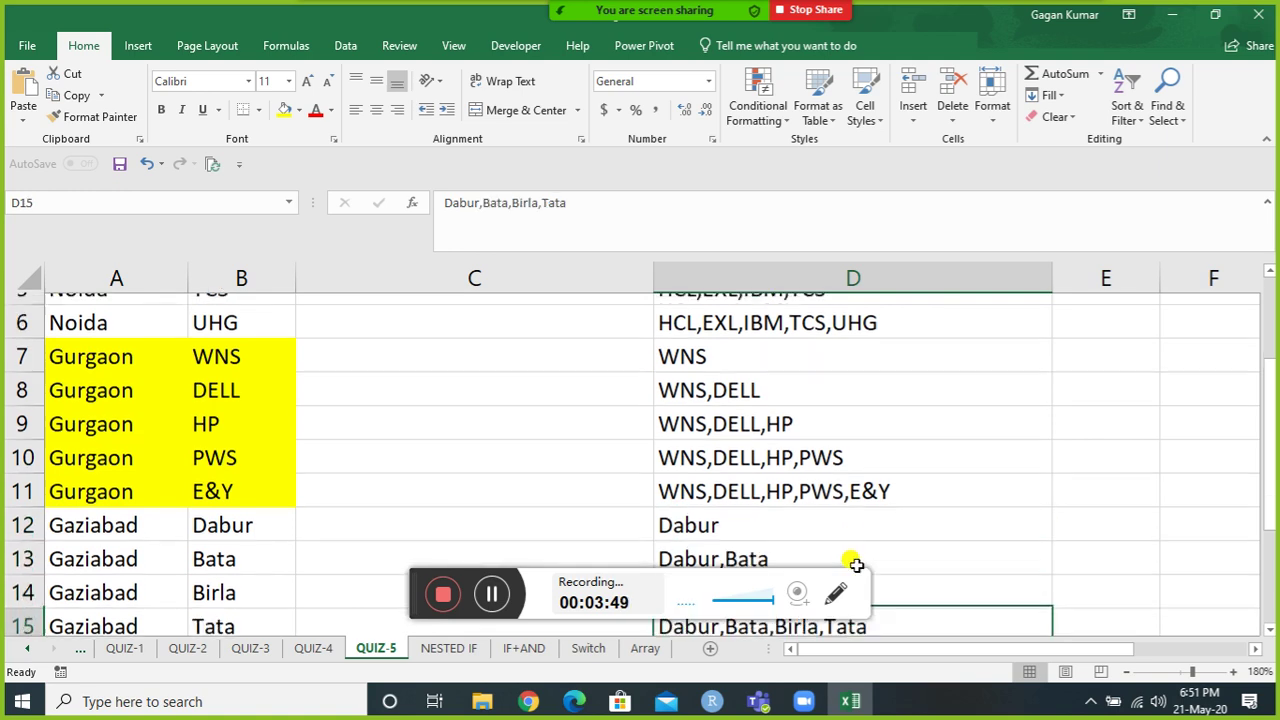
{"action": "key", "text": "Down"}
{"action": "key", "text": "Up"}
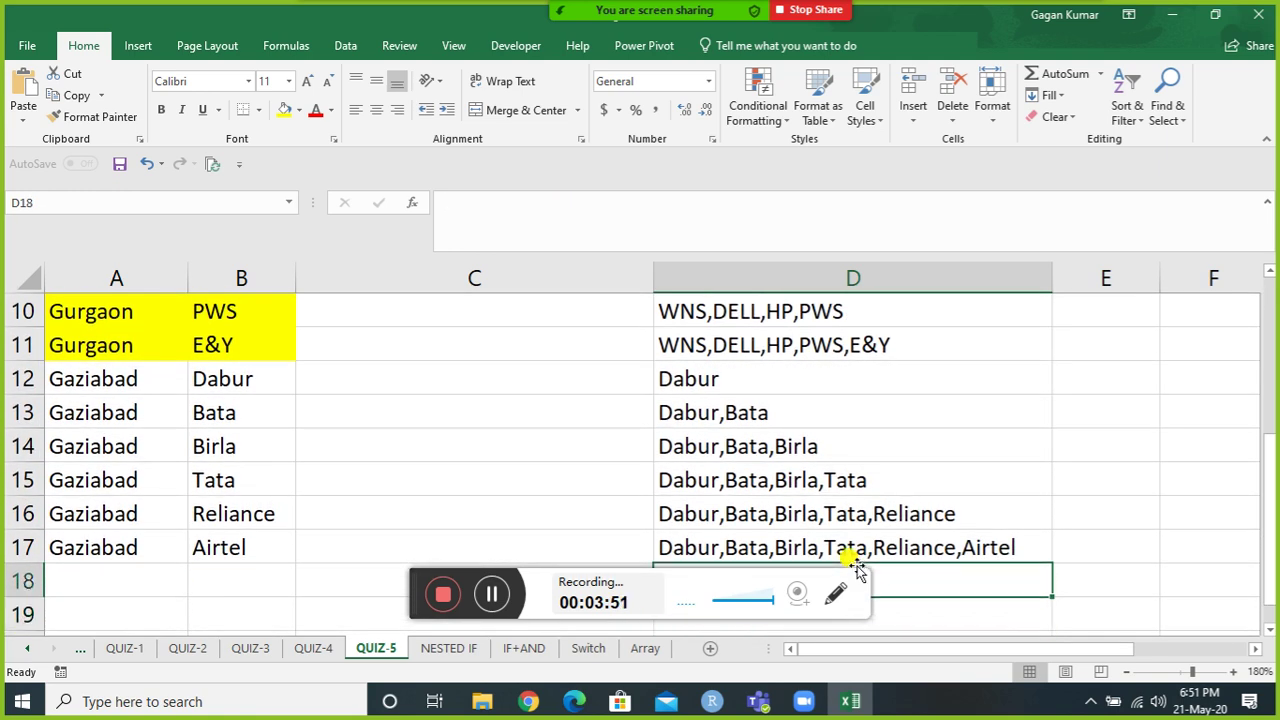
{"action": "key", "text": "Up"}
{"action": "key", "text": "Up"}
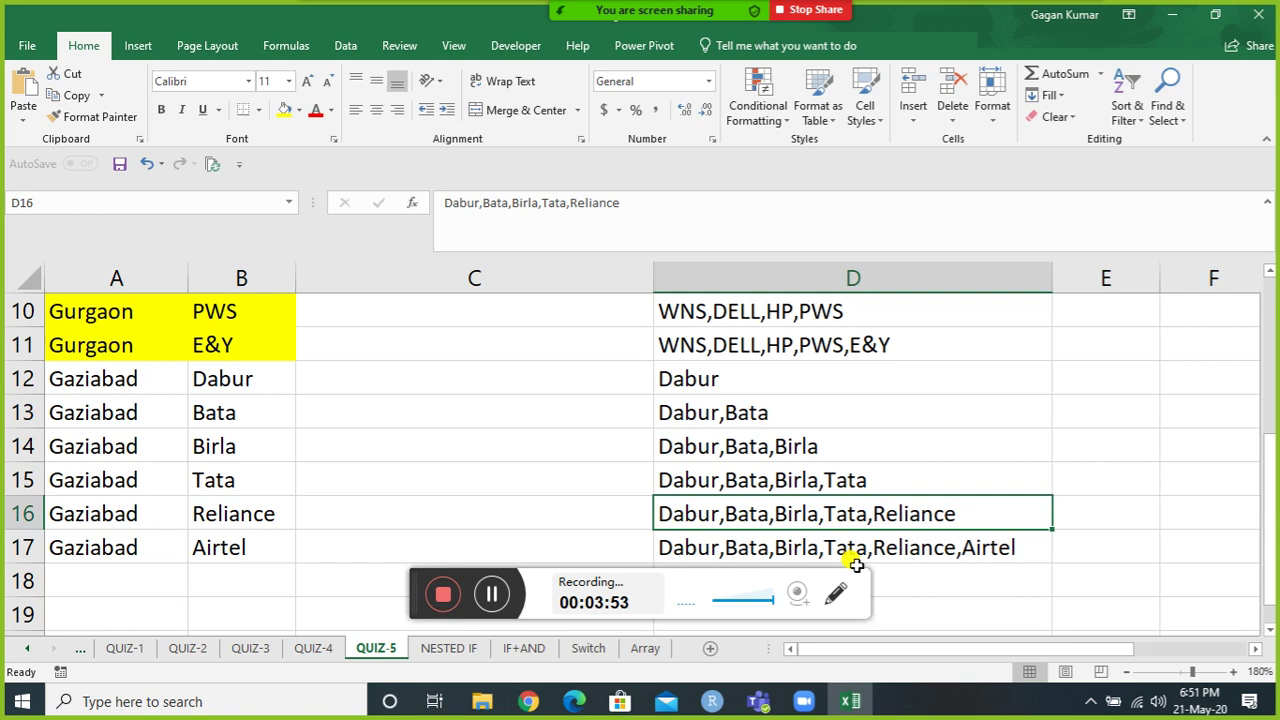
Recheck the expected Output values in the first few Noida rows, ending on D2.
{"action": "key", "text": "ctrl+Up"}
{"action": "key", "text": "Down"}
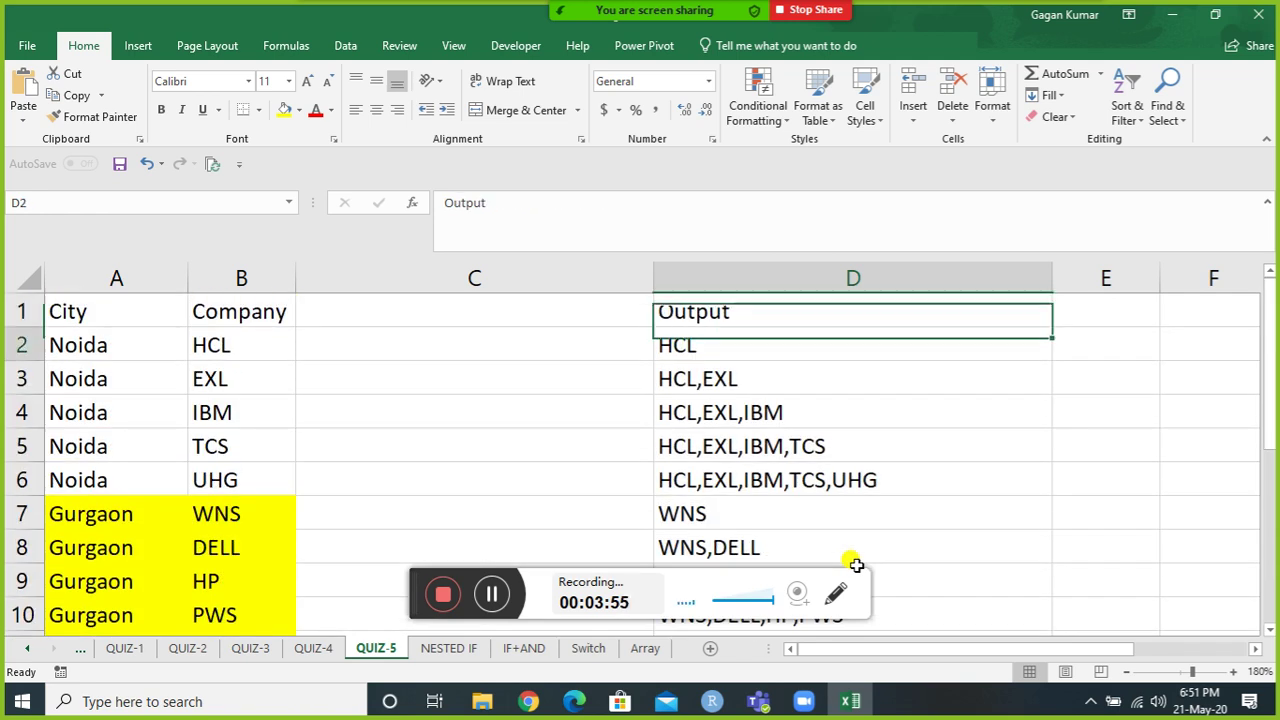
{"action": "key", "text": "Down"}
{"action": "key", "text": "Down"}
{"action": "key", "text": "Down"}
{"action": "key", "text": "Up"}
{"action": "key", "text": "Up"}
{"action": "key", "text": "Up"}
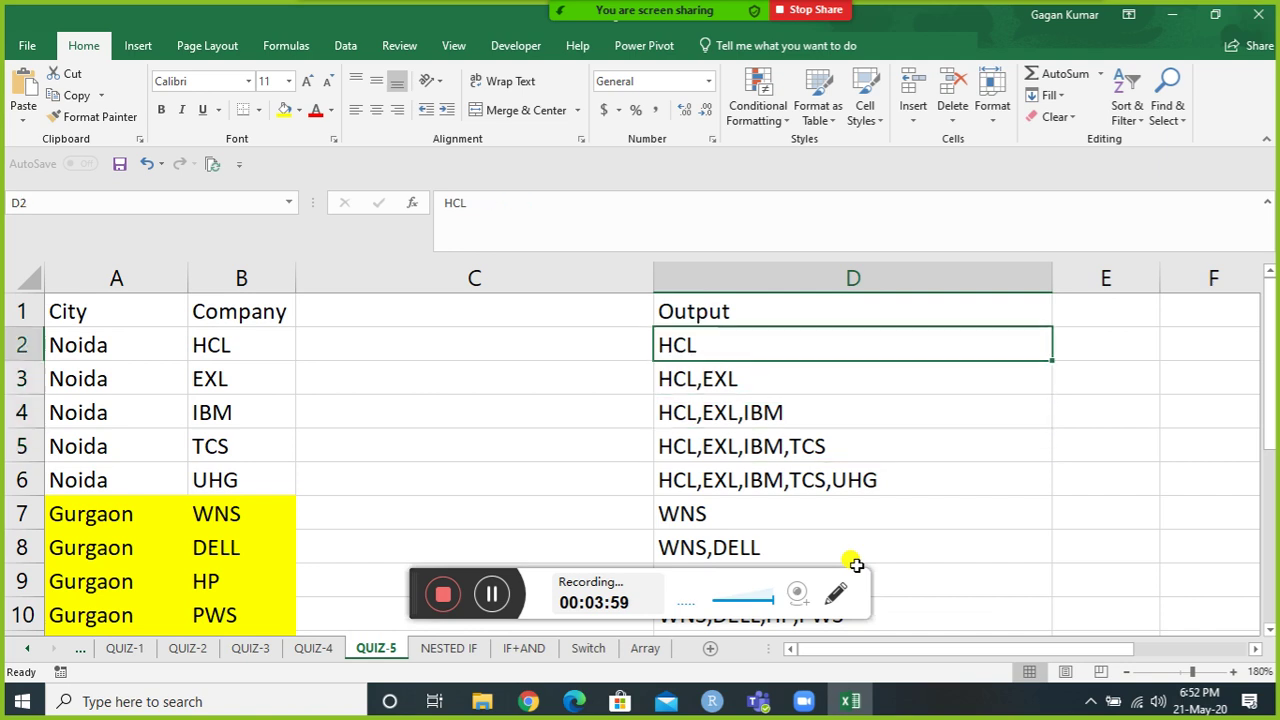
Examine where the City column changes from Noida to Gurgaon, comparing rows 6 and 7.
{"action": "key", "text": "Left"}
{"action": "key", "text": "Left"}
{"action": "key", "text": "Left"}
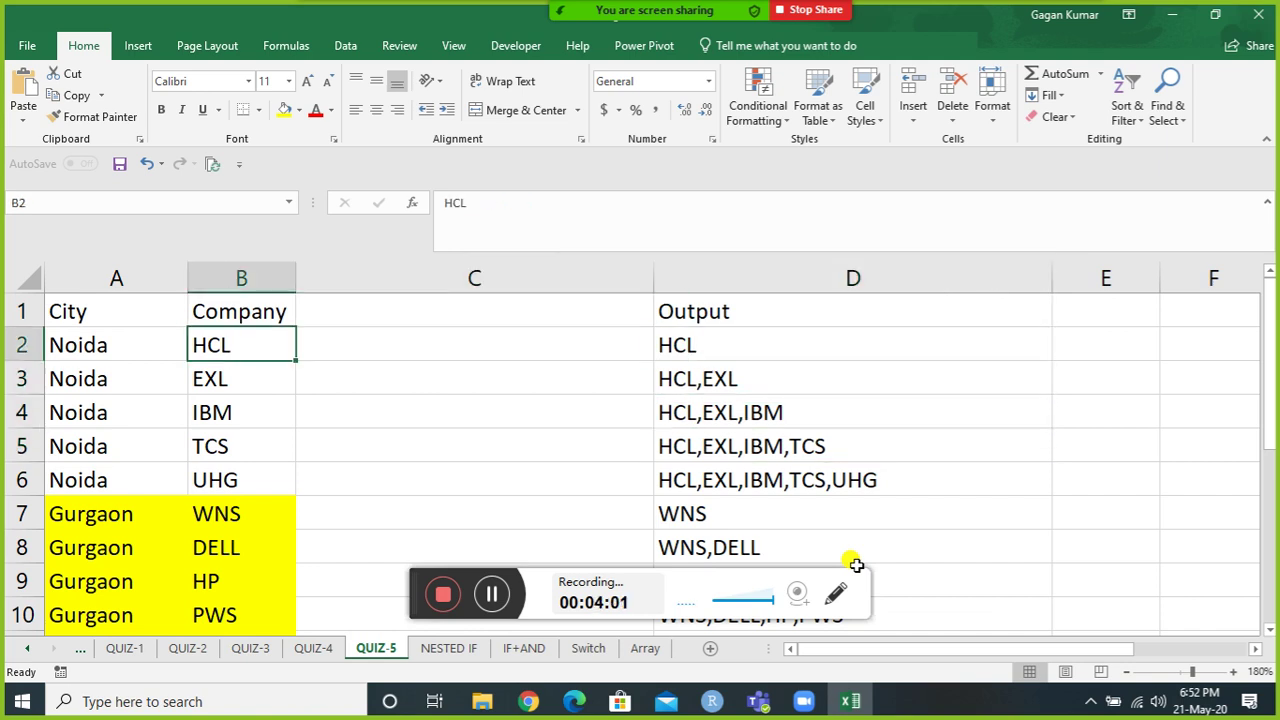
{"action": "key", "text": "Down"}
{"action": "key", "text": "Down"}
{"action": "key", "text": "Down"}
{"action": "key", "text": "Down"}
{"action": "key", "text": "Down"}
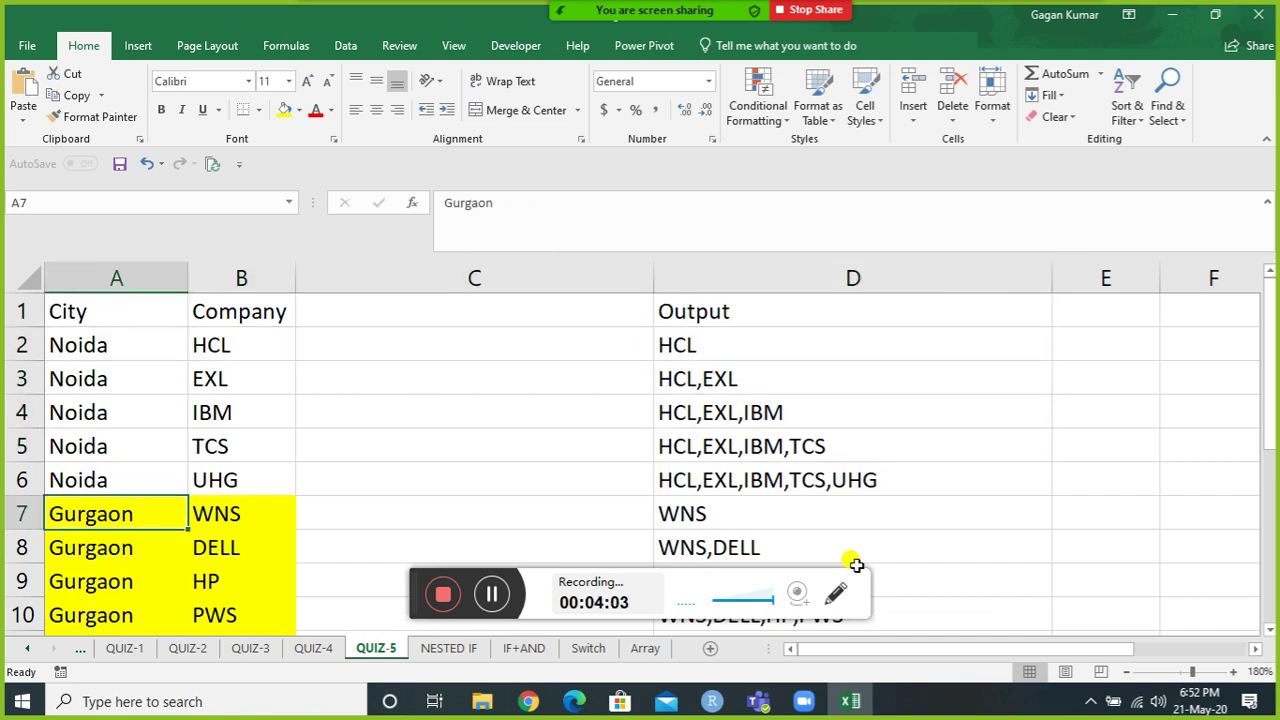
{"action": "key", "text": "Up"}
{"action": "key", "text": "Down"}
{"action": "key", "text": "Up"}
{"action": "key", "text": "Down"}
{"action": "key", "text": "Up"}
{"action": "key", "text": "Down"}
{"action": "key", "text": "Right"}
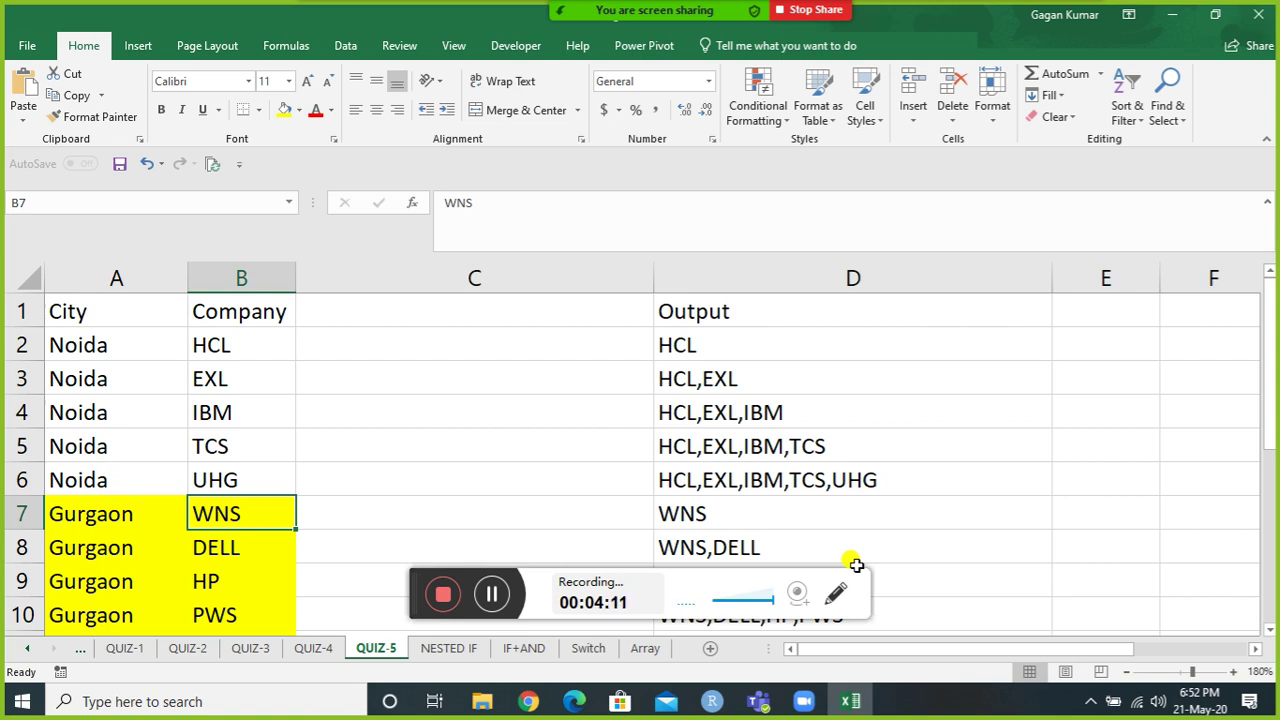
Review the Noida city rows upward from the Gurgaon boundary, ending on the first company in B2.
{"action": "key", "text": "Left"}
{"action": "key", "text": "Up"}
{"action": "key", "text": "Up"}
{"action": "key", "text": "Up"}
{"action": "key", "text": "Up"}
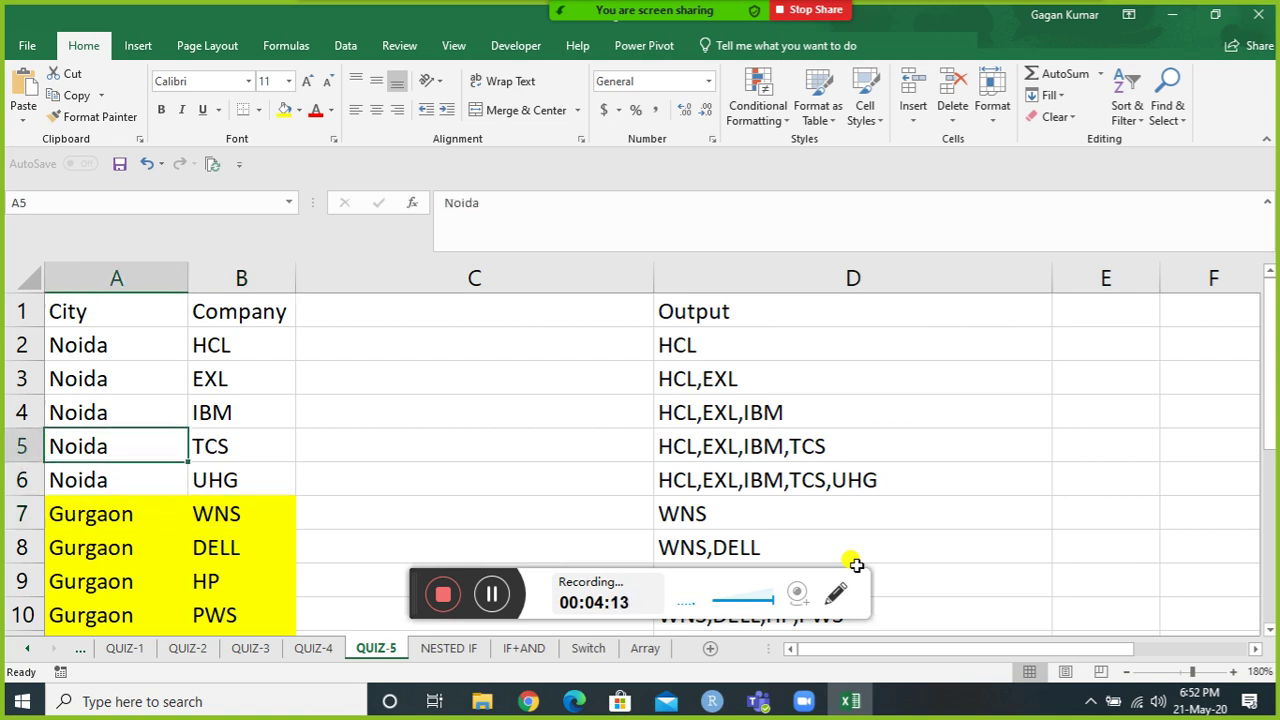
{"action": "key", "text": "Up"}
{"action": "key", "text": "Down"}
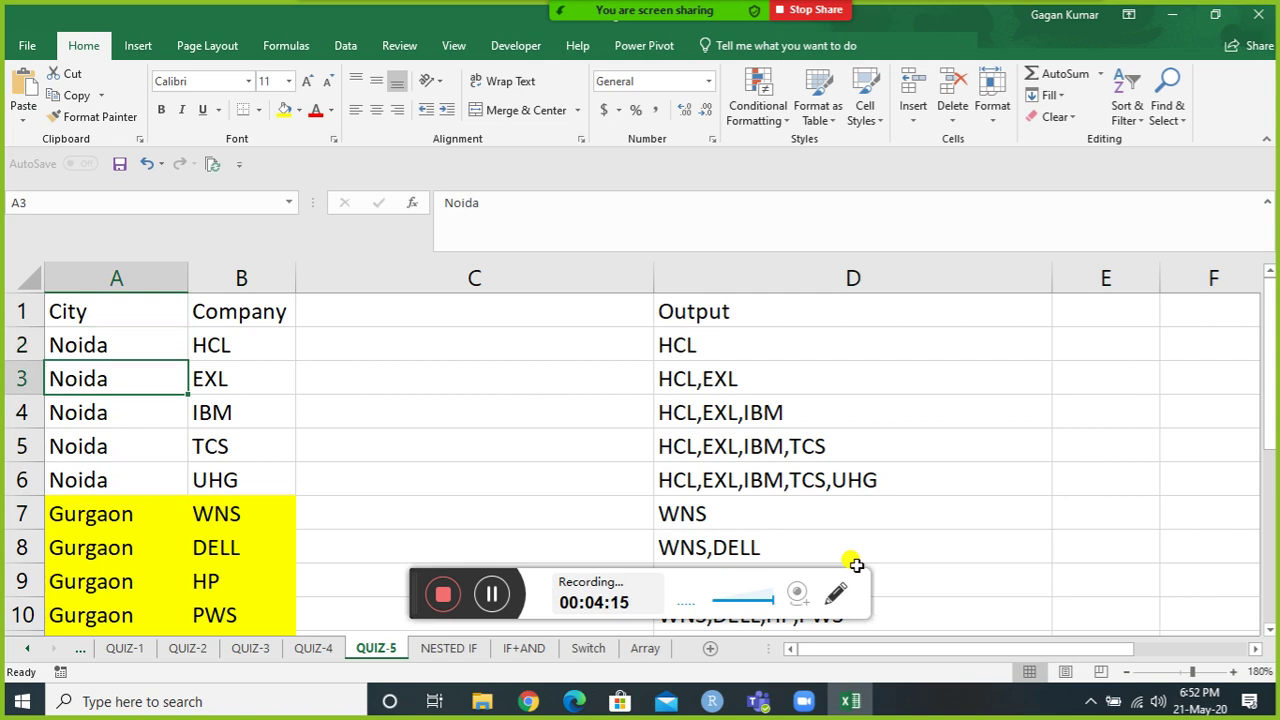
{"action": "key", "text": "Right"}
{"action": "key", "text": "Up"}
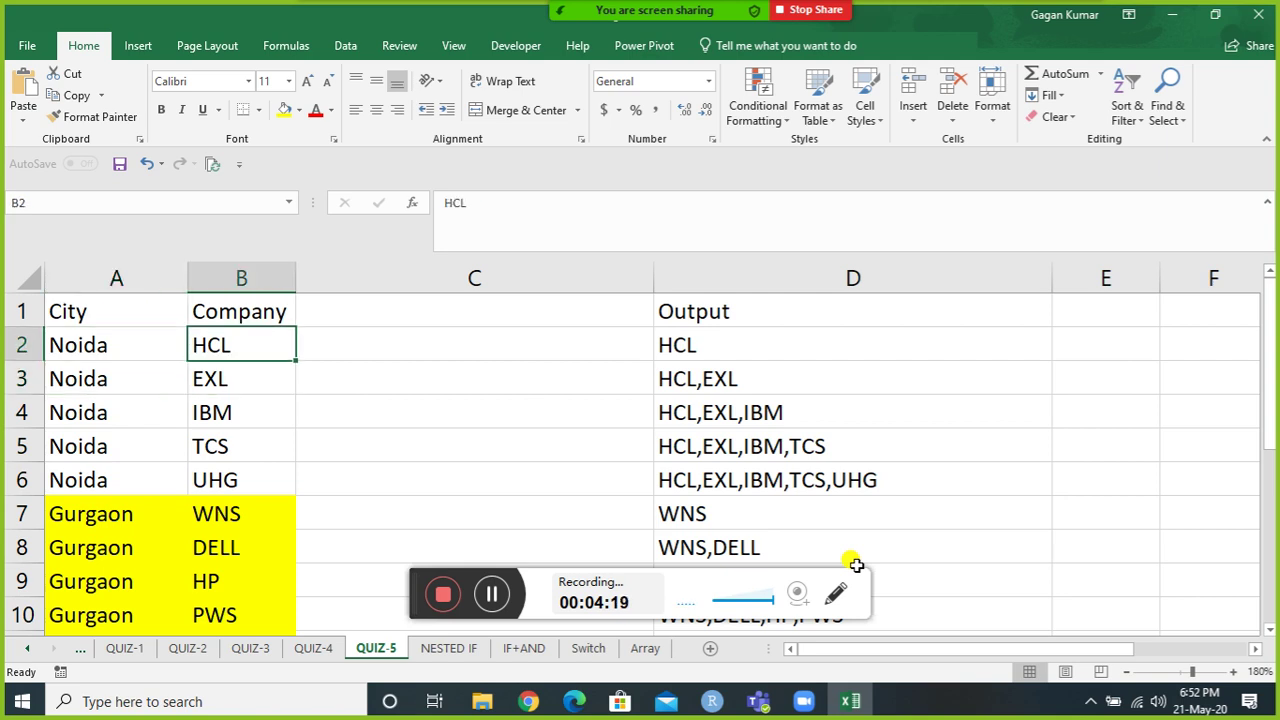
Begin an IF formula in C2 with the logical test A2<>A1.
{"action": "key", "text": "Right"}
{"action": "key", "text": "Left"}
{"action": "key", "text": "Right"}
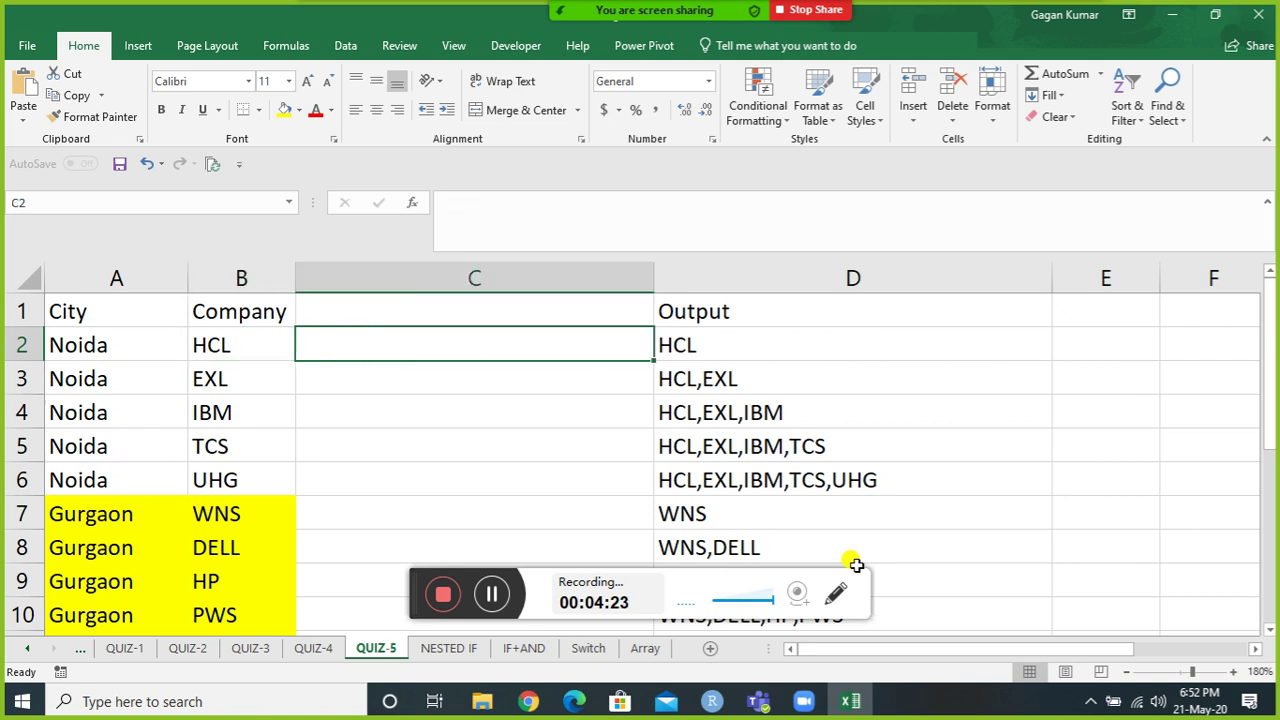
{"action": "type", "text": "=if"}
{"action": "key", "text": "Tab"}
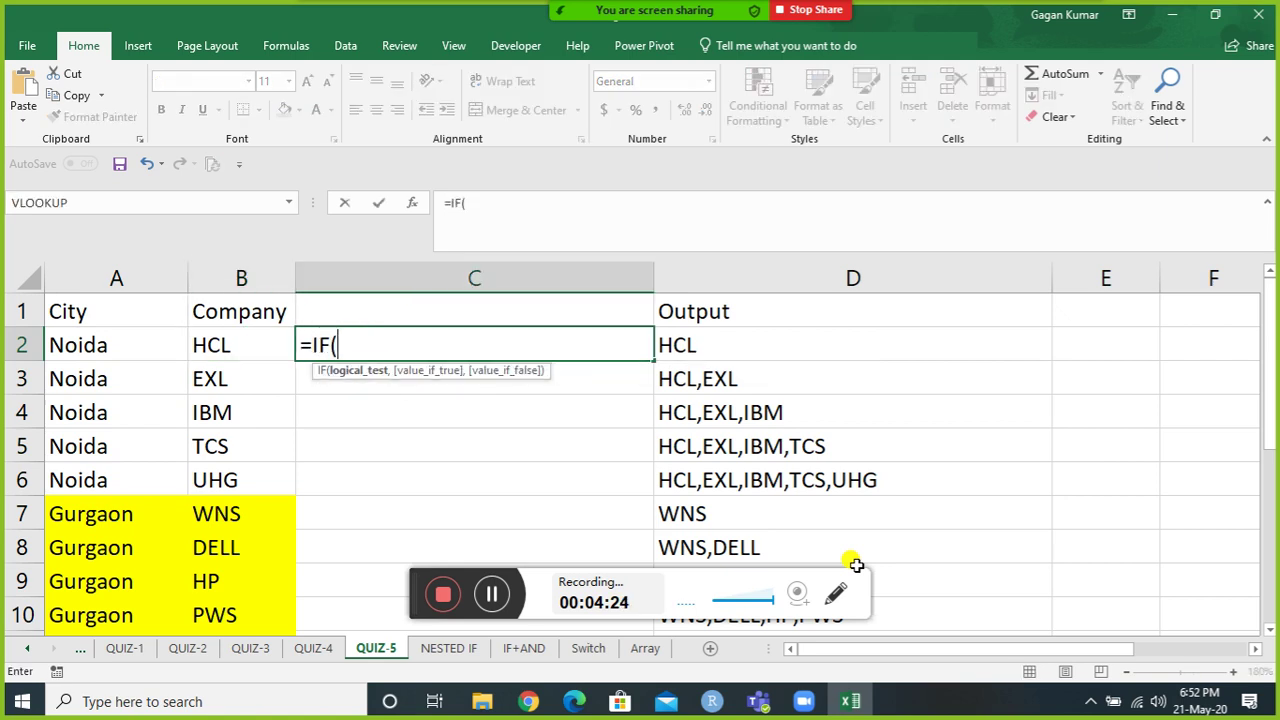
{"action": "key", "text": "Left"}
{"action": "key", "text": "Left"}
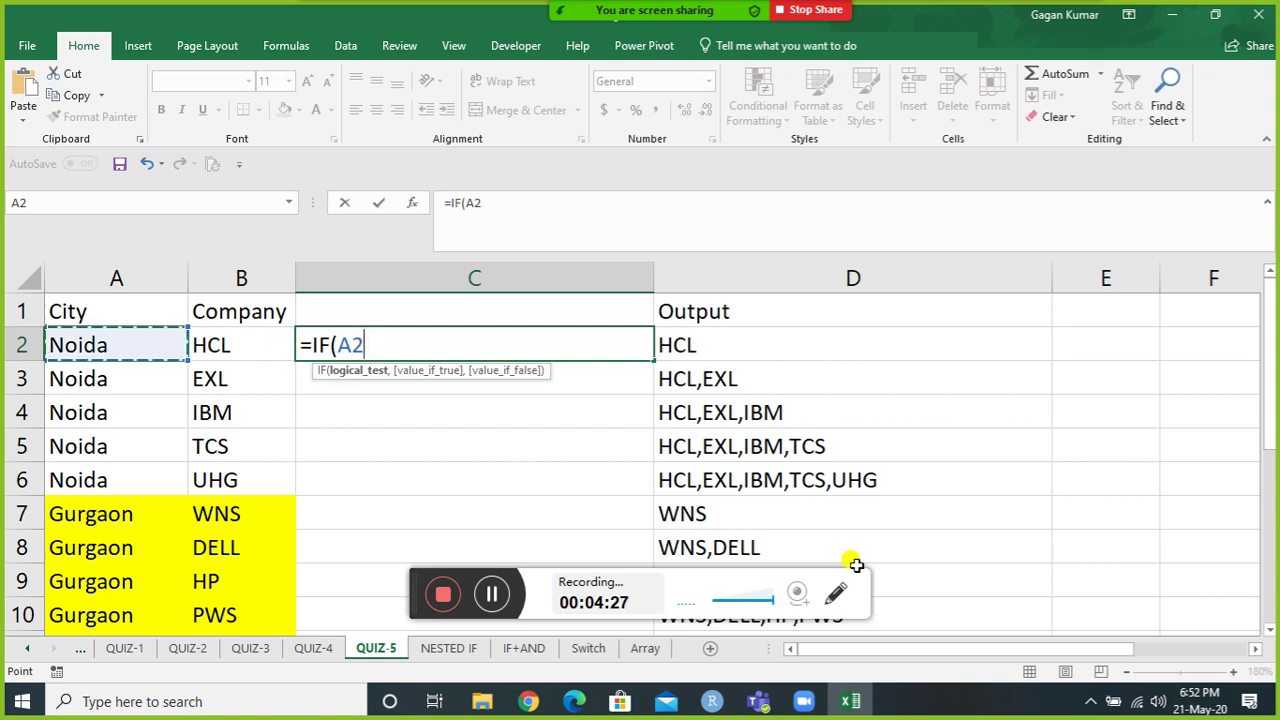
{"action": "type", "text": "<>"}
{"action": "key", "text": "Left"}
{"action": "key", "text": "Left"}
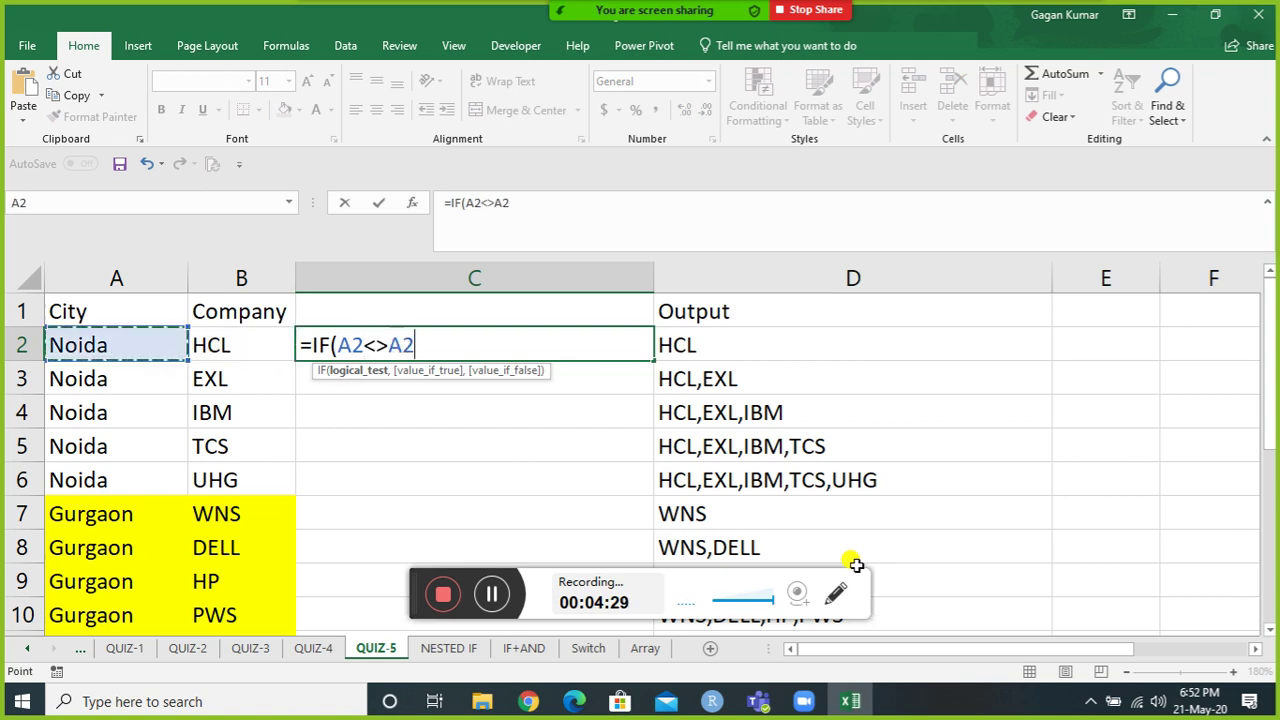
{"action": "key", "text": "Up"}
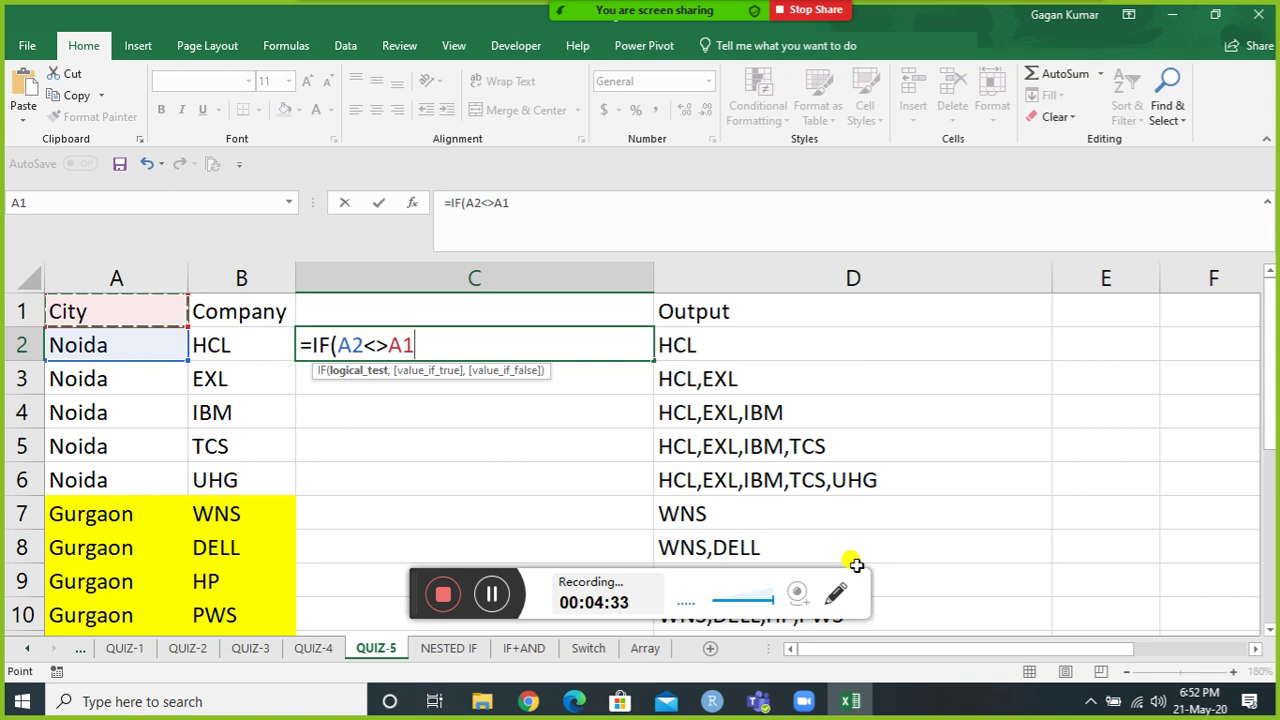
{"action": "type", "text": ","}
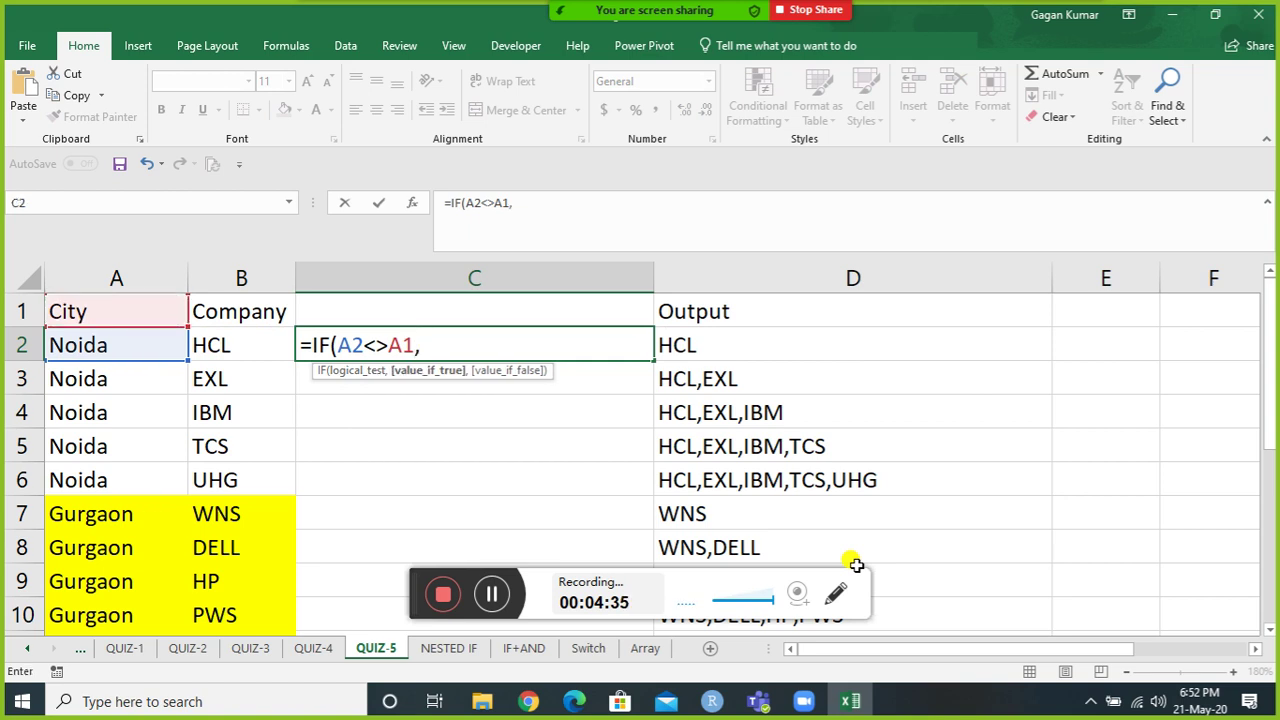
Set B2 as the value if true in the C2 IF formula.
{"action": "key", "text": "Left"}
{"action": "key", "text": "Left"}
{"action": "key", "text": "Right"}
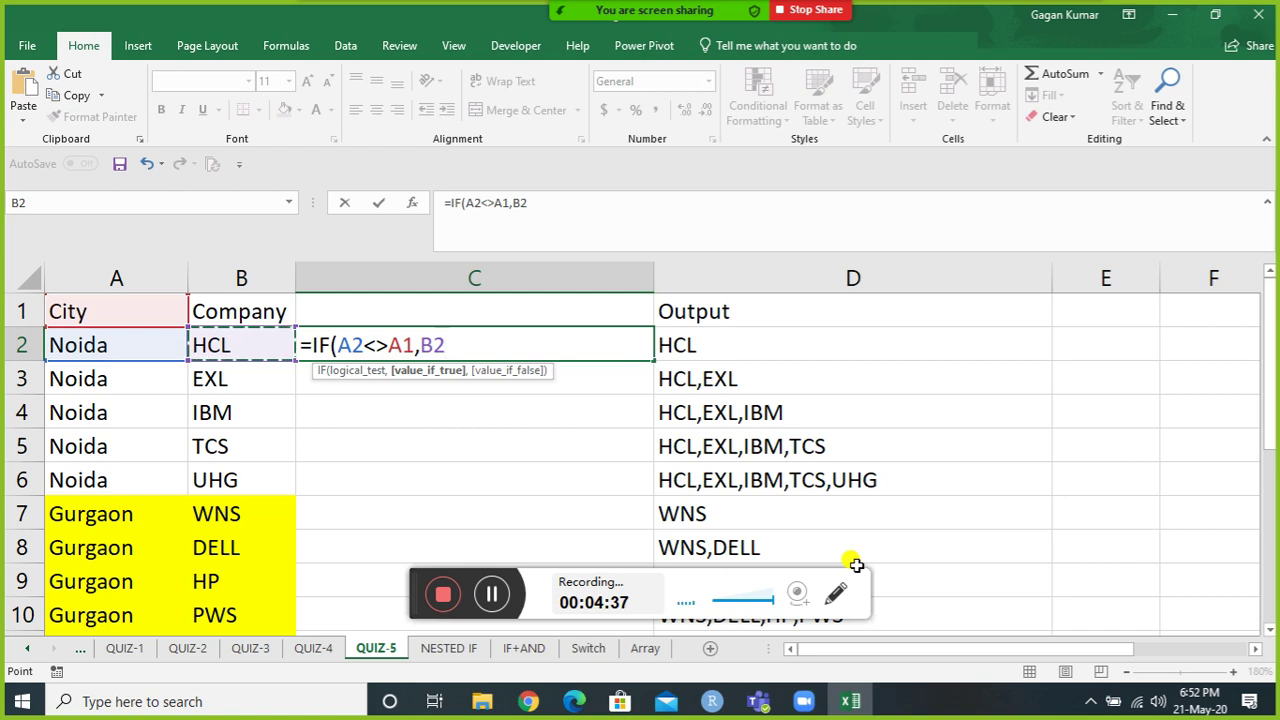
{"action": "type", "text": ","}
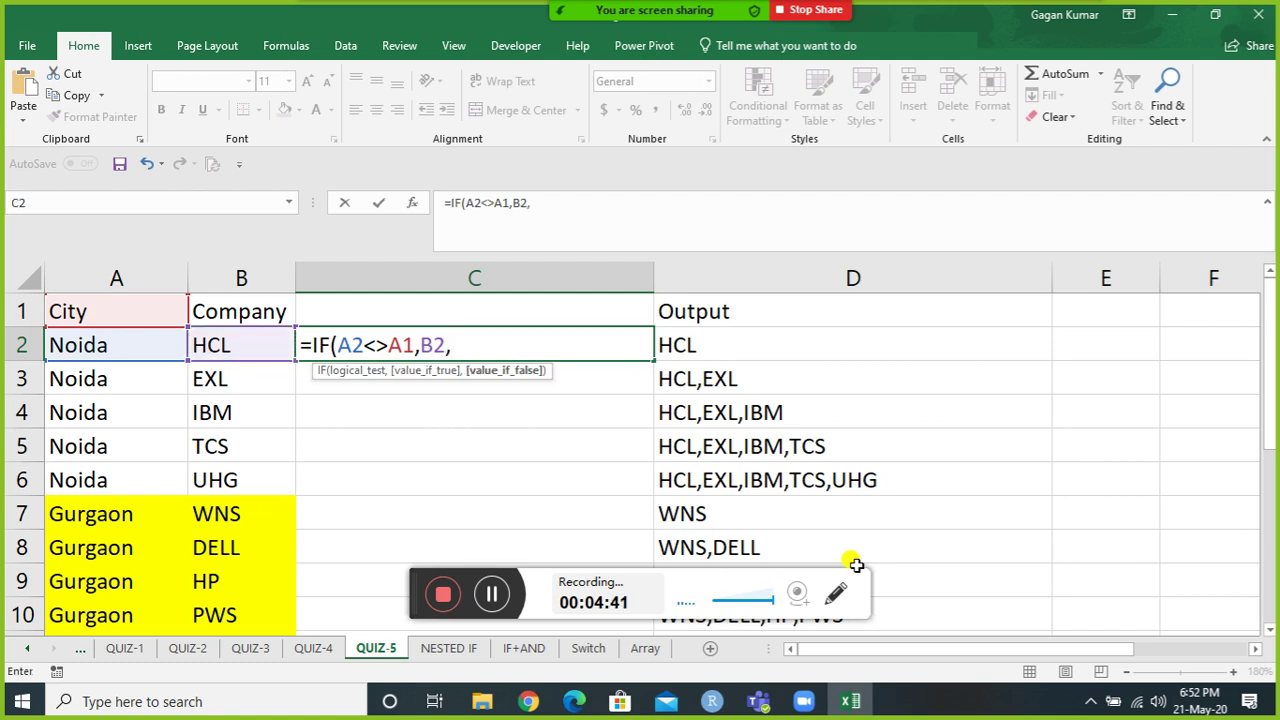
Complete the C2 formula with C1&","&B2 as the value if false and enter it.
{"action": "left_click", "coordinate": [581, 311]}
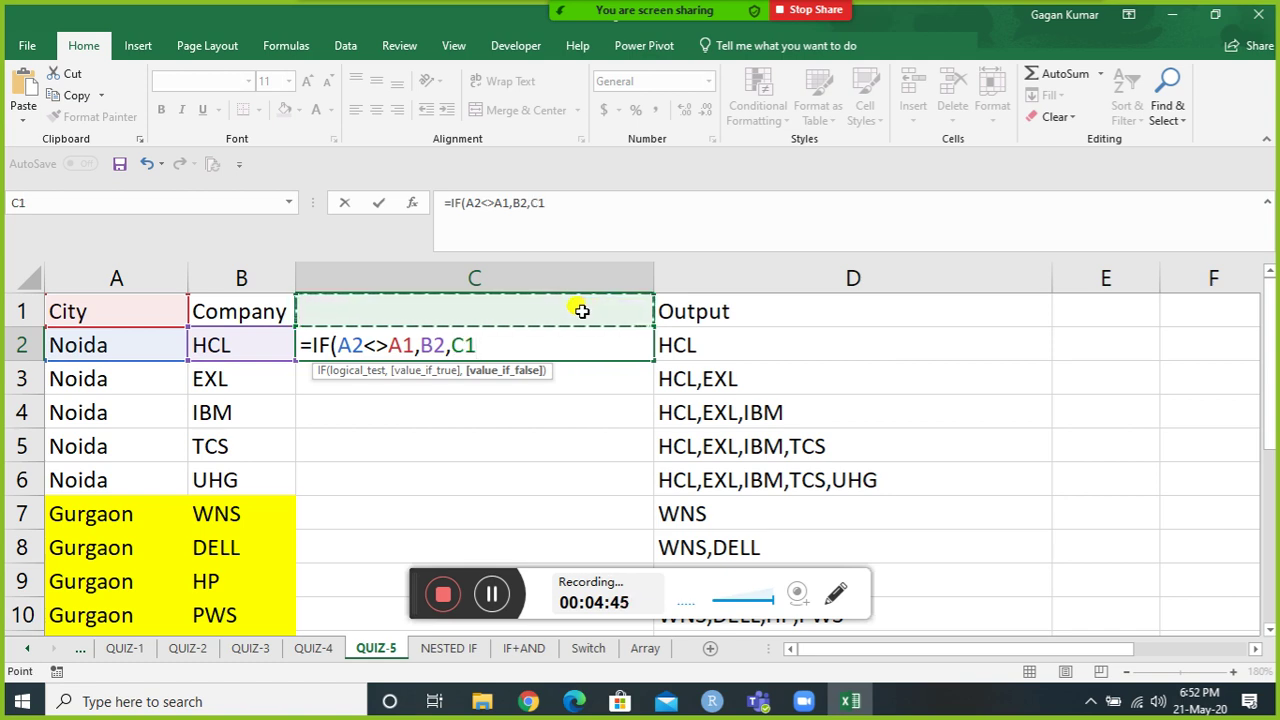
{"action": "type", "text": "&"}
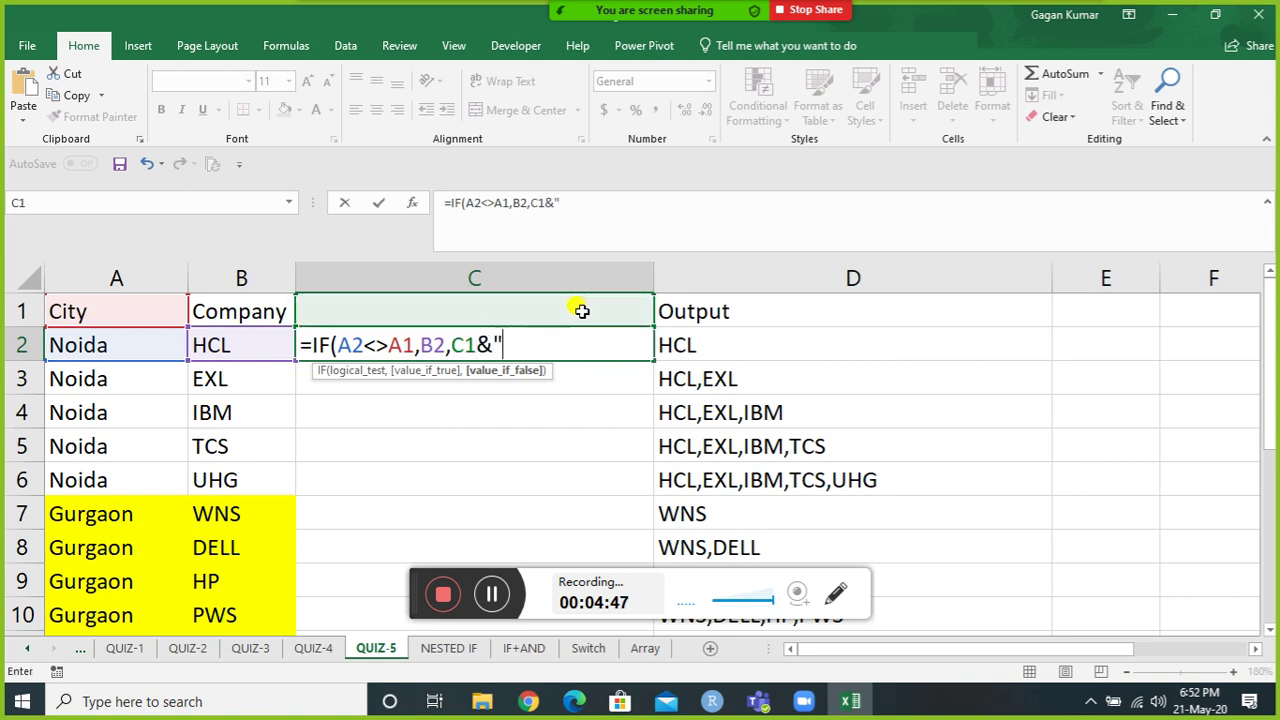
{"action": "type", "text": "\",\"&"}
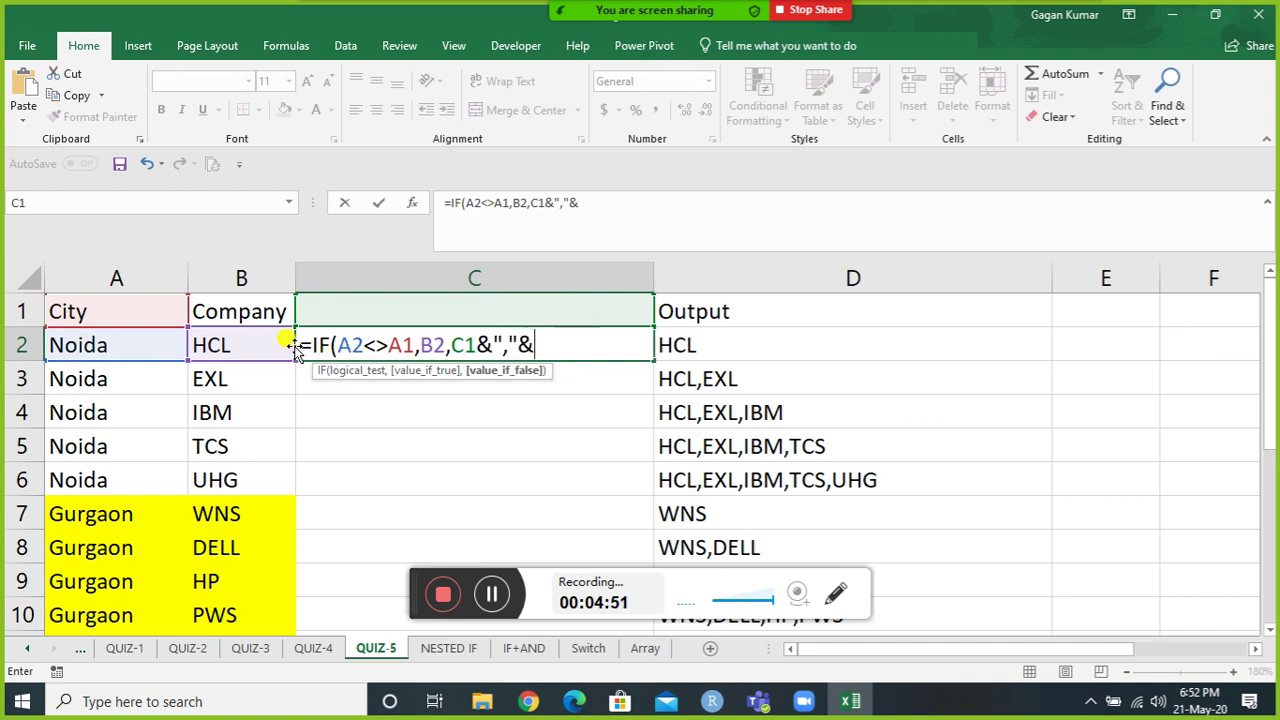
{"action": "left_click", "coordinate": [251, 340]}
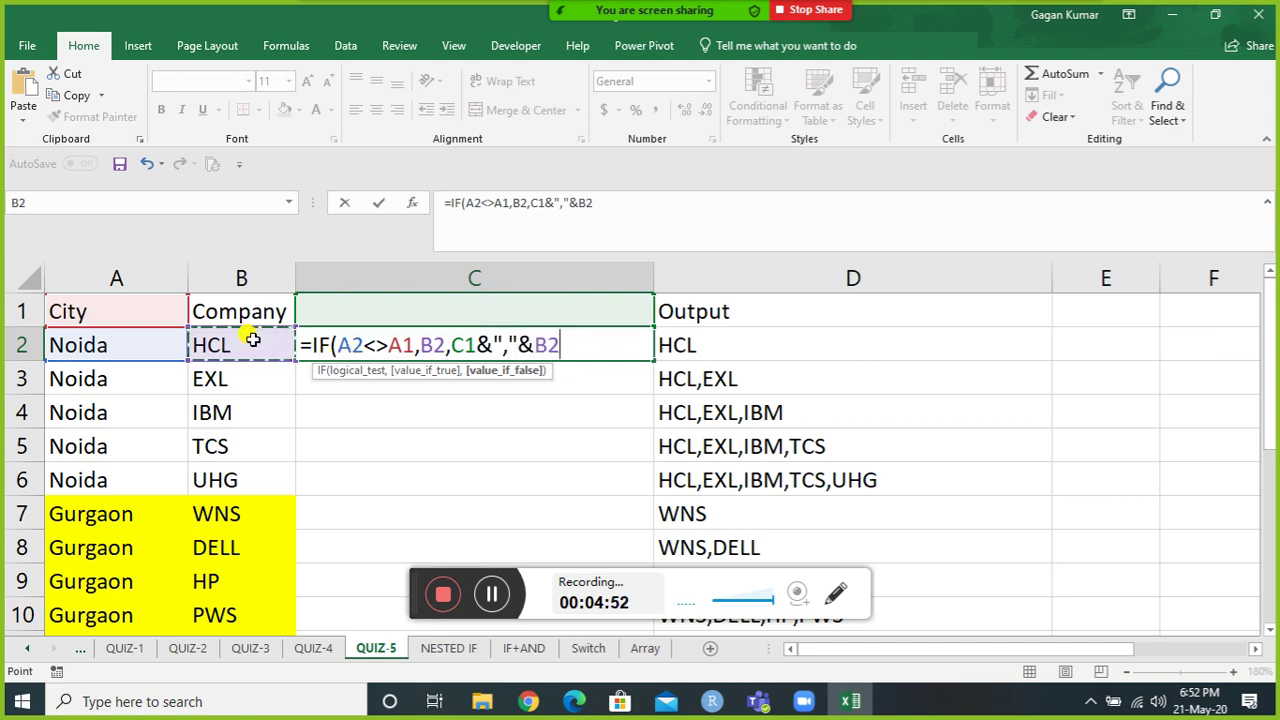
{"action": "type", "text": ")"}
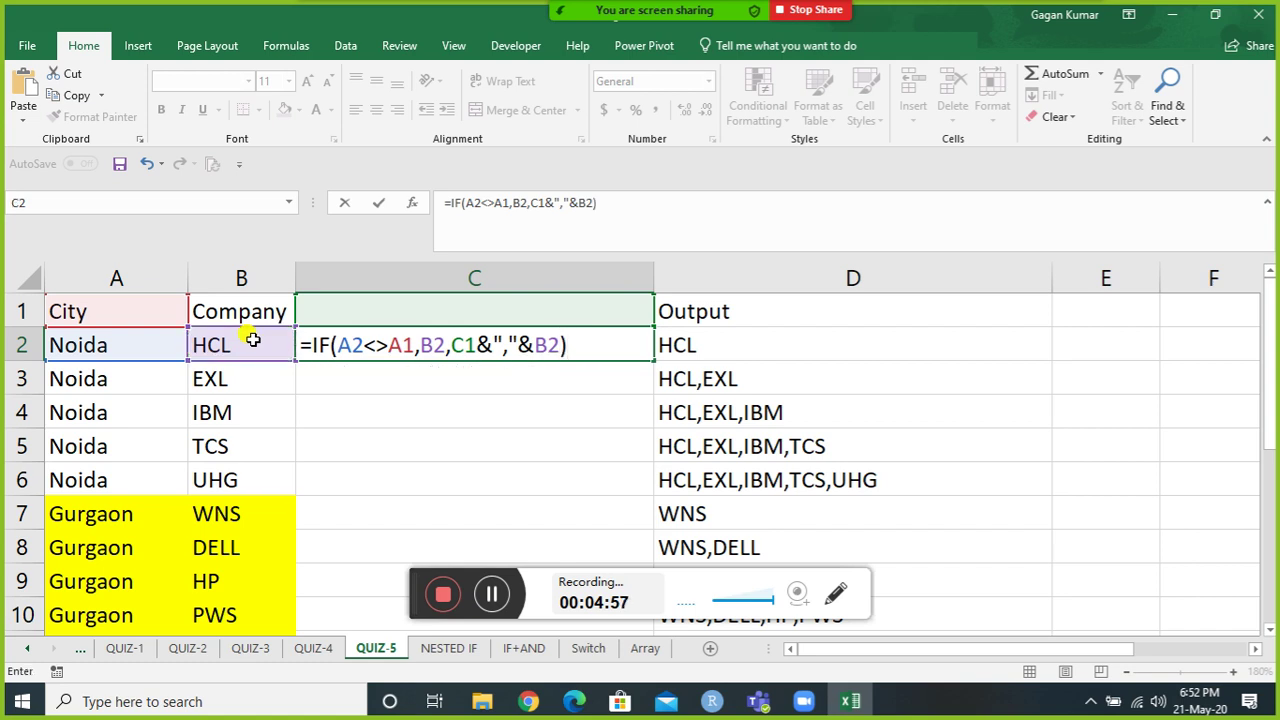
{"action": "key", "text": "Return"}
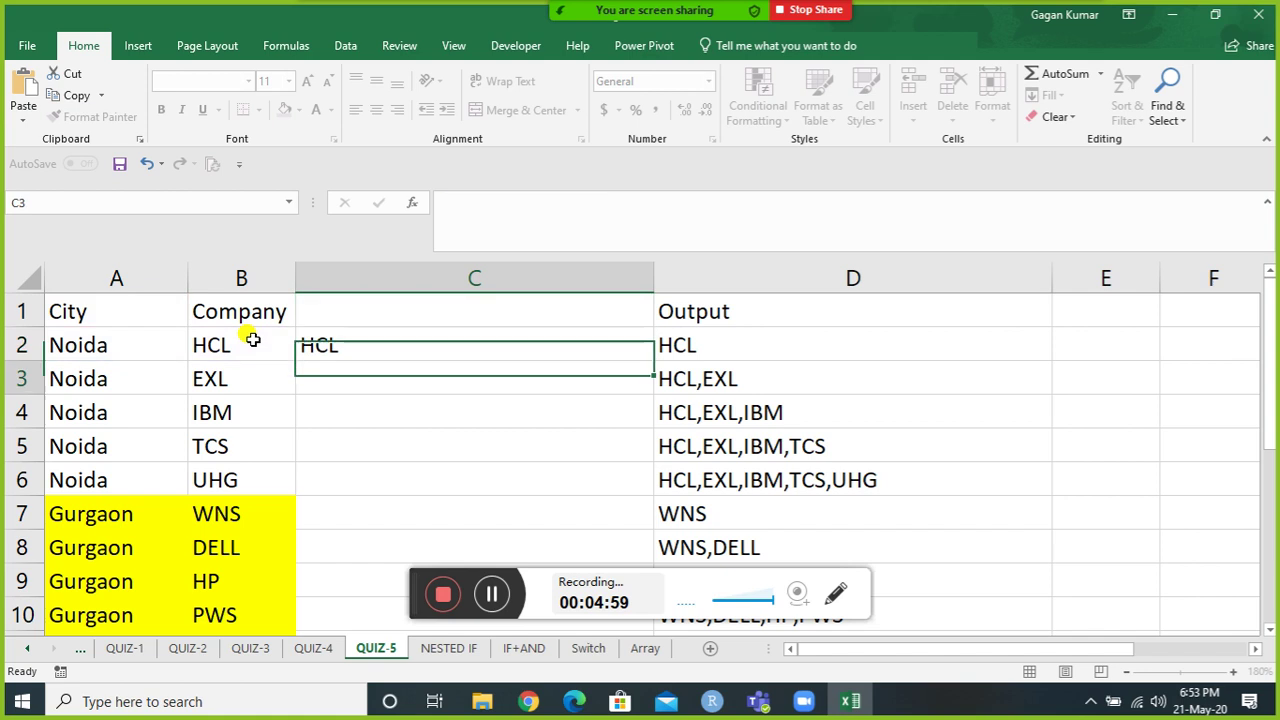
Fill the C2 formula down column C through the last data row, row 17.
{"action": "key", "text": "Left"}
{"action": "key", "text": "ctrl+Down"}
{"action": "key", "text": "Right"}
{"action": "key", "text": "ctrl+shift+Up"}
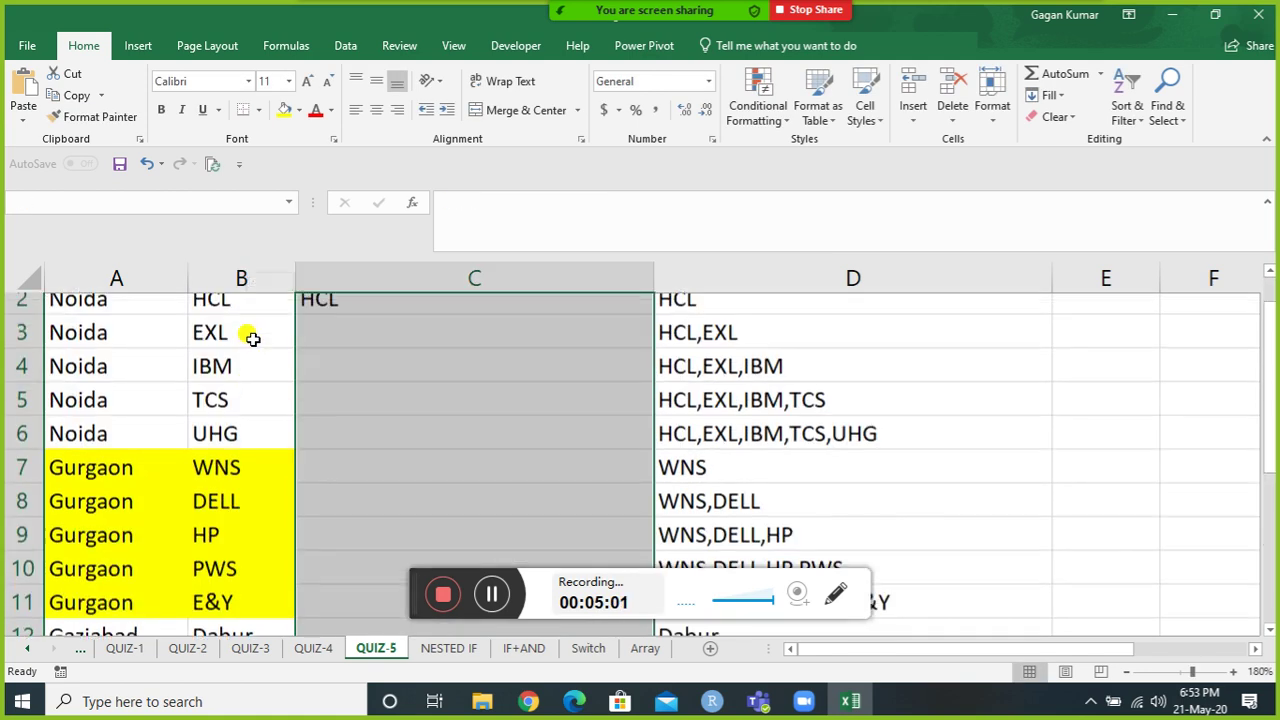
{"action": "key", "text": "ctrl+d"}
{"action": "key", "text": "ctrl+Up"}
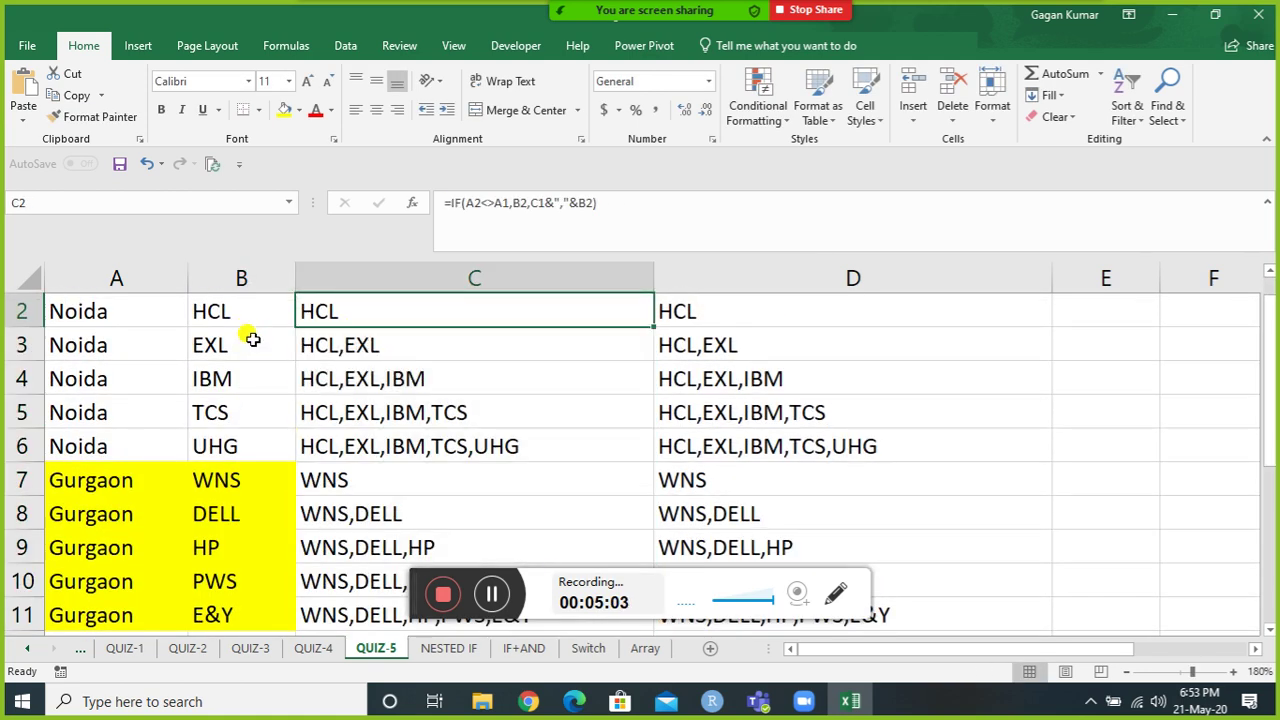
Compare the column C results with the expected Output row by row, from the first Noida row to the last Gaziabad row.
{"action": "key", "text": "Up"}
{"action": "key", "text": "Down"}
{"action": "key", "text": "Down"}
{"action": "key", "text": "Down"}
{"action": "key", "text": "Down"}
{"action": "key", "text": "Down"}
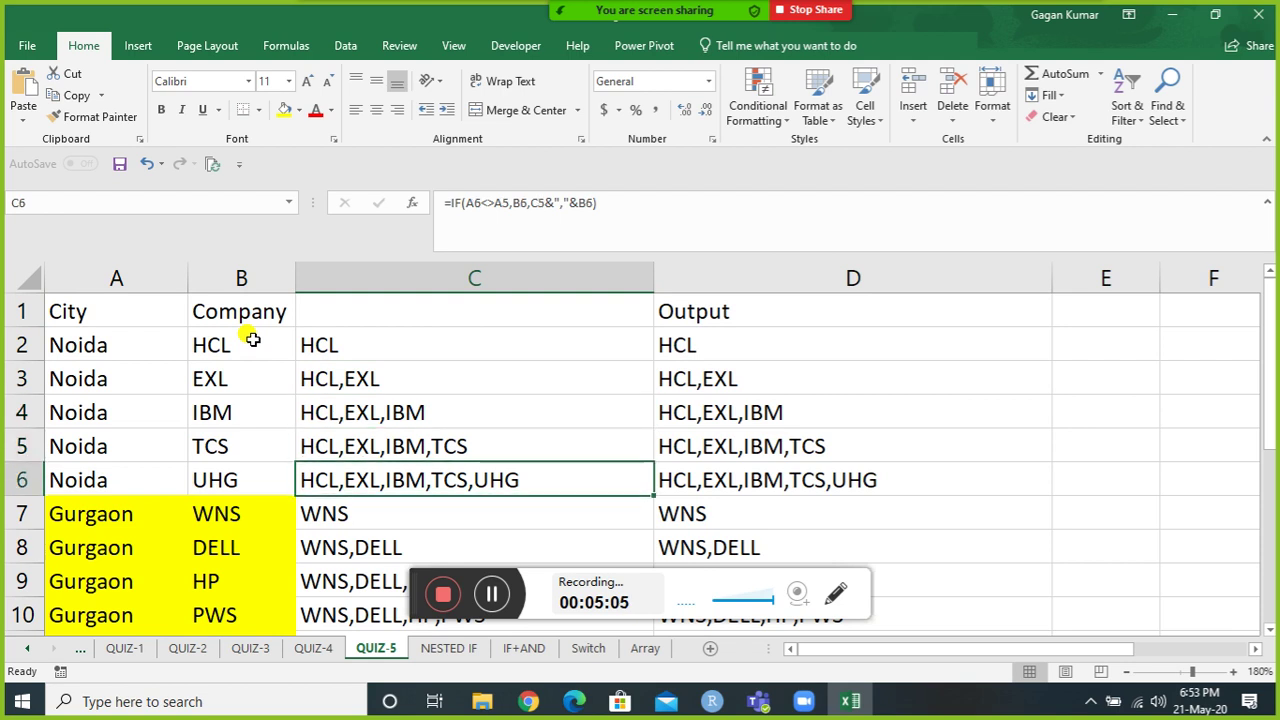
{"action": "key", "text": "Down"}
{"action": "key", "text": "Down"}
{"action": "key", "text": "Down"}
{"action": "key", "text": "Down"}
{"action": "key", "text": "Down"}
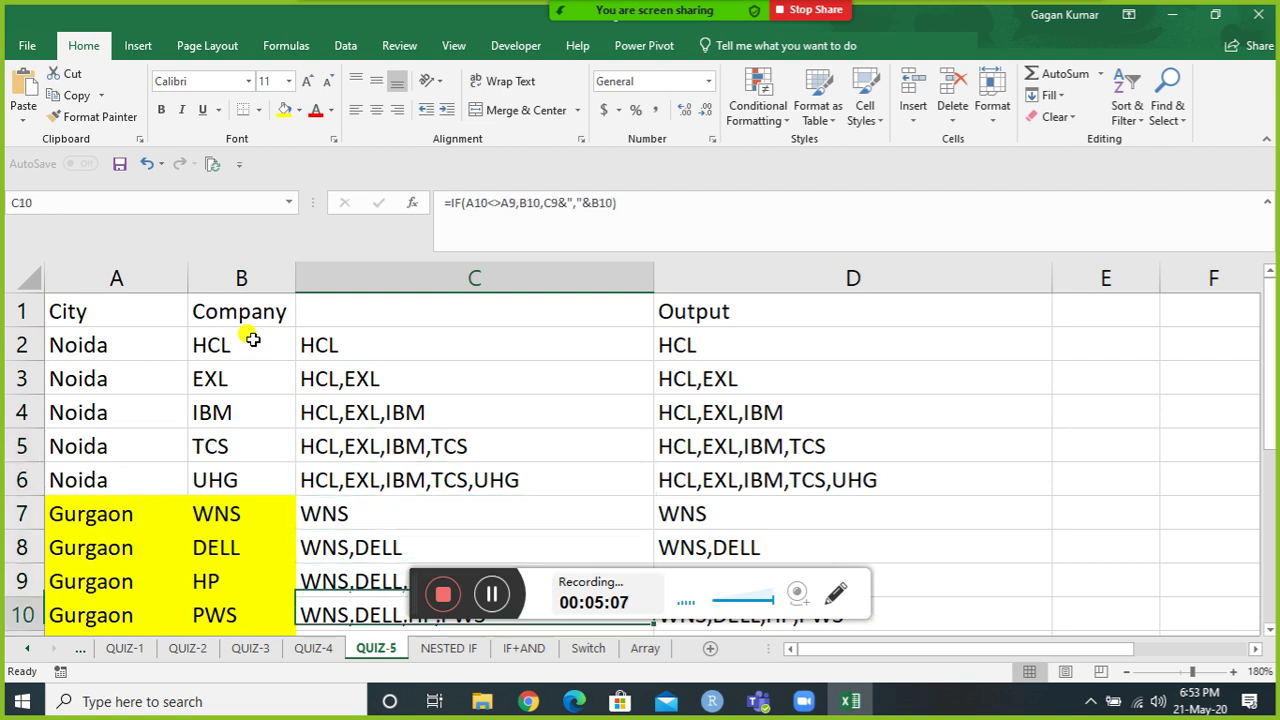
{"action": "key", "text": "Down"}
{"action": "key", "text": "Down"}
{"action": "key", "text": "Down"}
{"action": "key", "text": "Down"}
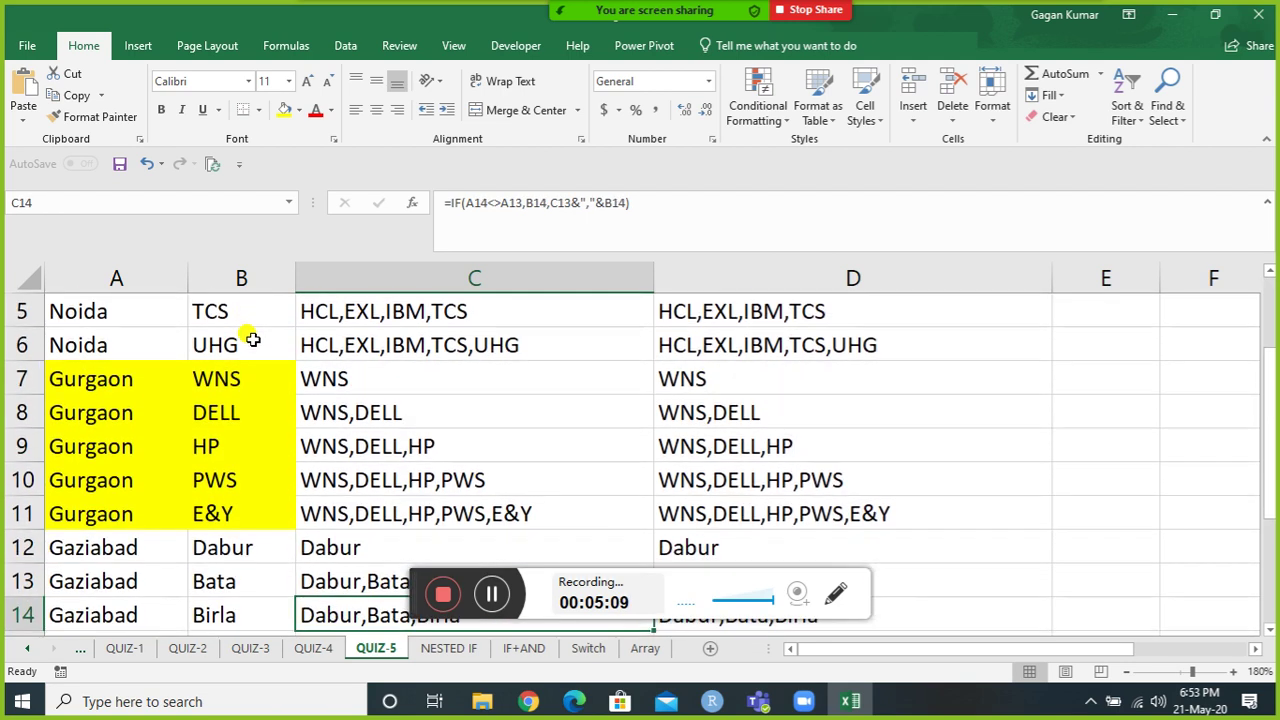
{"action": "key", "text": "Down"}
{"action": "key", "text": "Down"}
{"action": "key", "text": "Down"}
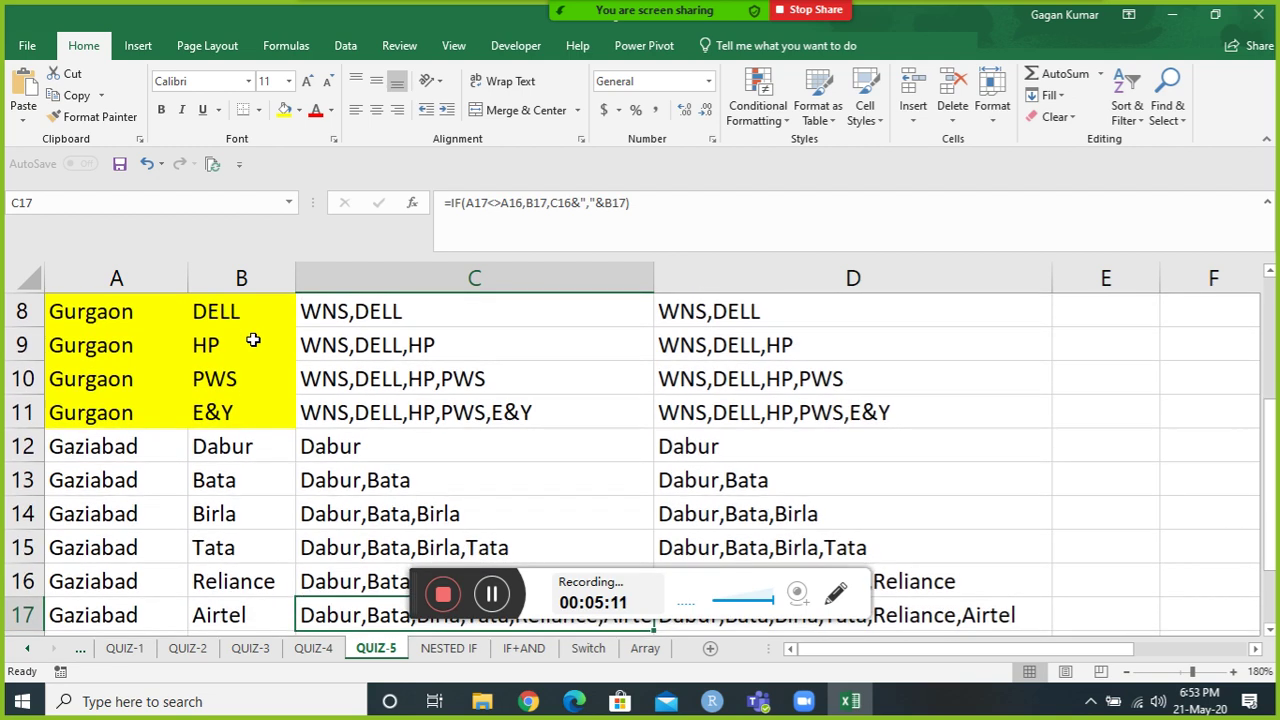
{"action": "key", "text": "Down"}
{"action": "key", "text": "Down"}
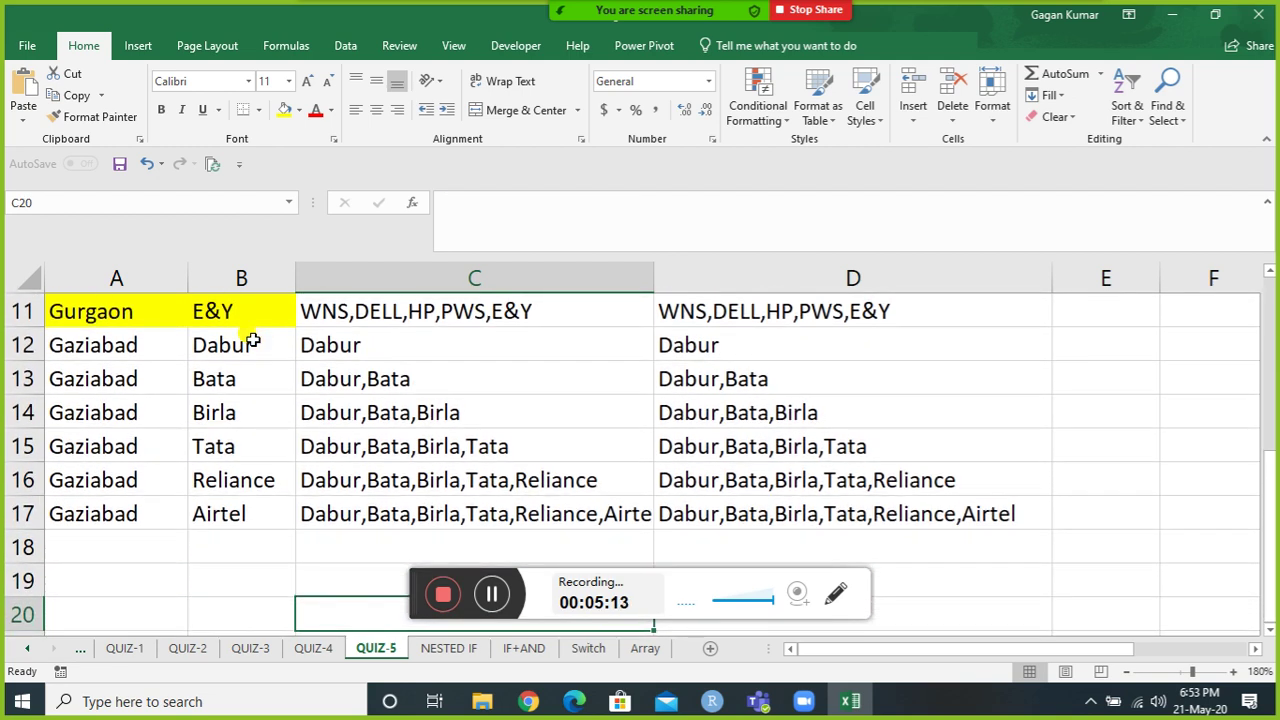
Review the column C results upward from below the Gaziabad rows to C1.
{"action": "key", "text": "Up"}
{"action": "key", "text": "Up"}
{"action": "key", "text": "Up"}
{"action": "key", "text": "Up"}
{"action": "key", "text": "Up"}
{"action": "key", "text": "Up"}
{"action": "key", "text": "Up"}
{"action": "key", "text": "Up"}
{"action": "key", "text": "Up"}
{"action": "key", "text": "Up"}
{"action": "key", "text": "Up"}
{"action": "key", "text": "Up"}
{"action": "key", "text": "Up"}
{"action": "key", "text": "Up"}
{"action": "key", "text": "Up"}
{"action": "key", "text": "Up"}
{"action": "key", "text": "Up"}
{"action": "key", "text": "Up"}
{"action": "key", "text": "Up"}
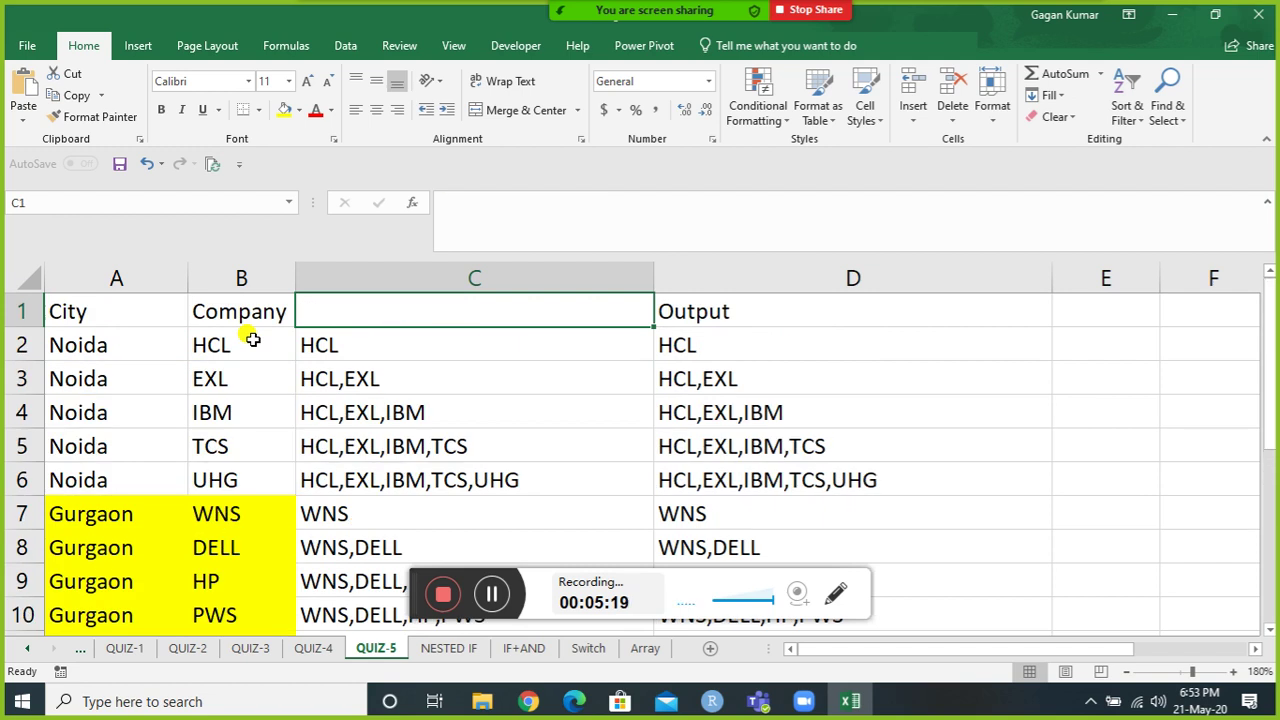
Clear all the formulas in column C from C2 down to the last data row.
{"action": "key", "text": "Down"}
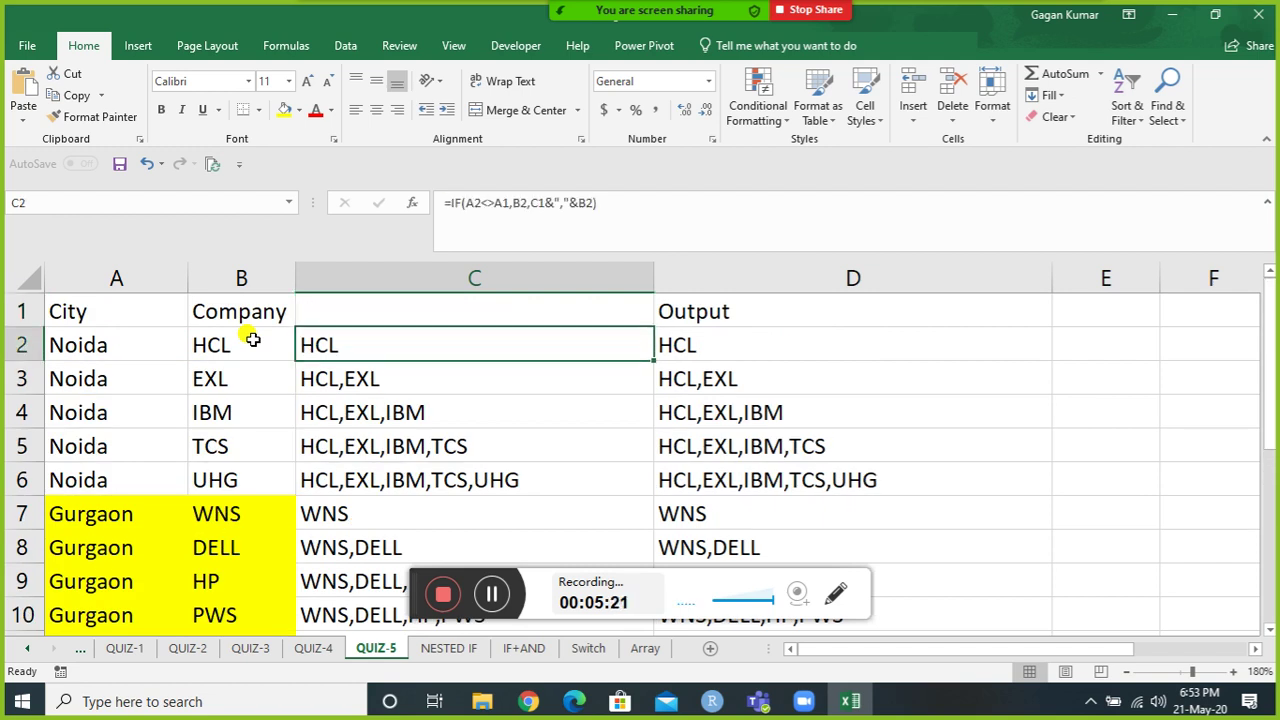
{"action": "key", "text": "ctrl+shift+Down"}
{"action": "key", "text": "Delete"}
{"action": "scroll", "coordinate": [252, 340], "scroll_direction": "up", "scroll_amount": 3}
{"action": "key", "text": "Up"}
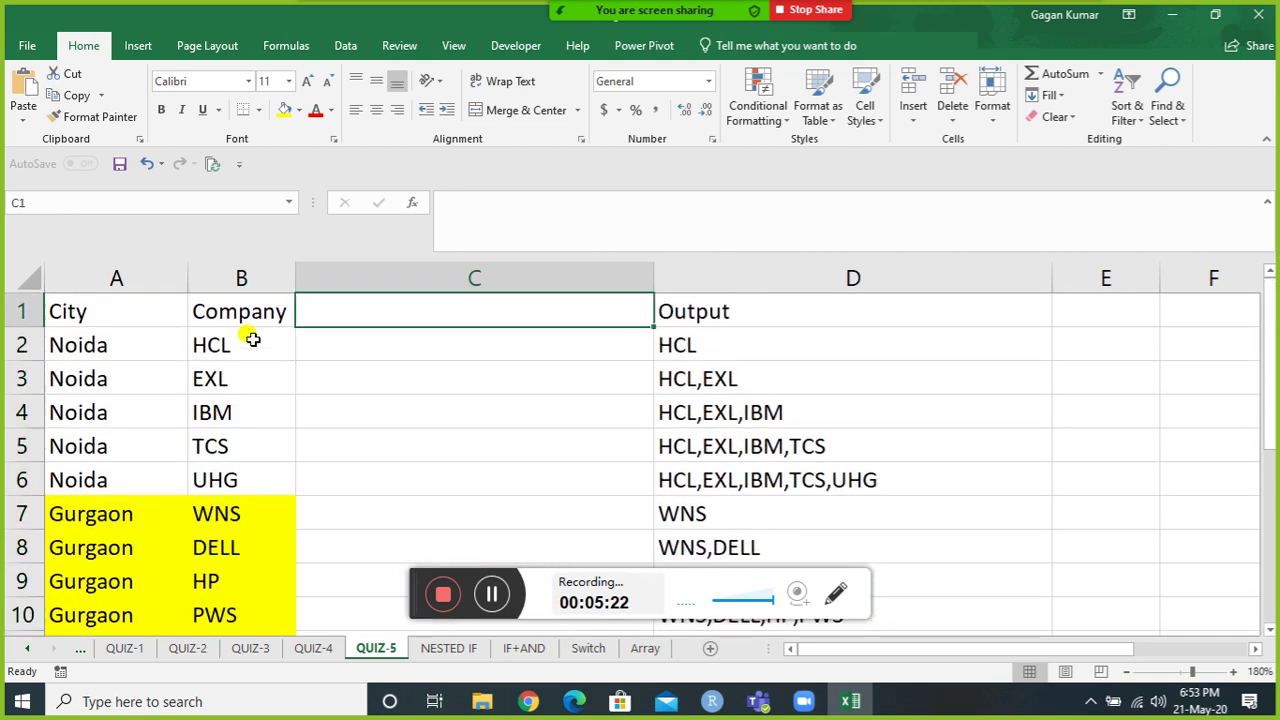
Examine the City and Company entries of the Noida rows, from row 1 down to row 6.
{"action": "key", "text": "Left"}
{"action": "key", "text": "Left"}
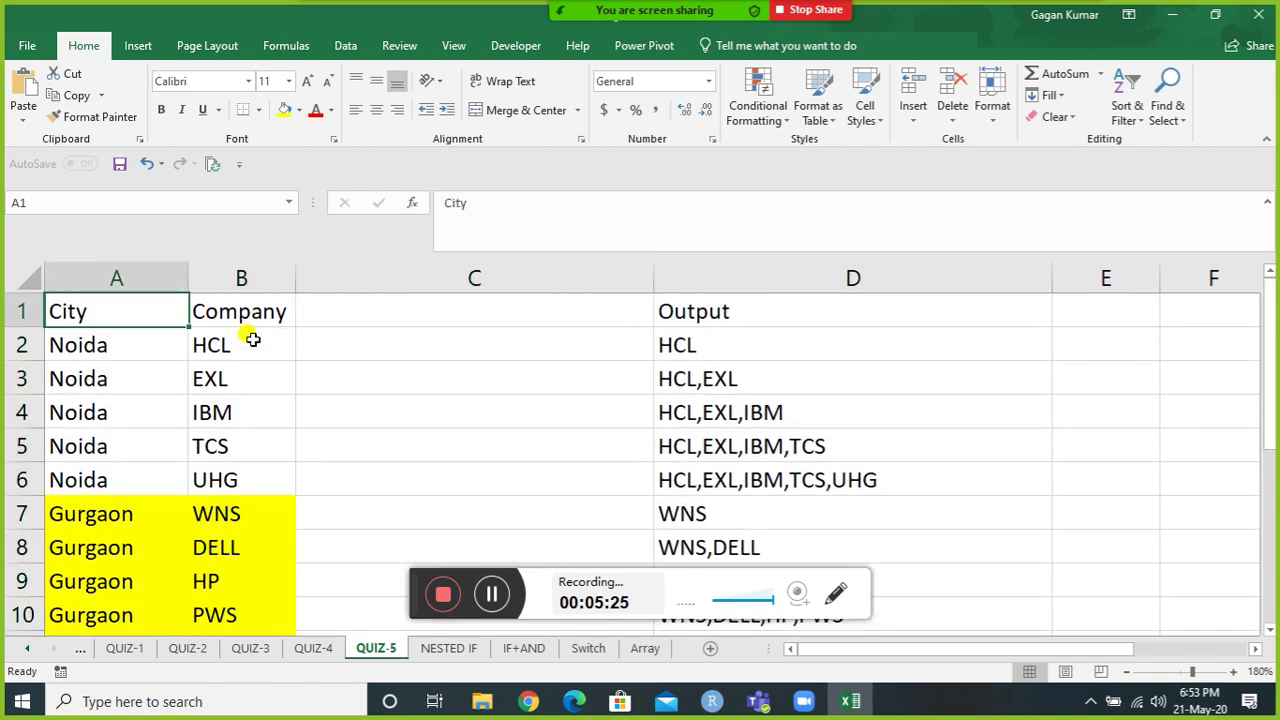
{"action": "key", "text": "Down"}
{"action": "key", "text": "Down"}
{"action": "key", "text": "Down"}
{"action": "key", "text": "Down"}
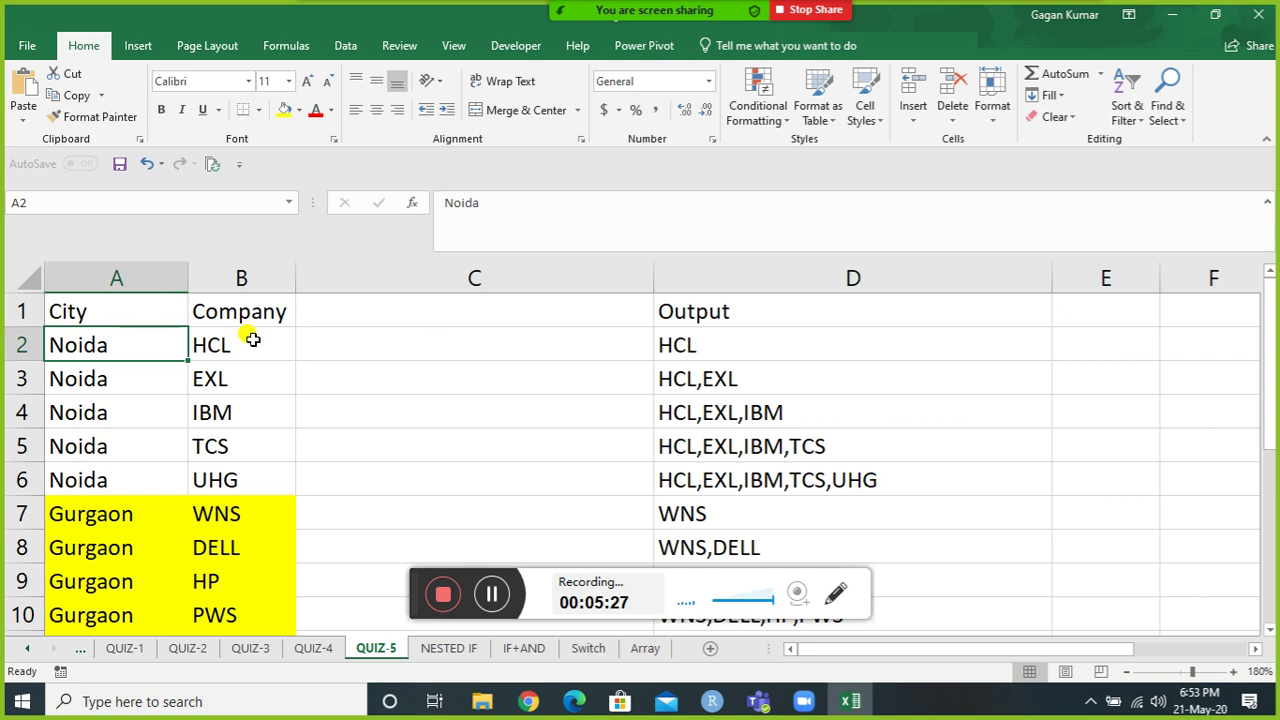
{"action": "key", "text": "Down"}
{"action": "key", "text": "Right"}
{"action": "key", "text": "Right"}
{"action": "key", "text": "Right"}
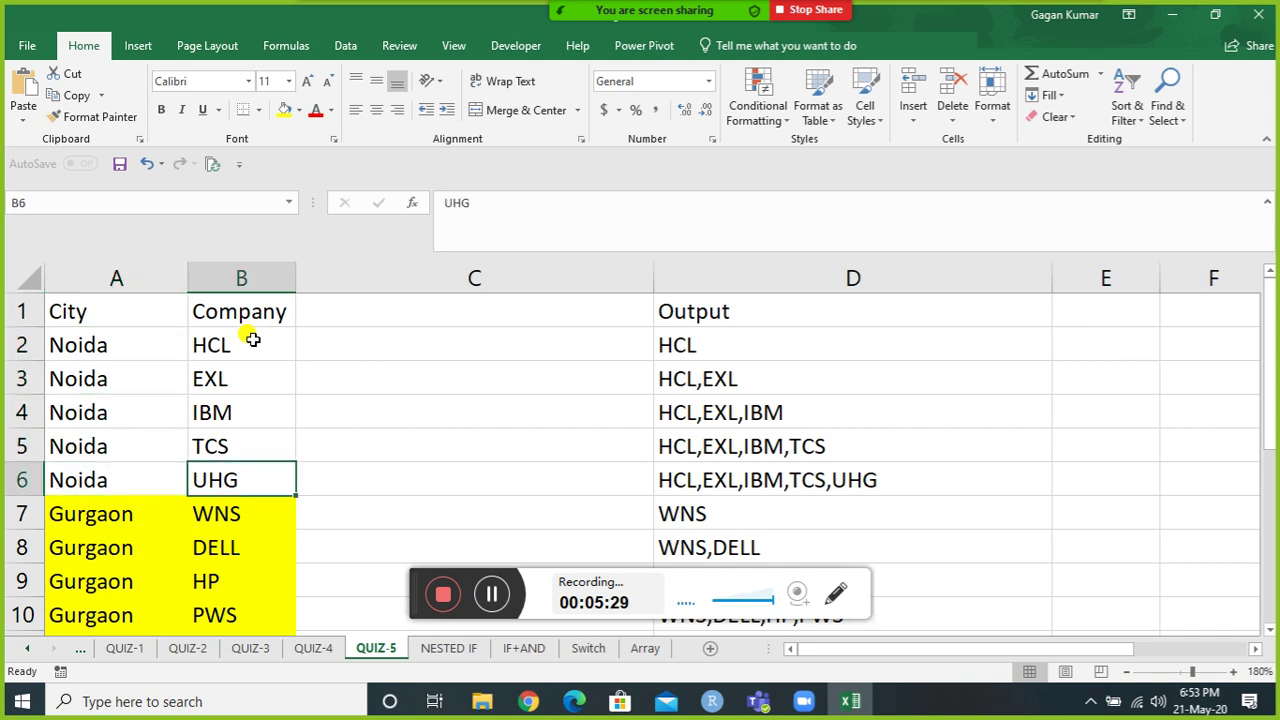
Examine how the expected Output in D2 to D5 accumulates the Noida companies, ending on the company in B5.
{"action": "key", "text": "Up"}
{"action": "key", "text": "Up"}
{"action": "key", "text": "Up"}
{"action": "key", "text": "Up"}
{"action": "key", "text": "Down"}
{"action": "key", "text": "Down"}
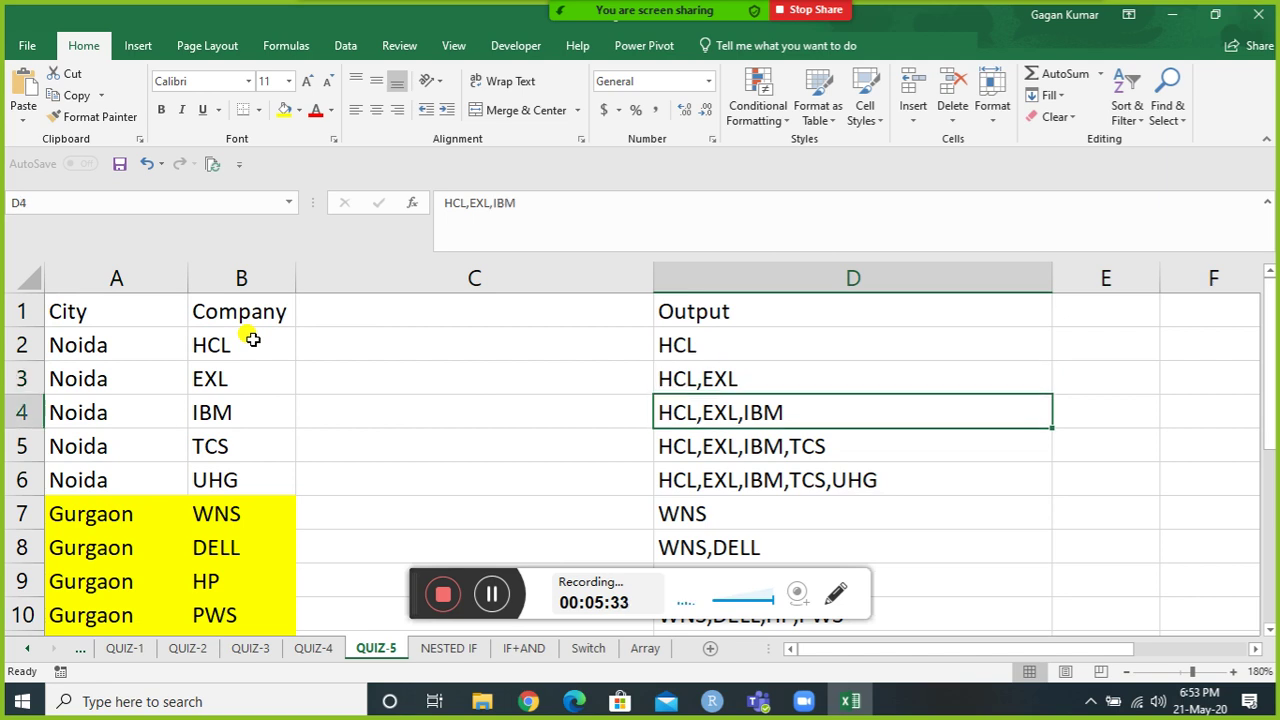
{"action": "key", "text": "Down"}
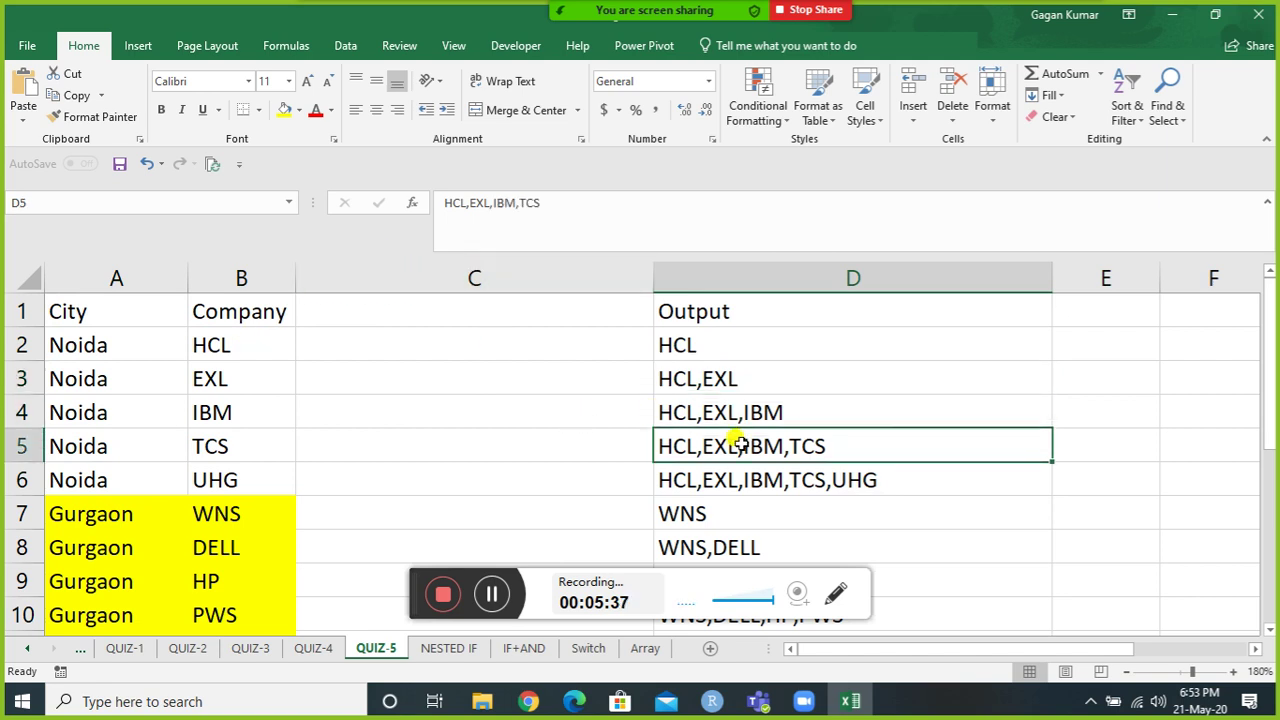
{"action": "left_click", "coordinate": [270, 451]}
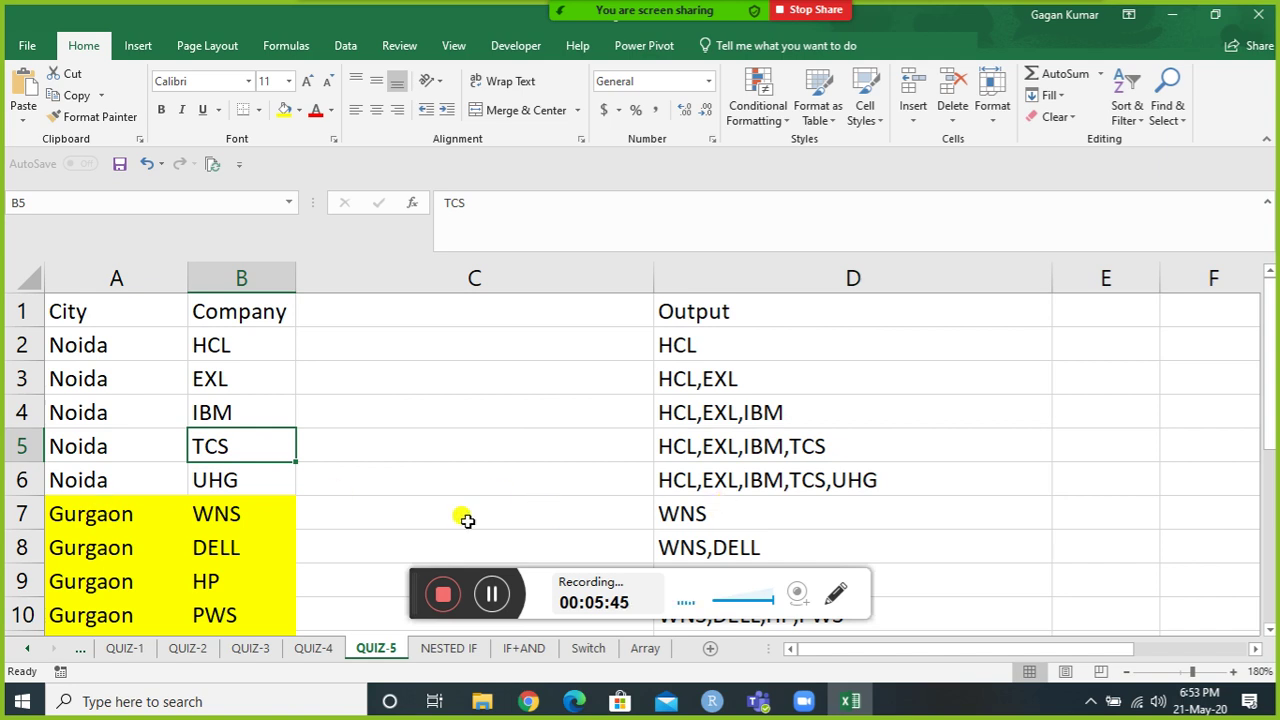
Examine how the expected Output restarts at the first Gurgaon row and accumulates companies through D10.
{"action": "left_click", "coordinate": [30, 522]}
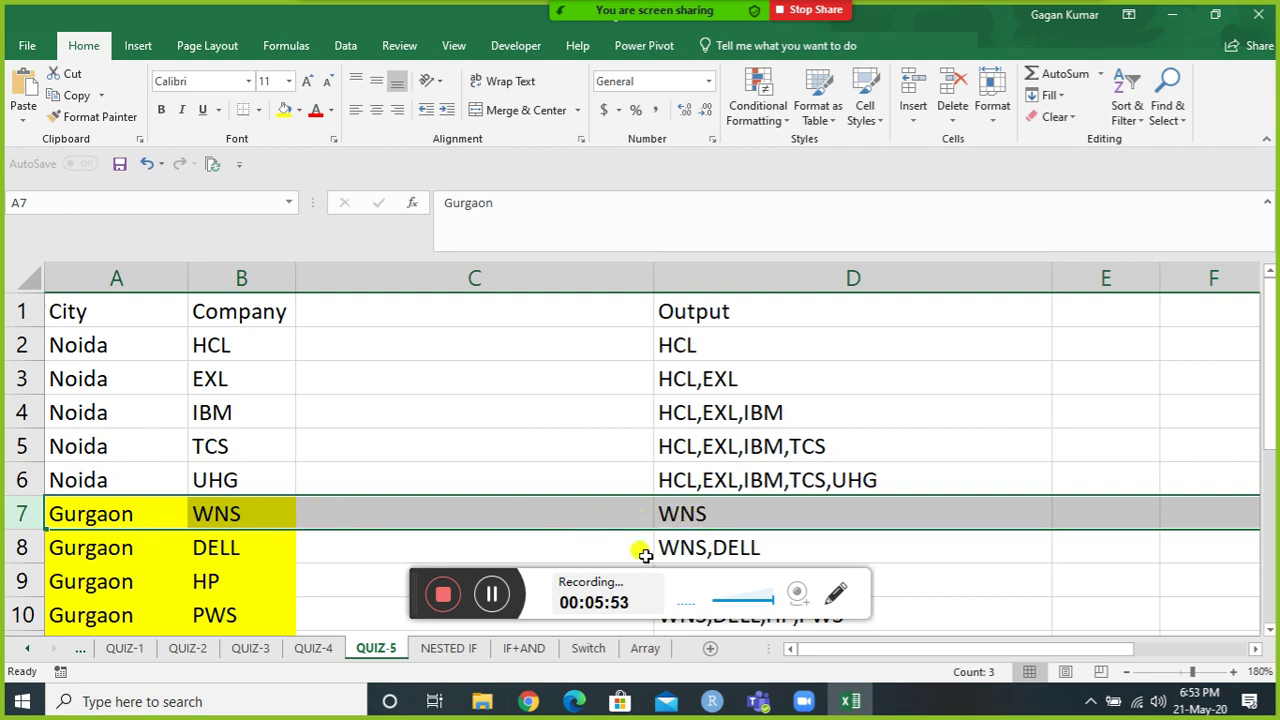
{"action": "left_click", "coordinate": [688, 549]}
{"action": "key", "text": "Down"}
{"action": "key", "text": "Down"}
{"action": "key", "text": "Down"}
{"action": "key", "text": "Down"}
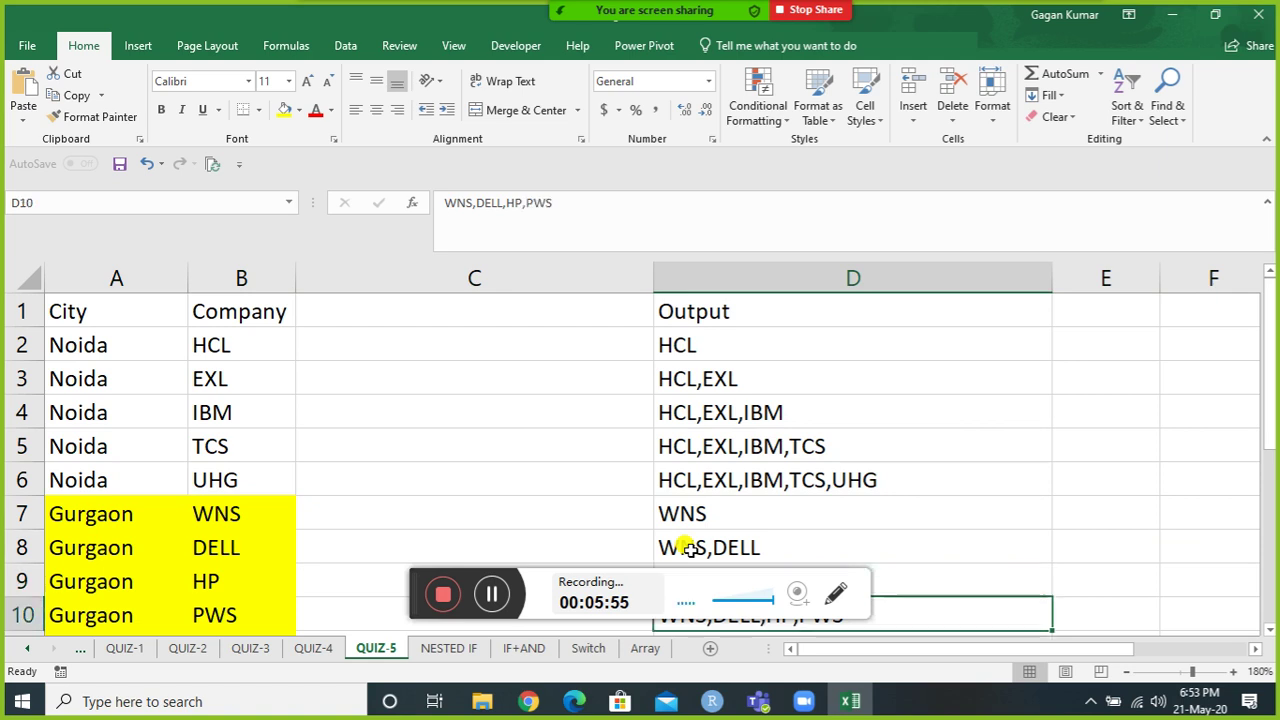
{"action": "key", "text": "Up"}
{"action": "key", "text": "Up"}
{"action": "key", "text": "Up"}
{"action": "key", "text": "Up"}
{"action": "key", "text": "Down"}
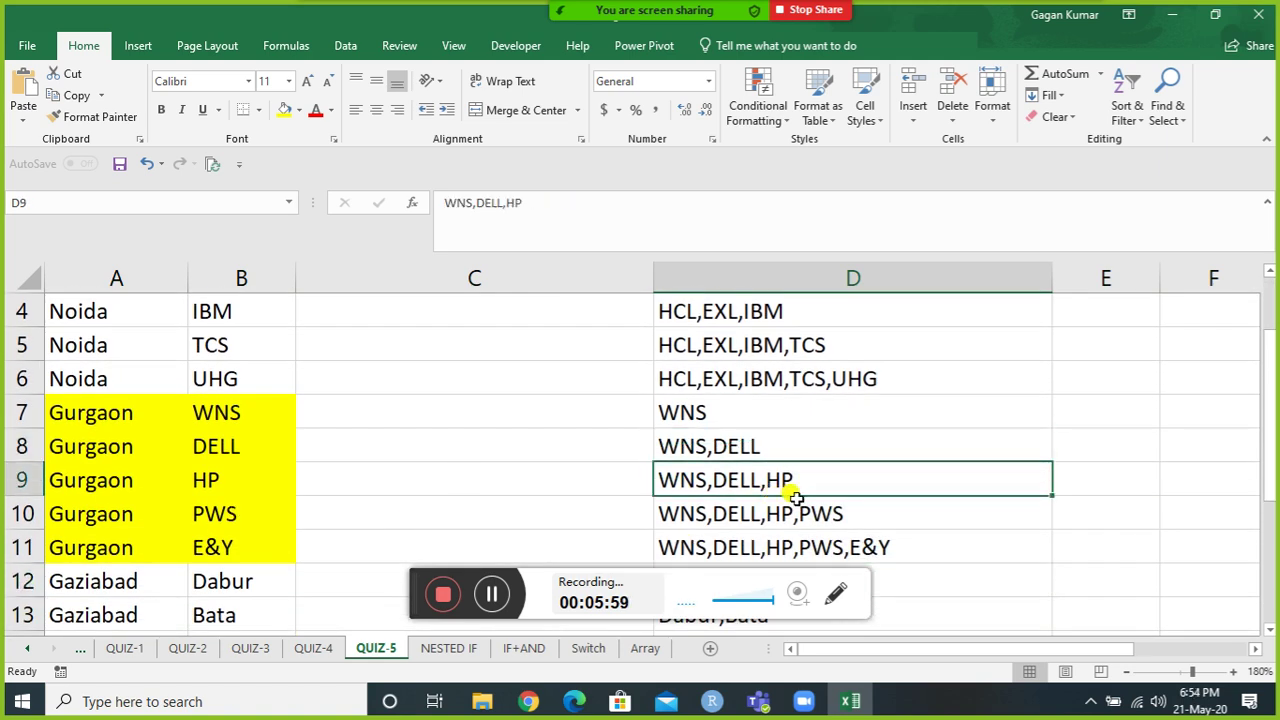
{"action": "left_click", "coordinate": [828, 512]}
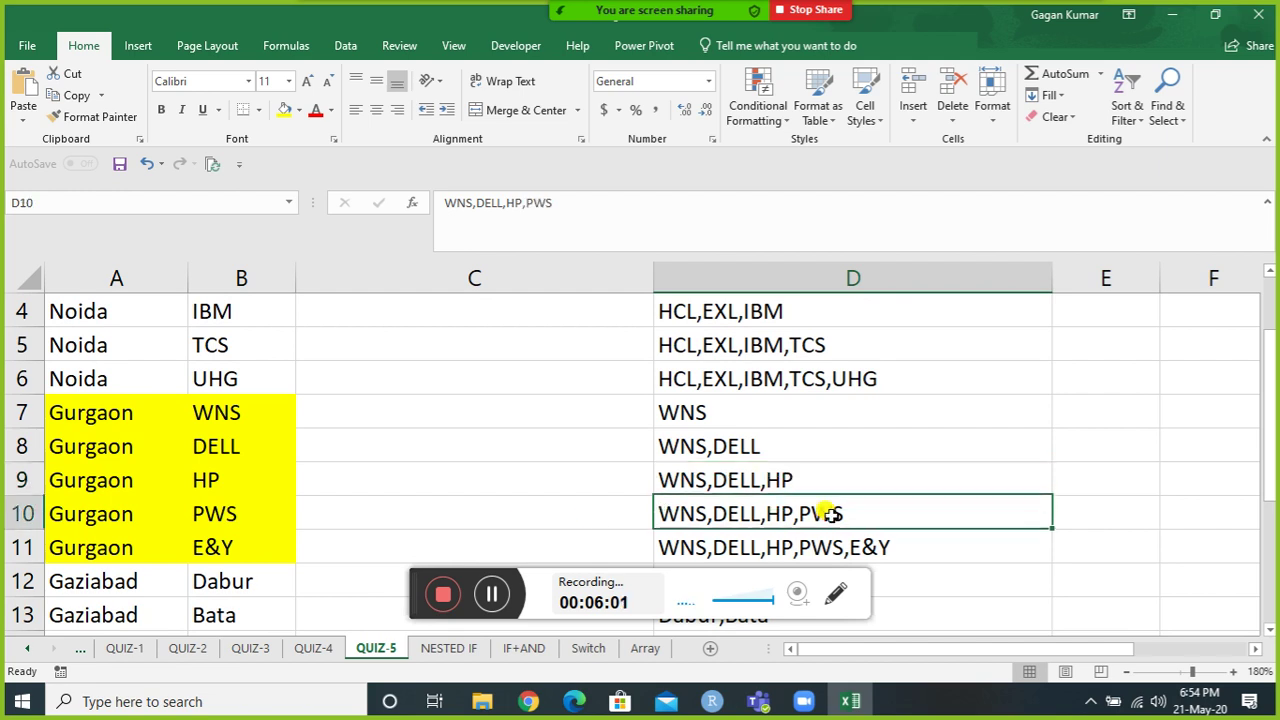
Start an IF formula in C2 that tests whether the city in A2 differs from A1.
{"action": "left_click", "coordinate": [376, 398]}
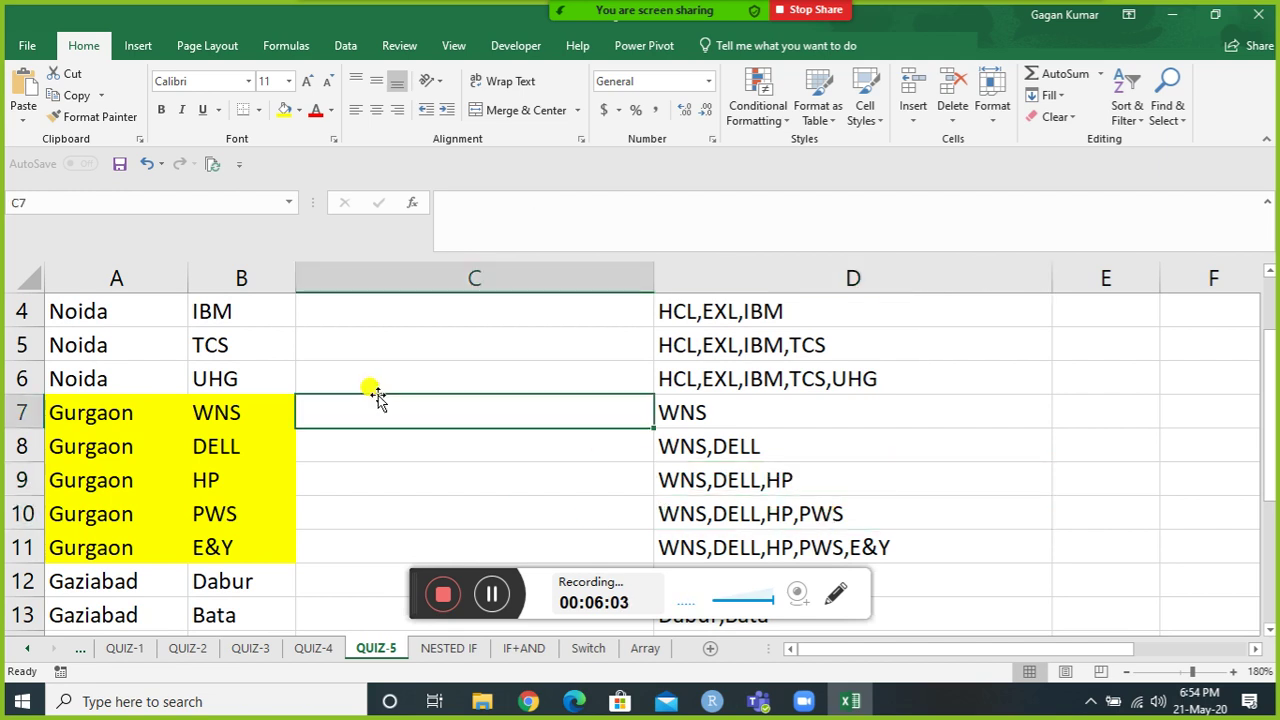
{"action": "key", "text": "ctrl+Up"}
{"action": "key", "text": "Down"}
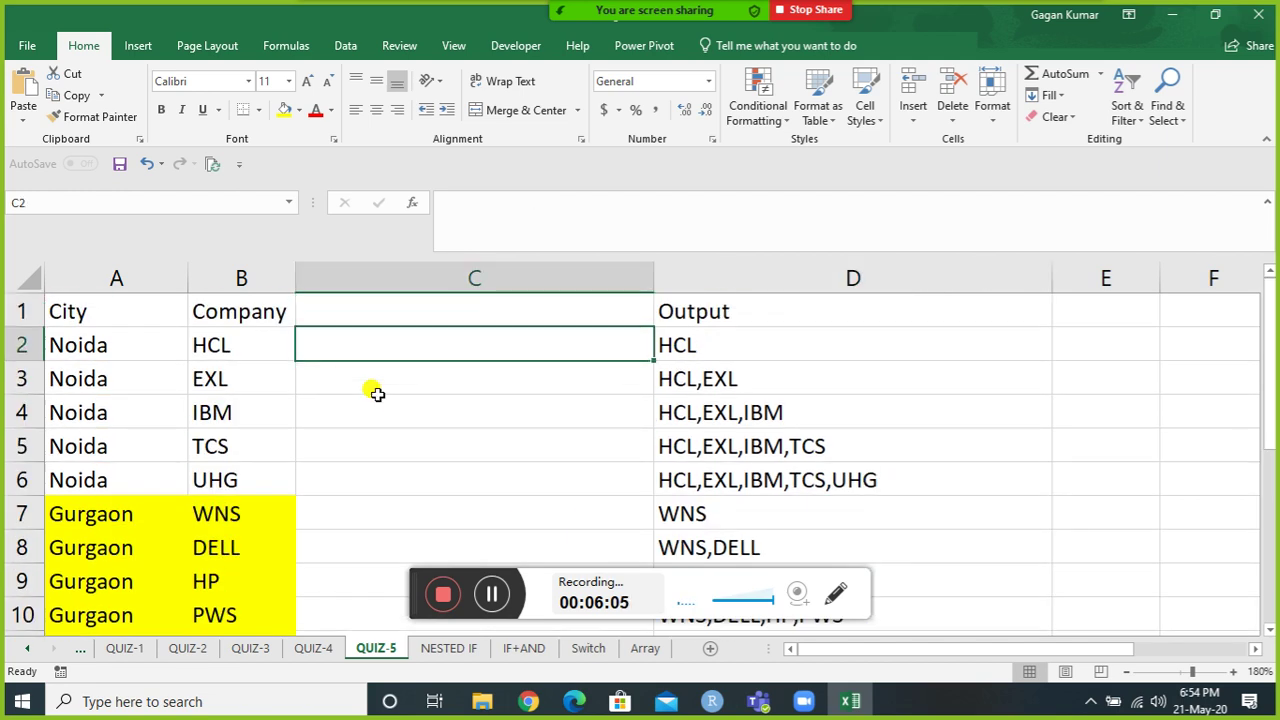
{"action": "type", "text": "=IF("}
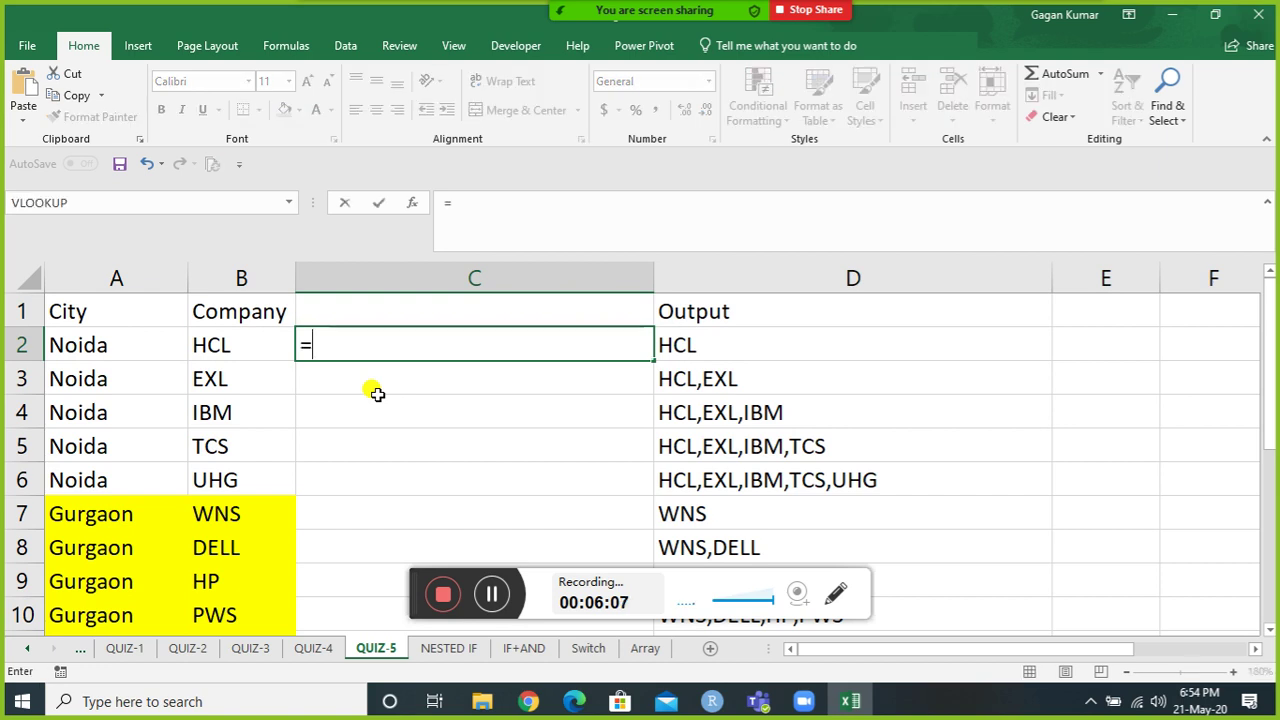
{"action": "key", "text": "Left"}
{"action": "key", "text": "Left"}
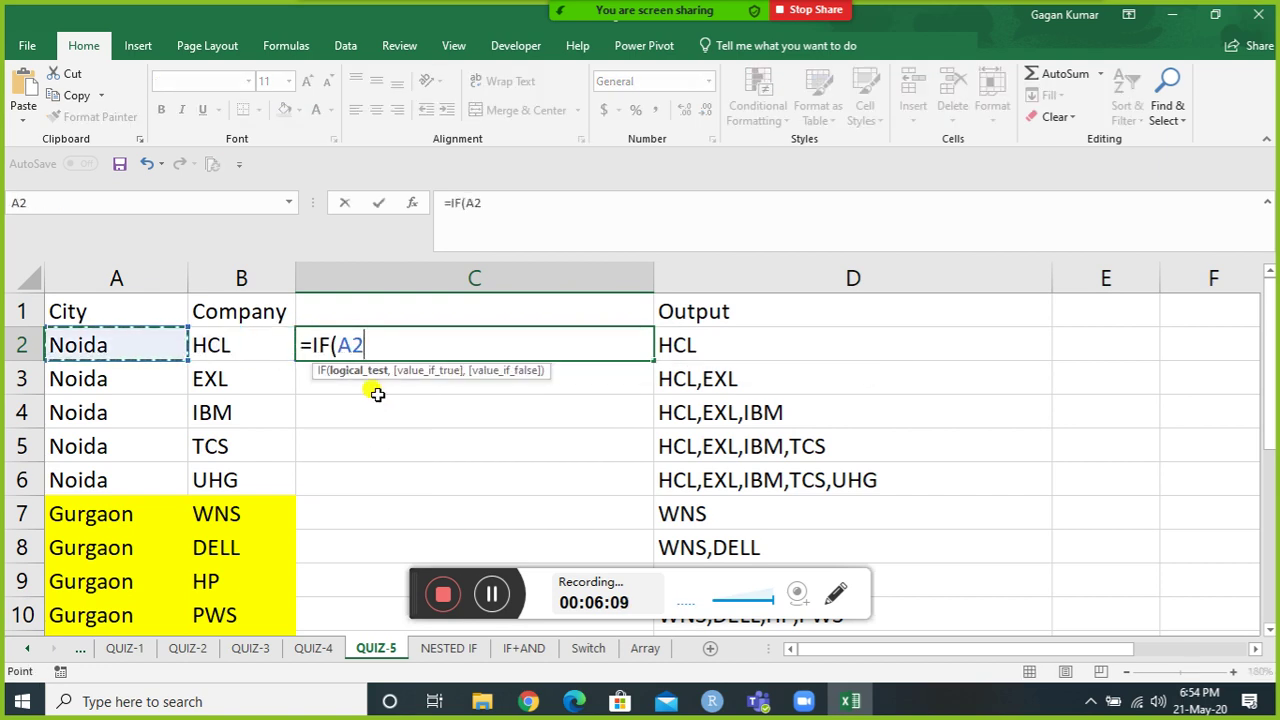
{"action": "type", "text": "<>"}
{"action": "key", "text": "Left"}
{"action": "key", "text": "Left"}
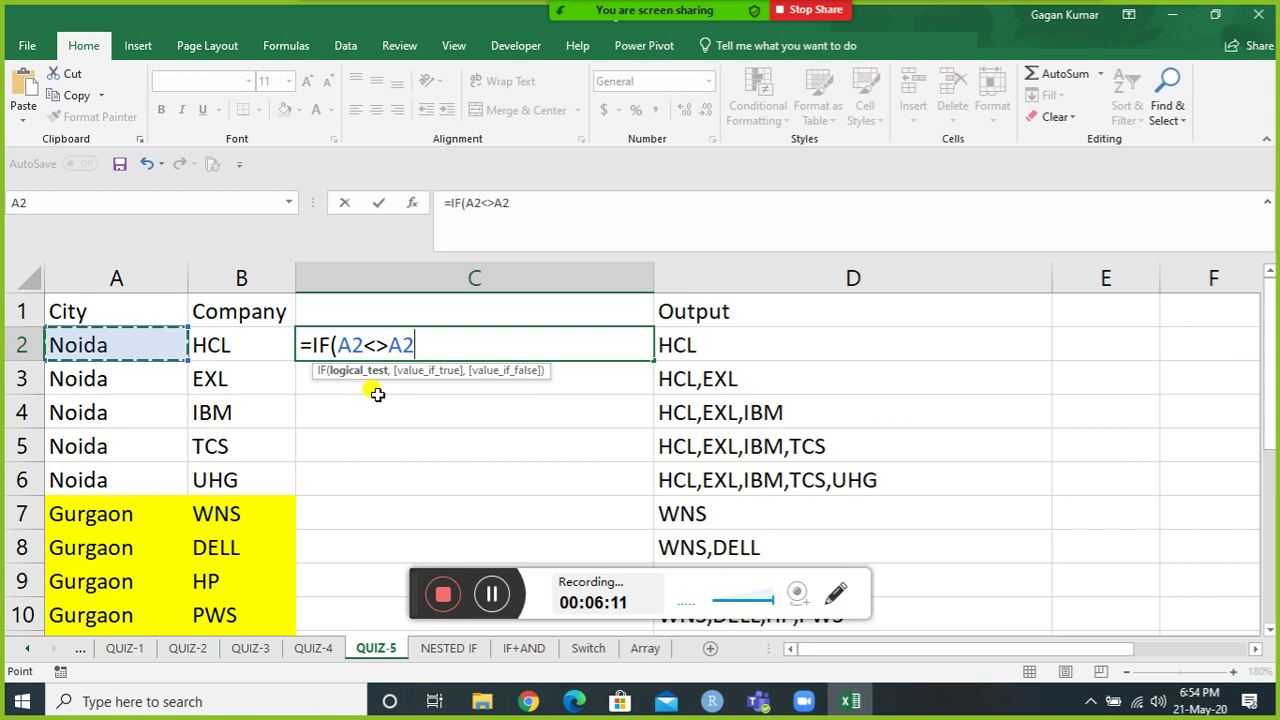
{"action": "key", "text": "Up"}
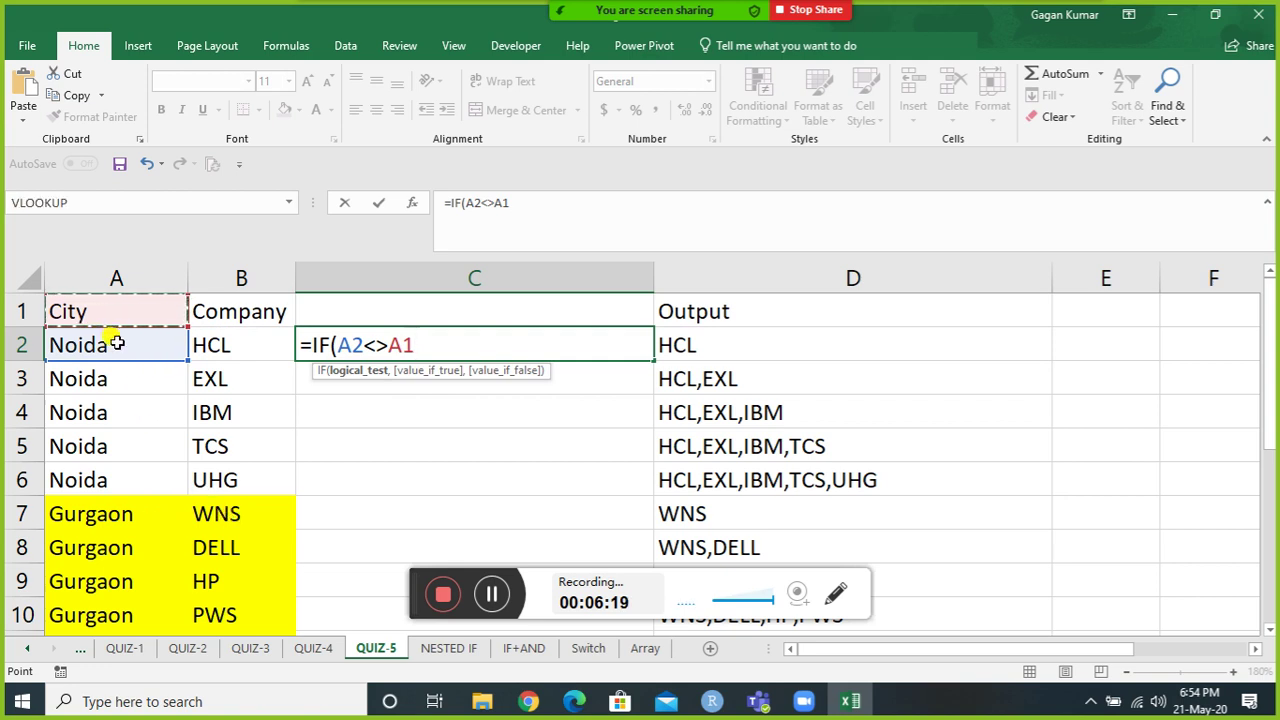
Complete the IF formula in C2 to return B2 when true and C1&","&B2 when false.
{"action": "type", "text": ","}
{"action": "left_click", "coordinate": [249, 346]}
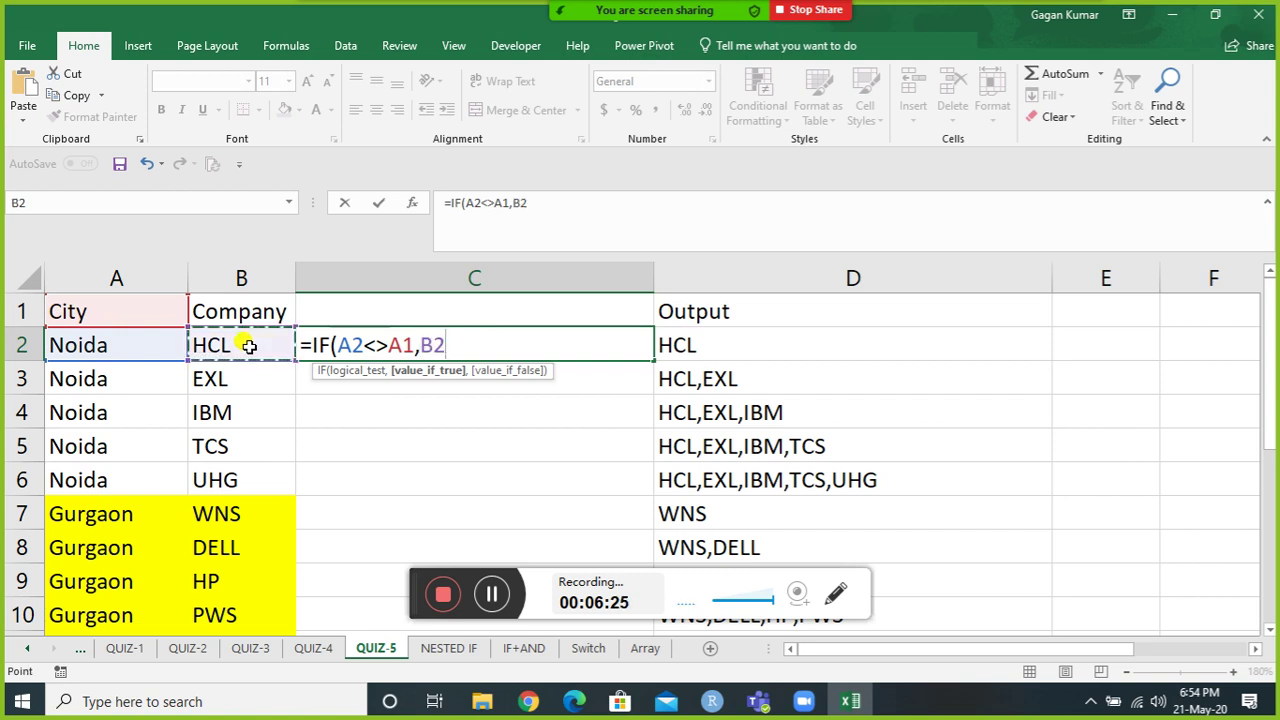
{"action": "type", "text": ","}
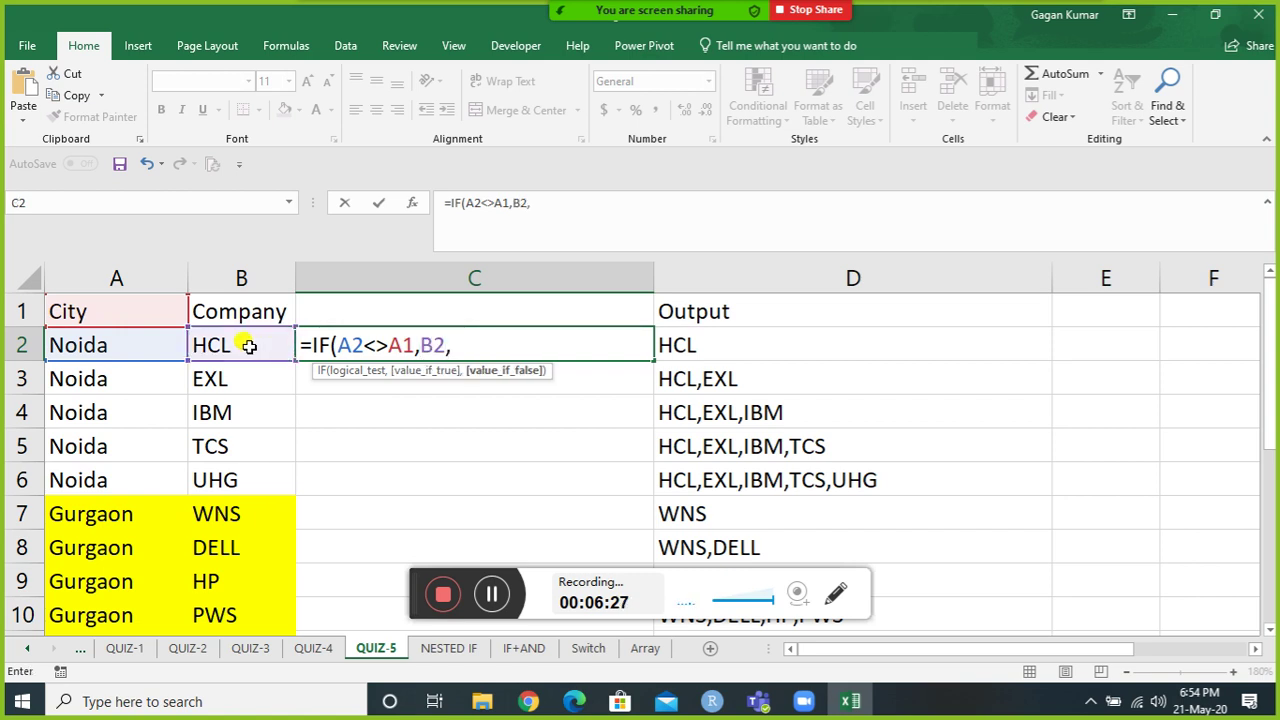
{"action": "left_click", "coordinate": [409, 309]}
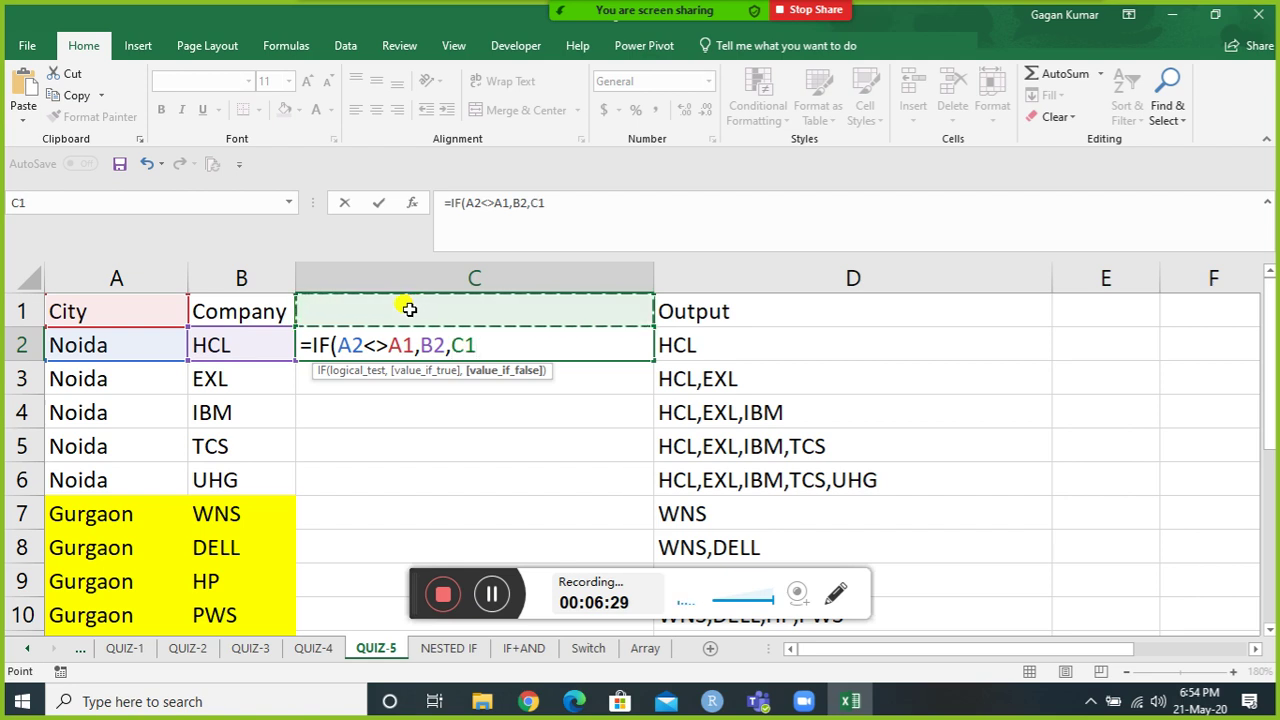
{"action": "type", "text": "&"}
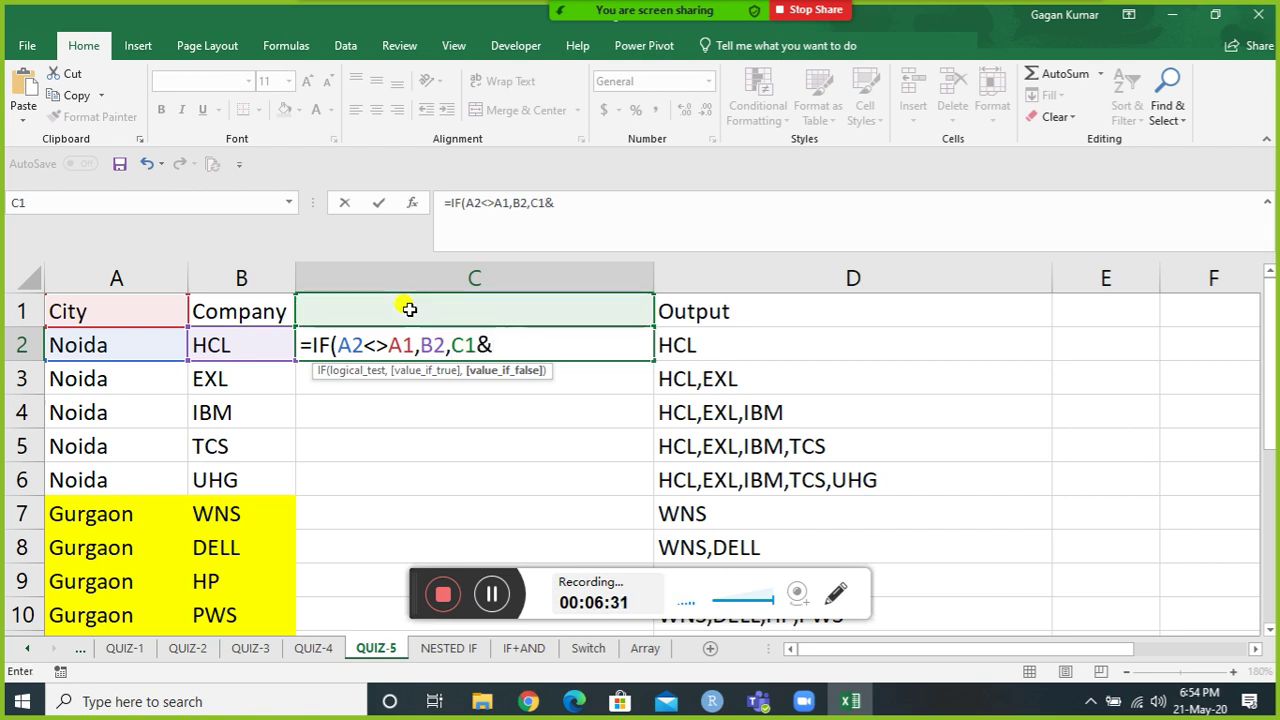
{"action": "type", "text": "\",\"&"}
{"action": "left_click", "coordinate": [240, 343]}
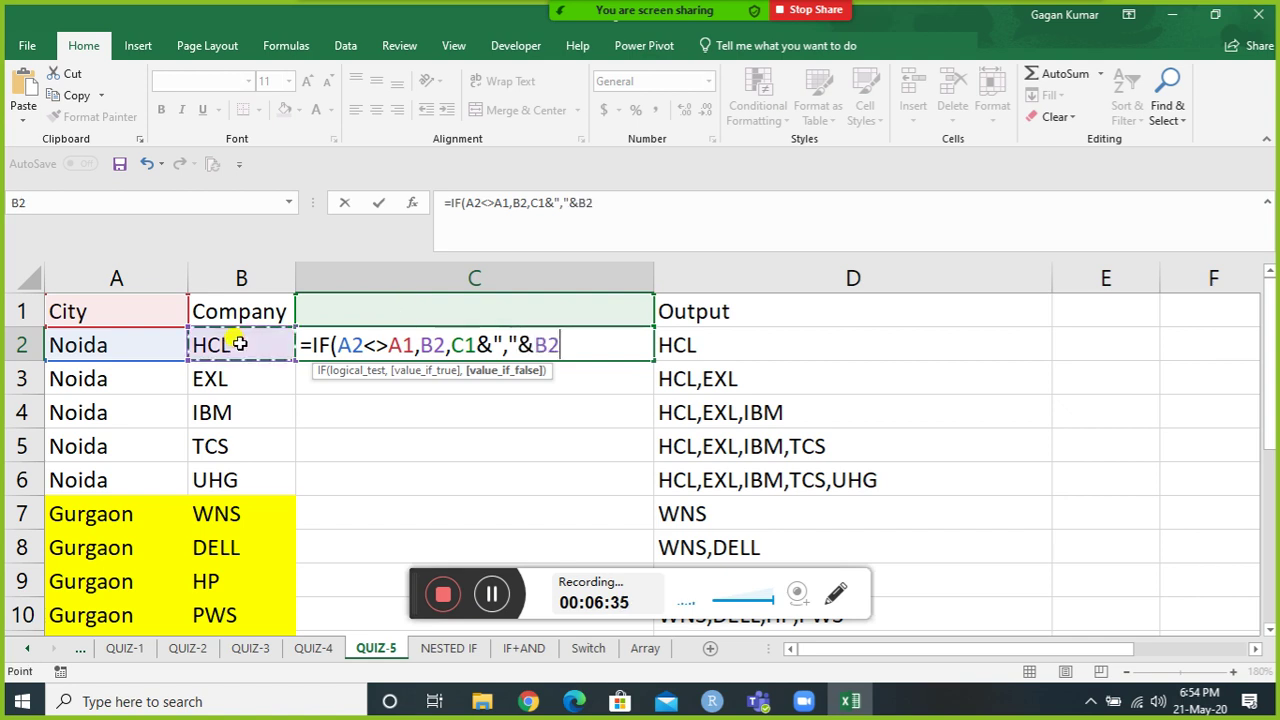
{"action": "type", "text": ")"}
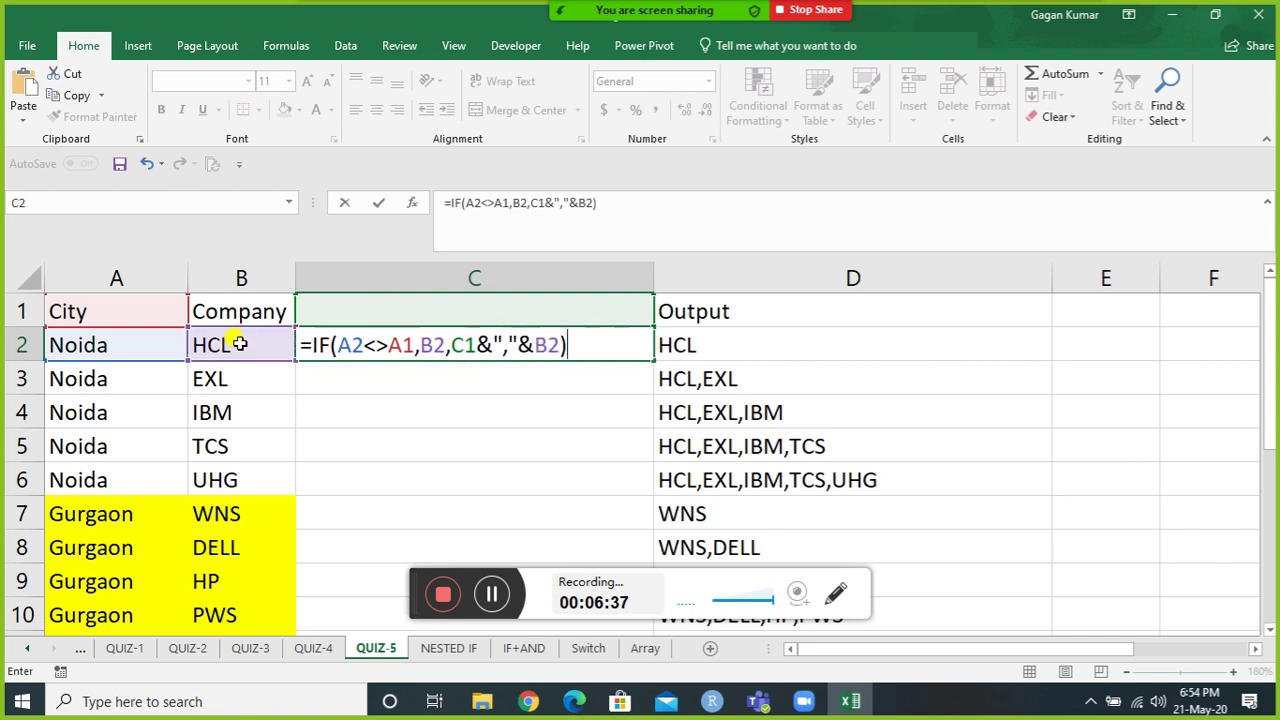
{"action": "key", "text": "Return"}
Fill the C2 formula down column C through the last data row, C17.
{"action": "key", "text": "Left"}
{"action": "key", "text": "ctrl+Down"}
{"action": "key", "text": "Right"}
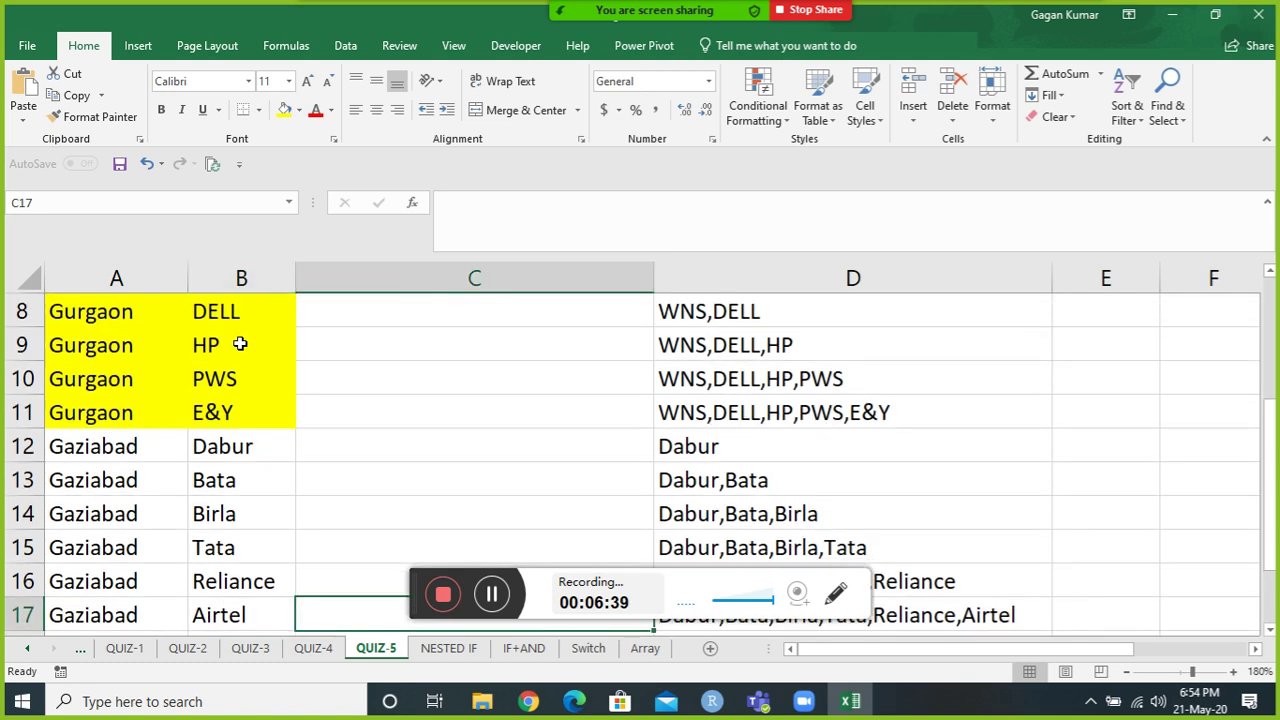
{"action": "key", "text": "ctrl+shift+Up"}
{"action": "key", "text": "ctrl+d"}
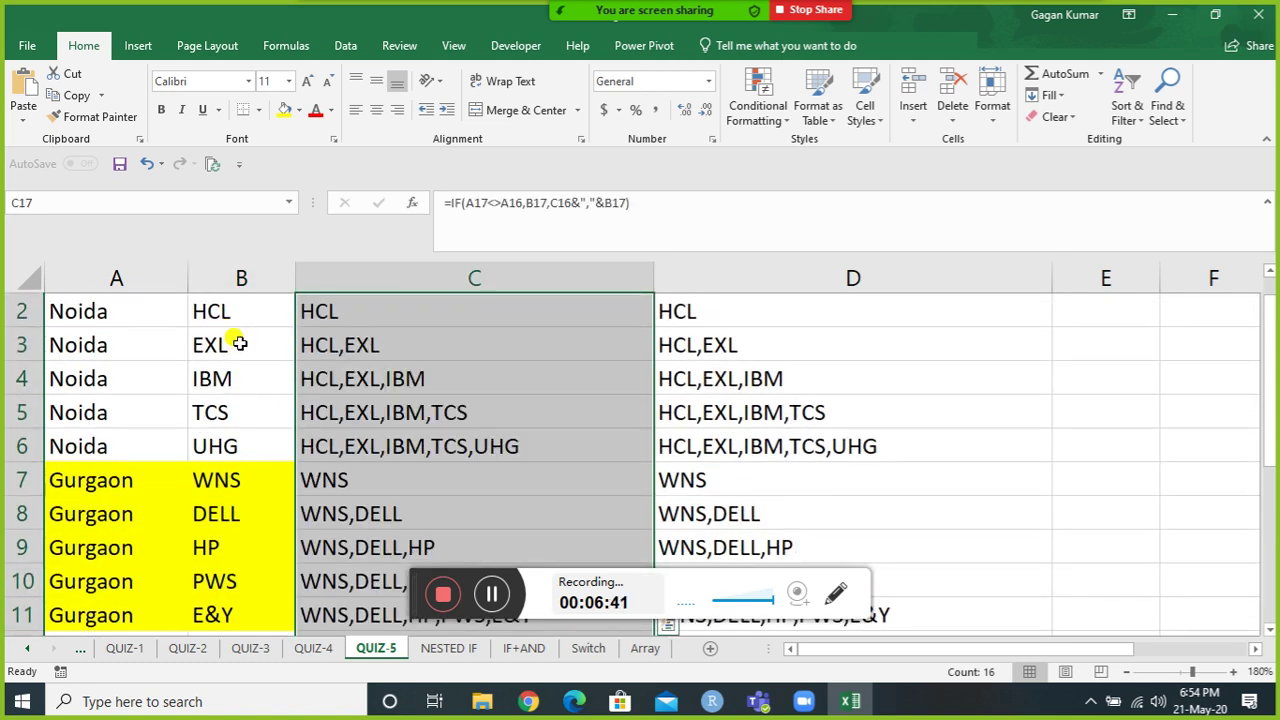
Examine the joined company lists in column C against the expected Output in column D for each city.
{"action": "key", "text": "Up"}
{"action": "key", "text": "Up"}
{"action": "key", "text": "Up"}
{"action": "key", "text": "Up"}
{"action": "key", "text": "Up"}
{"action": "key", "text": "Up"}
{"action": "key", "text": "Up"}
{"action": "key", "text": "Up"}
{"action": "key", "text": "Up"}
{"action": "key", "text": "Up"}
{"action": "key", "text": "Up"}
{"action": "key", "text": "Up"}
{"action": "key", "text": "Up"}
{"action": "key", "text": "Up"}
{"action": "key", "text": "Up"}
{"action": "key", "text": "Up"}
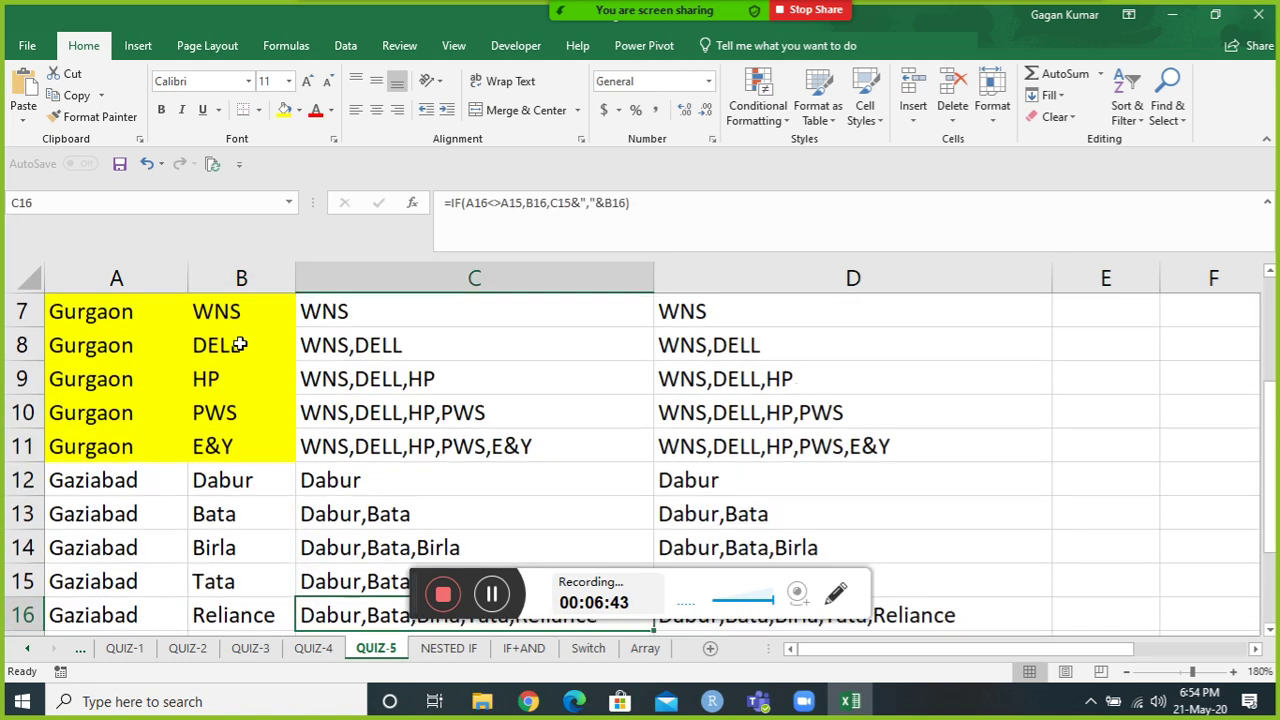
{"action": "key", "text": "Down"}
{"action": "key", "text": "Down"}
{"action": "key", "text": "Down"}
{"action": "key", "text": "Down"}
{"action": "key", "text": "Down"}
{"action": "key", "text": "Down"}
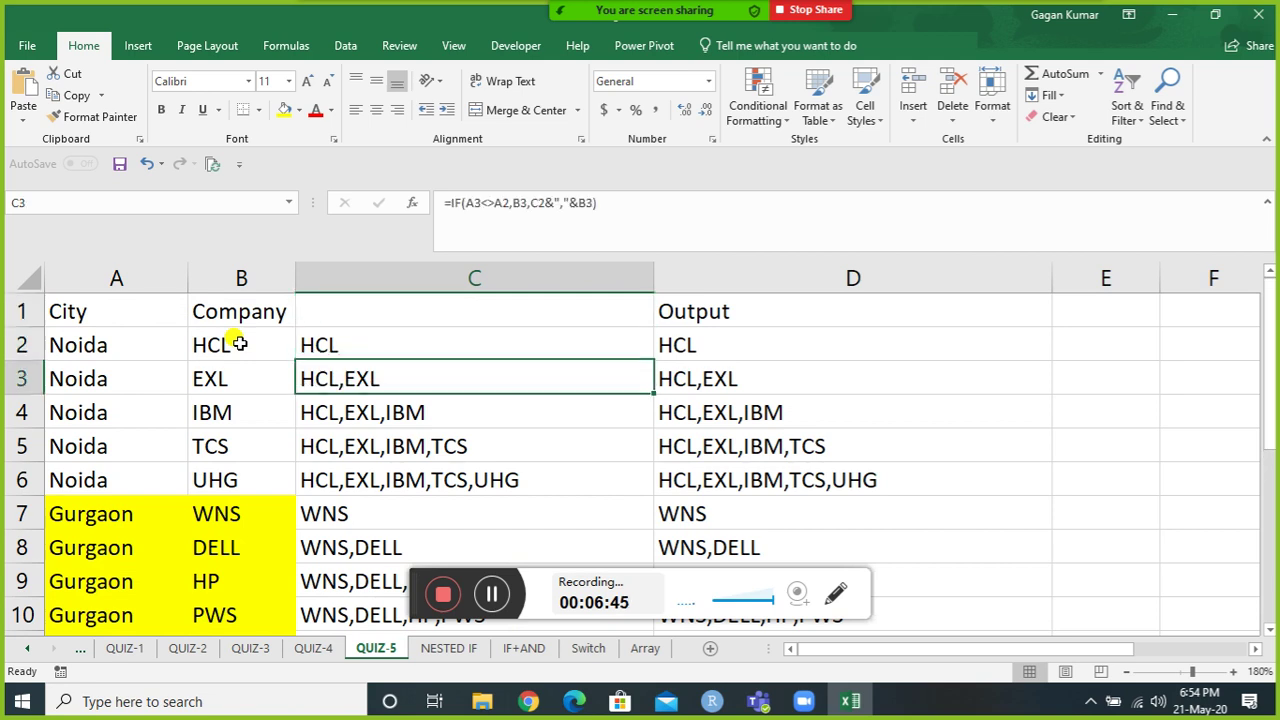
{"action": "key", "text": "Down"}
{"action": "key", "text": "Down"}
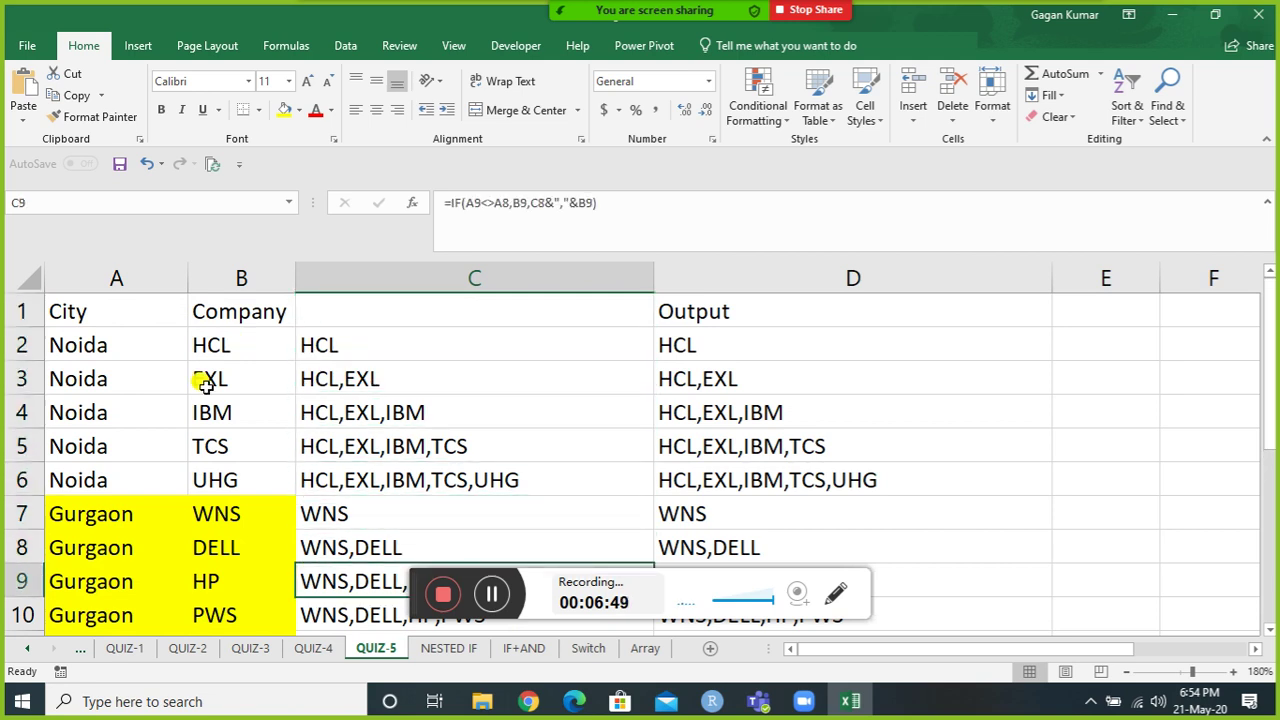
On the NESTED IF sheet, clear the existing IF, IFS and VLOOKUP results from B2:D2 down to the last row.
{"action": "left_click", "coordinate": [432, 650]}
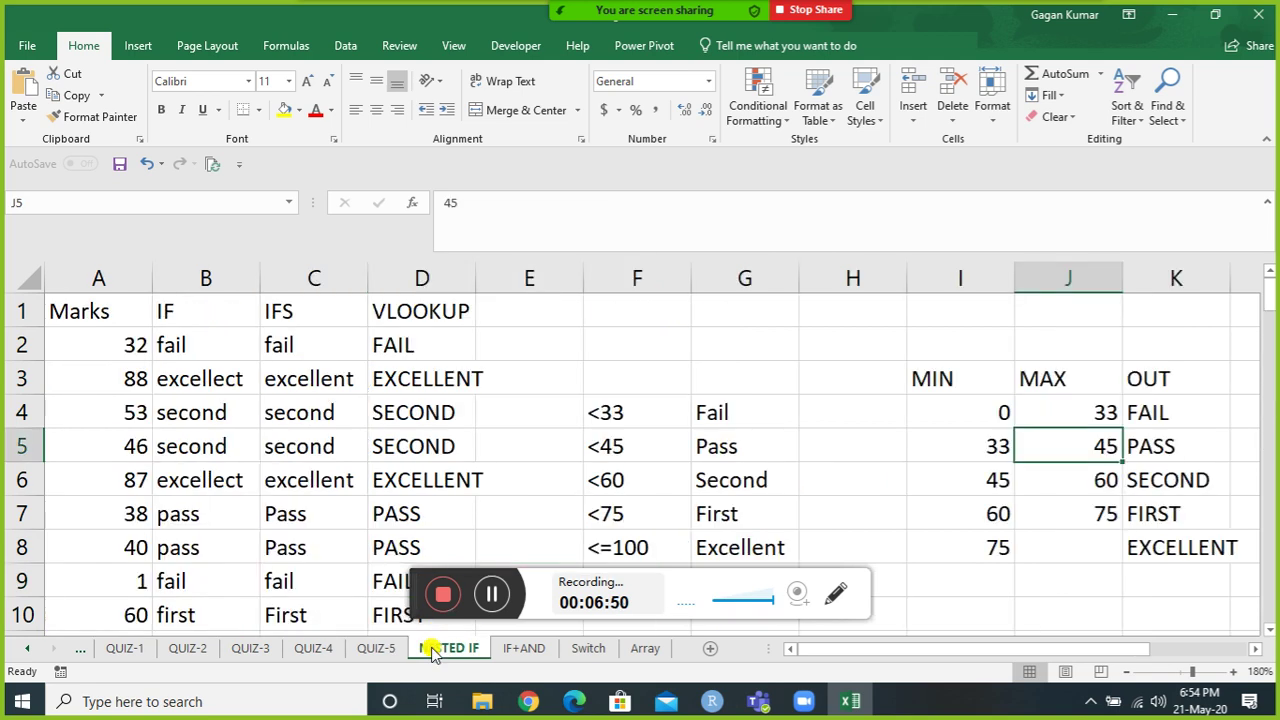
{"action": "left_click", "coordinate": [135, 475]}
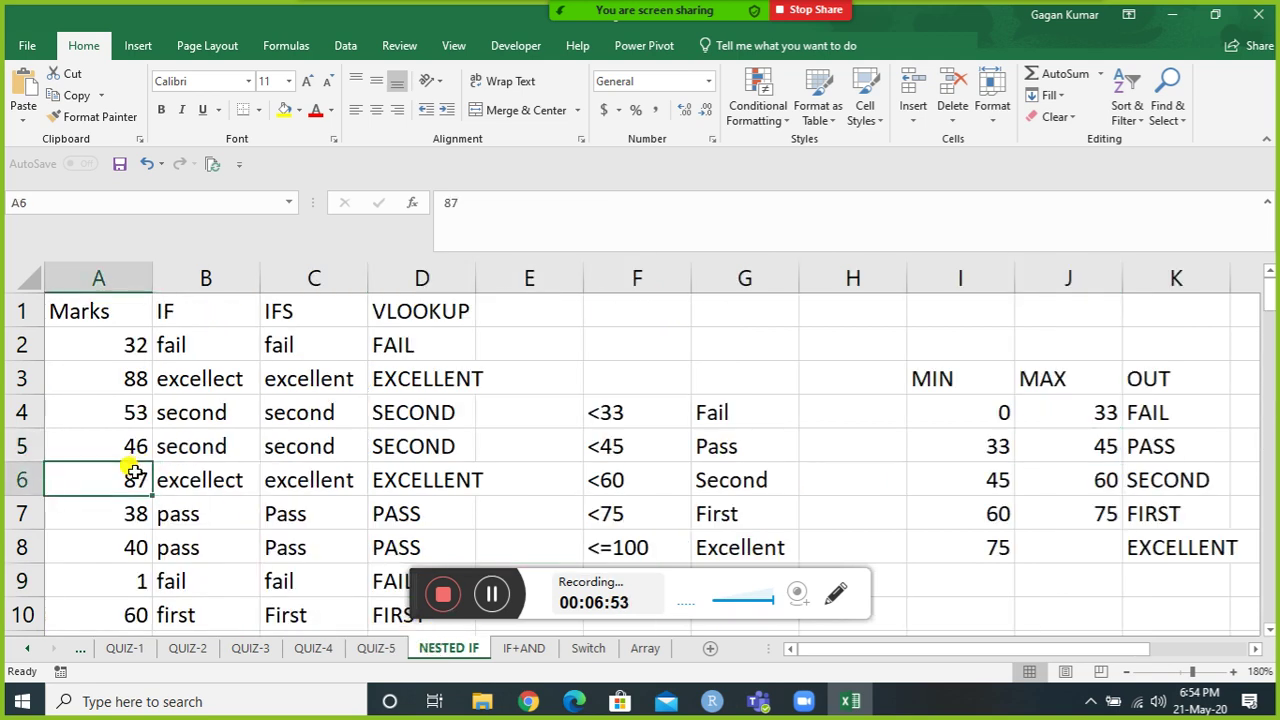
{"action": "key", "text": "ctrl+Home"}
{"action": "key", "text": "Down"}
{"action": "key", "text": "Right"}
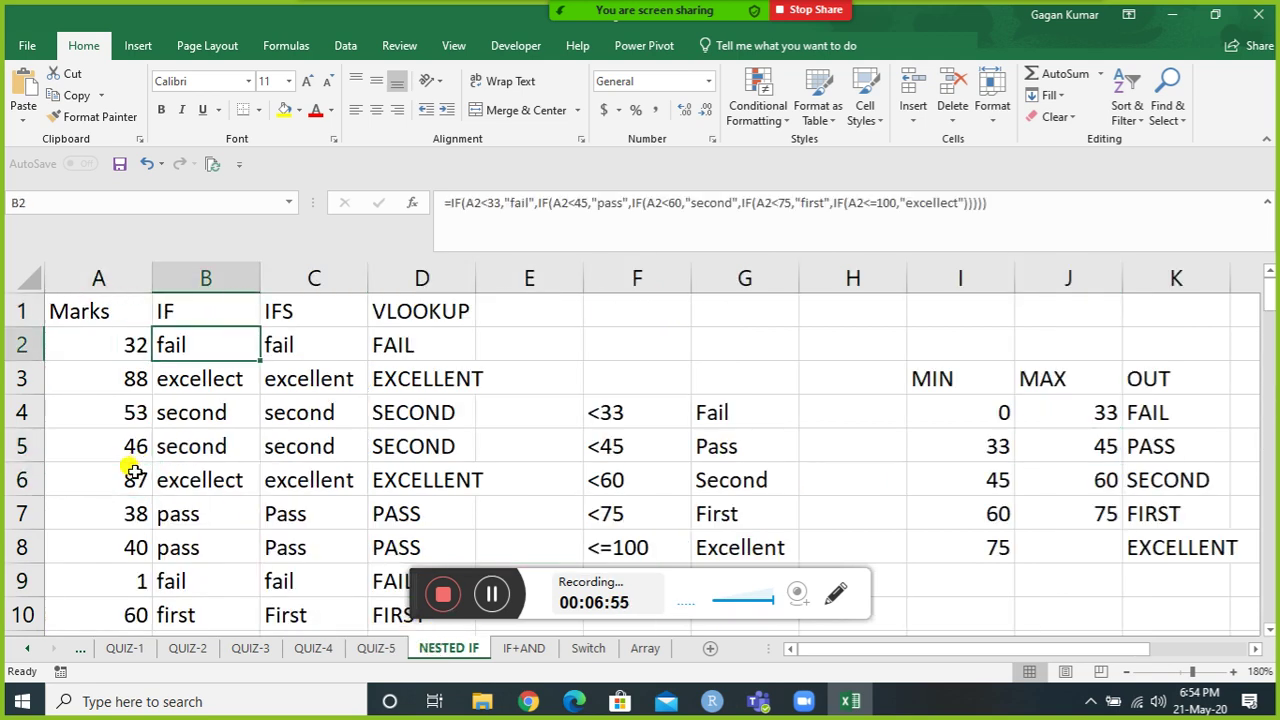
{"action": "key", "text": "shift+Right"}
{"action": "key", "text": "shift+Right"}
{"action": "key", "text": "ctrl+shift+Down"}
{"action": "key", "text": "Delete"}
{"action": "key", "text": "Up"}
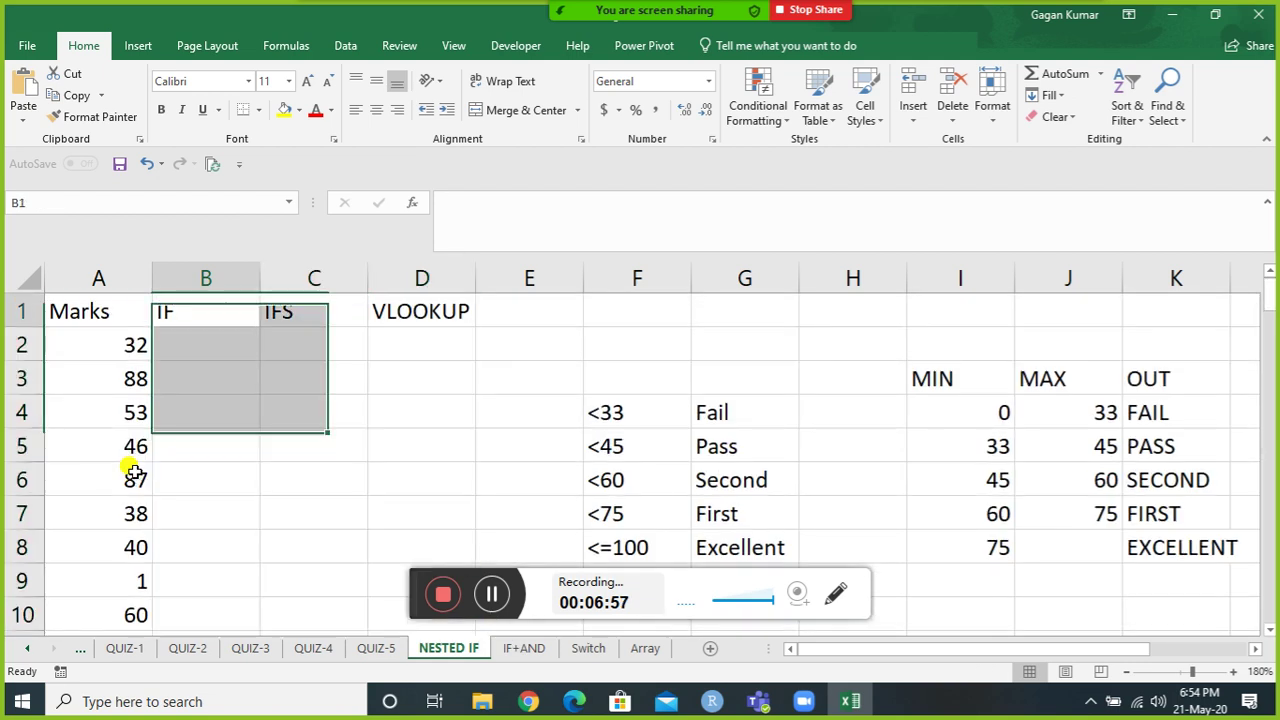
Examine the Marks values in column A from row 1 down to row 8.
{"action": "key", "text": "Left"}
{"action": "key", "text": "Down"}
{"action": "key", "text": "Down"}
{"action": "key", "text": "Down"}
{"action": "key", "text": "Down"}
{"action": "key", "text": "Down"}
{"action": "key", "text": "Down"}
{"action": "key", "text": "Down"}
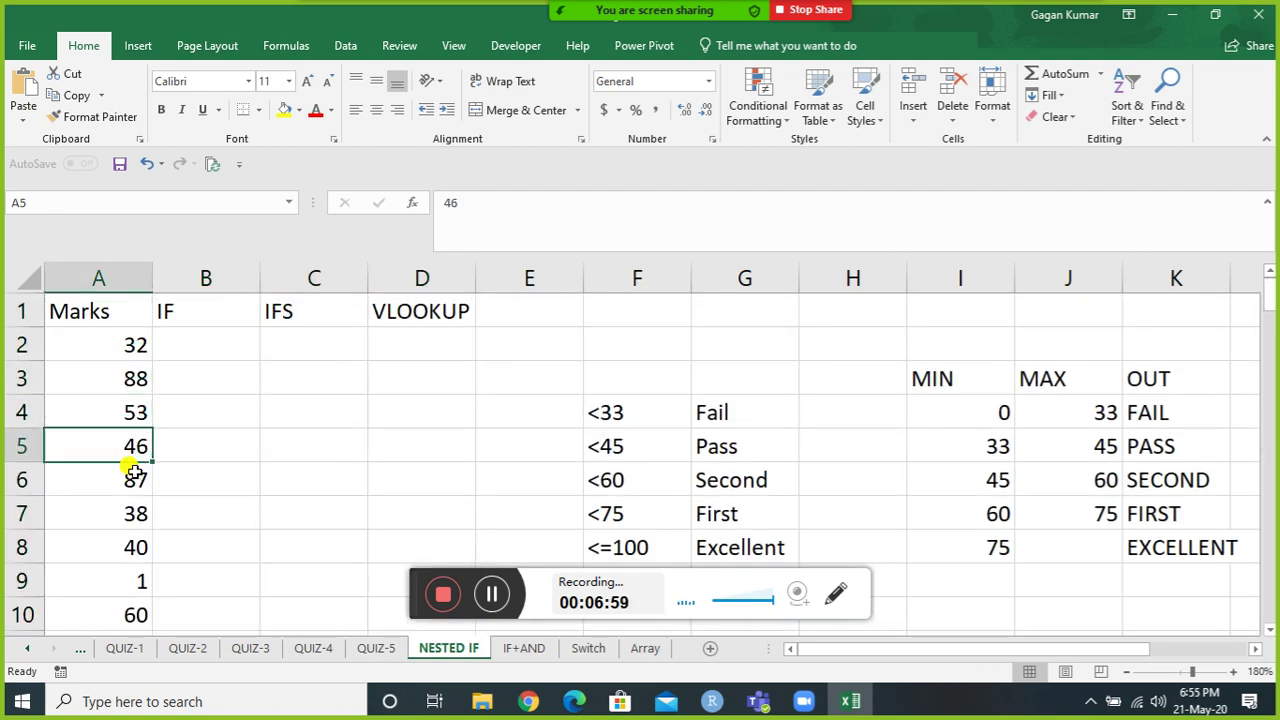
Examine the mark thresholds and their grade labels row by row in F4 through G8.
{"action": "key", "text": "Right"}
{"action": "key", "text": "Right"}
{"action": "key", "text": "Right"}
{"action": "key", "text": "Right"}
{"action": "key", "text": "Right"}
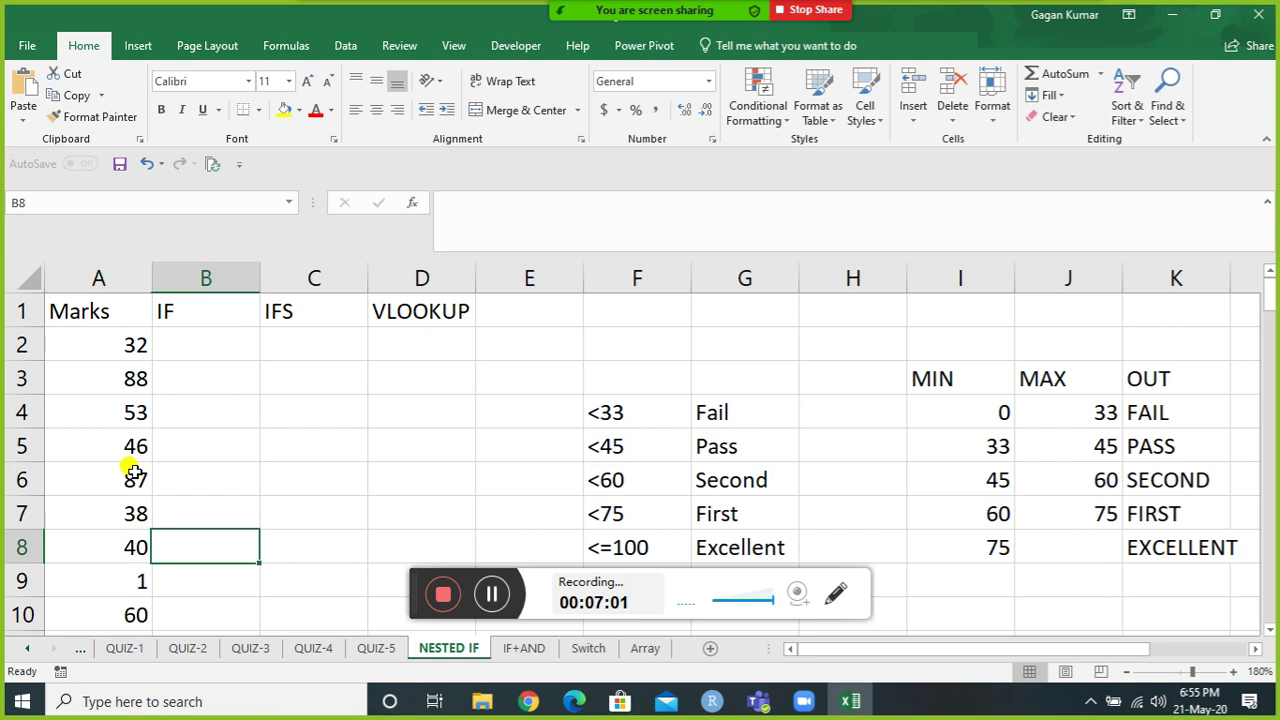
{"action": "key", "text": "Up"}
{"action": "key", "text": "Up"}
{"action": "key", "text": "Up"}
{"action": "key", "text": "Up"}
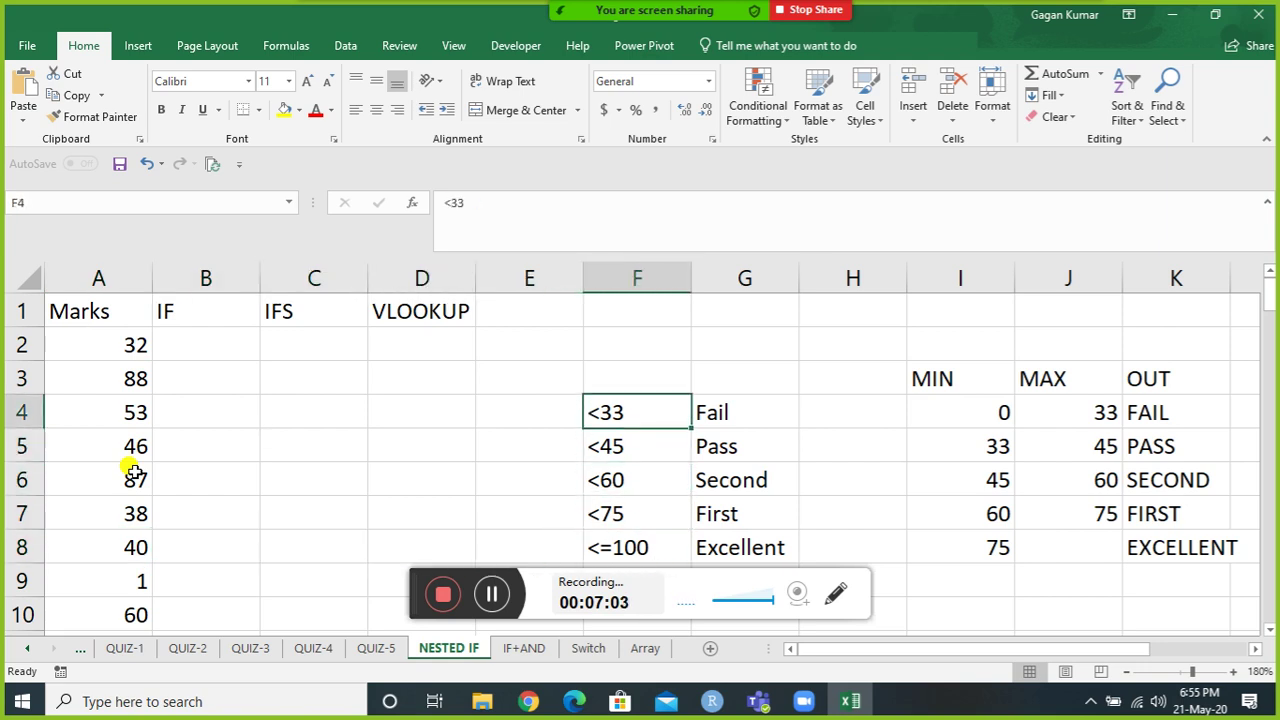
{"action": "key", "text": "Right"}
{"action": "key", "text": "Down"}
{"action": "key", "text": "Left"}
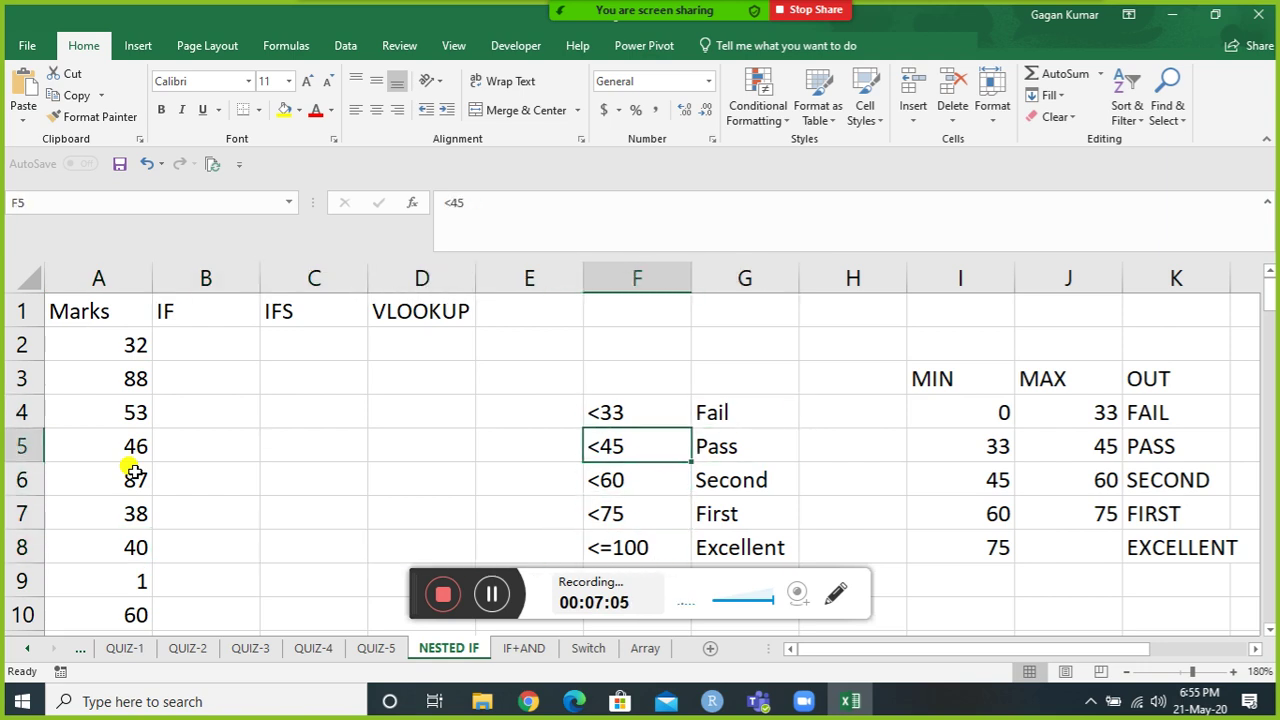
{"action": "key", "text": "Up"}
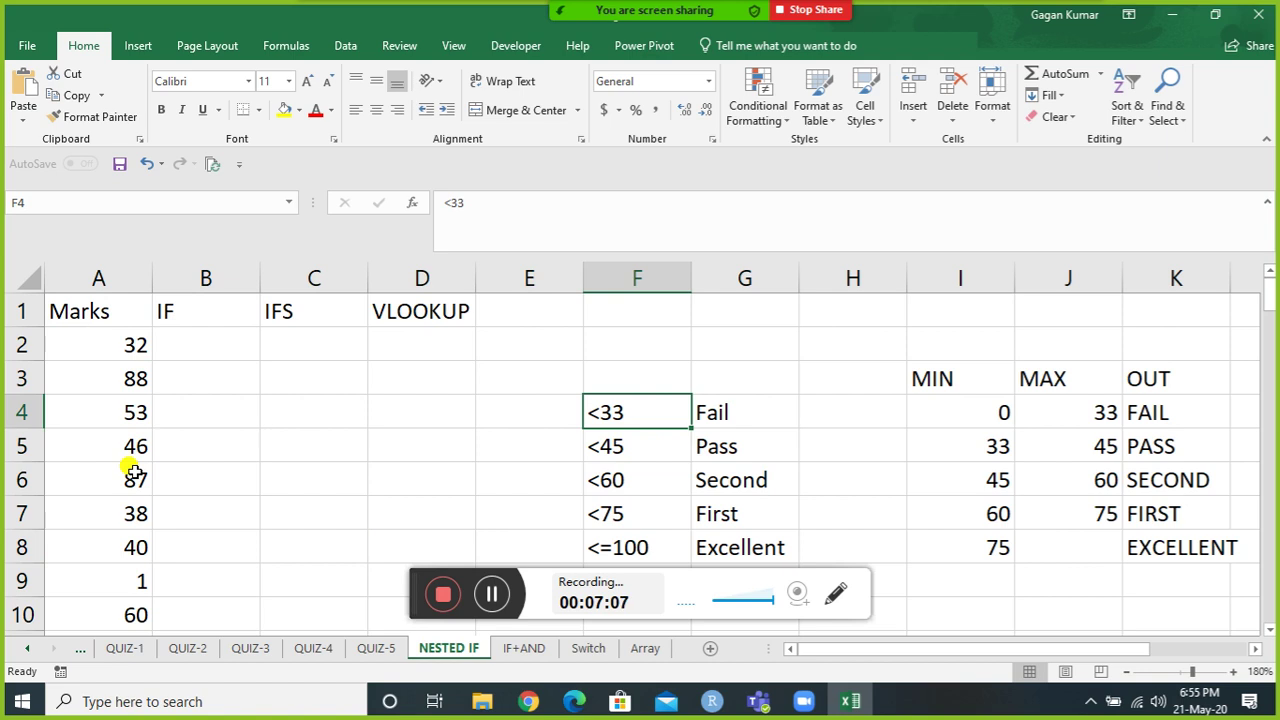
{"action": "key", "text": "Down"}
{"action": "key", "text": "Right"}
{"action": "key", "text": "Down"}
{"action": "key", "text": "Left"}
{"action": "key", "text": "Right"}
{"action": "key", "text": "Down"}
{"action": "key", "text": "Left"}
{"action": "key", "text": "Right"}
{"action": "key", "text": "Down"}
{"action": "key", "text": "Left"}
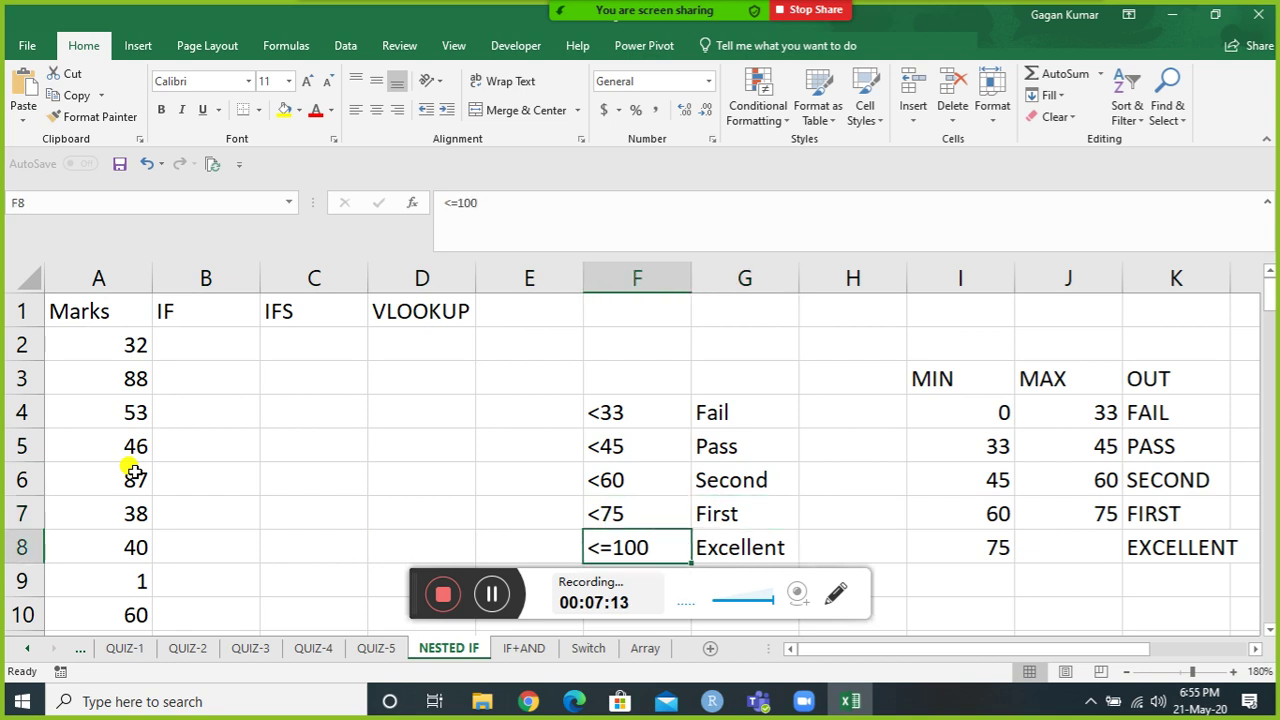
{"action": "key", "text": "Right"}
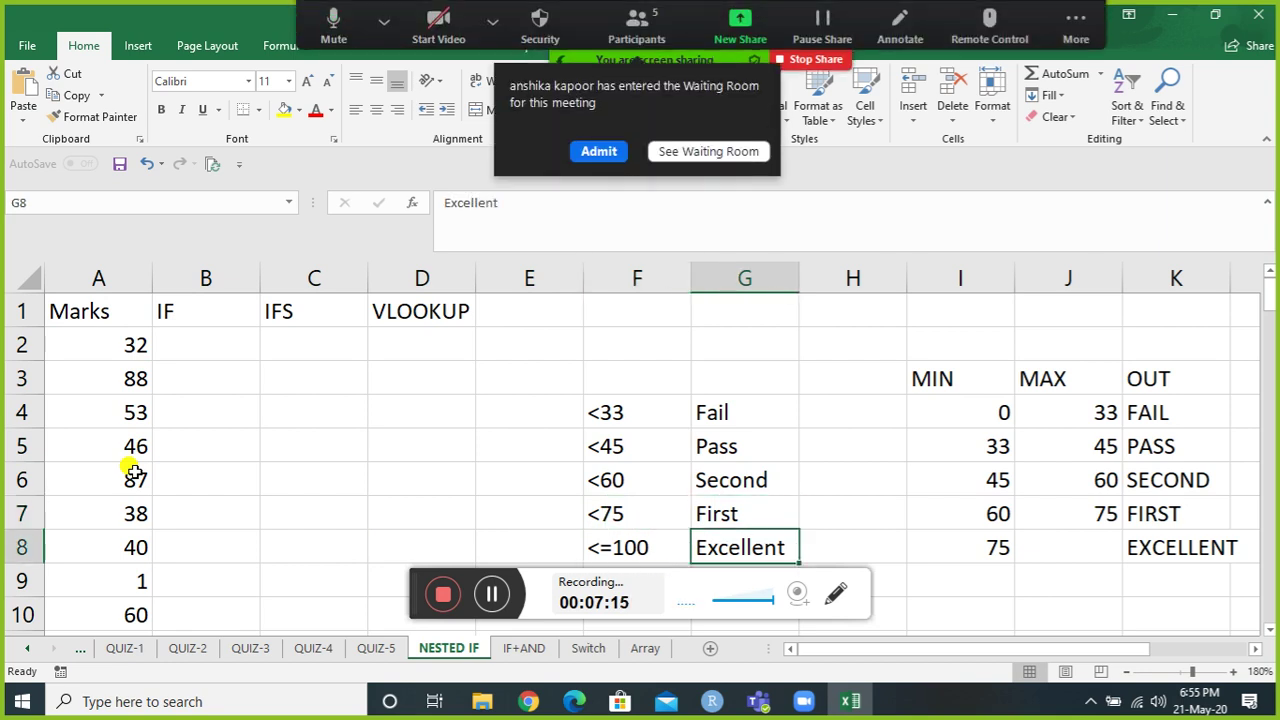
Admit the participant in the waiting room to the Zoom meeting.
{"action": "left_click", "coordinate": [613, 152]}
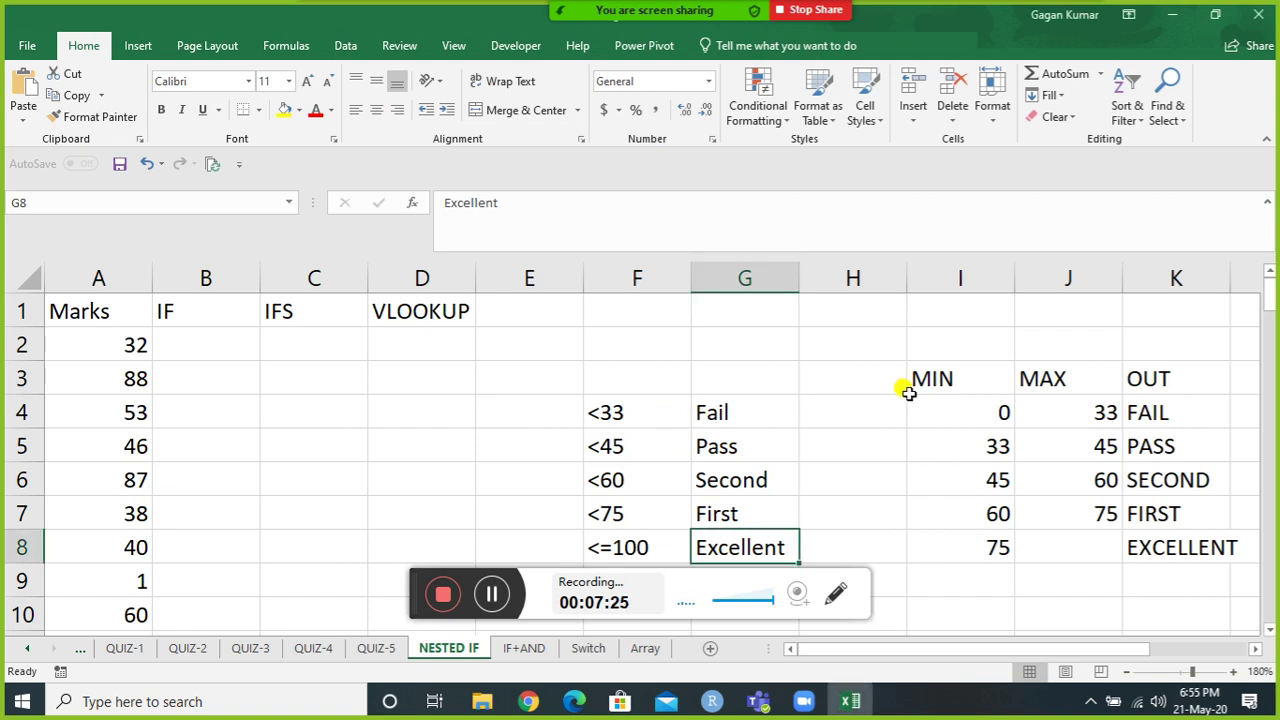
Examine the first MIN entry of the lookup table in I4 and the Fail criterion in F4 and G4.
{"action": "left_click", "coordinate": [973, 409]}
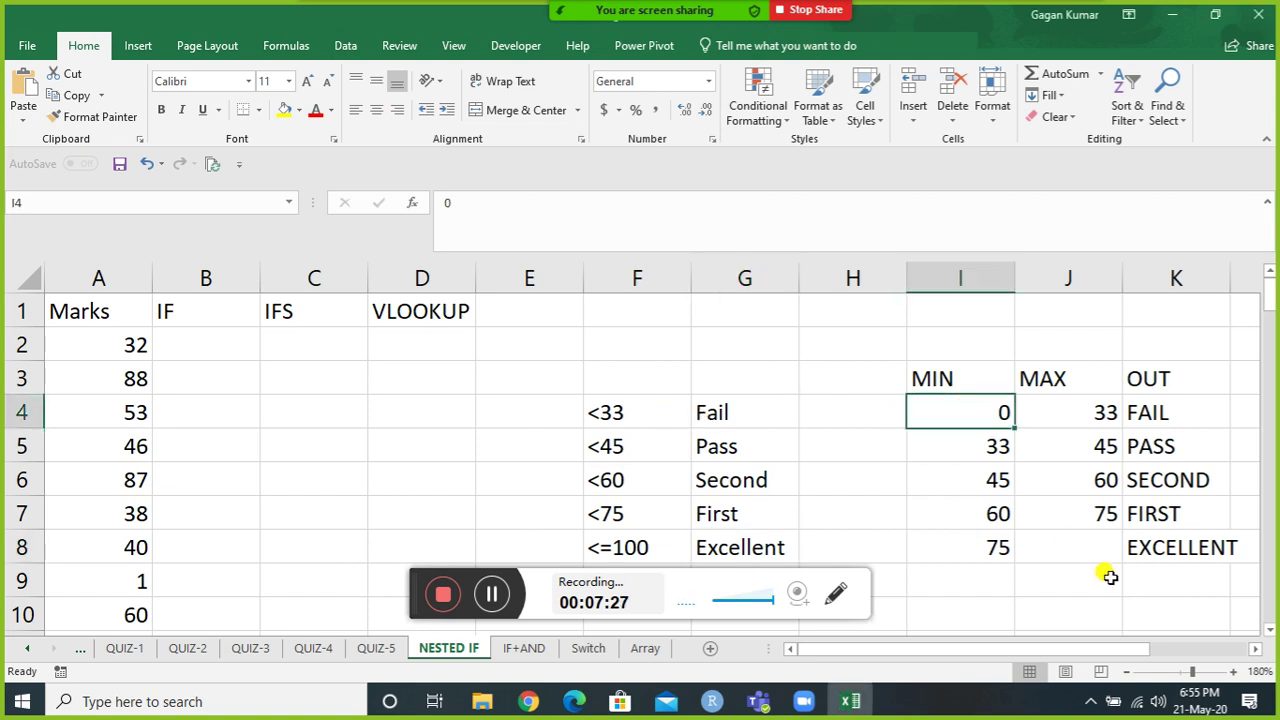
{"action": "key", "text": "Left"}
{"action": "key", "text": "Left"}
{"action": "key", "text": "Left"}
{"action": "key", "text": "Right"}
{"action": "key", "text": "Right"}
{"action": "key", "text": "Right"}
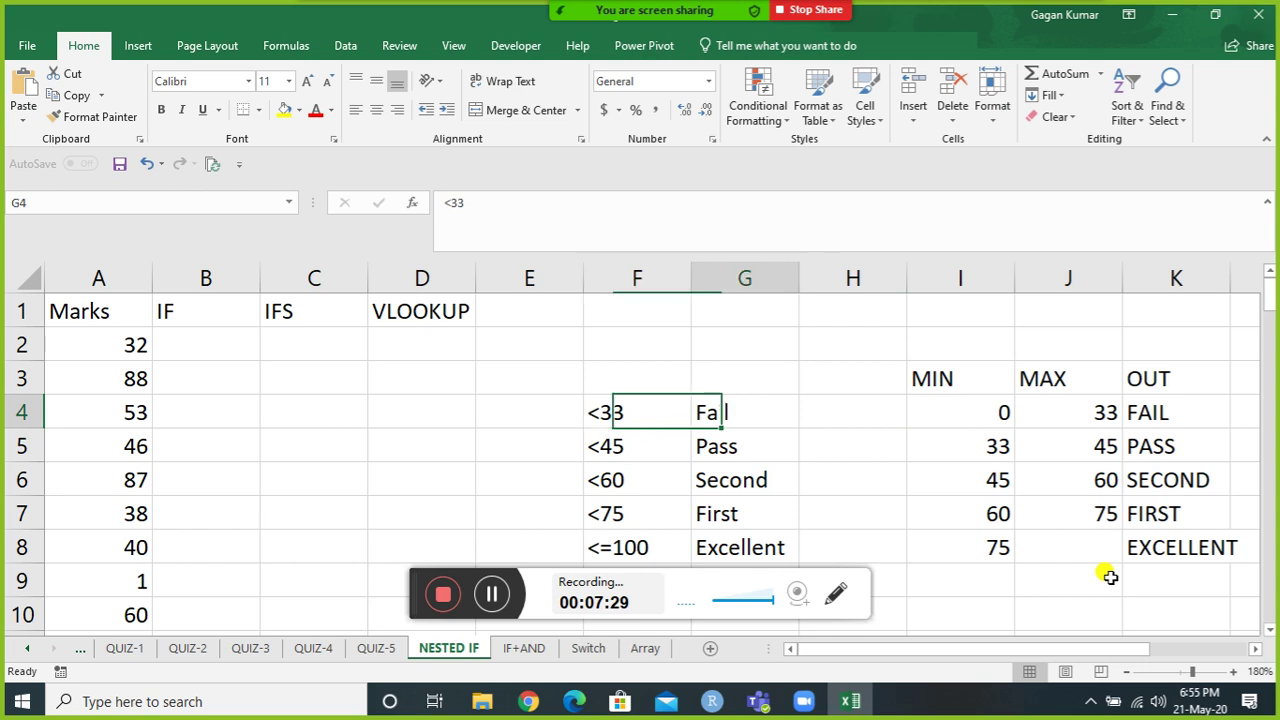
{"action": "key", "text": "Left"}
{"action": "key", "text": "Left"}
{"action": "key", "text": "Left"}
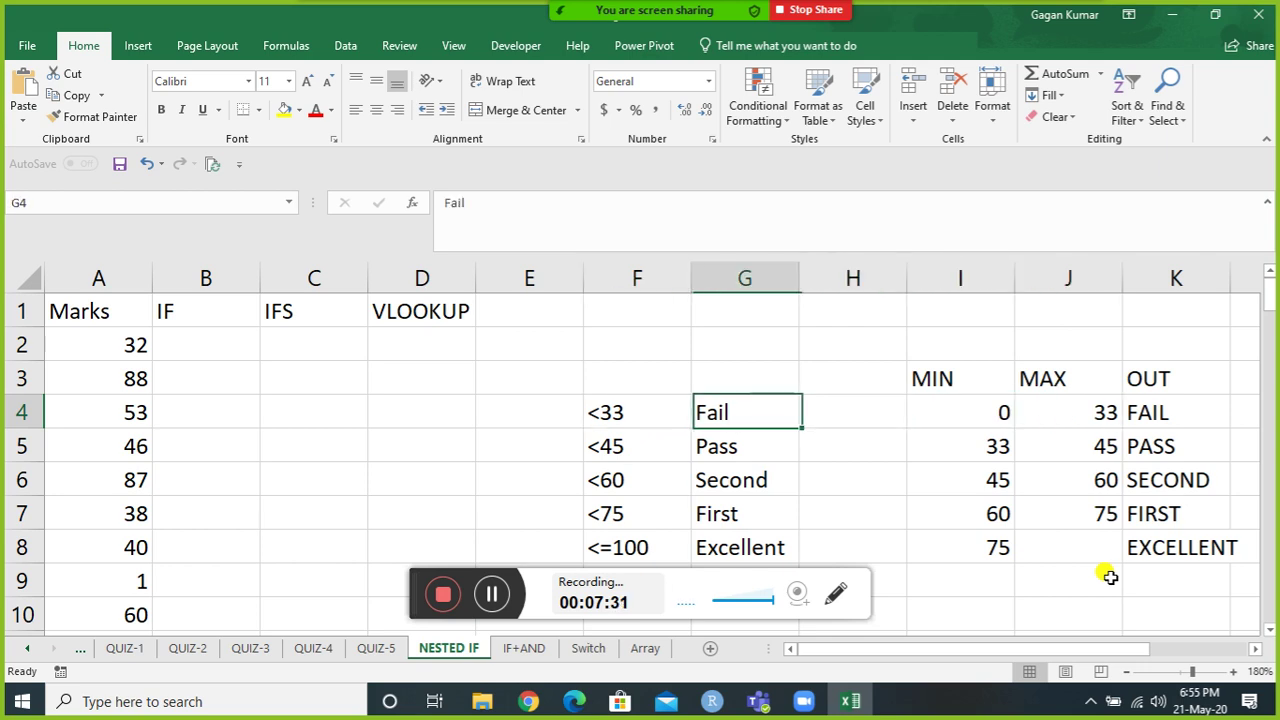
{"action": "key", "text": "Down"}
{"action": "key", "text": "Up"}
Begin a nested IF formula in B2 that returns "Fail" when A2<33, with another IF as its false result.
{"action": "key", "text": "Home"}
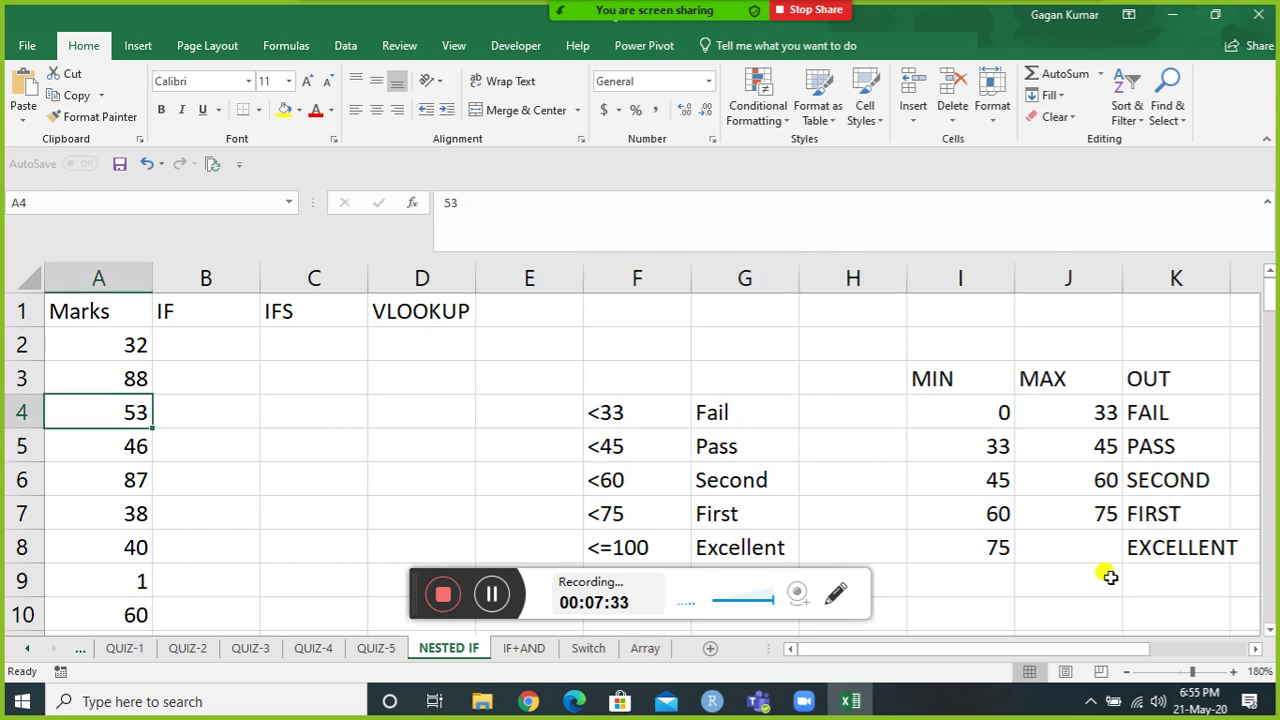
{"action": "key", "text": "Up"}
{"action": "key", "text": "Right"}
{"action": "key", "text": "Up"}
{"action": "type", "text": "=if"}
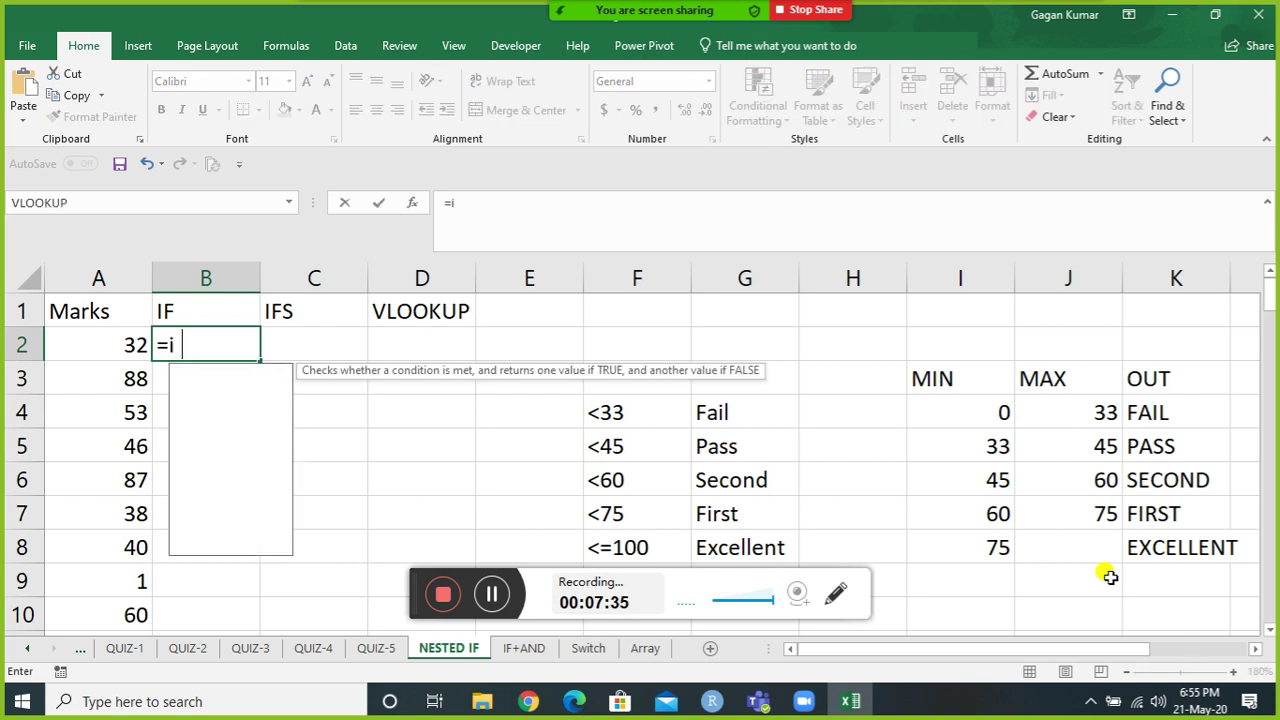
{"action": "key", "text": "Tab"}
{"action": "key", "text": "Left"}
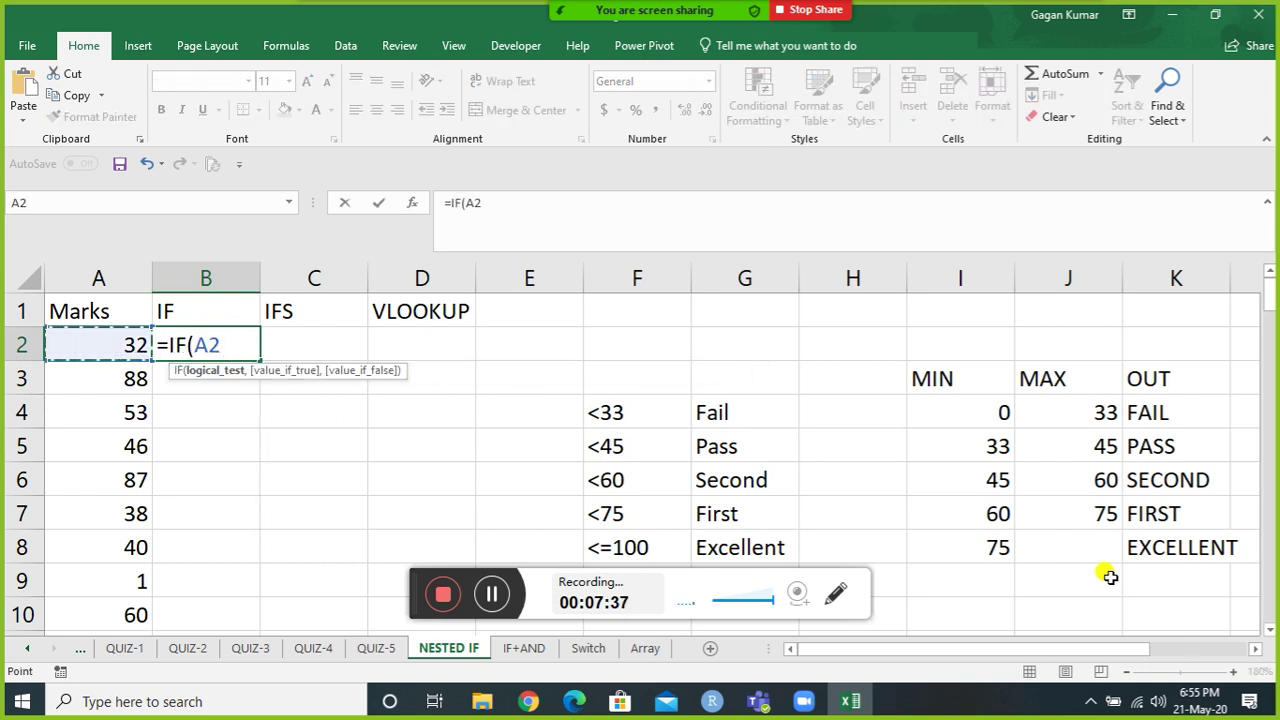
{"action": "type", "text": "<33"}
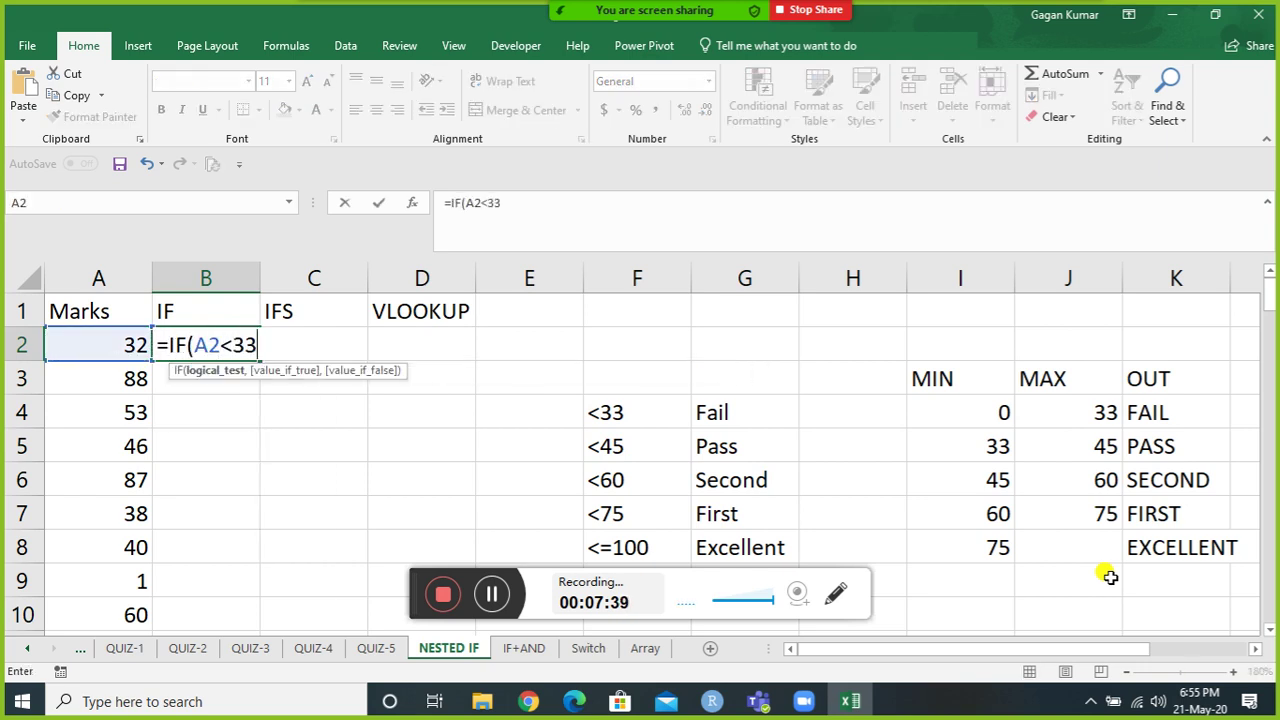
{"action": "type", "text": ",\"Fai"}
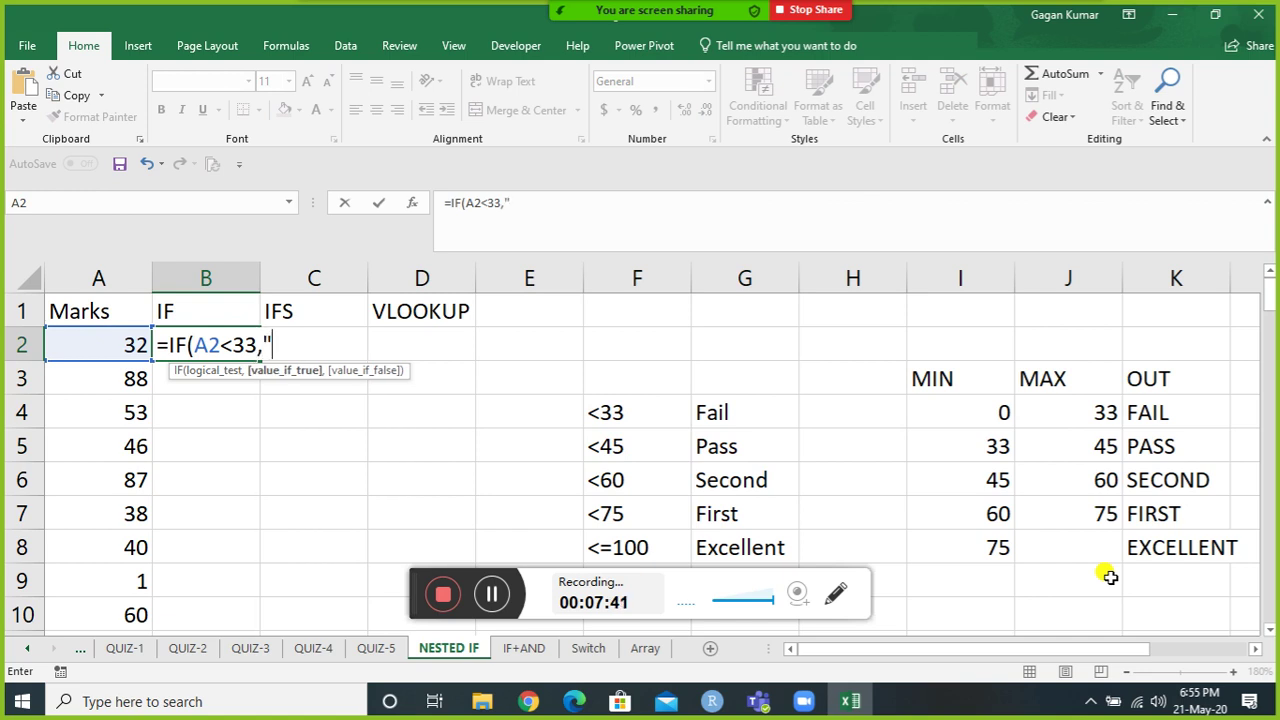
{"action": "type", "text": "l\",if"}
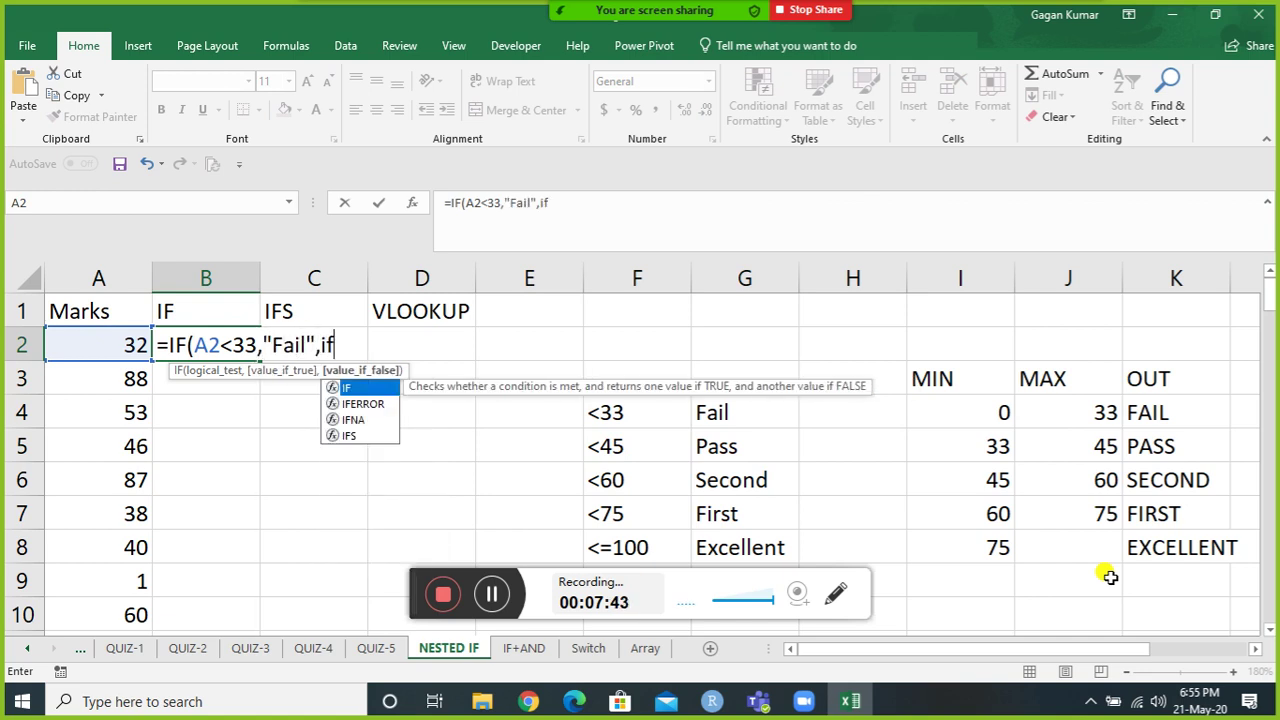
Make the second IF in the B2 formula return "pass" when A2<45, and nest a third IF after it.
{"action": "key", "text": "Tab"}
{"action": "key", "text": "Left"}
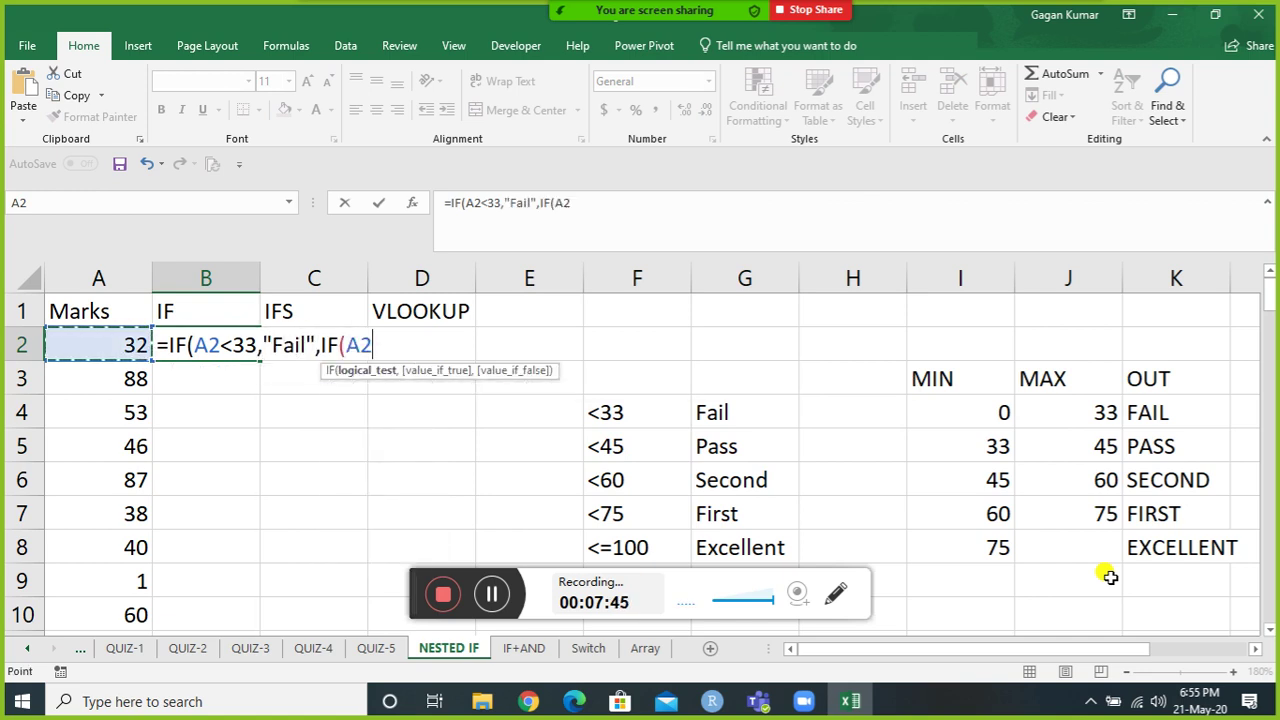
{"action": "type", "text": "<4"}
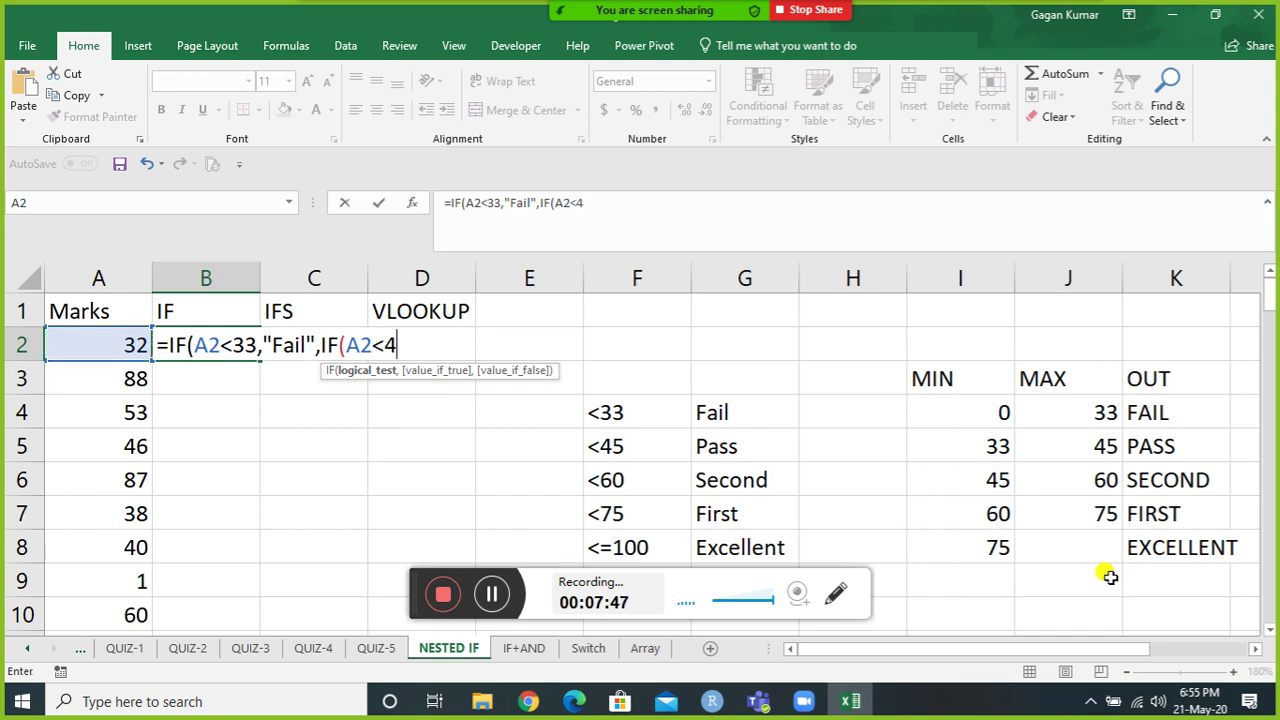
{"action": "type", "text": "5,"}
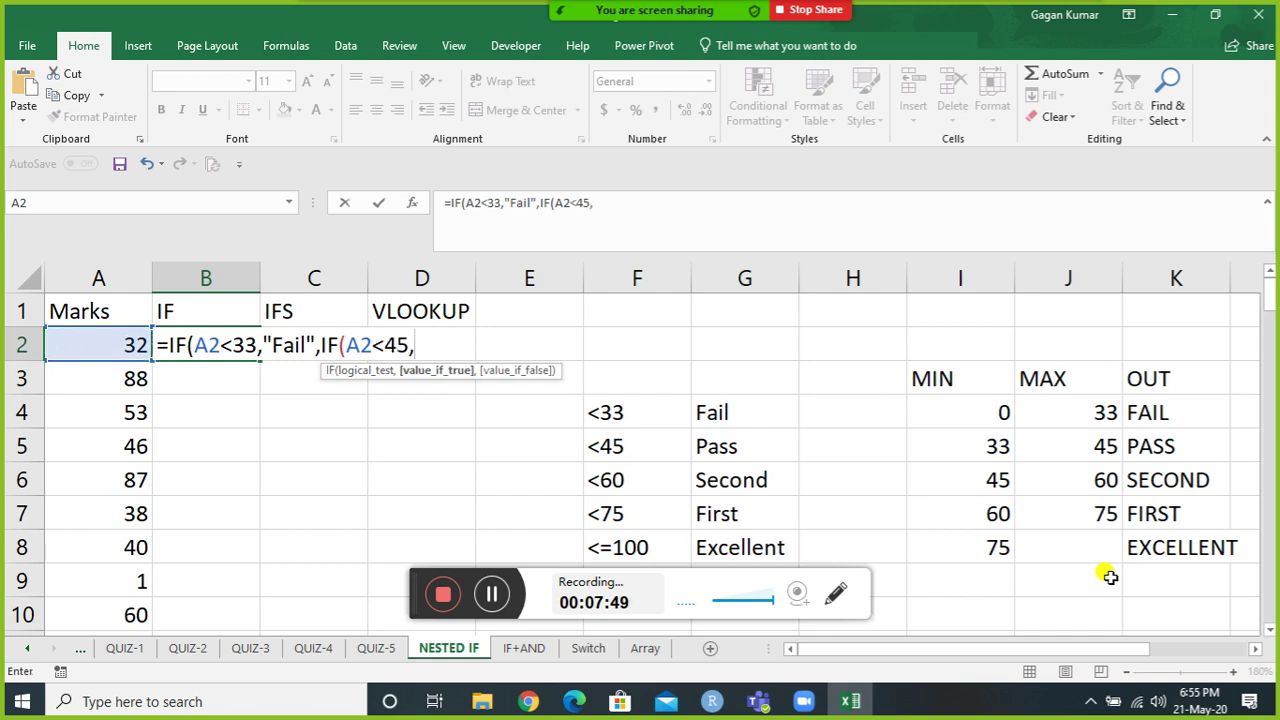
{"action": "type", "text": "\"pass\",if"}
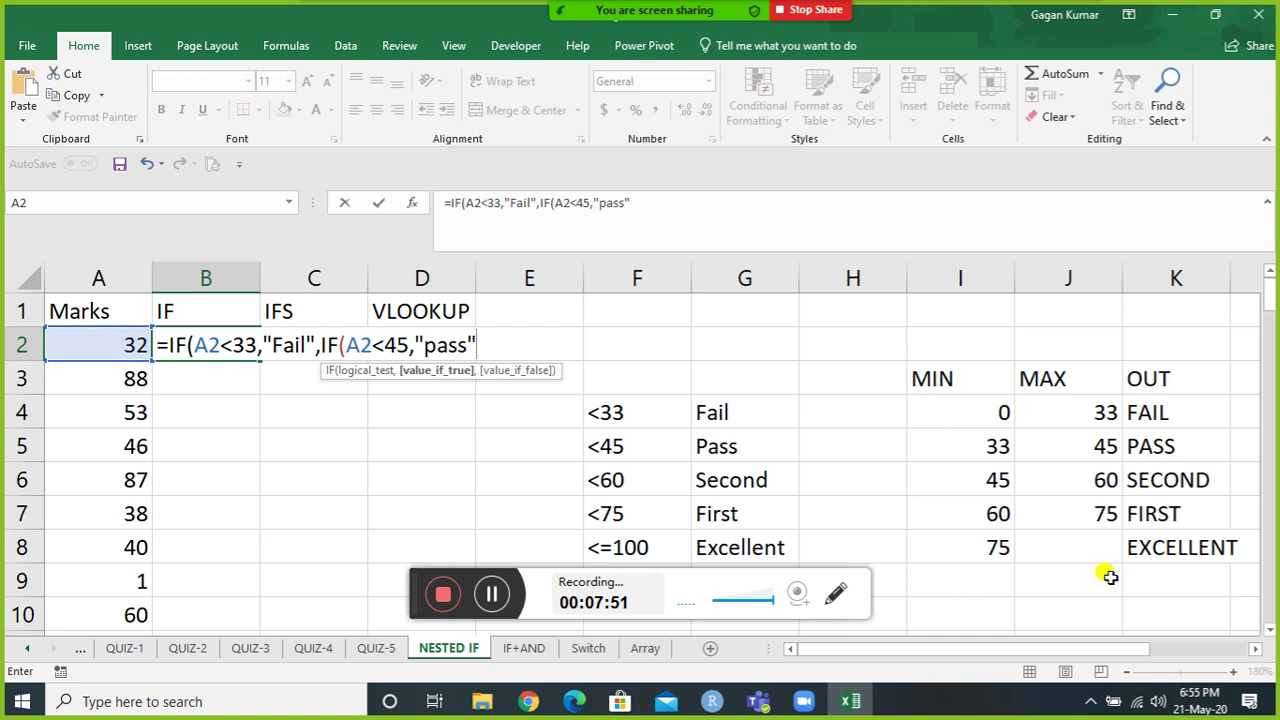
Make the third IF in the B2 formula return "second" when A2<60, and nest a fourth IF after it.
{"action": "key", "text": "Tab"}
{"action": "key", "text": "Left"}
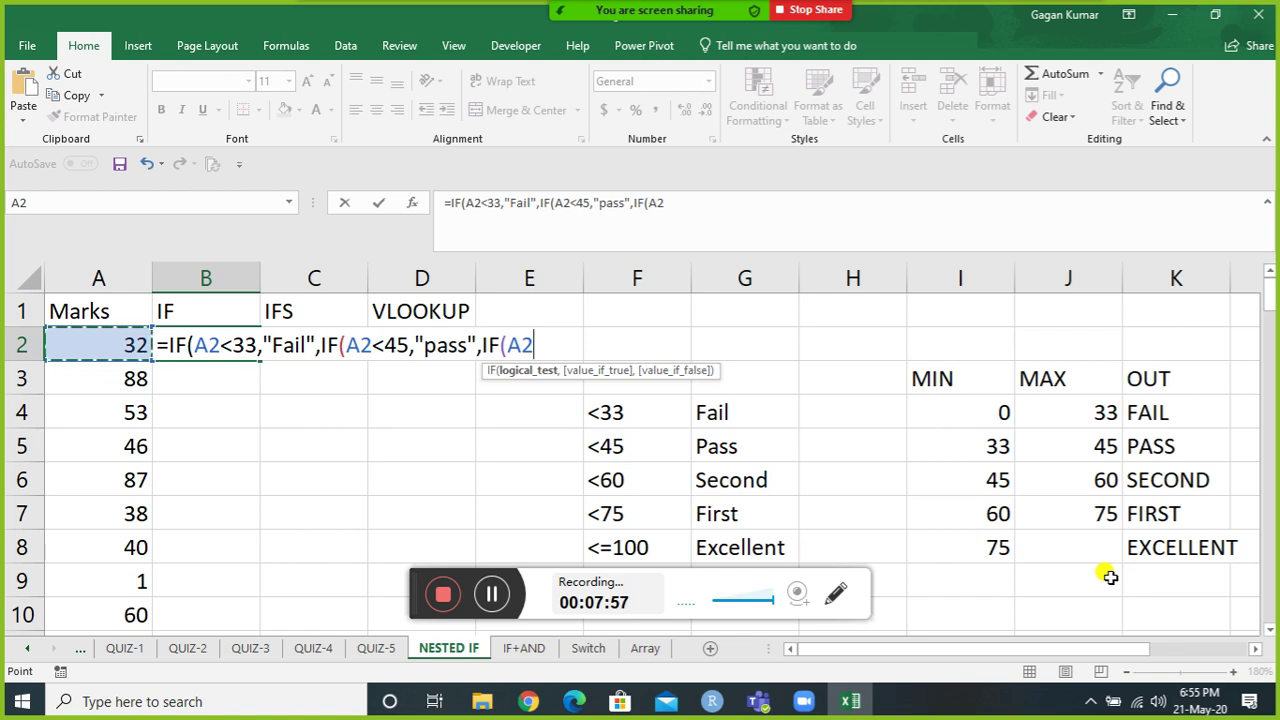
{"action": "type", "text": "<"}
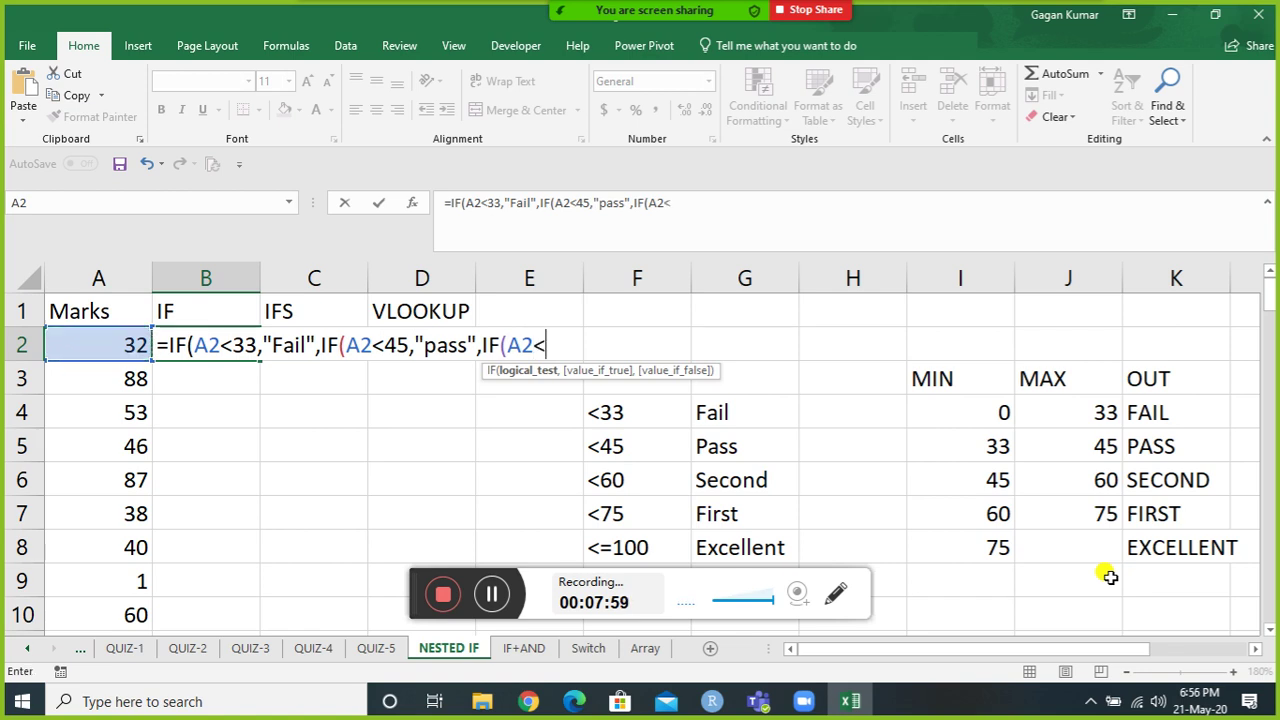
{"action": "type", "text": "60,"}
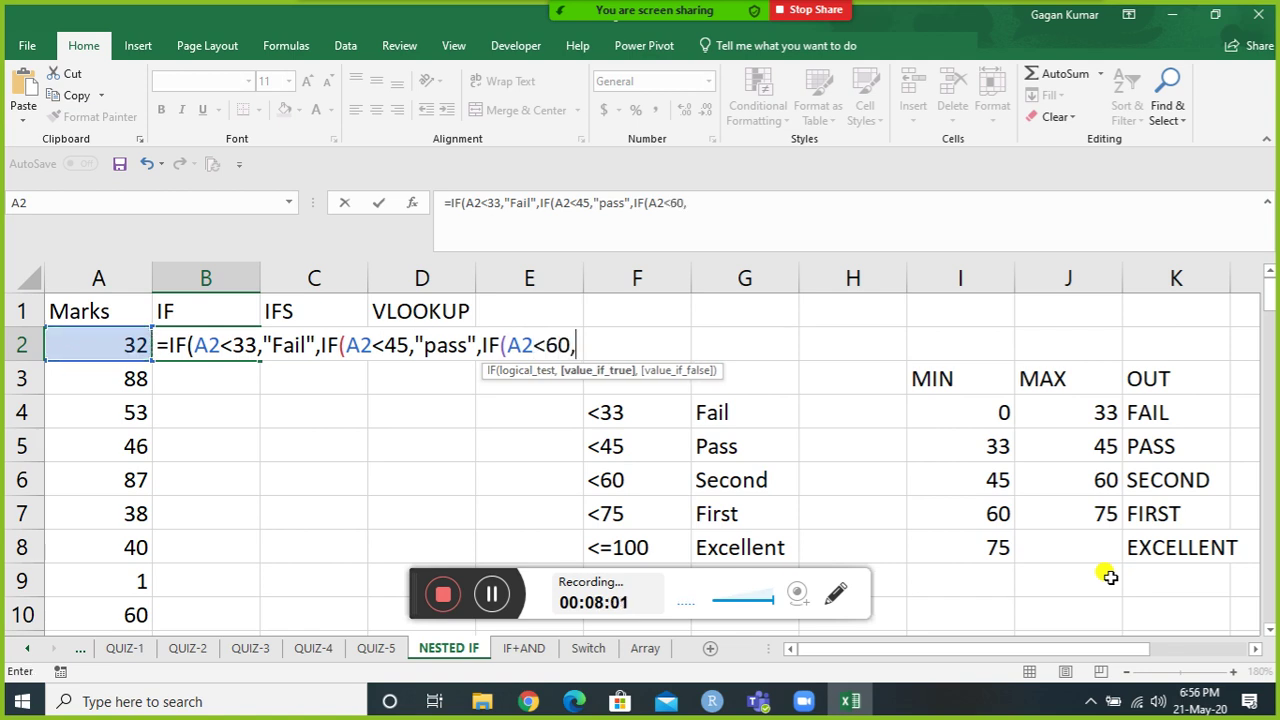
{"action": "type", "text": "\"second\",if"}
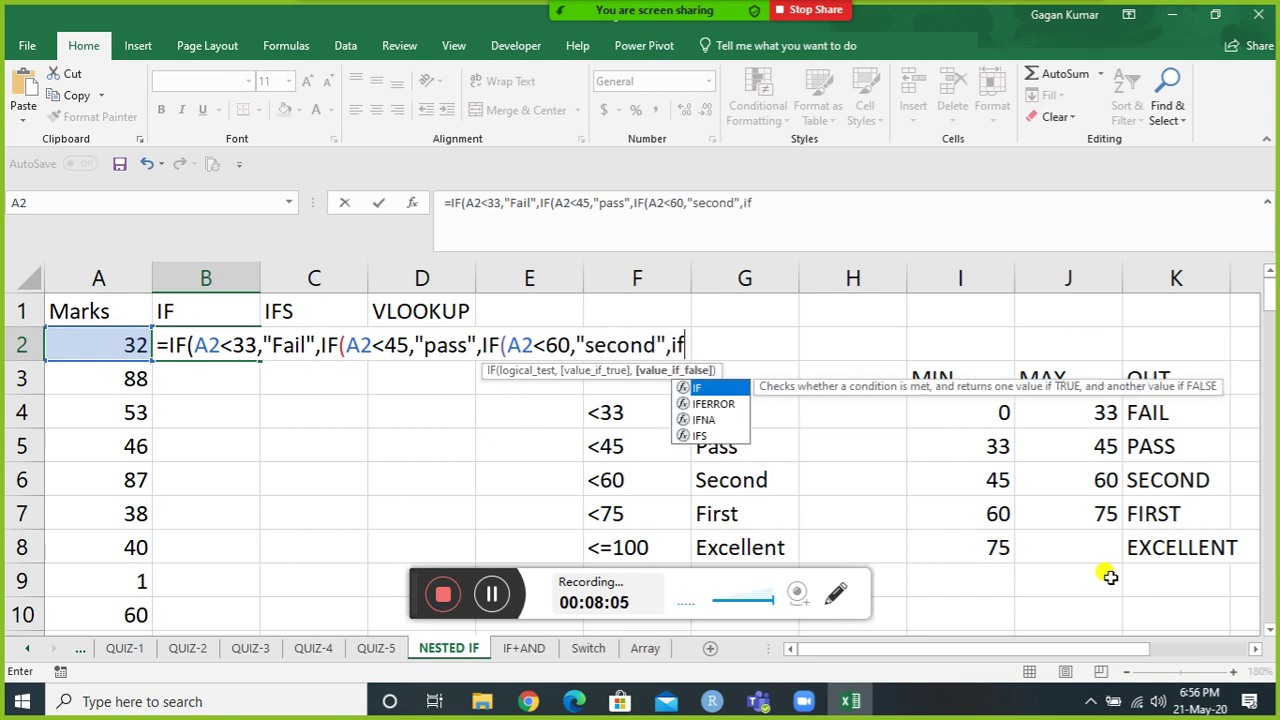
Make the fourth IF in the B2 formula return "first" when A2<75, and nest a fifth IF after it.
{"action": "key", "text": "Tab"}
{"action": "key", "text": "Left"}
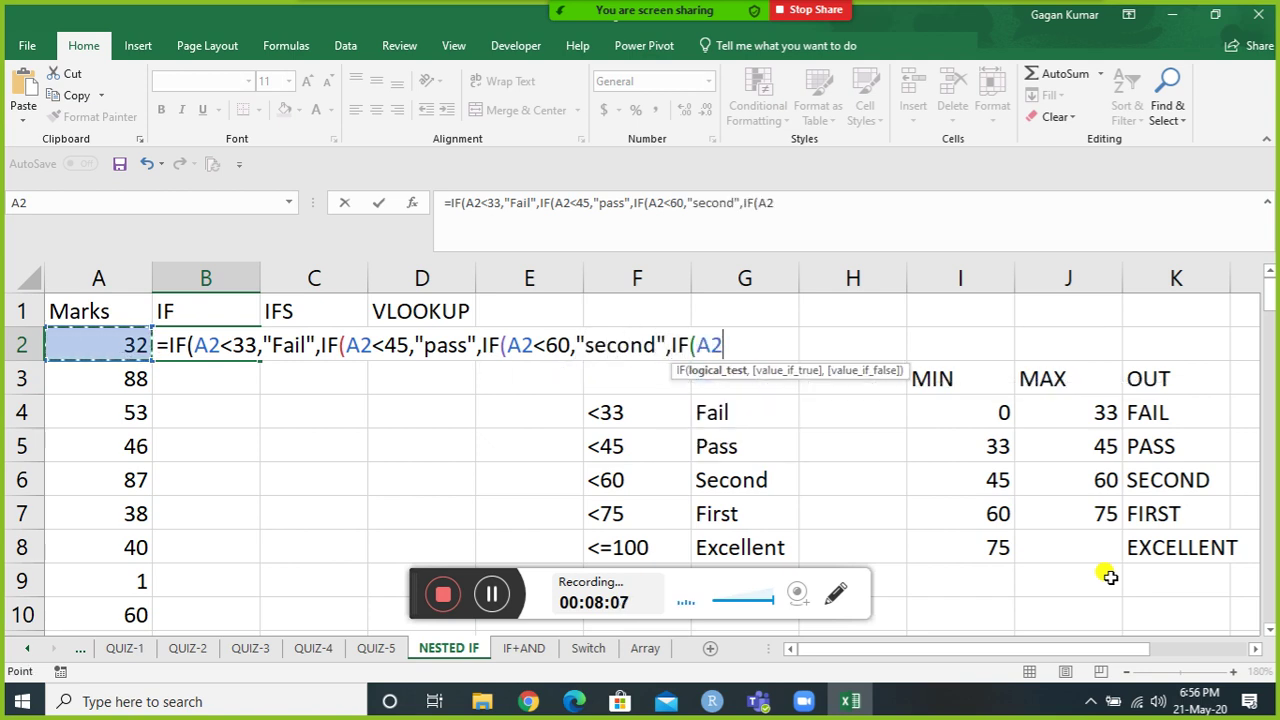
{"action": "type", "text": "<"}
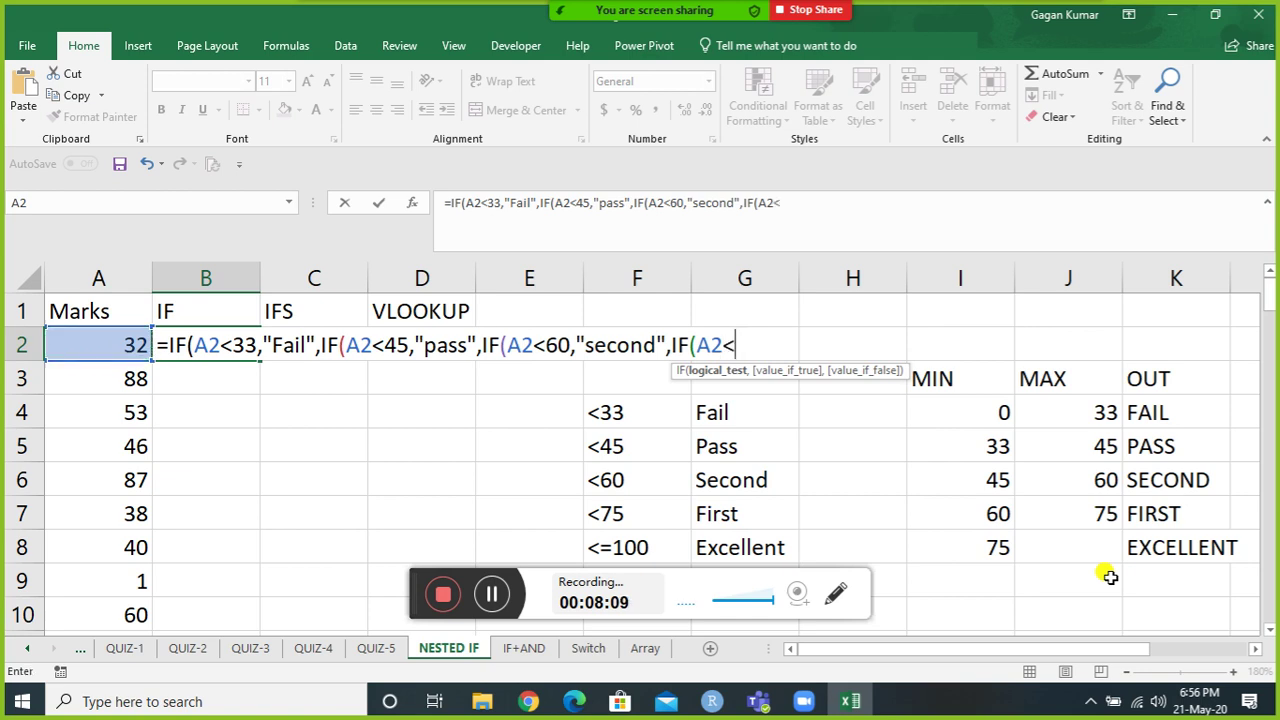
{"action": "type", "text": "75,\"fir"}
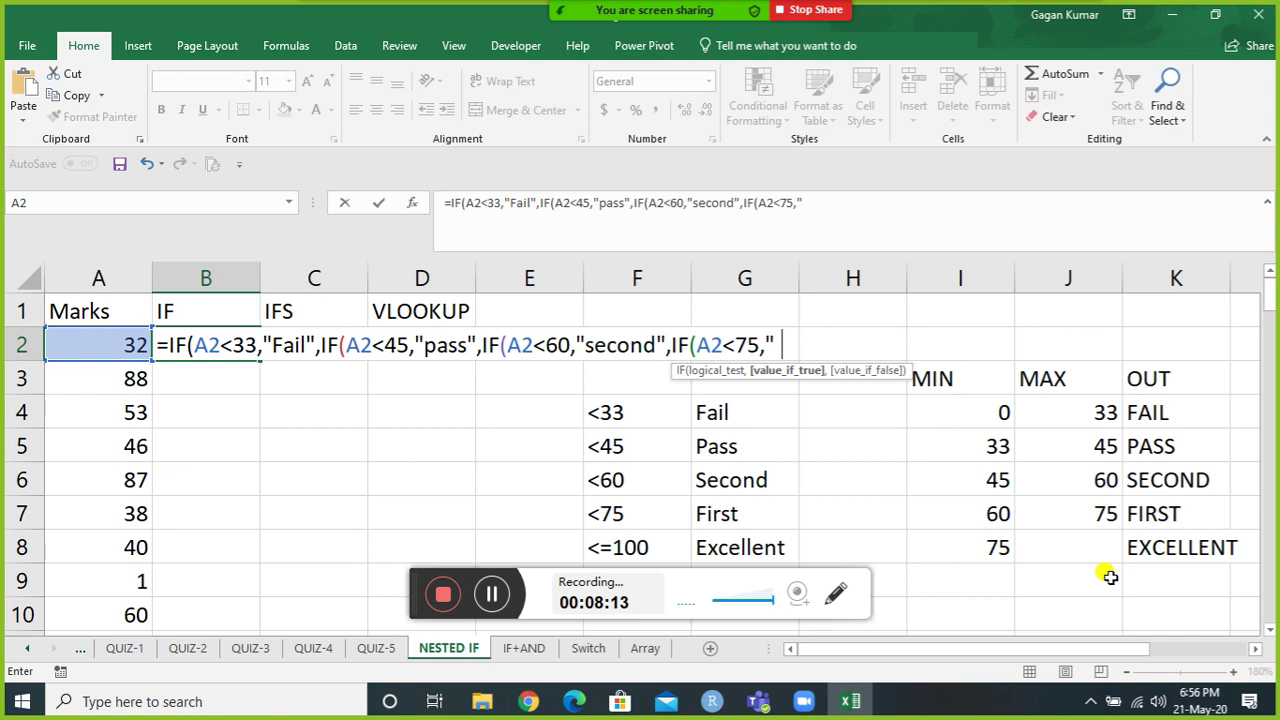
{"action": "type", "text": "st\",IF("}
Make the fifth IF in the B2 formula return "excellent" when A2<=100.
{"action": "key", "text": "Left"}
{"action": "type", "text": "<="}
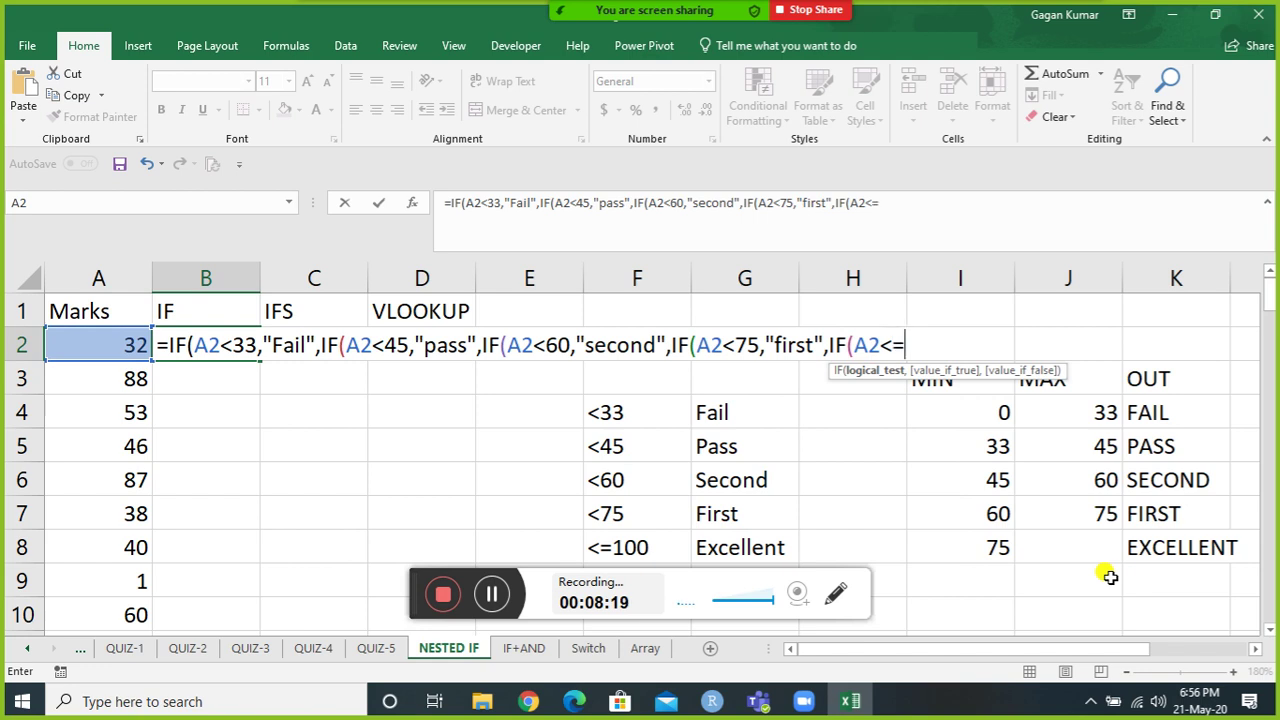
{"action": "type", "text": "100"}
{"action": "type", "text": ",\""}
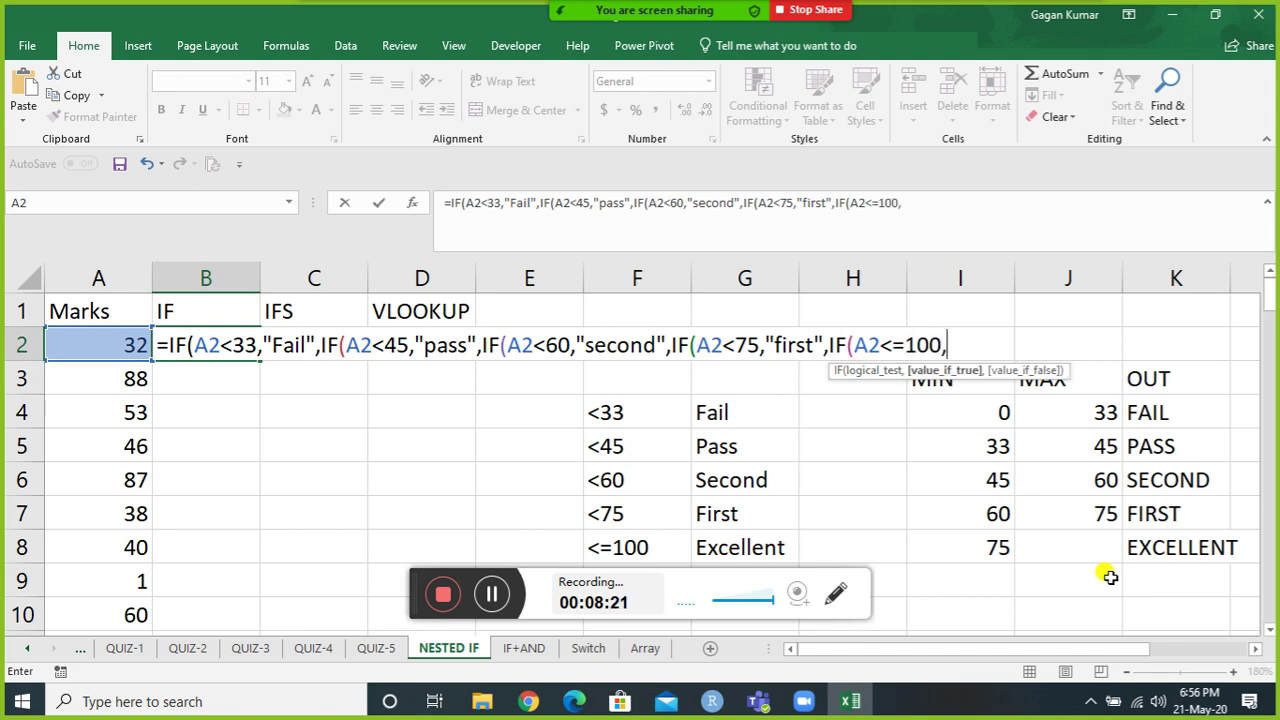
{"action": "type", "text": "exce"}
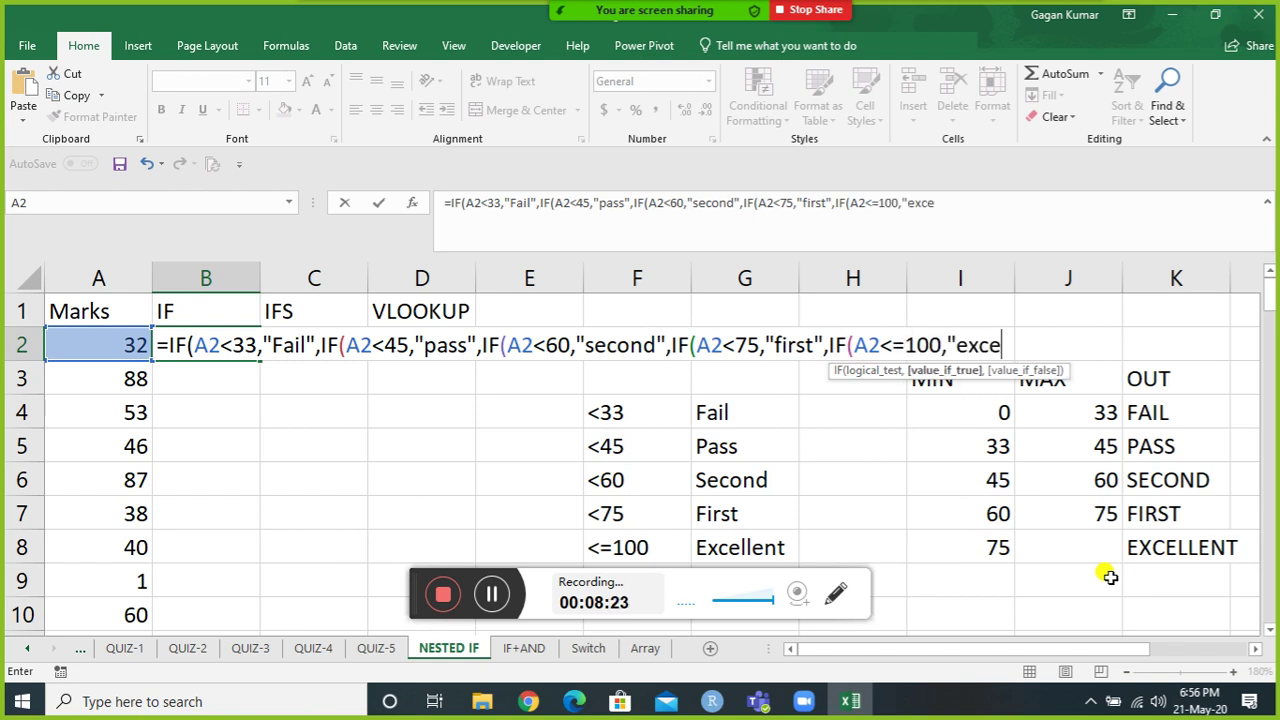
{"action": "type", "text": "llent"}
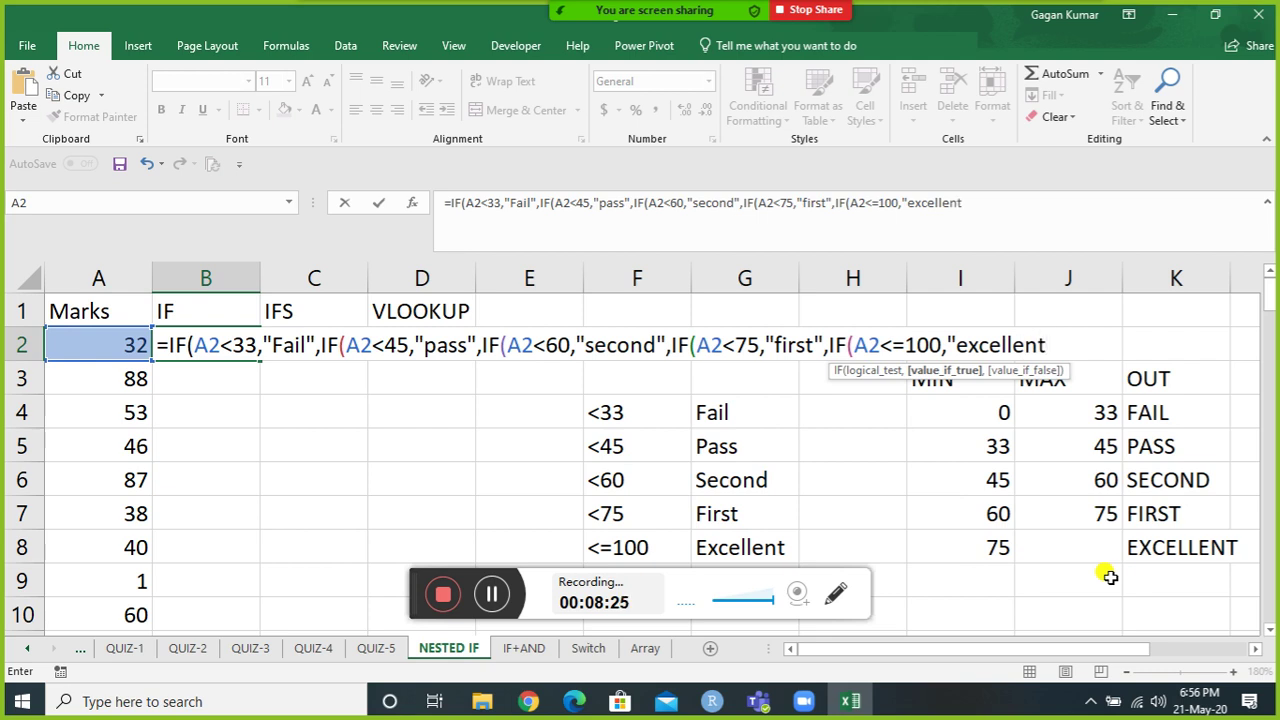
{"action": "type", "text": "\","}
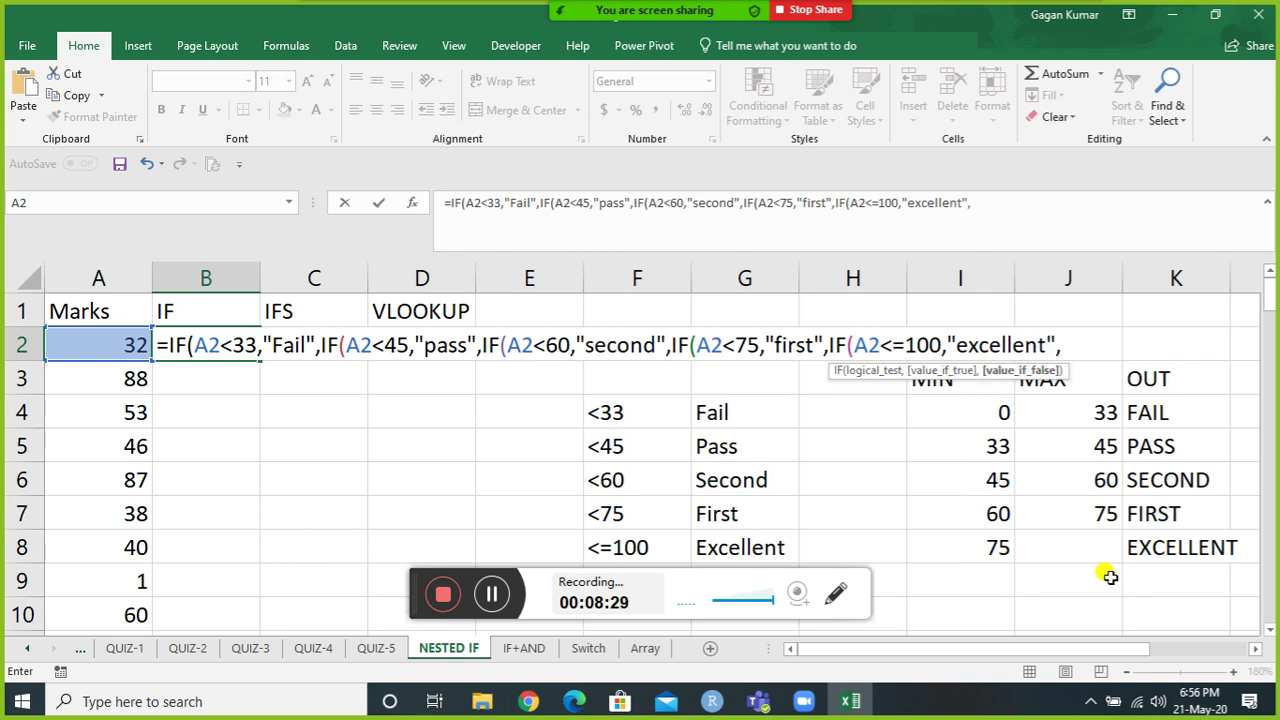
Add "enter between 0 to 100" as the final false result, close all five IFs and commit the B2 formula.
{"action": "type", "text": "\"enter betwe"}
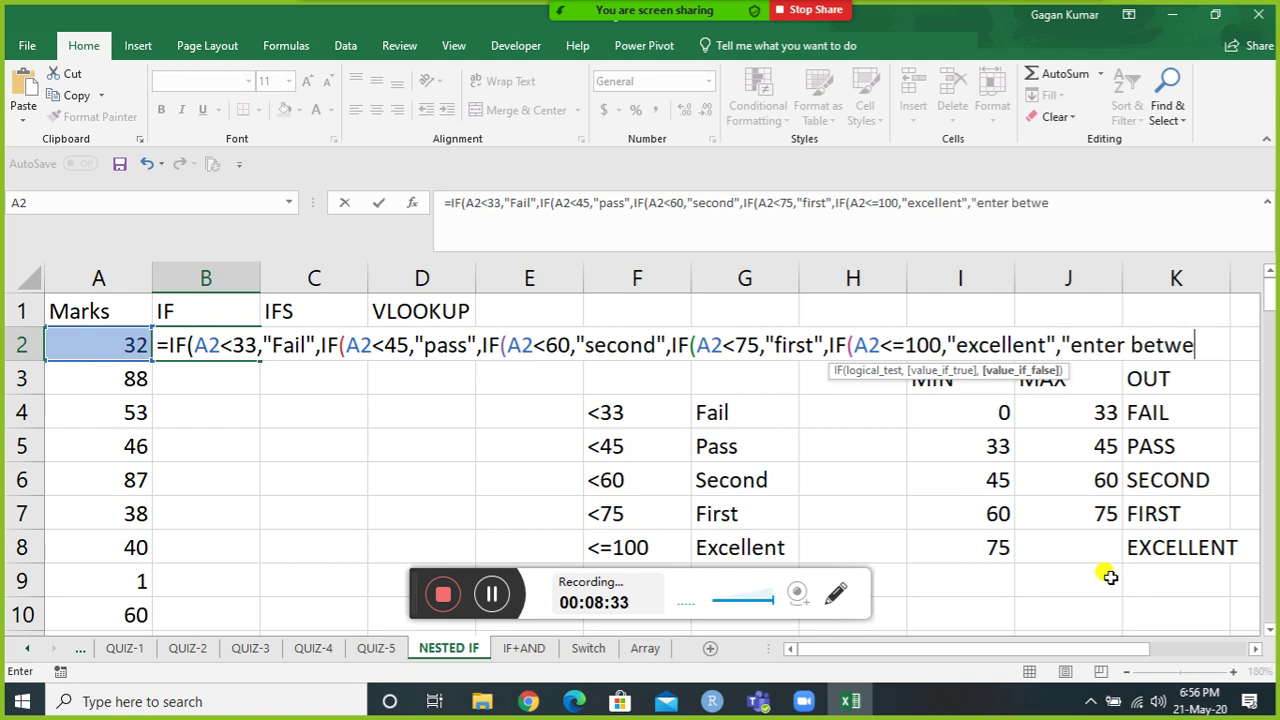
{"action": "type", "text": "en 0 "}
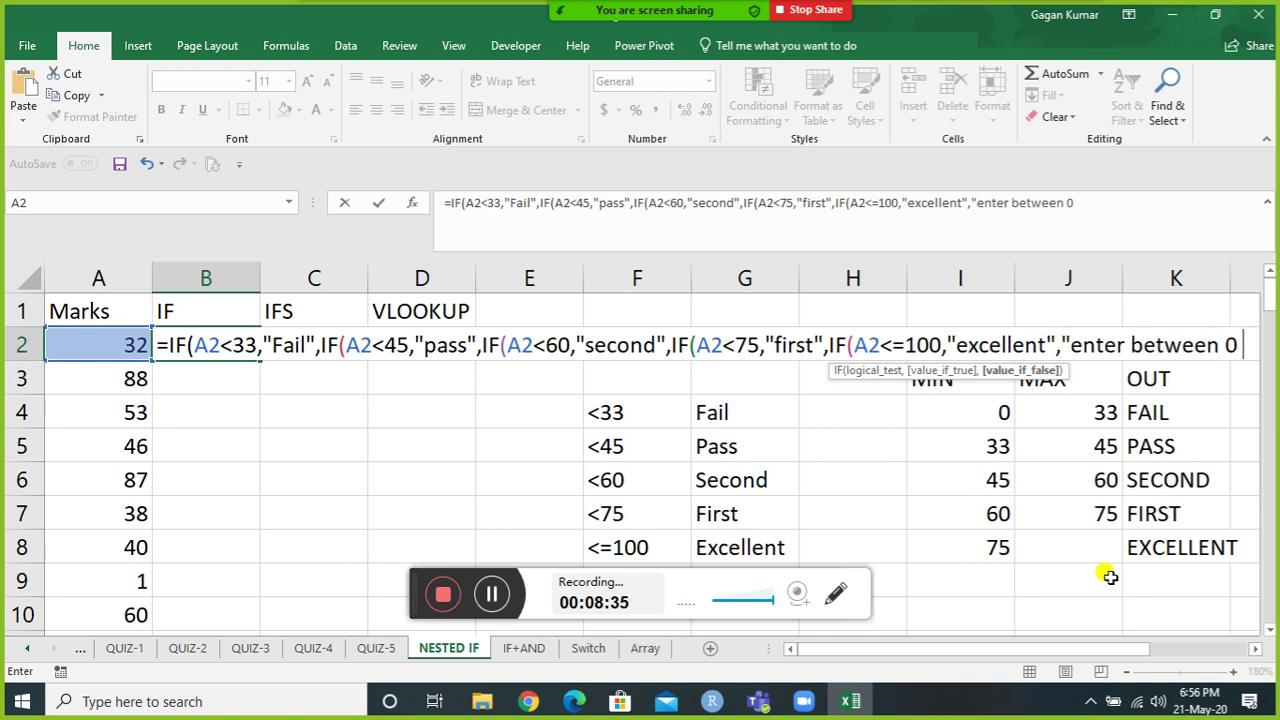
{"action": "type", "text": "to 100\""}
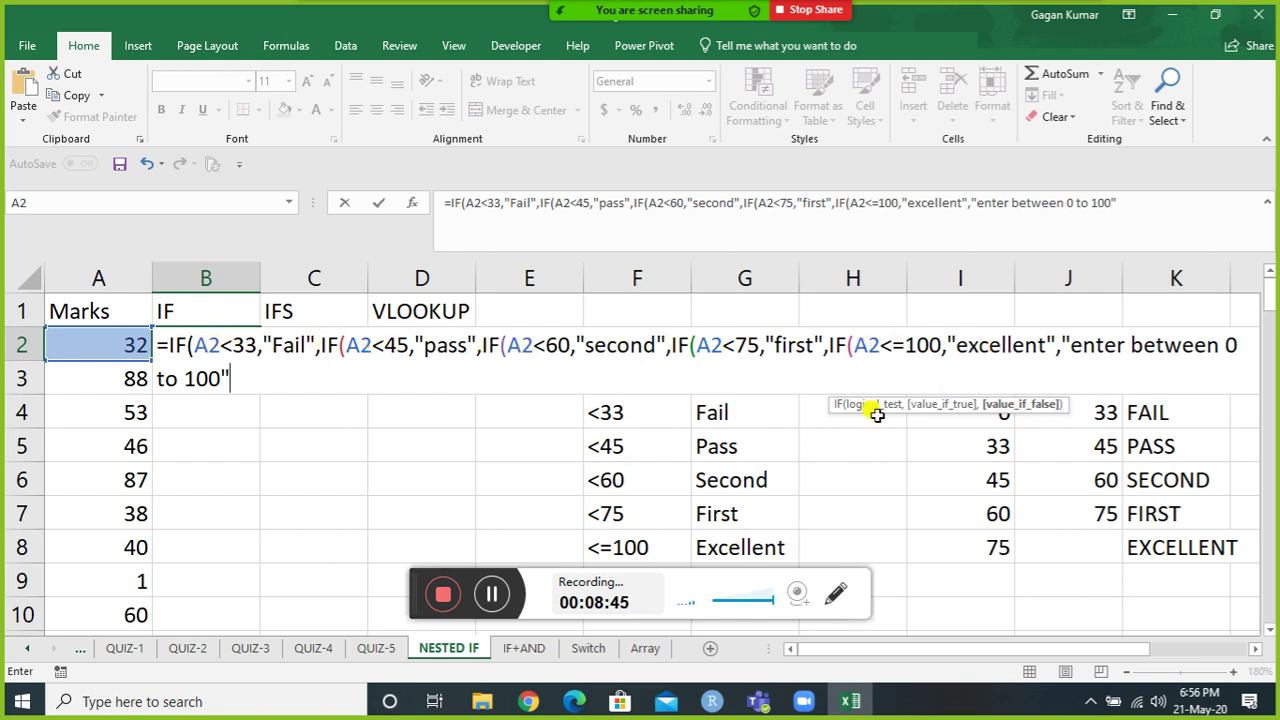
{"action": "type", "text": ")))))"}
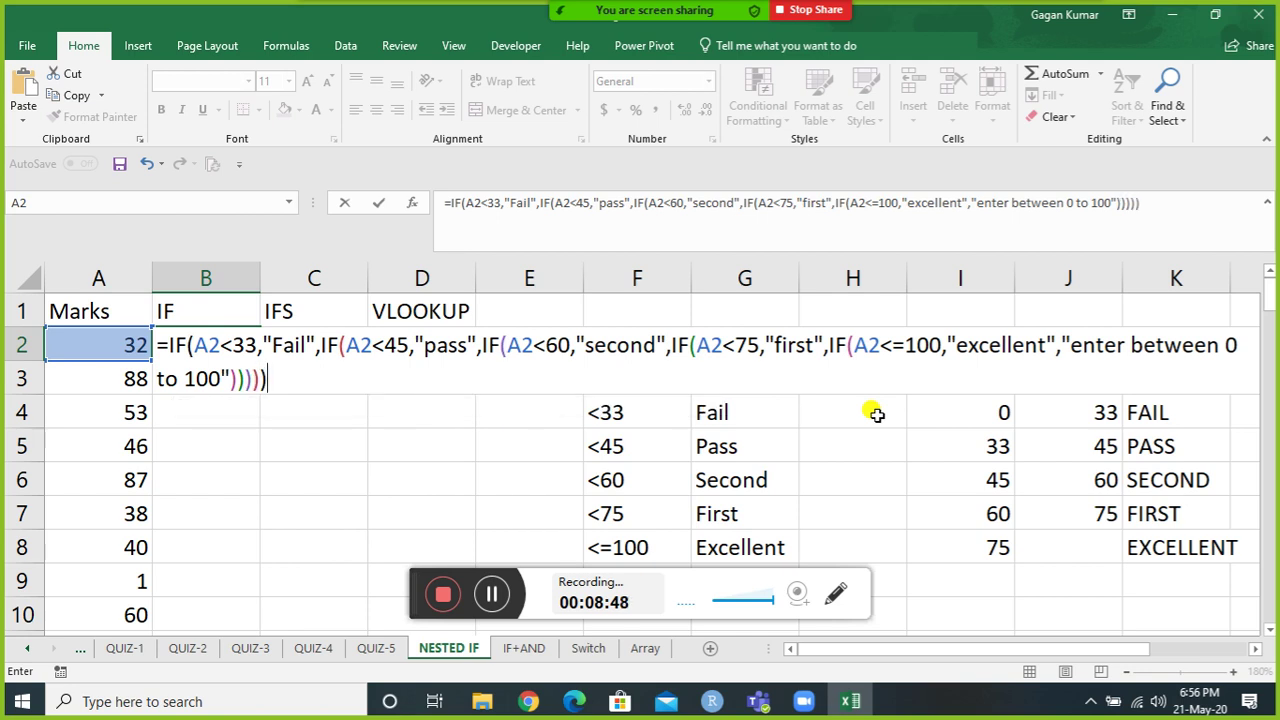
{"action": "key", "text": "Return"}
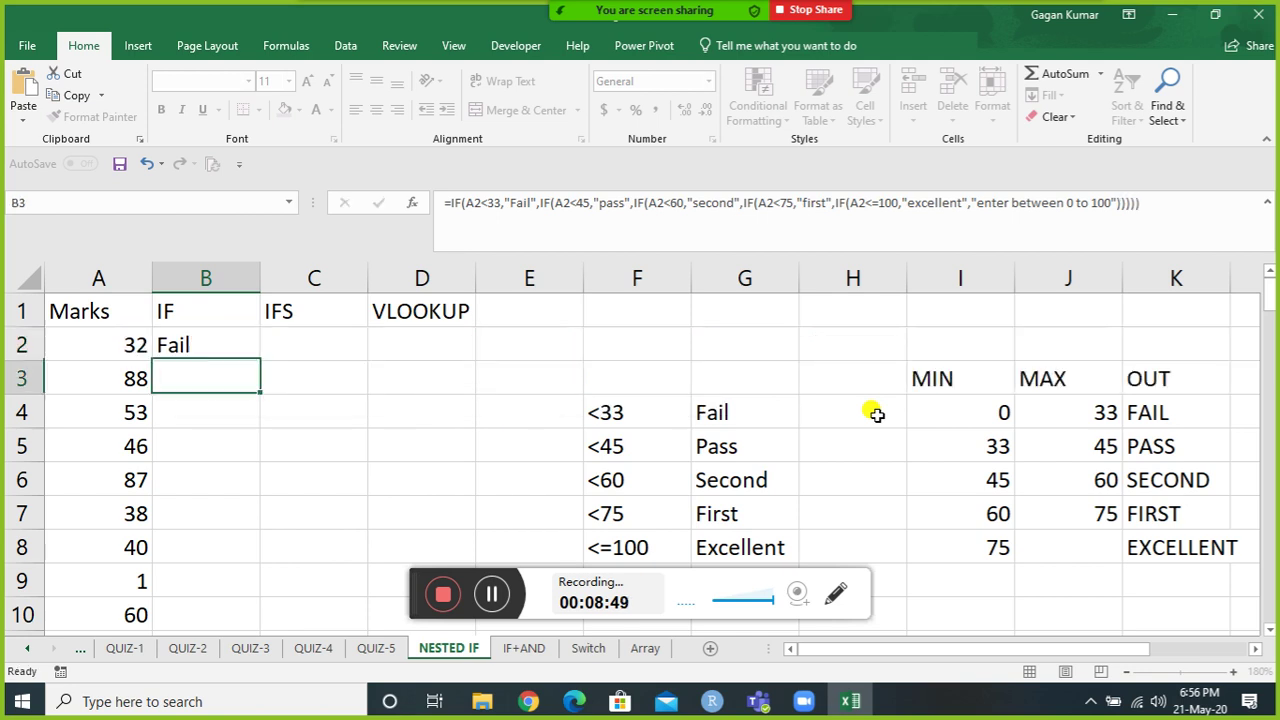
Fill the nested IF formula from B2 down column B to the last row of marks.
{"action": "key", "text": "Left"}
{"action": "key", "text": "ctrl+Down"}
{"action": "key", "text": "Right"}
{"action": "key", "text": "ctrl+shift+Up"}
{"action": "key", "text": "ctrl+d"}
Examine the grades in column B against their marks, from the last row back up to the header.
{"action": "key", "text": "ctrl+Down"}
{"action": "key", "text": "Up"}
{"action": "key", "text": "Up"}
{"action": "key", "text": "Up"}
{"action": "key", "text": "Up"}
{"action": "key", "text": "Up"}
{"action": "key", "text": "Up"}
{"action": "key", "text": "Up"}
{"action": "key", "text": "Up"}
{"action": "key", "text": "Up"}
{"action": "key", "text": "Up"}
{"action": "key", "text": "Up"}
{"action": "key", "text": "Up"}
{"action": "key", "text": "Up"}
{"action": "key", "text": "Up"}
{"action": "key", "text": "Up"}
{"action": "key", "text": "Up"}
{"action": "key", "text": "Up"}
{"action": "key", "text": "Up"}
{"action": "key", "text": "Up"}
{"action": "key", "text": "Up"}
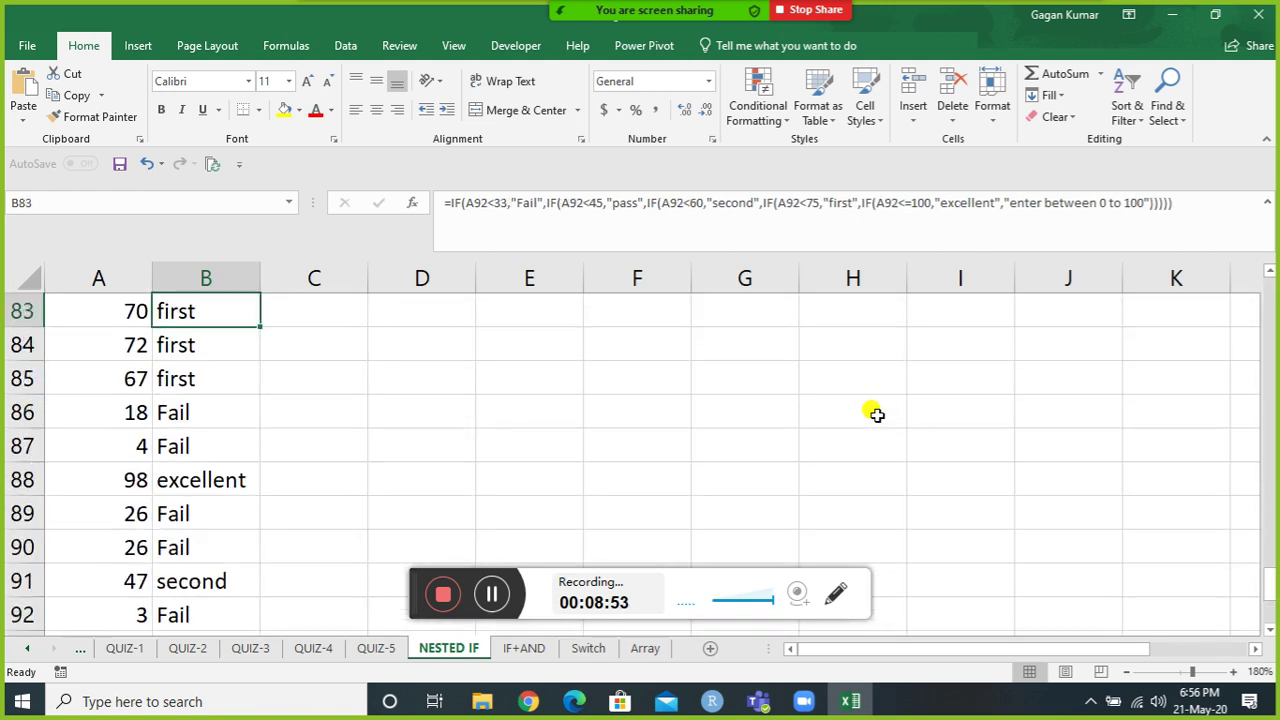
{"action": "key", "text": "ctrl+Up"}
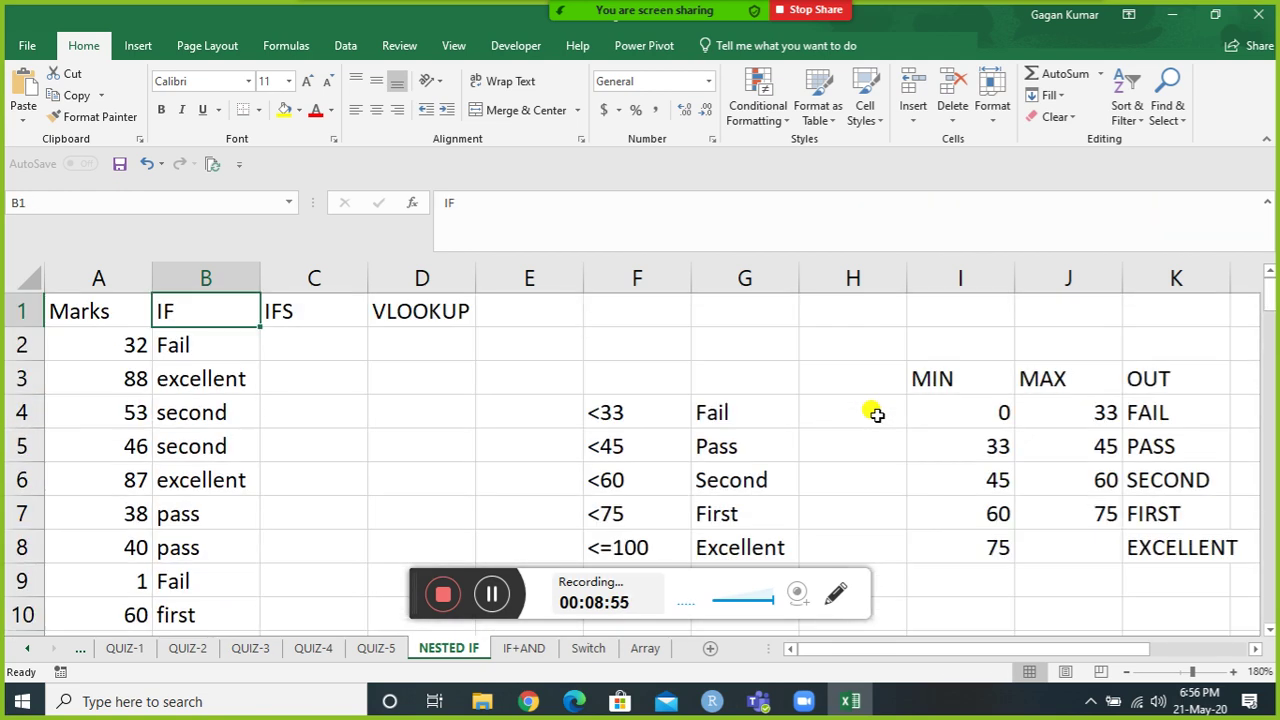
{"action": "key", "text": "Down"}
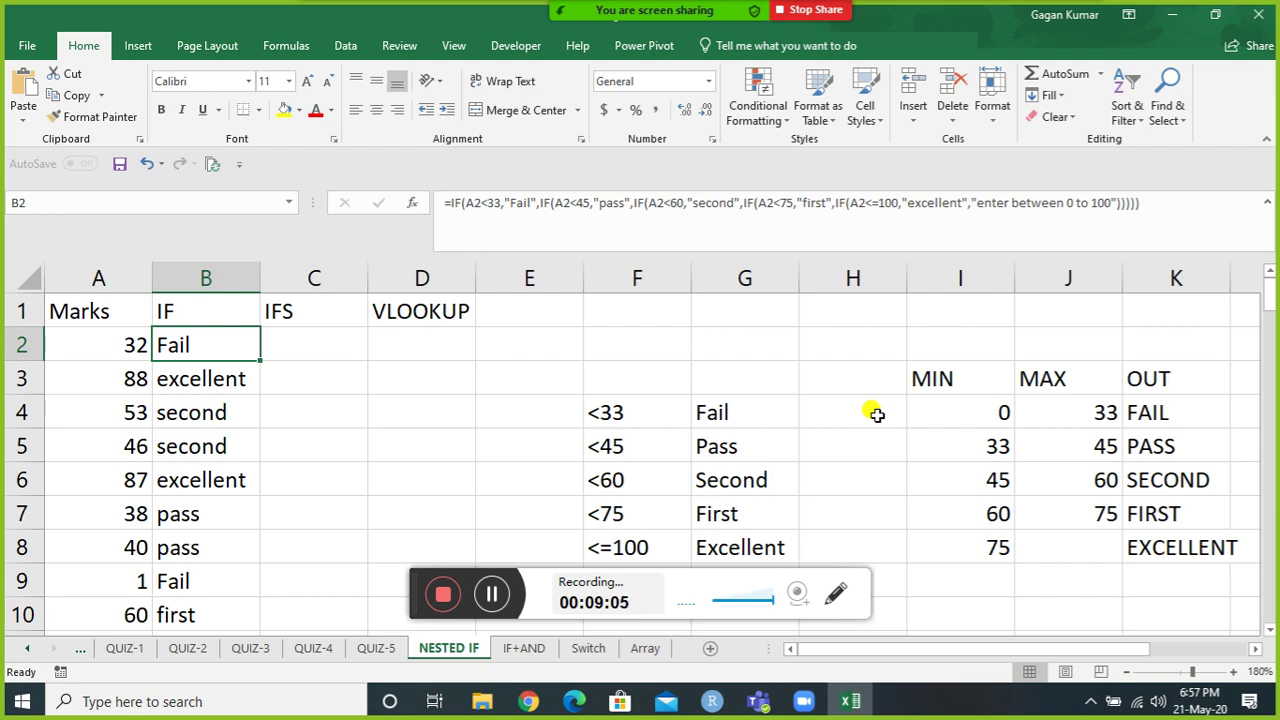
{"action": "key", "text": "Right"}
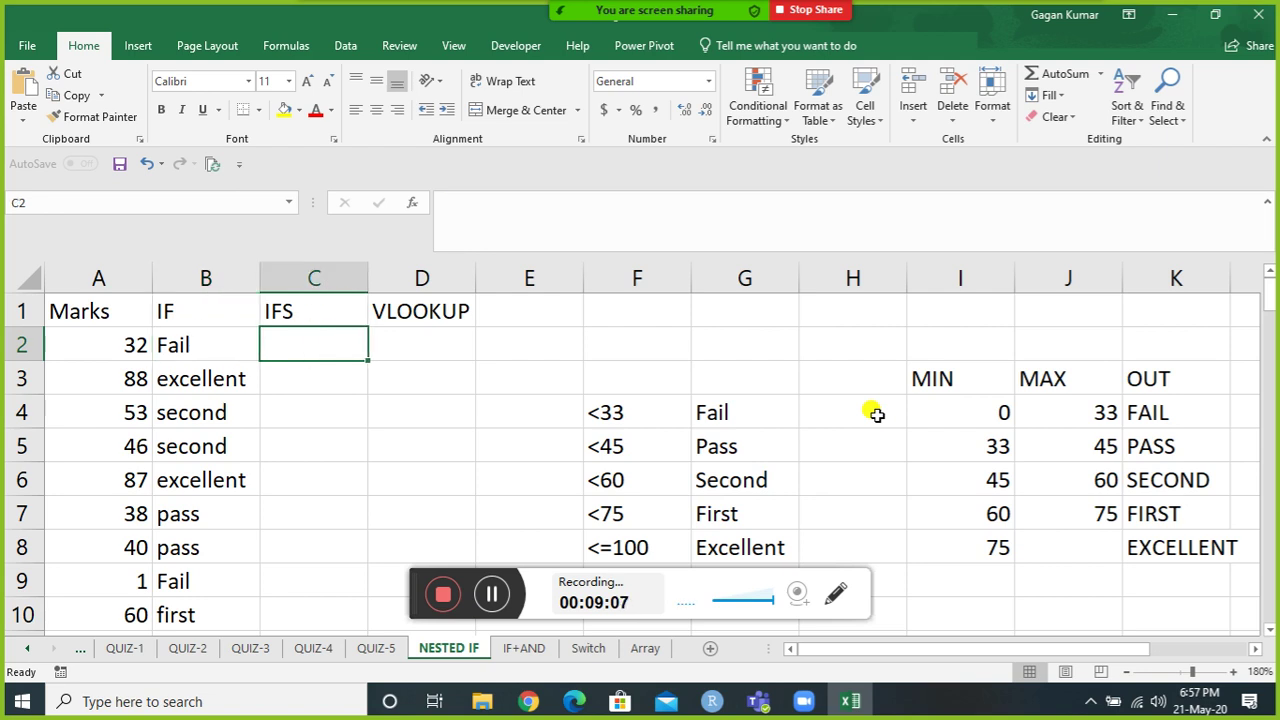
{"action": "type", "text": "=ifs"}
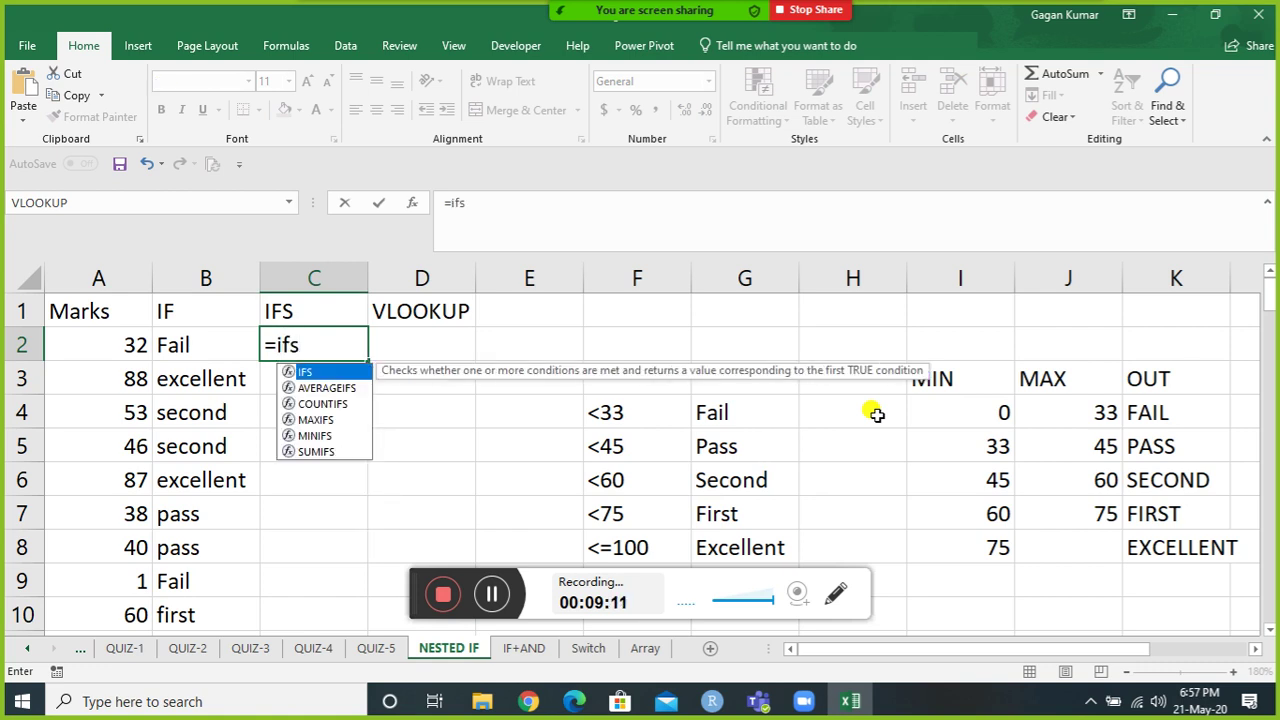
{"action": "key", "text": "Escape"}
{"action": "key", "text": "Escape"}
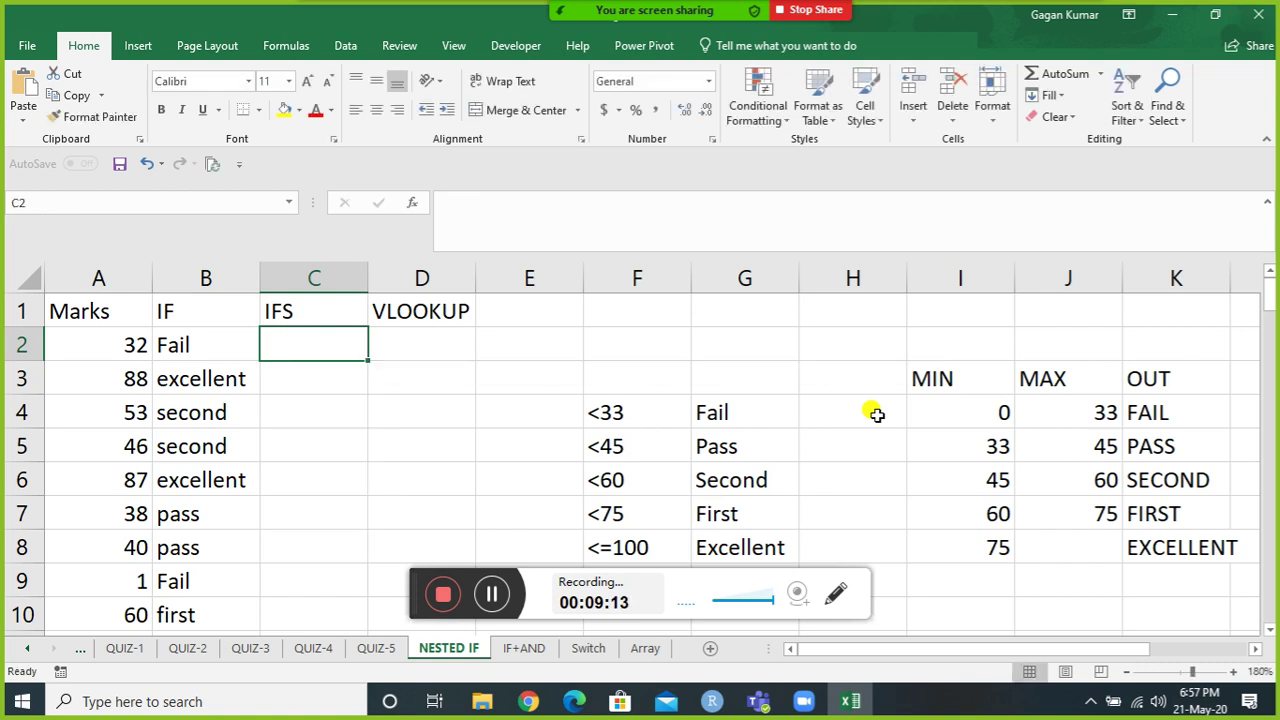
Examine the nested IF formulas in B2 and B3 for their conditions and cell references, leaving both unchanged.
{"action": "key", "text": "Left"}
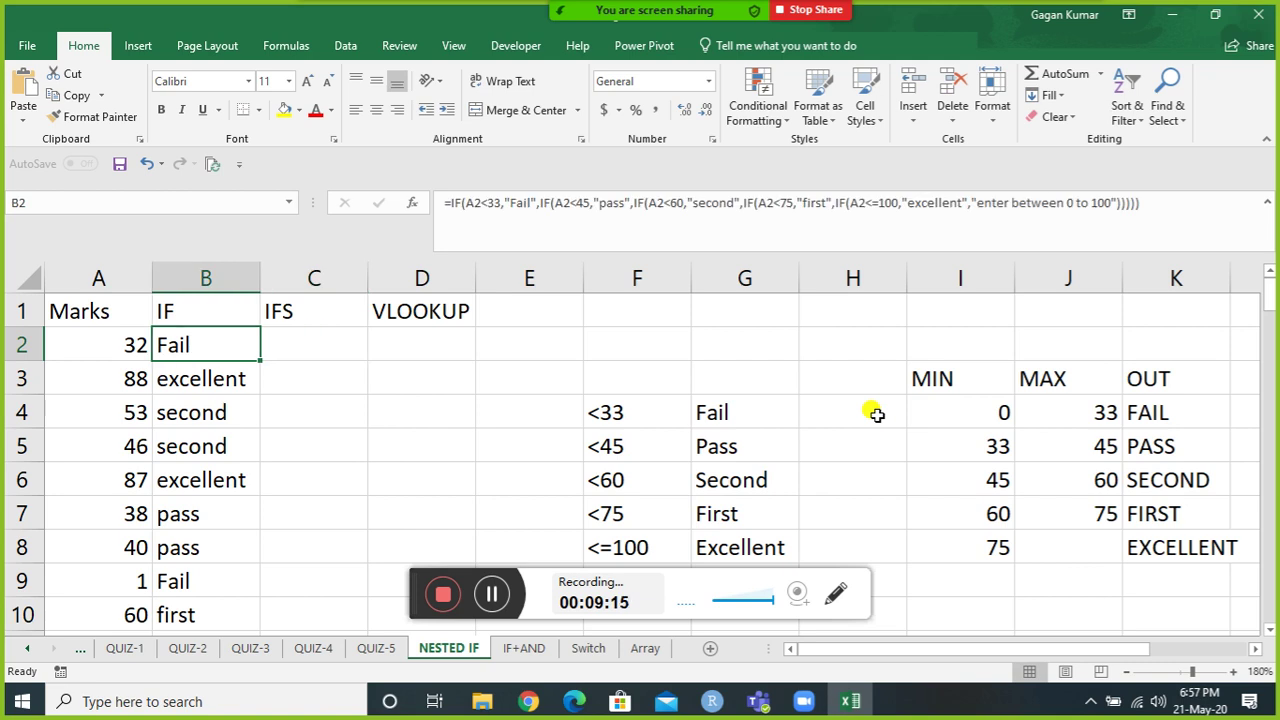
{"action": "key", "text": "F2"}
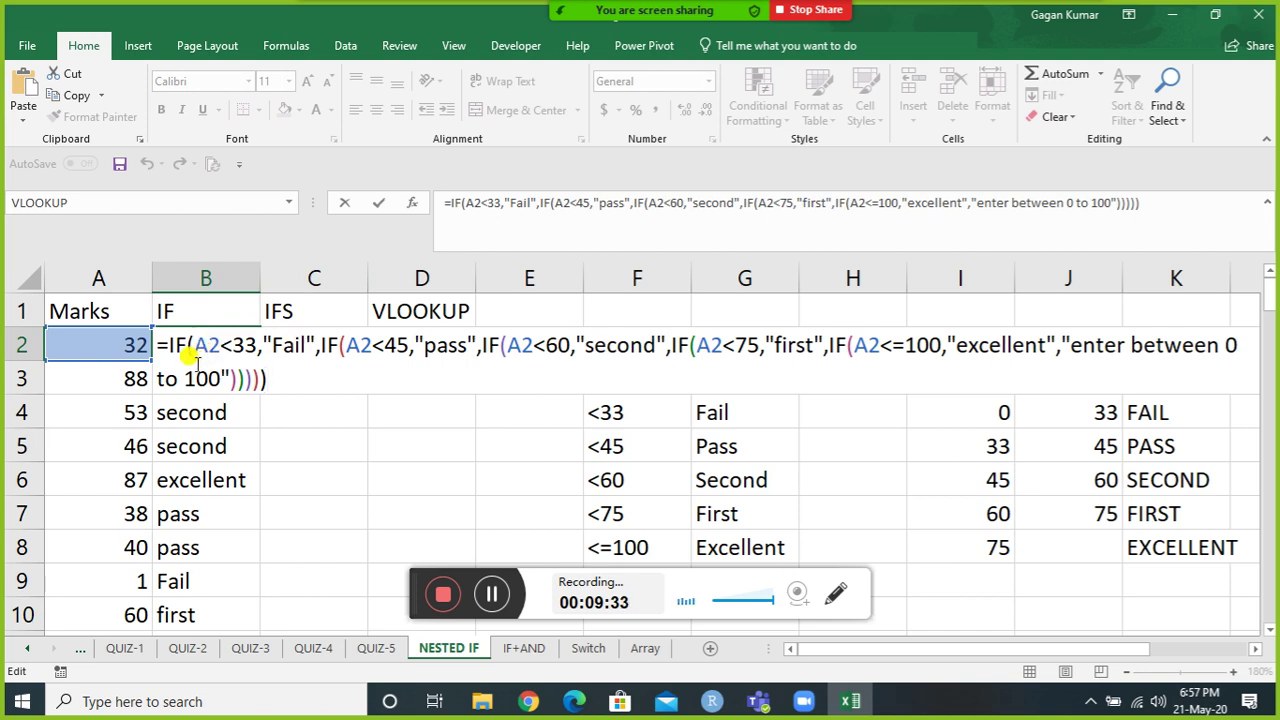
{"action": "key", "text": "ctrl+Return"}
{"action": "key", "text": "Down"}
{"action": "key", "text": "F2"}
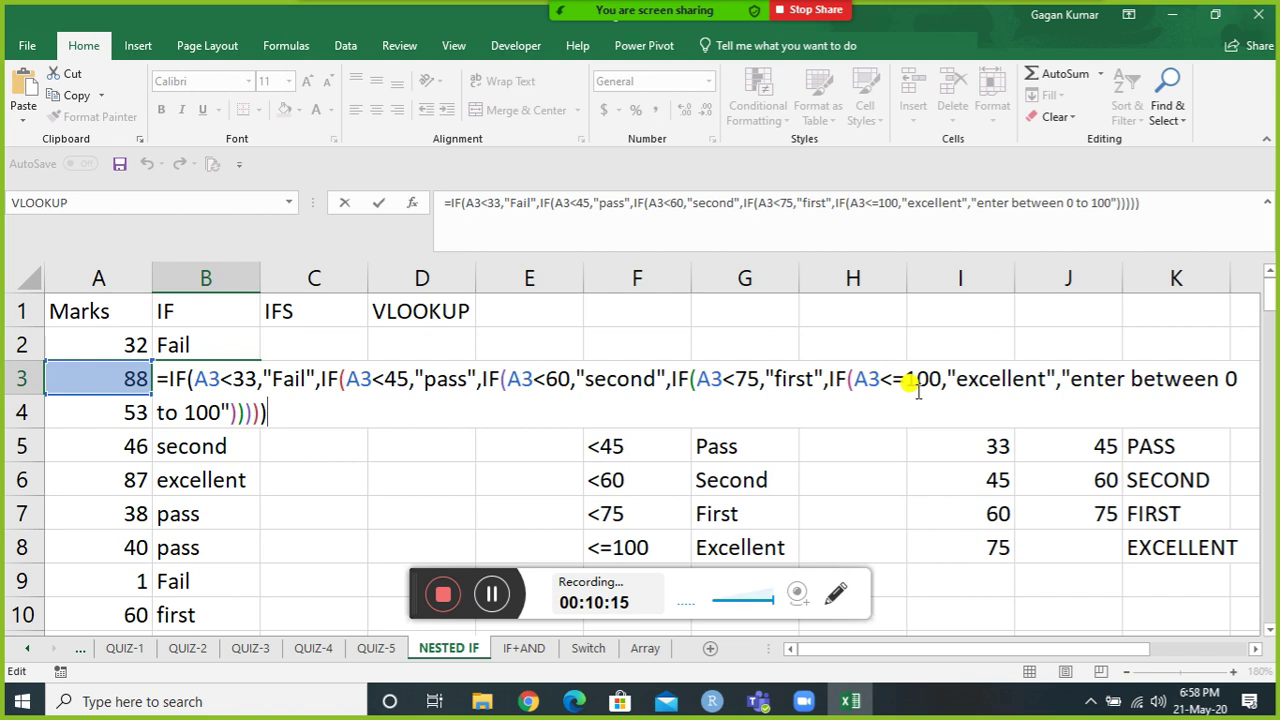
{"action": "key", "text": "Escape"}
Start an IFS formula in C2 whose first test A2<33 returns "fail".
{"action": "key", "text": "Up"}
{"action": "key", "text": "Right"}
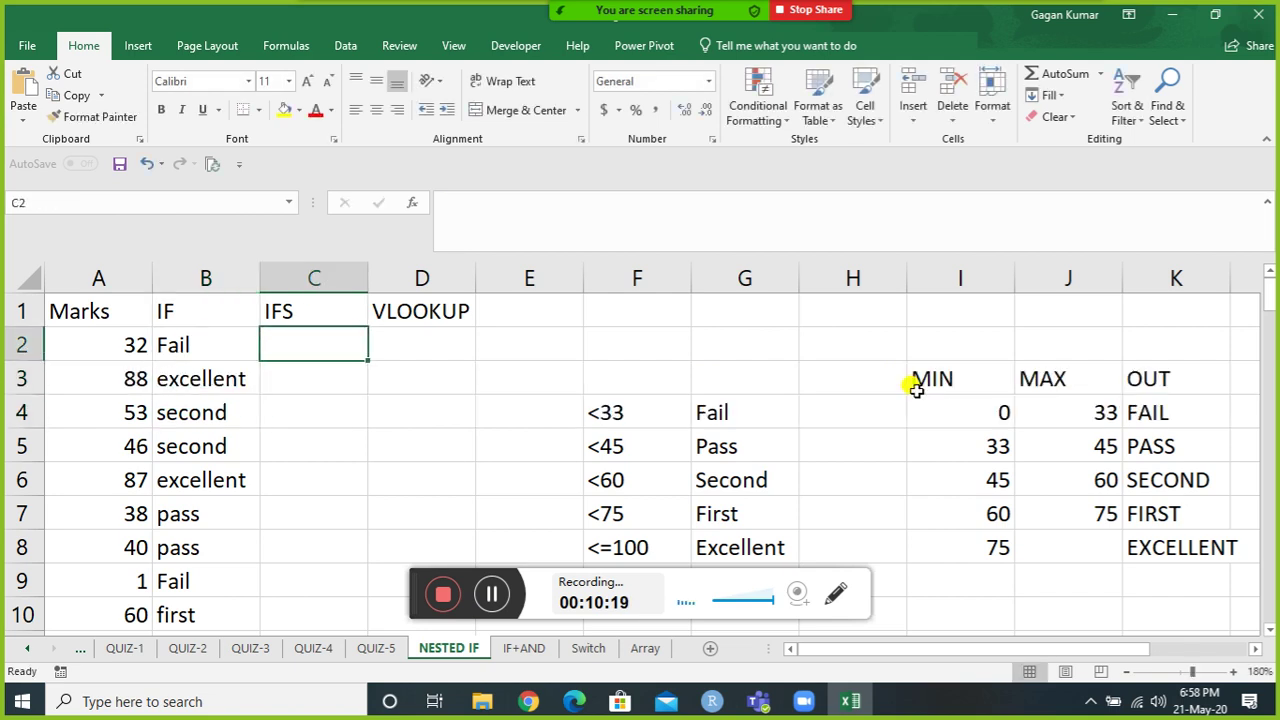
{"action": "type", "text": "=ifs("}
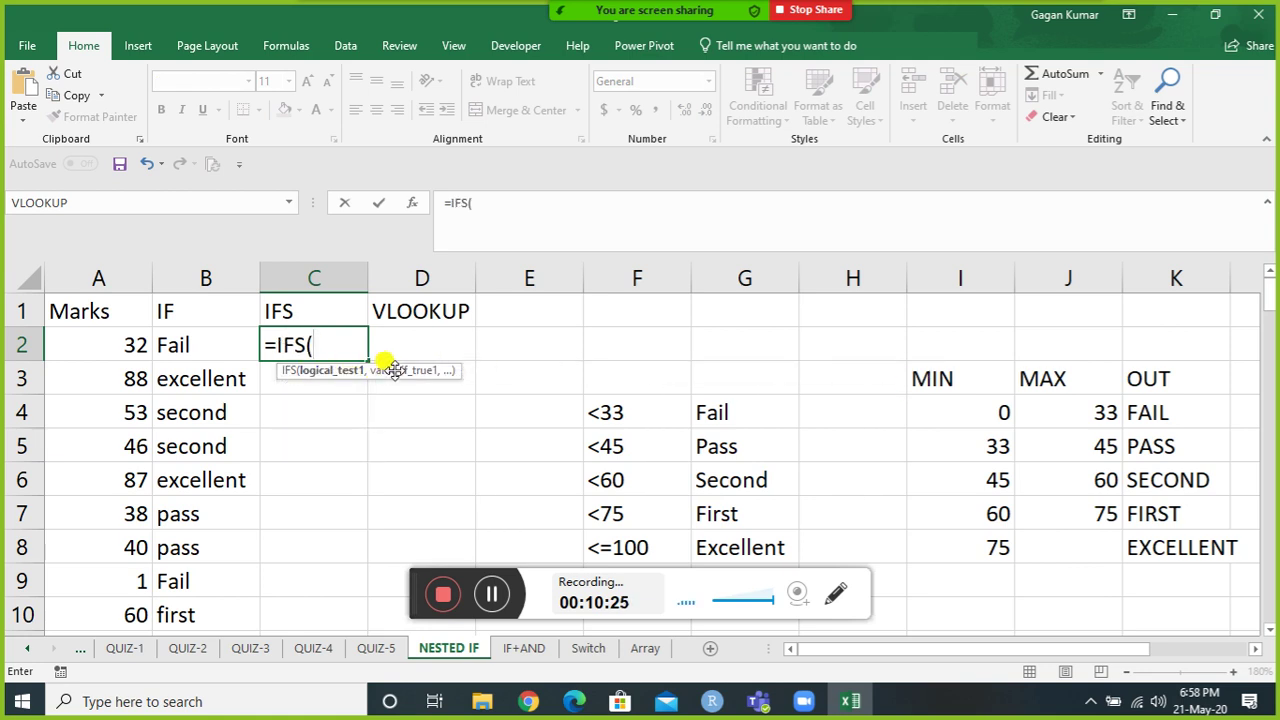
{"action": "key", "text": "Left"}
{"action": "key", "text": "Left"}
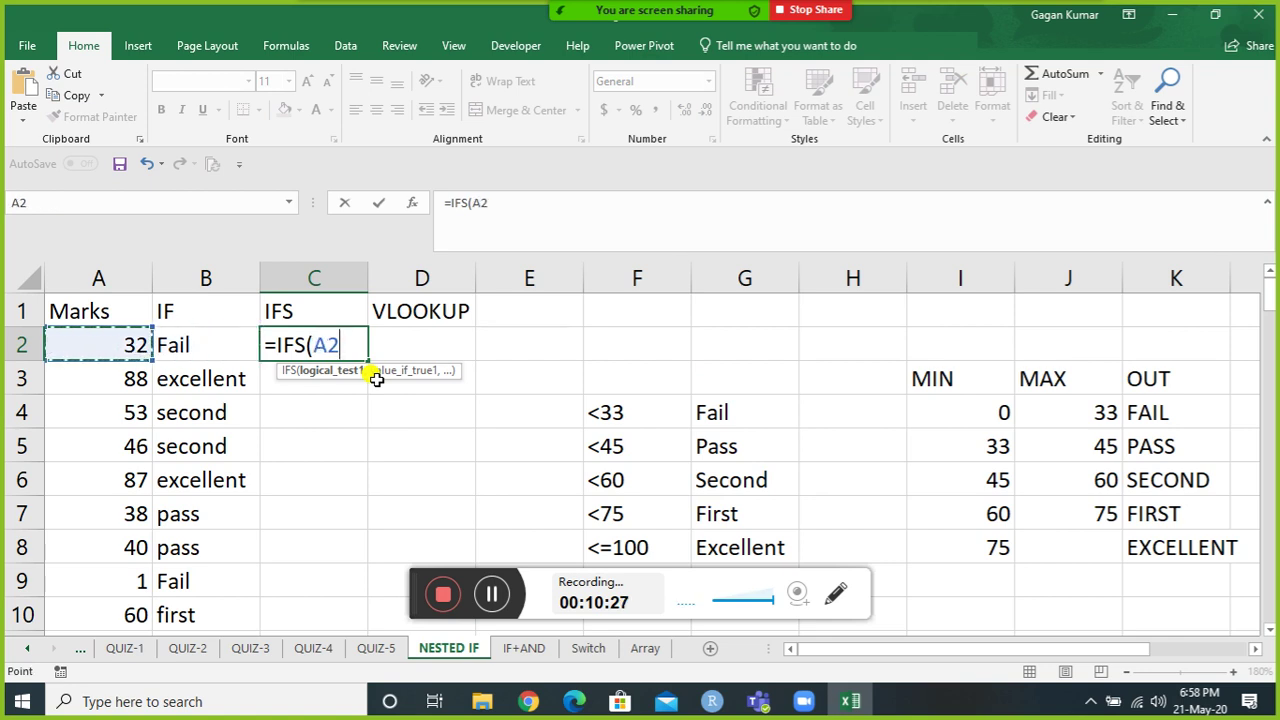
{"action": "type", "text": "<33"}
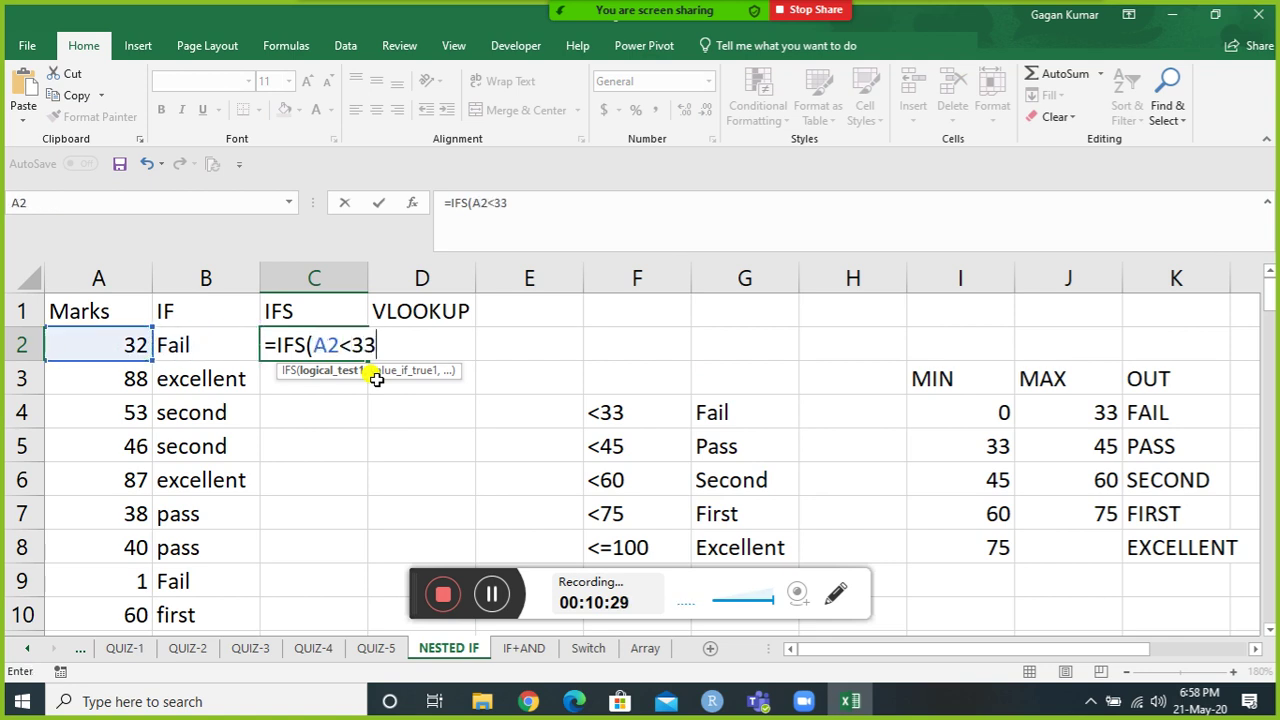
{"action": "type", "text": ",\"f"}
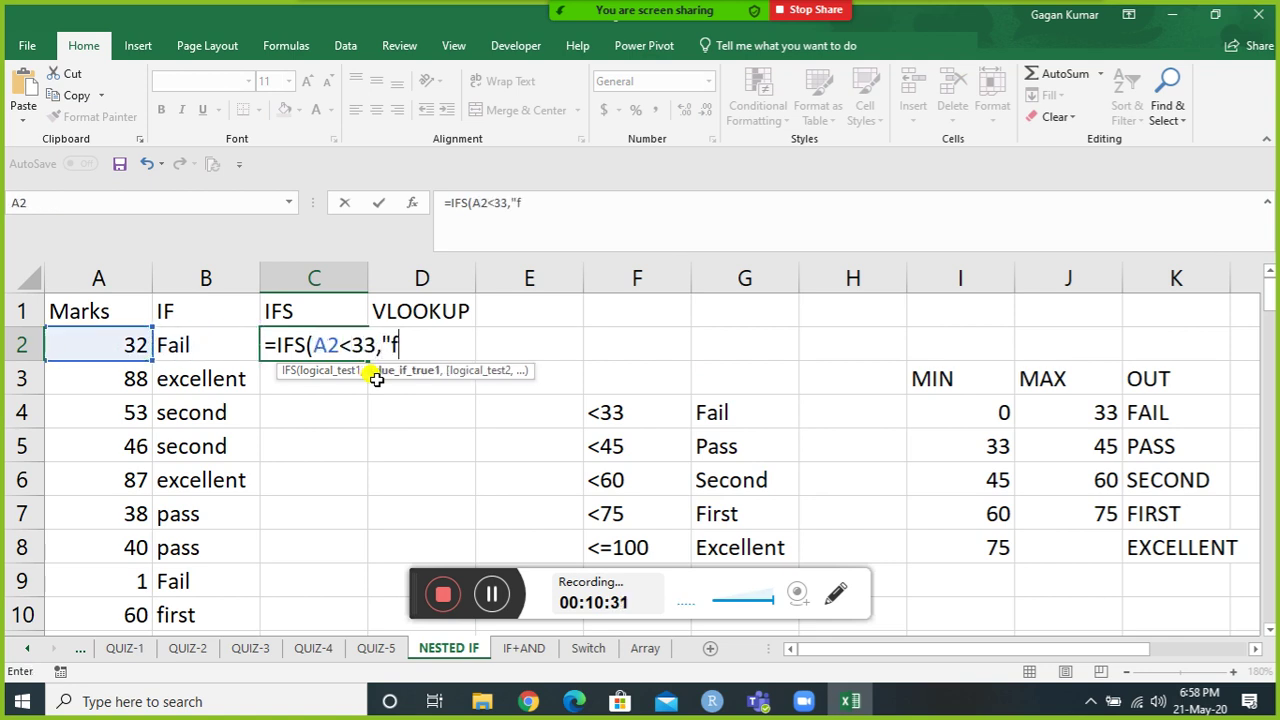
{"action": "type", "text": "ail\","}
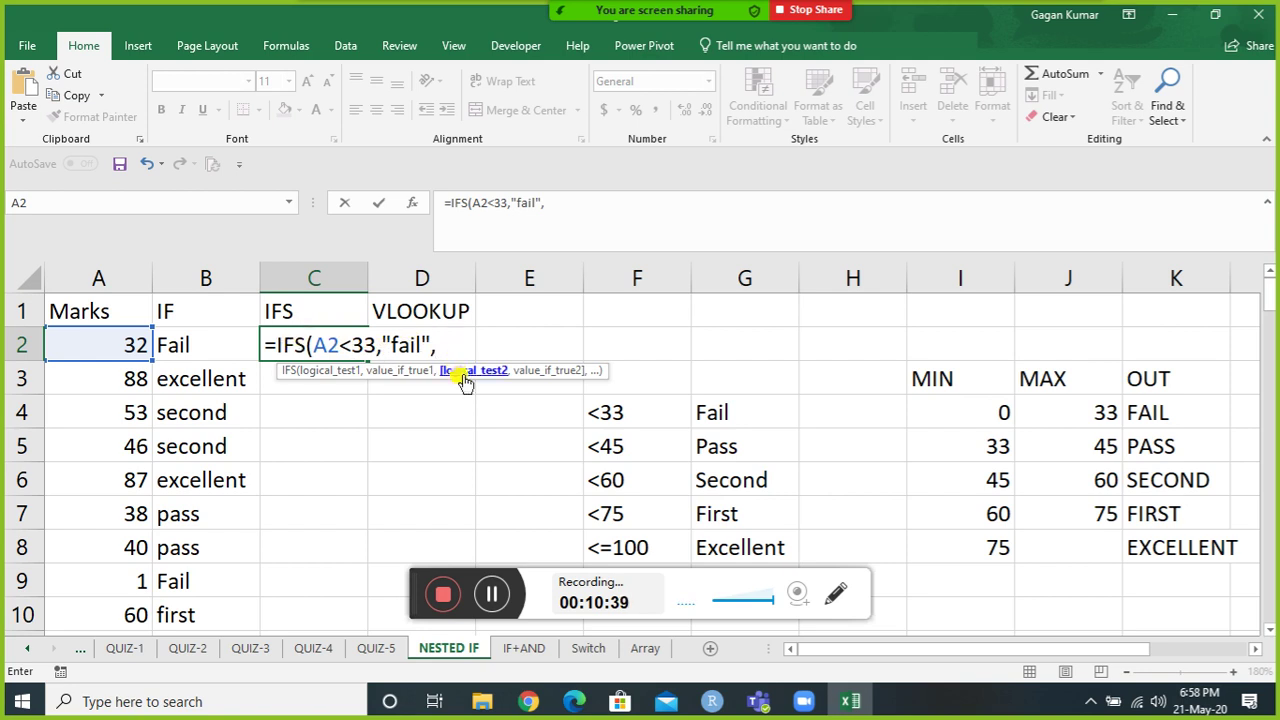
Add a second test to the C2 IFS formula returning "pass" when A2<45.
{"action": "left_click", "coordinate": [130, 344]}
{"action": "type", "text": "<"}
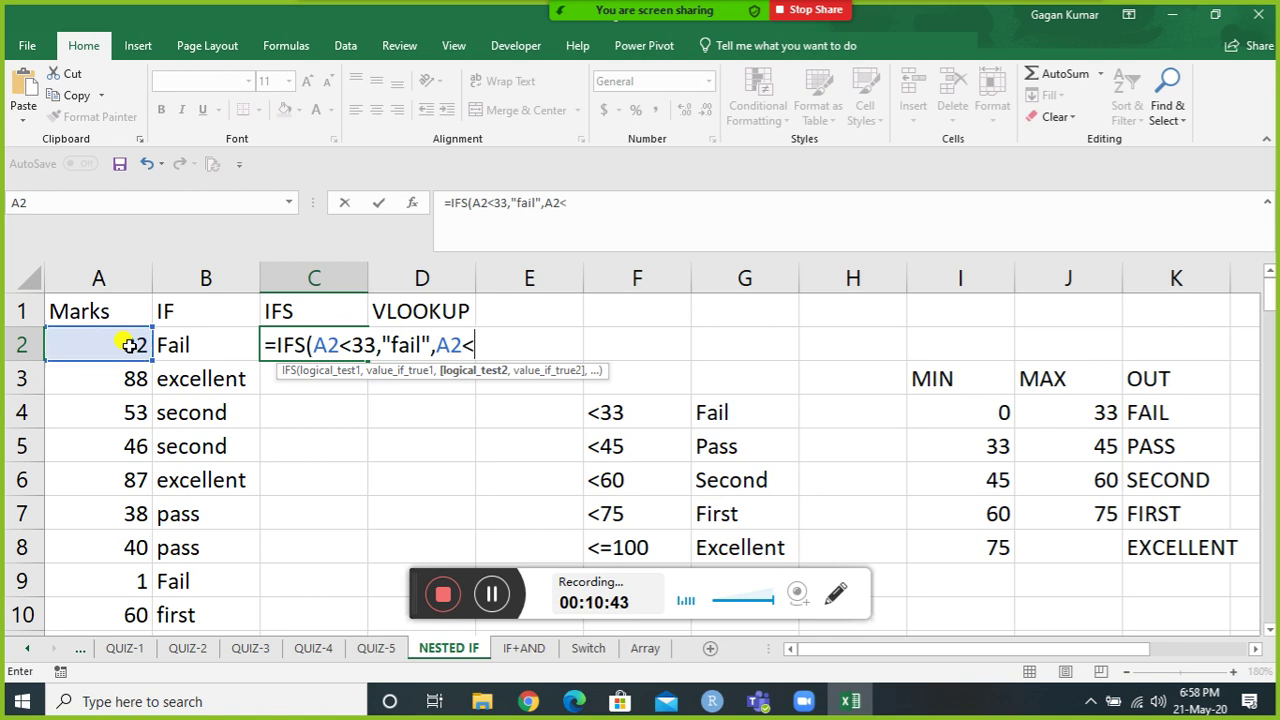
{"action": "type", "text": "45,"}
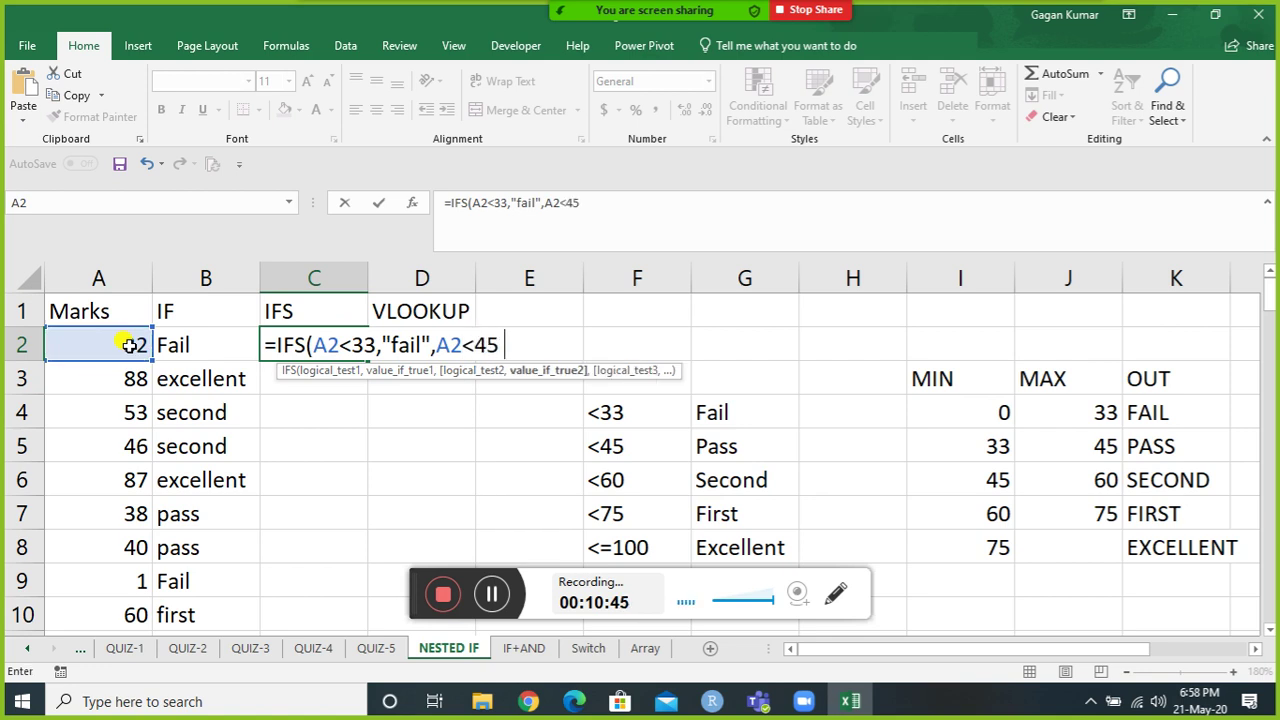
{"action": "type", "text": "\"pass\","}
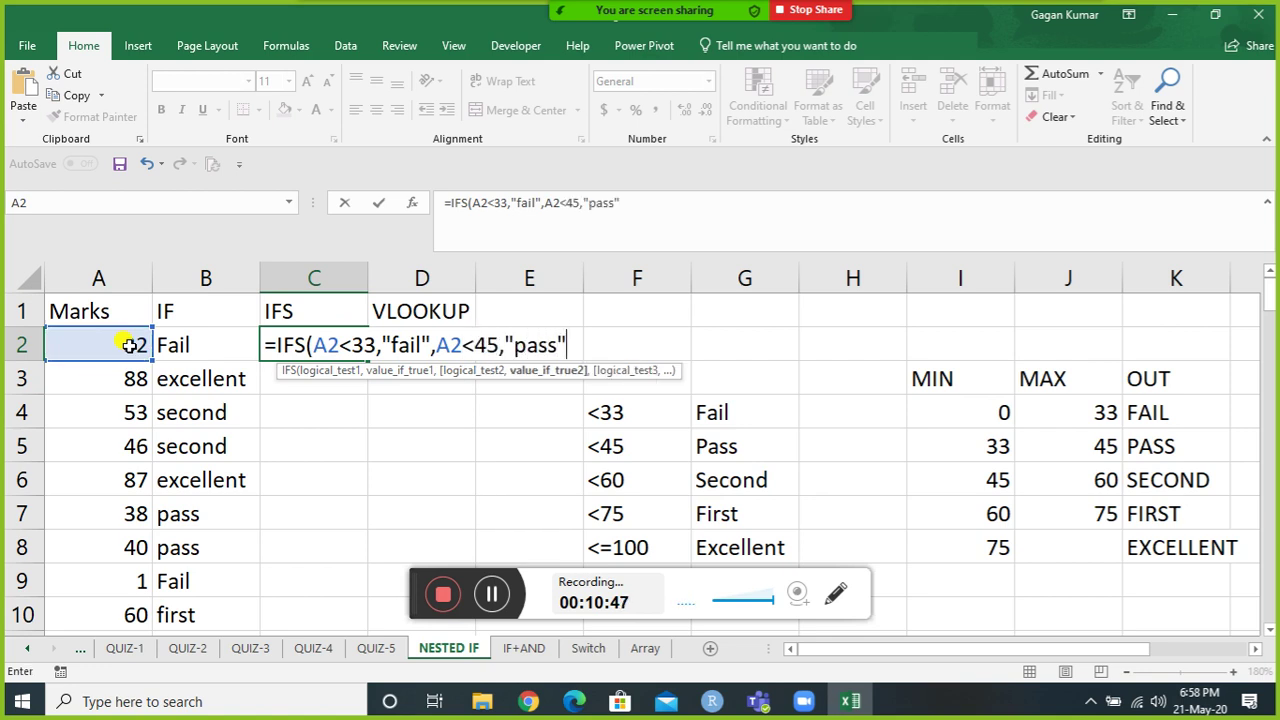
Add a third test to the C2 IFS formula returning "Second" when A2<60.
{"action": "left_click", "coordinate": [130, 345]}
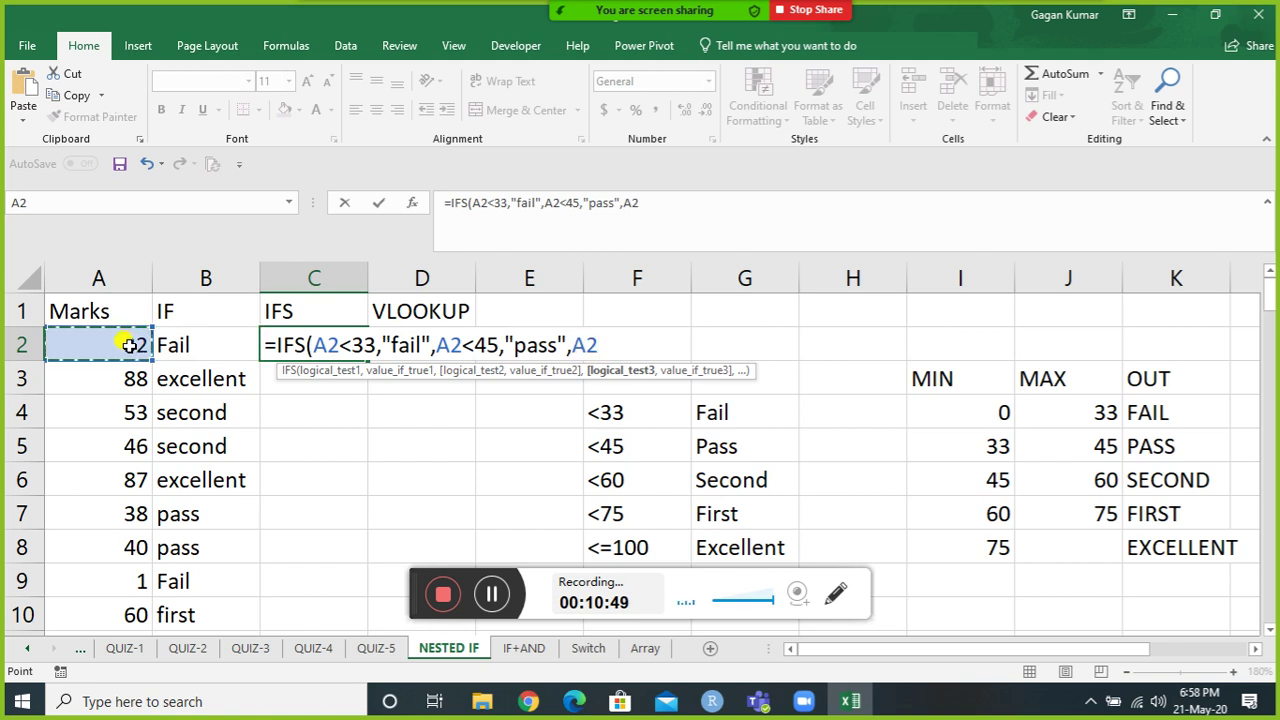
{"action": "type", "text": "<6"}
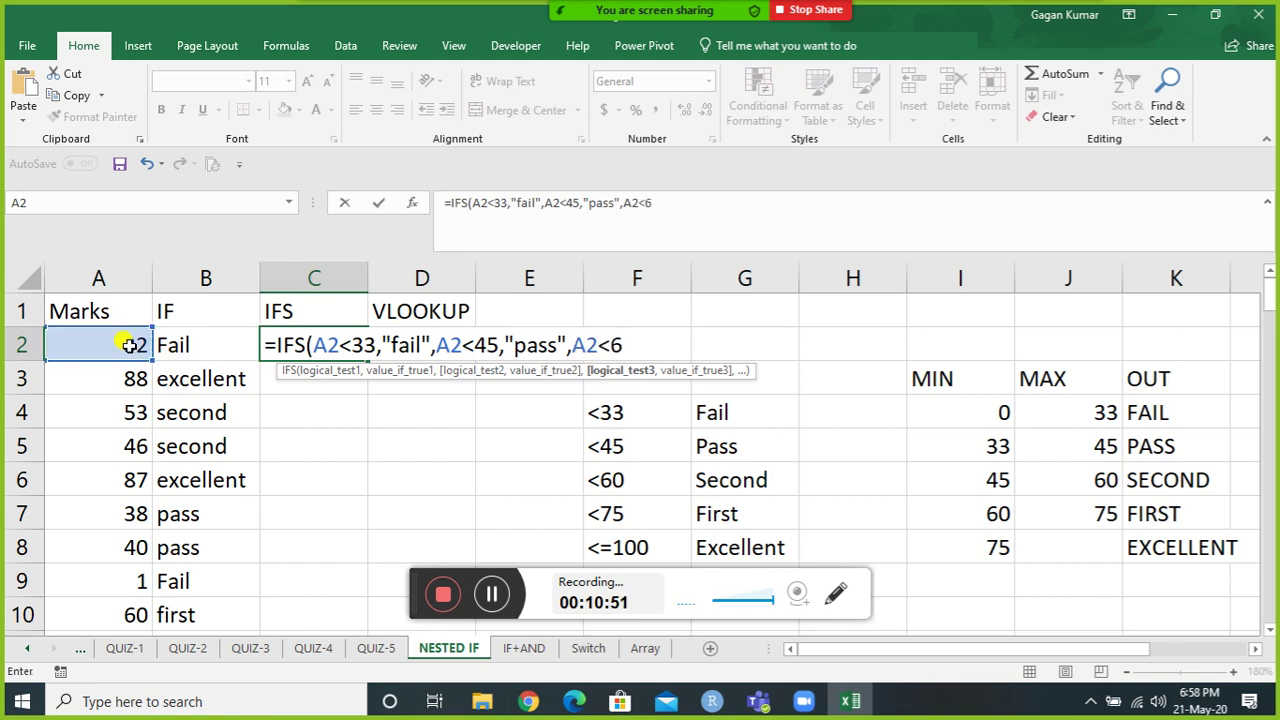
{"action": "type", "text": "0,\""}
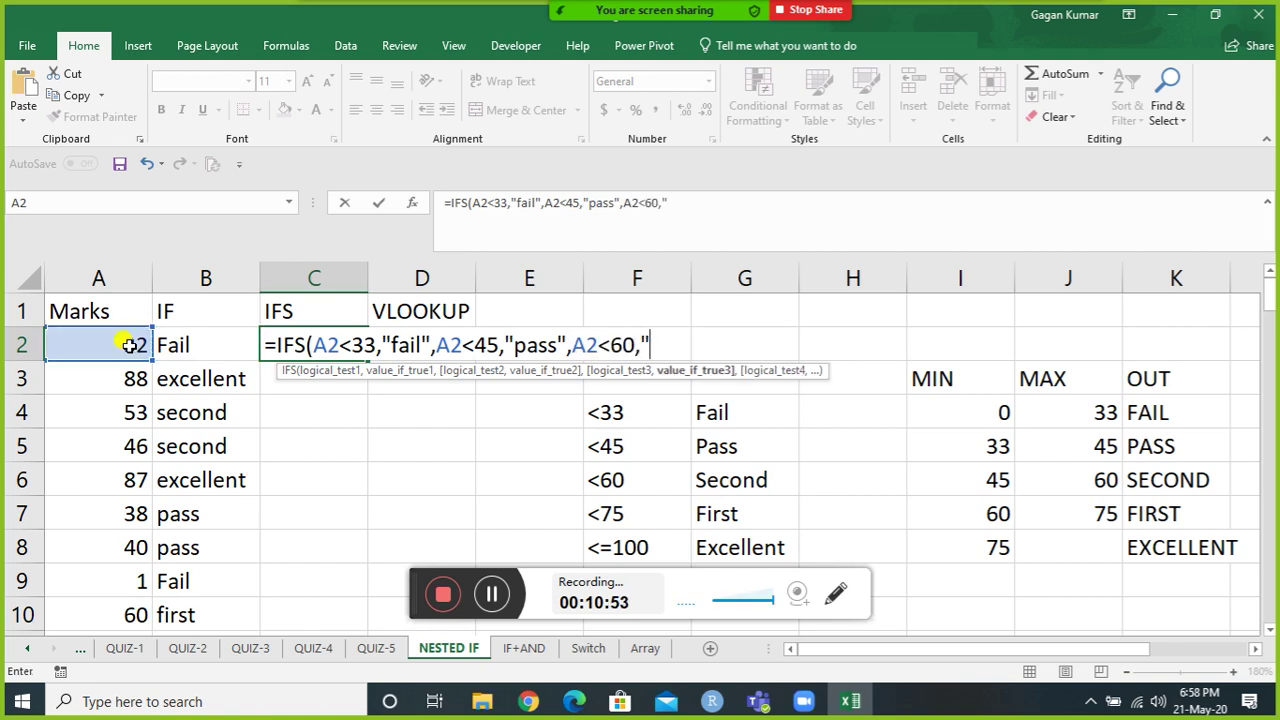
{"action": "type", "text": "Secon"}
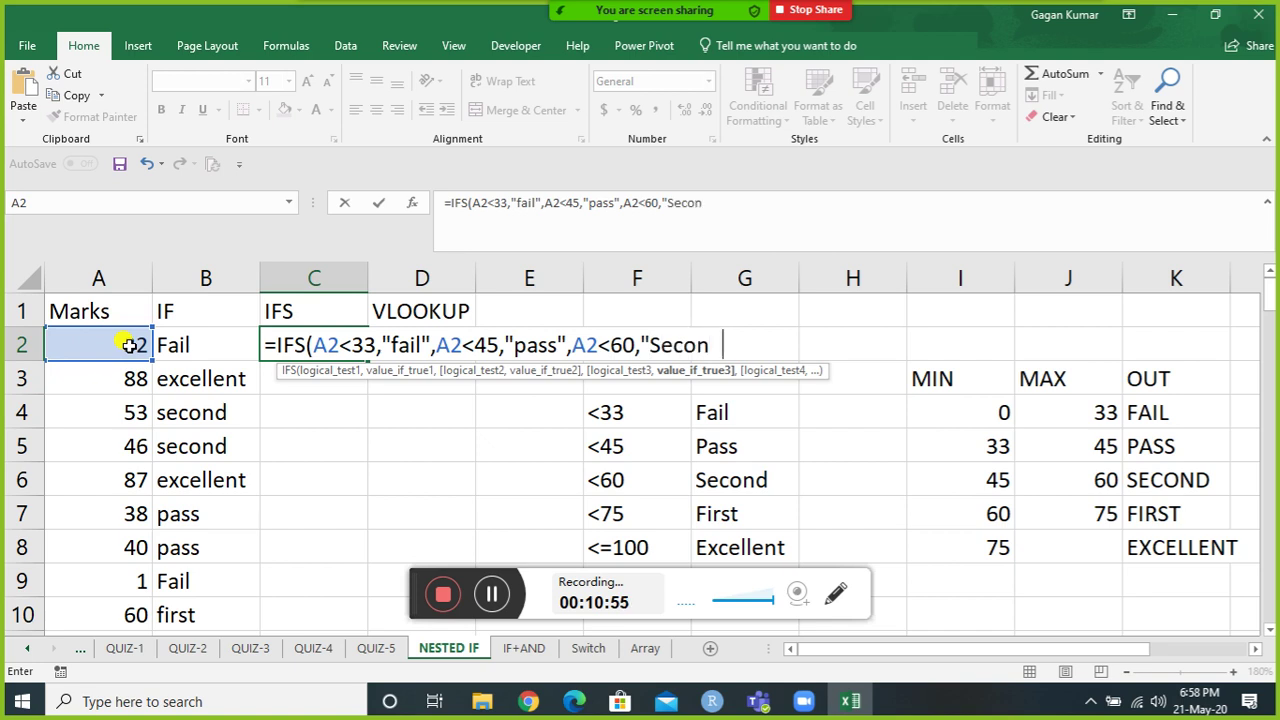
{"action": "type", "text": "d\","}
Add a fourth test to the C2 IFS formula returning "first" when A2<75.
{"action": "left_click", "coordinate": [130, 345]}
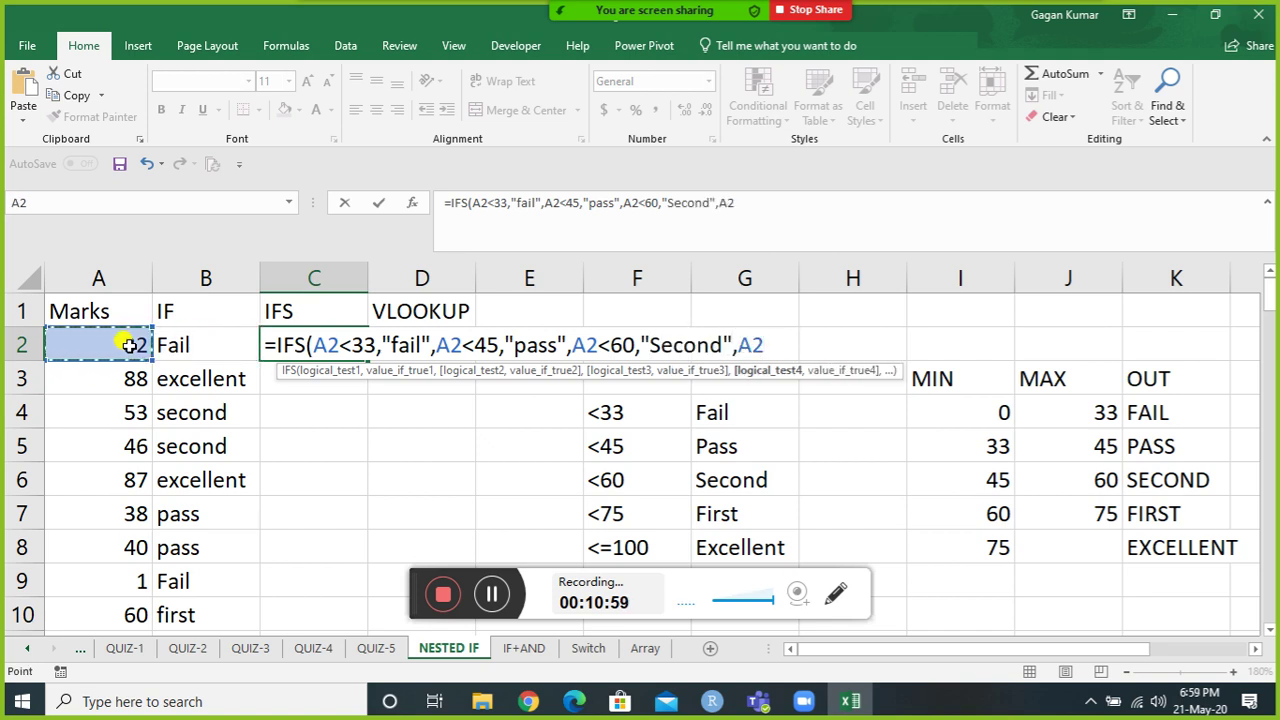
{"action": "type", "text": "<"}
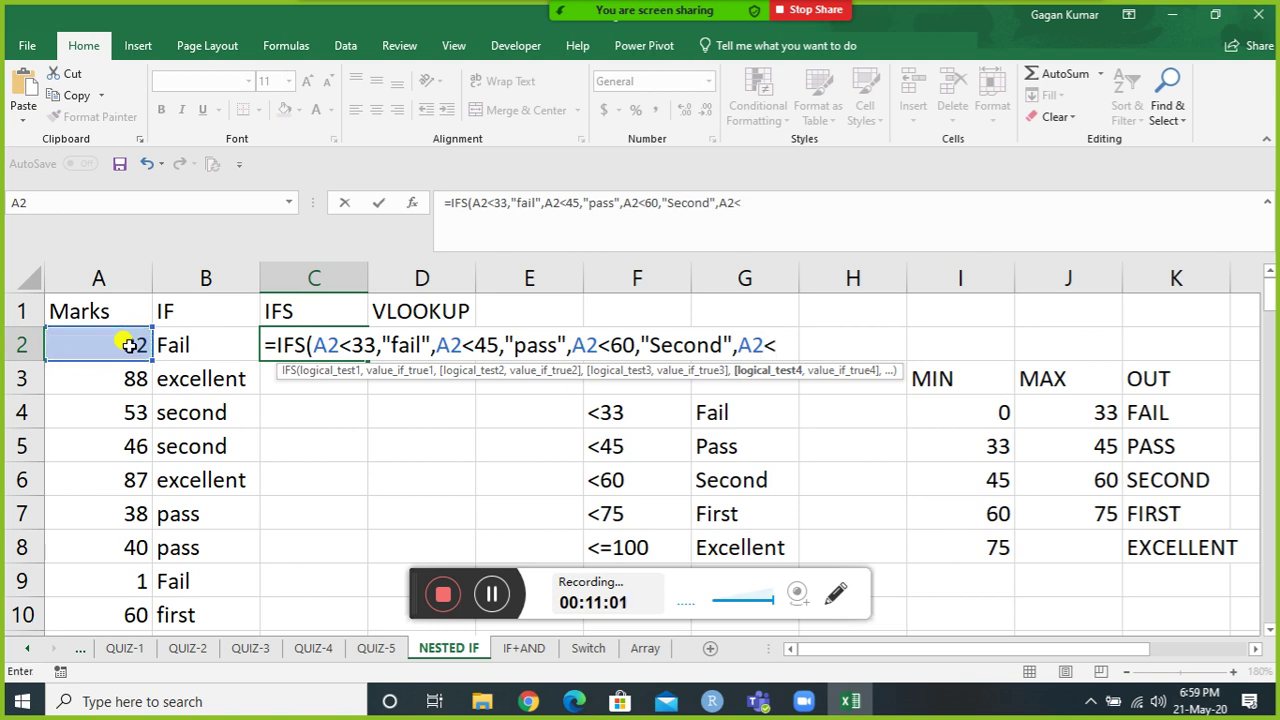
{"action": "type", "text": "75"}
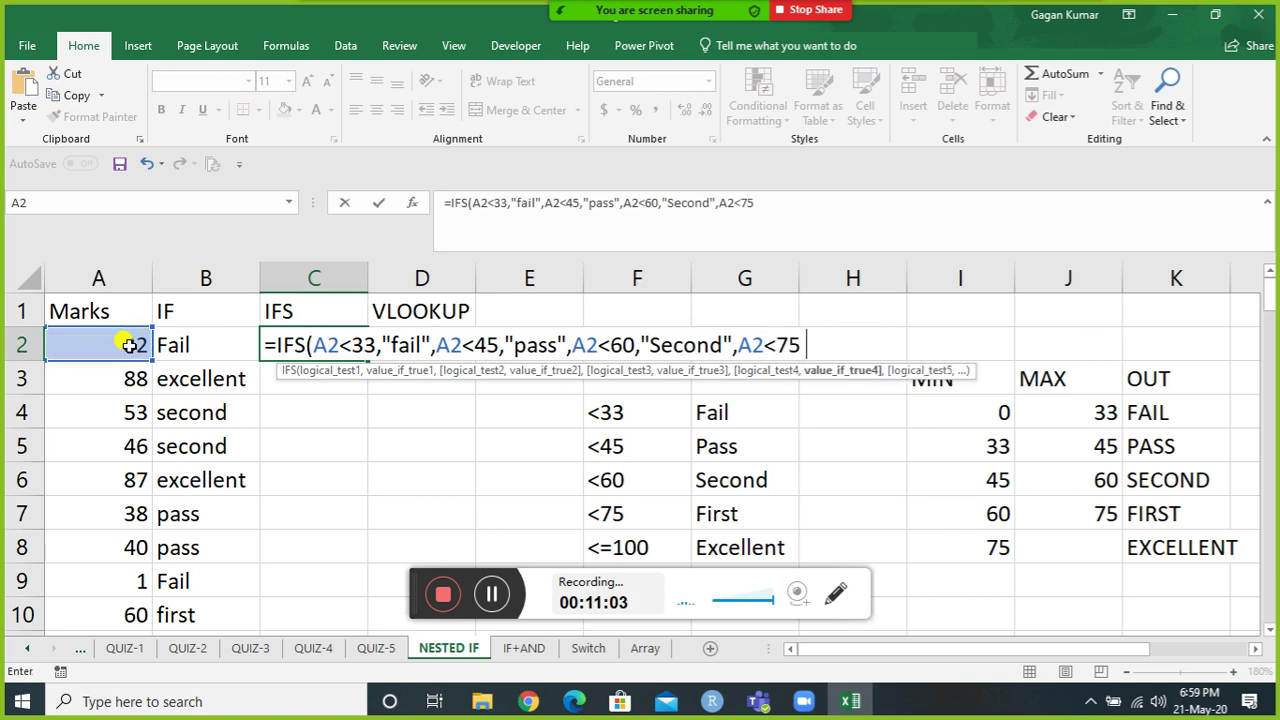
{"action": "type", "text": ",\"first\","}
Add a fifth test returning "excellent" when A2<=100, close the IFS formula, review its arguments and commit it in C2.
{"action": "left_click", "coordinate": [130, 345]}
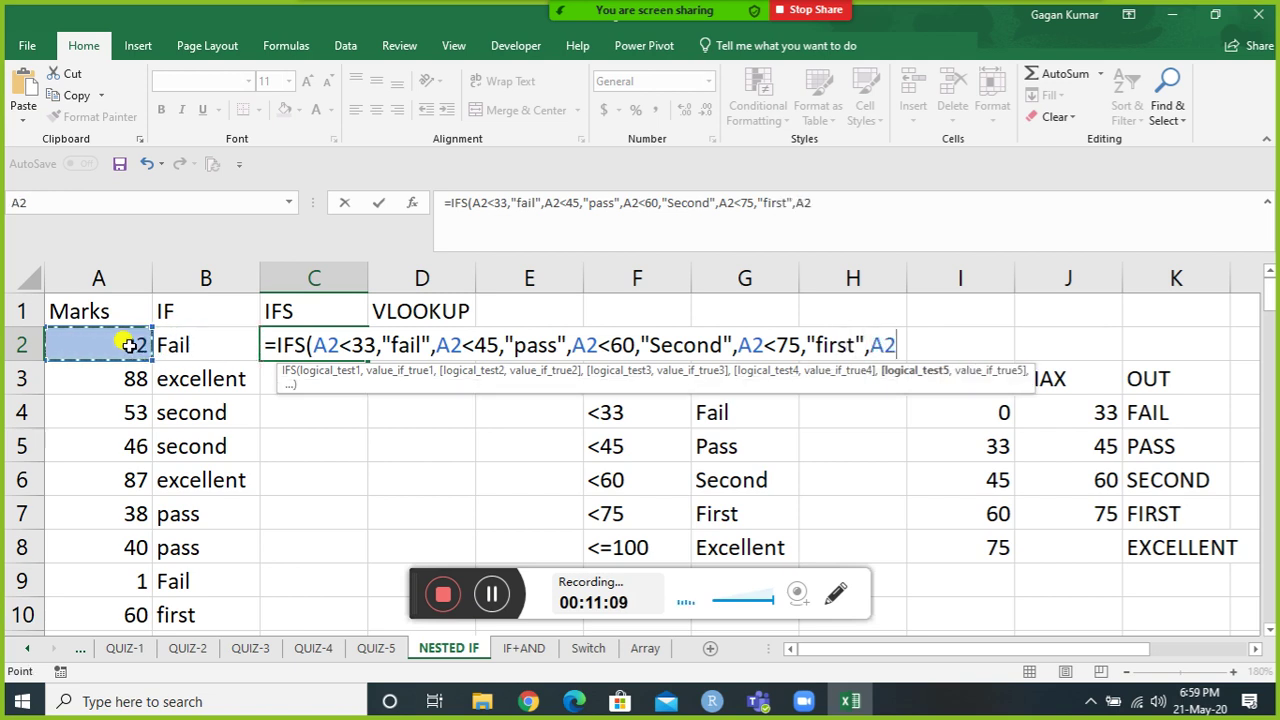
{"action": "type", "text": "<="}
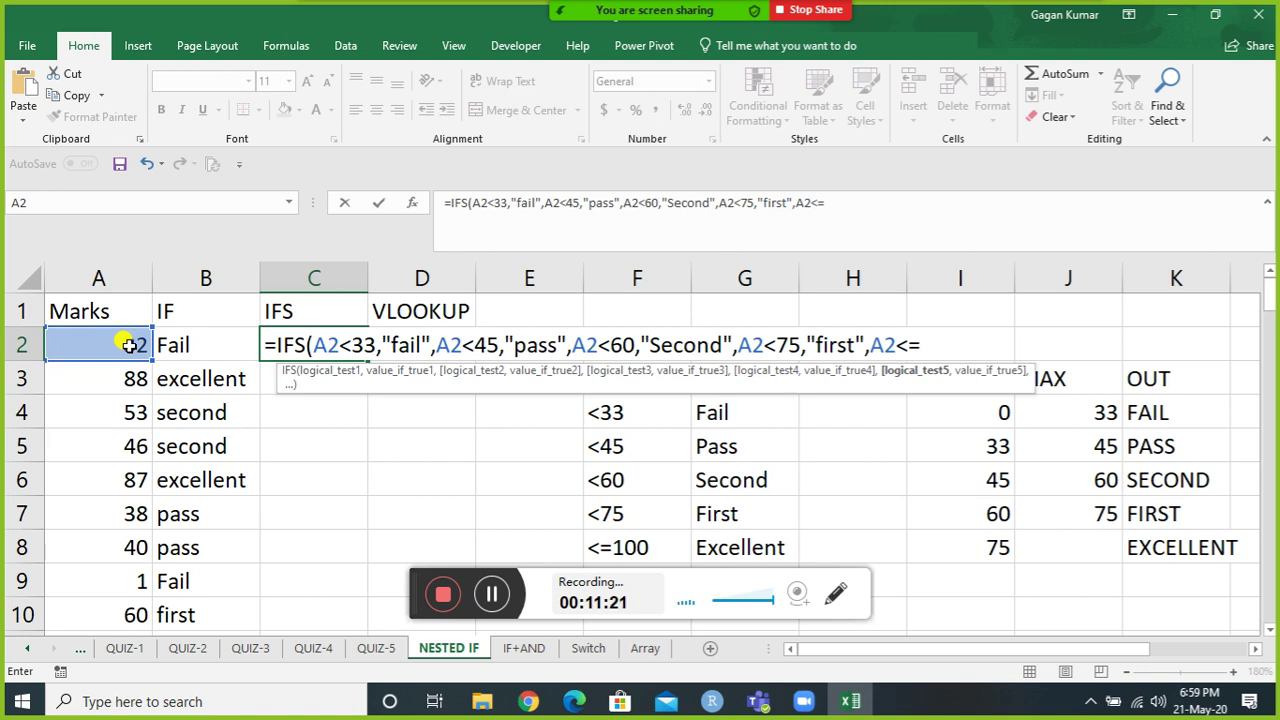
{"action": "type", "text": "100,\"exc"}
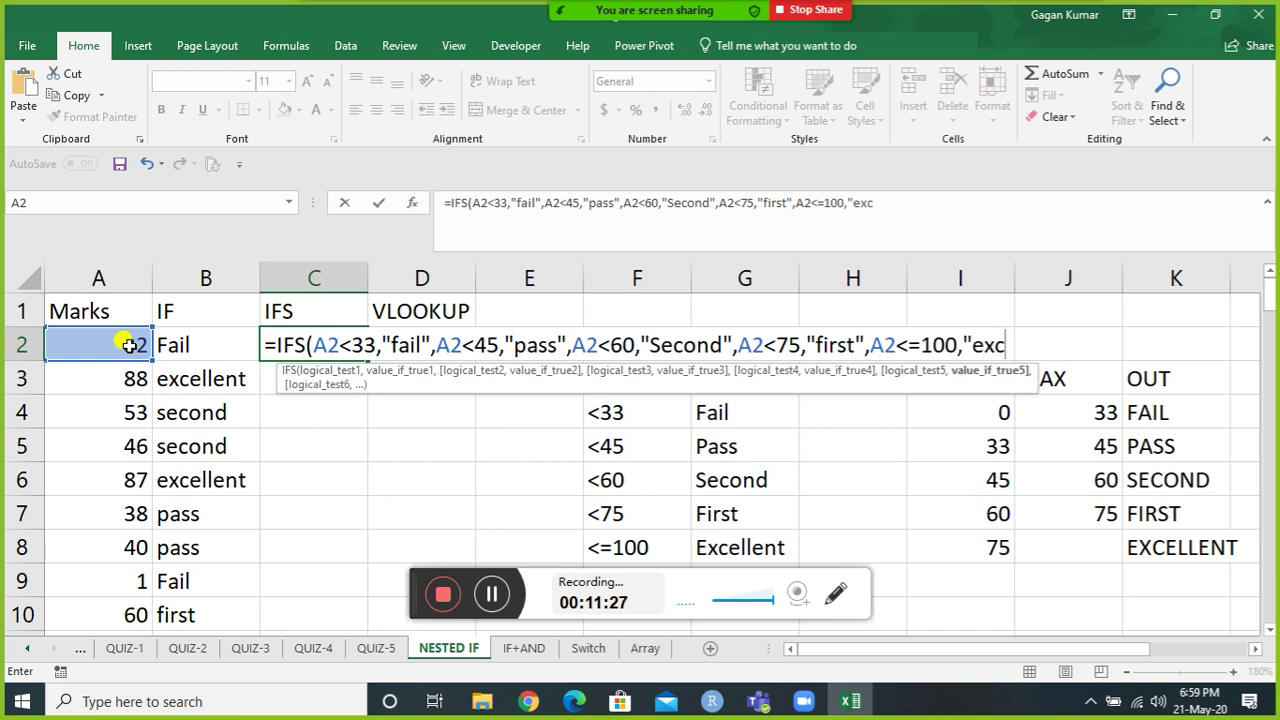
{"action": "type", "text": "ellent\""}
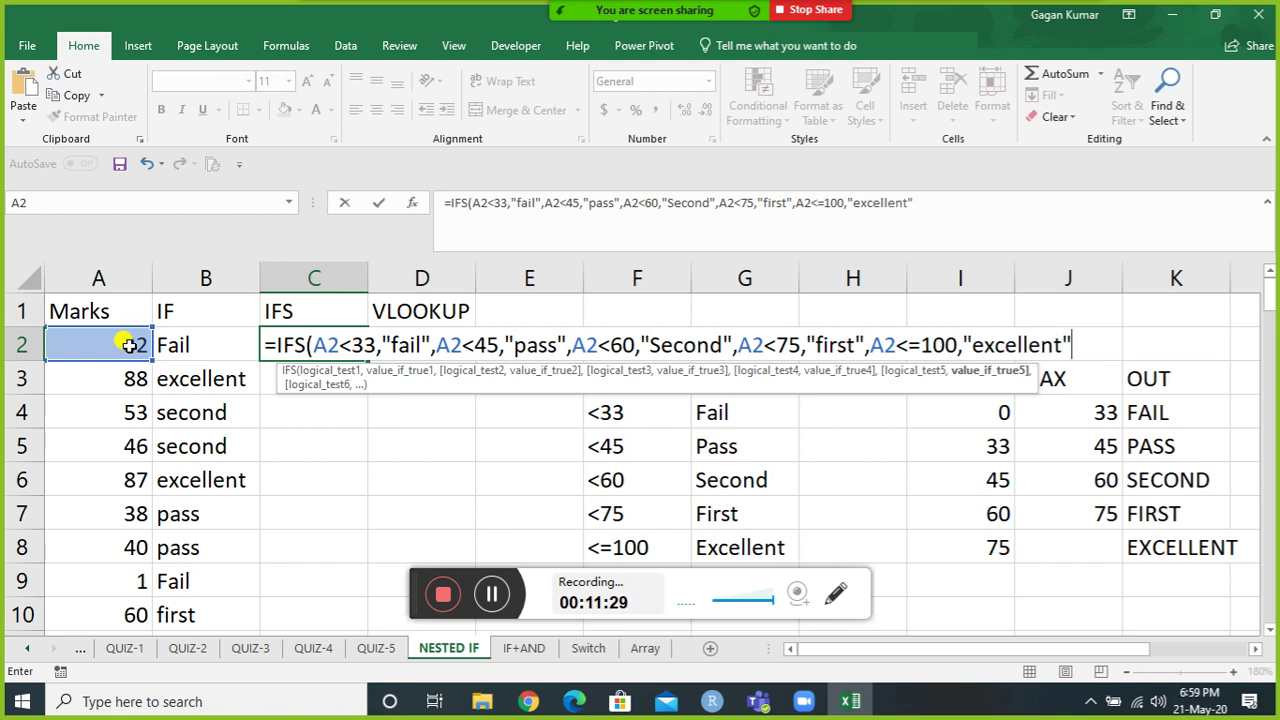
{"action": "type", "text": ")"}
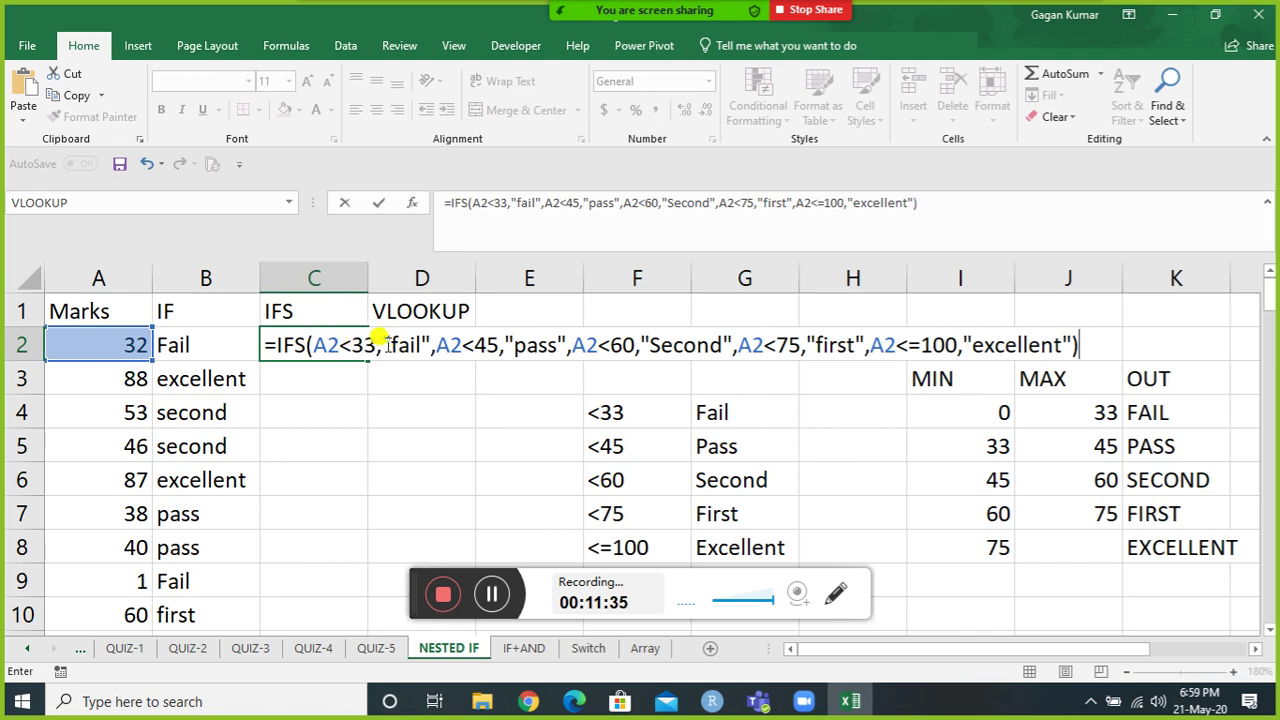
{"action": "left_click", "coordinate": [443, 338]}
{"action": "left_click", "coordinate": [458, 340]}
{"action": "left_click", "coordinate": [572, 343]}
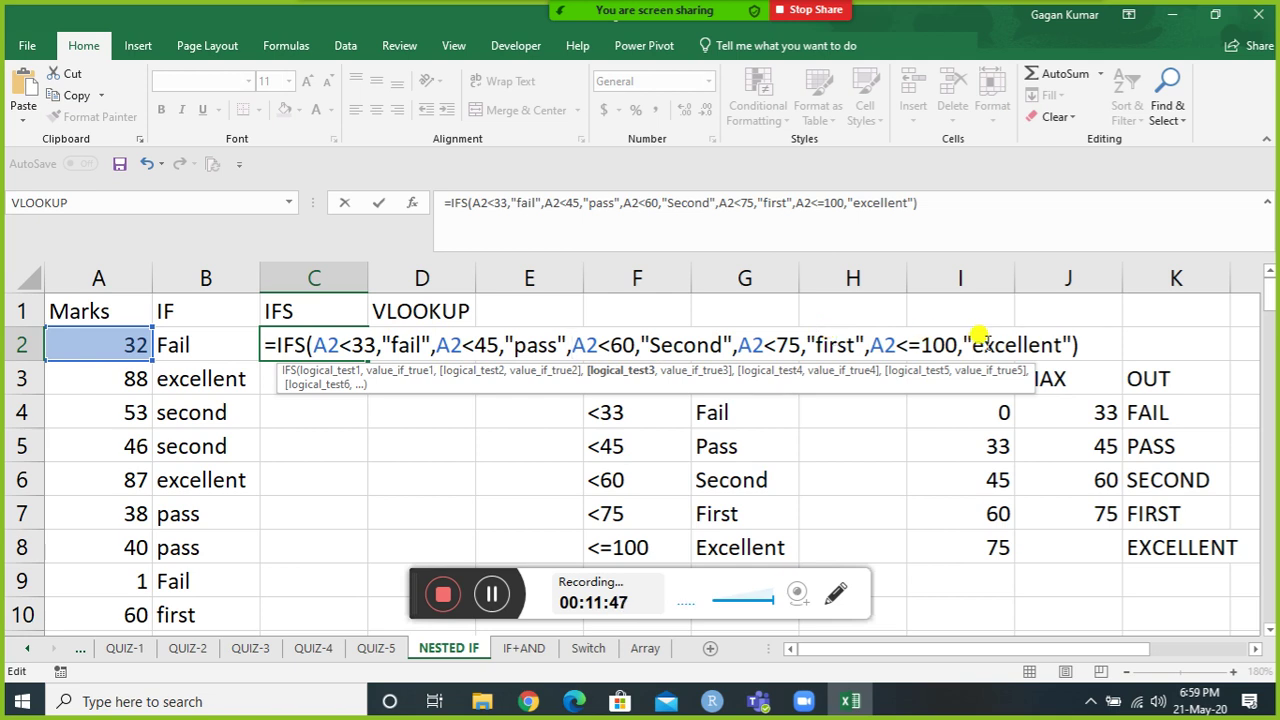
{"action": "key", "text": "Return"}
Fill the IFS formula from C2 down column C to the last row of marks.
{"action": "key", "text": "Left"}
{"action": "key", "text": "ctrl+Down"}
{"action": "key", "text": "Right"}
{"action": "key", "text": "ctrl+shift+Up"}
{"action": "key", "text": "ctrl+d"}
{"action": "key", "text": "ctrl+Up"}
{"action": "key", "text": "Down"}
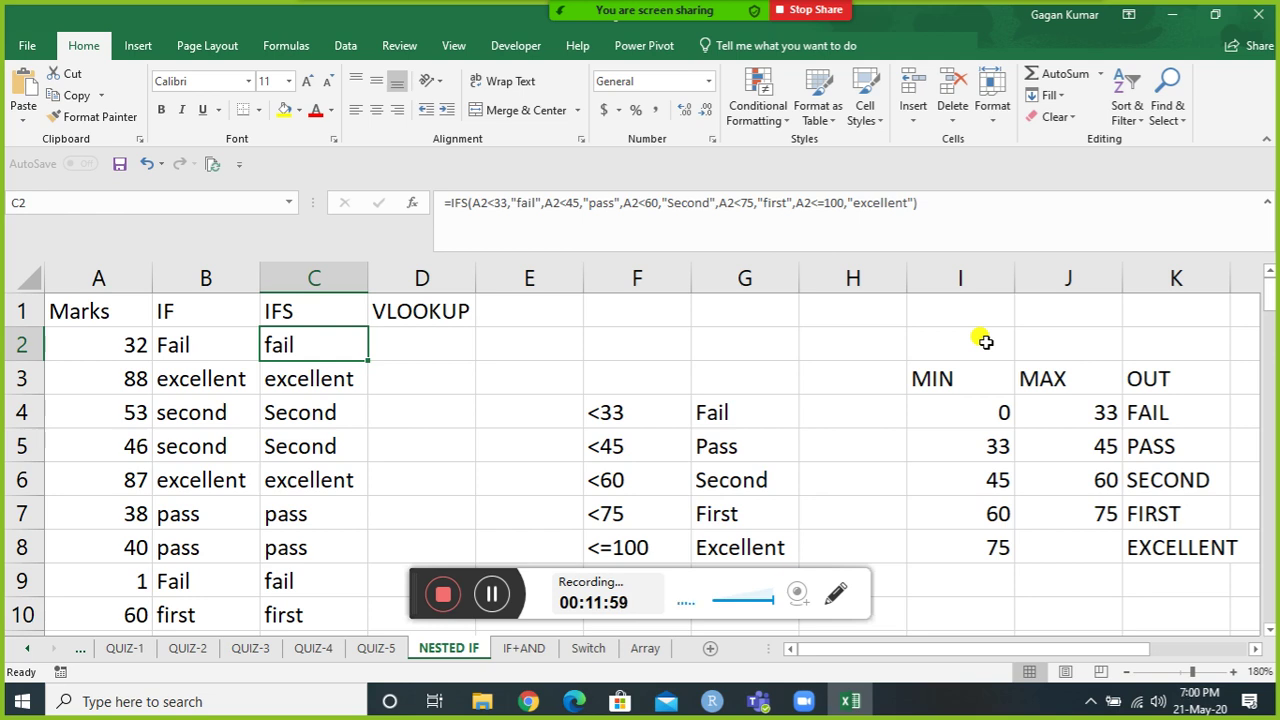
Examine the lower limits in the MIN column of the lookup table, from the header to the last row.
{"action": "key", "text": "Right"}
{"action": "key", "text": "Right"}
{"action": "key", "text": "Right"}
{"action": "key", "text": "Right"}
{"action": "key", "text": "Right"}
{"action": "key", "text": "Right"}
{"action": "key", "text": "Down"}
{"action": "key", "text": "Down"}
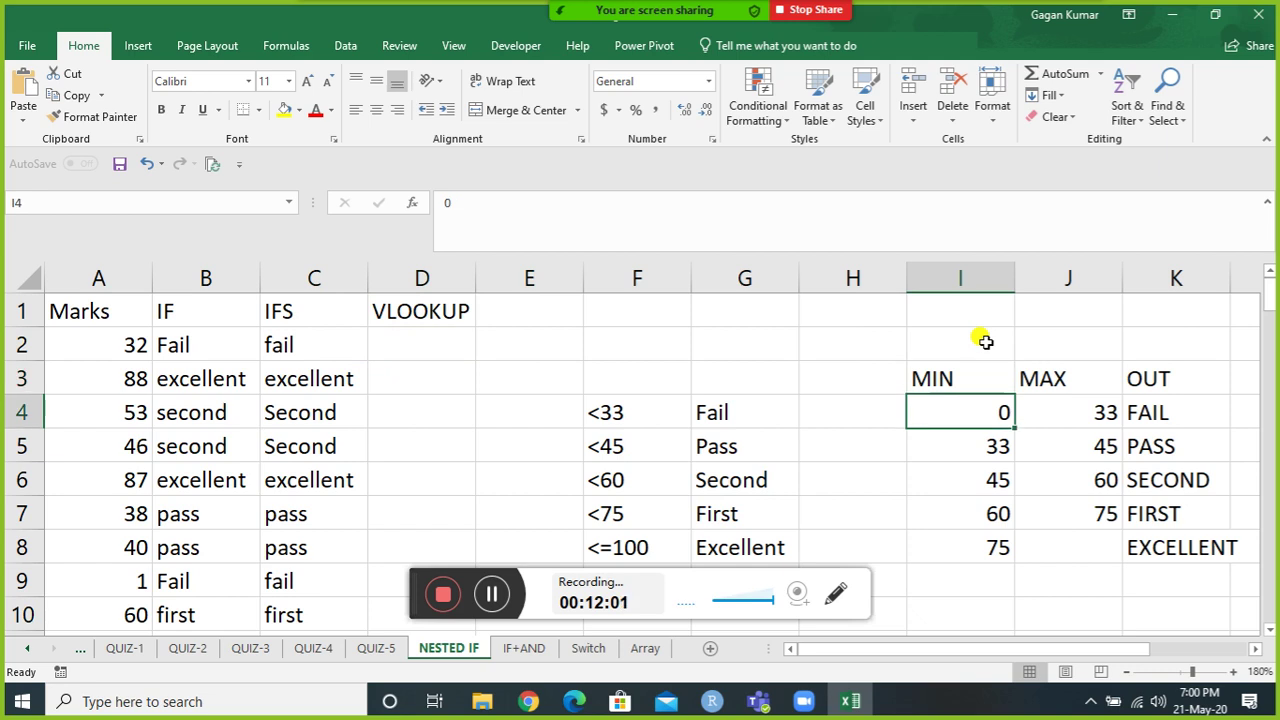
{"action": "key", "text": "Up"}
{"action": "key", "text": "Down"}
{"action": "key", "text": "Down"}
{"action": "key", "text": "Down"}
{"action": "key", "text": "Down"}
{"action": "key", "text": "Down"}
{"action": "key", "text": "Up"}
{"action": "key", "text": "Up"}
{"action": "key", "text": "Up"}
{"action": "key", "text": "Up"}
{"action": "key", "text": "Down"}
{"action": "key", "text": "Down"}
{"action": "key", "text": "Down"}
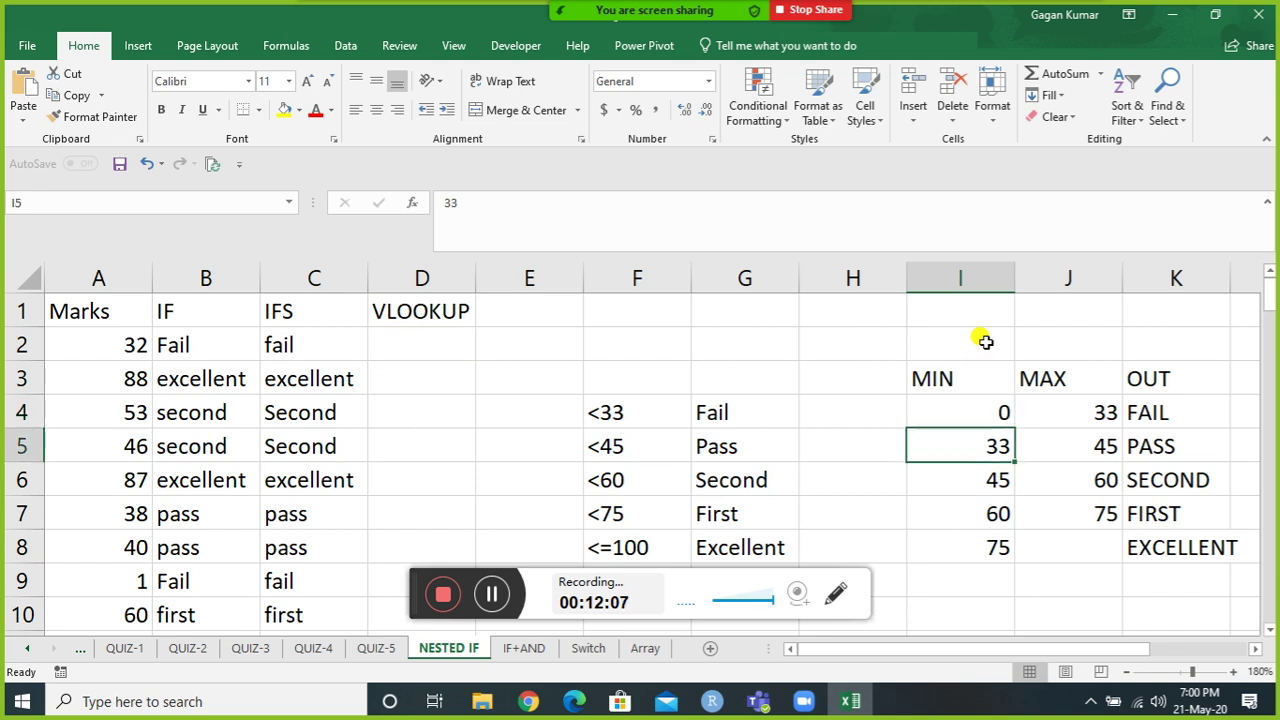
Compare the "less than" criteria in column F with the lower limits in the MIN column.
{"action": "key", "text": "Up"}
{"action": "key", "text": "Up"}
{"action": "key", "text": "Up"}
{"action": "key", "text": "Left"}
{"action": "key", "text": "Left"}
{"action": "key", "text": "Left"}
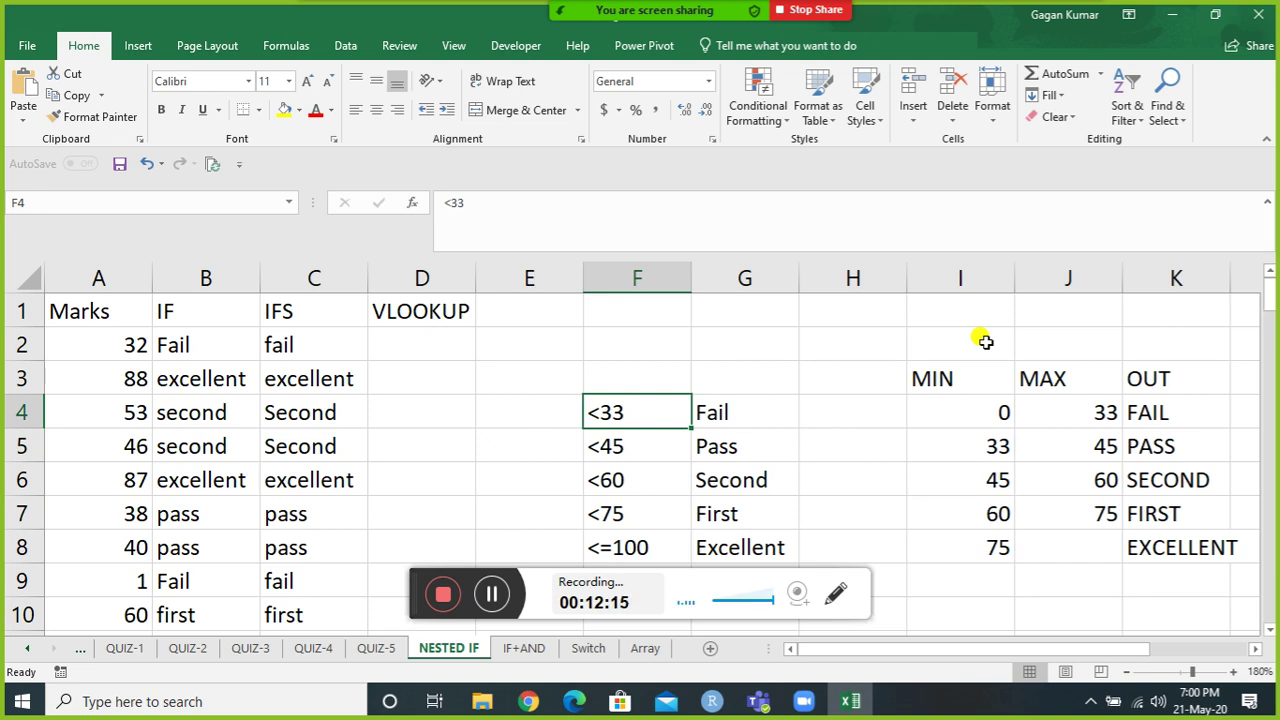
{"action": "key", "text": "Down"}
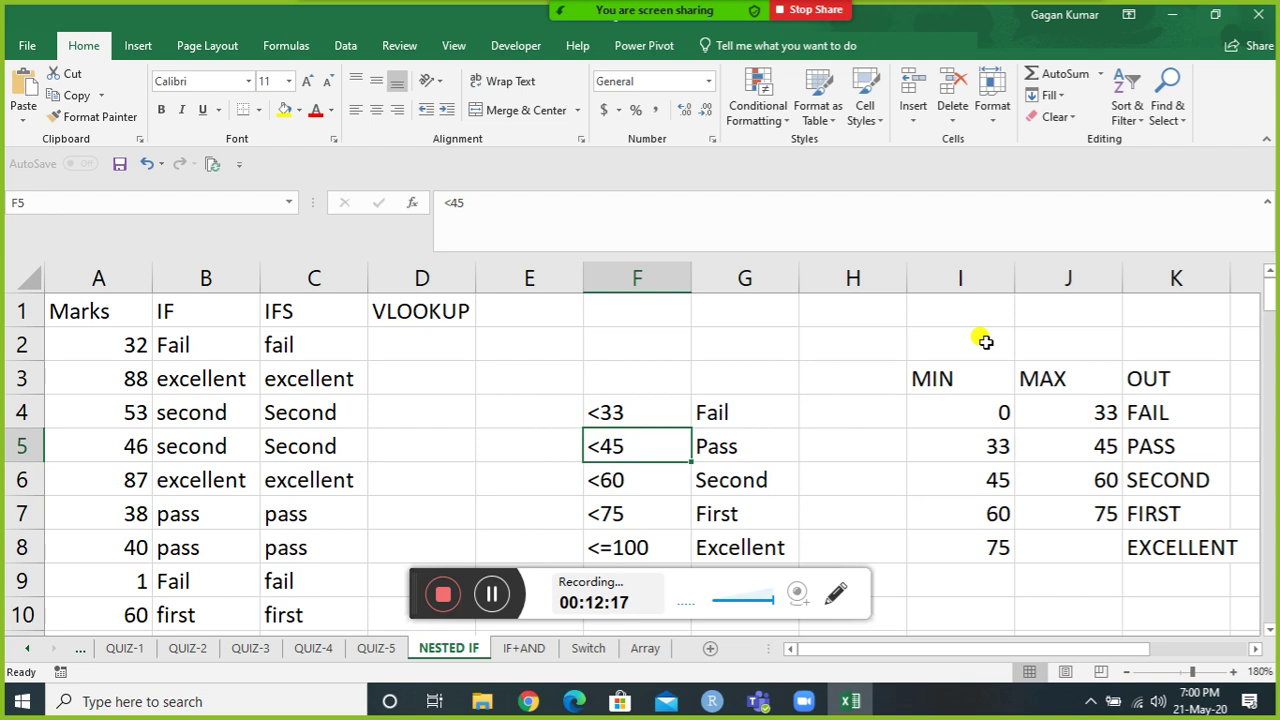
{"action": "key", "text": "Up"}
{"action": "key", "text": "Right"}
{"action": "key", "text": "Right"}
{"action": "key", "text": "Right"}
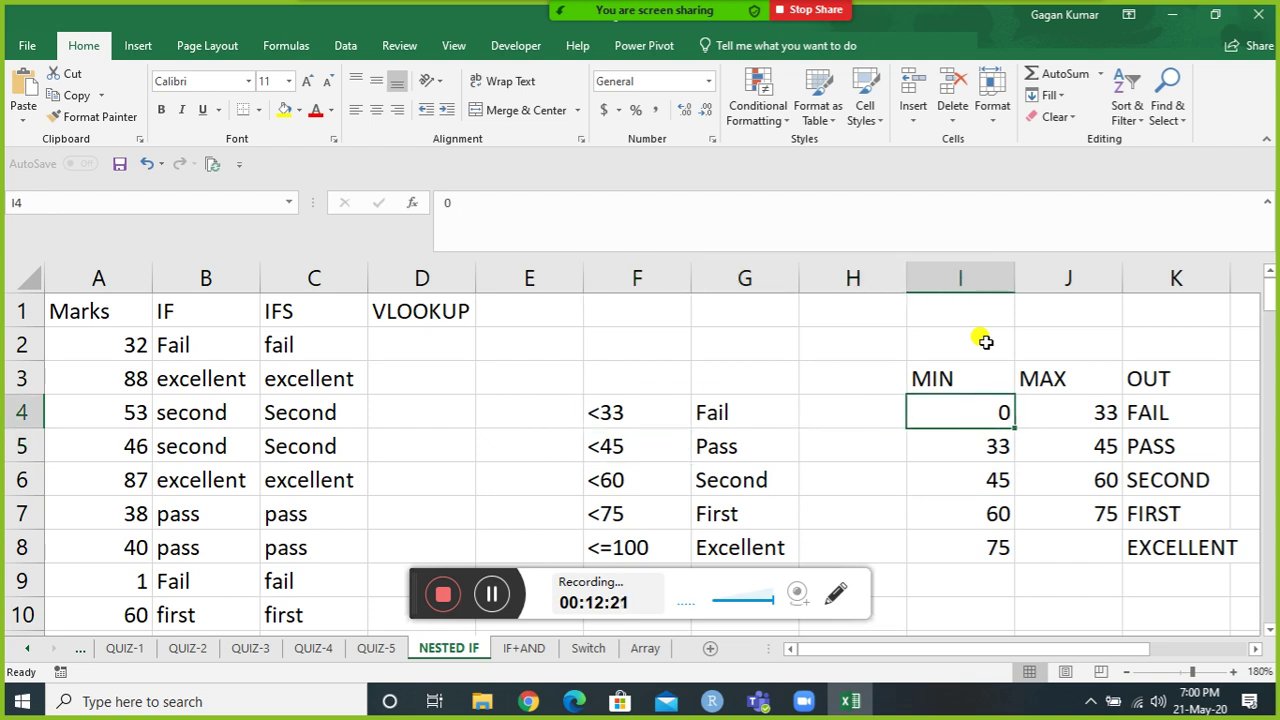
Examine the MIN, MAX and OUT values of each grade in the lookup table, row by row from FAIL to EXCELLENT.
{"action": "key", "text": "Right"}
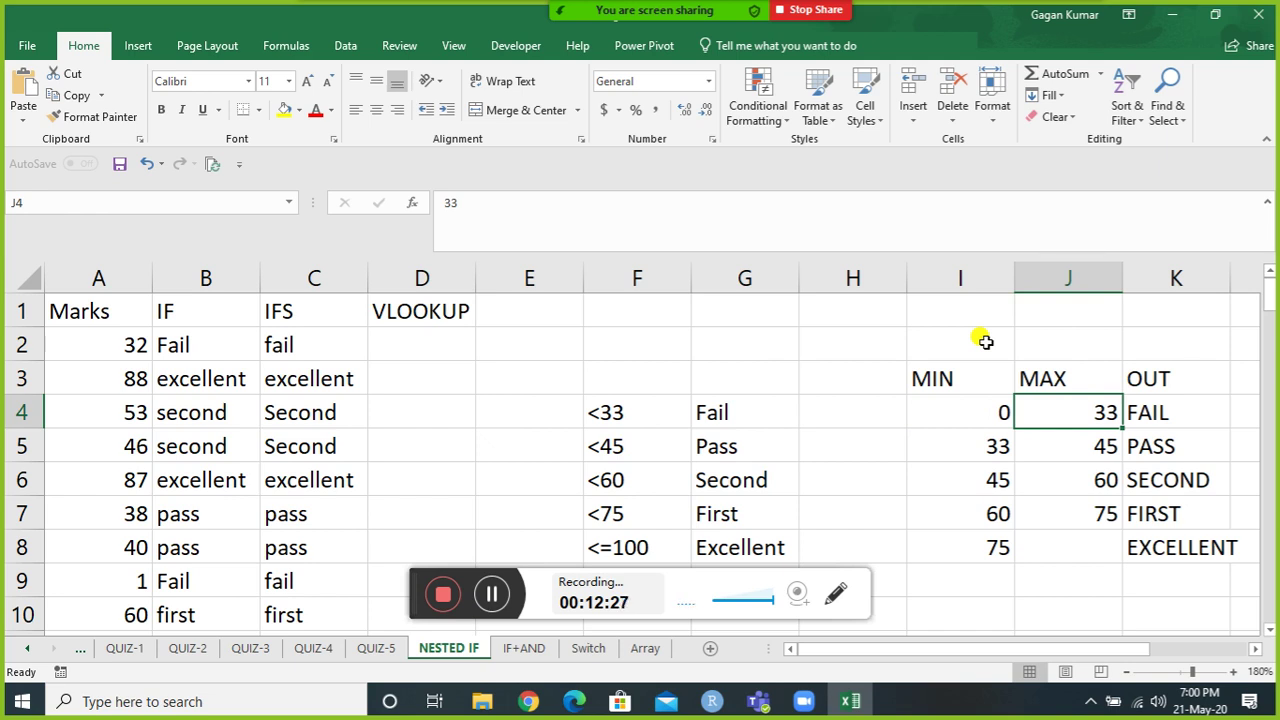
{"action": "key", "text": "Down"}
{"action": "key", "text": "Left"}
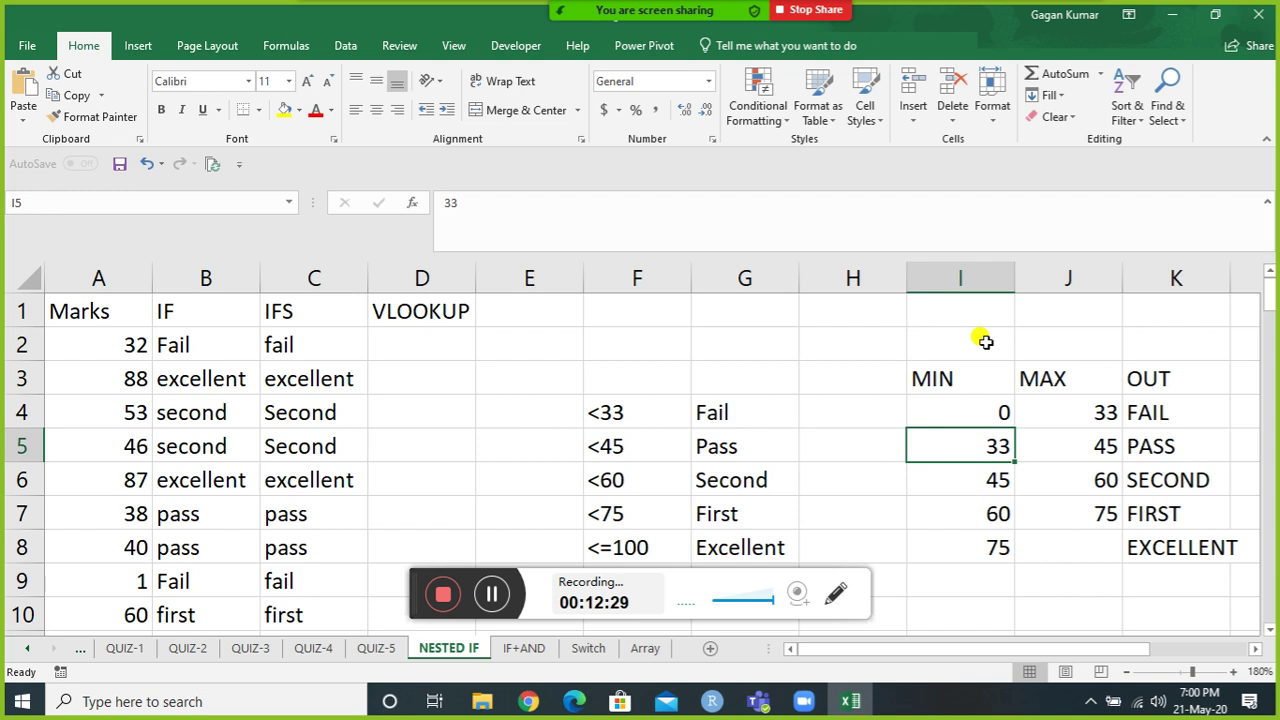
{"action": "key", "text": "Right"}
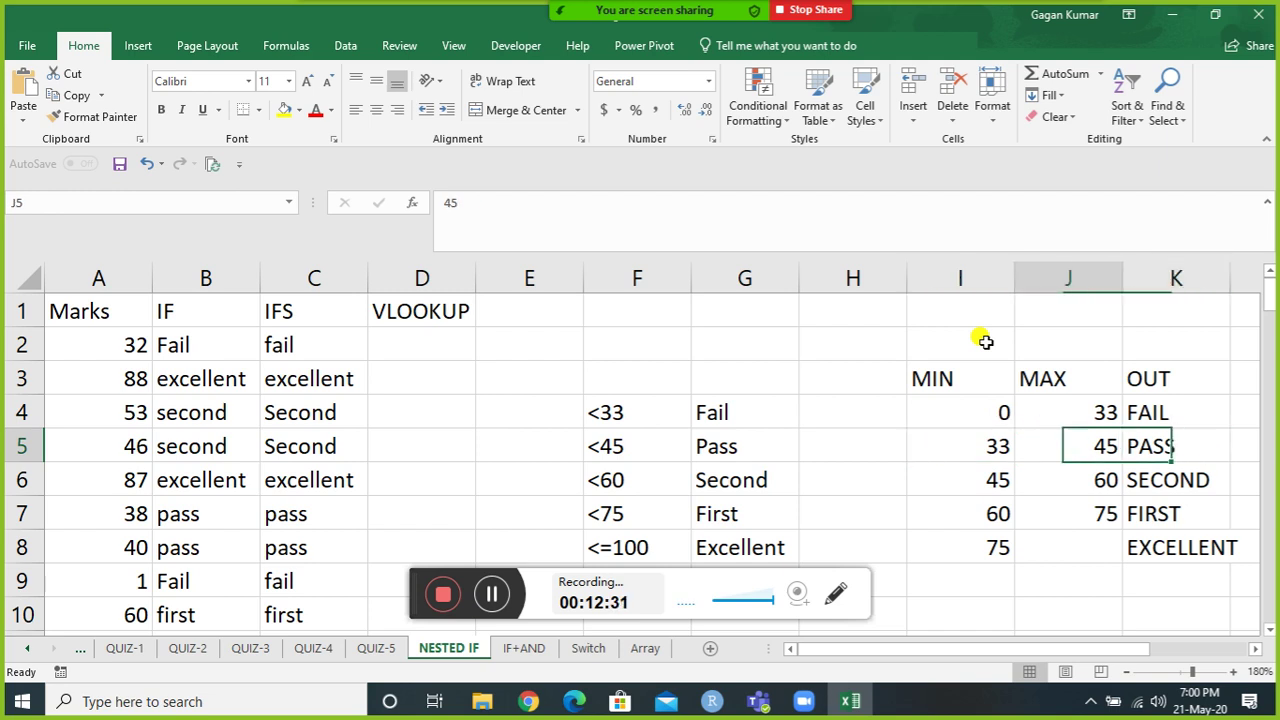
{"action": "key", "text": "Right"}
{"action": "key", "text": "Left"}
{"action": "key", "text": "Left"}
{"action": "key", "text": "Down"}
{"action": "key", "text": "Right"}
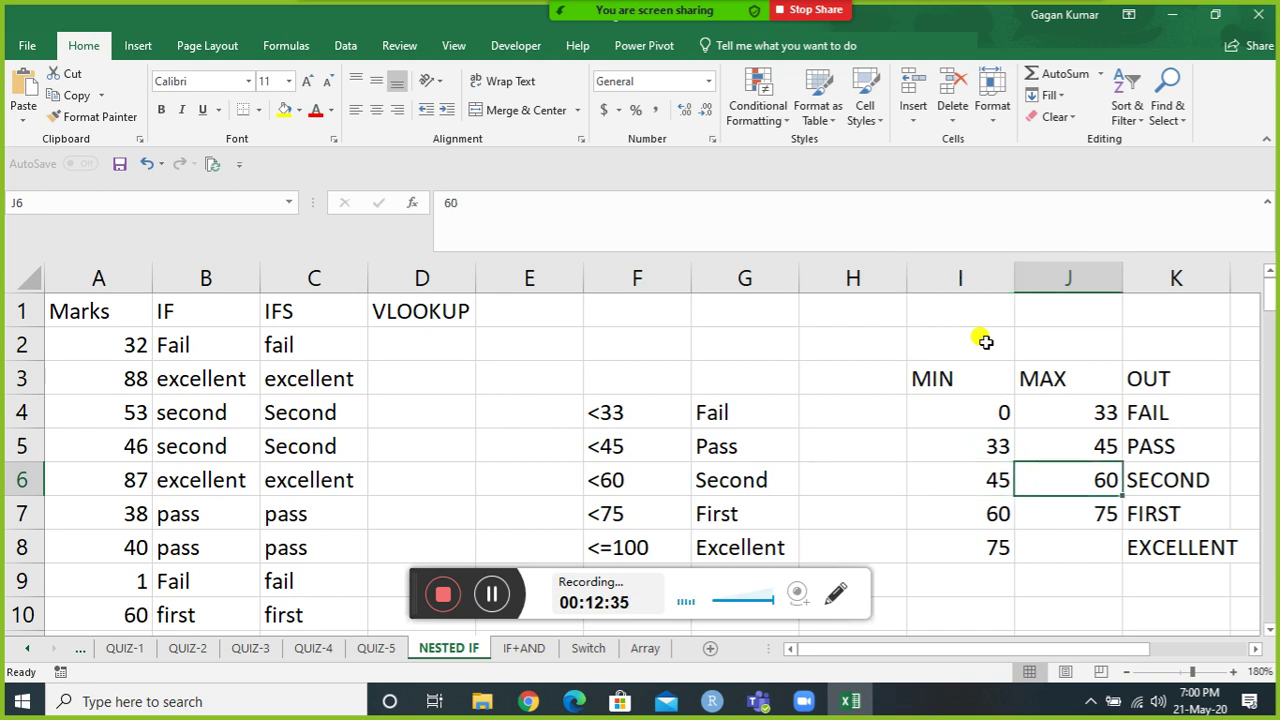
{"action": "key", "text": "Right"}
{"action": "key", "text": "Down"}
{"action": "key", "text": "Left"}
{"action": "key", "text": "Left"}
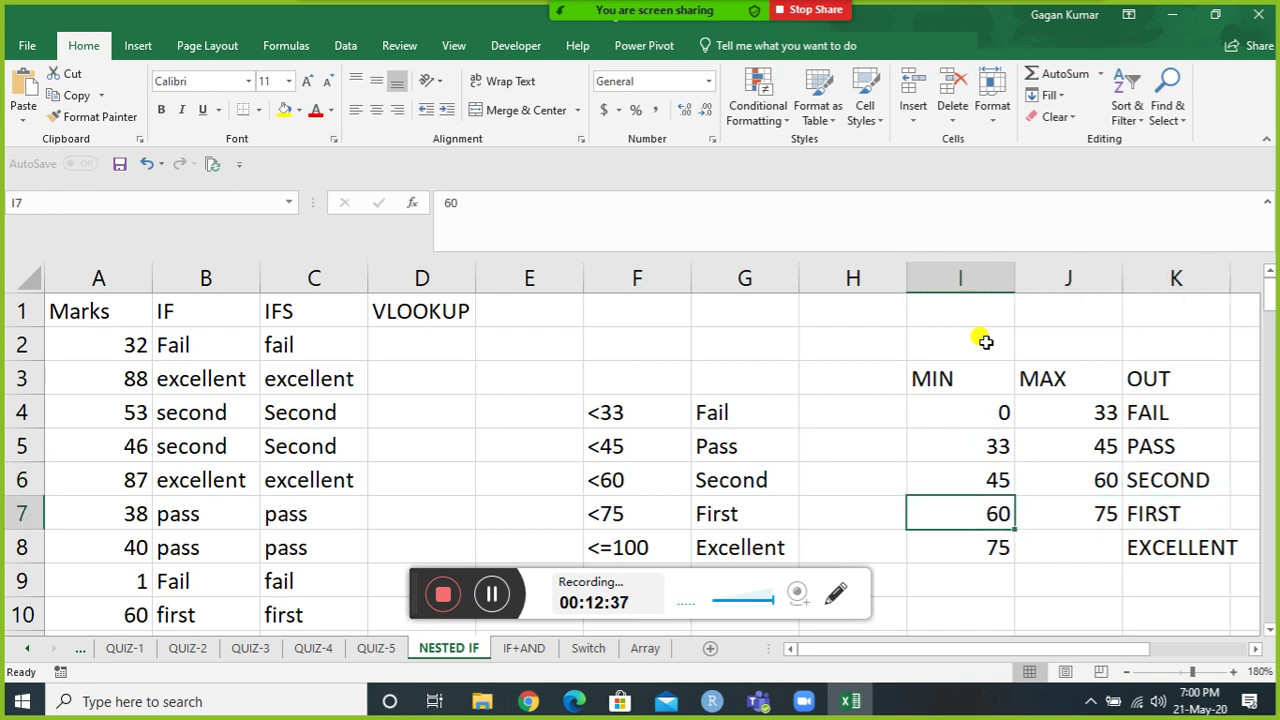
{"action": "key", "text": "Right"}
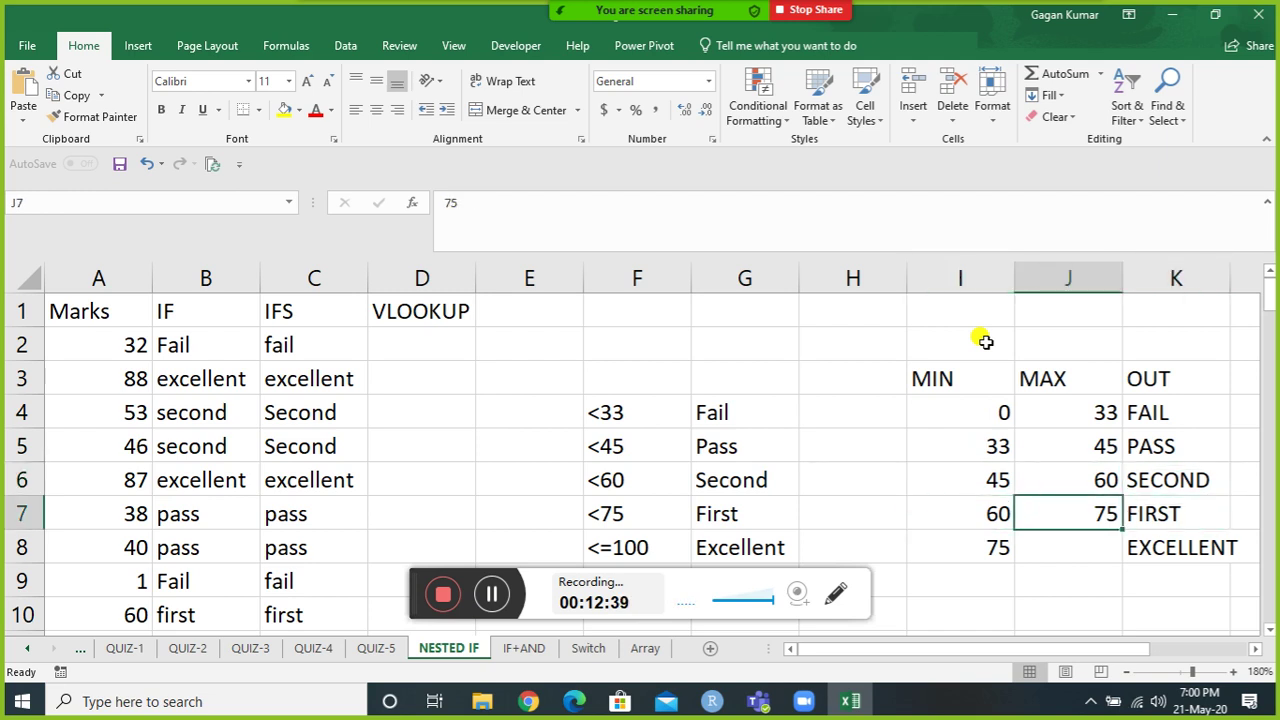
{"action": "key", "text": "Right"}
{"action": "key", "text": "Down"}
{"action": "key", "text": "Left"}
{"action": "key", "text": "Left"}
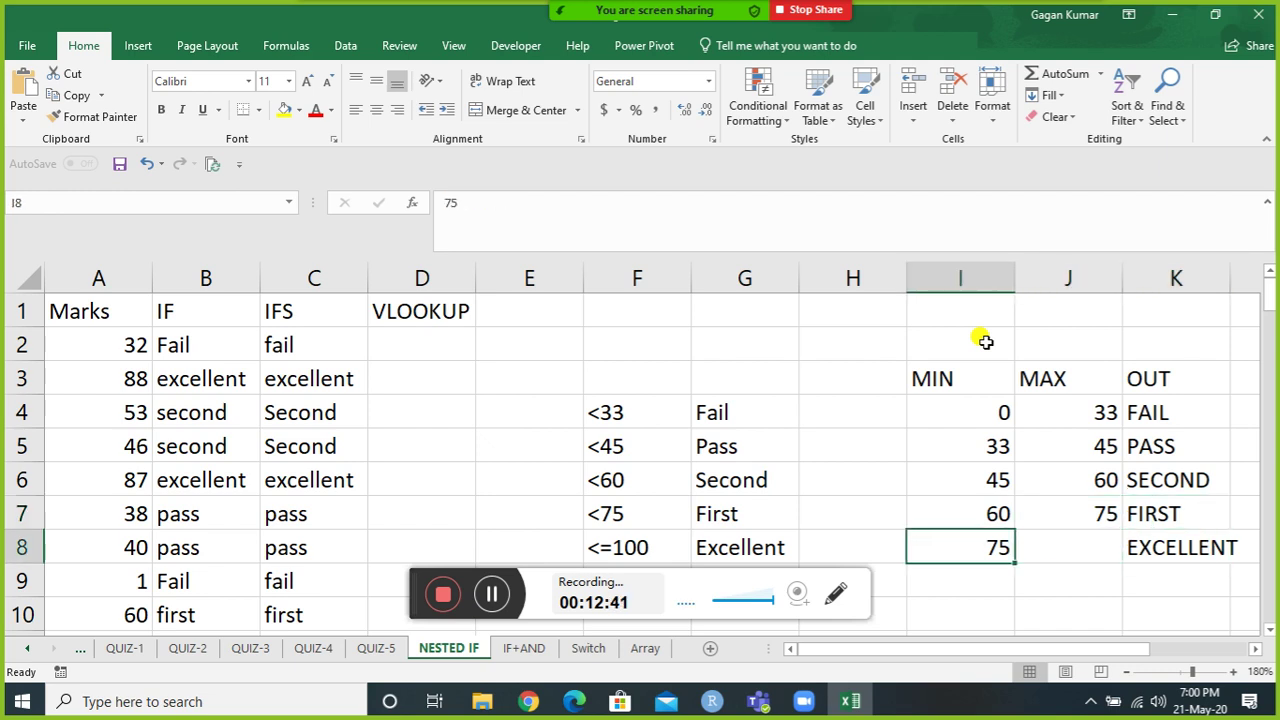
{"action": "key", "text": "Right"}
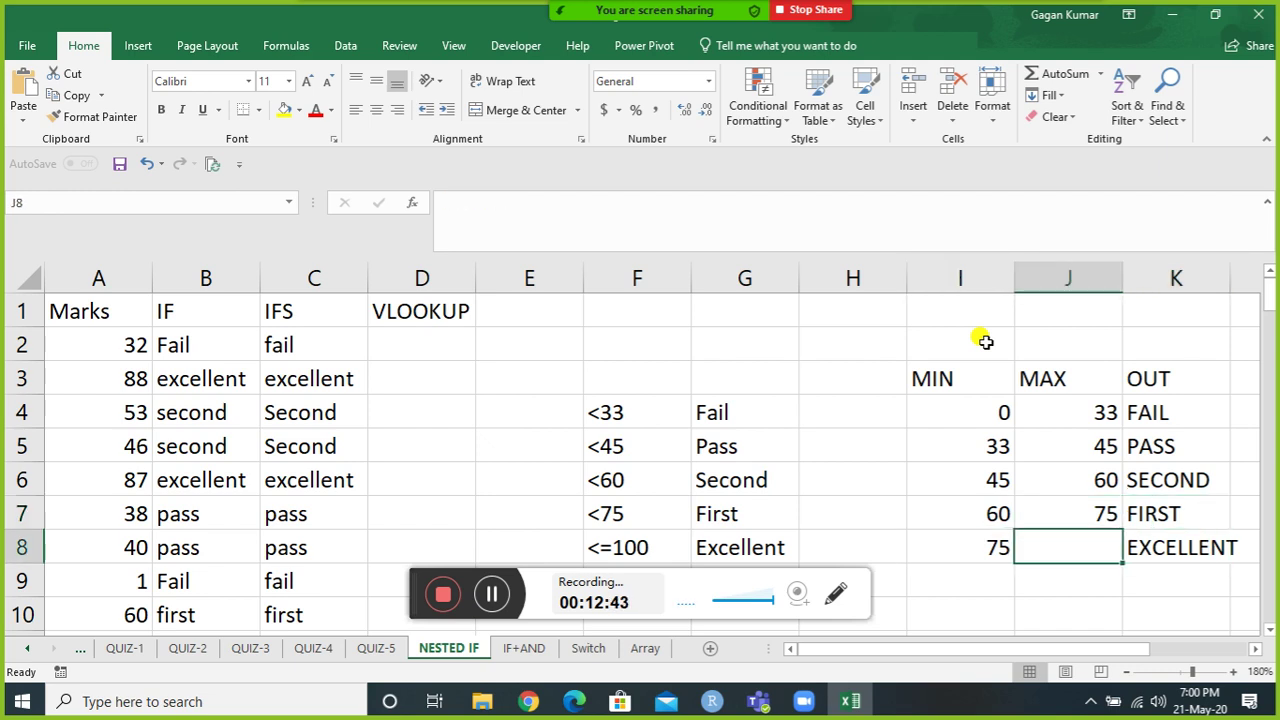
{"action": "key", "text": "Right"}
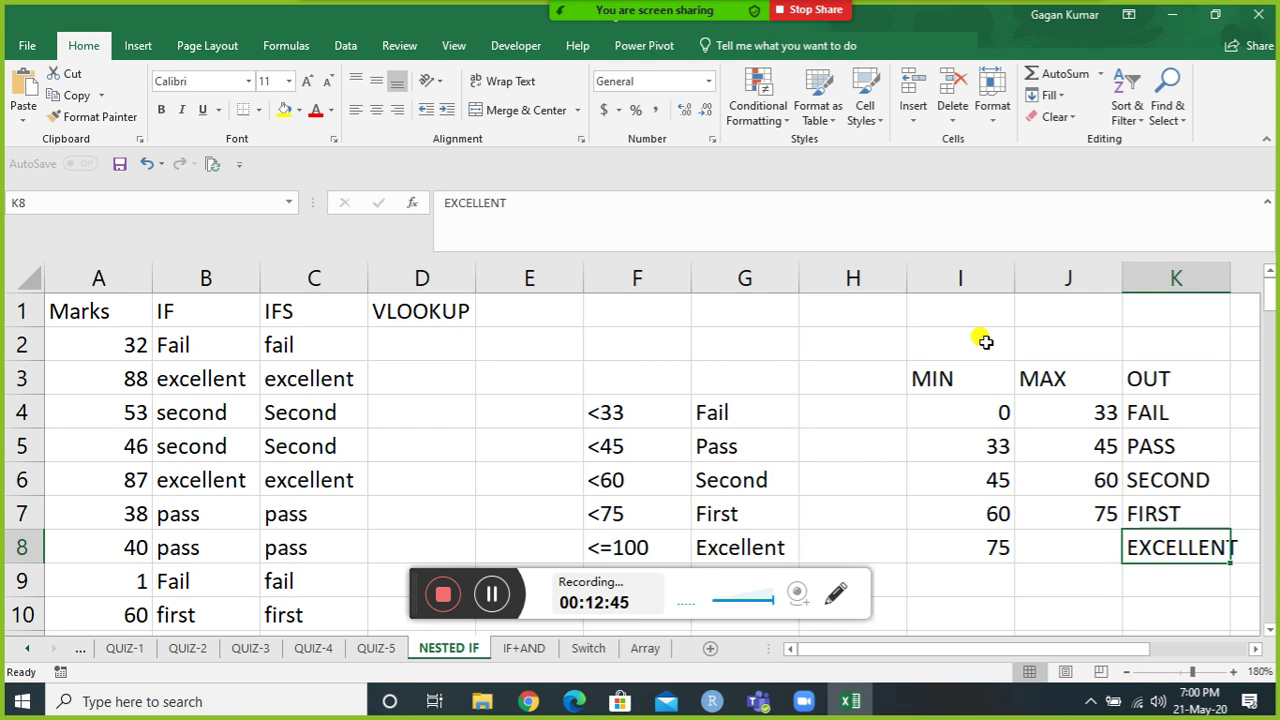
Start a VLOOKUP formula in D2 with the mark in A2 as the lookup value.
{"action": "key", "text": "Up"}
{"action": "key", "text": "Up"}
{"action": "key", "text": "Up"}
{"action": "key", "text": "Up"}
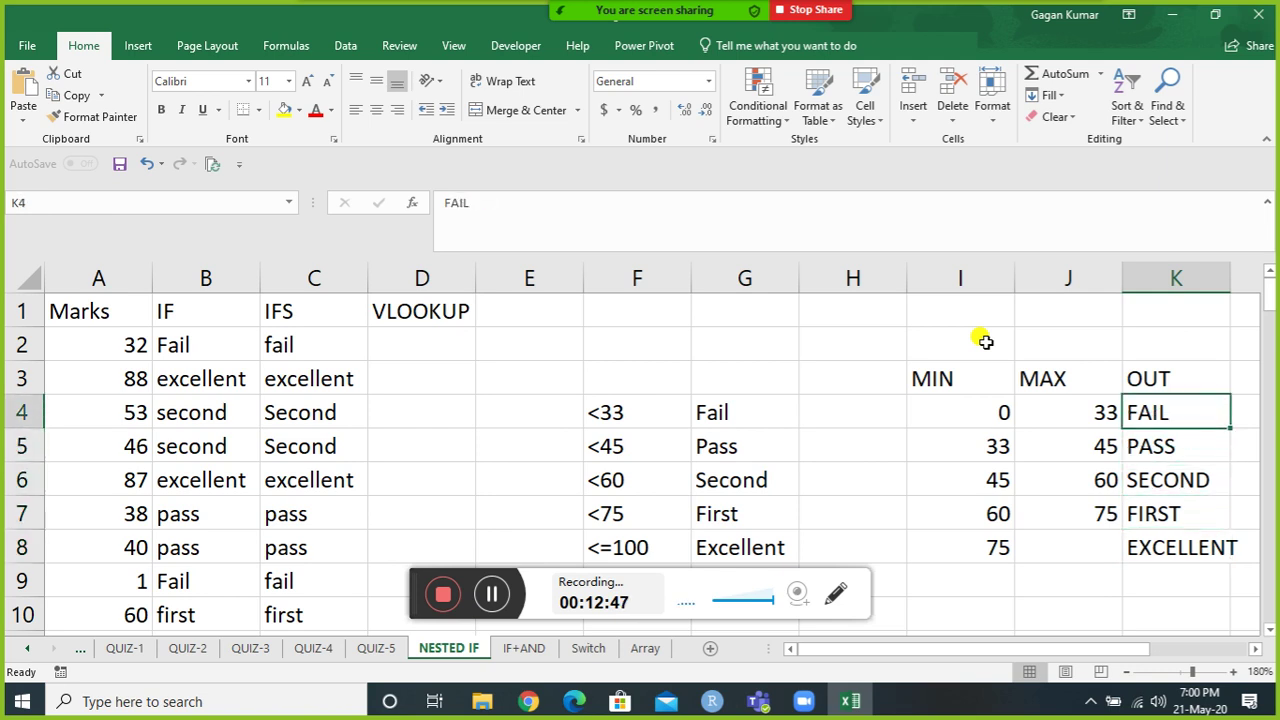
{"action": "key", "text": "Left"}
{"action": "key", "text": "Left"}
{"action": "key", "text": "Left"}
{"action": "key", "text": "Left"}
{"action": "key", "text": "Left"}
{"action": "key", "text": "Left"}
{"action": "key", "text": "Left"}
{"action": "key", "text": "Up"}
{"action": "key", "text": "Up"}
{"action": "type", "text": "=VLOOKUP("}
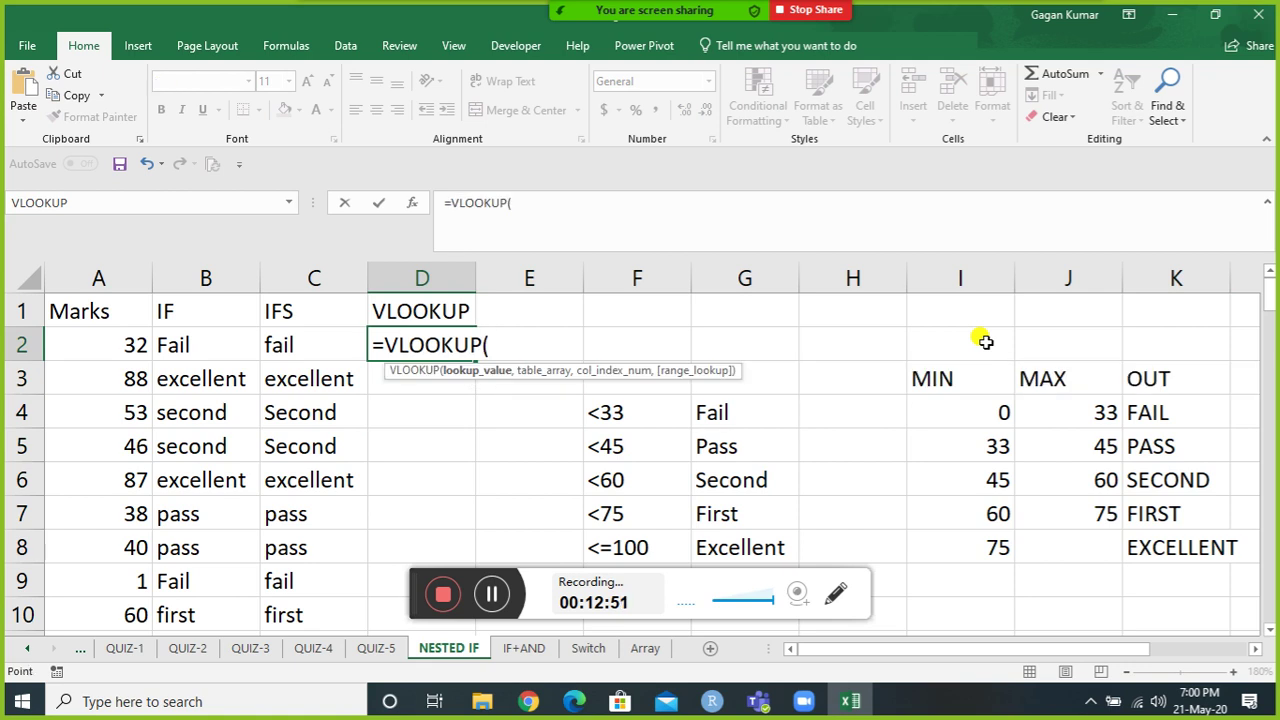
{"action": "key", "text": "Left"}
{"action": "key", "text": "Left"}
{"action": "key", "text": "Left"}
{"action": "type", "text": ","}
Set the VLOOKUP table array to the MIN/MAX/OUT table as the absolute range $I$3:$K$8.
{"action": "key", "text": "Down"}
{"action": "key", "text": "Down"}
{"action": "key", "text": "Right"}
{"action": "key", "text": "Right"}
{"action": "key", "text": "Right"}
{"action": "key", "text": "Right"}
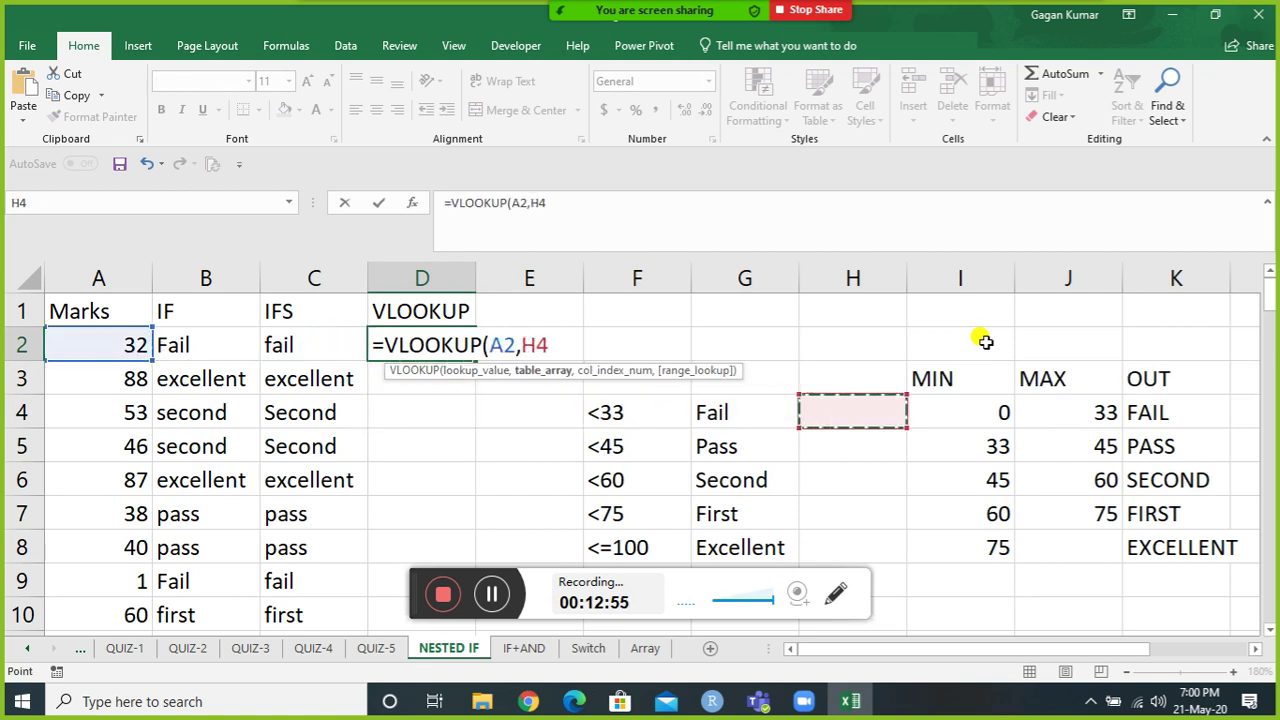
{"action": "key", "text": "Right"}
{"action": "key", "text": "Up"}
{"action": "key", "text": "ctrl+shift+Down"}
{"action": "key", "text": "ctrl+shift+Right"}
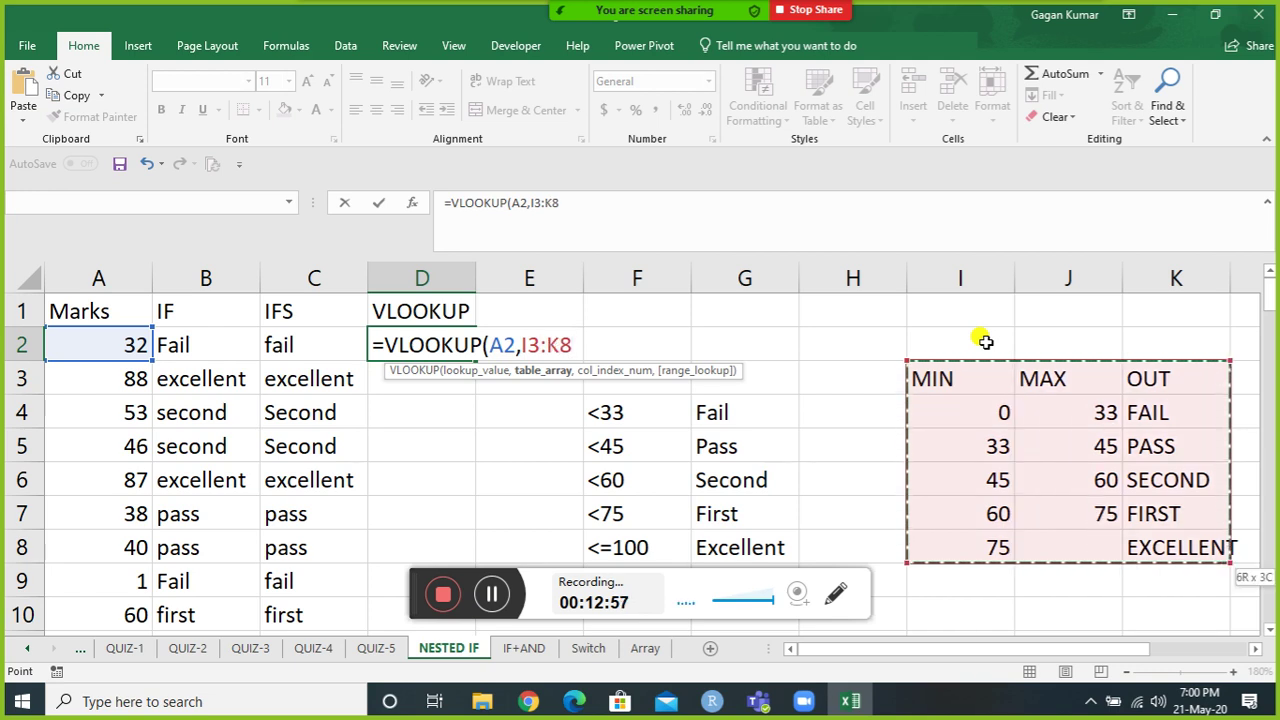
{"action": "key", "text": "F4"}
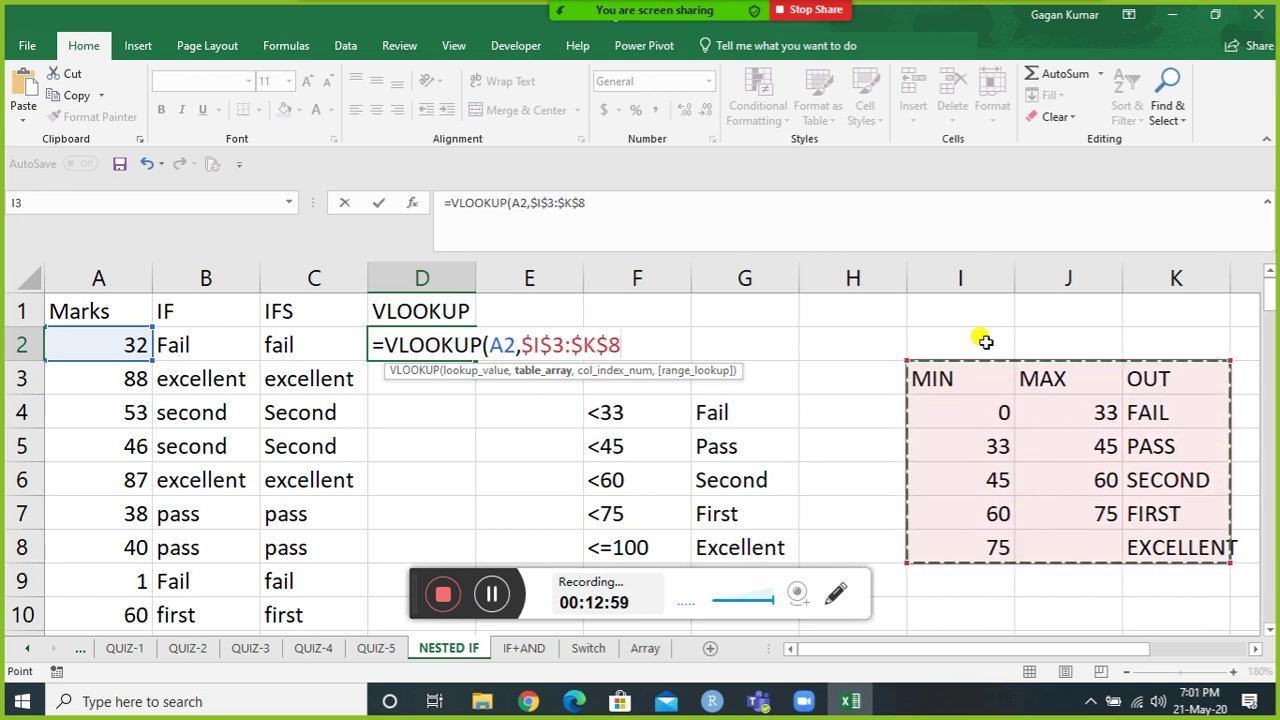
Return column 3 with approximate match 1, close the VLOOKUP formula and commit it in D2.
{"action": "type", "text": ",3"}
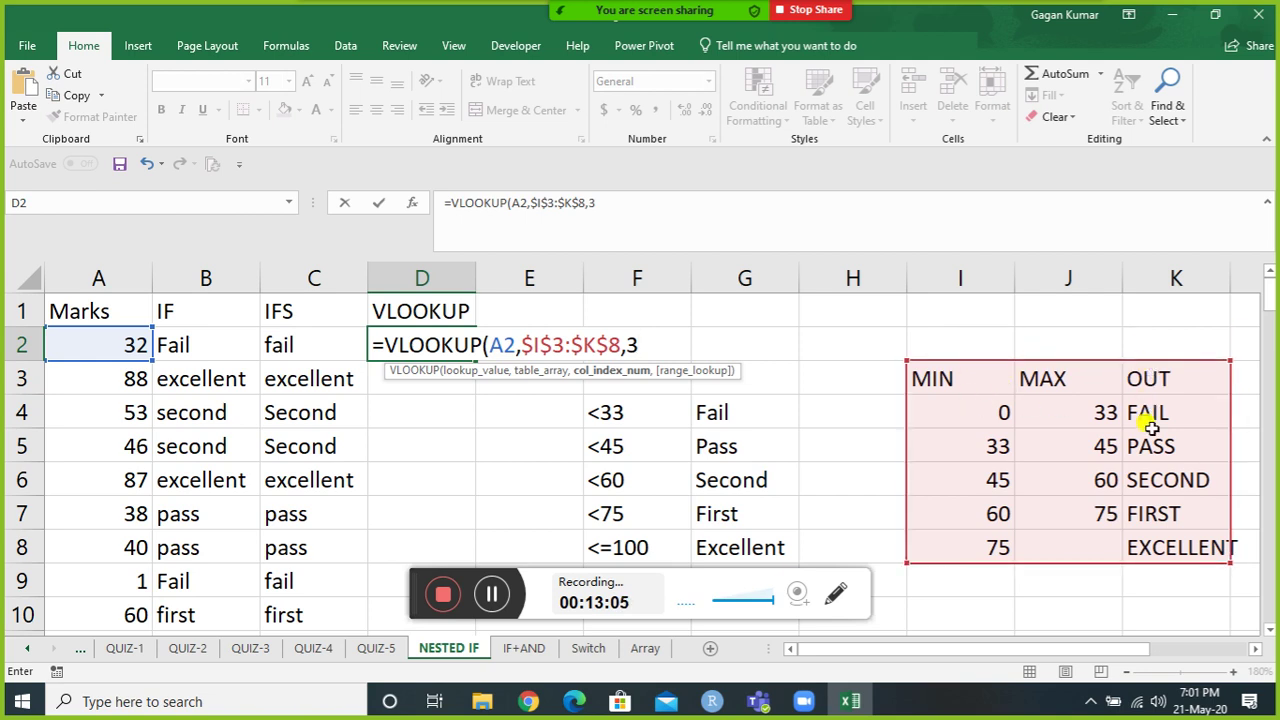
{"action": "type", "text": ",1"}
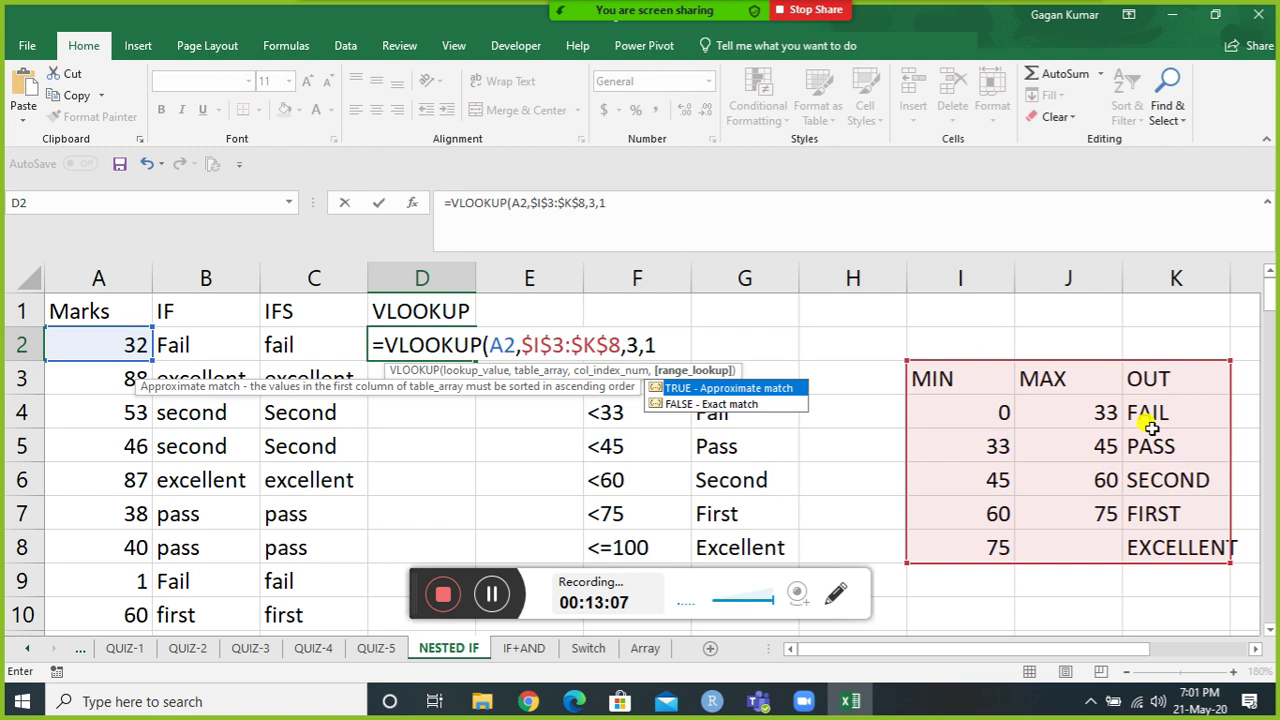
{"action": "type", "text": ")"}
{"action": "key", "text": "Return"}
Fill the VLOOKUP formula from D2 down column D to the last row of marks, D100, and return to D2.
{"action": "key", "text": "Left"}
{"action": "key", "text": "ctrl+Down"}
{"action": "key", "text": "Right"}
{"action": "key", "text": "ctrl+shift+Up"}
{"action": "key", "text": "ctrl+d"}
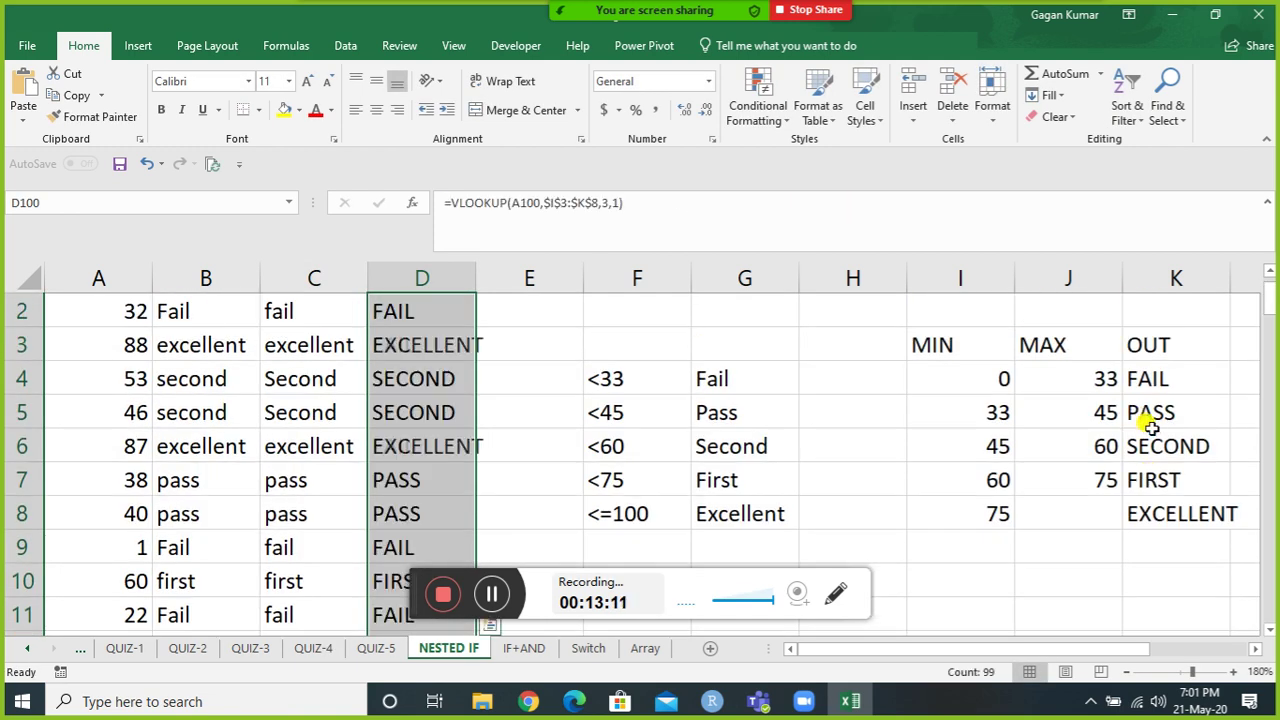
{"action": "key", "text": "ctrl+Up"}
{"action": "key", "text": "Down"}
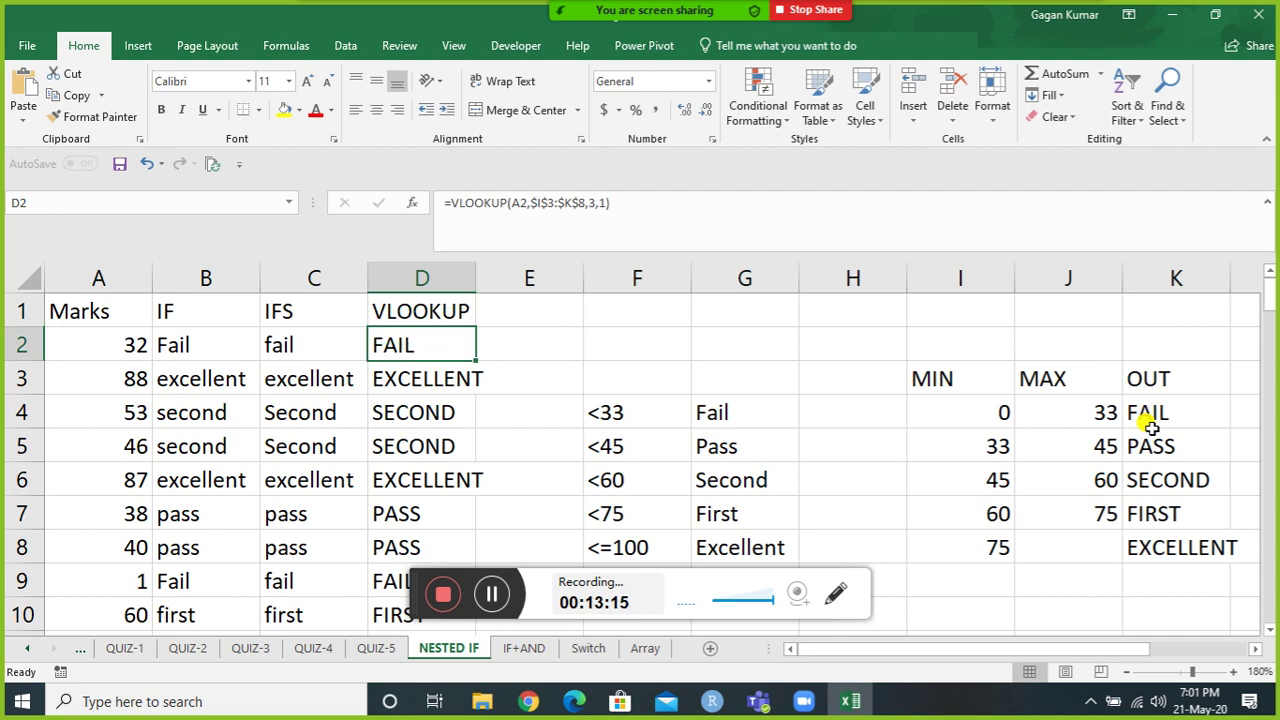
Review the VLOOKUP formula in D2, focusing on its column index and range_lookup arguments, and leave it unchanged.
{"action": "key", "text": "Down"}
{"action": "key", "text": "Up"}
{"action": "key", "text": "Up"}
{"action": "key", "text": "Down"}
{"action": "key", "text": "F2"}
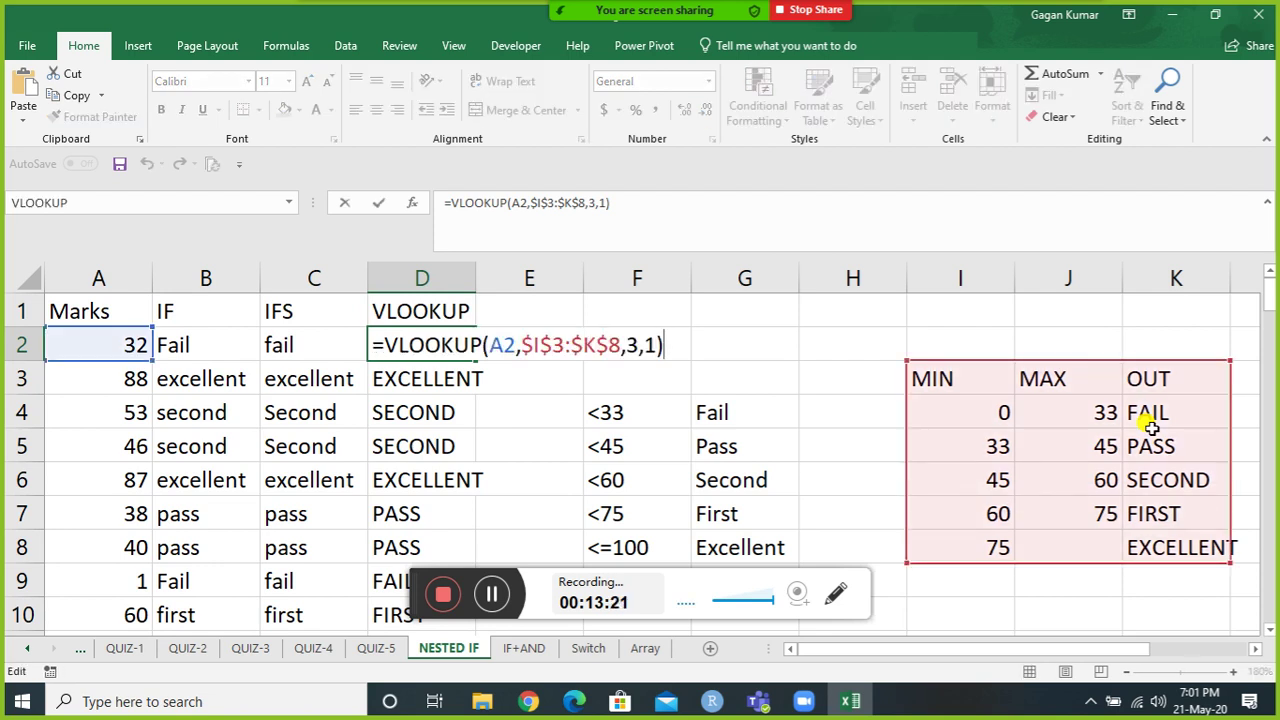
{"action": "key", "text": "Left"}
{"action": "key", "text": "Left"}
{"action": "key", "text": "Right"}
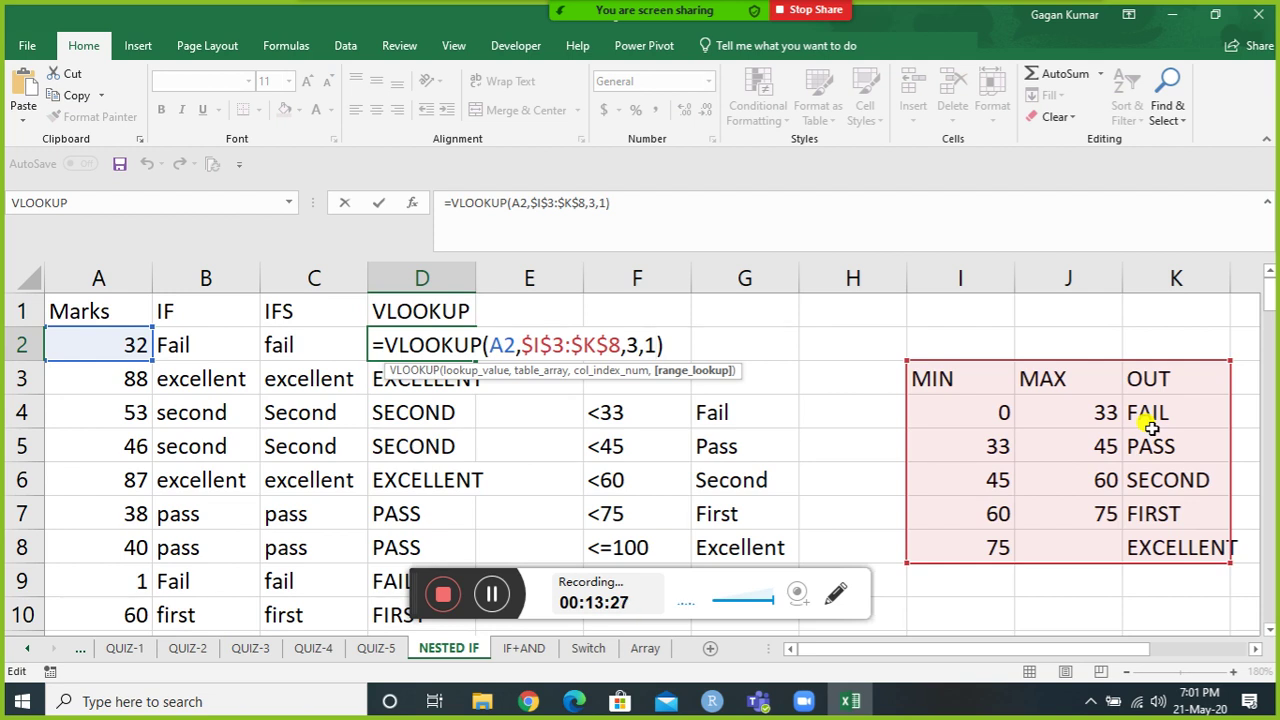
{"action": "key", "text": "ctrl+Return"}
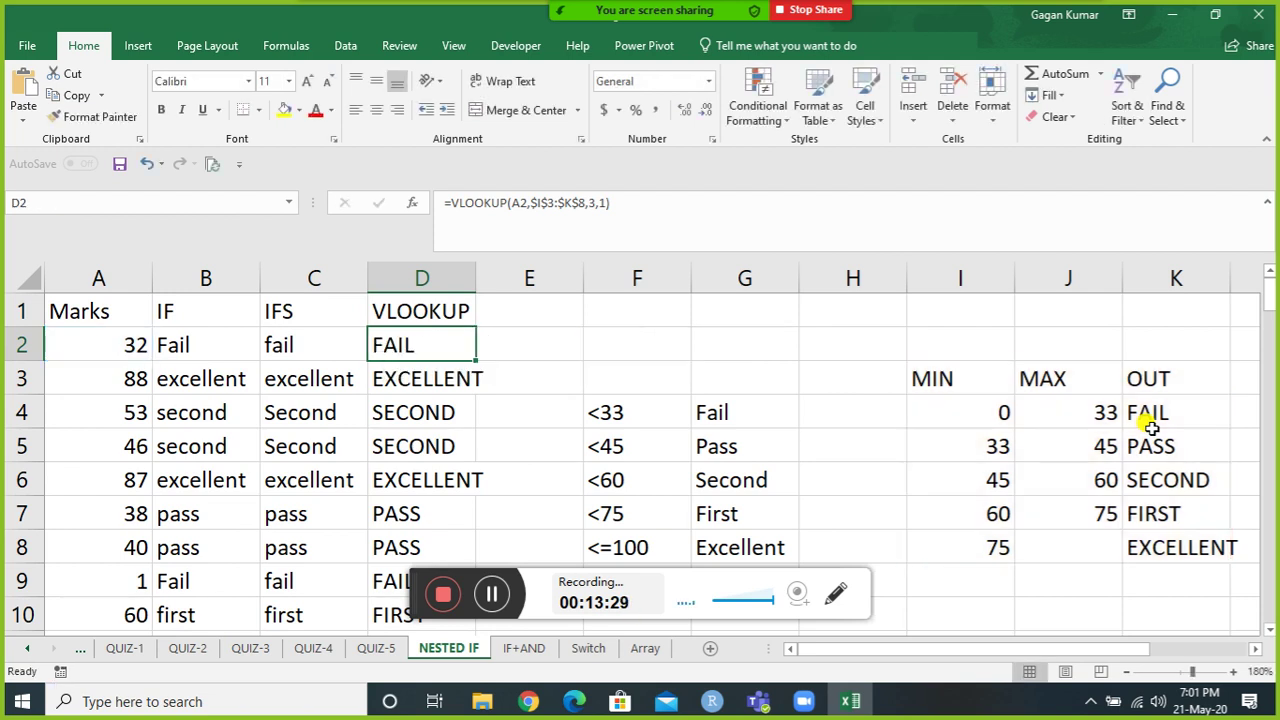
Compare the VLOOKUP formulas and grades in column D with the nested IF and IFS formulas in row 2.
{"action": "key", "text": "Down"}
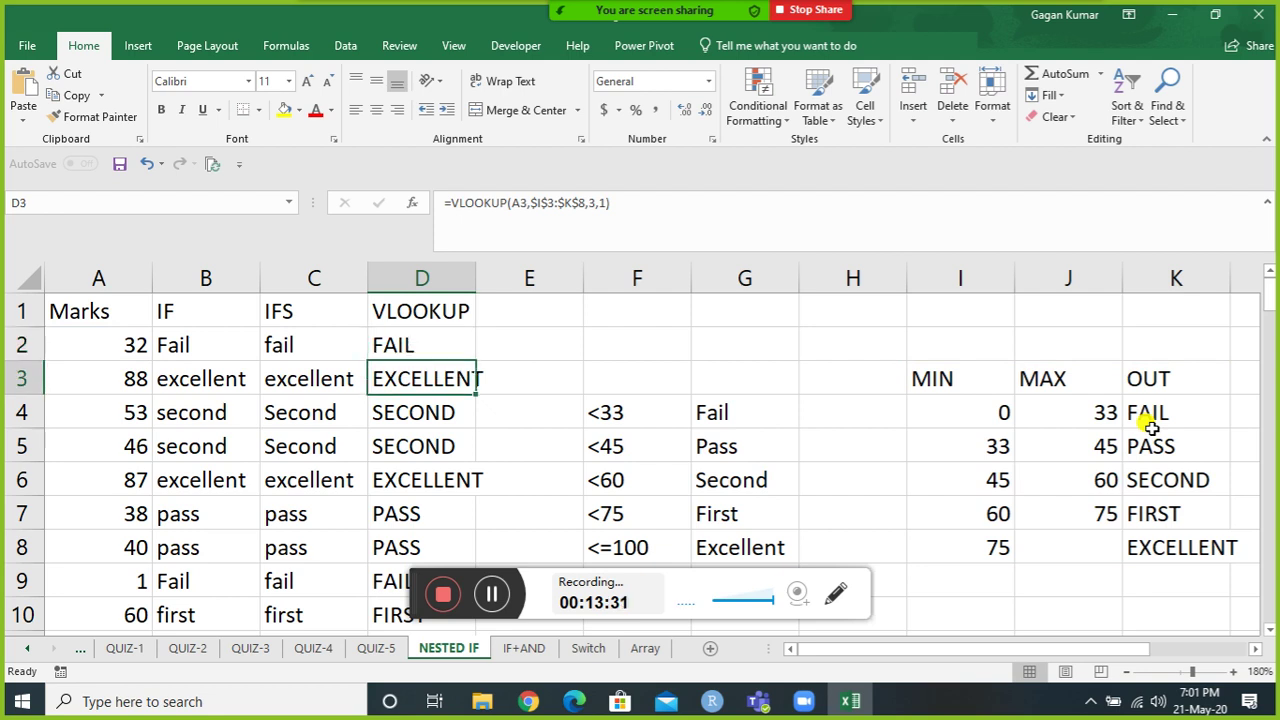
{"action": "key", "text": "Down"}
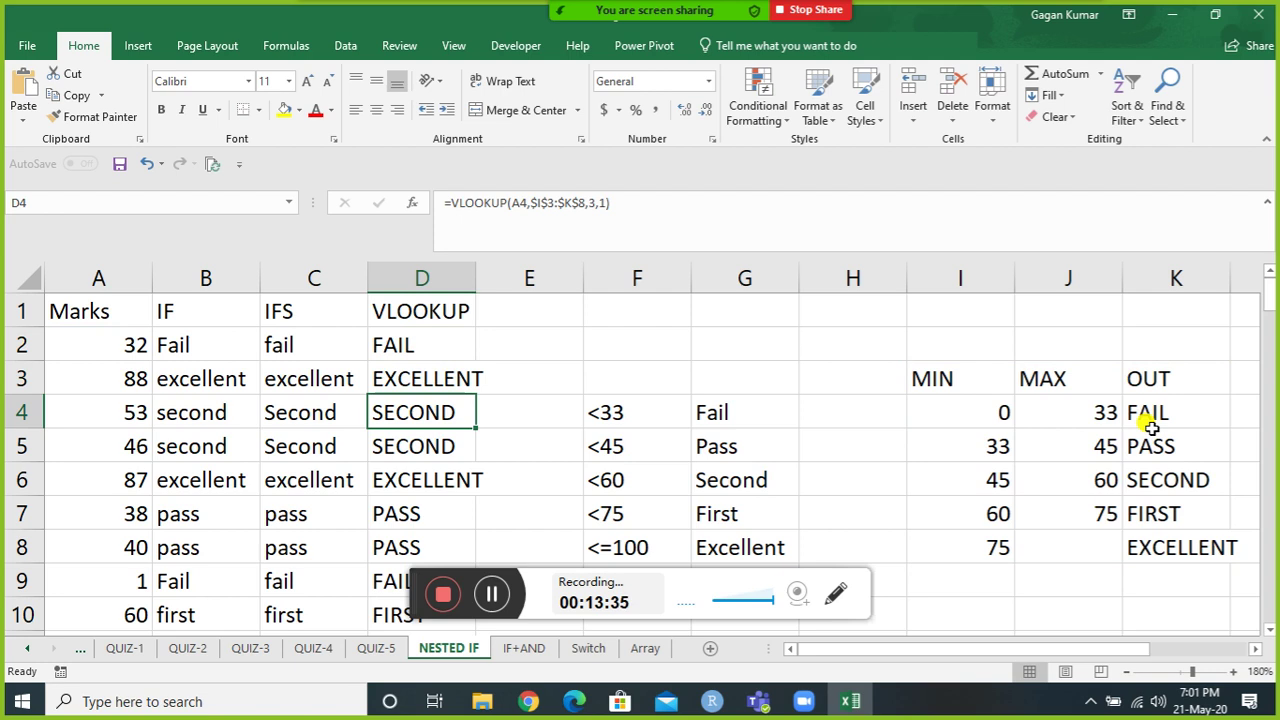
{"action": "key", "text": "Left"}
{"action": "key", "text": "Left"}
{"action": "key", "text": "Left"}
{"action": "key", "text": "Right"}
{"action": "key", "text": "Up"}
{"action": "key", "text": "Up"}
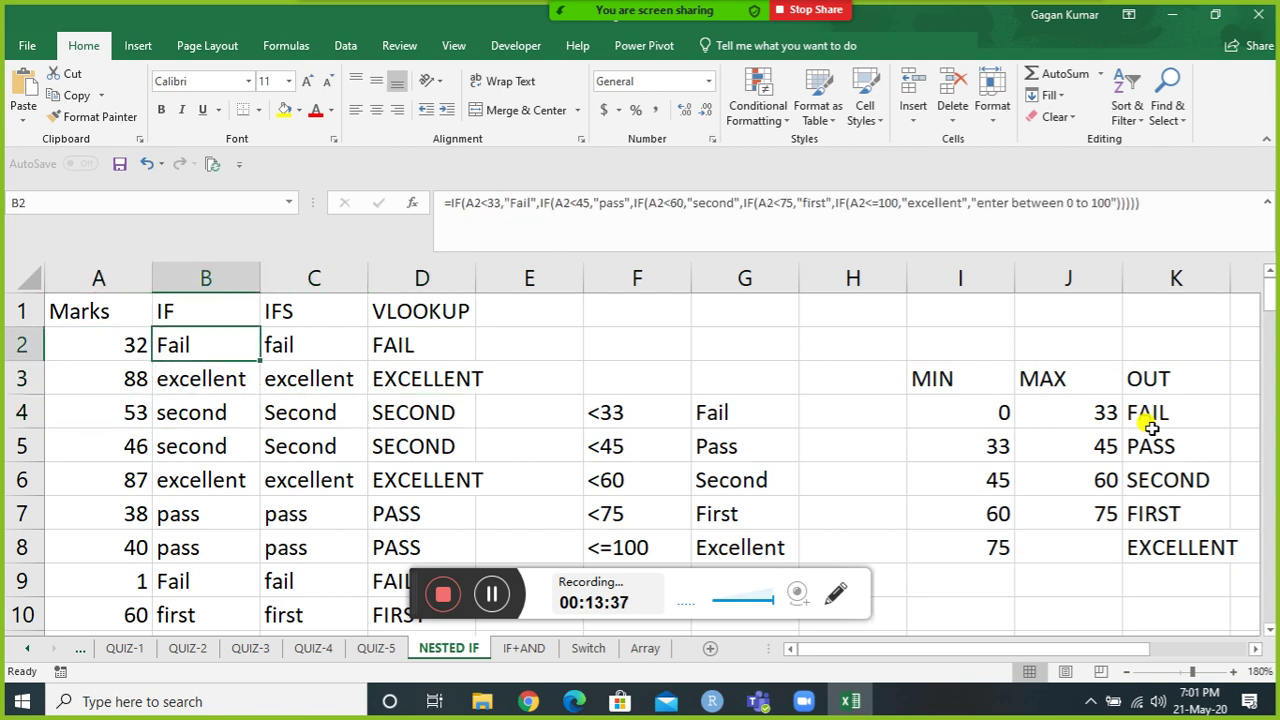
{"action": "key", "text": "Right"}
{"action": "key", "text": "Right"}
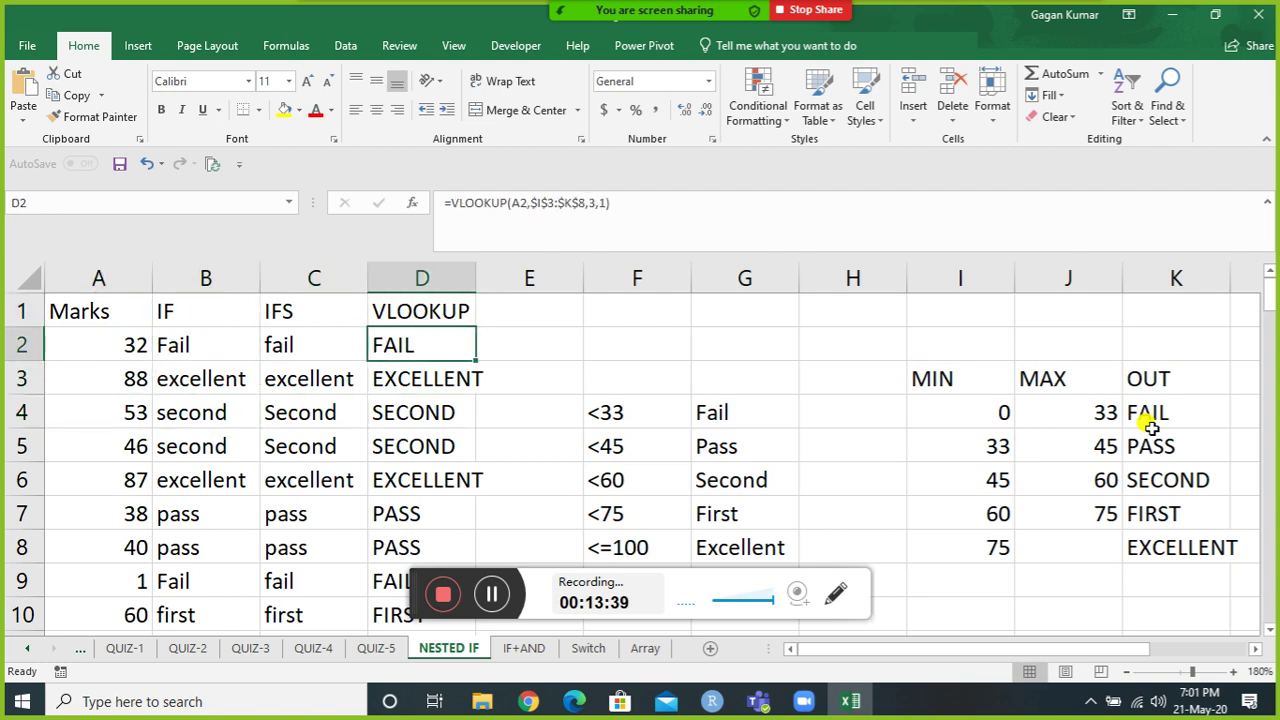
{"action": "key", "text": "Down"}
{"action": "key", "text": "Up"}
Examine the MIN and MAX columns of the lookup table and the two limits of the FAIL row.
{"action": "left_click_drag", "start_coordinate": [953, 372], "coordinate": [970, 532]}
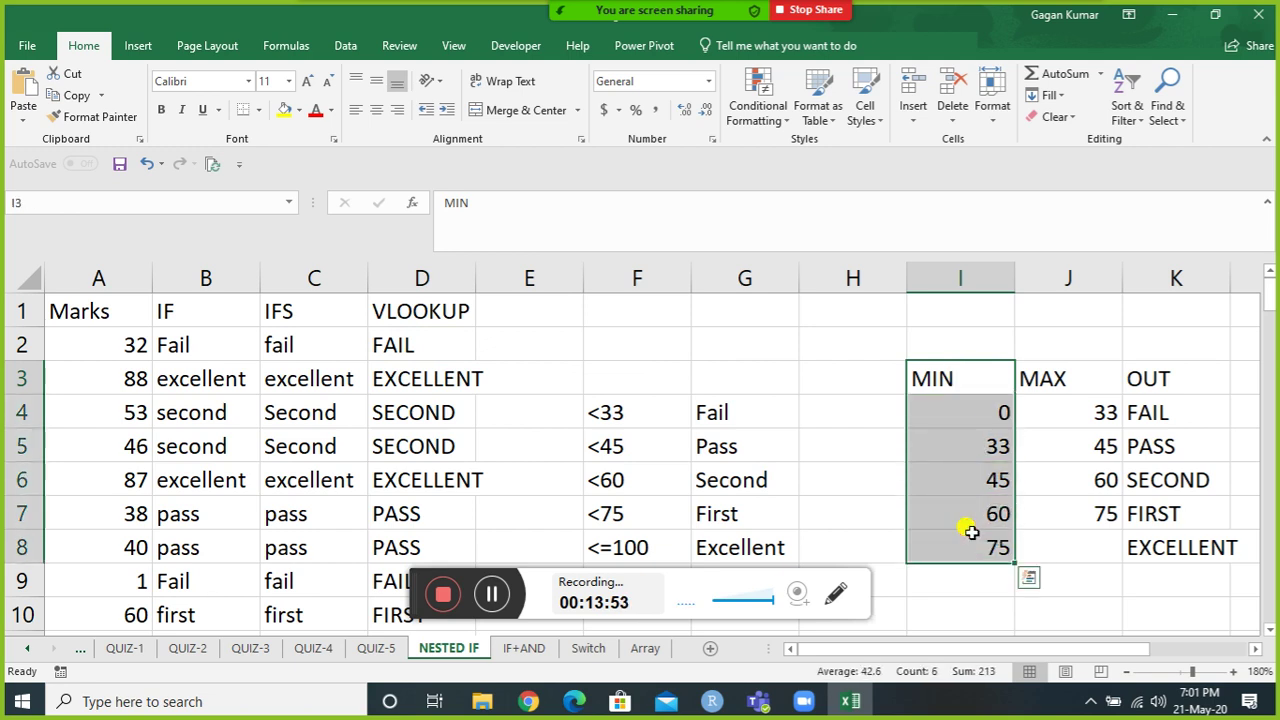
{"action": "left_click_drag", "start_coordinate": [1057, 374], "coordinate": [1065, 553]}
{"action": "left_click", "coordinate": [977, 409]}
{"action": "left_click", "coordinate": [1067, 412]}
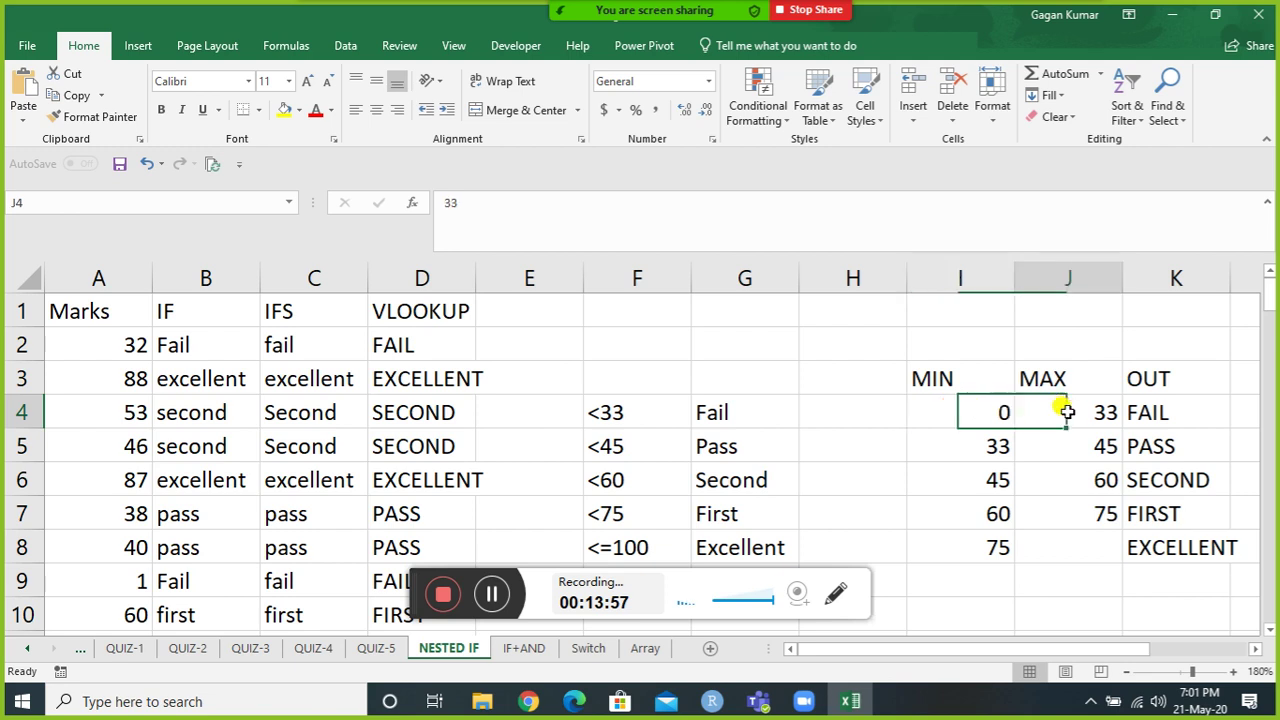
{"action": "left_click", "coordinate": [979, 409]}
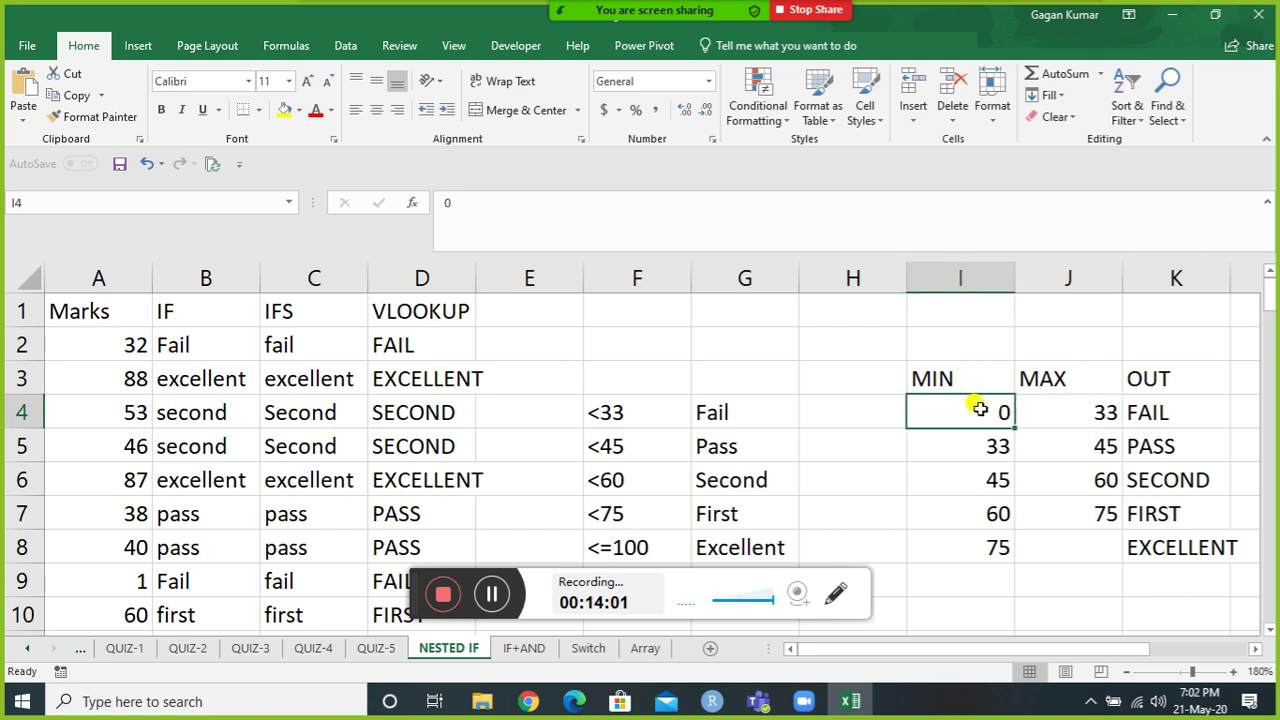
{"action": "left_click", "coordinate": [1073, 410]}
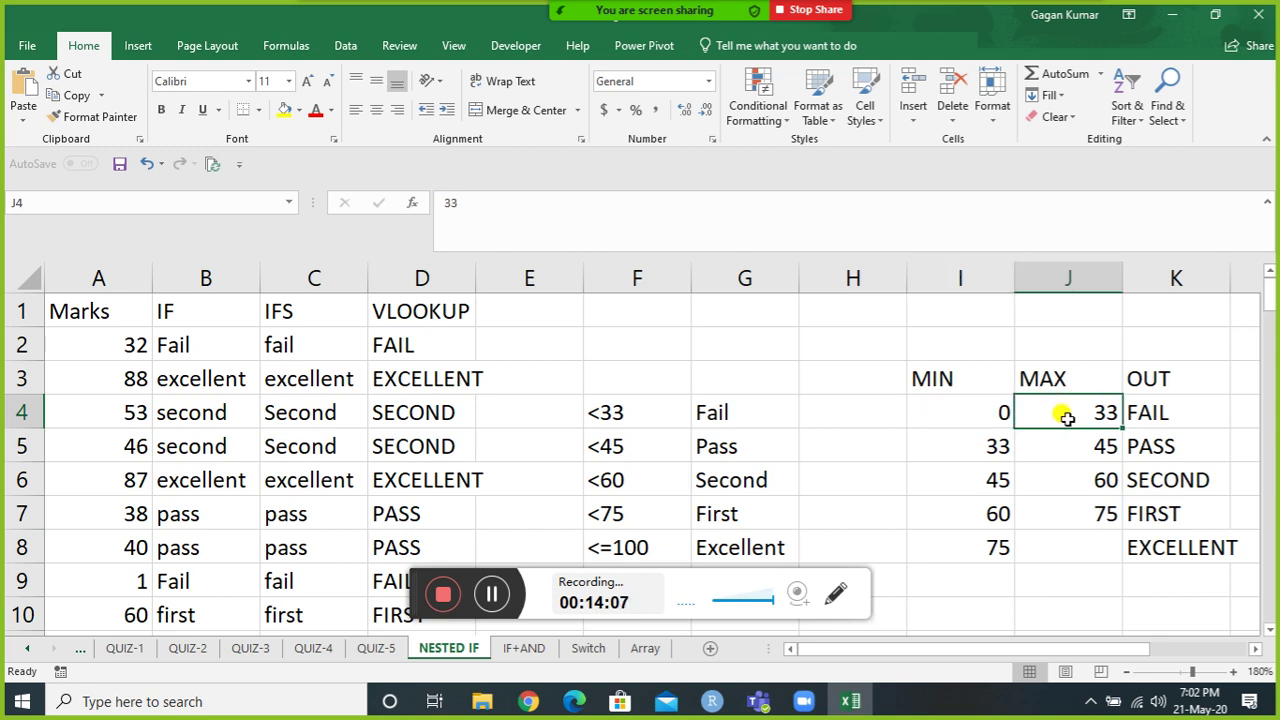
Examine the lower limits, upper limits and outcomes of the PASS and SECOND rows in the lookup table.
{"action": "left_click", "coordinate": [981, 443]}
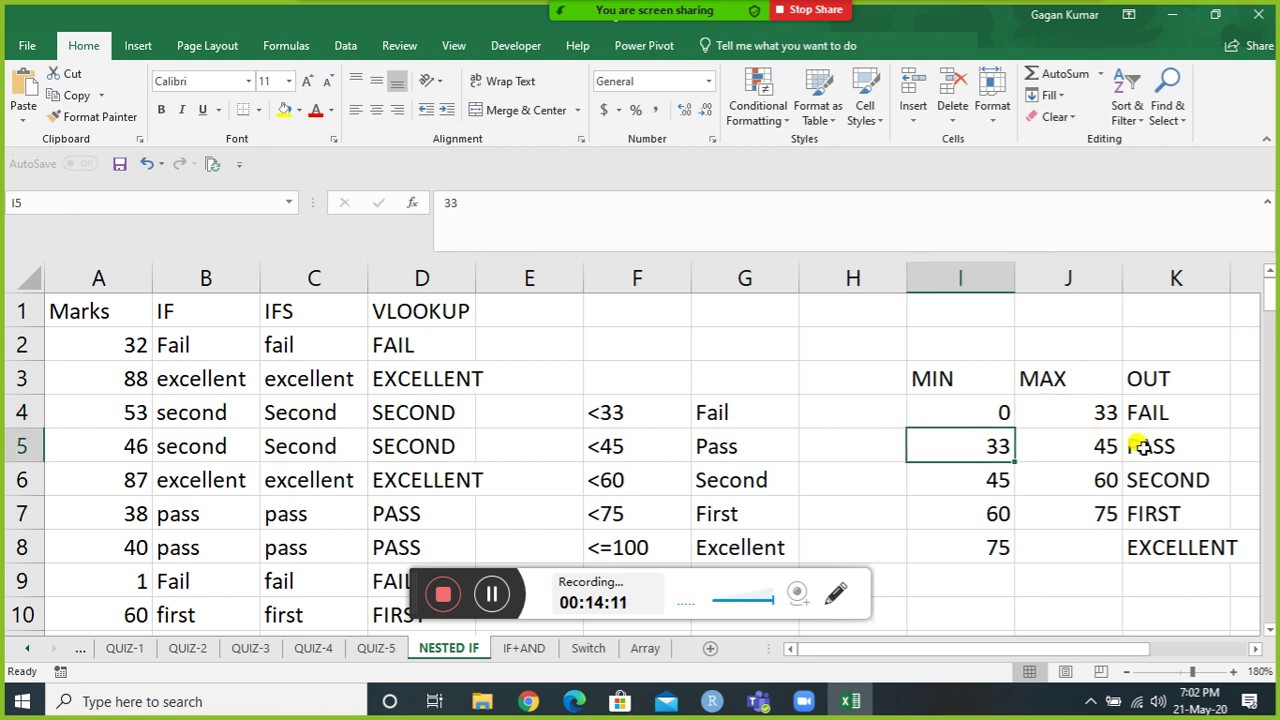
{"action": "key", "text": "Right"}
{"action": "key", "text": "Right"}
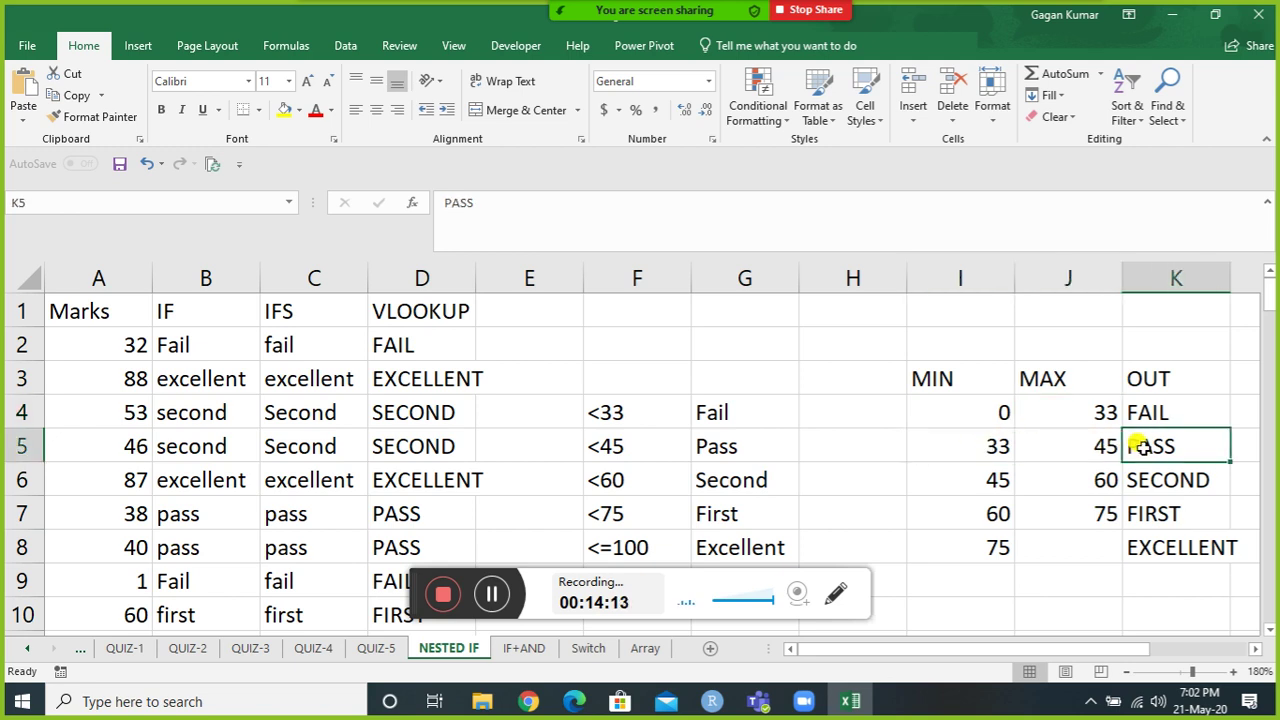
{"action": "key", "text": "Left"}
{"action": "key", "text": "Left"}
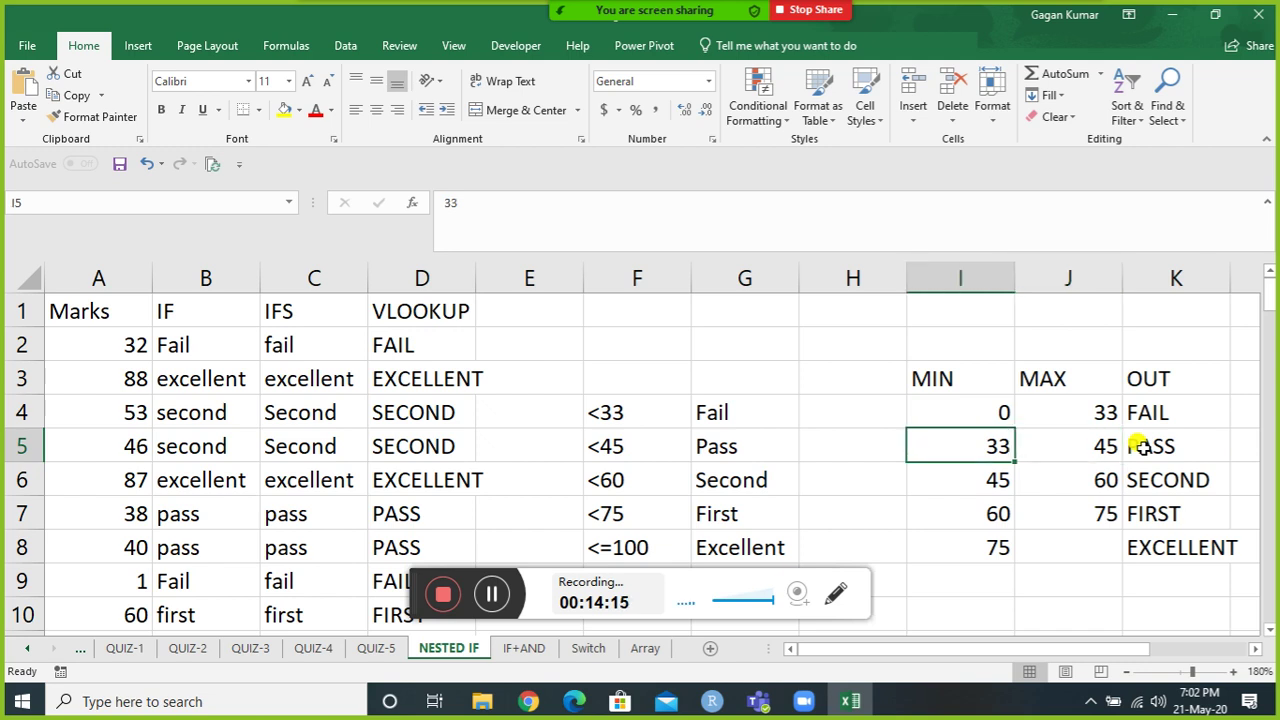
{"action": "key", "text": "Right"}
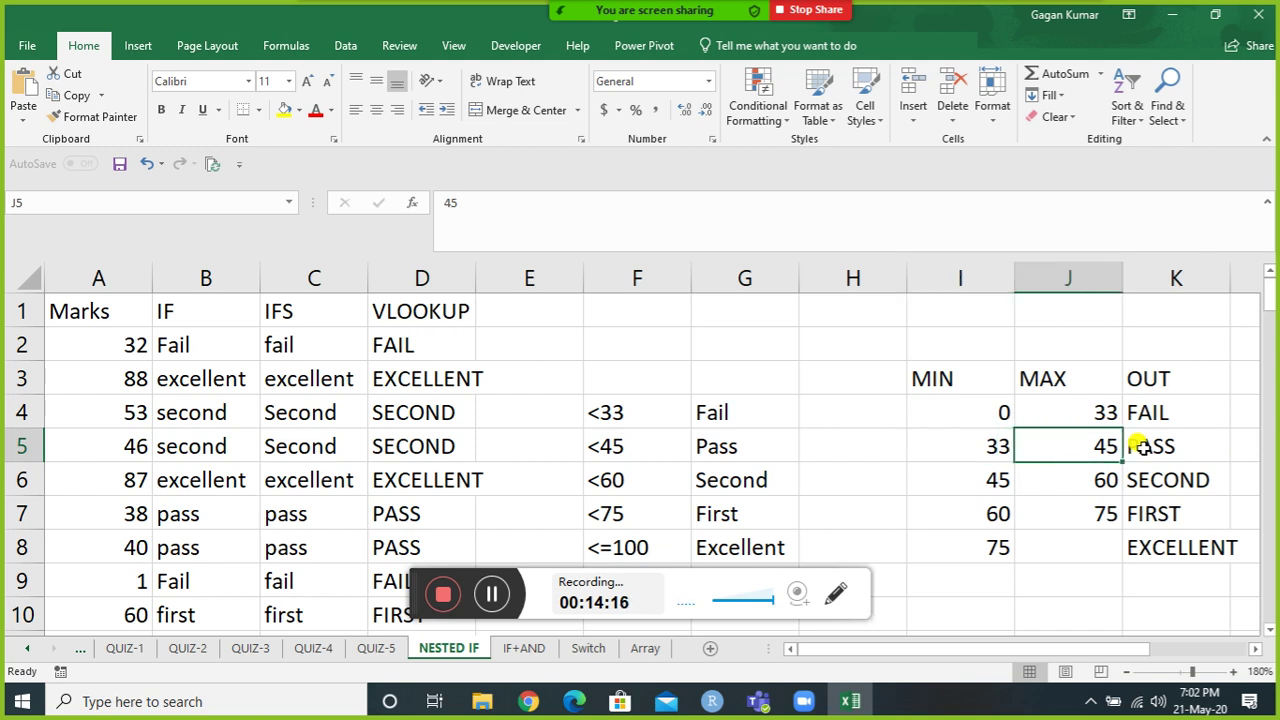
{"action": "key", "text": "Right"}
{"action": "key", "text": "Down"}
{"action": "key", "text": "Left"}
{"action": "key", "text": "Left"}
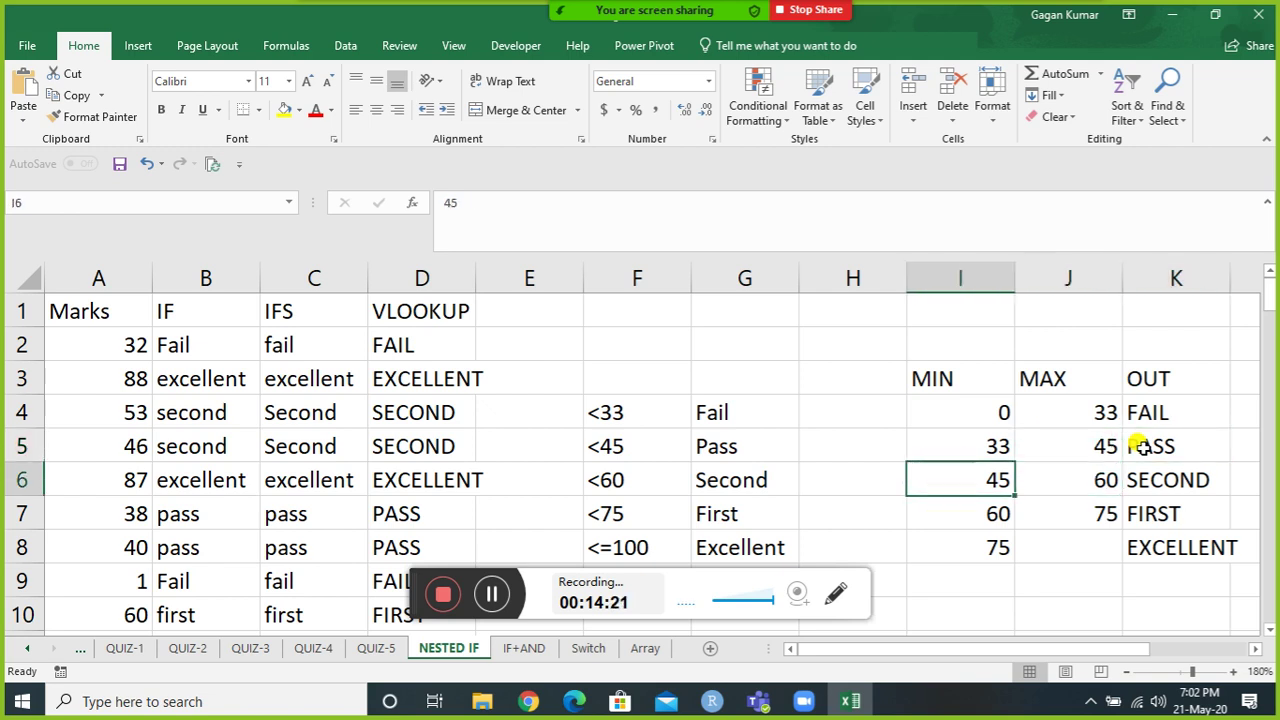
{"action": "key", "text": "Right"}
{"action": "key", "text": "Right"}
{"action": "key", "text": "Left"}
{"action": "key", "text": "Left"}
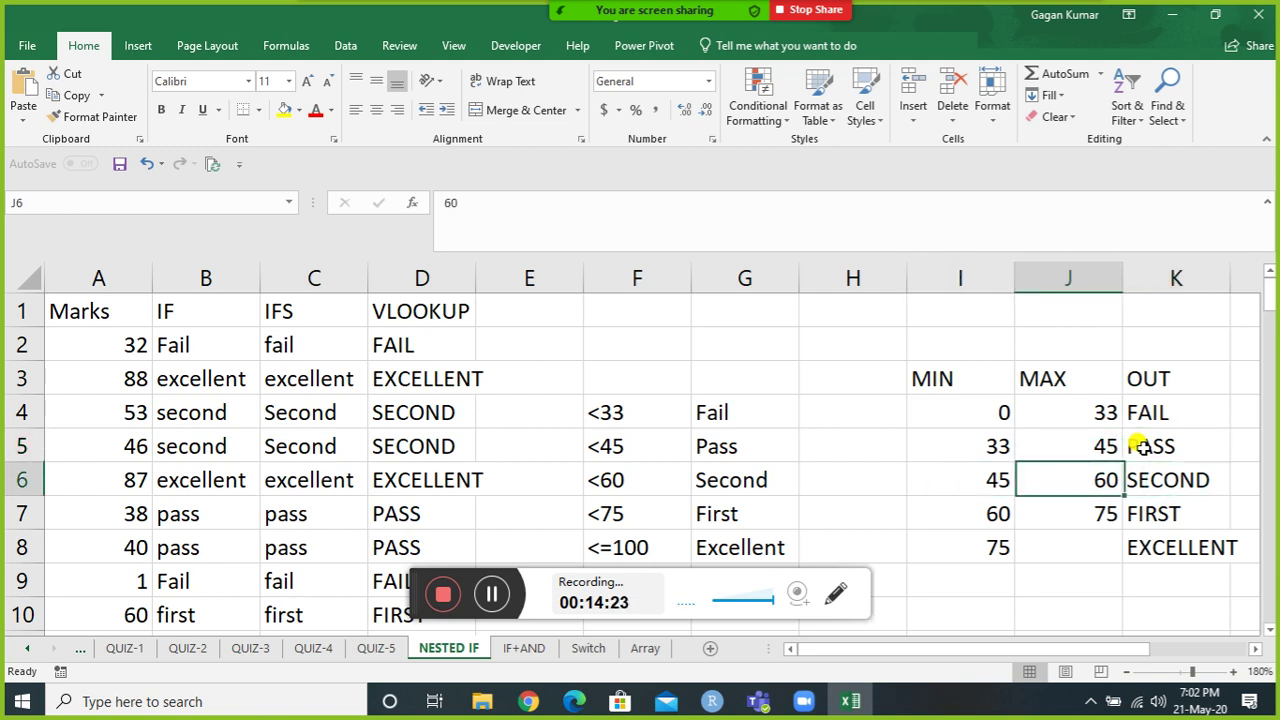
Test the grading just below the pass limit by setting the mark in A2 to 32.99.
{"action": "key", "text": "Home"}
{"action": "key", "text": "Up"}
{"action": "key", "text": "Up"}
{"action": "key", "text": "Up"}
{"action": "key", "text": "Up"}
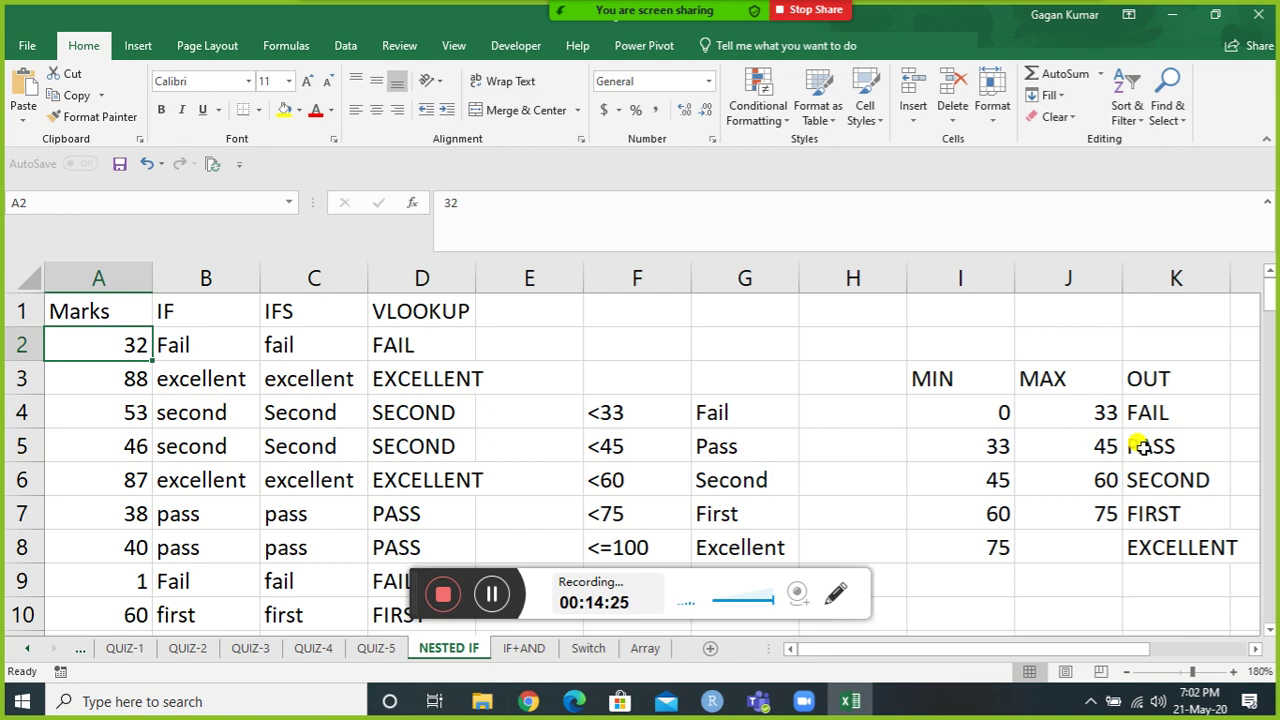
{"action": "type", "text": "2"}
{"action": "key", "text": "Return"}
{"action": "key", "text": "Up"}
{"action": "type", "text": "32"}
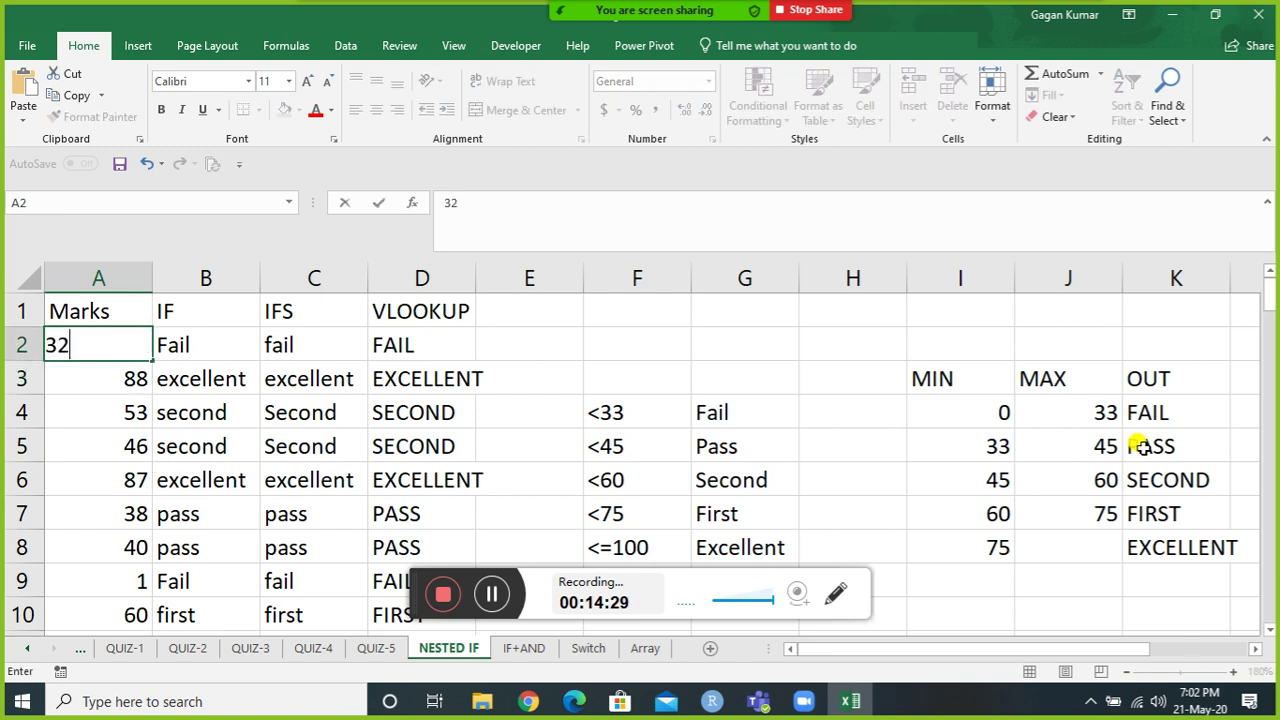
{"action": "type", "text": ".99"}
{"action": "key", "text": "Return"}
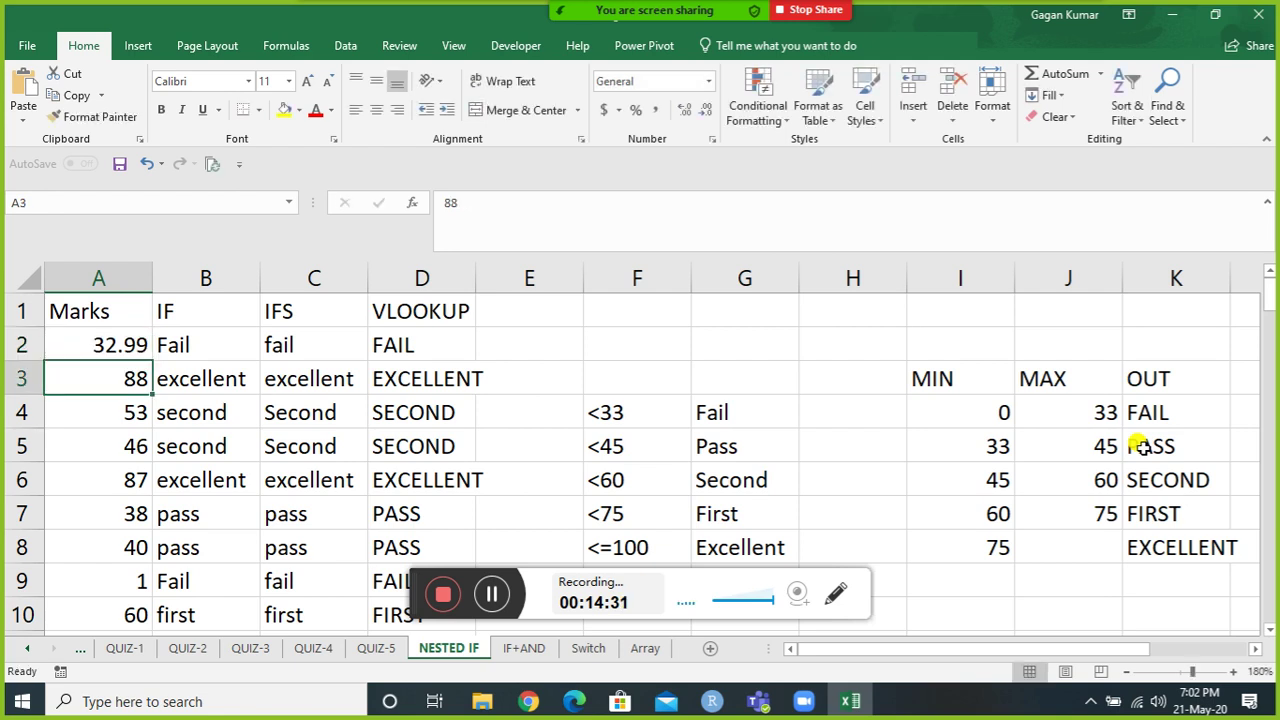
Set the mark in A2 to 33 and check it against the limits of the PASS row in the lookup table.
{"action": "key", "text": "Up"}
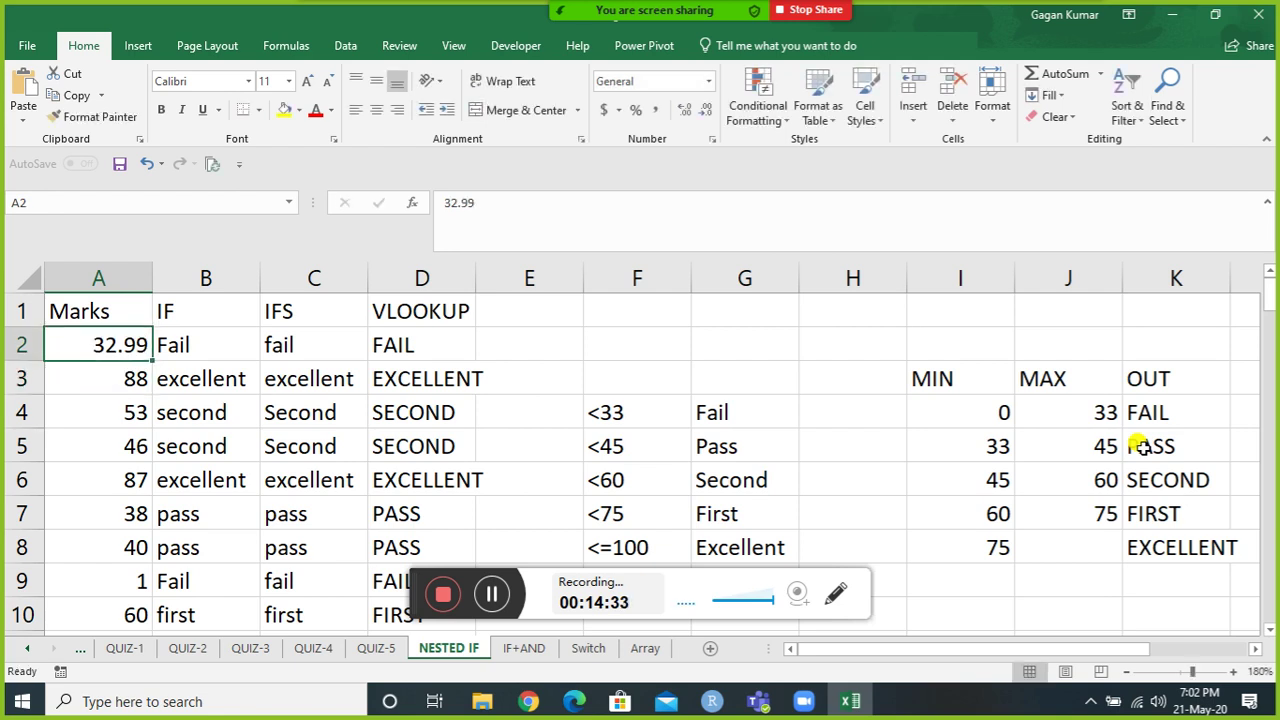
{"action": "type", "text": "33"}
{"action": "key", "text": "Return"}
{"action": "key", "text": "Up"}
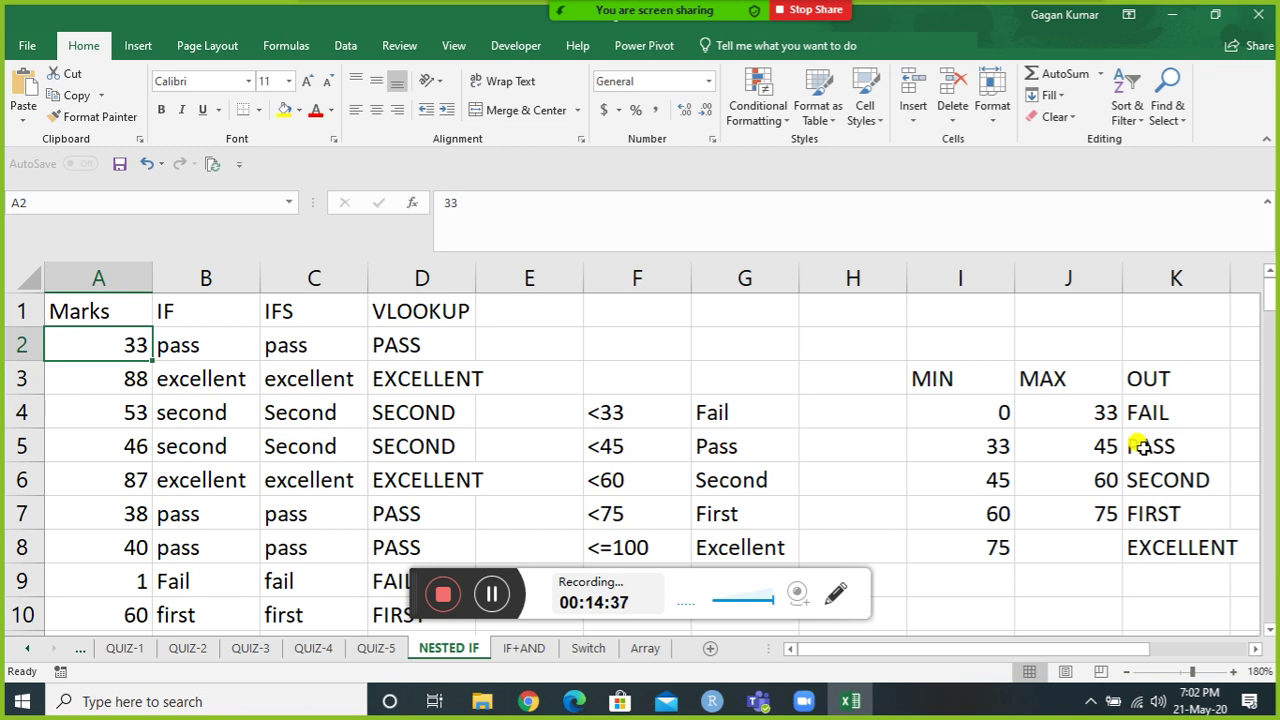
{"action": "left_click", "coordinate": [982, 445]}
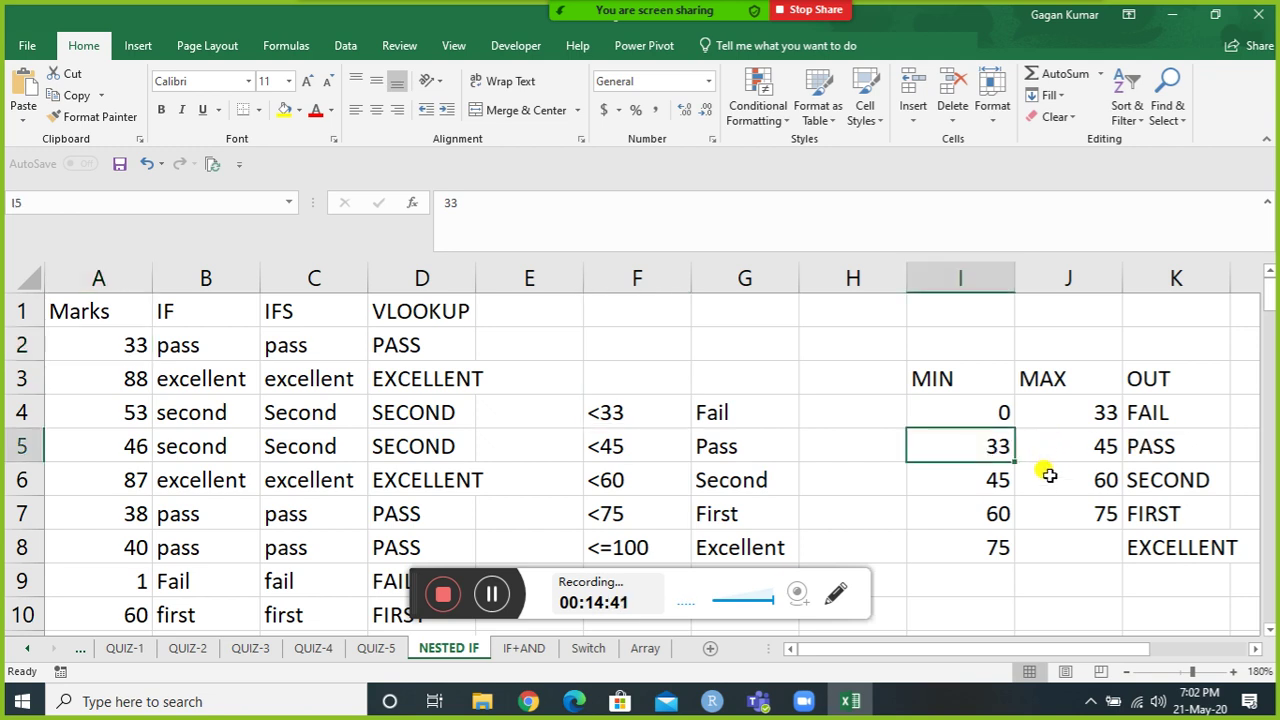
{"action": "key", "text": "Right"}
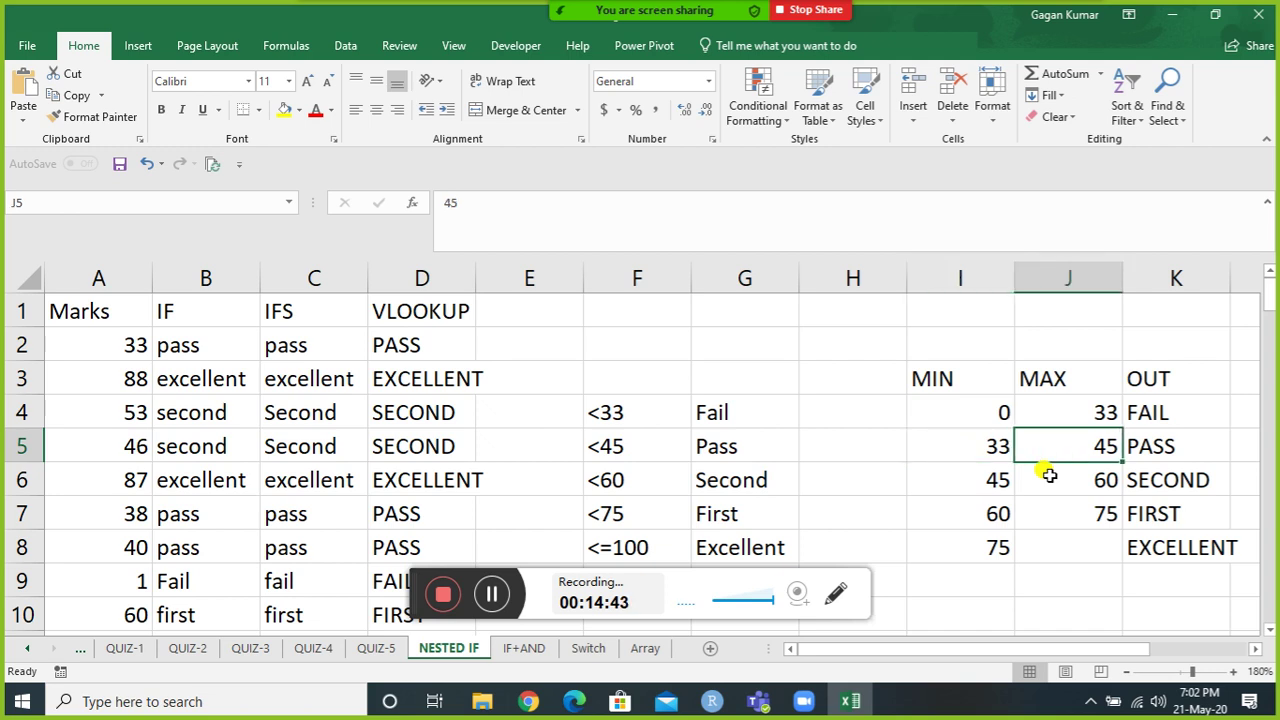
Try a mark of 44 in A2, and replace it with 45 to test the SECOND grade's lower limit.
{"action": "key", "text": "Left"}
{"action": "key", "text": "Home"}
{"action": "key", "text": "Up"}
{"action": "key", "text": "Up"}
{"action": "key", "text": "Up"}
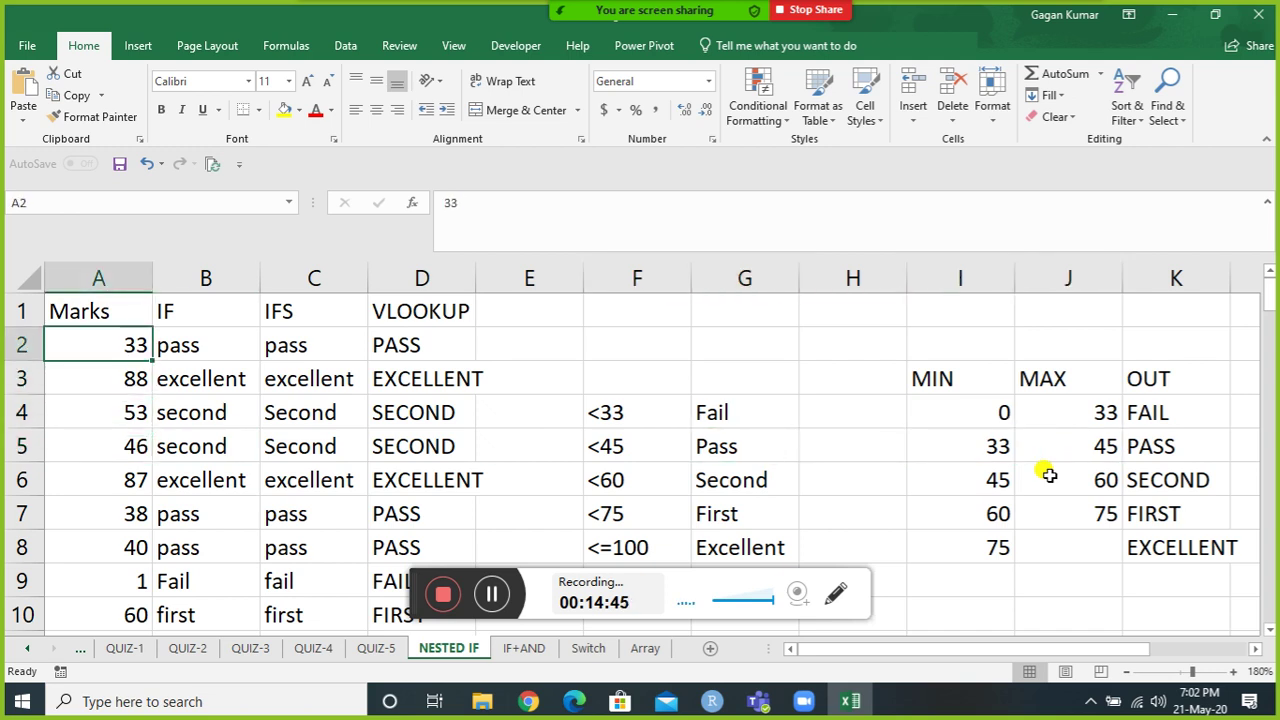
{"action": "type", "text": "44"}
{"action": "key", "text": "Return"}
{"action": "key", "text": "Up"}
{"action": "type", "text": "45"}
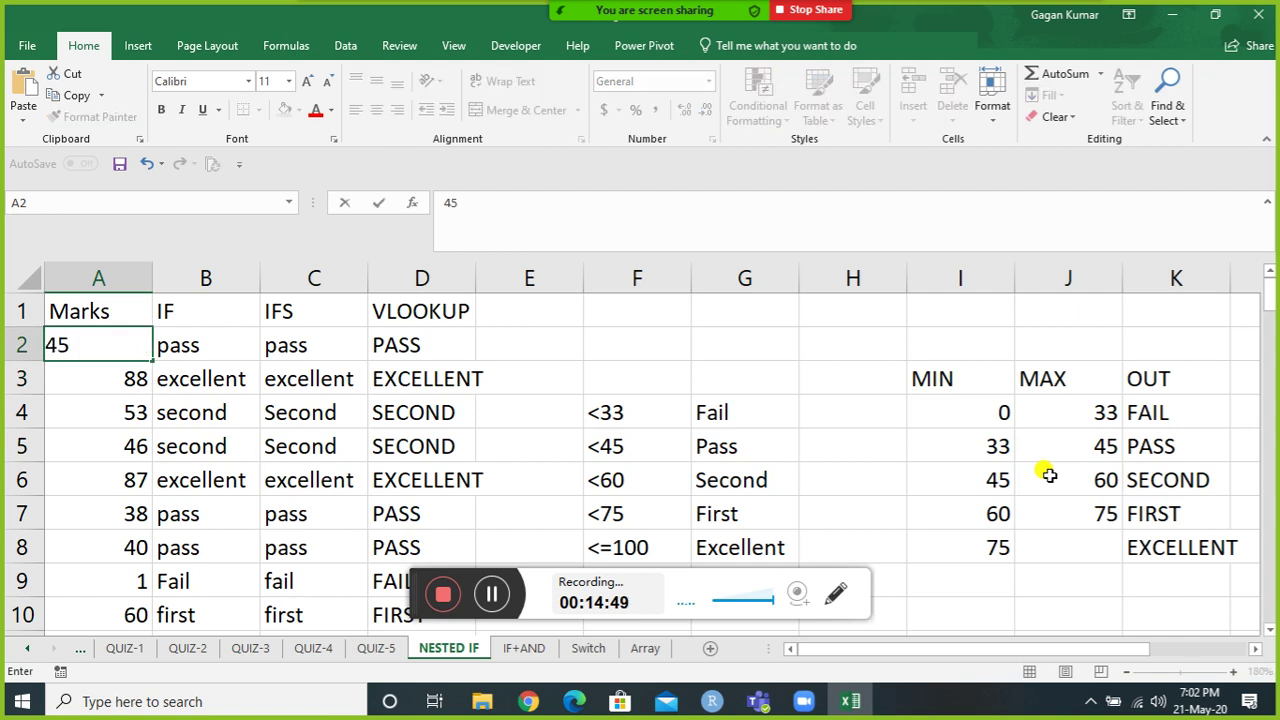
{"action": "key", "text": "Return"}
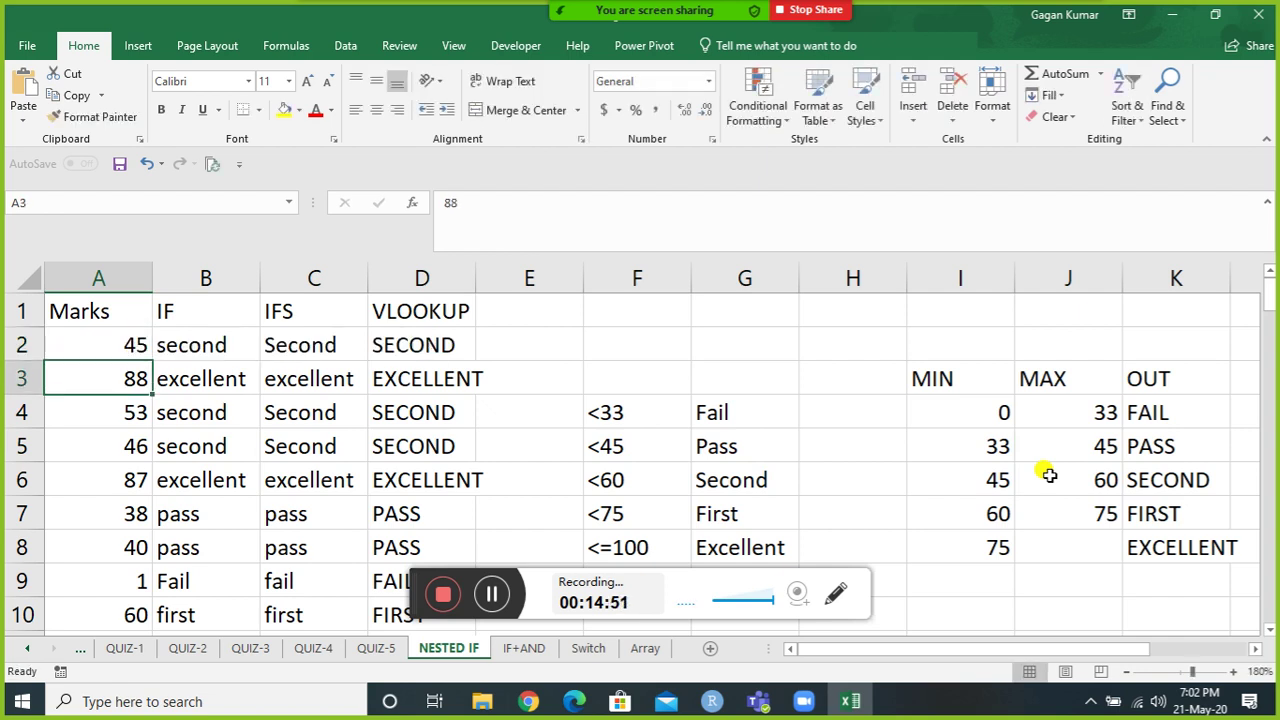
{"action": "key", "text": "Up"}
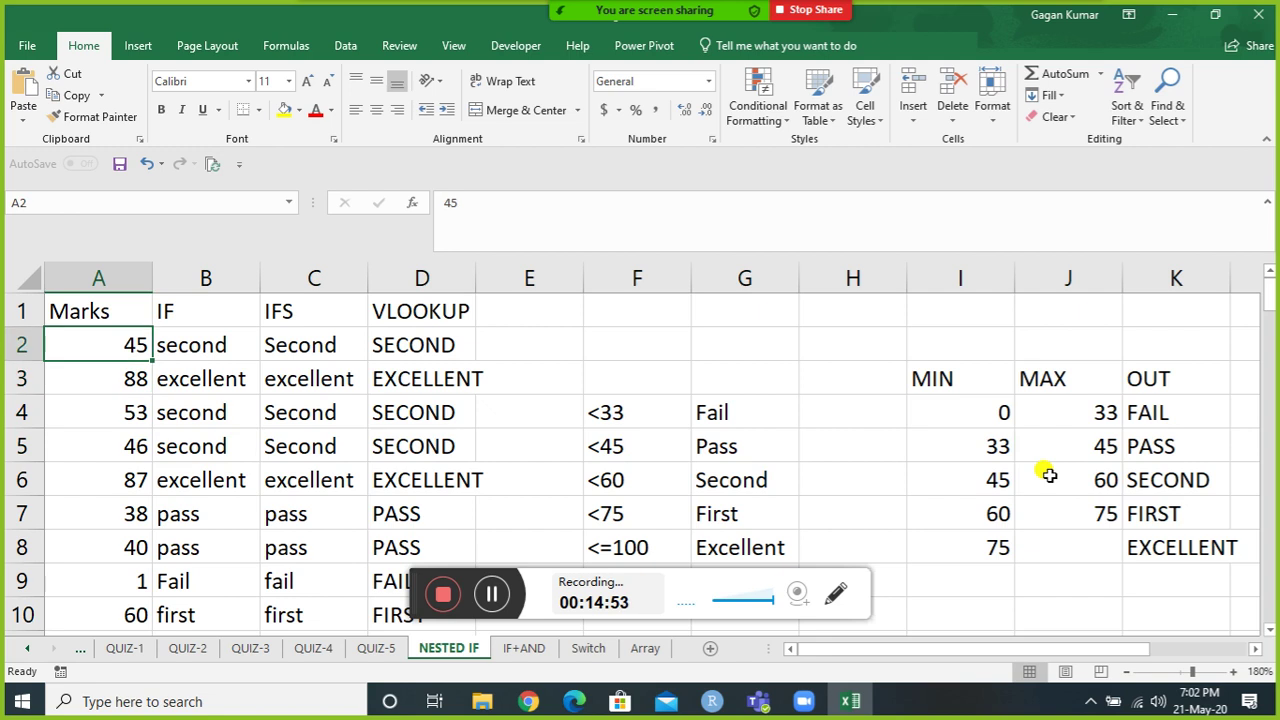
Examine the lower limit, upper limit and outcome of the SECOND row in the lookup table.
{"action": "left_click", "coordinate": [997, 480]}
{"action": "left_click", "coordinate": [1150, 480]}
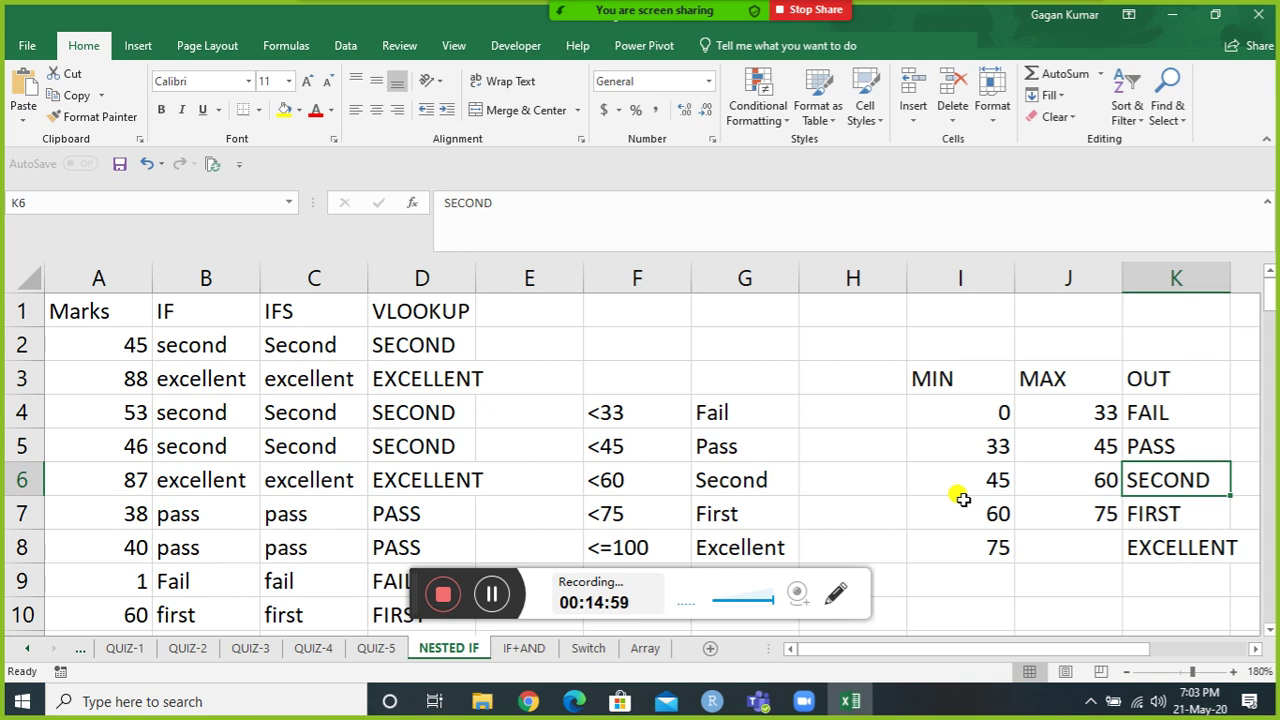
{"action": "left_click", "coordinate": [958, 495]}
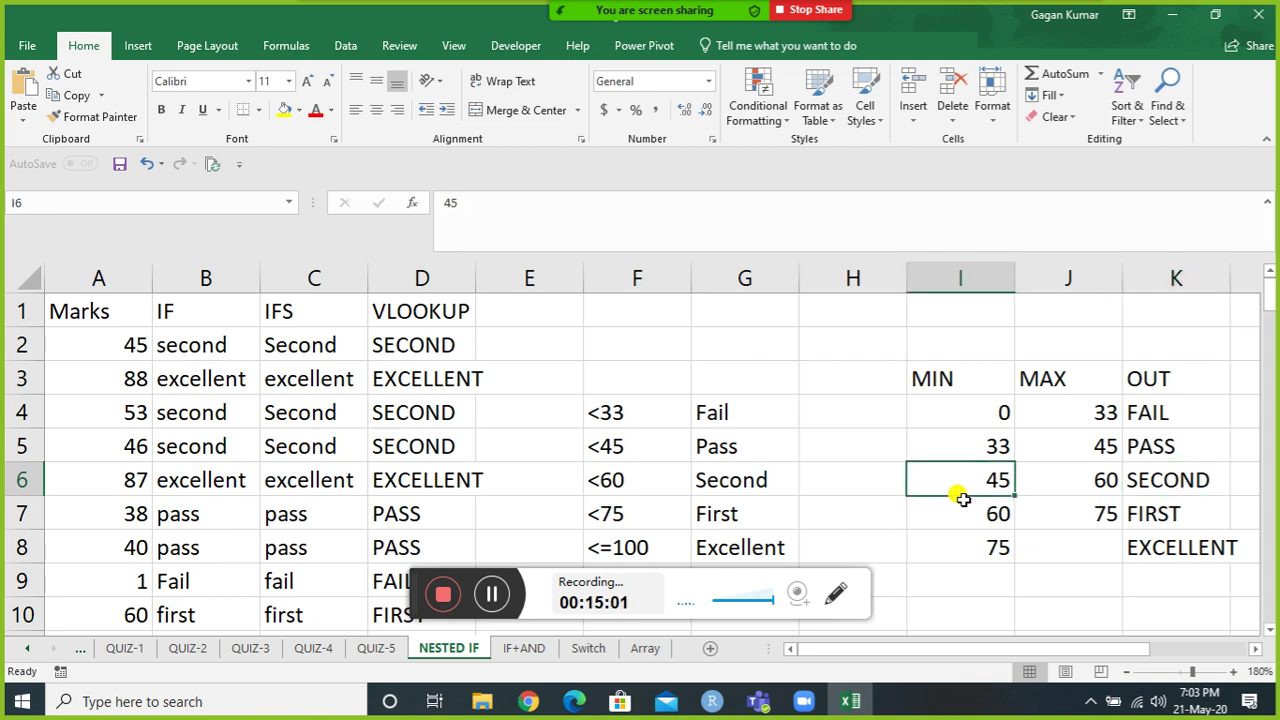
{"action": "key", "text": "Right"}
{"action": "key", "text": "Right"}
{"action": "key", "text": "Left"}
{"action": "key", "text": "Left"}
{"action": "key", "text": "Left"}
{"action": "key", "text": "Left"}
{"action": "key", "text": "Left"}
{"action": "key", "text": "Left"}
{"action": "key", "text": "Left"}
{"action": "key", "text": "ctrl+Up"}
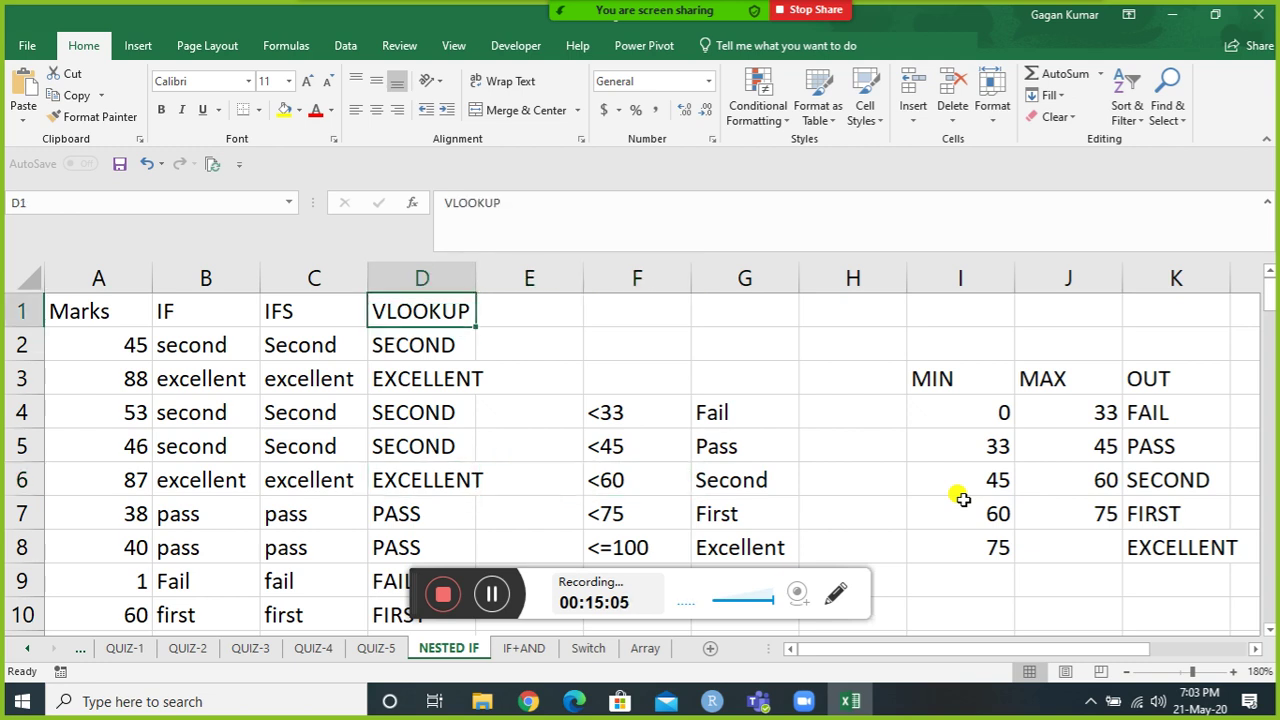
Compare the nested IF, IFS and VLOOKUP formulas that grade the mark in row 2.
{"action": "key", "text": "Down"}
{"action": "key", "text": "Down"}
{"action": "key", "text": "Up"}
{"action": "key", "text": "Left"}
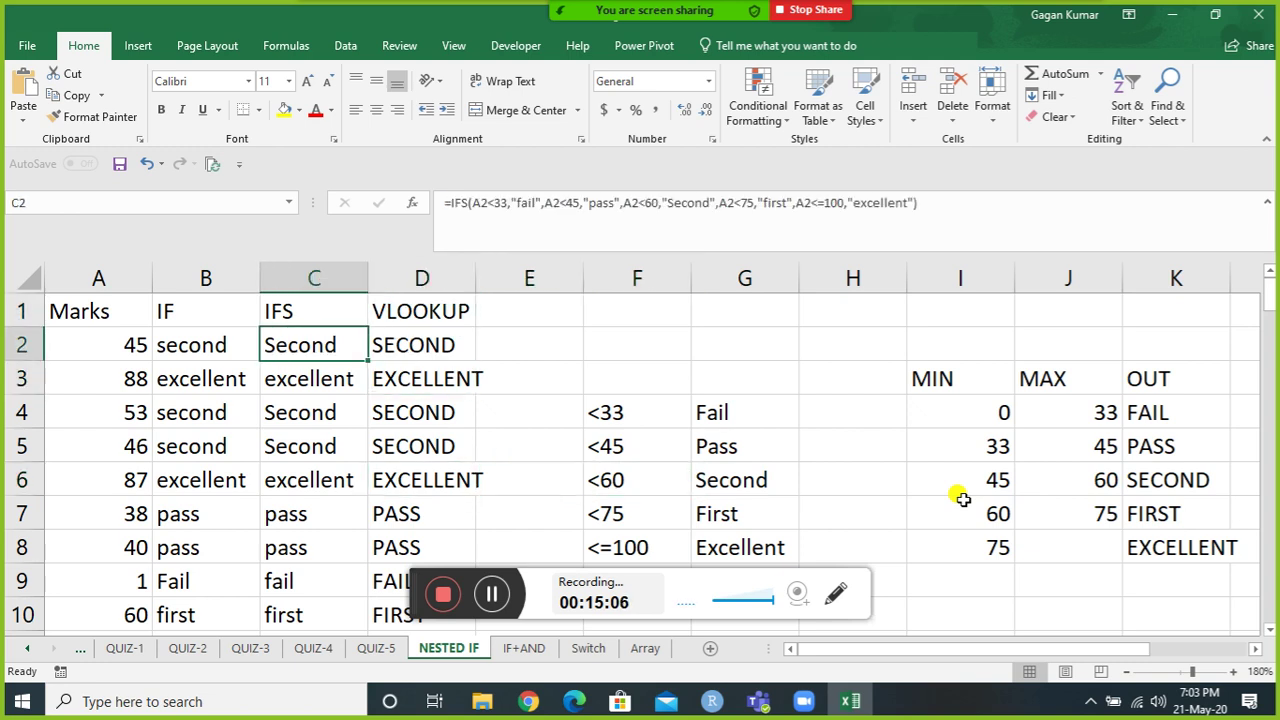
{"action": "key", "text": "Left"}
{"action": "key", "text": "Left"}
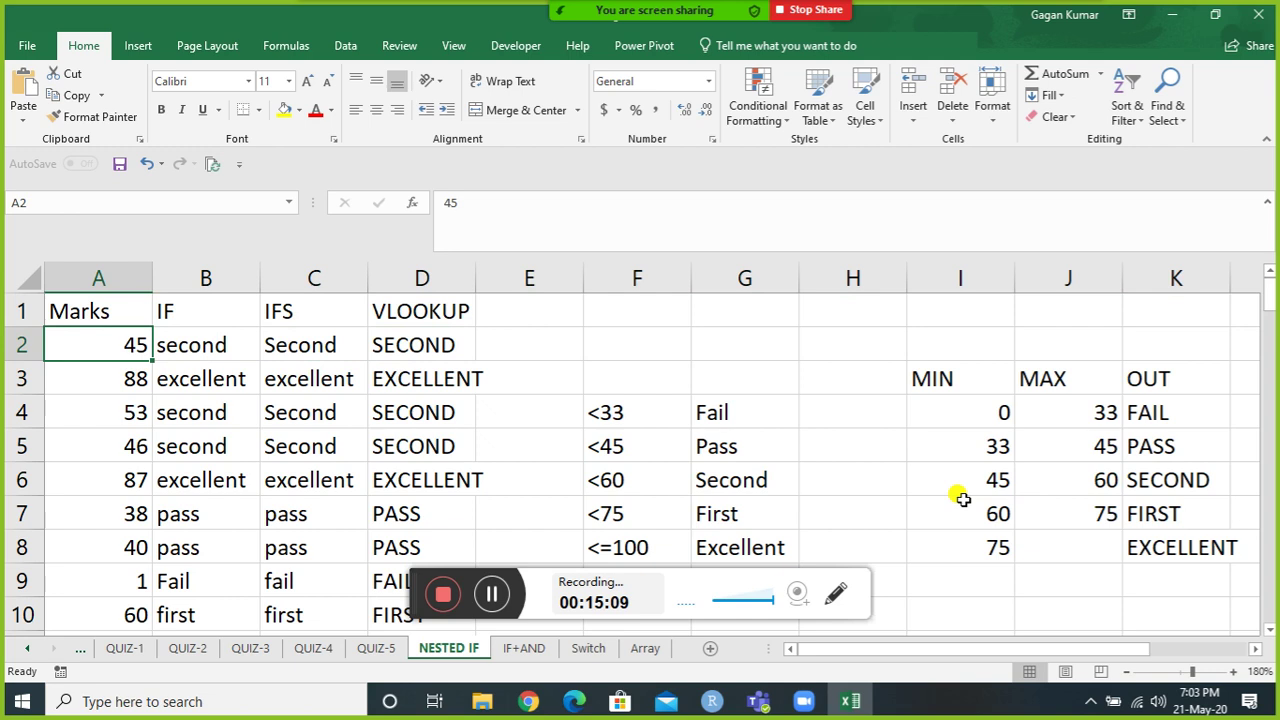
{"action": "key", "text": "Down"}
{"action": "key", "text": "Down"}
{"action": "key", "text": "Up"}
{"action": "key", "text": "Up"}
{"action": "key", "text": "Right"}
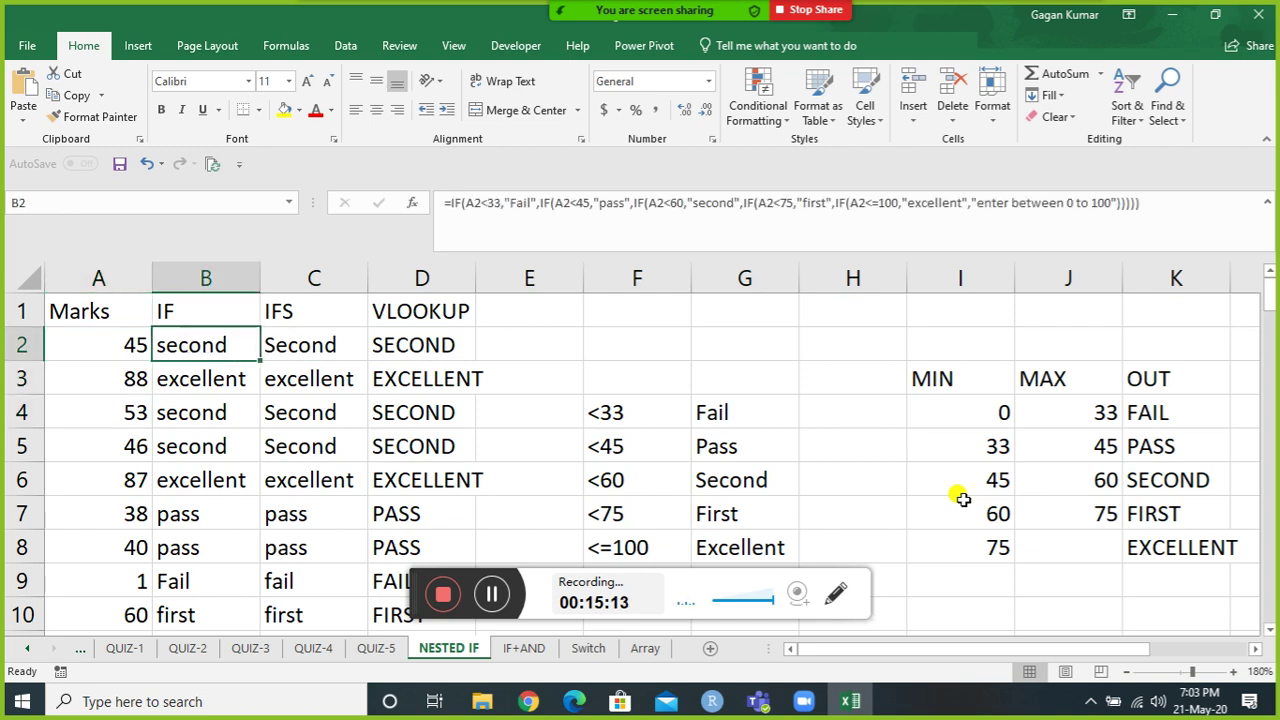
{"action": "key", "text": "Right"}
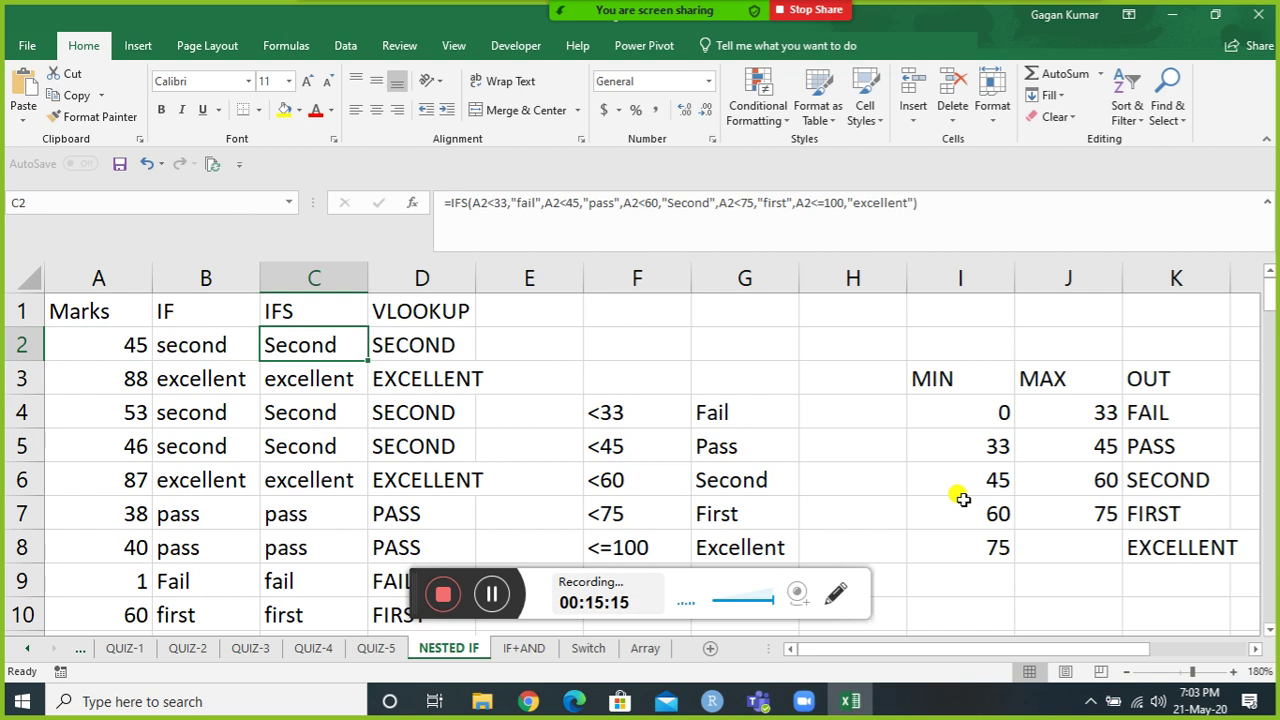
{"action": "key", "text": "Right"}
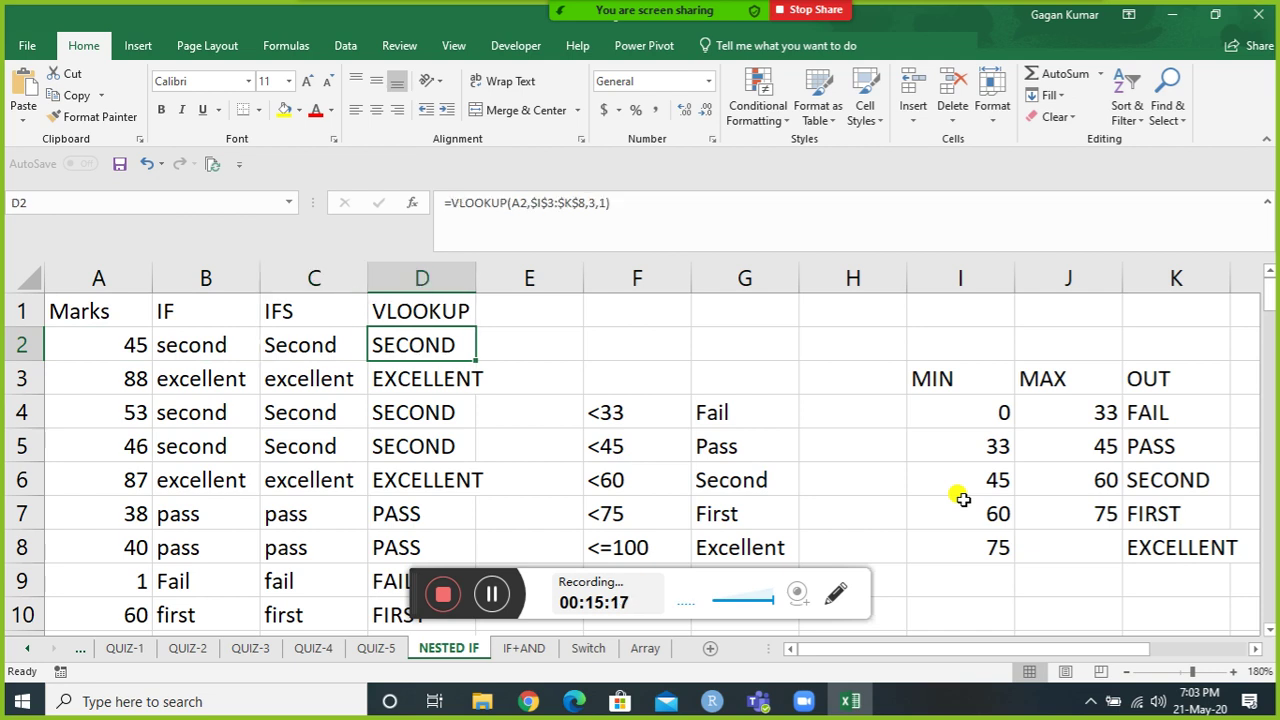
Open the IF+AND sheet and examine the Name and Subject columns of List1 and list2.
{"action": "key", "text": "ctrl+Page_Down"}
{"action": "key", "text": "ctrl+Up"}
{"action": "key", "text": "ctrl+Left"}
{"action": "key", "text": "Left"}
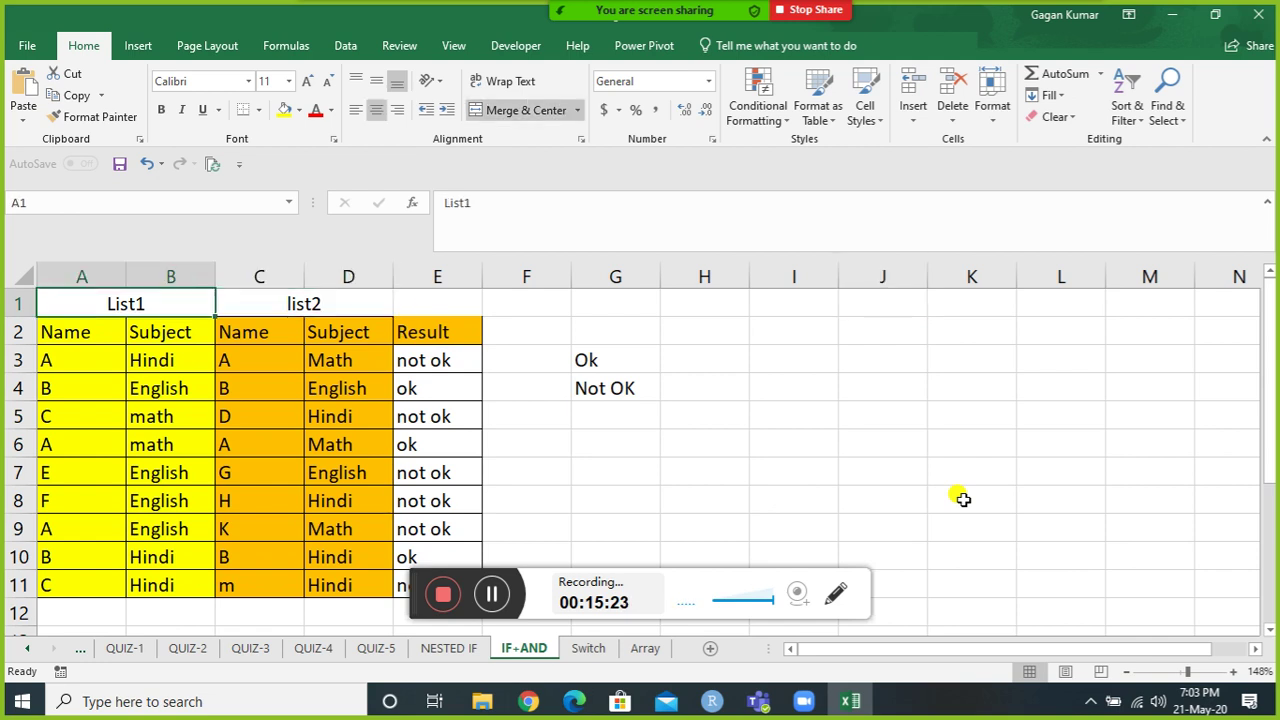
{"action": "key", "text": "Down"}
{"action": "key", "text": "Down"}
{"action": "key", "text": "Up"}
{"action": "key", "text": "shift+Right"}
{"action": "key", "text": "ctrl+shift+Down"}
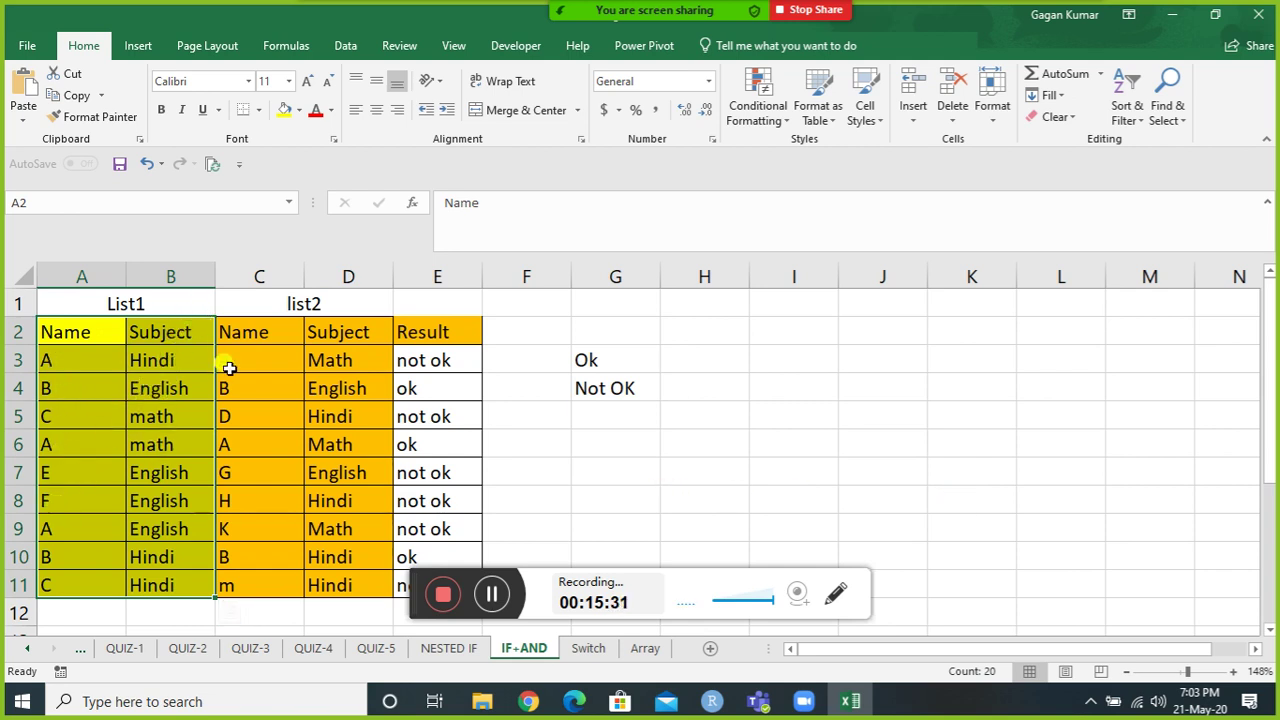
{"action": "left_click", "coordinate": [251, 334]}
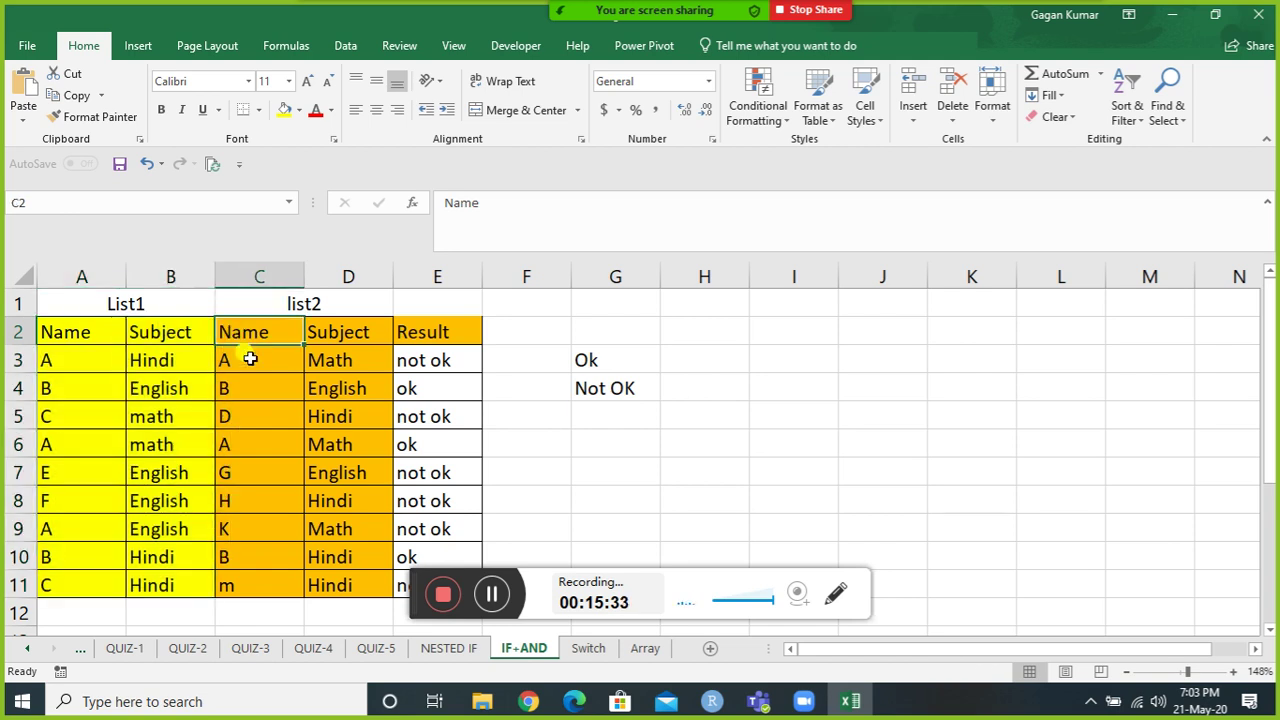
Clear the existing formulas from the Result column, E3 through E11.
{"action": "left_click", "coordinate": [418, 360]}
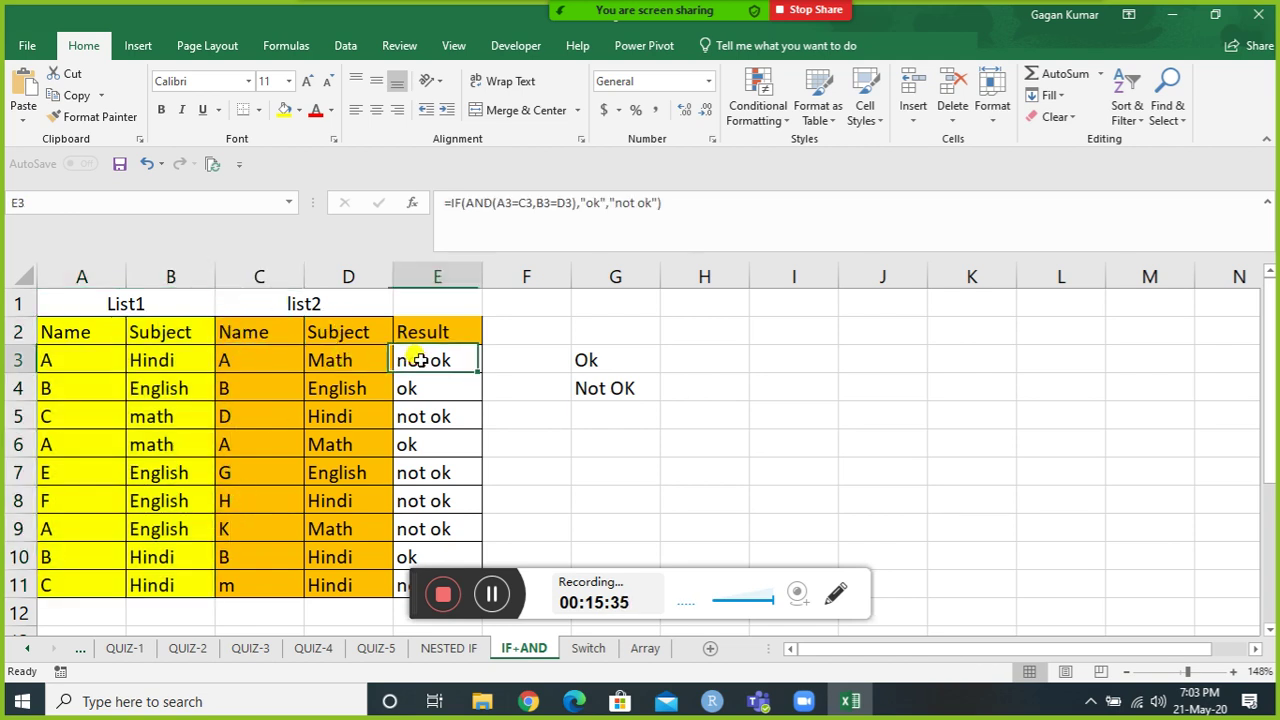
{"action": "key", "text": "ctrl+shift+Down"}
{"action": "key", "text": "Delete"}
Compare the names and subjects of List1 with those of list2 in rows 3 and 4.
{"action": "key", "text": "Left"}
{"action": "key", "text": "Left"}
{"action": "key", "text": "Left"}
{"action": "key", "text": "Left"}
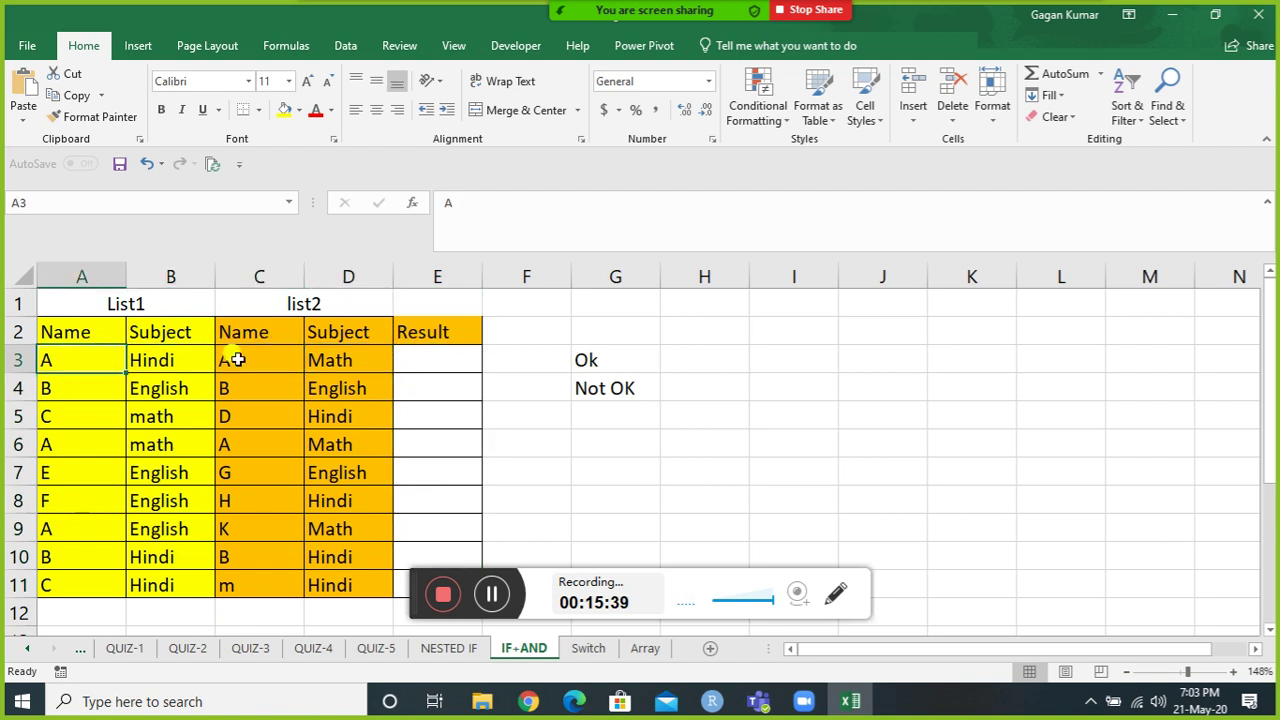
{"action": "left_click", "coordinate": [238, 360], "text": "ctrl"}
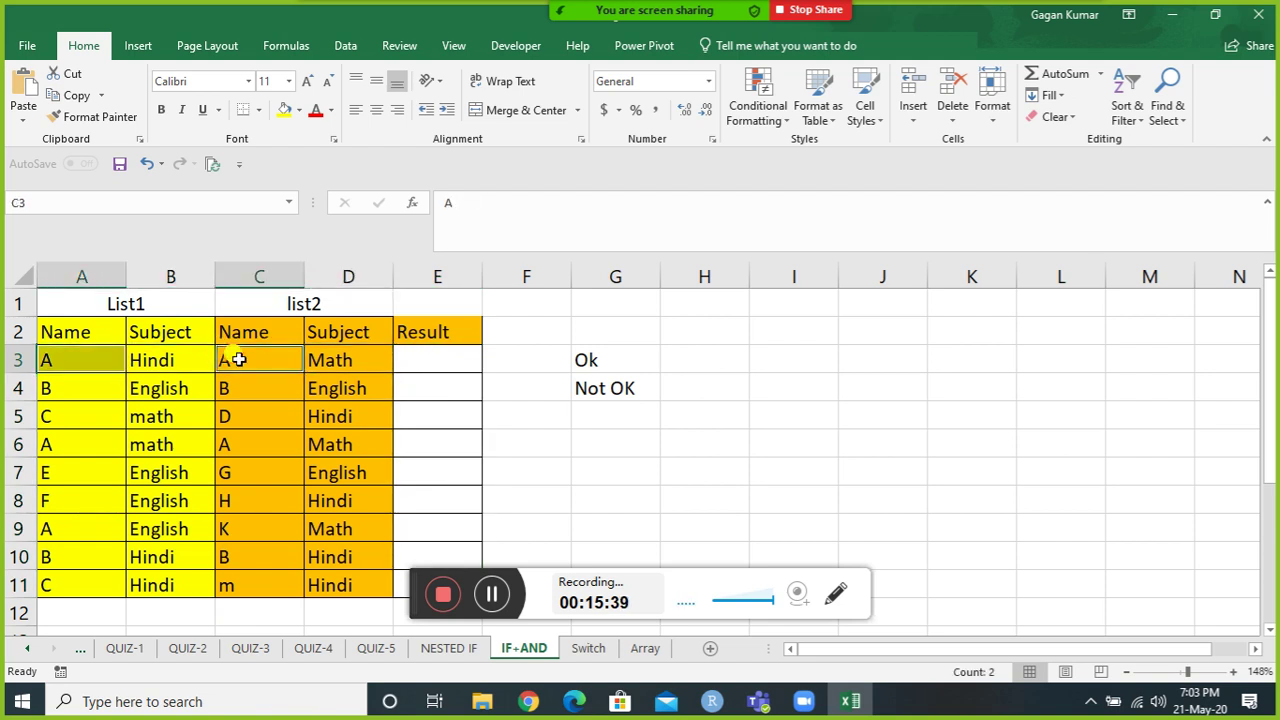
{"action": "left_click", "coordinate": [174, 366]}
{"action": "left_click", "coordinate": [335, 360], "text": "ctrl"}
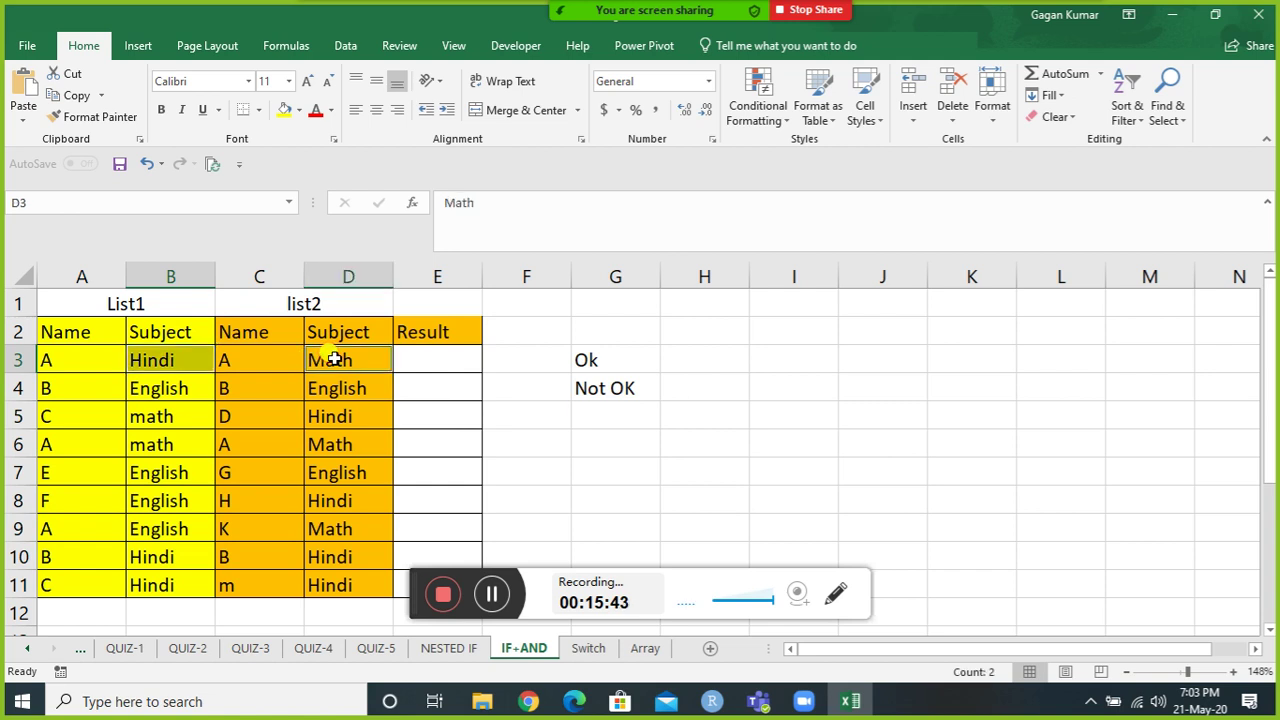
{"action": "left_click", "coordinate": [178, 392]}
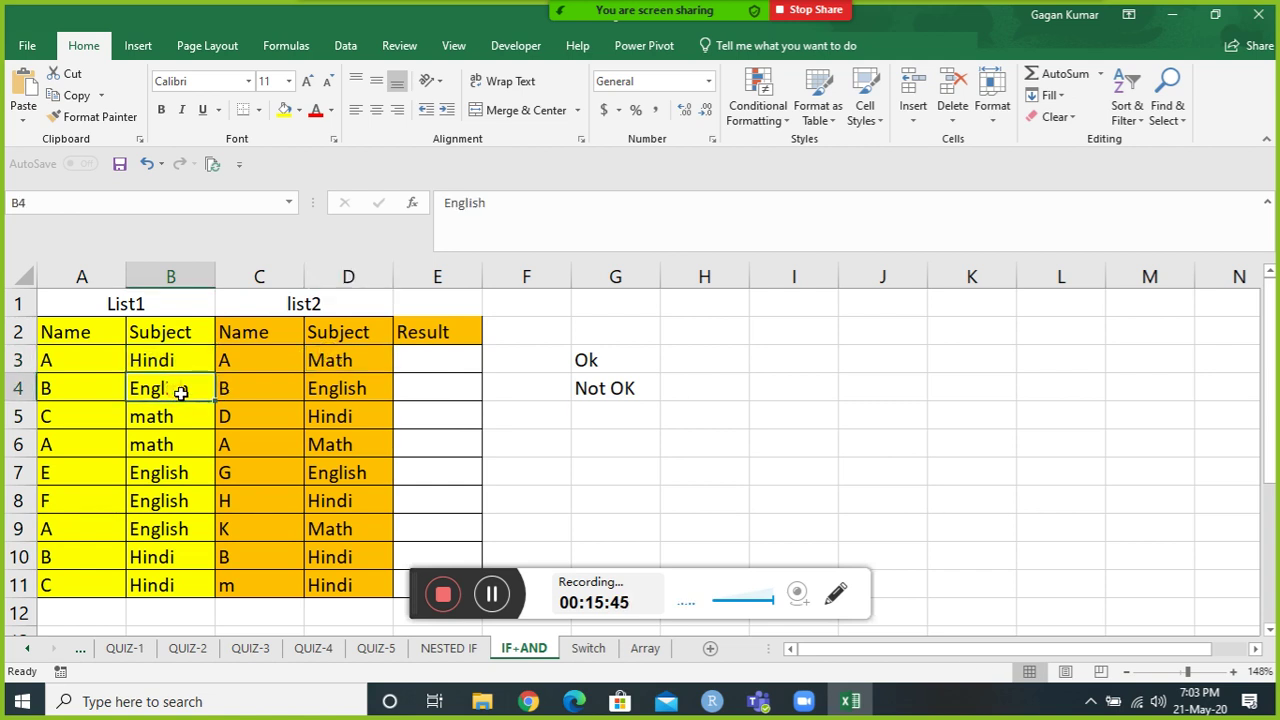
{"action": "left_click", "coordinate": [335, 381], "text": "ctrl"}
{"action": "left_click", "coordinate": [261, 376]}
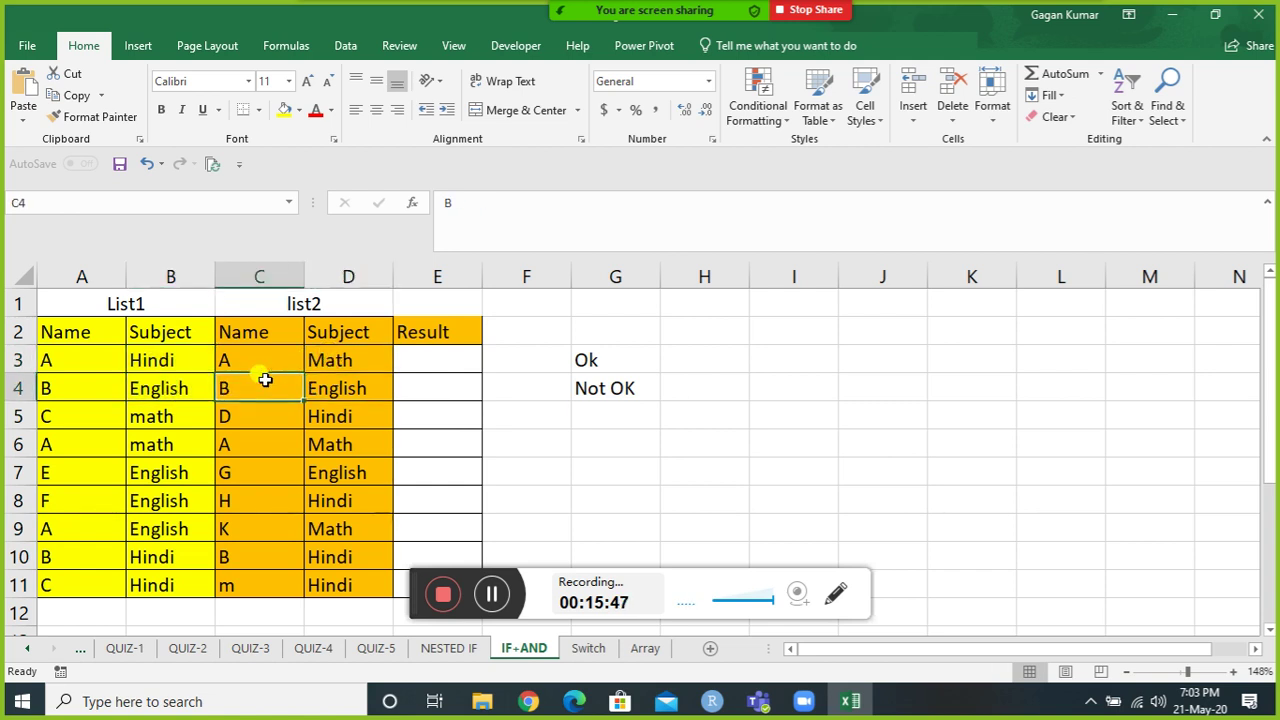
{"action": "left_click", "coordinate": [46, 393], "text": "ctrl"}
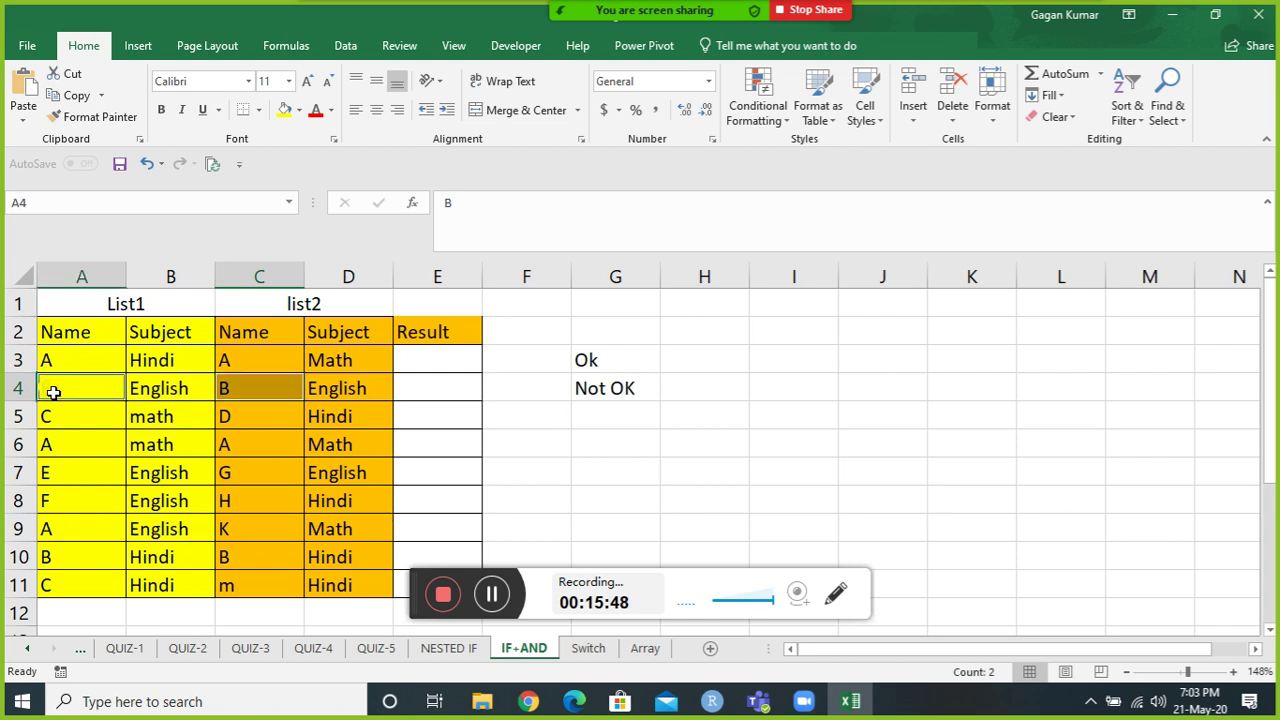
{"action": "left_click", "coordinate": [420, 388]}
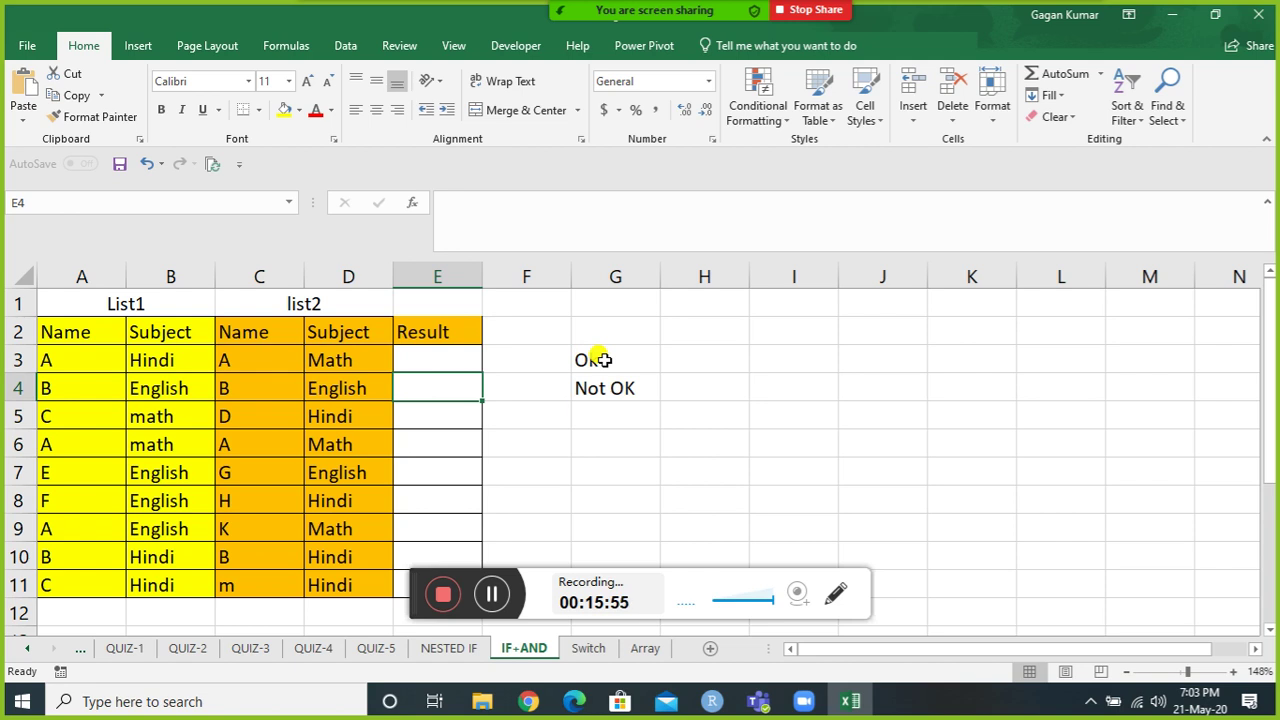
Start an AND formula in Result cell E3 whose first condition compares the names with A3=C3.
{"action": "left_click", "coordinate": [460, 361]}
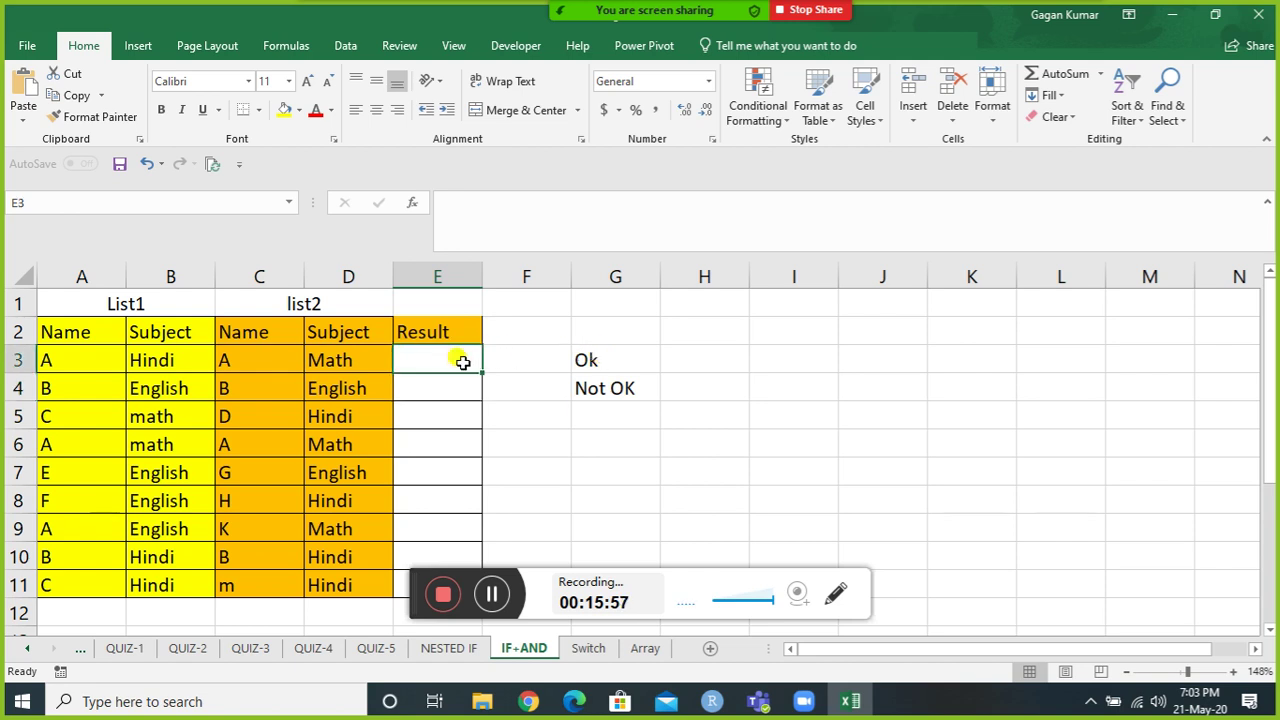
{"action": "type", "text": "=IF("}
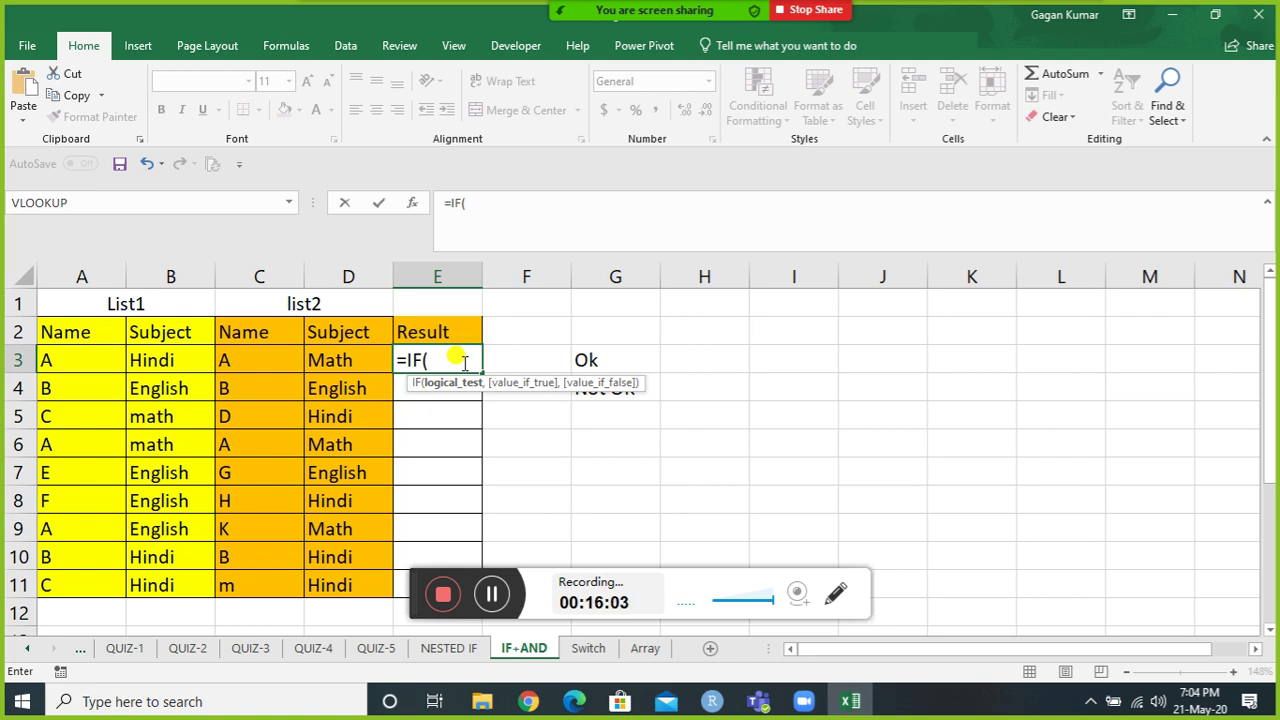
{"action": "key", "text": "Escape"}
{"action": "type", "text": "=nad"}
{"action": "key", "text": "BackSpace"}
{"action": "key", "text": "BackSpace"}
{"action": "key", "text": "BackSpace"}
{"action": "type", "text": "and"}
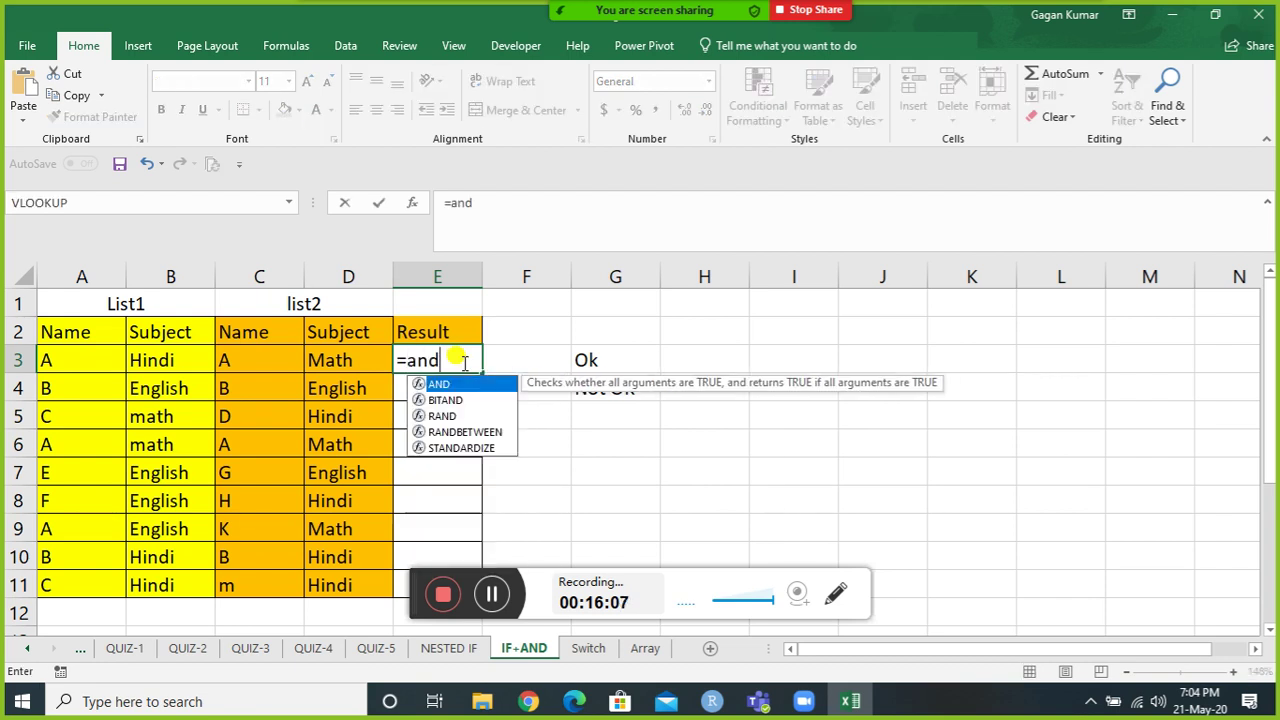
{"action": "key", "text": "Tab"}
{"action": "key", "text": "Left"}
{"action": "key", "text": "Left"}
{"action": "key", "text": "Left"}
{"action": "key", "text": "Left"}
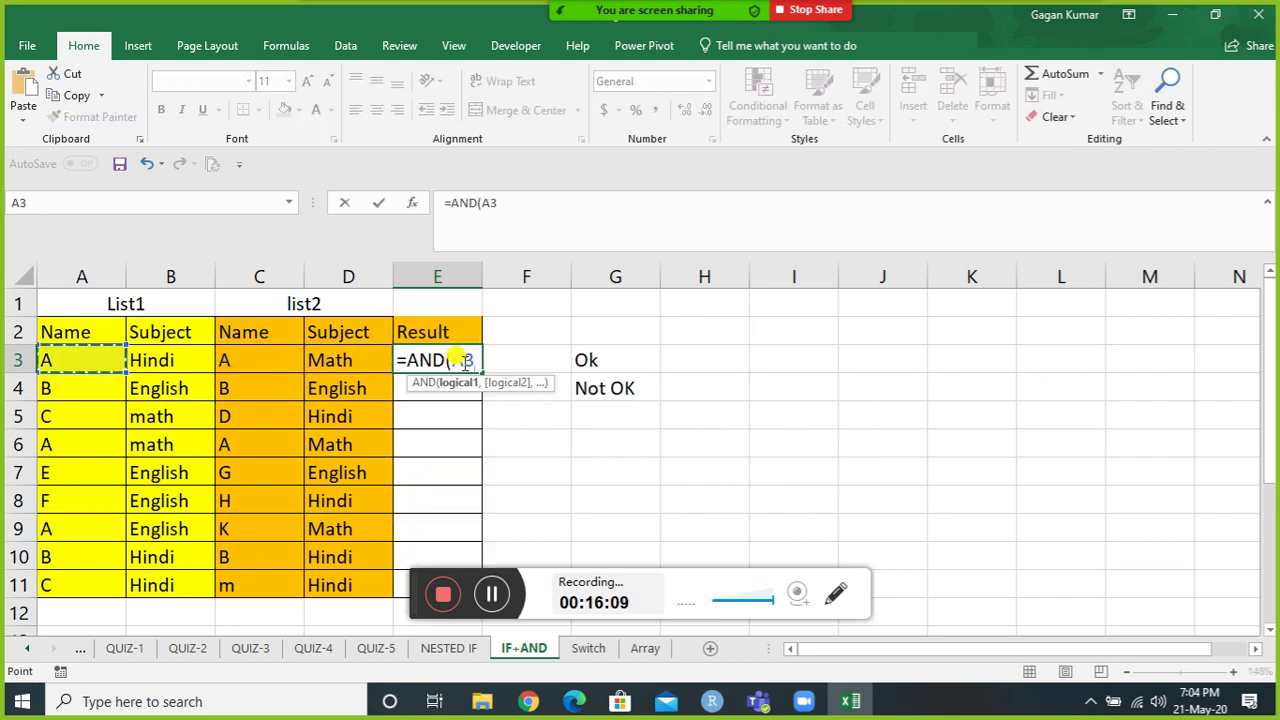
{"action": "type", "text": "="}
{"action": "key", "text": "Left"}
{"action": "key", "text": "Left"}
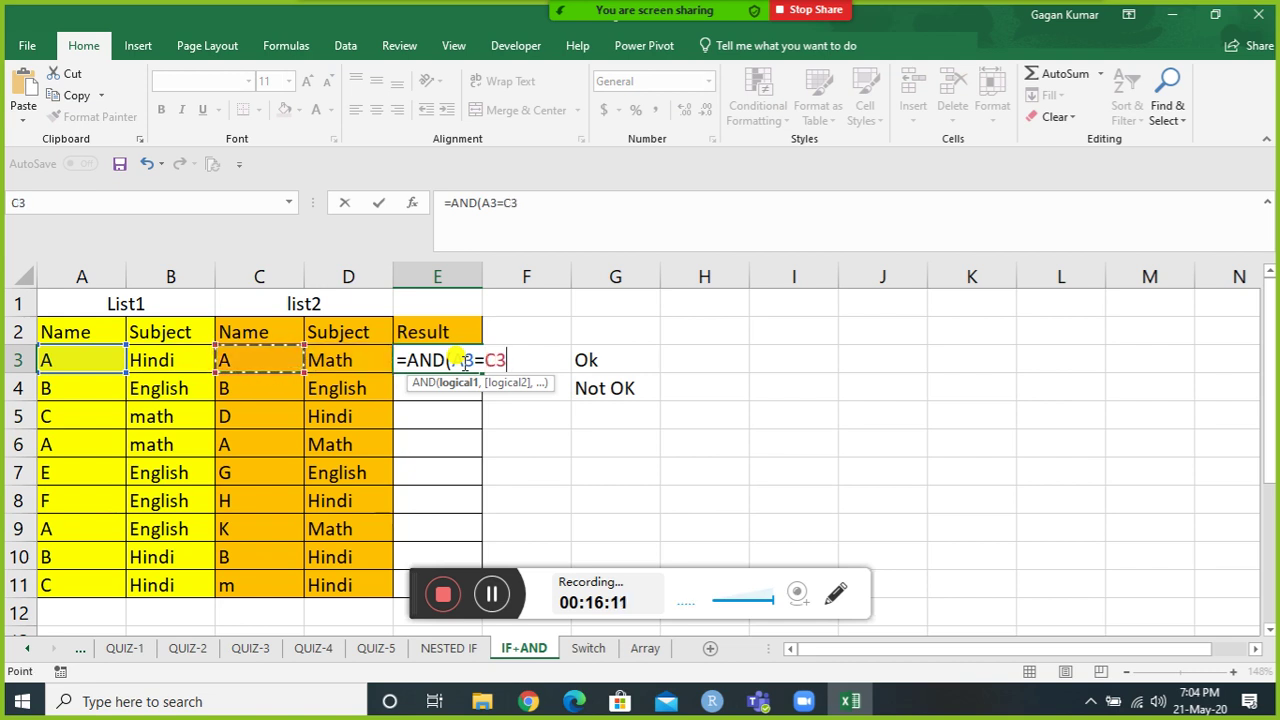
Add the subject comparison B3=D3 as the second AND condition in E3 and complete the formula.
{"action": "type", "text": ","}
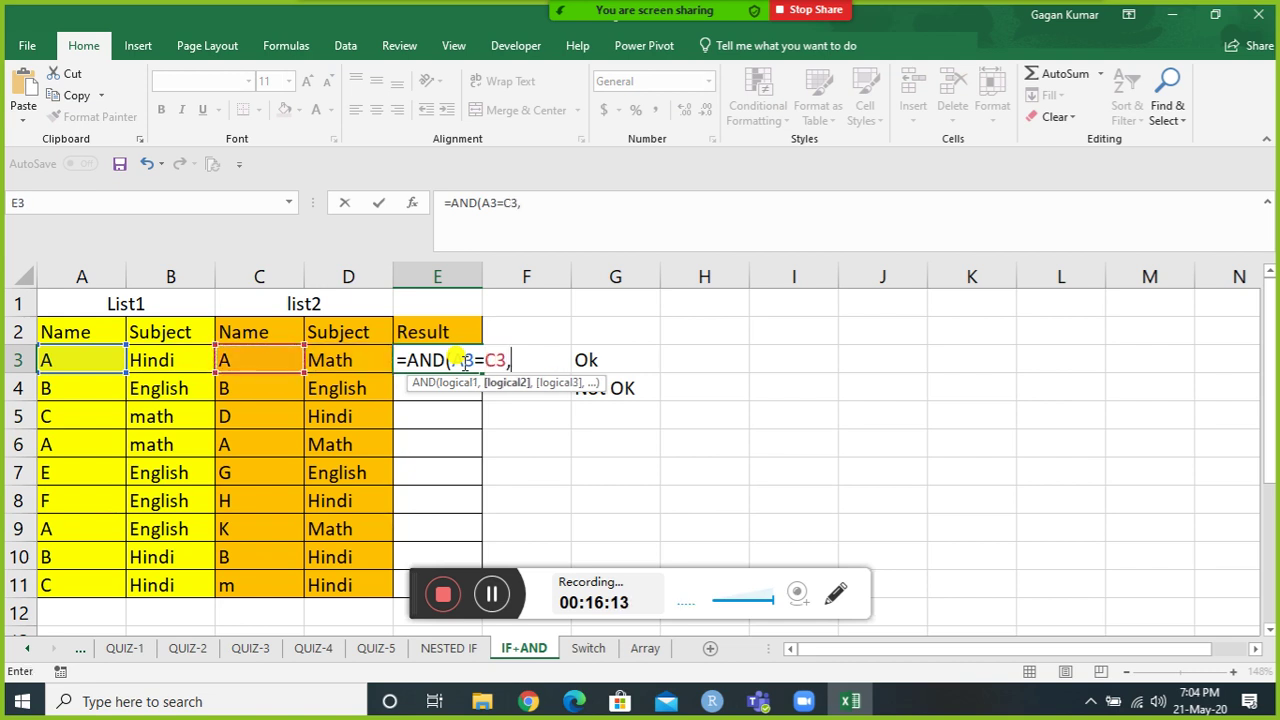
{"action": "key", "text": "Left"}
{"action": "key", "text": "Left"}
{"action": "key", "text": "Left"}
{"action": "type", "text": "="}
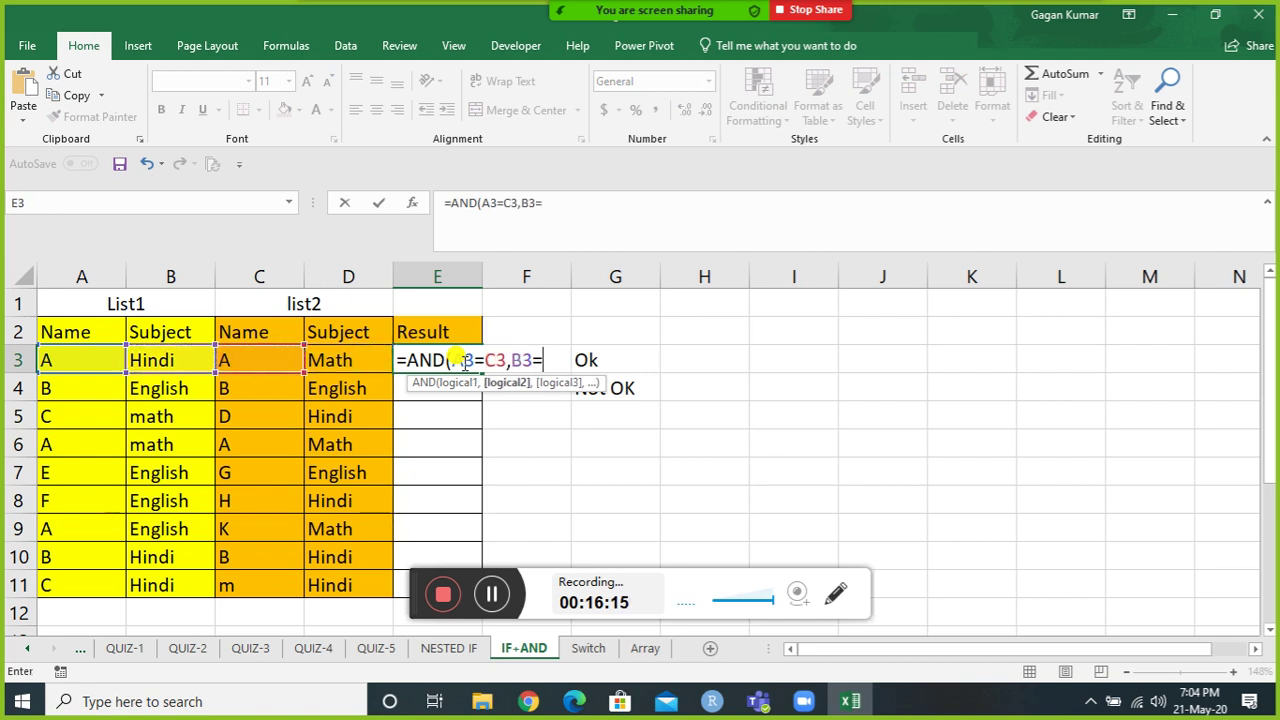
{"action": "key", "text": "Left"}
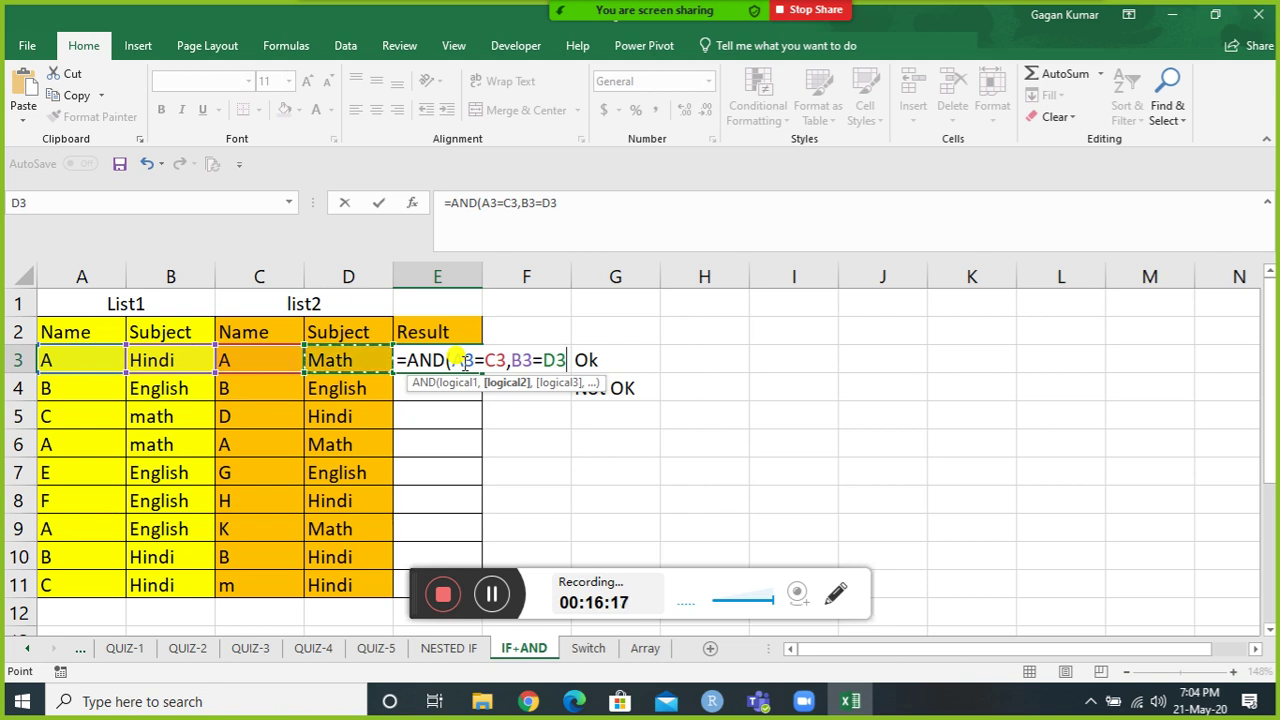
{"action": "type", "text": ")"}
{"action": "key", "text": "Return"}
Fill the AND formula from E3 down the Result column through E11.
{"action": "key", "text": "Left"}
{"action": "key", "text": "ctrl+Down"}
{"action": "key", "text": "Right"}
{"action": "key", "text": "ctrl+shift+Up"}
{"action": "key", "text": "ctrl+d"}
Check the AND results in rows 6 and 5 against the names and subjects of both lists.
{"action": "key", "text": "Up"}
{"action": "key", "text": "Up"}
{"action": "key", "text": "Up"}
{"action": "key", "text": "Up"}
{"action": "key", "text": "Up"}
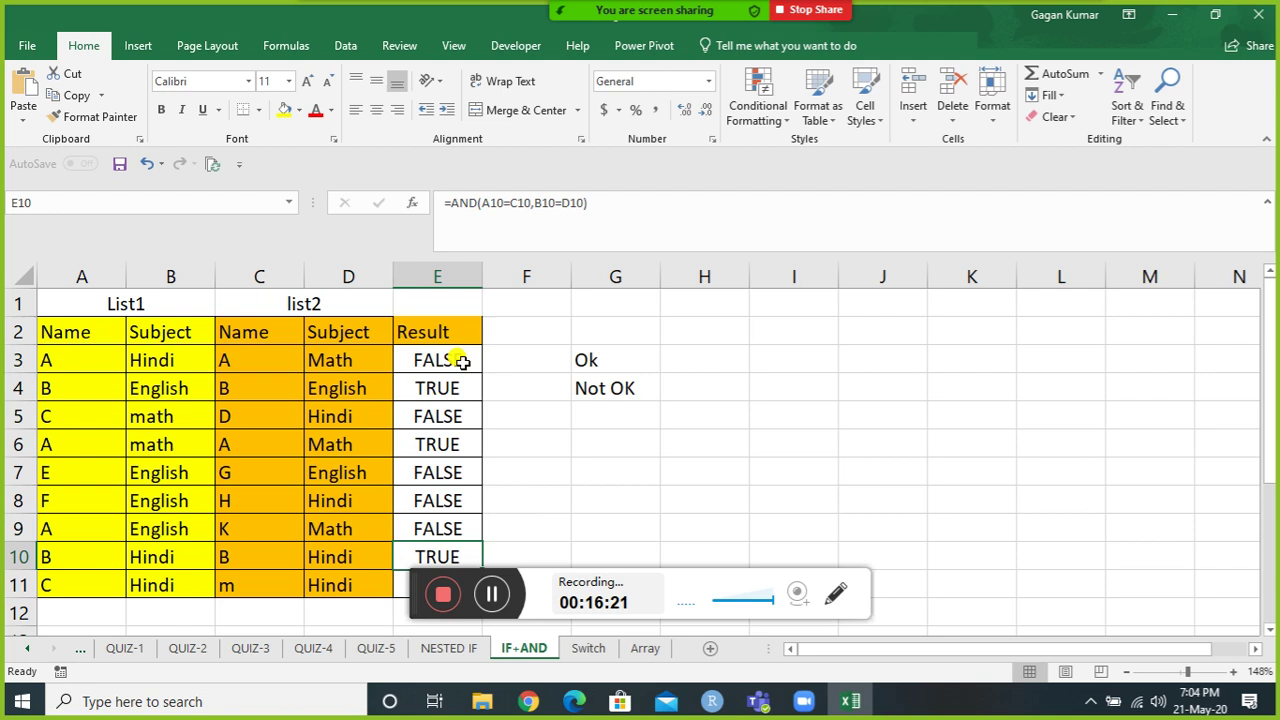
{"action": "key", "text": "Left"}
{"action": "key", "text": "Left"}
{"action": "key", "text": "Left"}
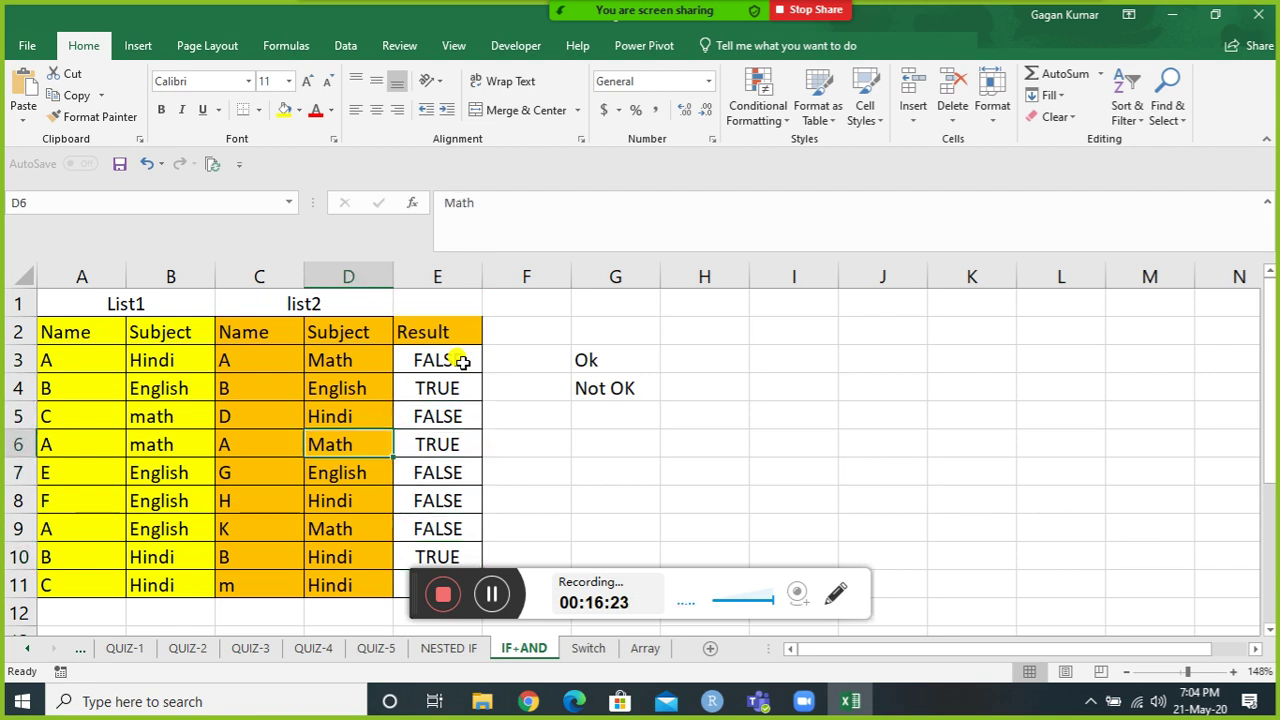
{"action": "key", "text": "Left"}
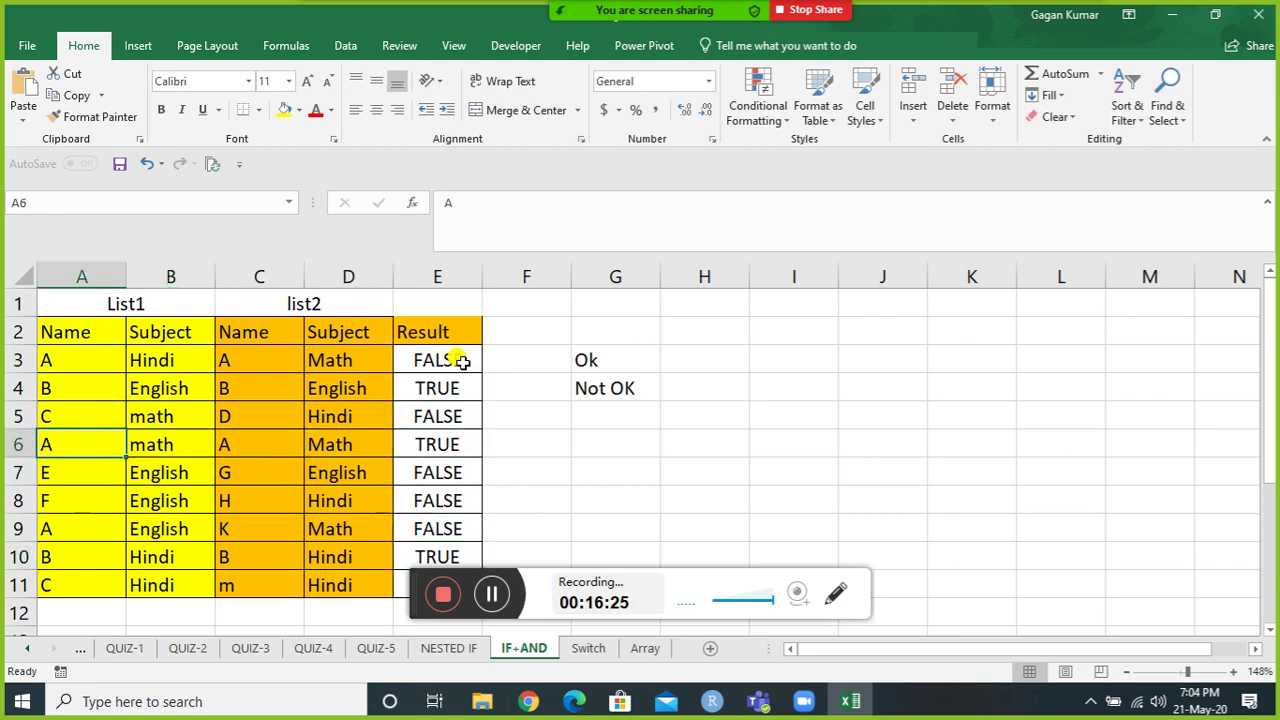
{"action": "key", "text": "Right"}
{"action": "key", "text": "Right"}
{"action": "key", "text": "Right"}
{"action": "key", "text": "Right"}
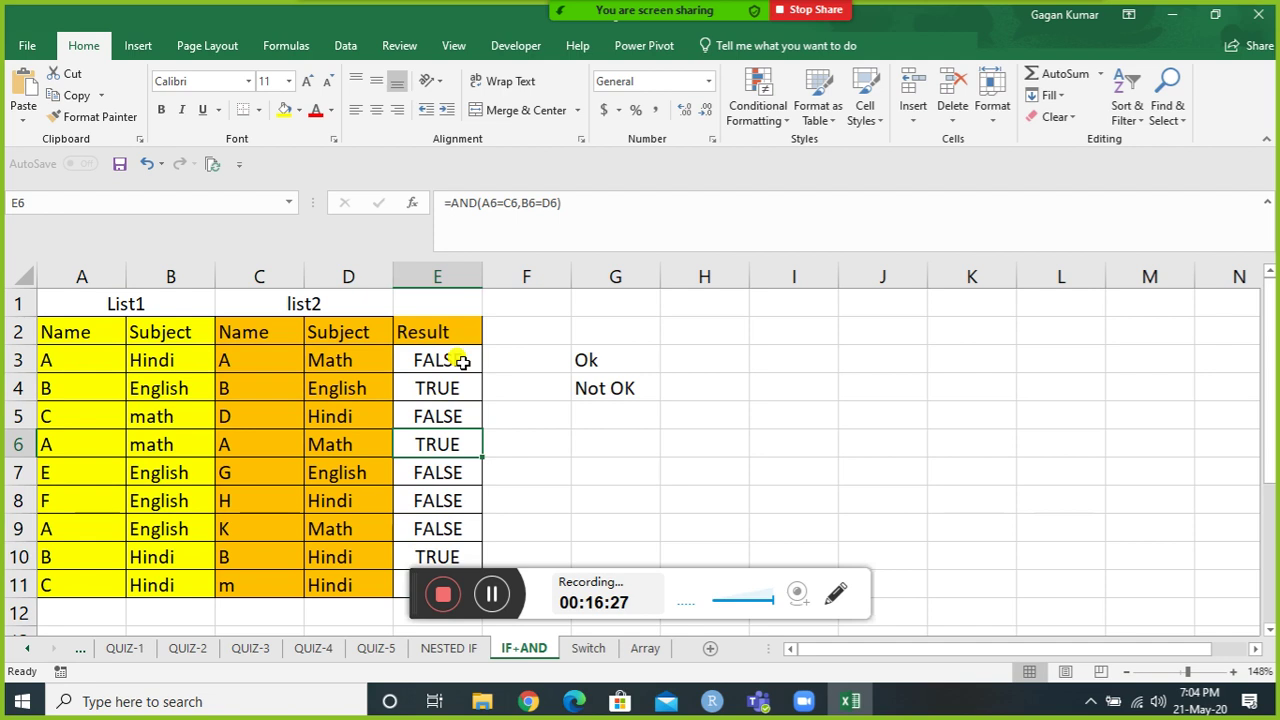
{"action": "key", "text": "Up"}
{"action": "key", "text": "Left"}
{"action": "key", "text": "Left"}
{"action": "key", "text": "Left"}
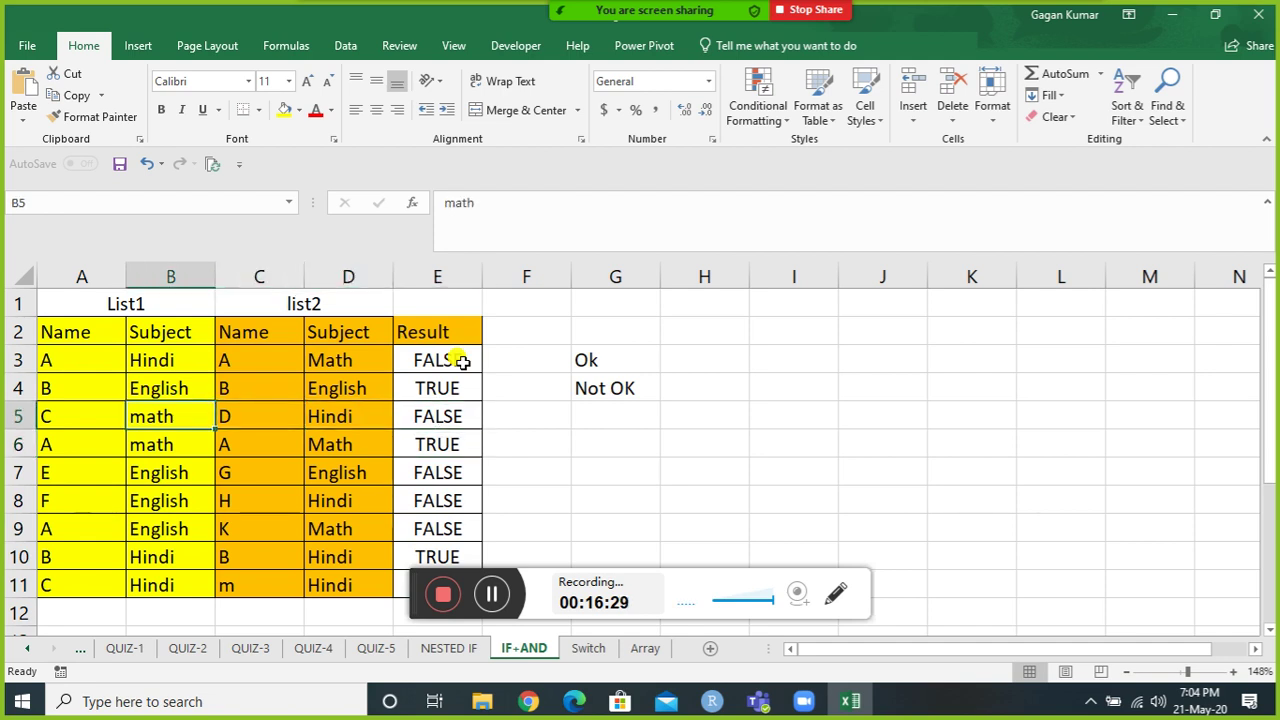
{"action": "key", "text": "Right"}
{"action": "key", "text": "Left"}
{"action": "key", "text": "Left"}
{"action": "key", "text": "Right"}
{"action": "key", "text": "Right"}
{"action": "key", "text": "Right"}
{"action": "key", "text": "Right"}
Wrap the AND test in E3 in an IF that returns "ok" or "not ok", and fill it down through E11.
{"action": "key", "text": "Up"}
{"action": "key", "text": "Up"}
{"action": "key", "text": "F2"}
{"action": "key", "text": "Home"}
{"action": "key", "text": "Right"}
{"action": "type", "text": "IF("}
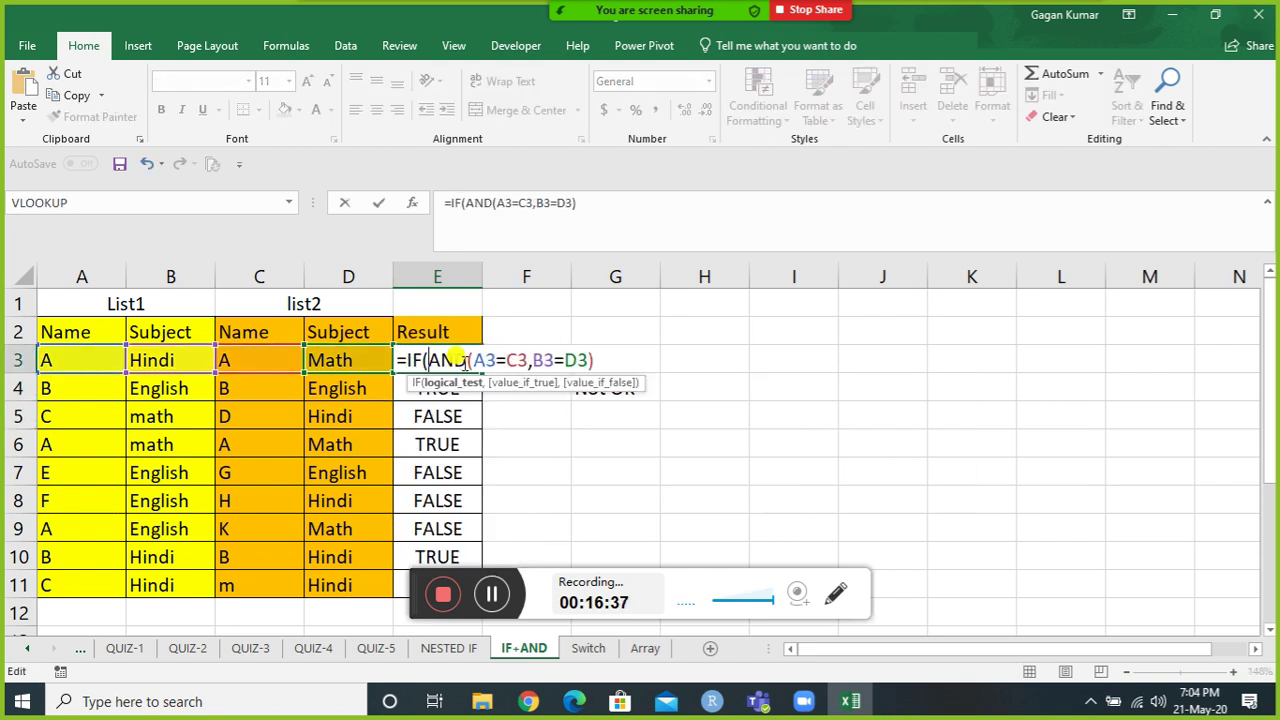
{"action": "left_click", "coordinate": [598, 358]}
{"action": "type", "text": ",\"ok\""}
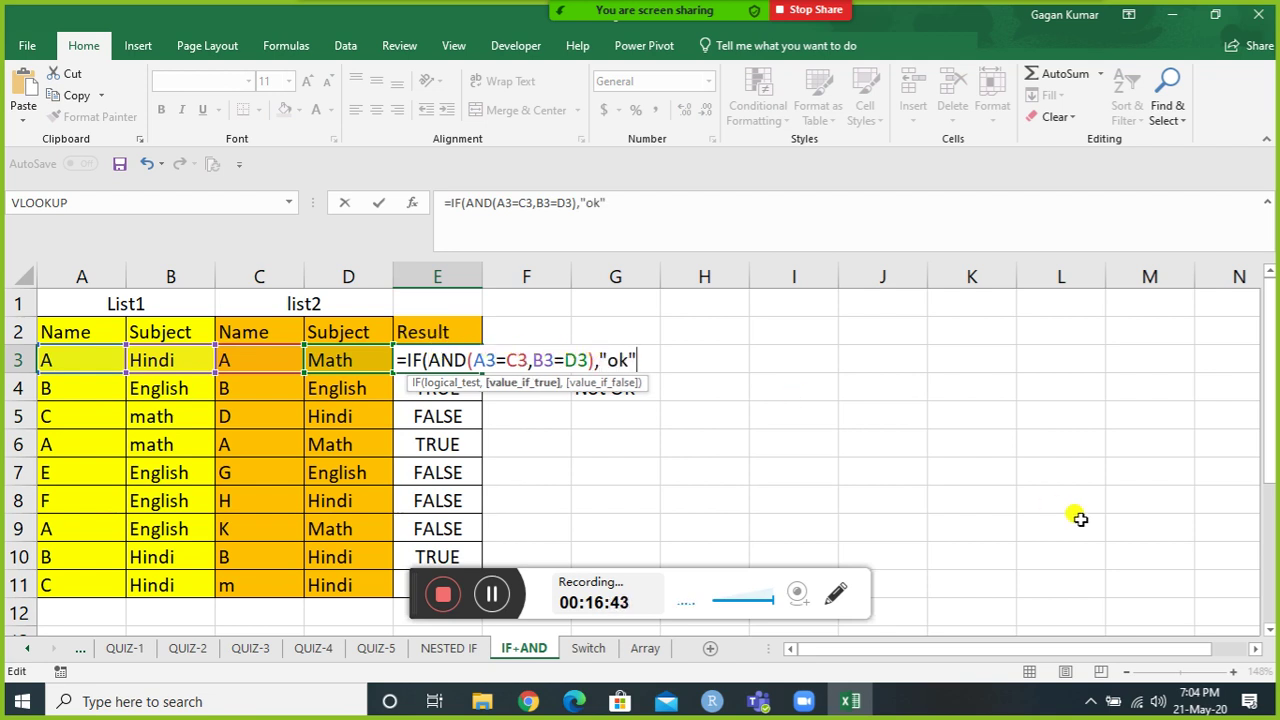
{"action": "type", "text": ",\"not"}
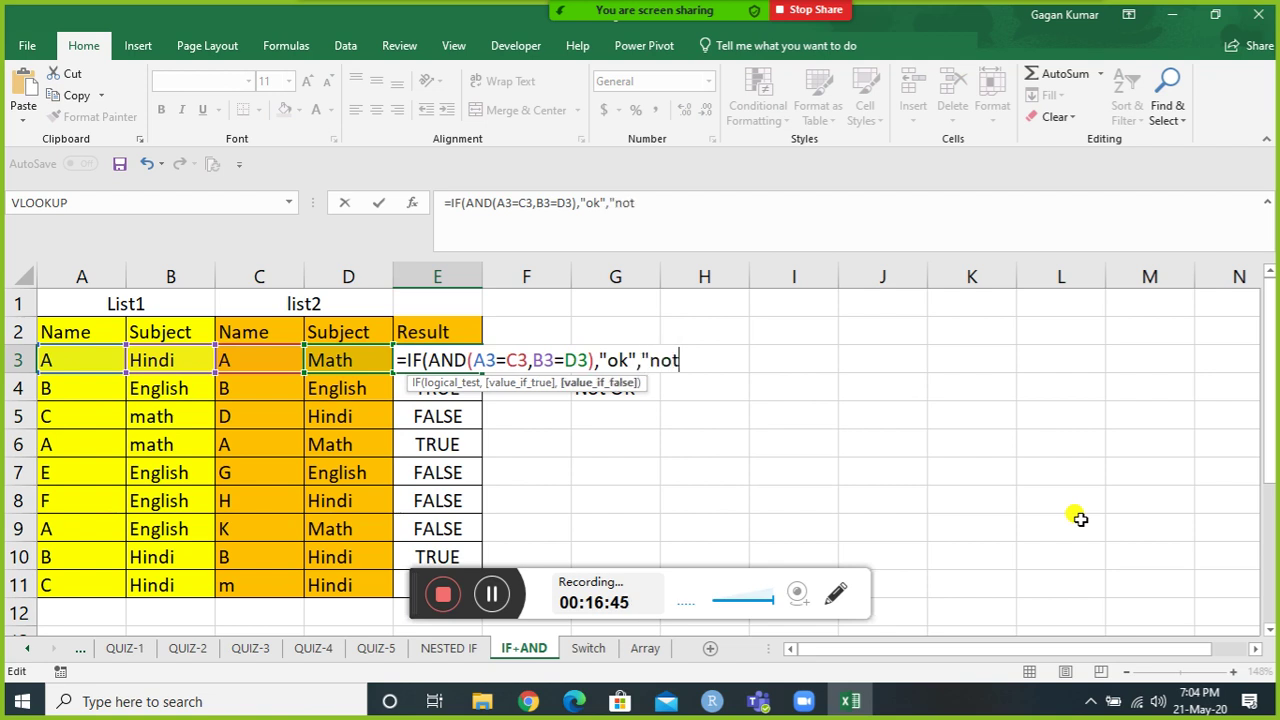
{"action": "type", "text": " ok\")"}
{"action": "key", "text": "Return"}
{"action": "key", "text": "ctrl+shift+Down"}
{"action": "key", "text": "ctrl+d"}
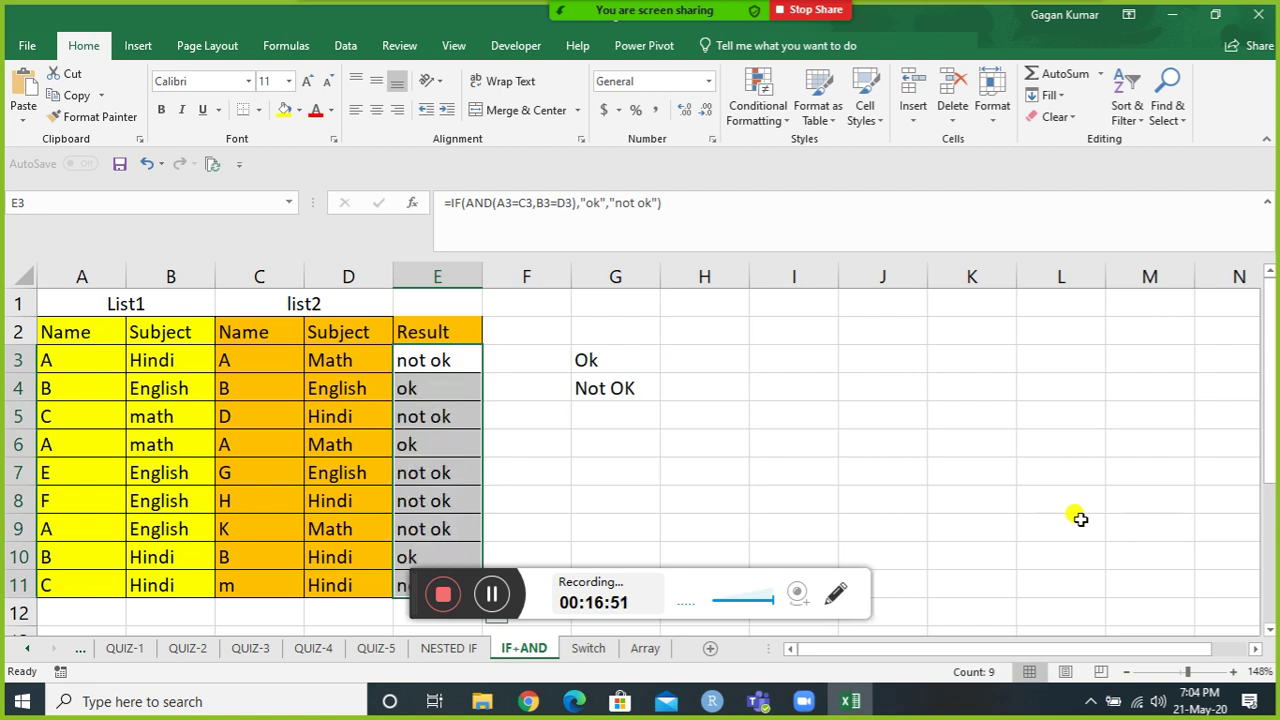
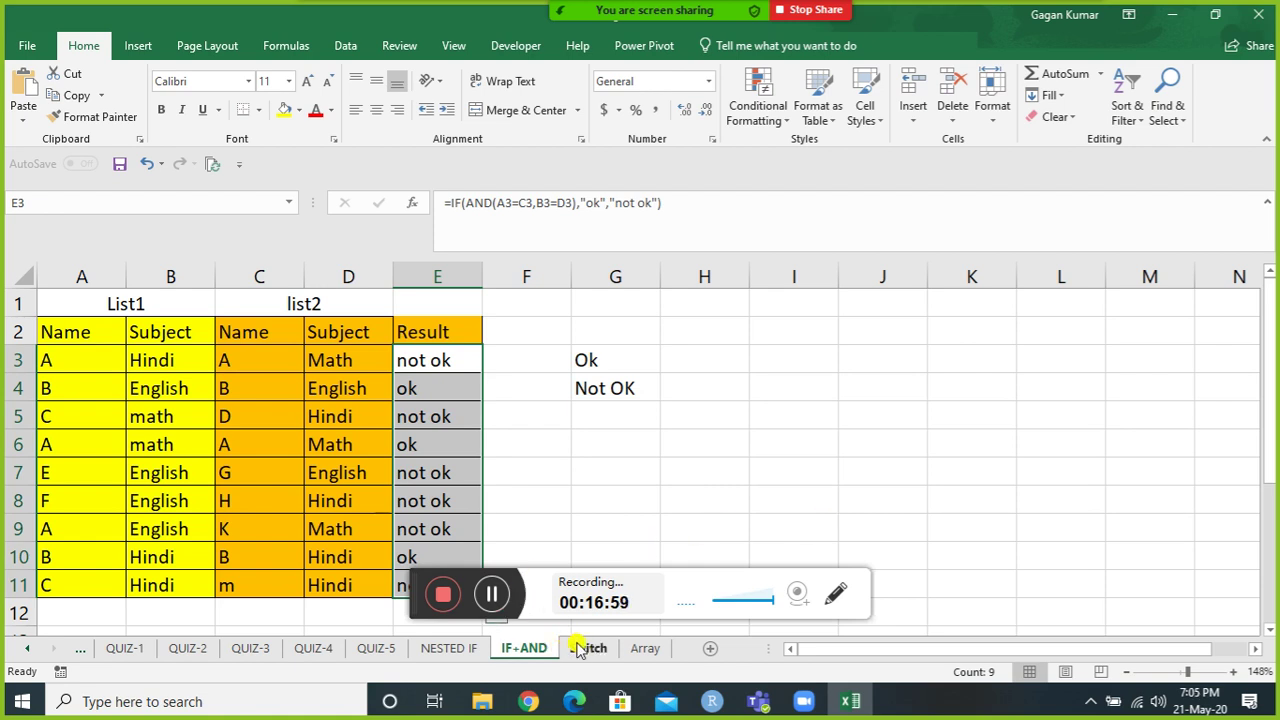
Open the Switch sheet and clear the existing formulas from B2:E40 under By Val, By Reff, vlookup and if.
{"action": "left_click", "coordinate": [587, 648]}
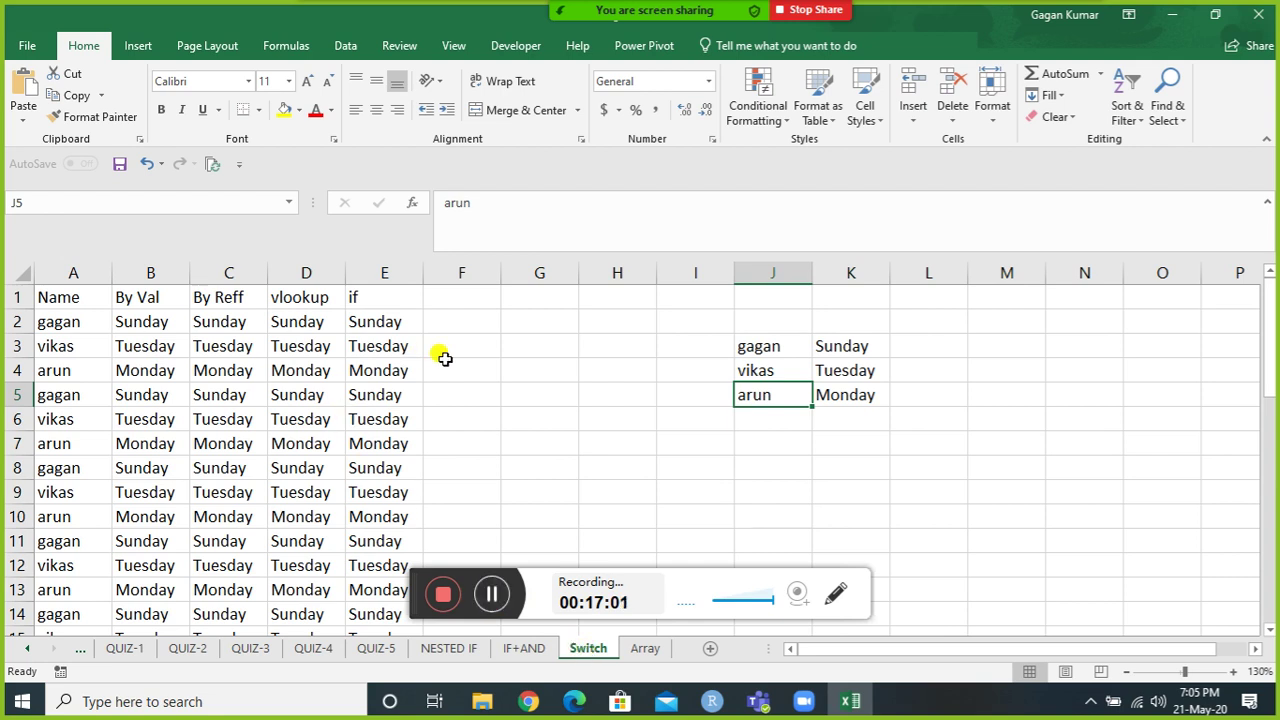
{"action": "key", "text": "Up"}
{"action": "key", "text": "Left"}
{"action": "key", "text": "ctrl+Left"}
{"action": "key", "text": "Up"}
{"action": "key", "text": "Up"}
{"action": "key", "text": "ctrl+shift+Down"}
{"action": "key", "text": "ctrl+shift+Left"}
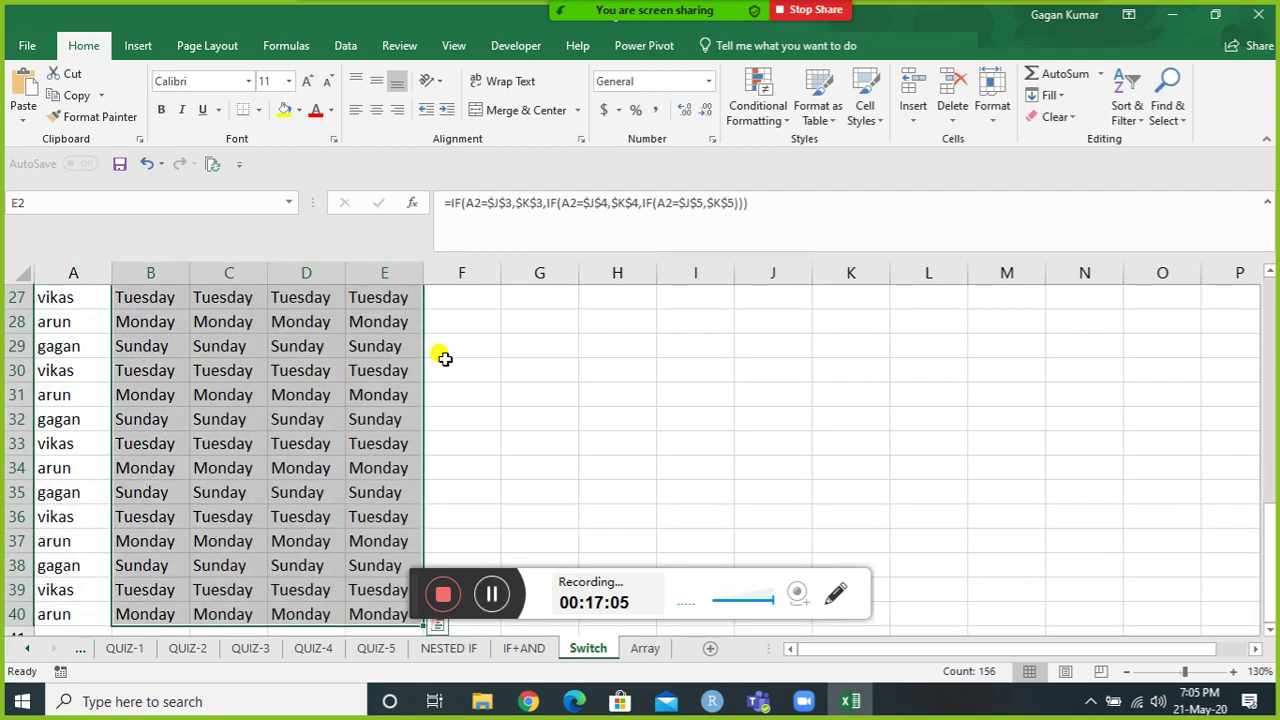
{"action": "key", "text": "Delete"}
{"action": "scroll", "coordinate": [444, 358], "scroll_direction": "up", "scroll_amount": 3}
{"action": "key", "text": "ctrl+Home"}
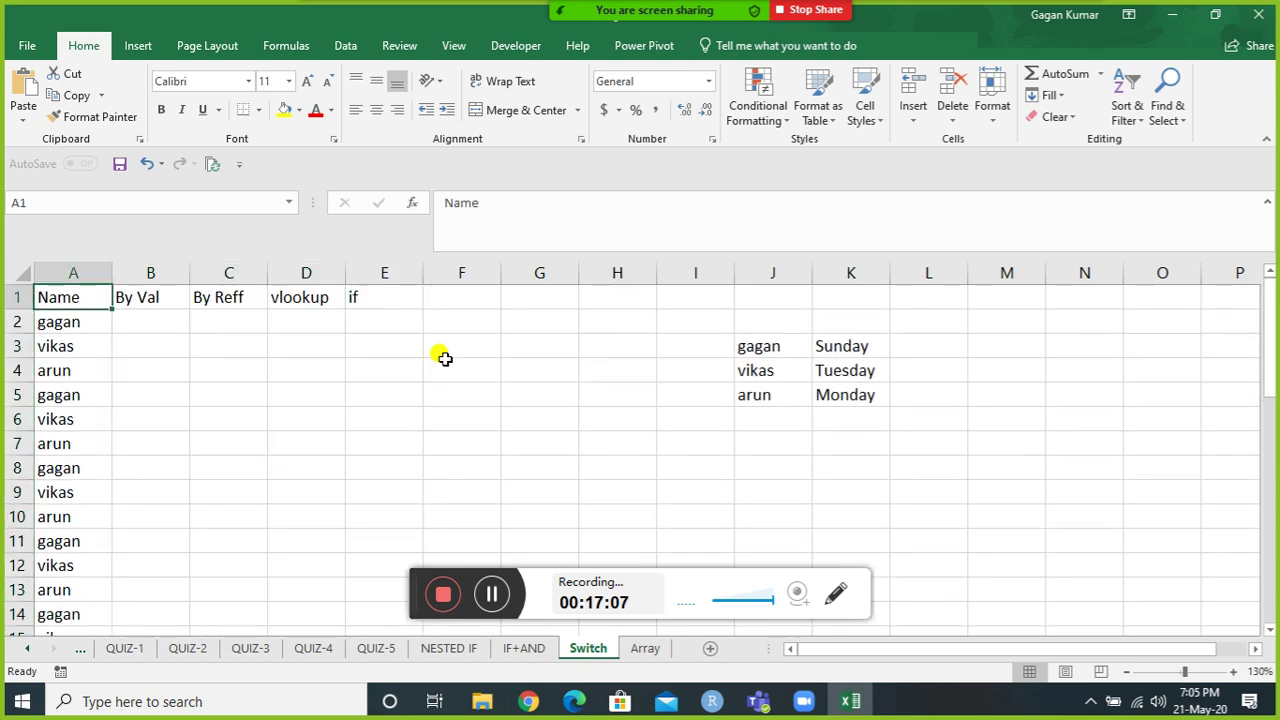
Examine the repeating names in column A and the name-to-weekday pairs in J3:K5.
{"action": "key", "text": "Down"}
{"action": "key", "text": "Down"}
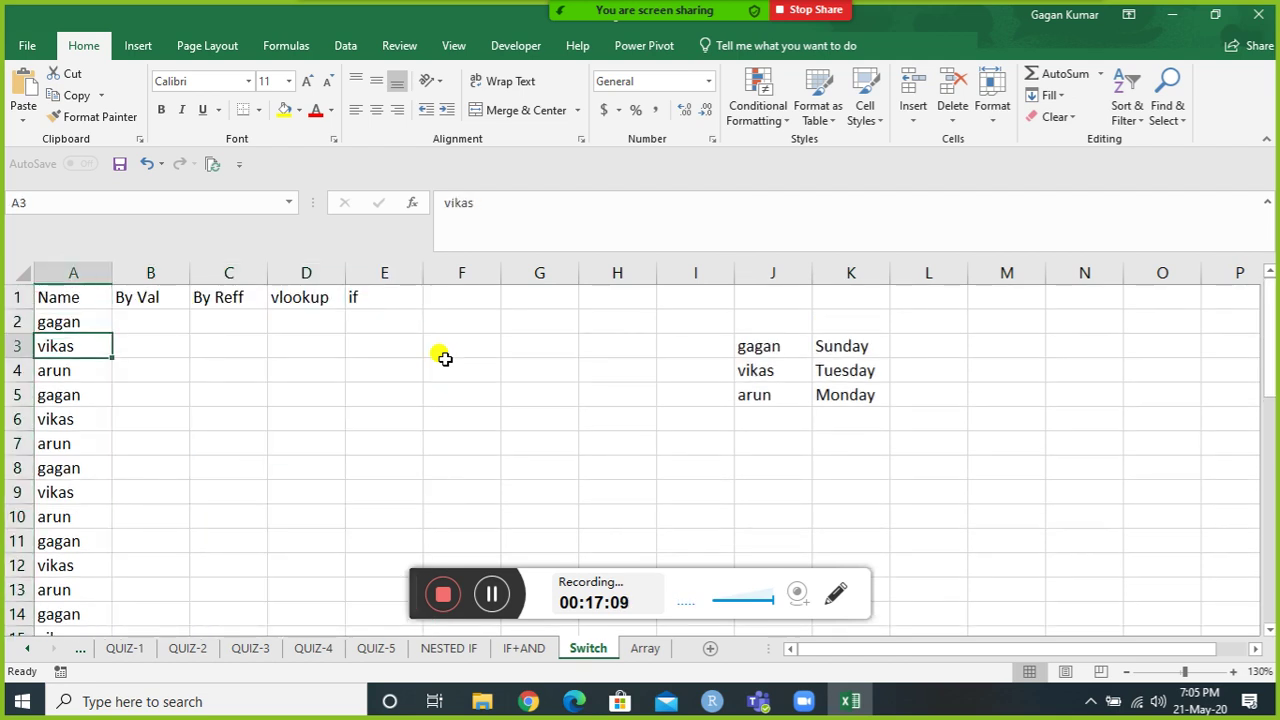
{"action": "key", "text": "Down"}
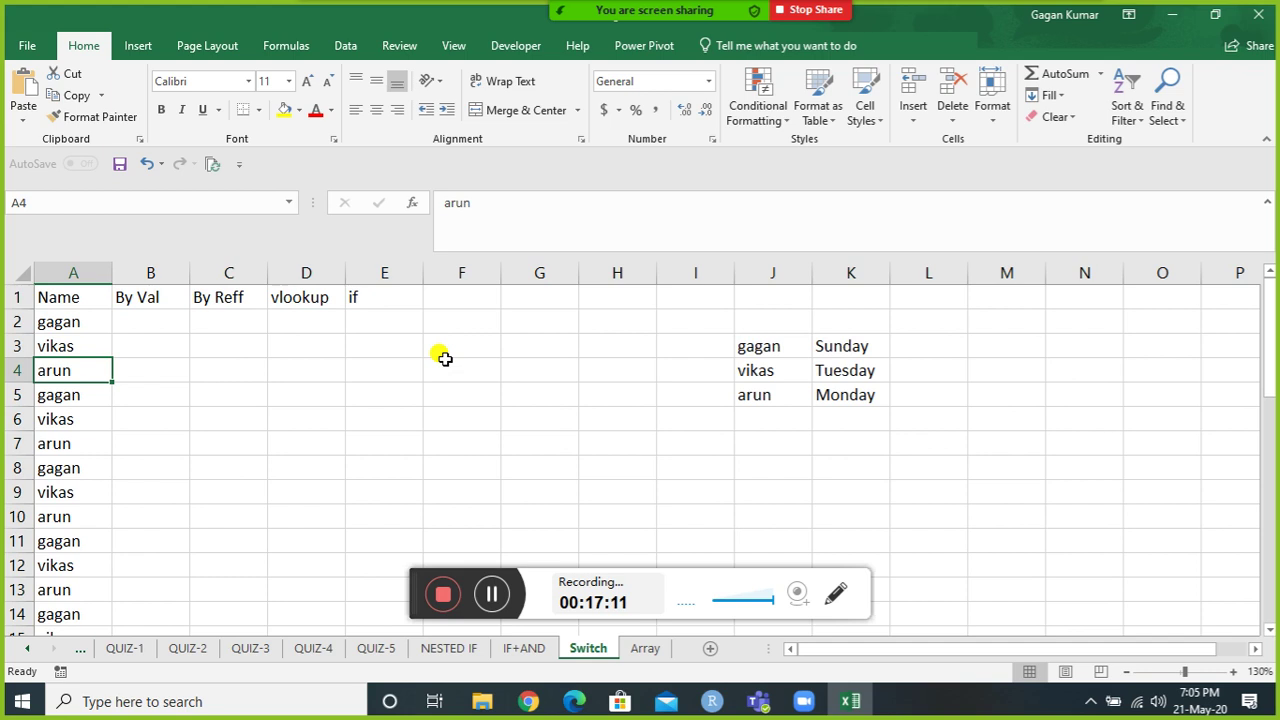
{"action": "key", "text": "shift+Up"}
{"action": "key", "text": "shift+Up"}
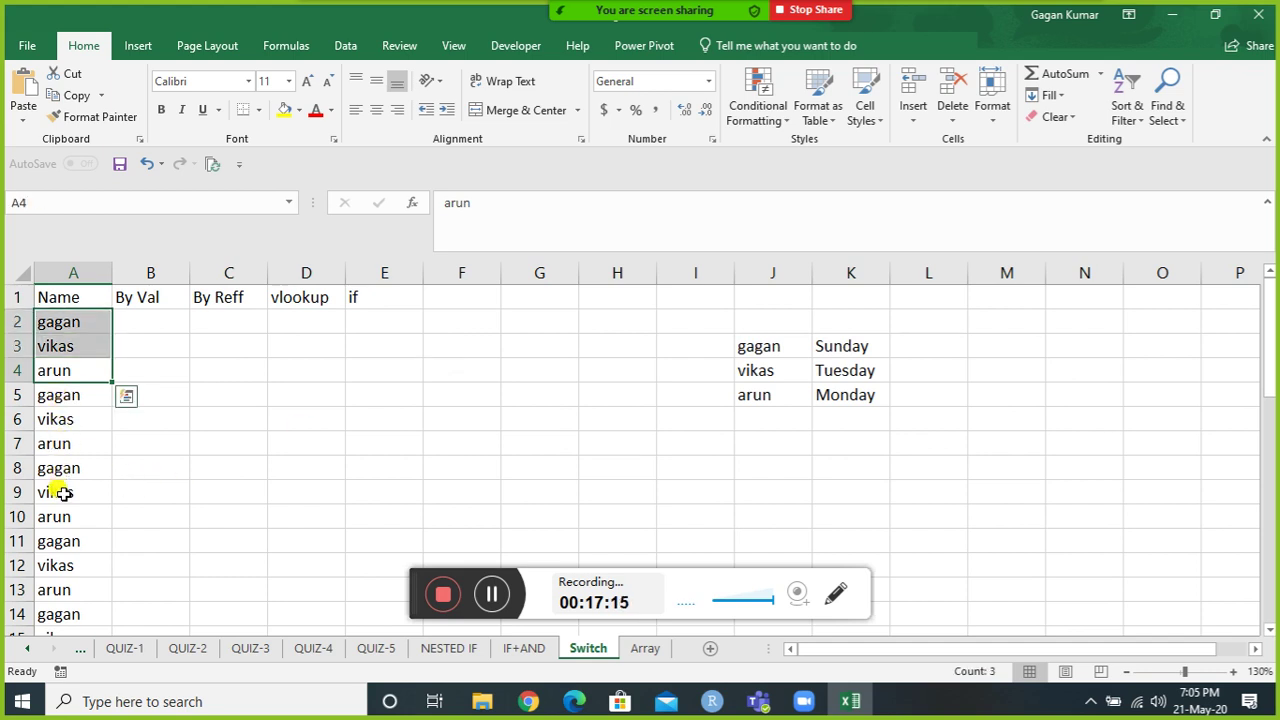
{"action": "left_click", "coordinate": [768, 343]}
{"action": "key", "text": "Right"}
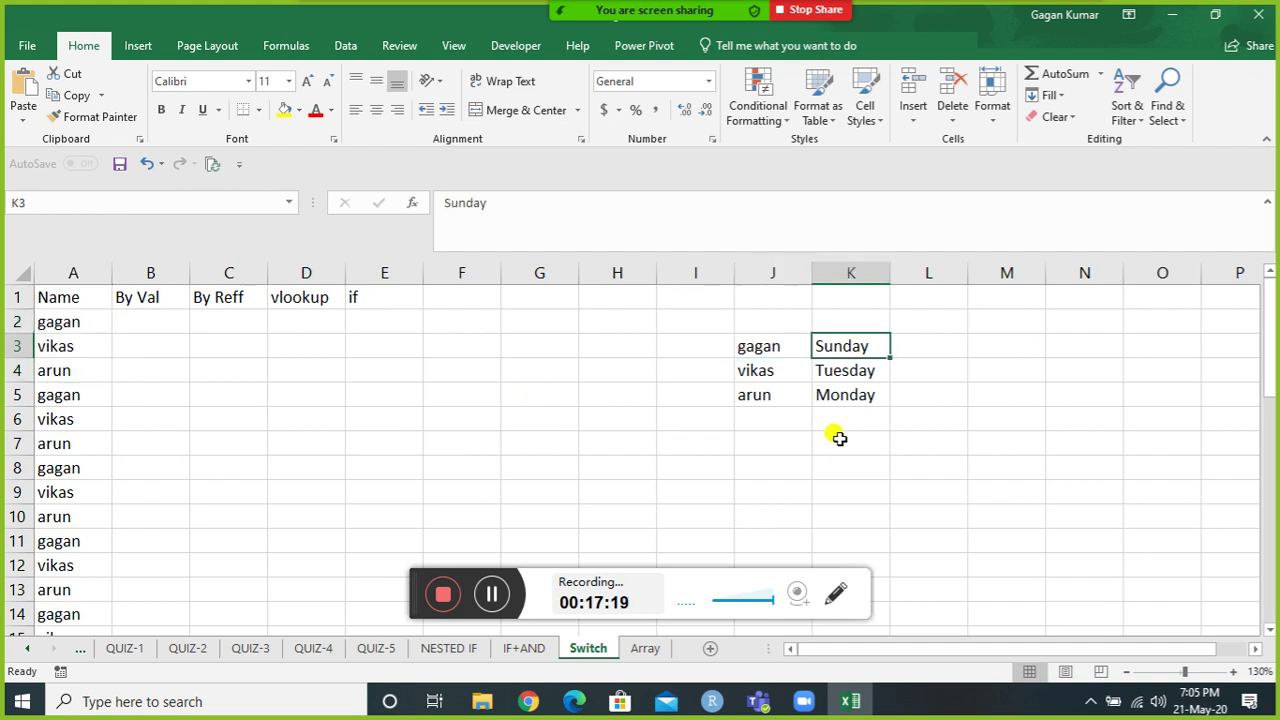
{"action": "key", "text": "Left"}
{"action": "key", "text": "Down"}
{"action": "key", "text": "Right"}
{"action": "key", "text": "Down"}
{"action": "key", "text": "Left"}
{"action": "key", "text": "Right"}
{"action": "key", "text": "Left"}
{"action": "key", "text": "Left"}
Start an IF formula in B2 that returns "Sunday" when A2 equals the name from J3, written as literal text.
{"action": "key", "text": "Home"}
{"action": "key", "text": "Up"}
{"action": "key", "text": "Up"}
{"action": "key", "text": "Up"}
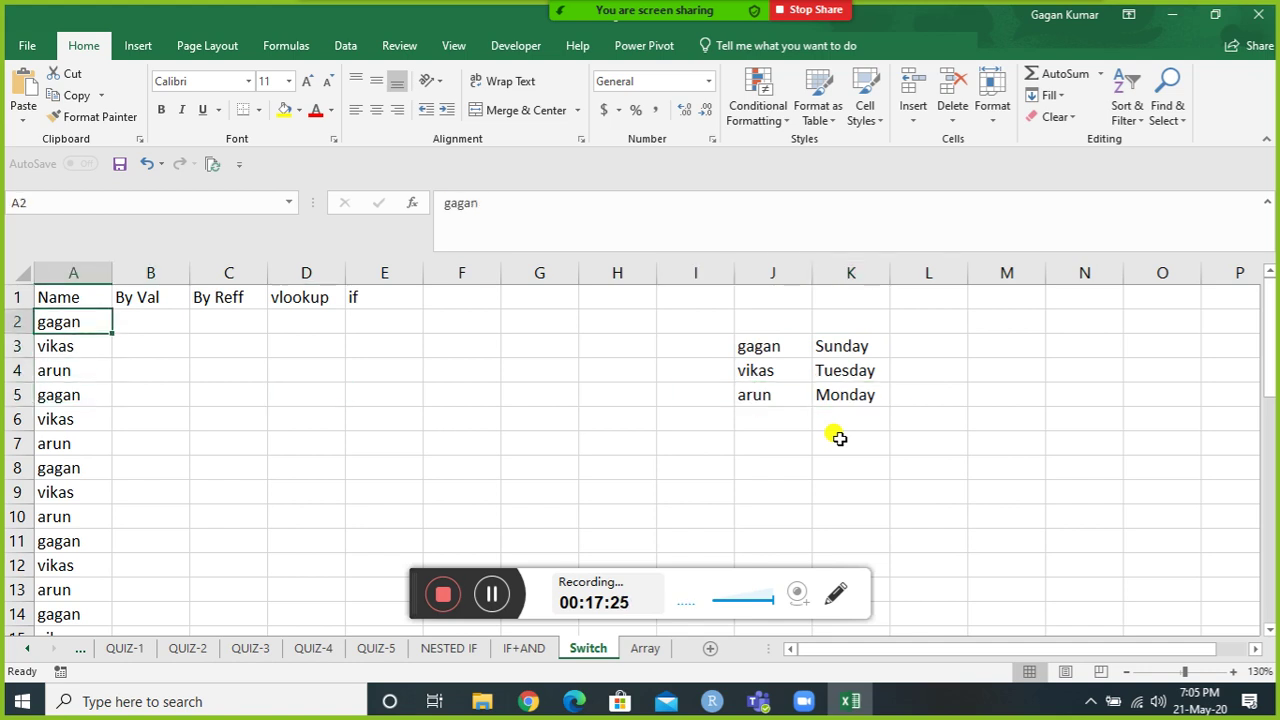
{"action": "key", "text": "Right"}
{"action": "key", "text": "Up"}
{"action": "key", "text": "Down"}
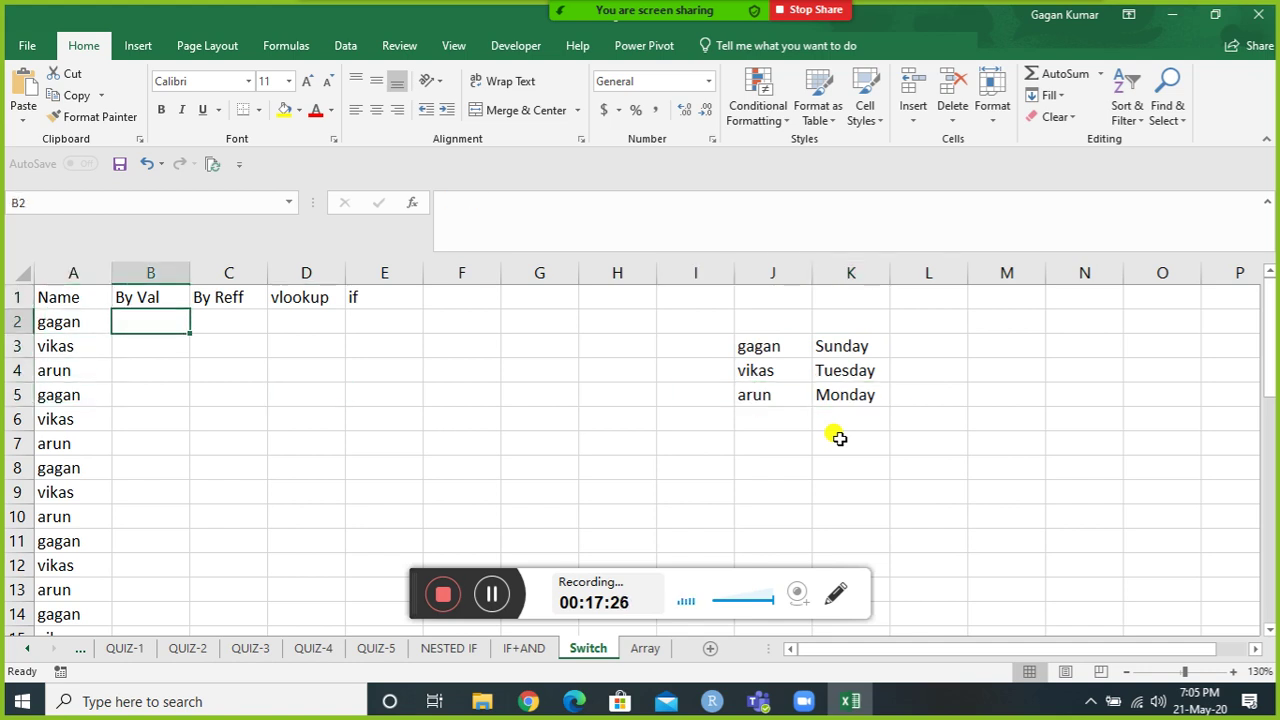
{"action": "type", "text": "="}
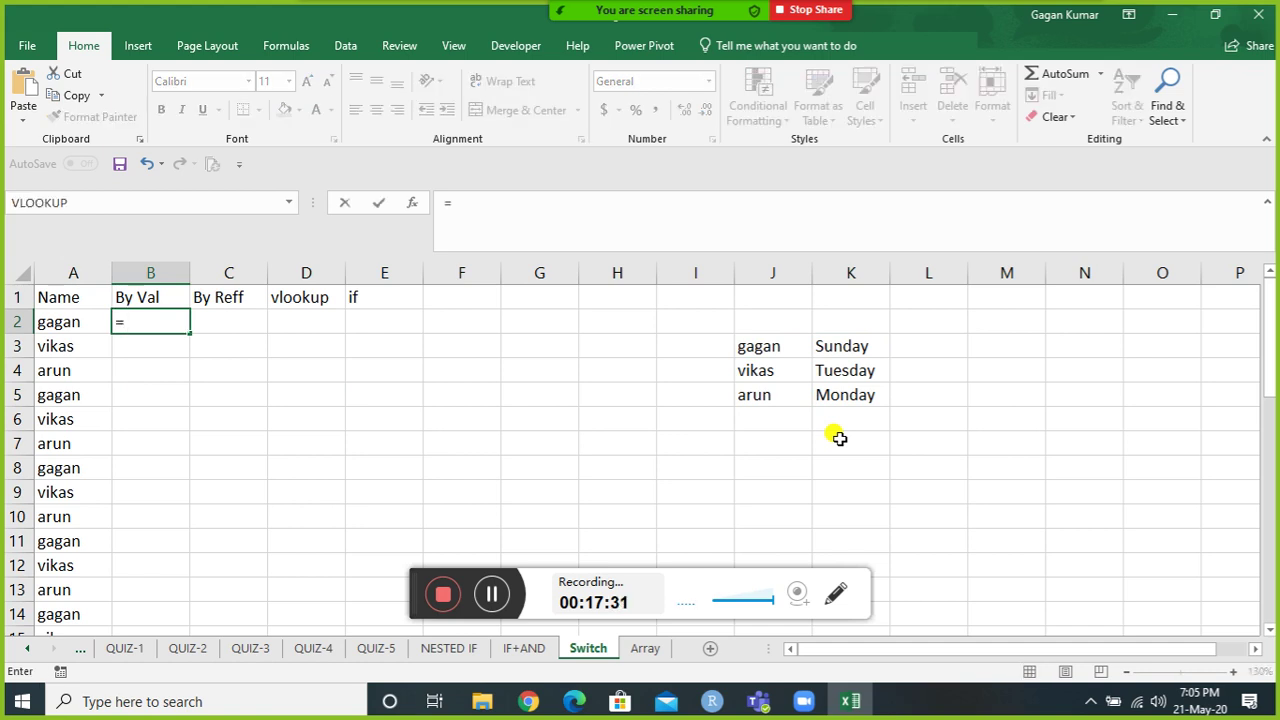
{"action": "type", "text": "if("}
{"action": "key", "text": "Left"}
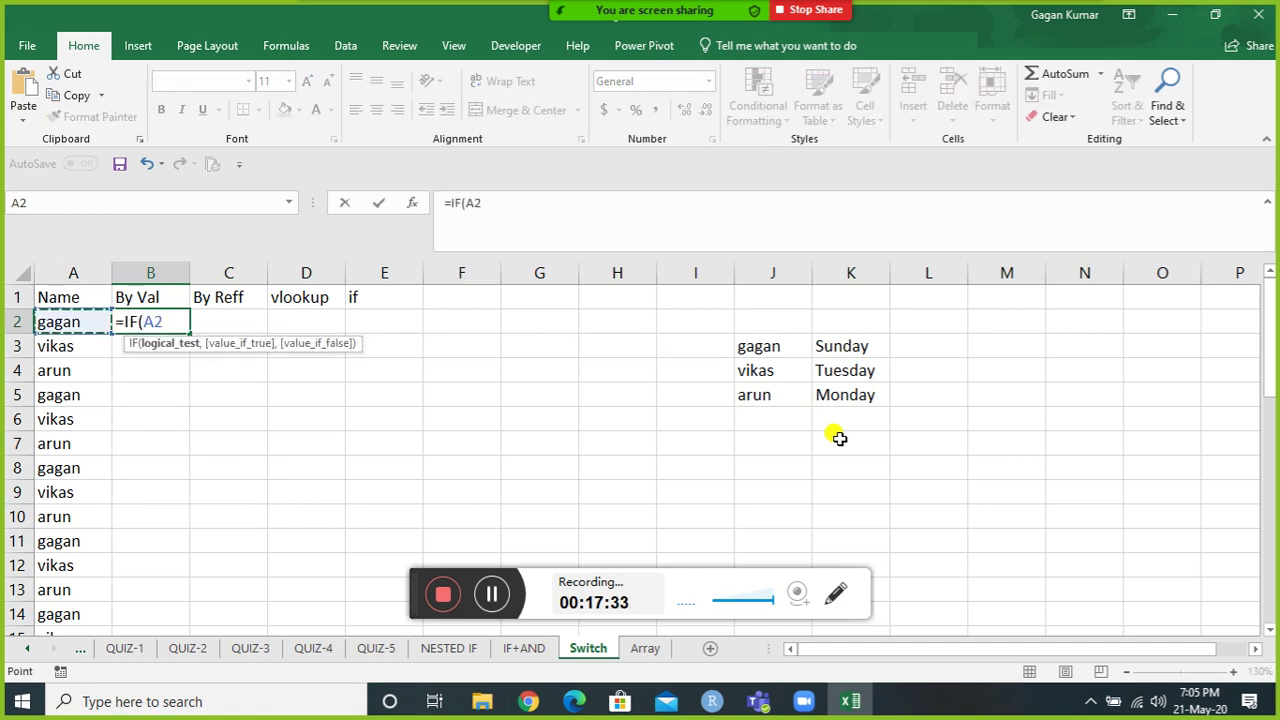
{"action": "type", "text": "=\"gagan\""}
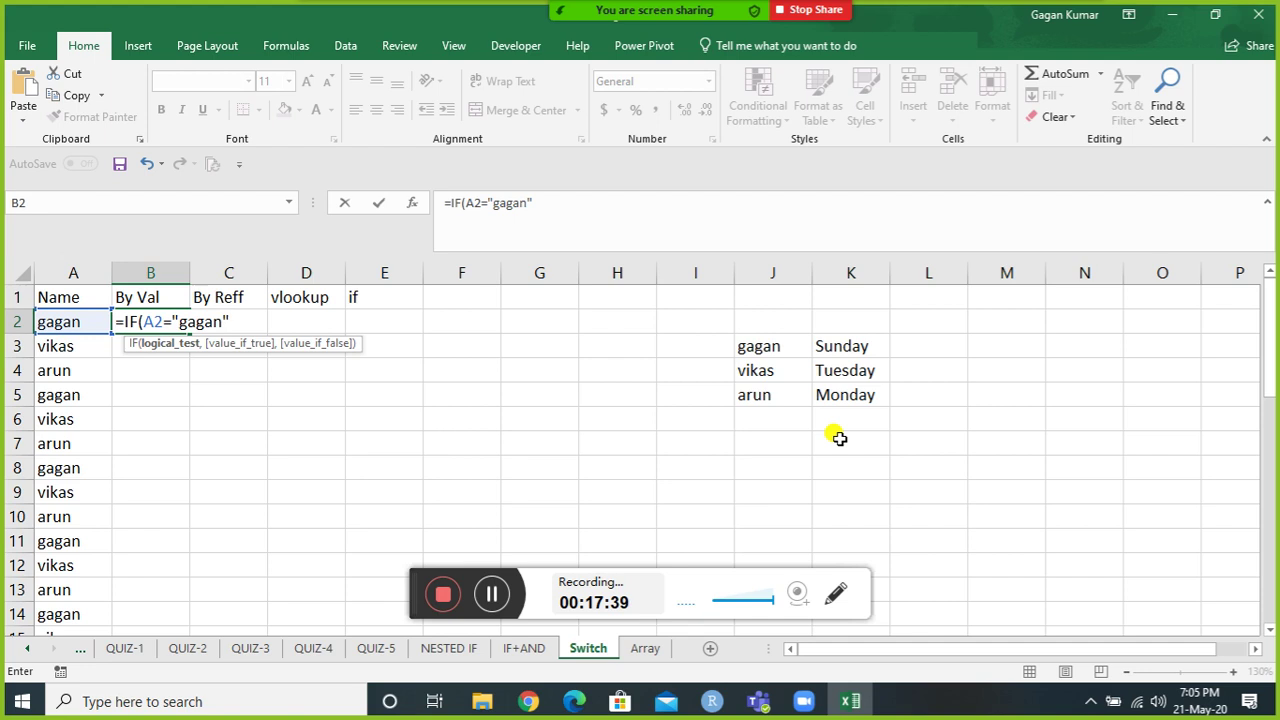
{"action": "type", "text": ",\"Sunday\""}
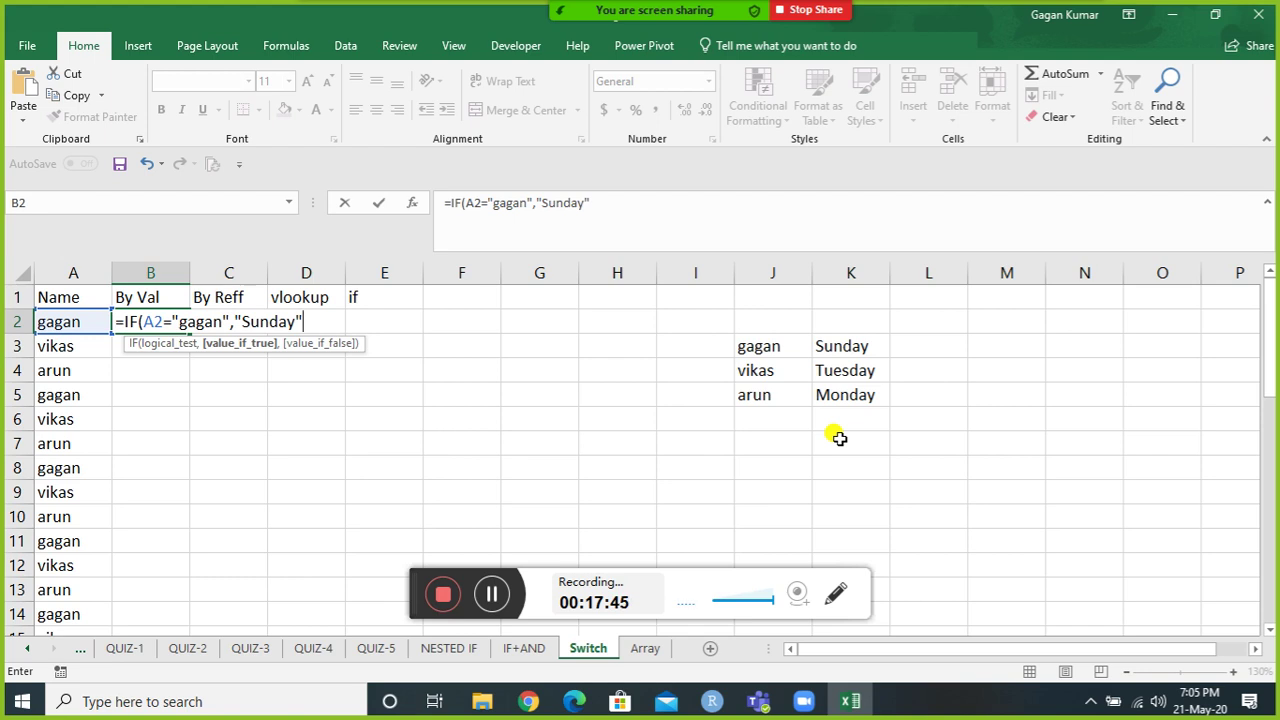
Nest a second IF in B2's formula that returns "Tuesday" when A2 equals the name from J4, written as literal text.
{"action": "type", "text": ",IF("}
{"action": "key", "text": "Left"}
{"action": "type", "text": "=\"vik"}
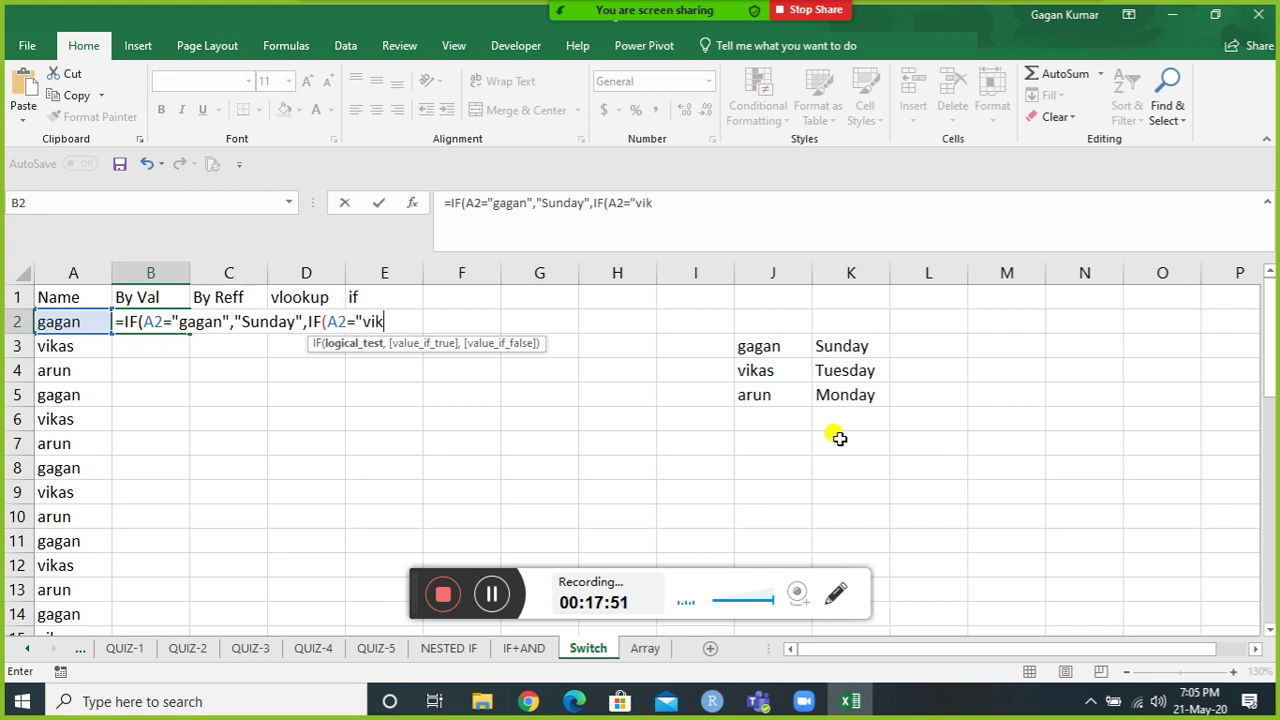
{"action": "type", "text": "as\",\"Tues"}
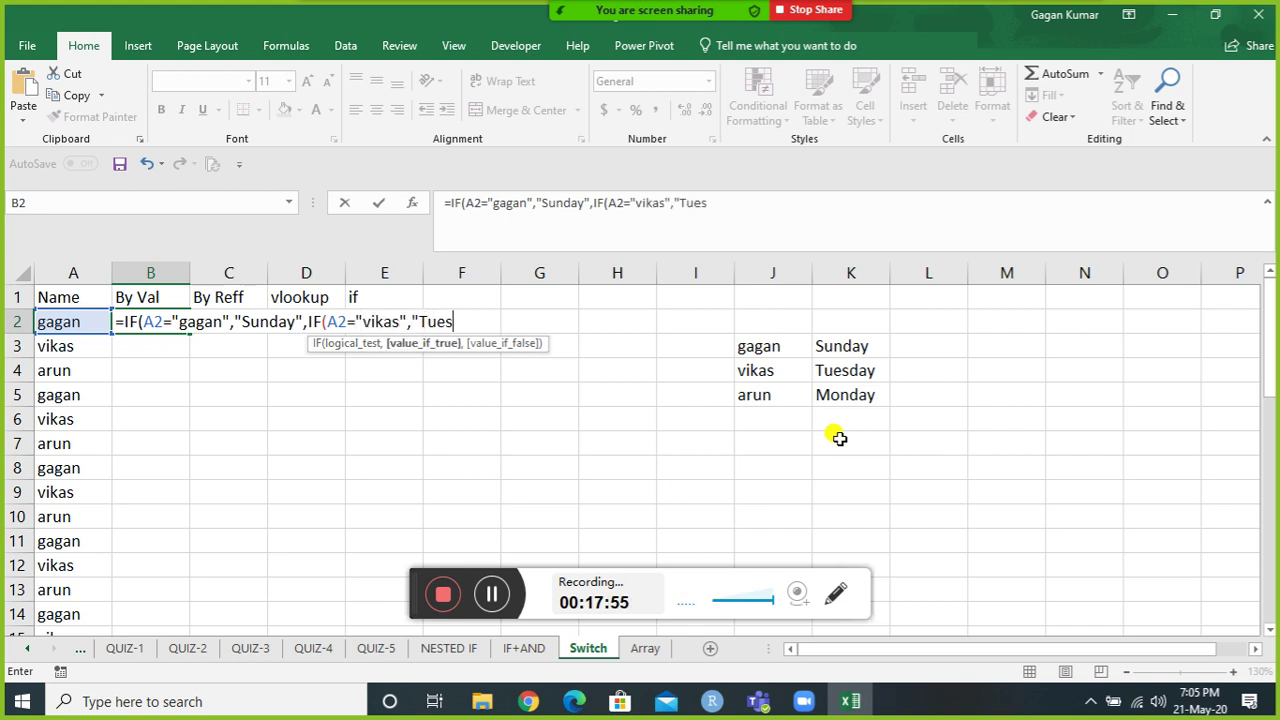
{"action": "type", "text": "day\","}
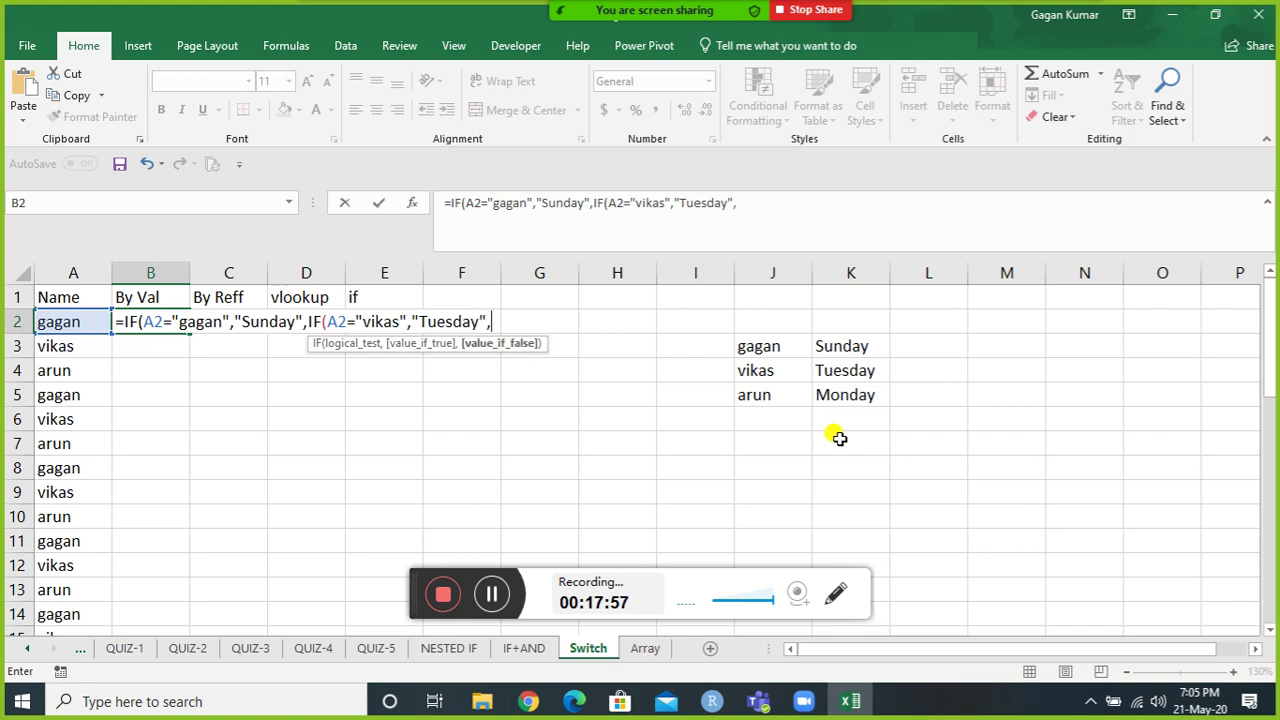
Nest a third IF in B2 returning "Monday" when A2 equals the literal name from J5, and complete the formula.
{"action": "type", "text": "IF("}
{"action": "key", "text": "Left"}
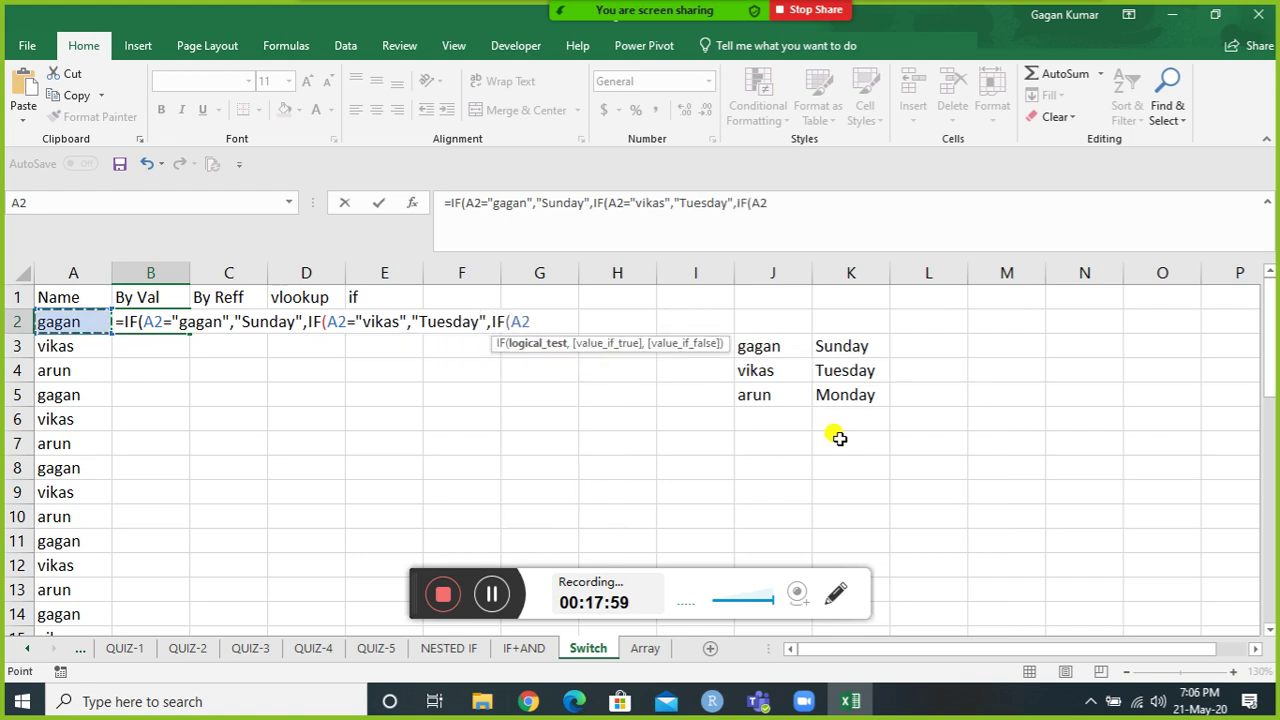
{"action": "type", "text": "=\"arun\","}
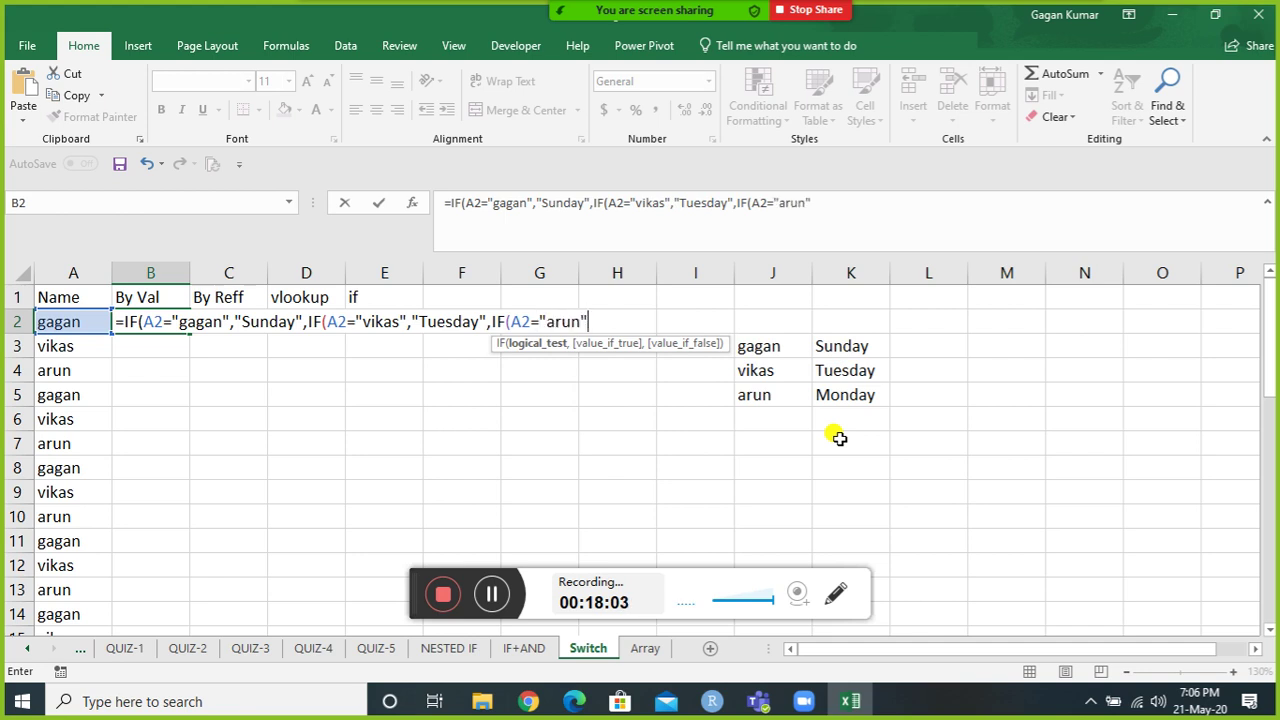
{"action": "type", "text": "\"Monday"}
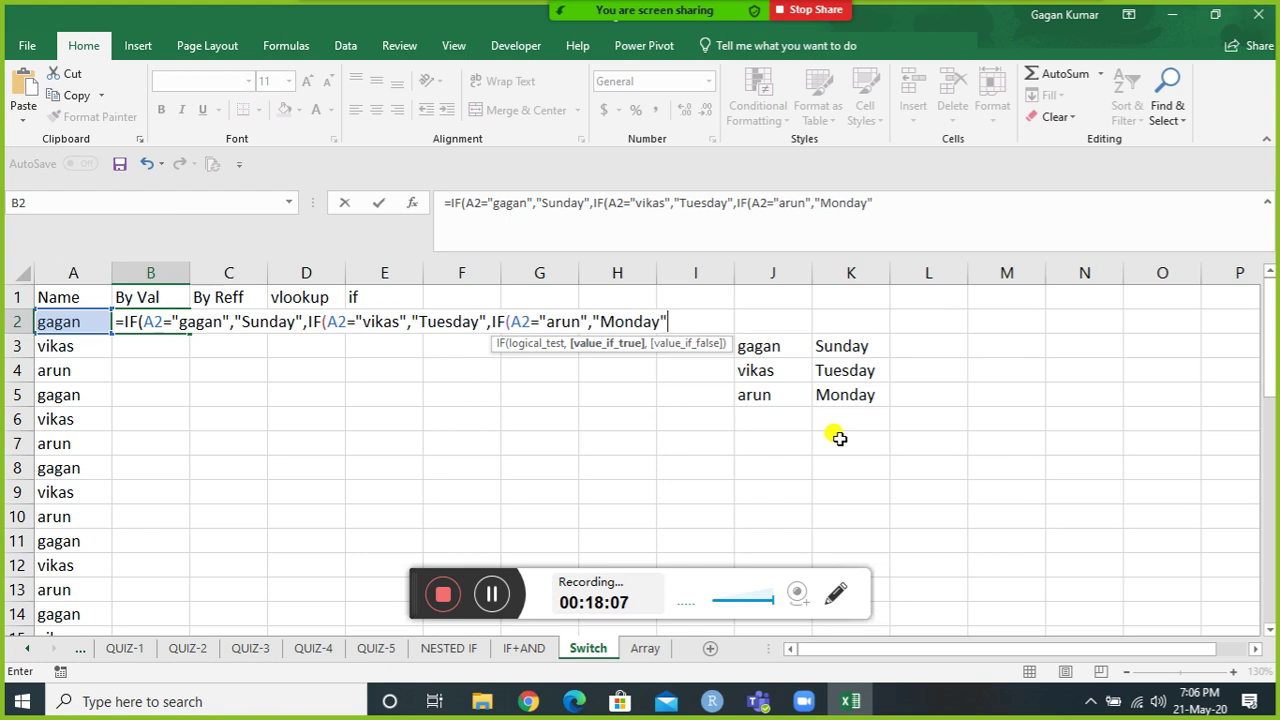
{"action": "type", "text": "\")"}
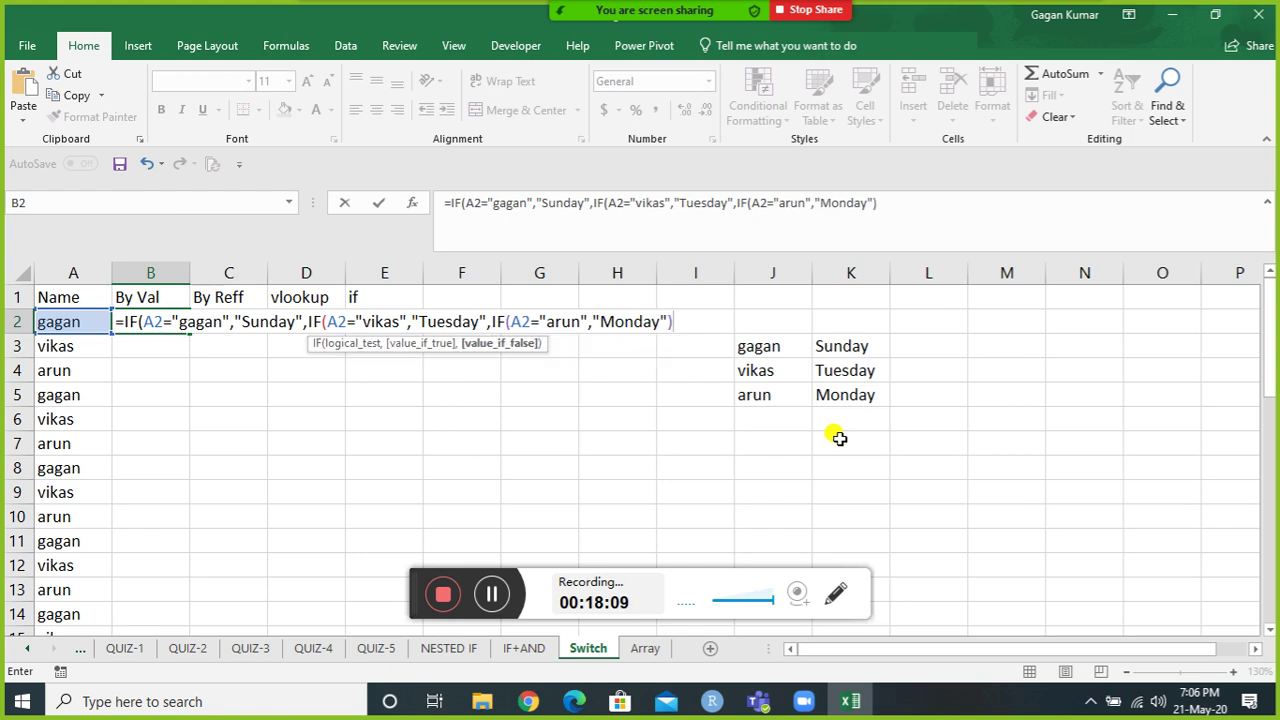
{"action": "type", "text": "))"}
{"action": "key", "text": "Return"}
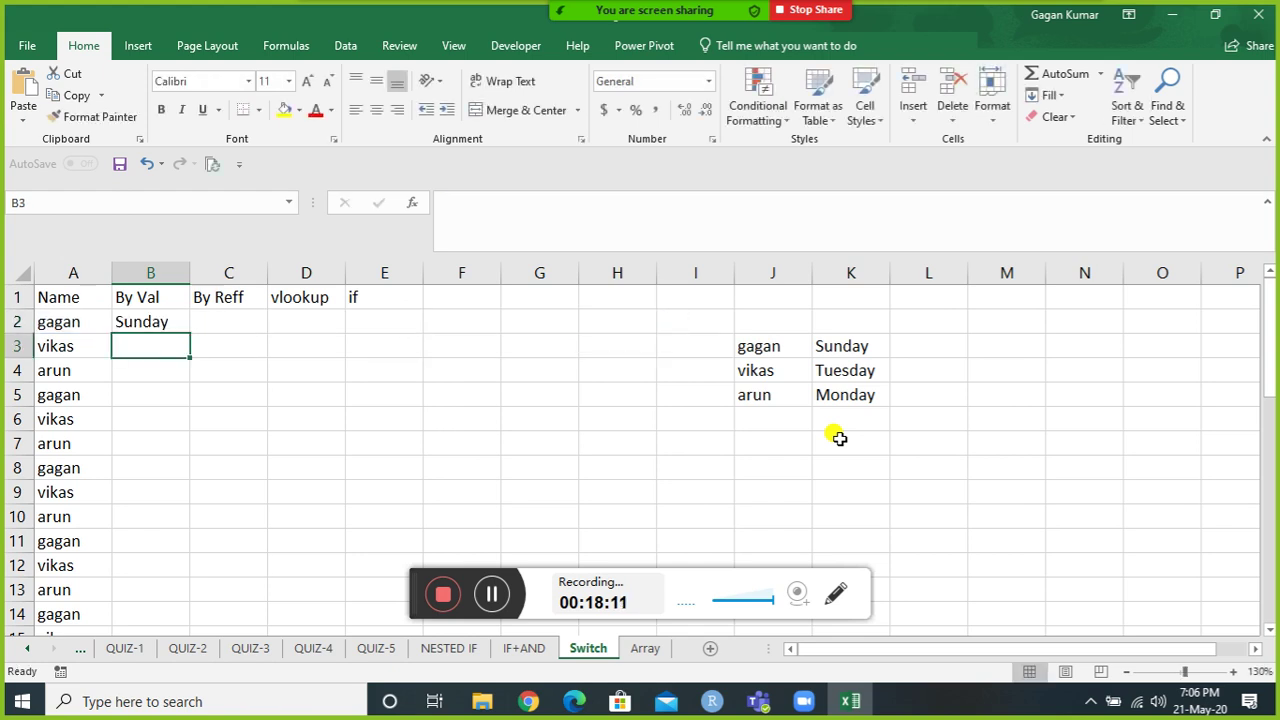
Fill the nested IF formula from B2 down through B40 and review it in B2.
{"action": "key", "text": "Left"}
{"action": "key", "text": "ctrl+Down"}
{"action": "key", "text": "Right"}
{"action": "key", "text": "ctrl+shift+Up"}
{"action": "key", "text": "ctrl+d"}
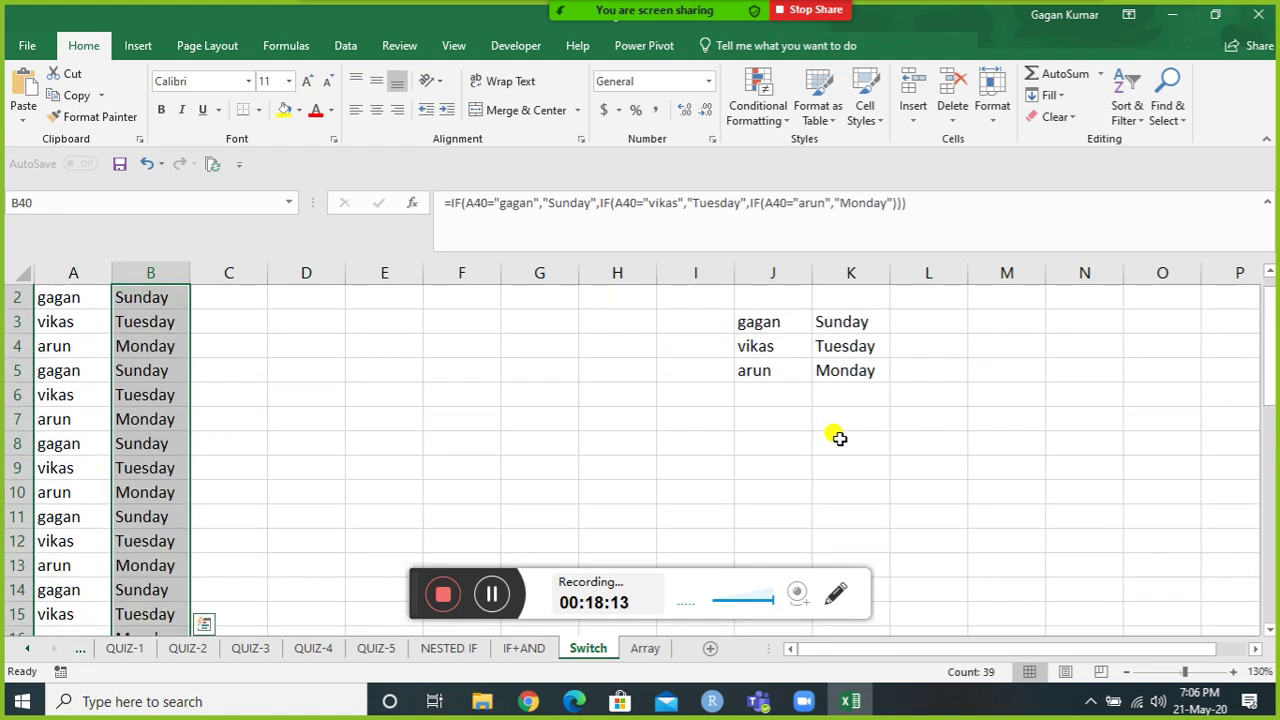
{"action": "key", "text": "Up"}
{"action": "key", "text": "Down"}
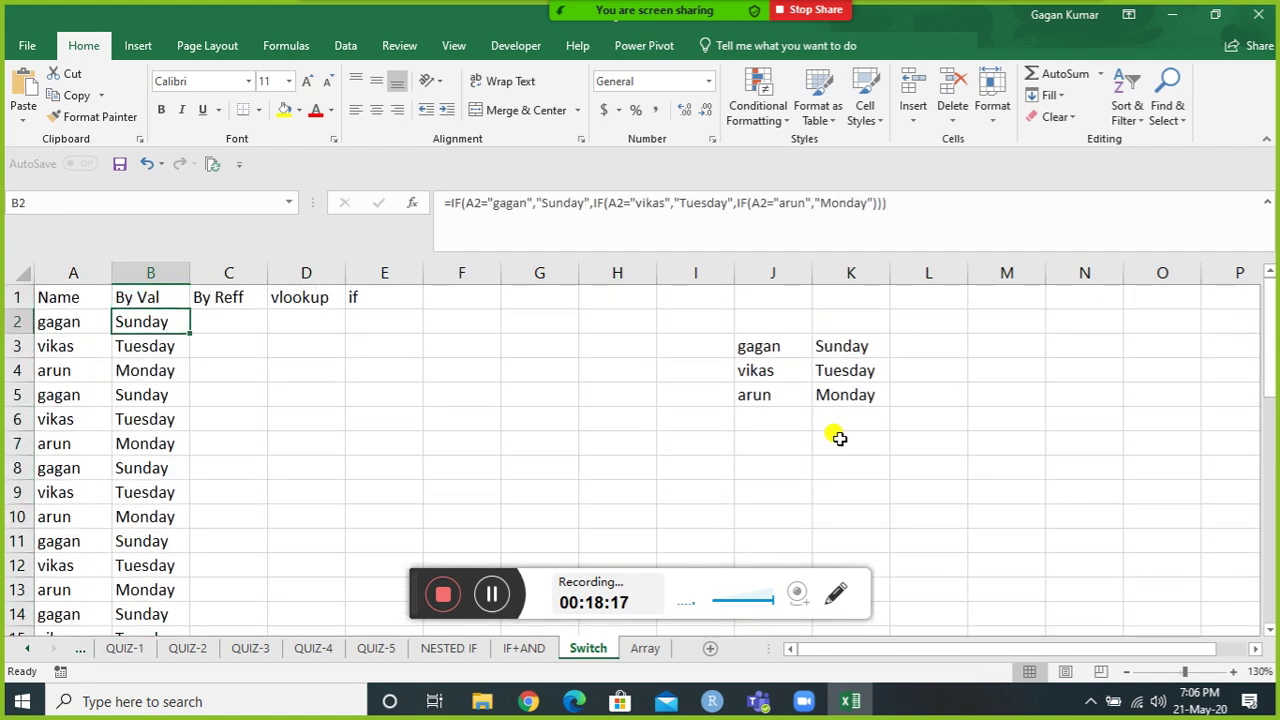
{"action": "key", "text": "F2"}
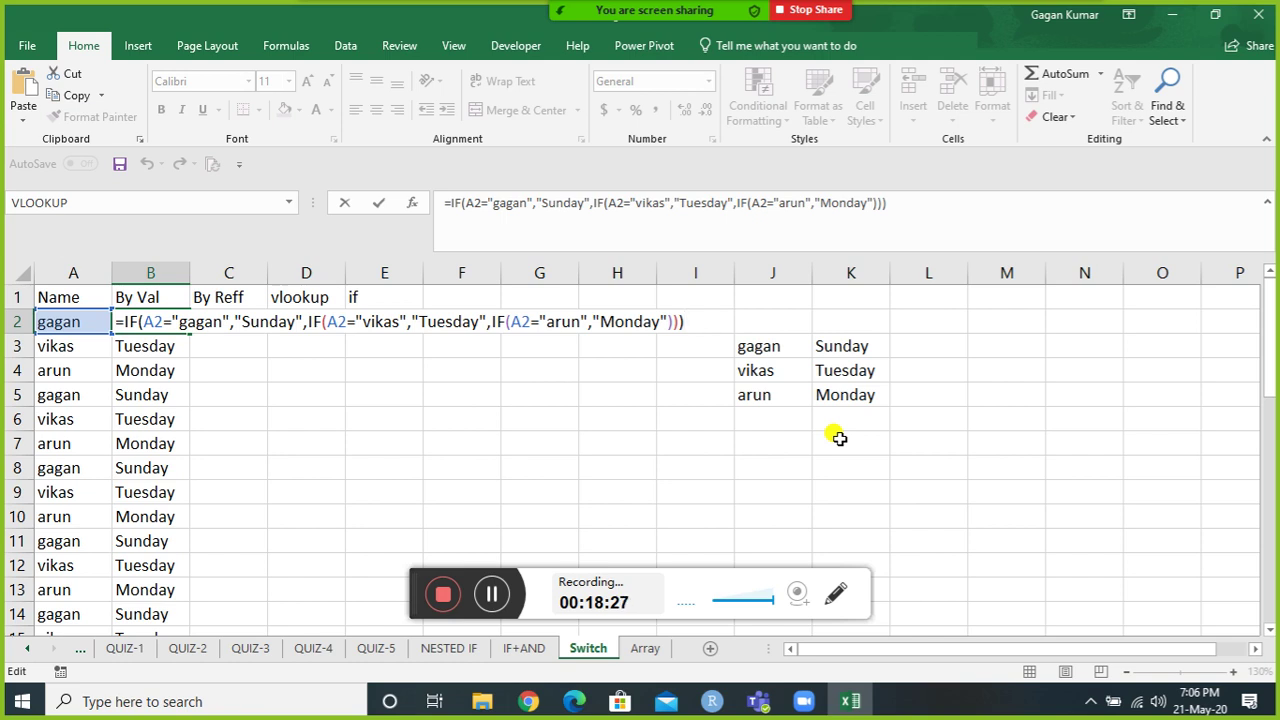
{"action": "mouse_move", "coordinate": [655, 12]}
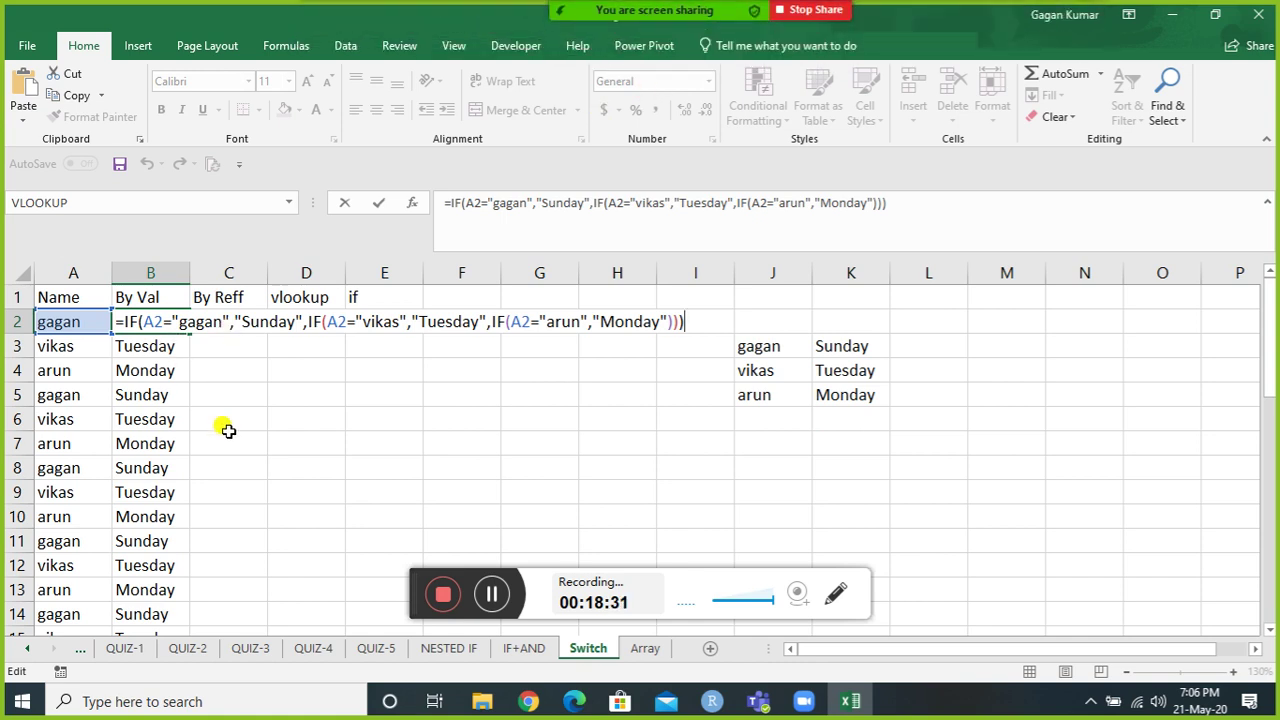
{"action": "key", "text": "ctrl+Return"}
{"action": "key", "text": "Right"}
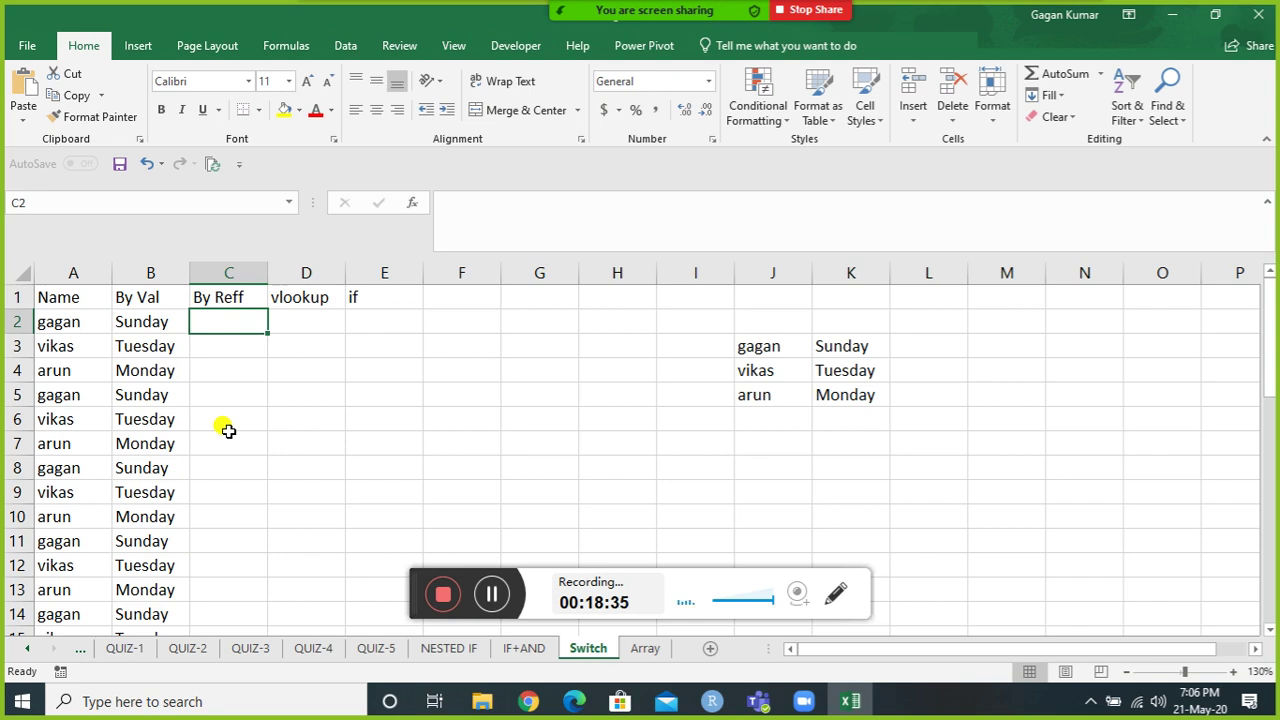
{"action": "key", "text": "Left"}
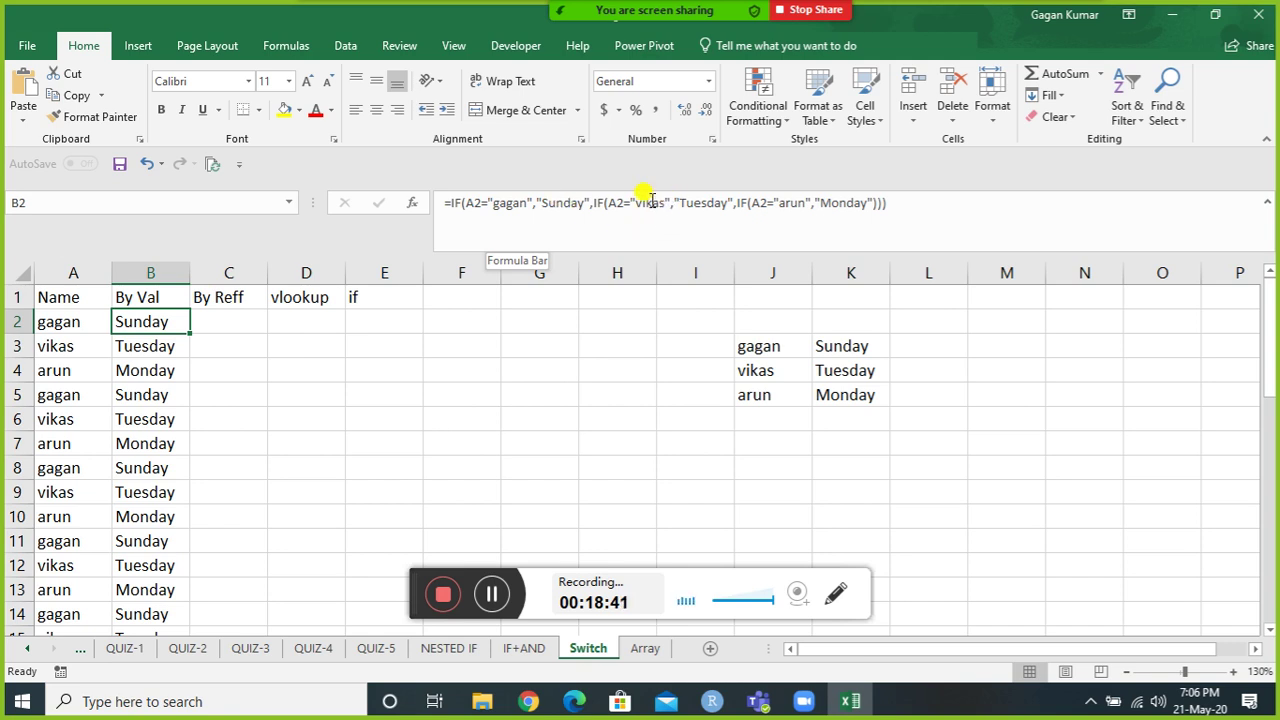
Start an IF formula in C2 that compares A2 with $J$3 and returns $K$3, using absolute references for the lookup cells.
{"action": "left_click", "coordinate": [239, 318]}
{"action": "type", "text": "=if"}
{"action": "key", "text": "Tab"}
{"action": "key", "text": "Left"}
{"action": "key", "text": "Left"}
{"action": "type", "text": "="}
{"action": "left_click", "coordinate": [740, 343]}
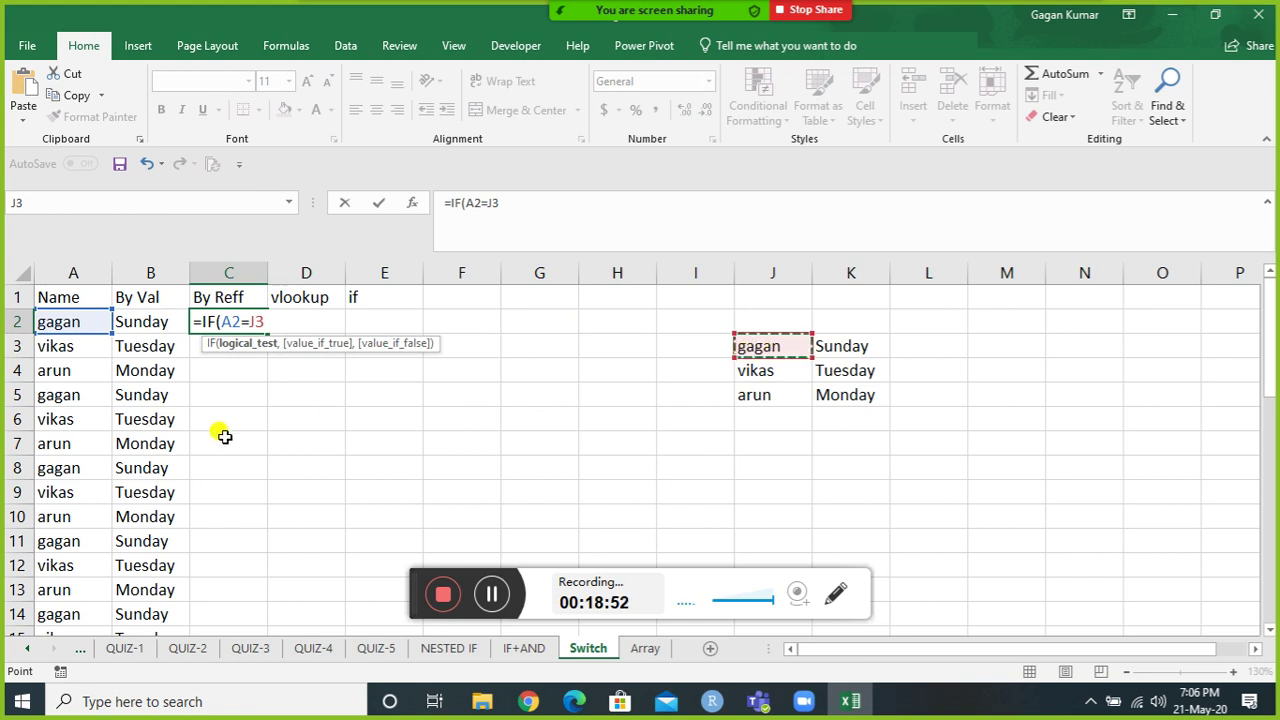
{"action": "key", "text": "F4"}
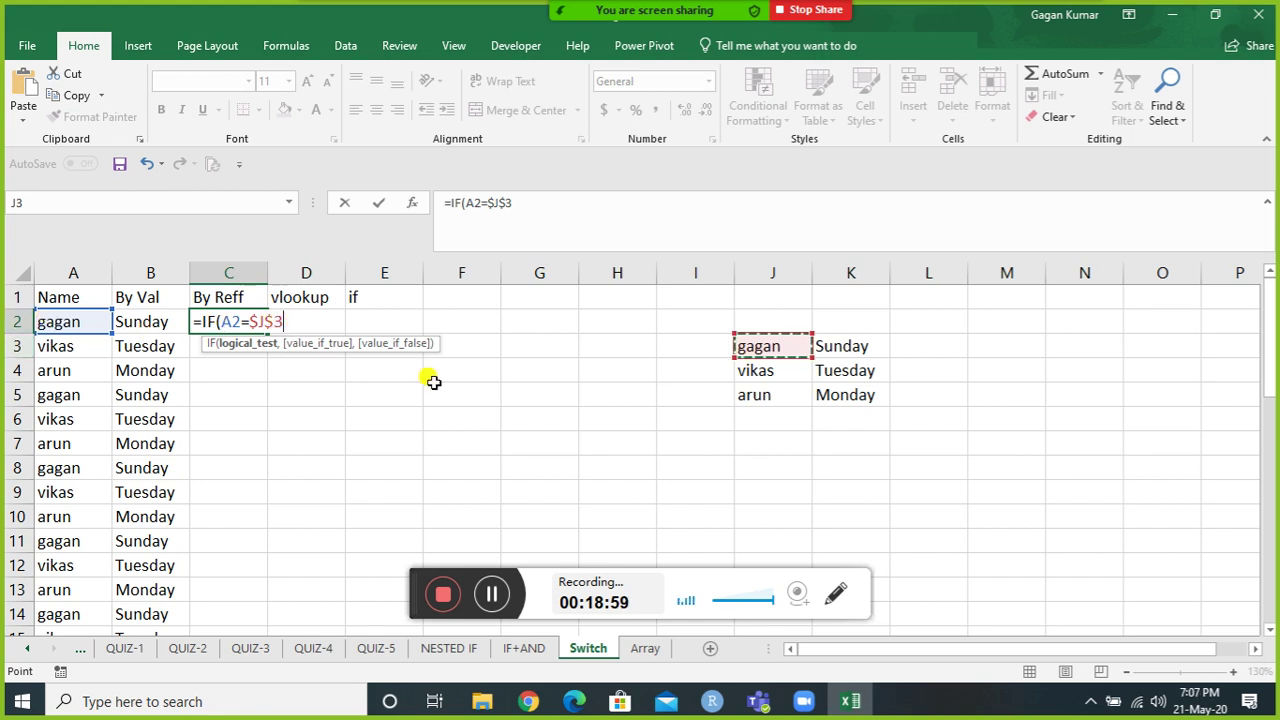
{"action": "type", "text": ","}
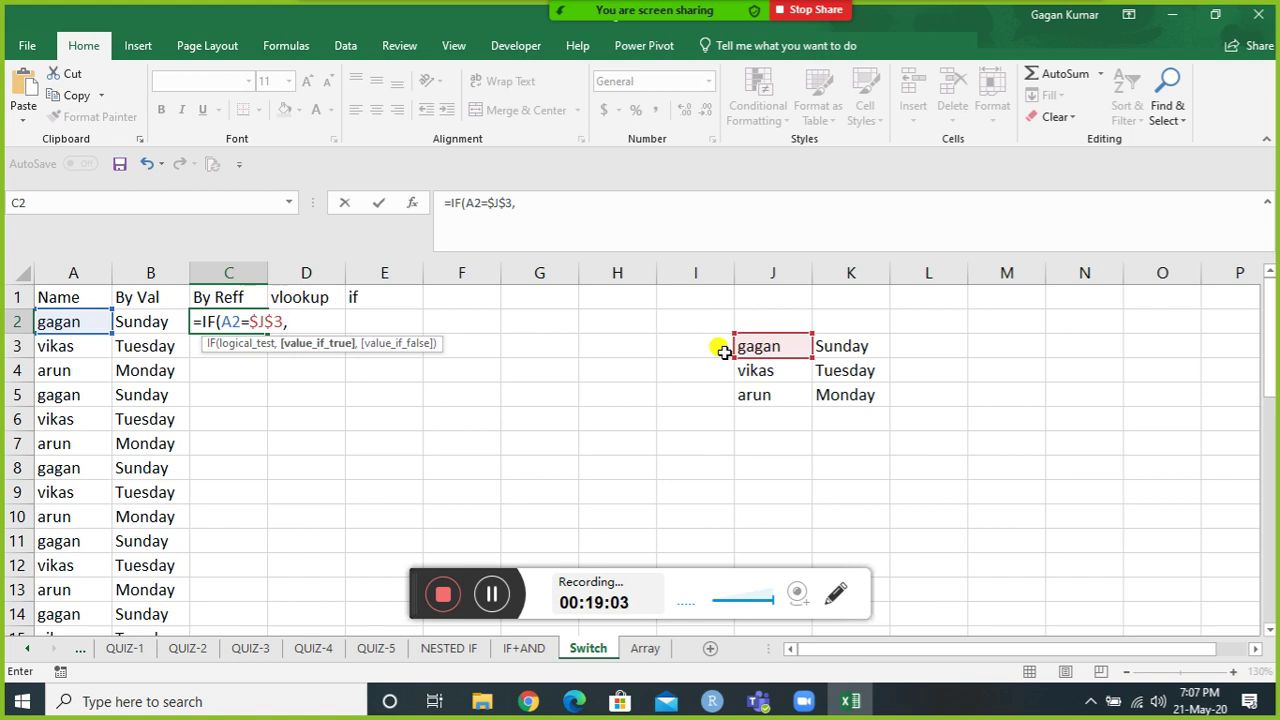
{"action": "left_click", "coordinate": [873, 345]}
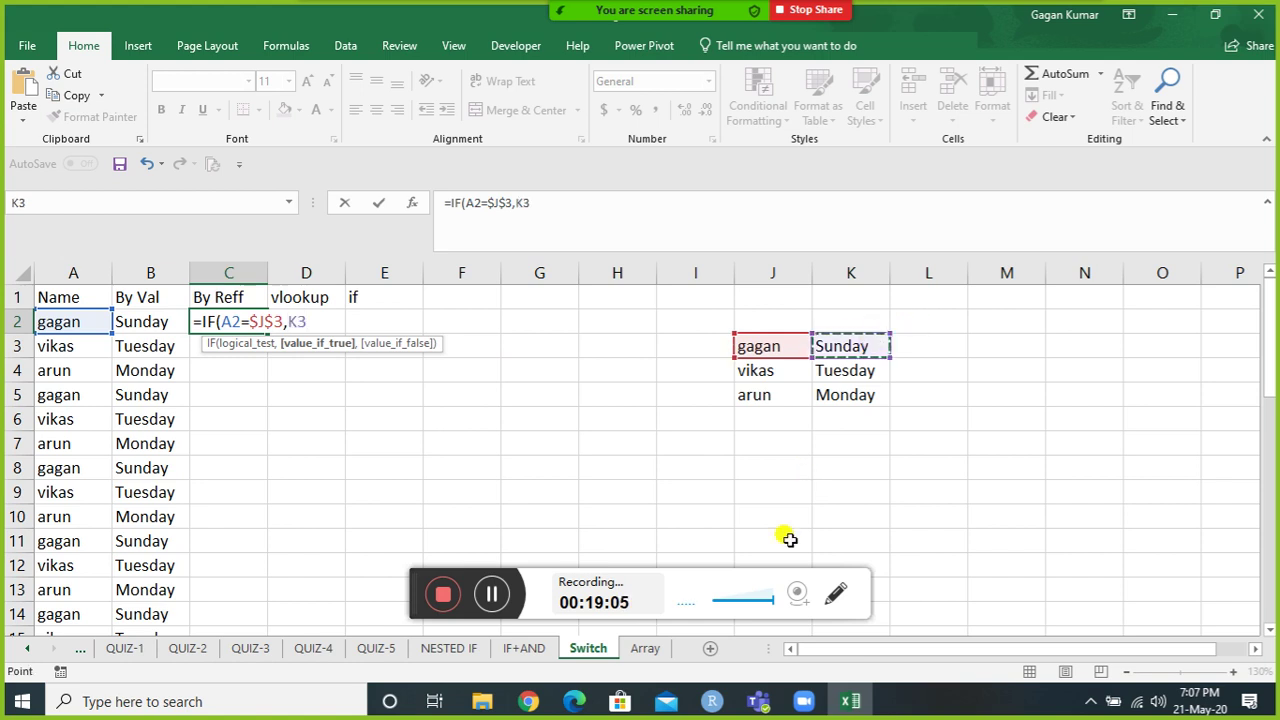
{"action": "key", "text": "F4"}
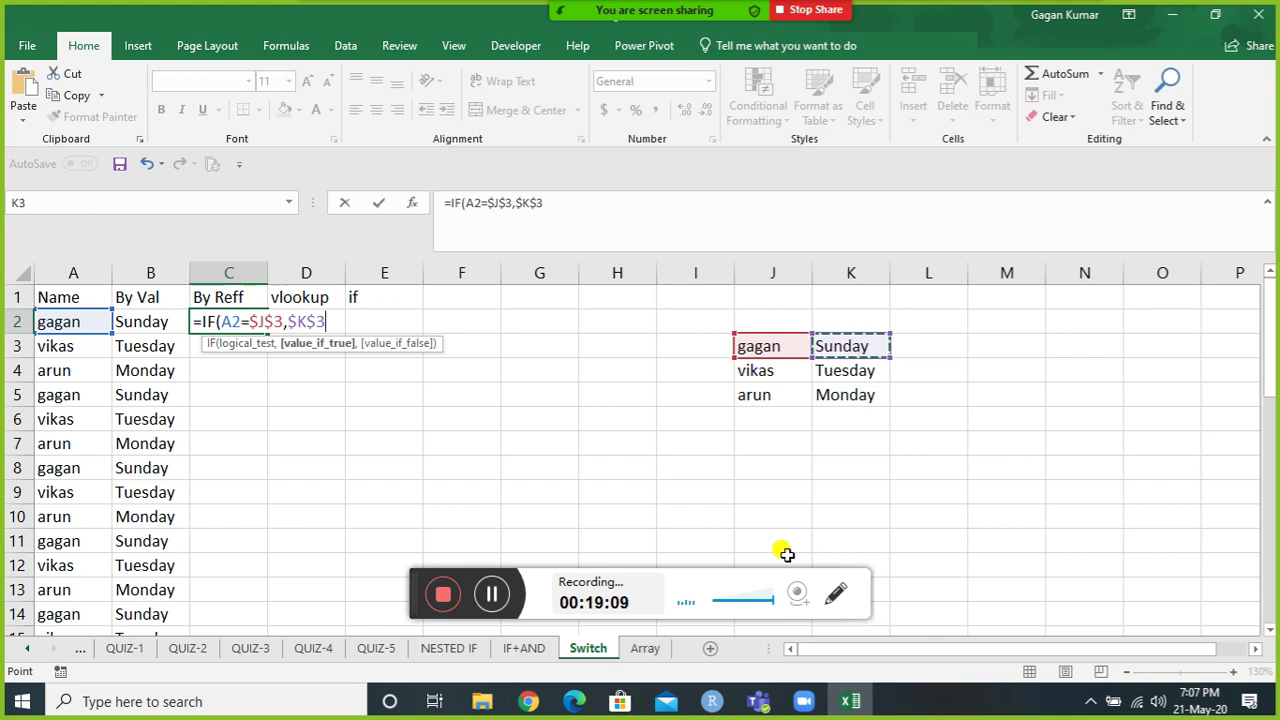
Nest a second IF in C2's formula that compares A2 with $J$4 and returns $K$4.
{"action": "type", "text": ",IF("}
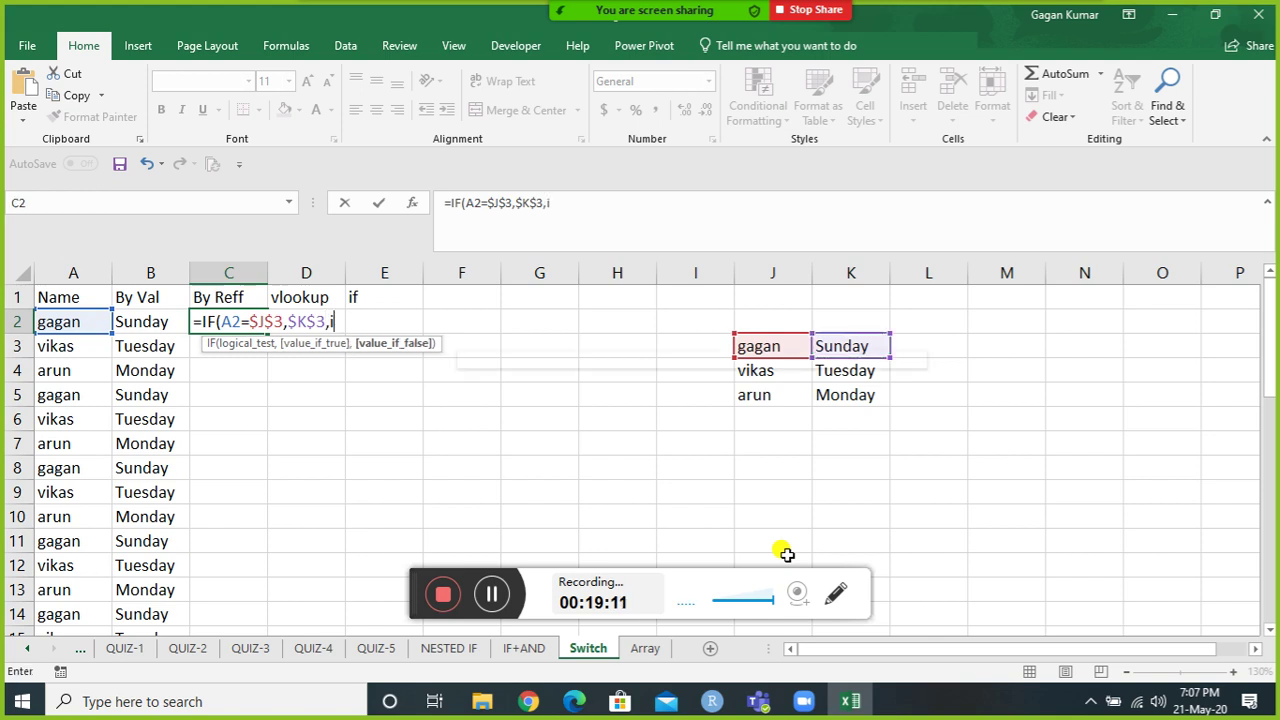
{"action": "key", "text": "Left"}
{"action": "key", "text": "Left"}
{"action": "type", "text": "="}
{"action": "key", "text": "Down"}
{"action": "key", "text": "Down"}
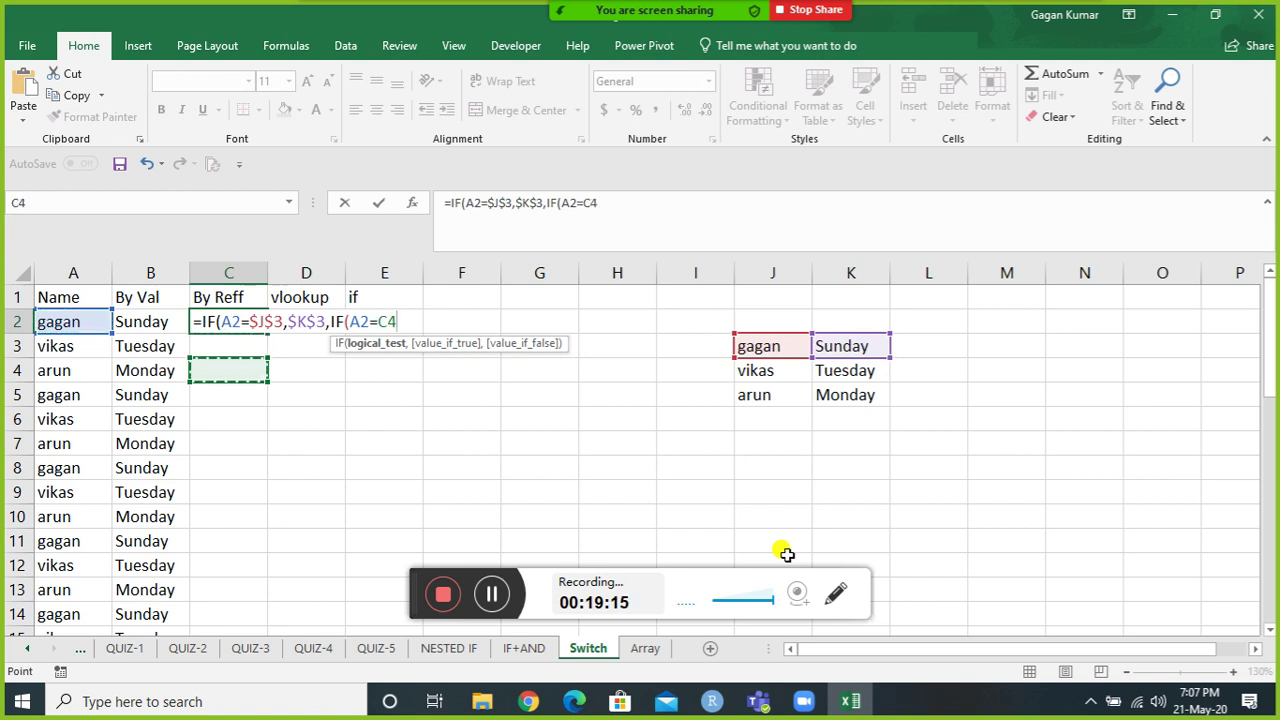
{"action": "key", "text": "ctrl+Right"}
{"action": "key", "text": "F4"}
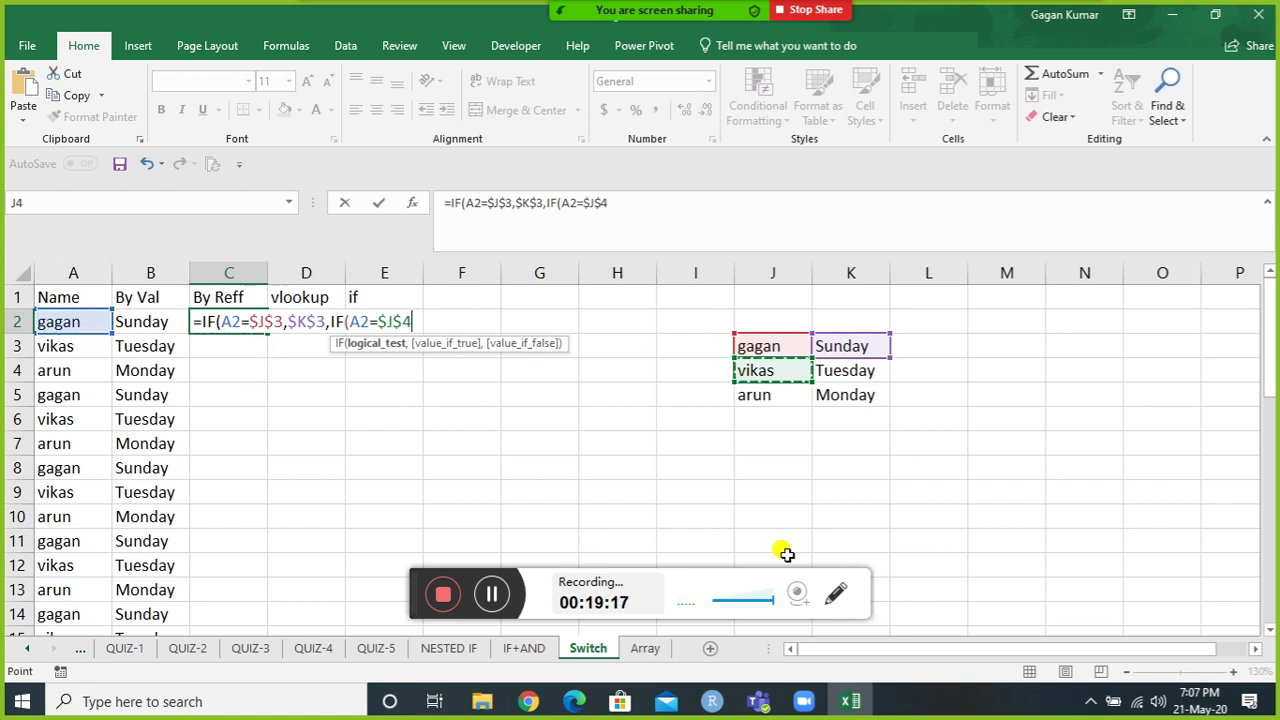
{"action": "type", "text": ","}
{"action": "key", "text": "Right"}
{"action": "key", "text": "Down"}
{"action": "key", "text": "ctrl+Right"}
{"action": "key", "text": "Right"}
{"action": "key", "text": "Down"}
{"action": "key", "text": "F4"}
Nest a third IF in C2's formula with the test A2=$J$5.
{"action": "type", "text": ",if"}
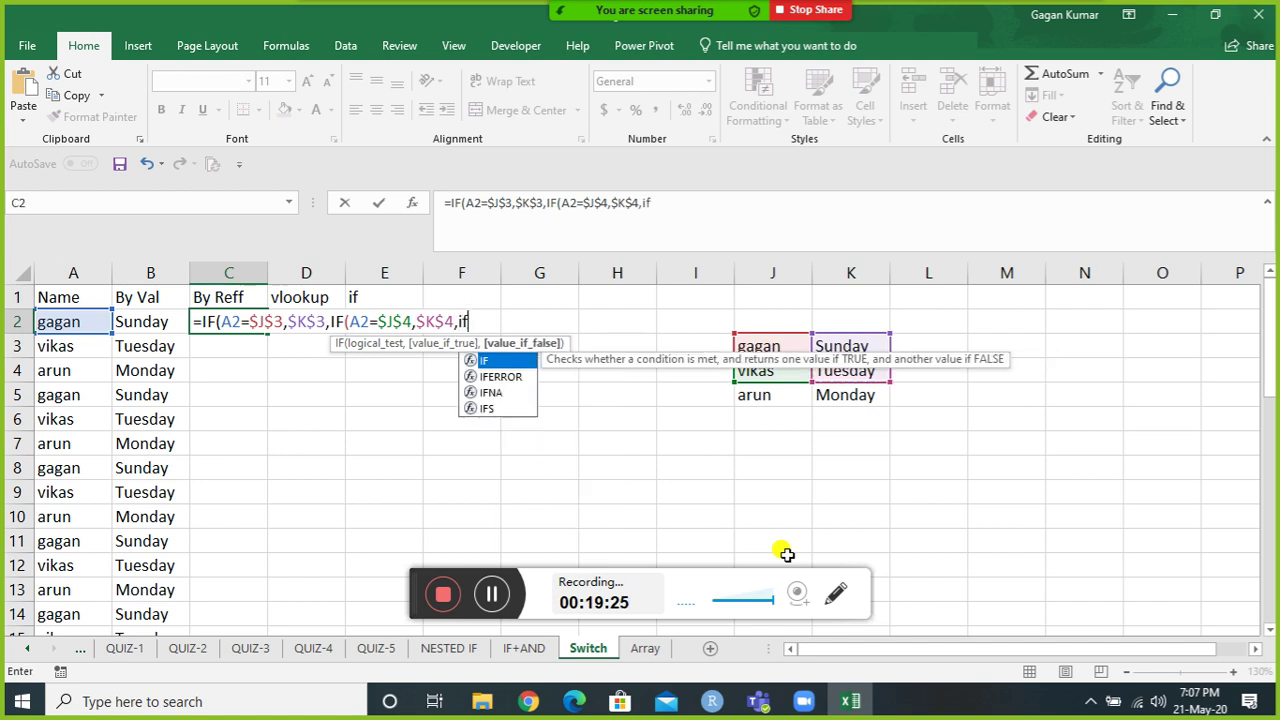
{"action": "key", "text": "Tab"}
{"action": "key", "text": "Left"}
{"action": "key", "text": "Left"}
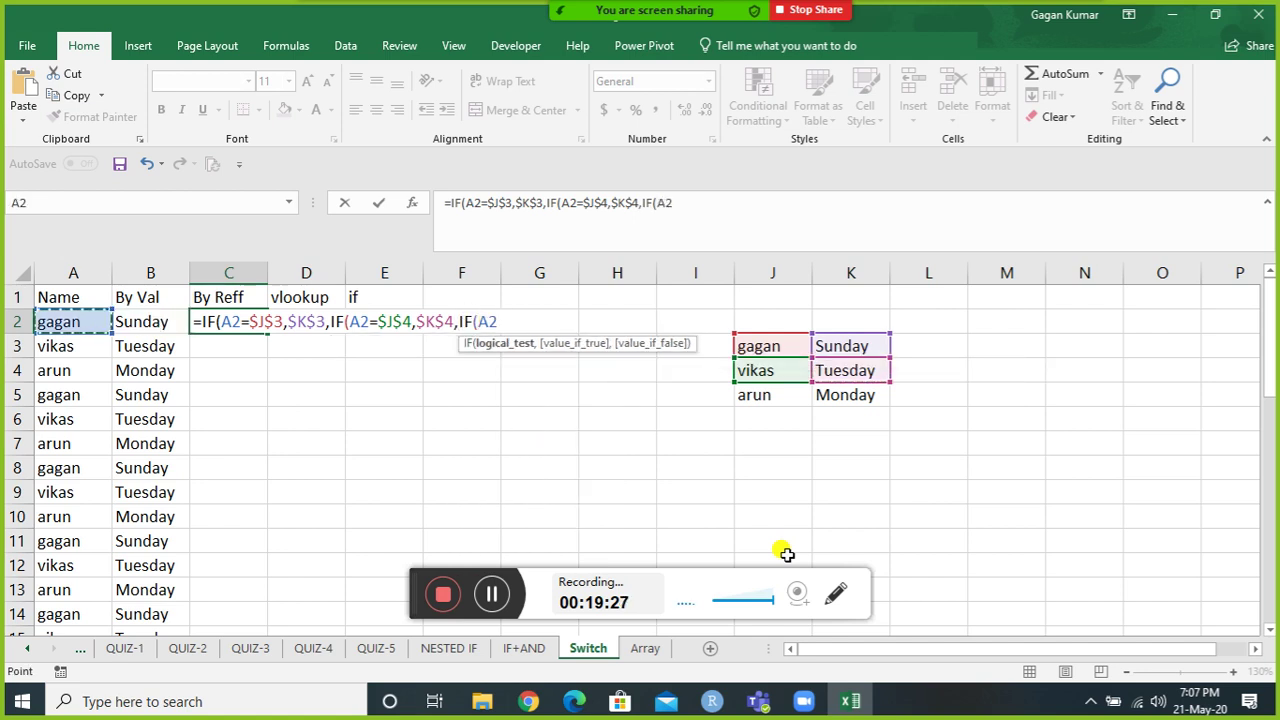
{"action": "type", "text": "="}
{"action": "key", "text": "Down"}
{"action": "key", "text": "Down"}
{"action": "key", "text": "Right"}
{"action": "key", "text": "Right"}
{"action": "key", "text": "Right"}
{"action": "key", "text": "Right"}
{"action": "key", "text": "Right"}
{"action": "key", "text": "Right"}
{"action": "key", "text": "Right"}
{"action": "key", "text": "Down"}
{"action": "key", "text": "F4"}
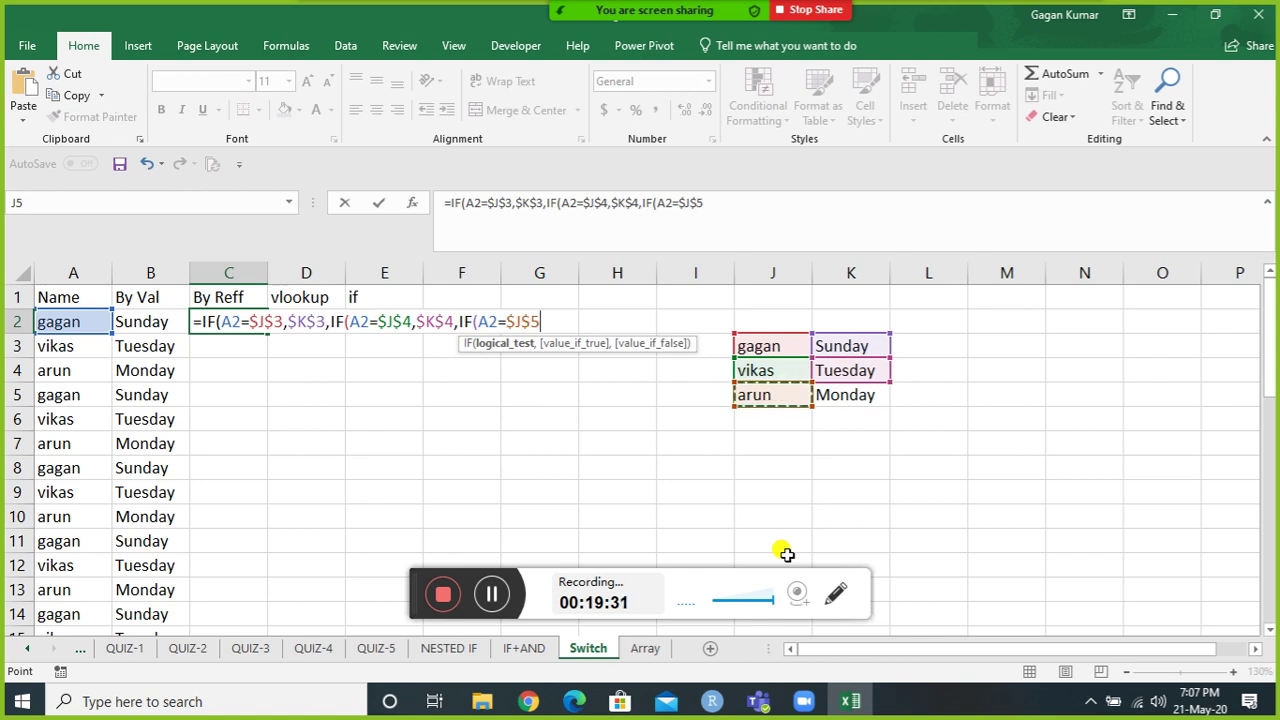
Make the third IF return $K$5, close all three functions and enter the formula in C2.
{"action": "type", "text": ","}
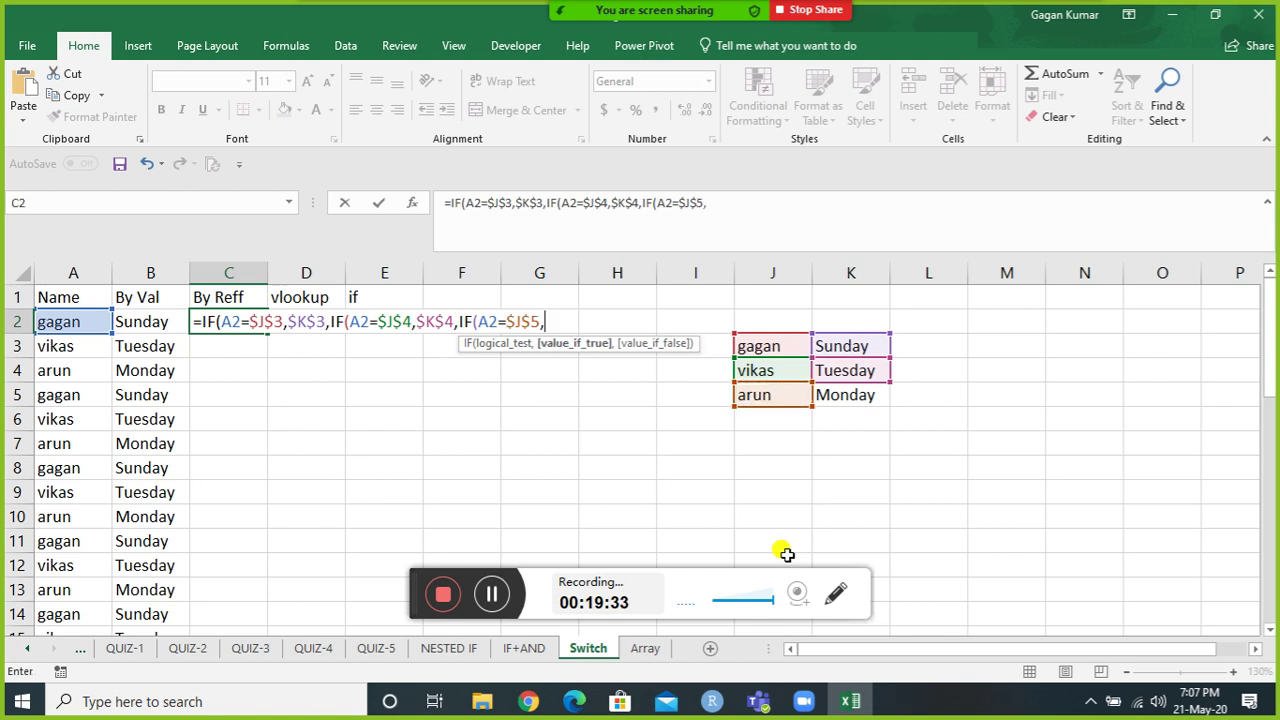
{"action": "key", "text": "Down"}
{"action": "key", "text": "Down"}
{"action": "key", "text": "Right"}
{"action": "key", "text": "Right"}
{"action": "key", "text": "Right"}
{"action": "key", "text": "Right"}
{"action": "key", "text": "Right"}
{"action": "key", "text": "Right"}
{"action": "key", "text": "Right"}
{"action": "key", "text": "Down"}
{"action": "key", "text": "Right"}
{"action": "key", "text": "F4"}
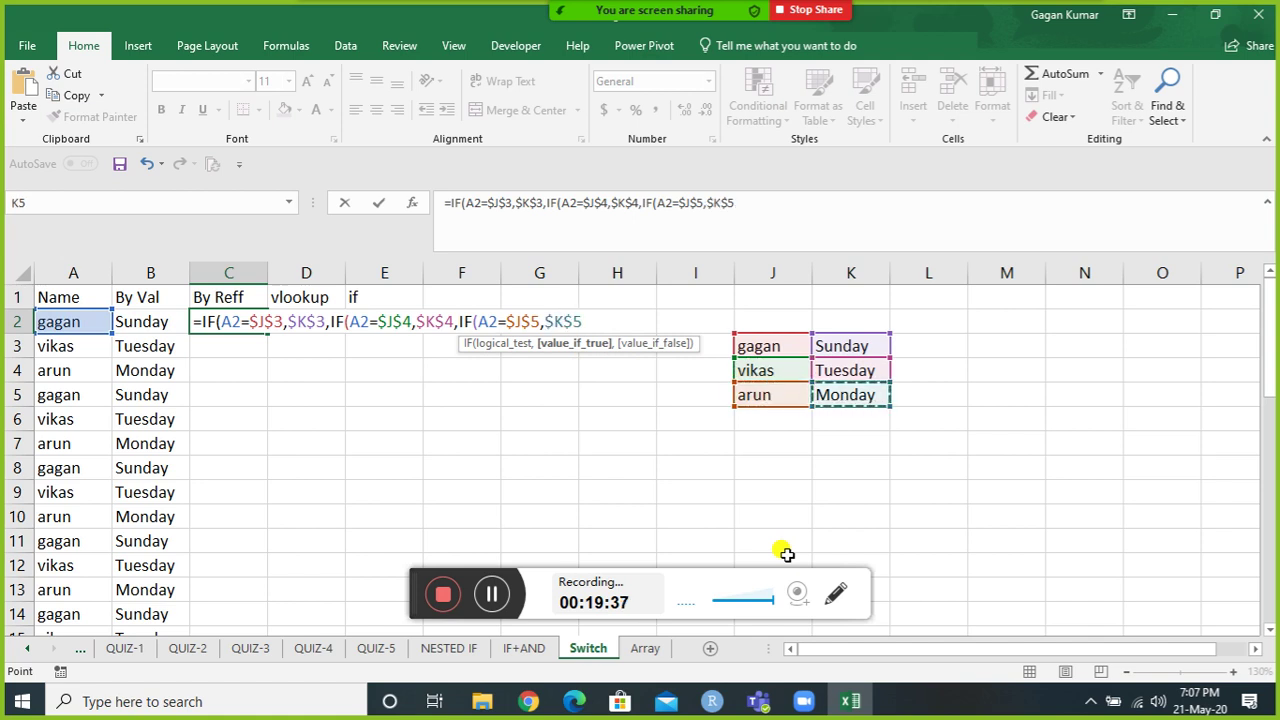
{"action": "type", "text": ")))"}
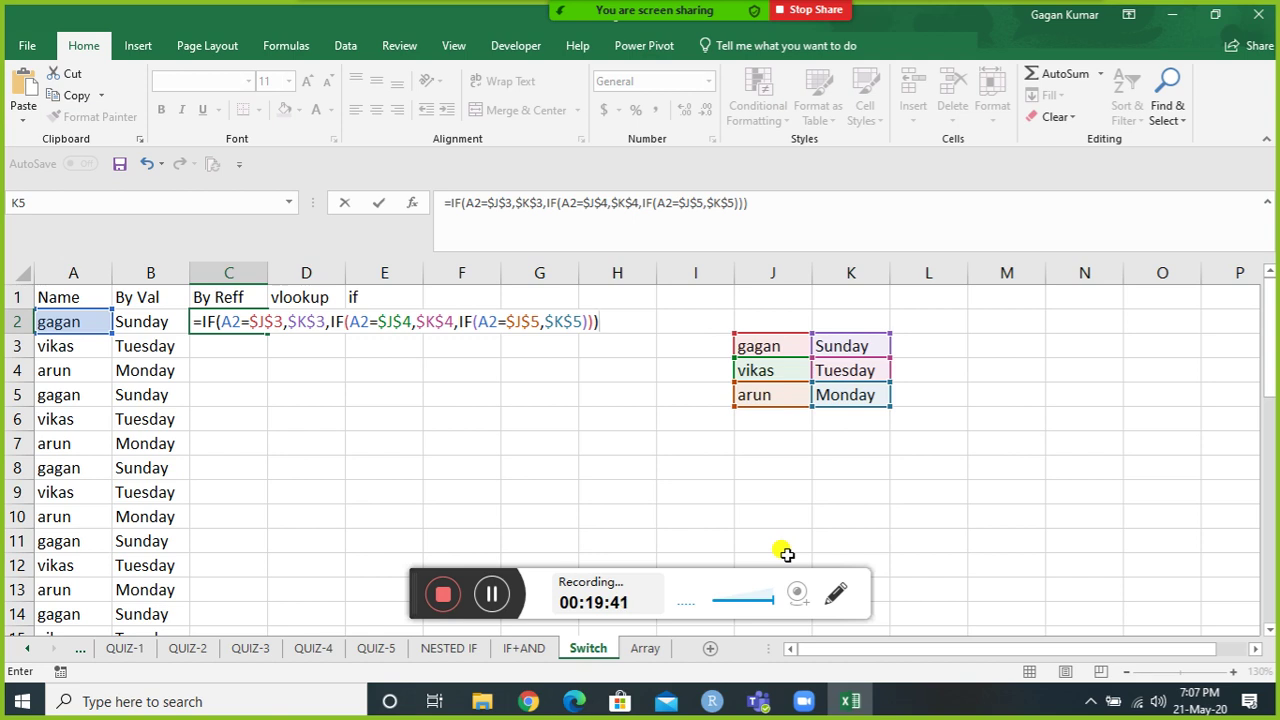
{"action": "key", "text": "Return"}
{"action": "key", "text": "Up"}
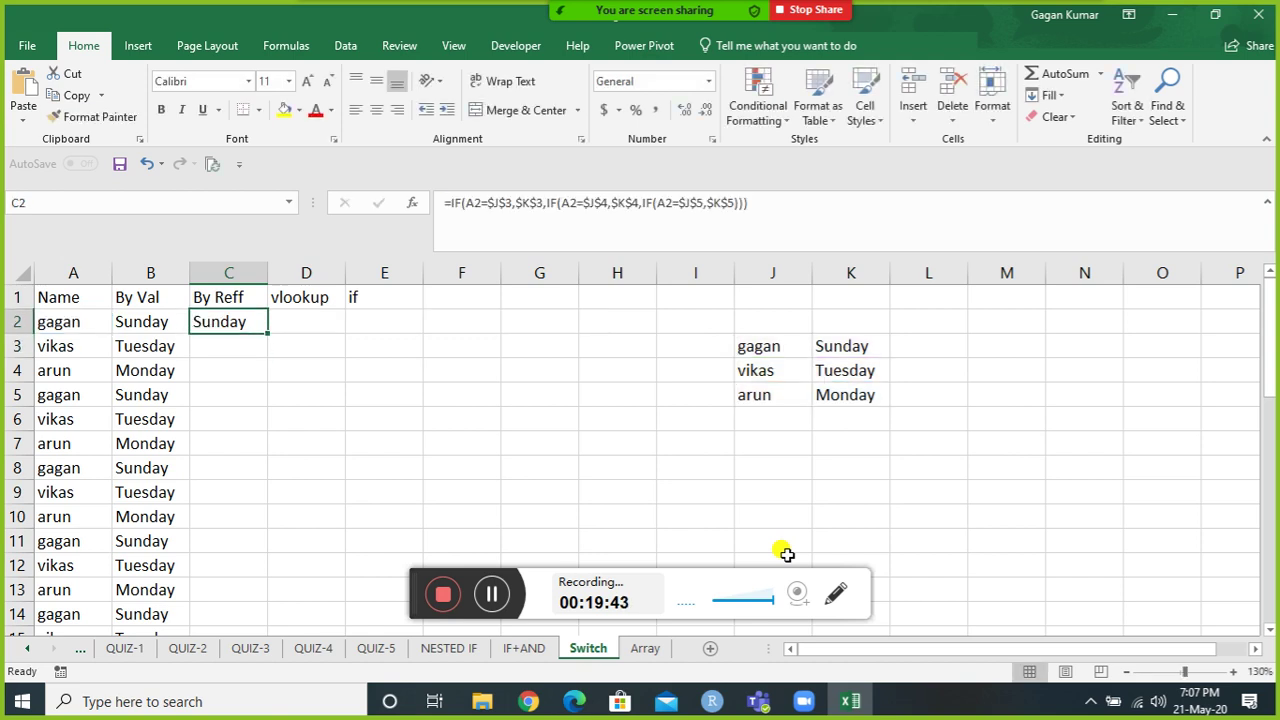
Change the weekday in K3 to Wednesday to test the reference-based formula.
{"action": "key", "text": "Down"}
{"action": "key", "text": "Right"}
{"action": "key", "text": "Right"}
{"action": "key", "text": "Right"}
{"action": "key", "text": "Right"}
{"action": "key", "text": "Right"}
{"action": "key", "text": "Right"}
{"action": "key", "text": "Right"}
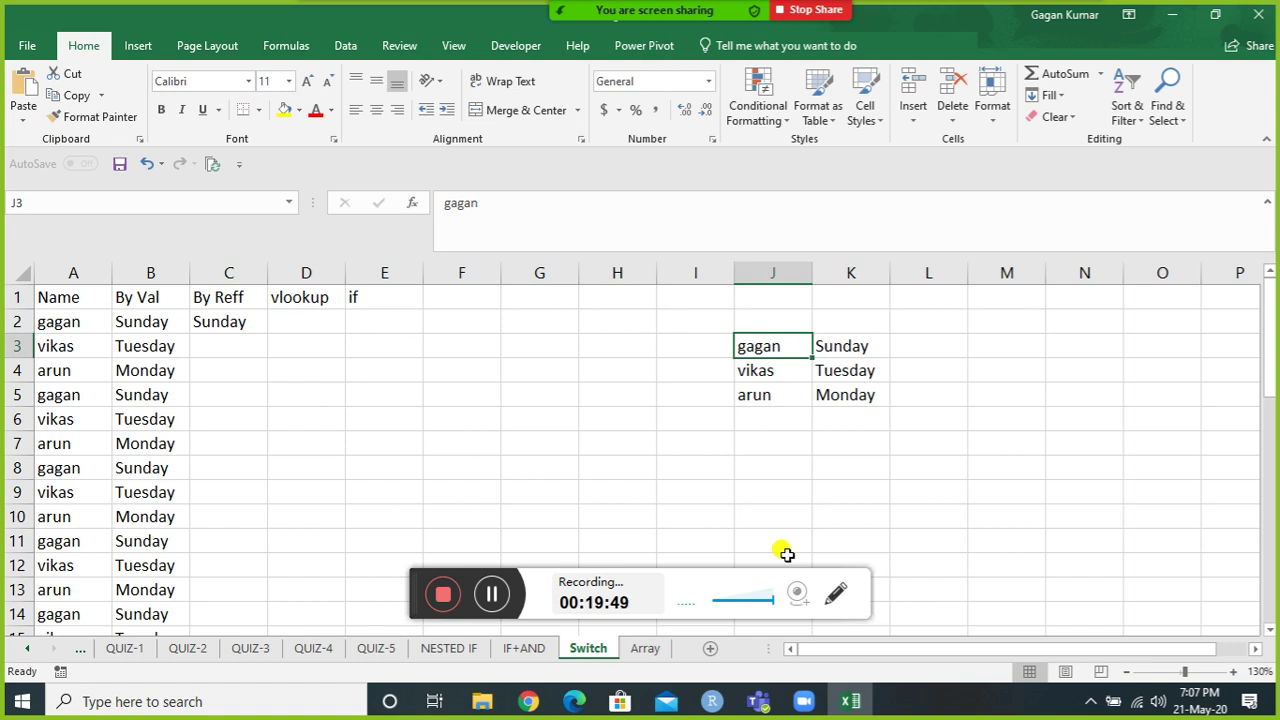
{"action": "key", "text": "Right"}
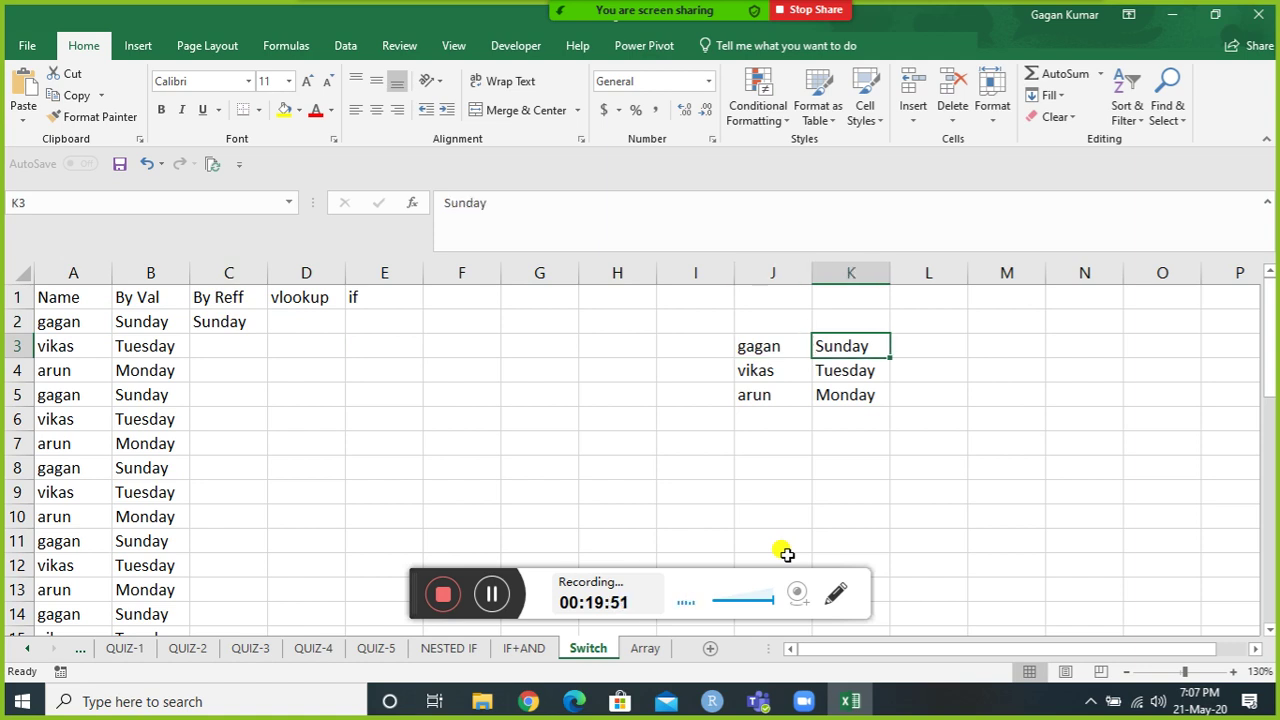
{"action": "type", "text": "we"}
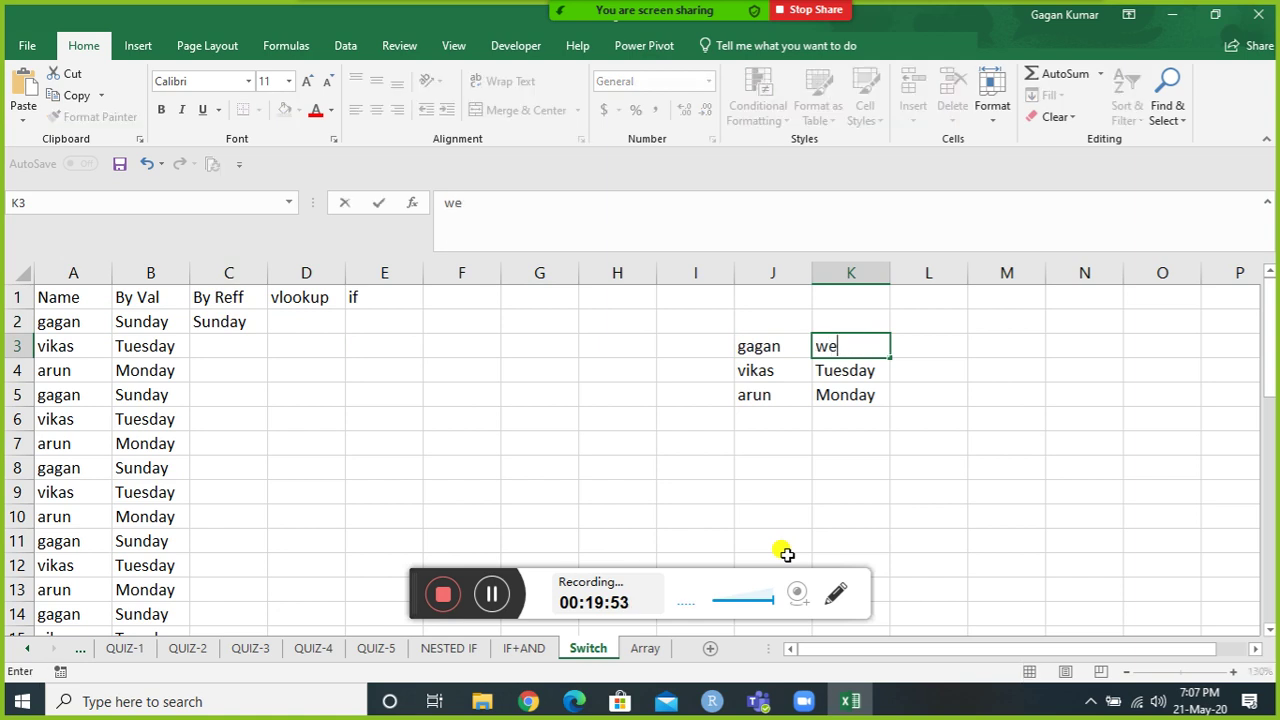
{"action": "type", "text": "dnesday"}
{"action": "key", "text": "Return"}
Fill the By Reff formula from C2 down through C40.
{"action": "key", "text": "Left"}
{"action": "key", "text": "Left"}
{"action": "key", "text": "Left"}
{"action": "key", "text": "Left"}
{"action": "key", "text": "Left"}
{"action": "key", "text": "Left"}
{"action": "key", "text": "Left"}
{"action": "key", "text": "Left"}
{"action": "key", "text": "Left"}
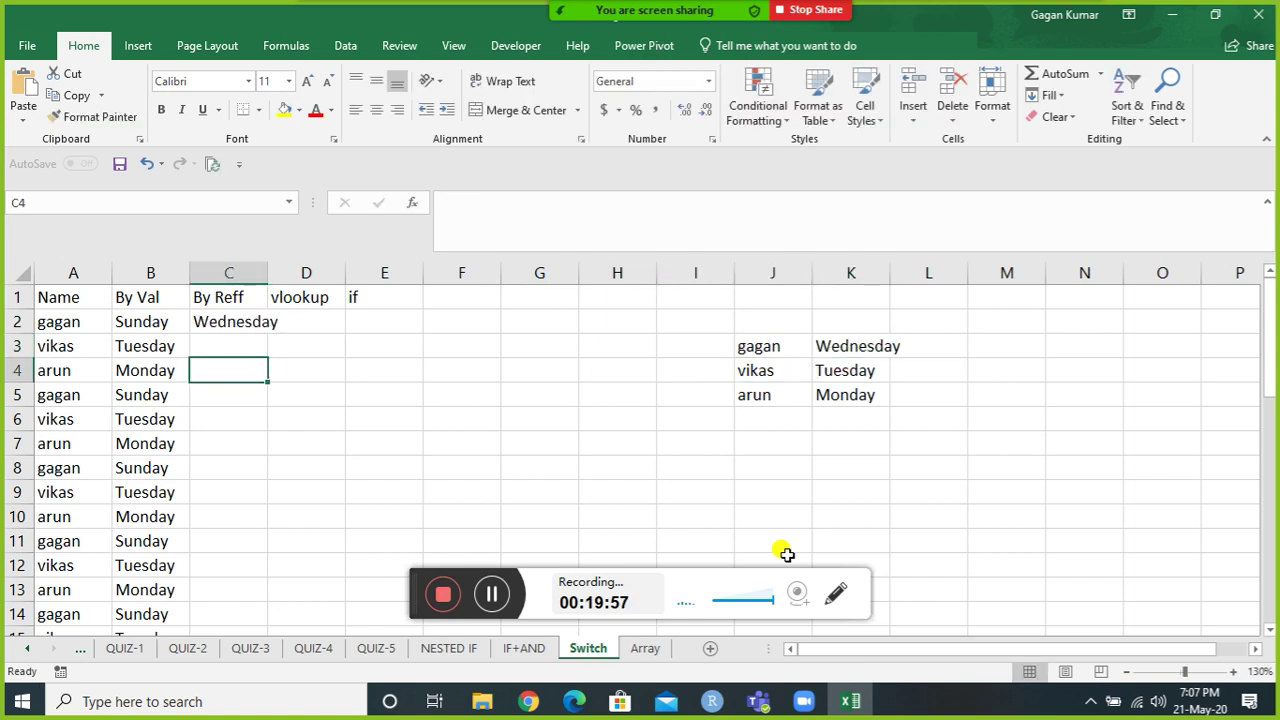
{"action": "key", "text": "ctrl+Down"}
{"action": "key", "text": "Right"}
{"action": "key", "text": "ctrl+shift+Up"}
{"action": "key", "text": "ctrl+d"}
Set the weekday in K3 back to Sunday.
{"action": "key", "text": "ctrl+Up"}
{"action": "key", "text": "Down"}
{"action": "key", "text": "Right"}
{"action": "key", "text": "Right"}
{"action": "key", "text": "Right"}
{"action": "key", "text": "Right"}
{"action": "key", "text": "Right"}
{"action": "key", "text": "Right"}
{"action": "key", "text": "Right"}
{"action": "key", "text": "Down"}
{"action": "key", "text": "Right"}
{"action": "type", "text": "sunday"}
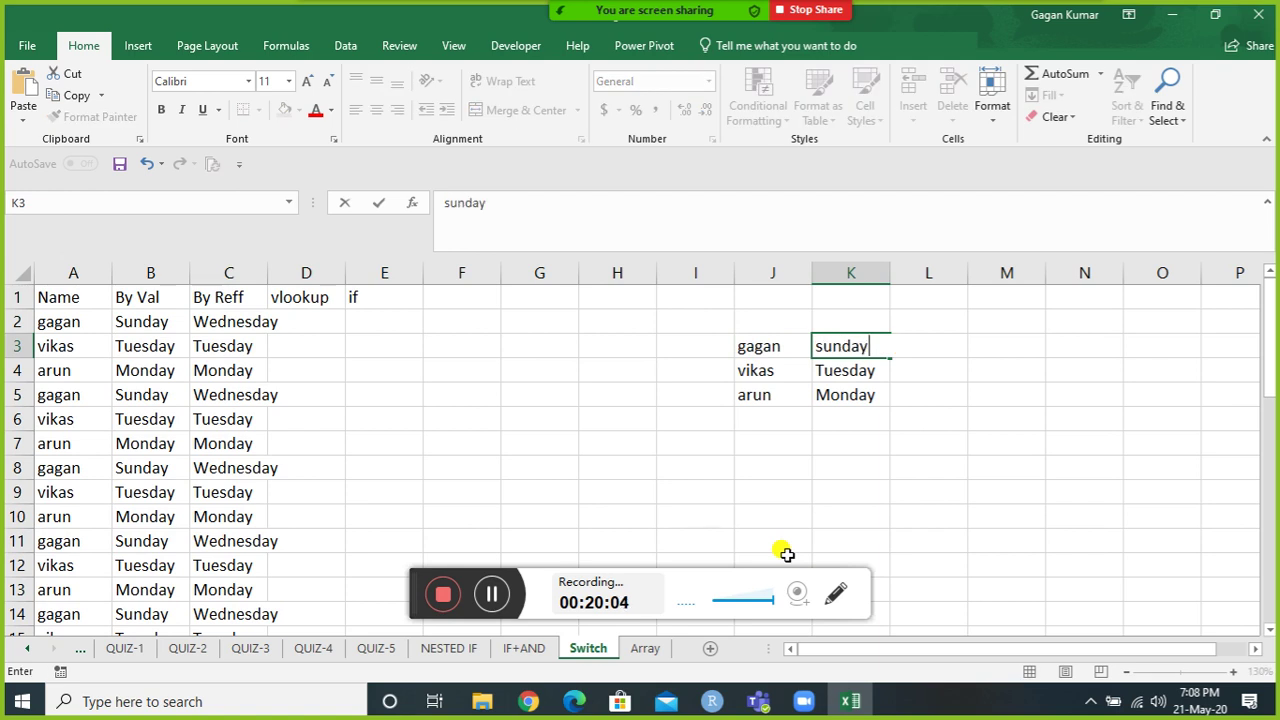
{"action": "key", "text": "Return"}
{"action": "key", "text": "Up"}
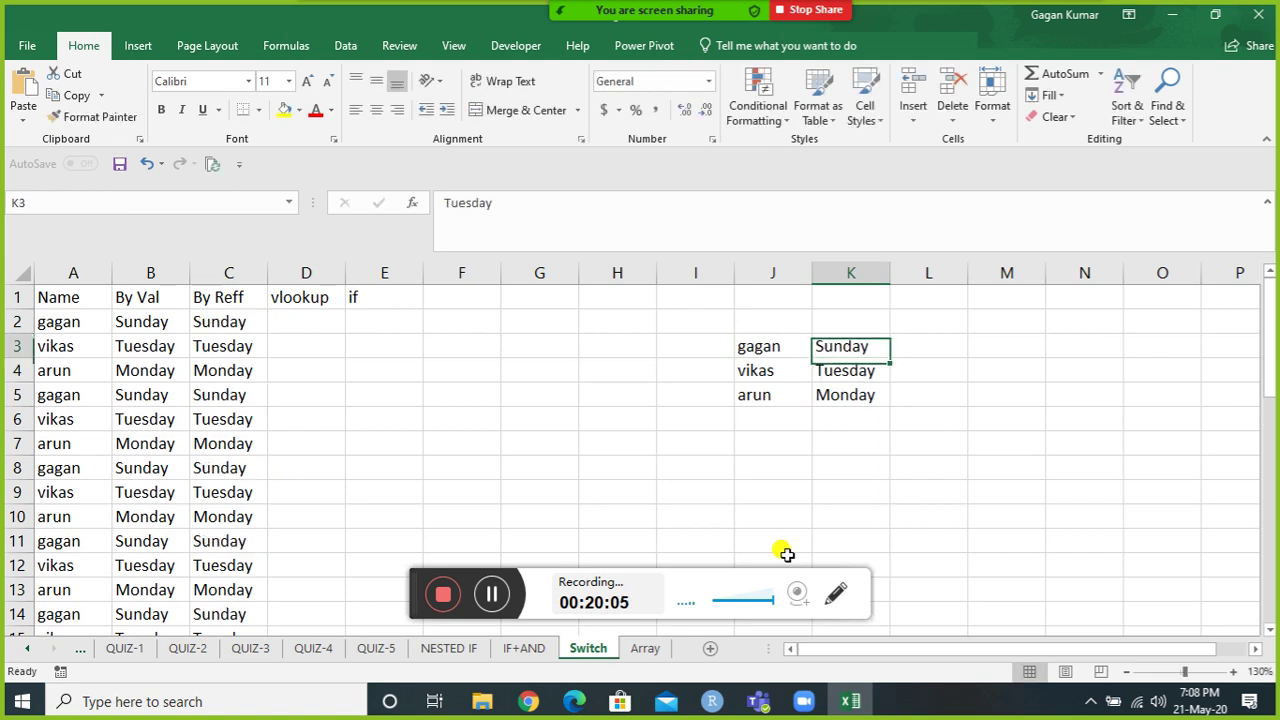
Change the weekday in K3 to sat and compare the By Reff and By Val results.
{"action": "type", "text": "sat"}
{"action": "key", "text": "Return"}
{"action": "key", "text": "Up"}
{"action": "key", "text": "Left"}
{"action": "key", "text": "Left"}
{"action": "key", "text": "Left"}
{"action": "key", "text": "Left"}
{"action": "key", "text": "Left"}
{"action": "key", "text": "Left"}
{"action": "key", "text": "Left"}
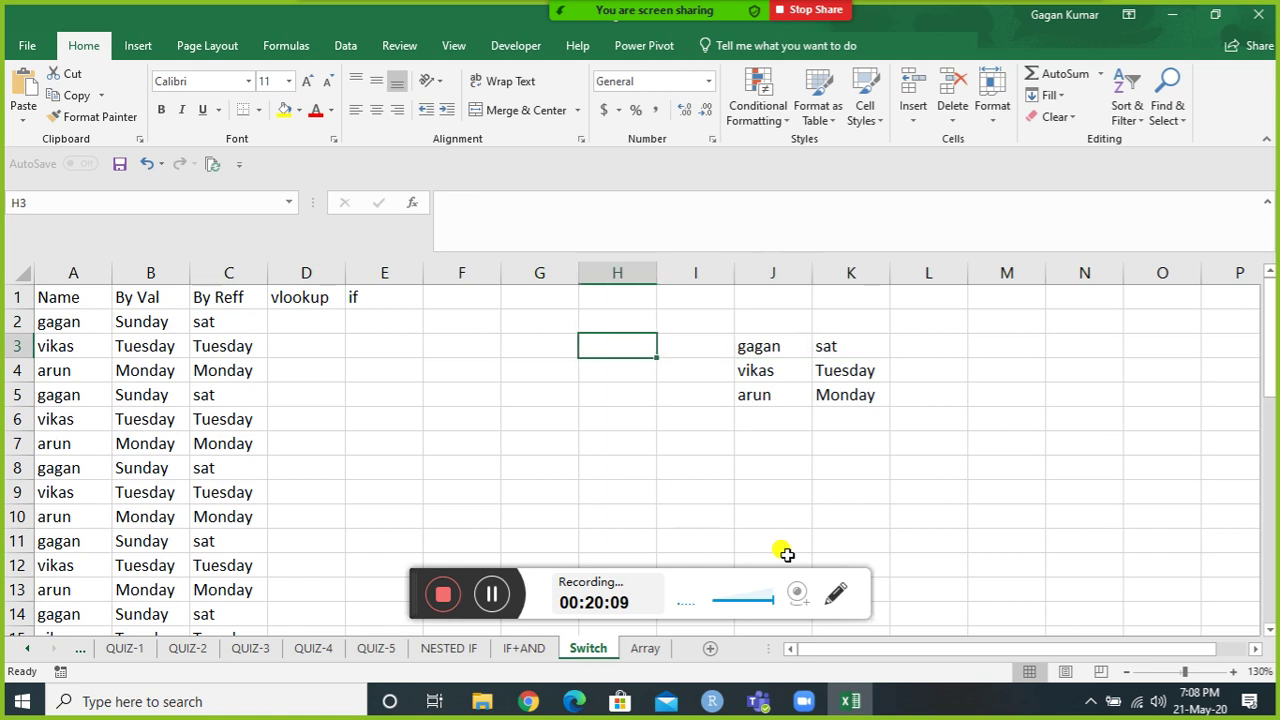
{"action": "key", "text": "Up"}
{"action": "key", "text": "Up"}
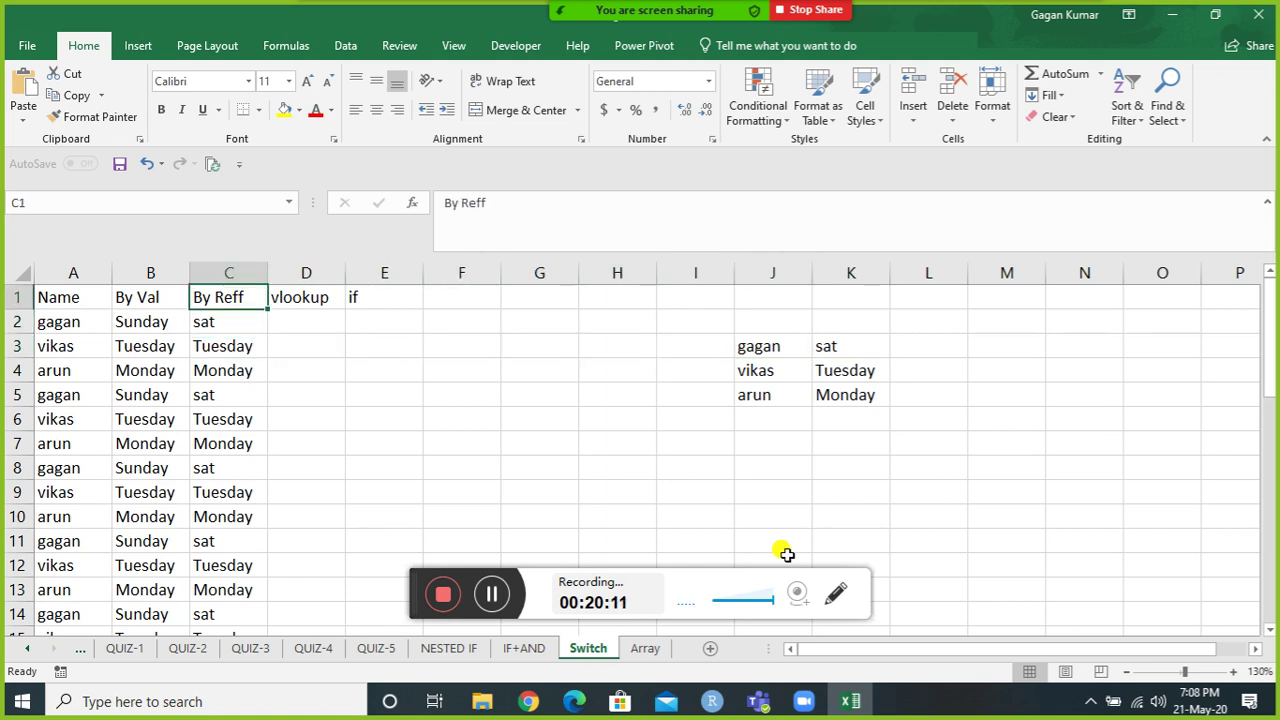
{"action": "key", "text": "Down"}
{"action": "key", "text": "Left"}
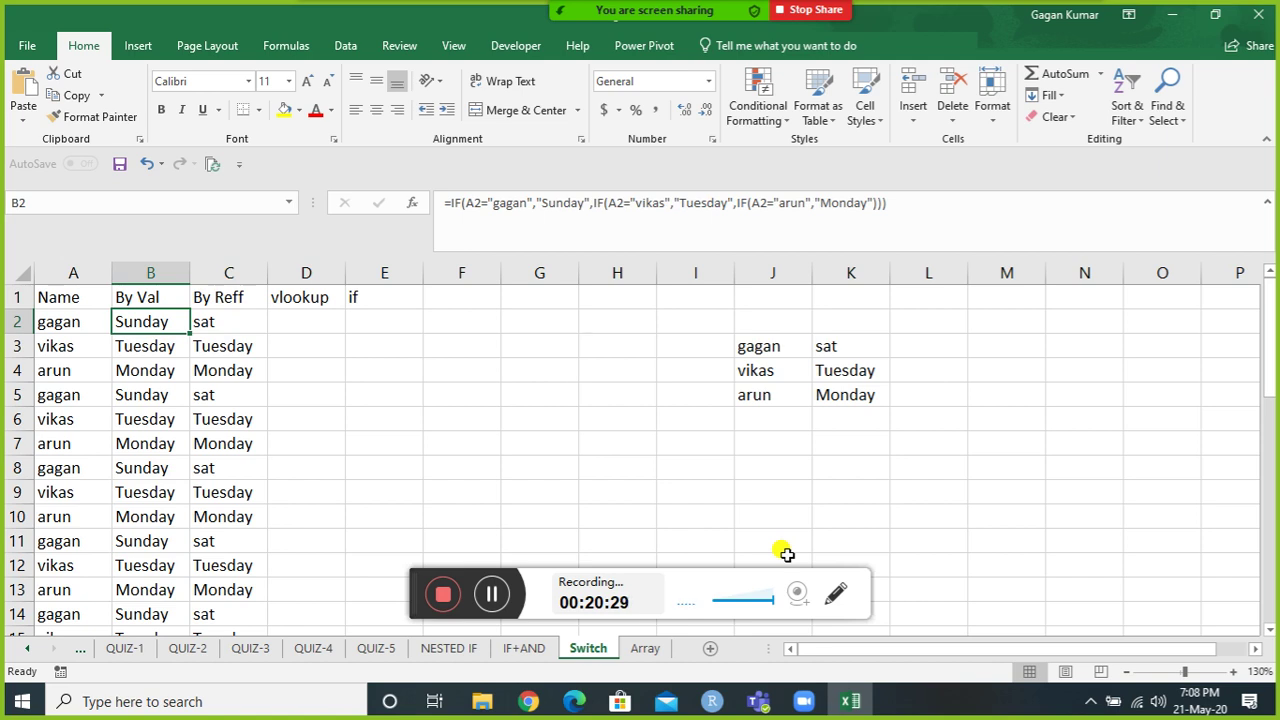
Start a VLOOKUP formula in D2 with the name in A2 as the lookup value.
{"action": "key", "text": "Right"}
{"action": "key", "text": "Right"}
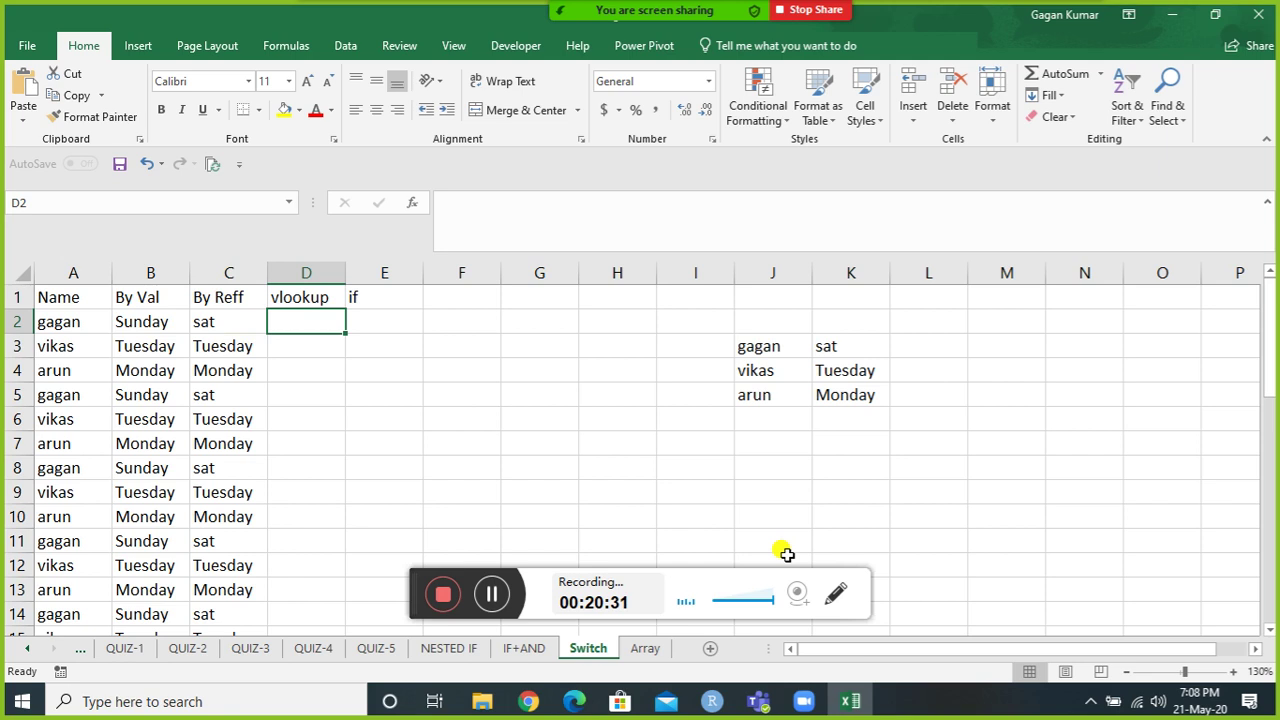
{"action": "type", "text": "=vl"}
{"action": "key", "text": "Tab"}
{"action": "key", "text": "Left"}
{"action": "key", "text": "Left"}
{"action": "key", "text": "Left"}
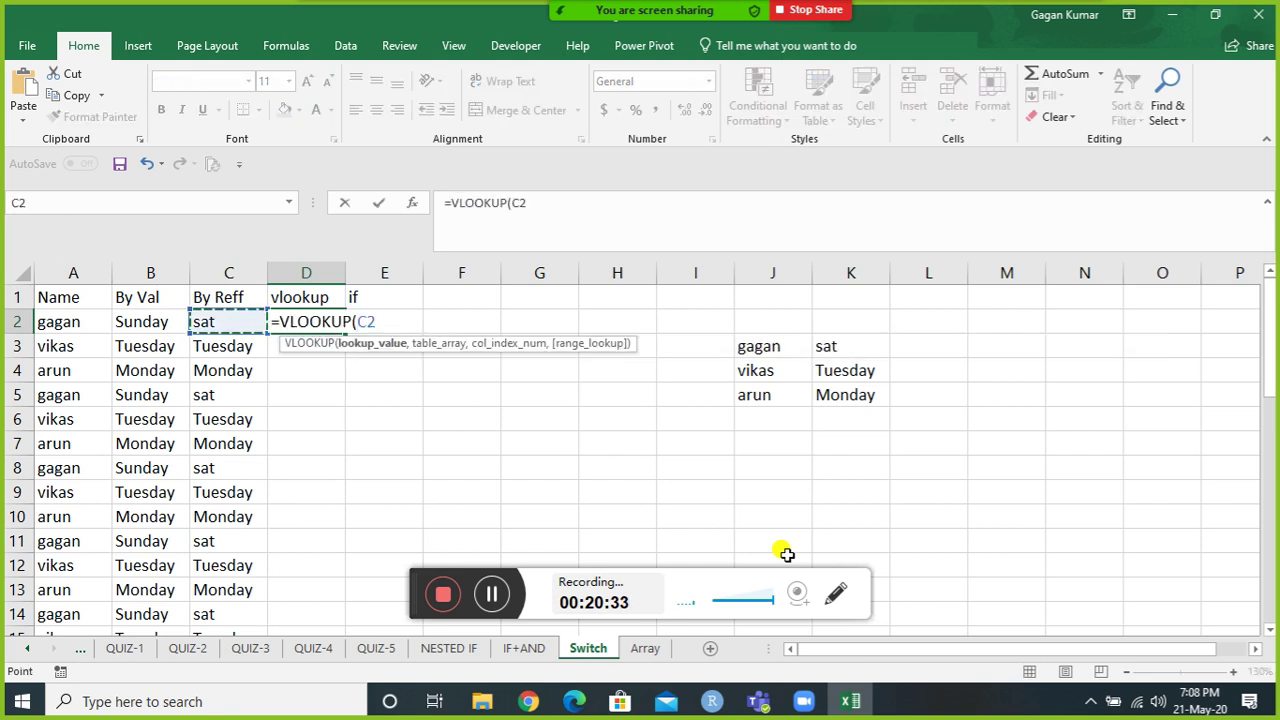
Give the VLOOKUP the name and weekday table $J$3:$K$5 as its absolute table array.
{"action": "type", "text": ","}
{"action": "key", "text": "Down"}
{"action": "key", "text": "Down"}
{"action": "key", "text": "ctrl+Right"}
{"action": "key", "text": "Up"}
{"action": "key", "text": "ctrl+shift+Down"}
{"action": "key", "text": "ctrl+shift+Right"}
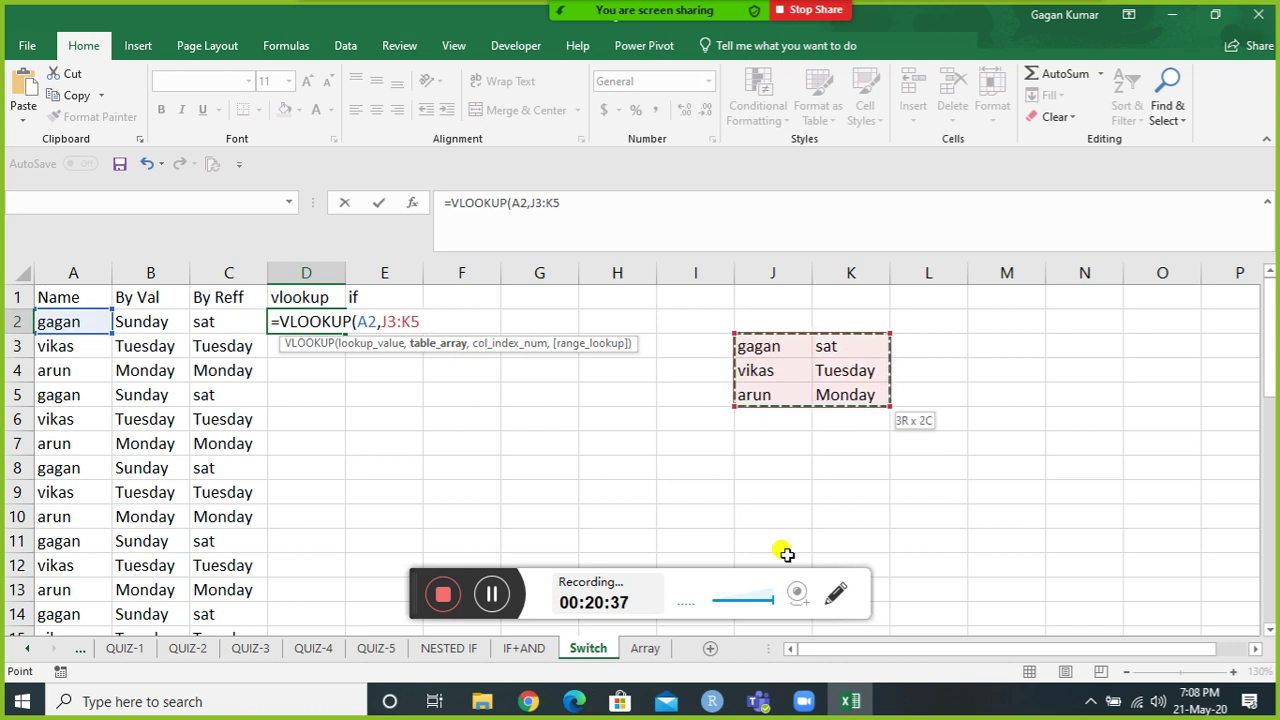
{"action": "key", "text": "F4"}
{"action": "type", "text": ","}
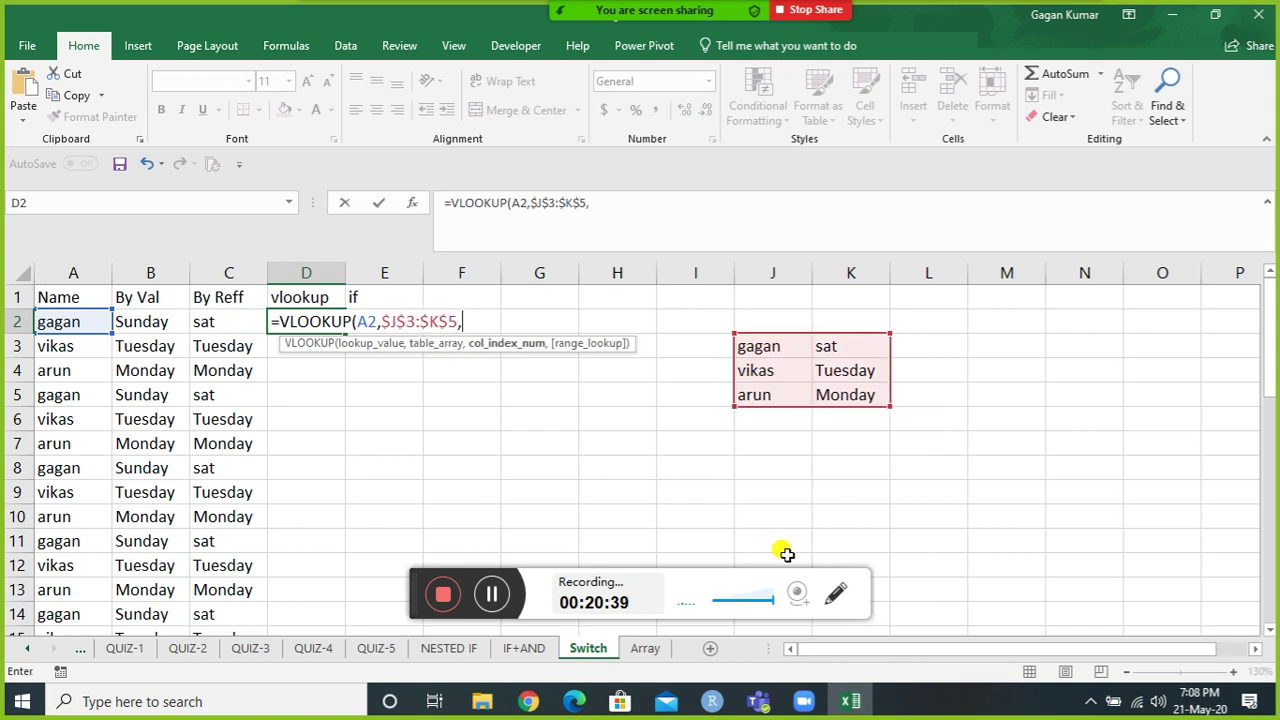
Return column 2 with an exact match of 0, then close and enter the VLOOKUP in D2.
{"action": "type", "text": "2,"}
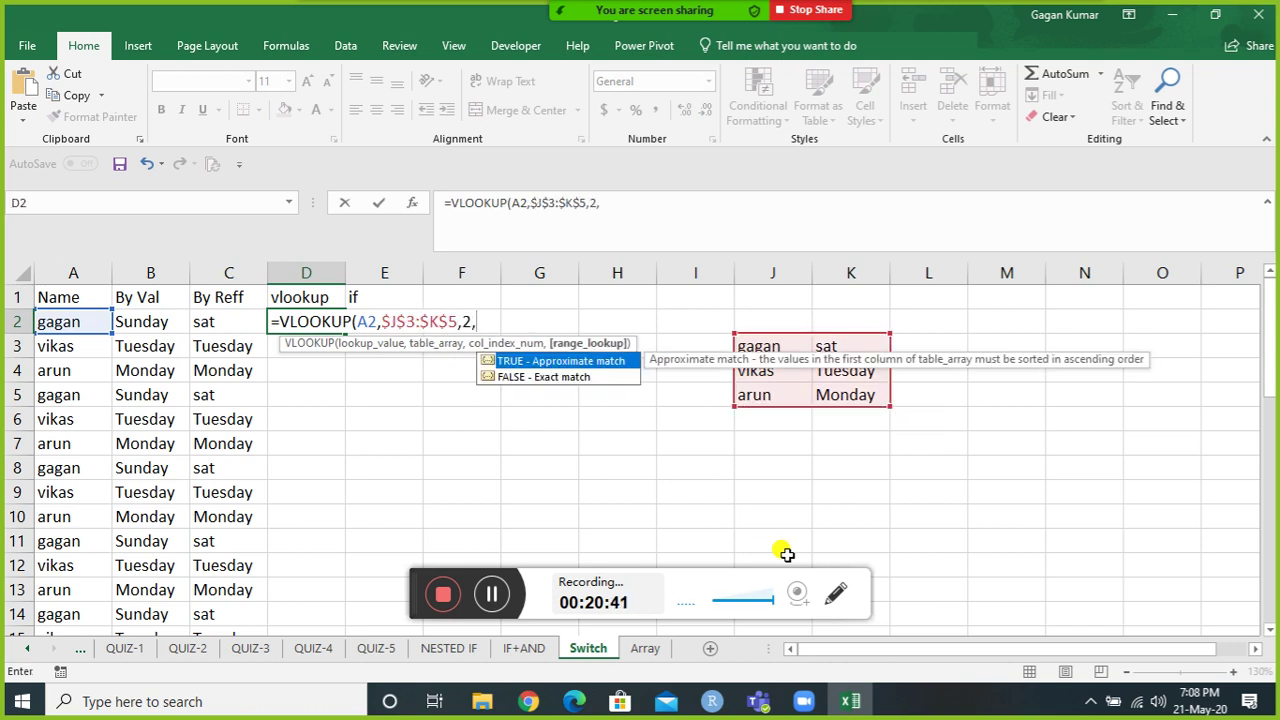
{"action": "type", "text": "0)"}
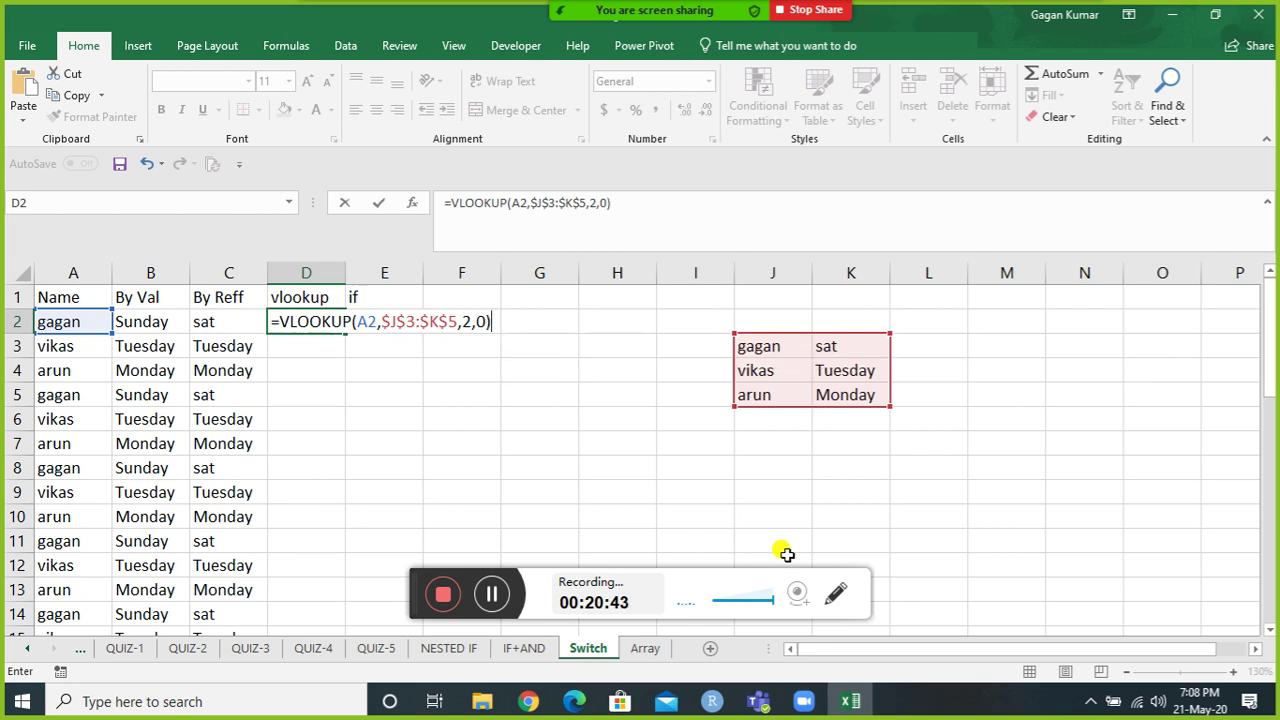
{"action": "key", "text": "Return"}
Fill the vlookup formula from D2 down to the last name row.
{"action": "key", "text": "Left"}
{"action": "key", "text": "ctrl+Down"}
{"action": "key", "text": "Right"}
{"action": "key", "text": "ctrl+shift+Up"}
{"action": "key", "text": "ctrl+d"}
{"action": "key", "text": "ctrl+Up"}
{"action": "key", "text": "Down"}
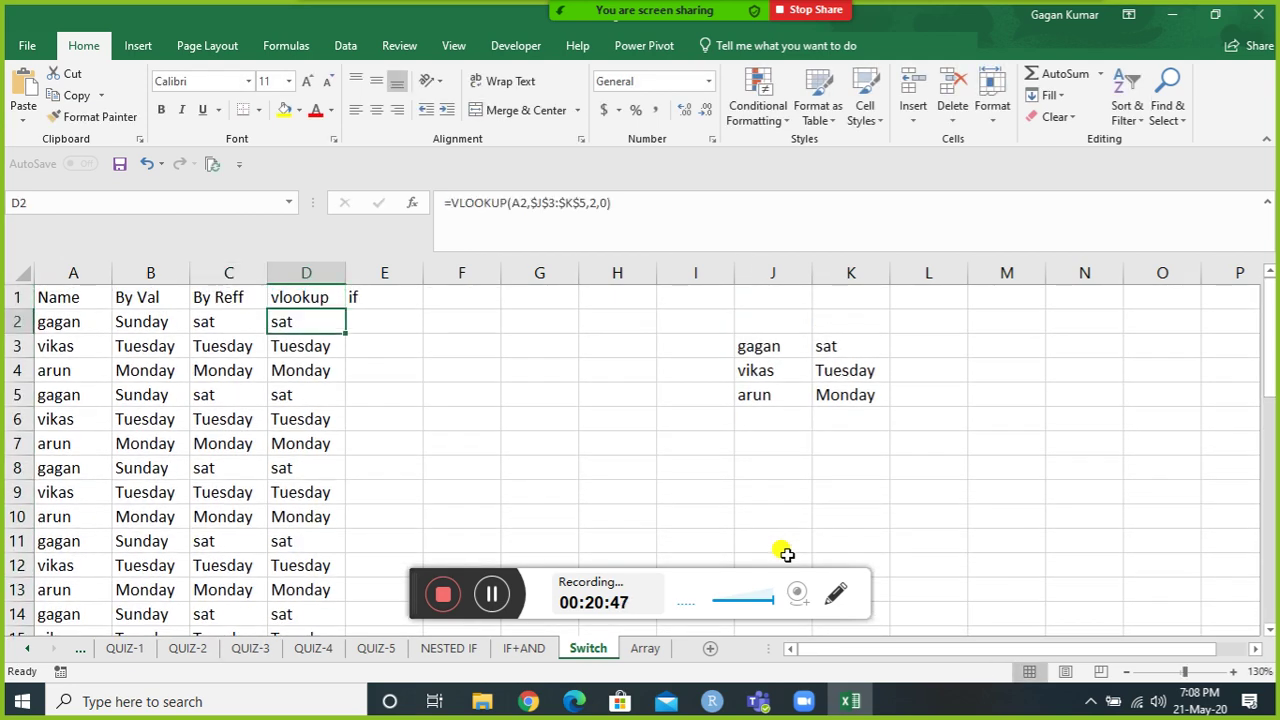
Set the weekday in K3 back to Sunday and check the results in the formula columns.
{"action": "key", "text": "Right"}
{"action": "key", "text": "Down"}
{"action": "key", "text": "Right"}
{"action": "key", "text": "ctrl+Right"}
{"action": "key", "text": "Right"}
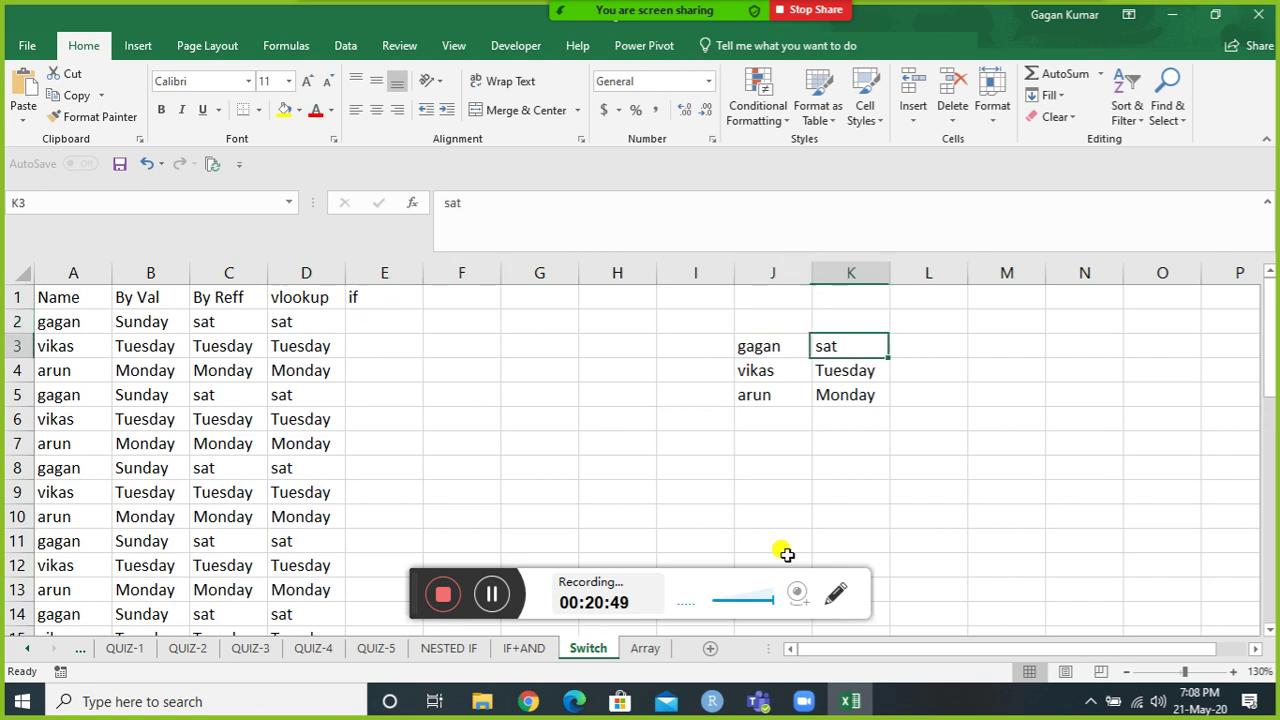
{"action": "type", "text": "Sunday"}
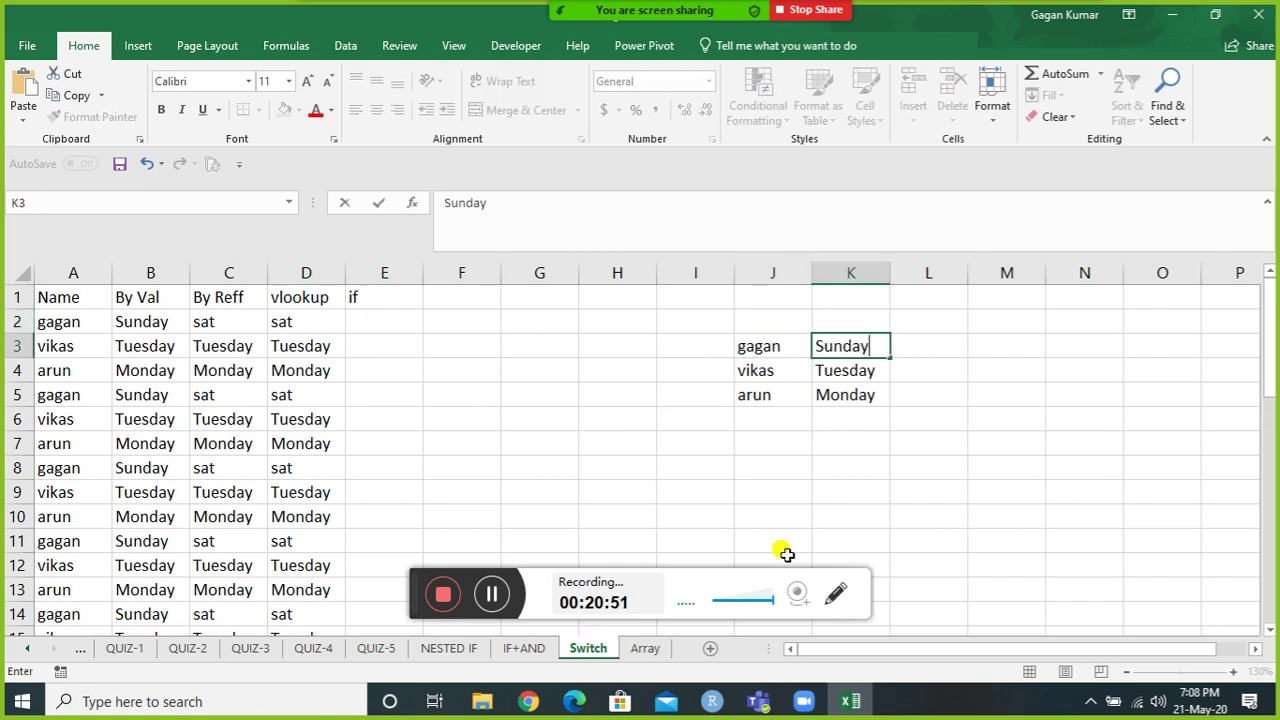
{"action": "key", "text": "Return"}
{"action": "key", "text": "Left"}
{"action": "key", "text": "Left"}
{"action": "key", "text": "Left"}
{"action": "key", "text": "Left"}
{"action": "key", "text": "Left"}
{"action": "key", "text": "Left"}
{"action": "key", "text": "Left"}
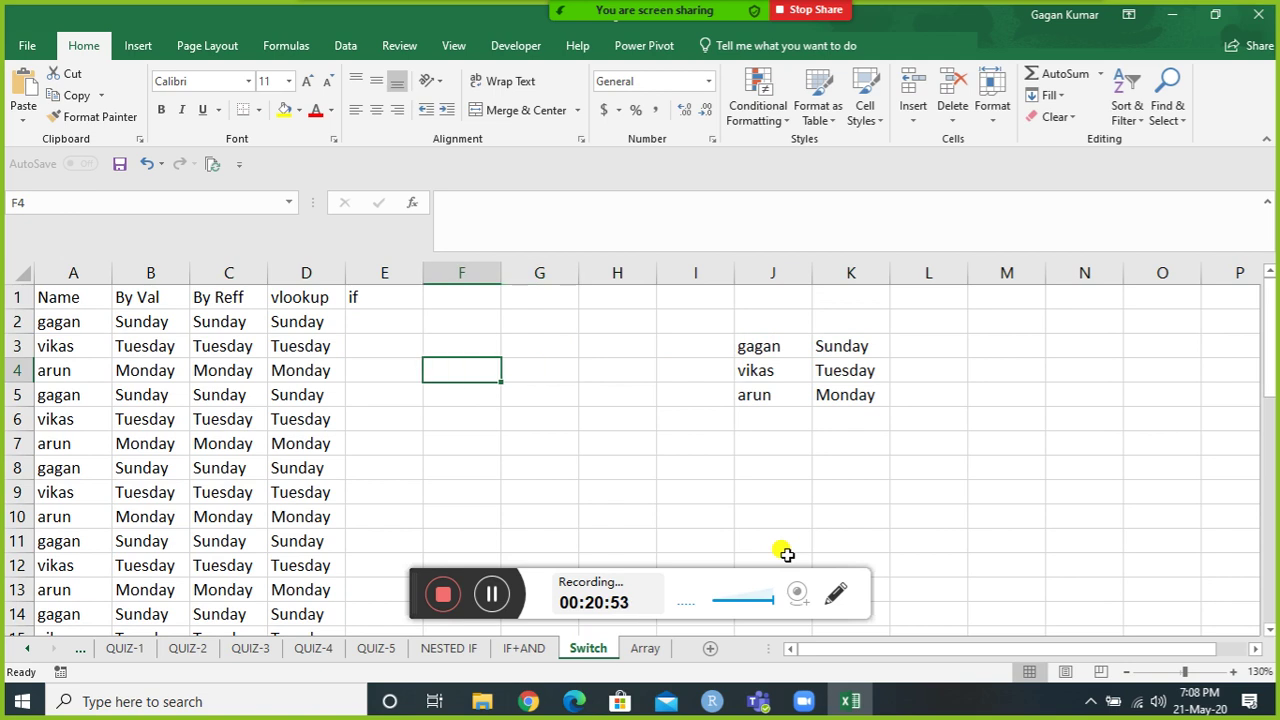
Review the row 2 formulas in the By Val, By Reff and vlookup columns.
{"action": "key", "text": "Up"}
{"action": "key", "text": "Up"}
{"action": "key", "text": "Right"}
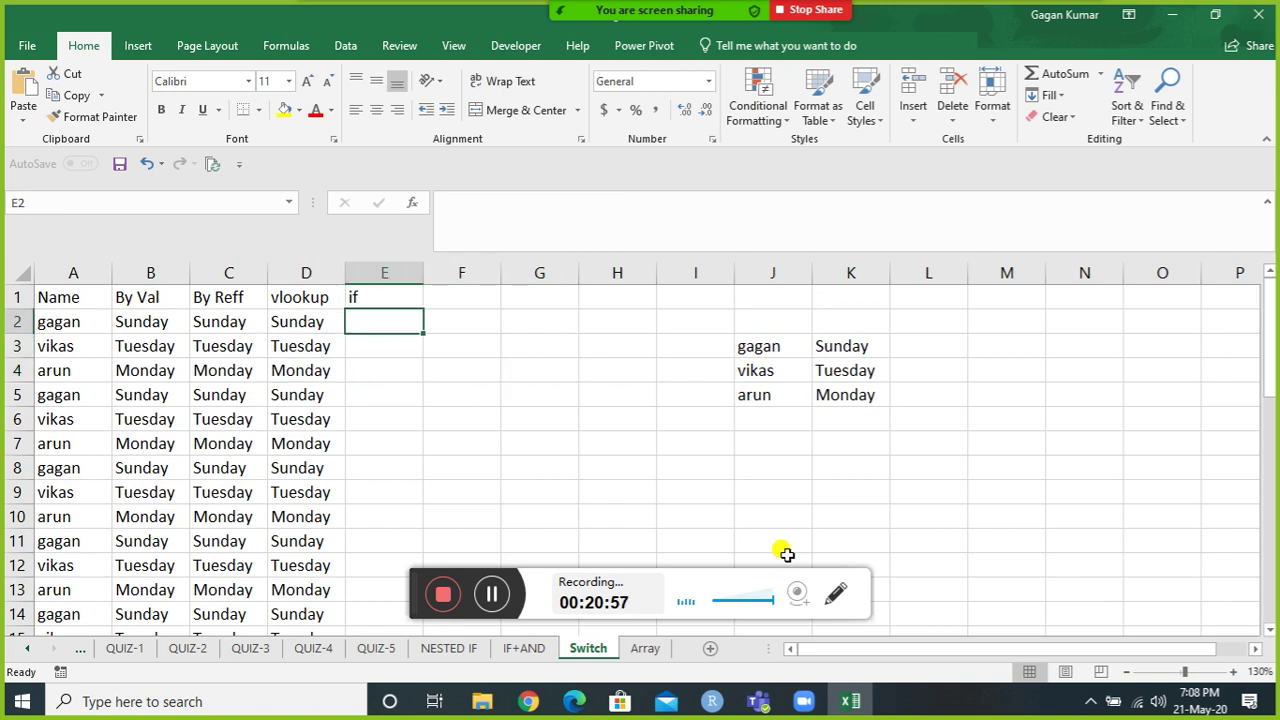
{"action": "key", "text": "Left"}
{"action": "key", "text": "Left"}
{"action": "key", "text": "Left"}
{"action": "key", "text": "Right"}
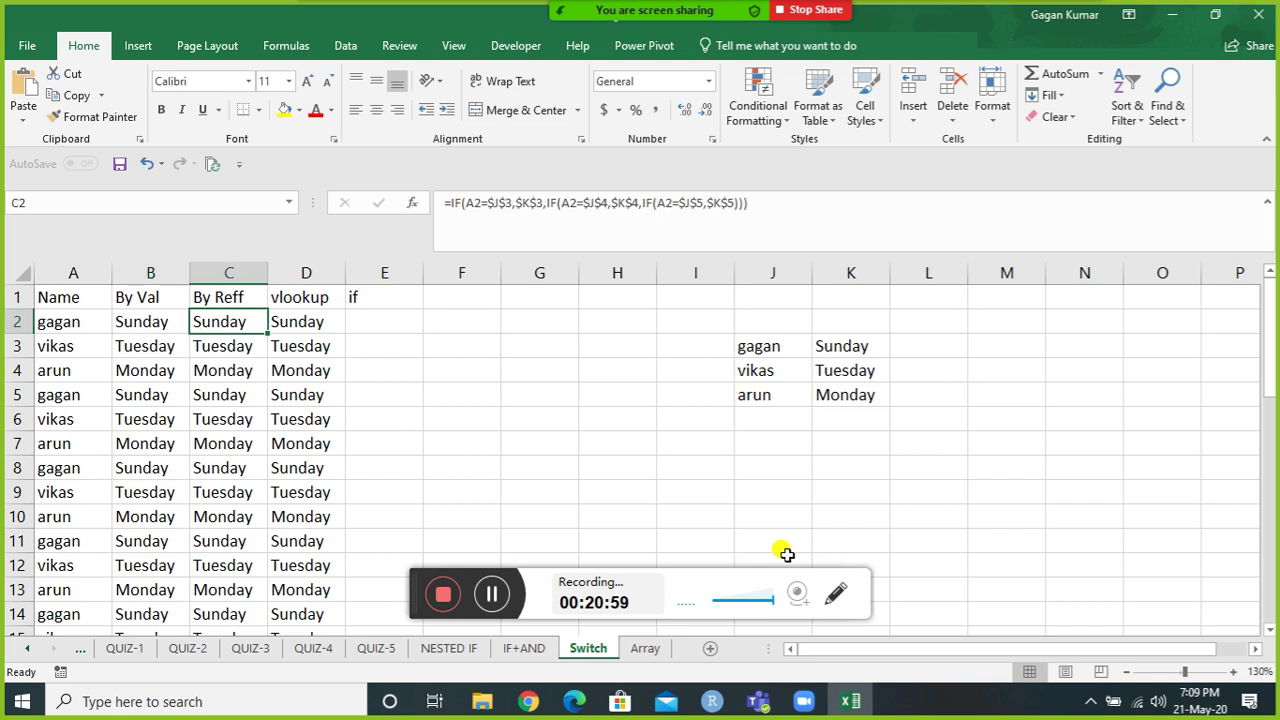
{"action": "key", "text": "Left"}
{"action": "key", "text": "Right"}
{"action": "key", "text": "Right"}
{"action": "key", "text": "Right"}
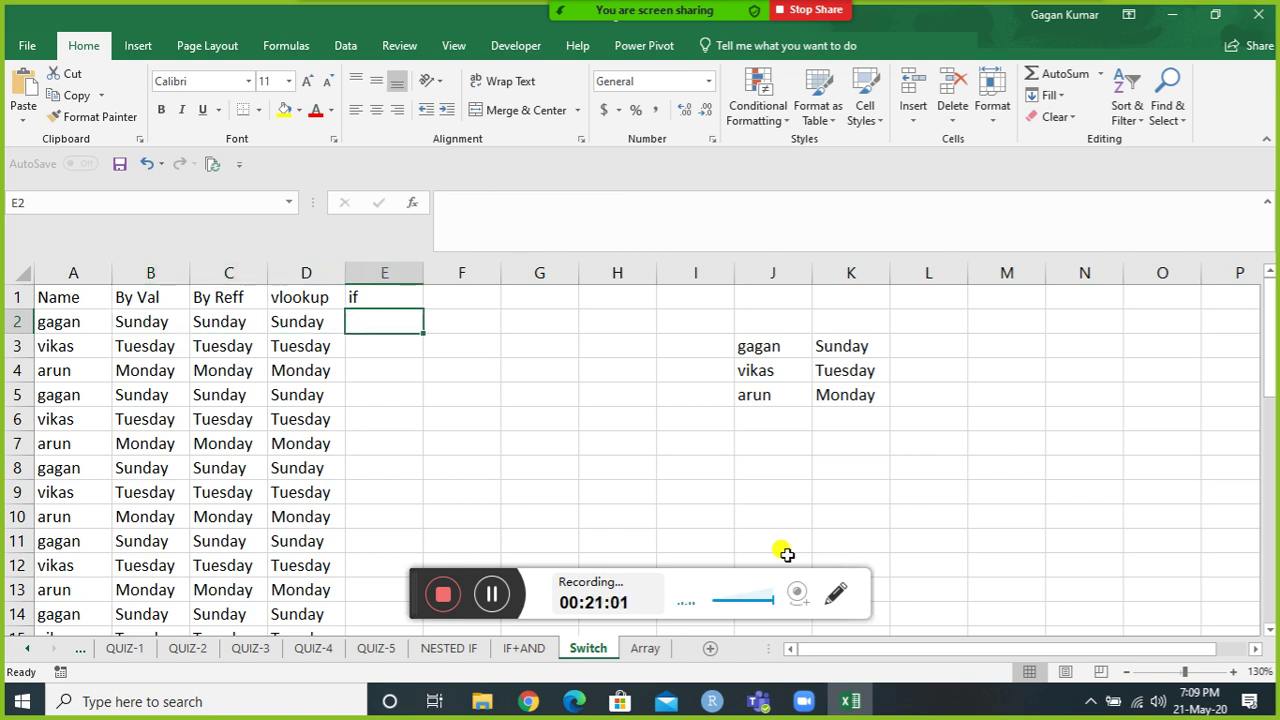
Rename the header in E1 to ifs.
{"action": "key", "text": "Up"}
{"action": "type", "text": "ifs"}
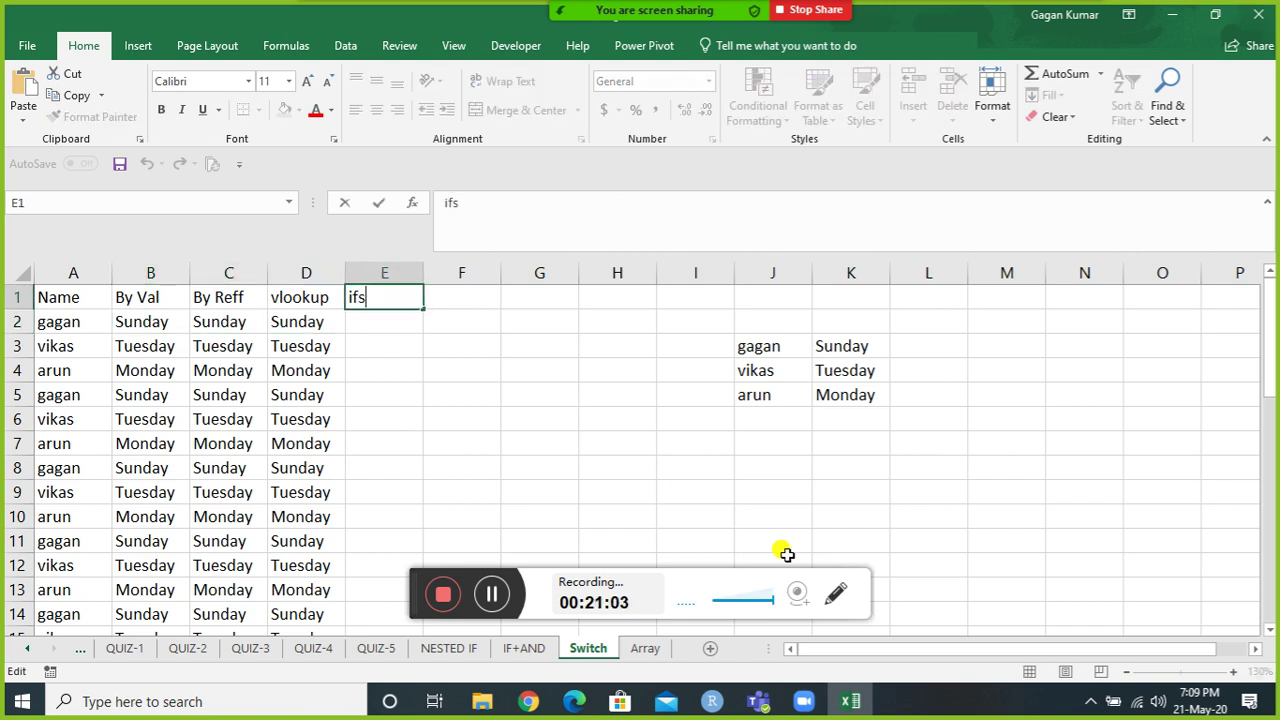
{"action": "key", "text": "Return"}
Start an IFS formula in E2 whose first test compares A2 with the absolute reference $J$3.
{"action": "type", "text": "=ifs"}
{"action": "key", "text": "Tab"}
{"action": "key", "text": "Left"}
{"action": "key", "text": "Left"}
{"action": "key", "text": "Left"}
{"action": "key", "text": "Left"}
{"action": "type", "text": "="}
{"action": "key", "text": "Down"}
{"action": "key", "text": "Right"}
{"action": "key", "text": "Right"}
{"action": "key", "text": "Right"}
{"action": "key", "text": "Right"}
{"action": "key", "text": "Right"}
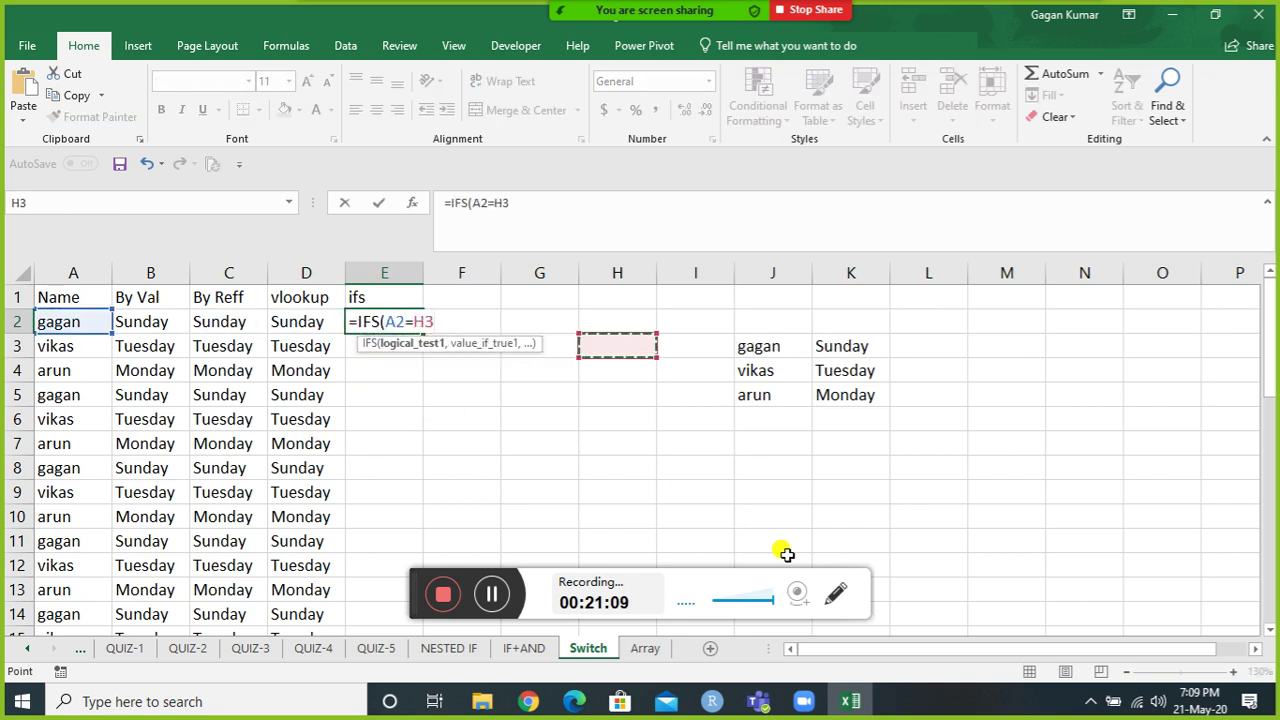
{"action": "key", "text": "F4"}
Make the first IFS test return the weekday in $K$3.
{"action": "type", "text": ","}
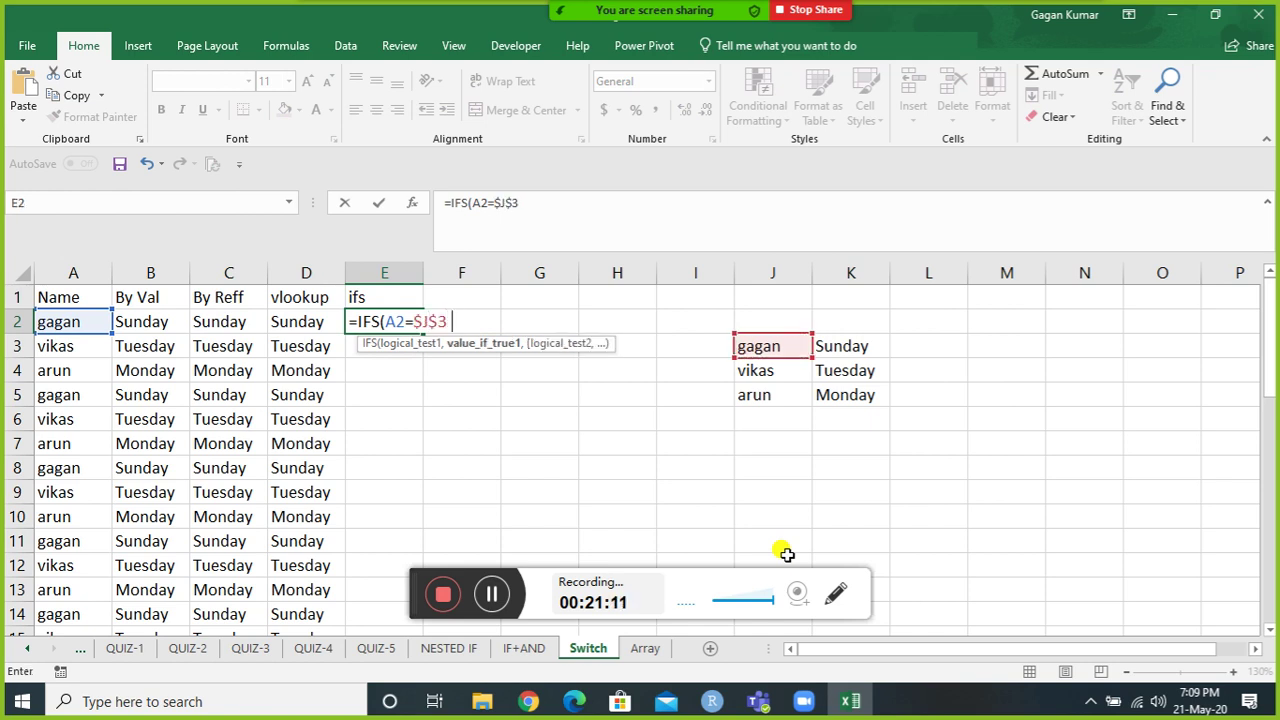
{"action": "key", "text": "Down"}
{"action": "key", "text": "Down"}
{"action": "key", "text": "Right"}
{"action": "key", "text": "Right"}
{"action": "key", "text": "Right"}
{"action": "key", "text": "Right"}
{"action": "key", "text": "Right"}
{"action": "key", "text": "Right"}
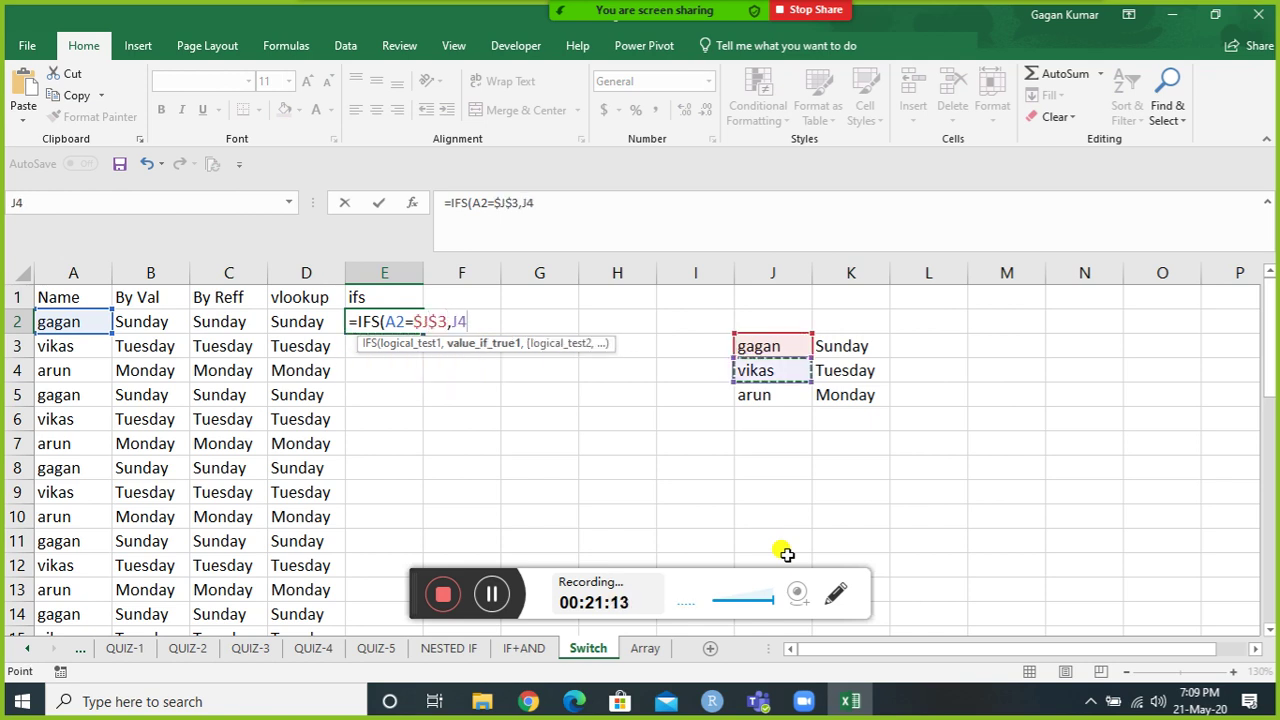
{"action": "key", "text": "Up"}
{"action": "key", "text": "F4"}
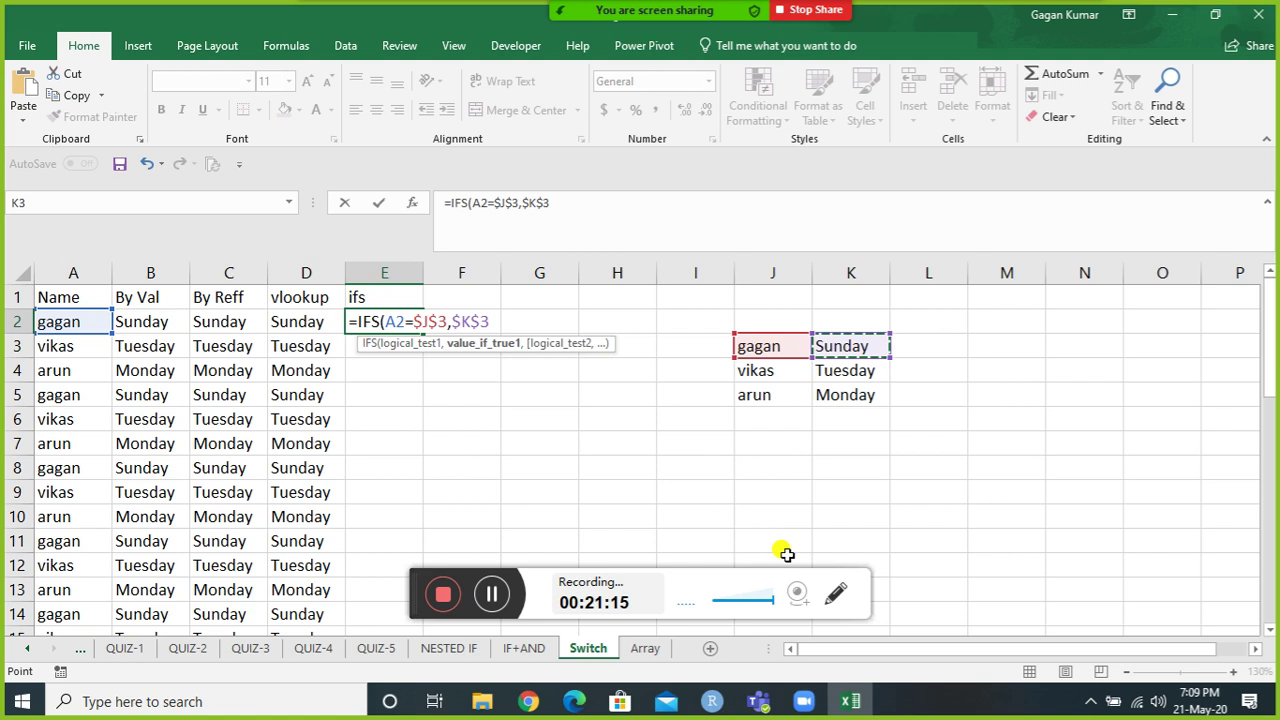
Add a second IFS test comparing A2 with $J$4.
{"action": "type", "text": ","}
{"action": "key", "text": "Left"}
{"action": "key", "text": "Left"}
{"action": "key", "text": "Left"}
{"action": "key", "text": "Left"}
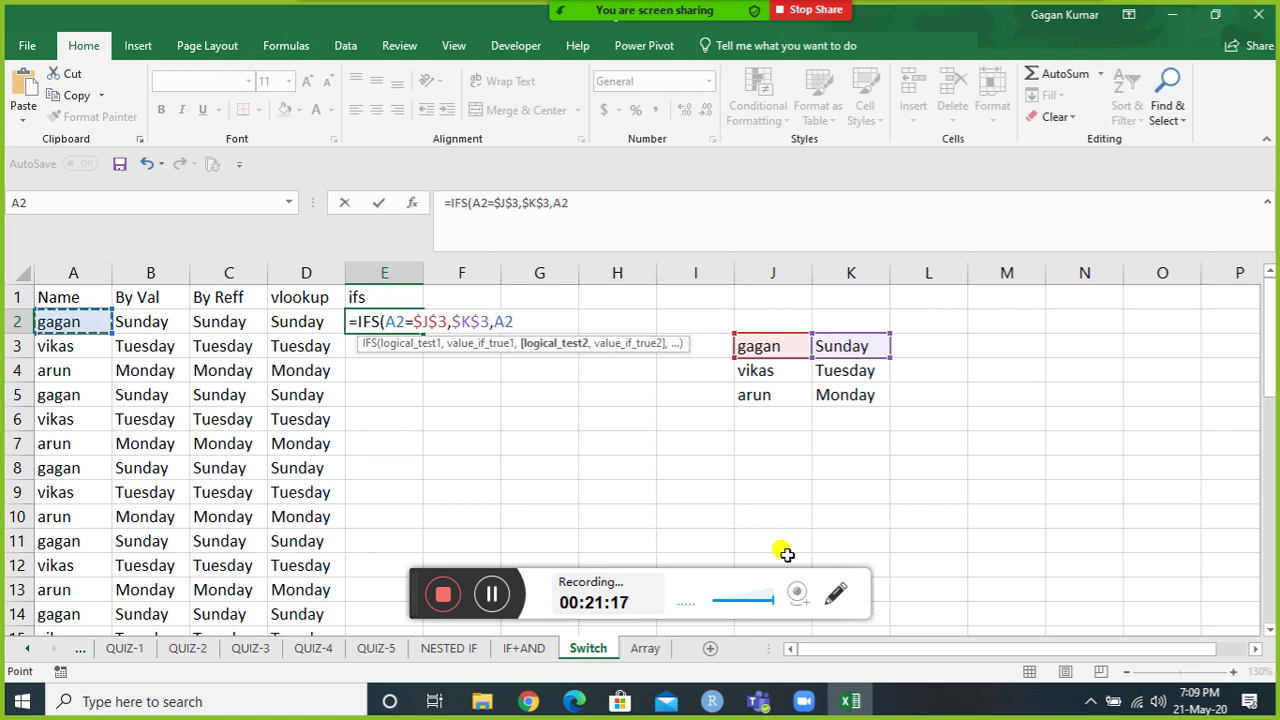
{"action": "type", "text": "="}
{"action": "key", "text": "Down"}
{"action": "key", "text": "Down"}
{"action": "key", "text": "Right"}
{"action": "key", "text": "Right"}
{"action": "key", "text": "Right"}
{"action": "key", "text": "Right"}
{"action": "key", "text": "Right"}
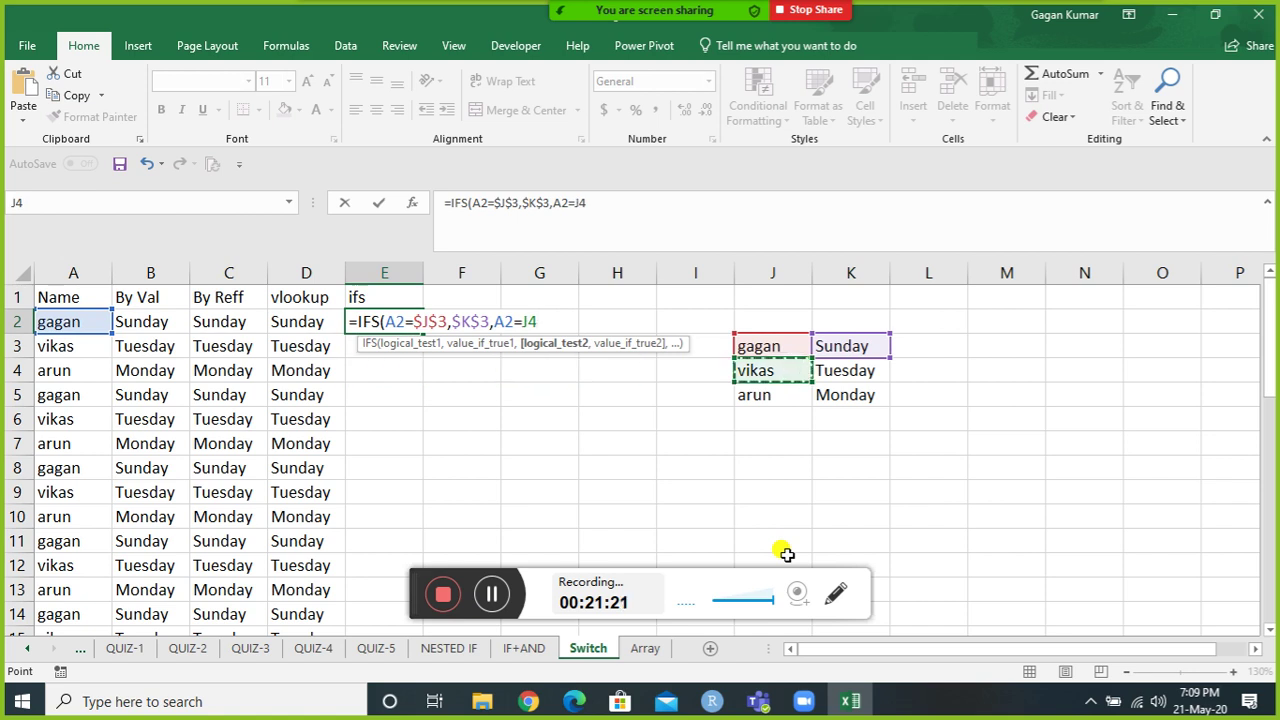
{"action": "key", "text": "F4"}
Make the second IFS test return the weekday in $K$4.
{"action": "type", "text": ","}
{"action": "key", "text": "Down"}
{"action": "key", "text": "Right"}
{"action": "key", "text": "Right"}
{"action": "key", "text": "Right"}
{"action": "key", "text": "Right"}
{"action": "key", "text": "Right"}
{"action": "key", "text": "Down"}
{"action": "key", "text": "Right"}
{"action": "key", "text": "F4"}
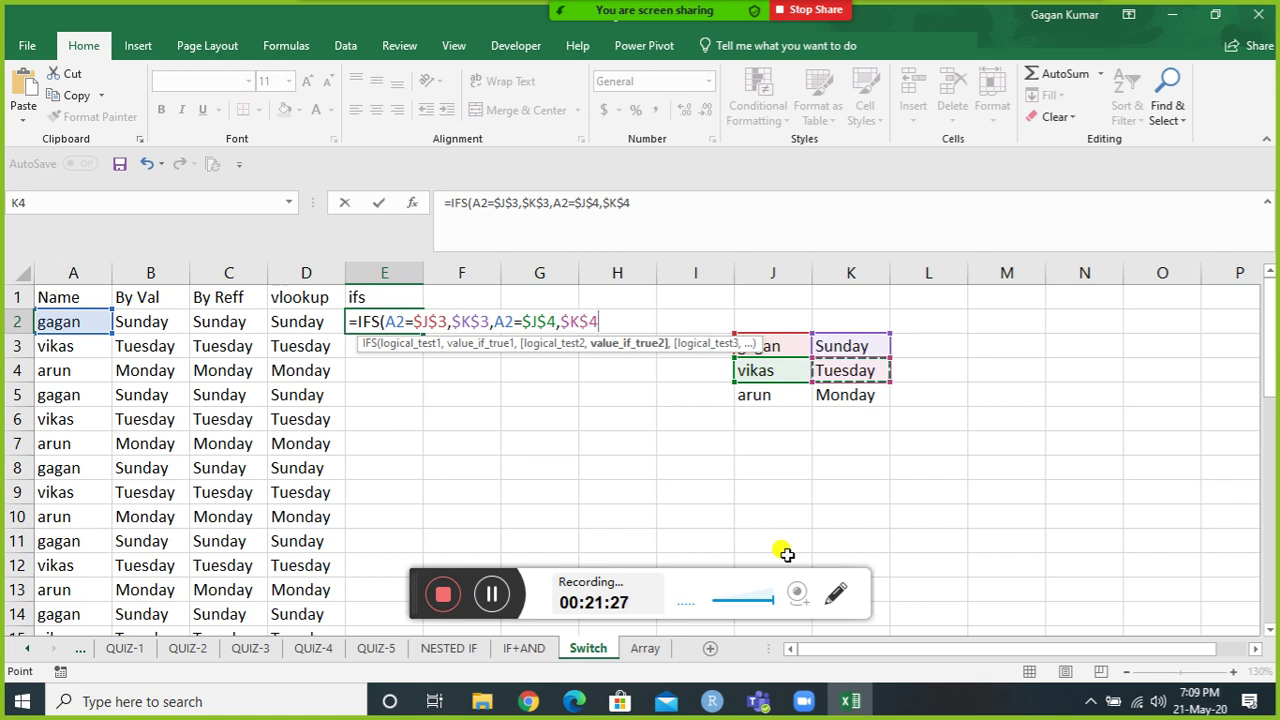
Add a third IFS test comparing A2 with $J$5.
{"action": "type", "text": ","}
{"action": "key", "text": "Left"}
{"action": "key", "text": "Left"}
{"action": "key", "text": "Left"}
{"action": "key", "text": "Left"}
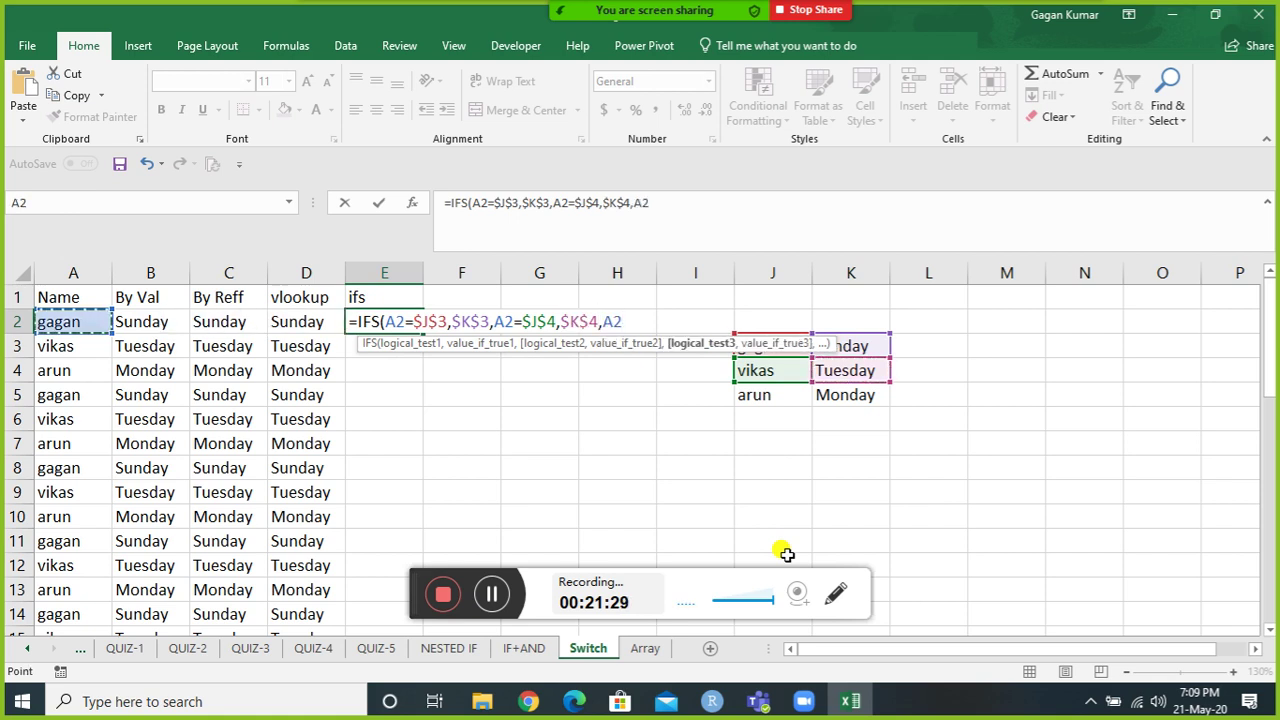
{"action": "type", "text": "="}
{"action": "key", "text": "Down"}
{"action": "key", "text": "Down"}
{"action": "key", "text": "Down"}
{"action": "key", "text": "Right"}
{"action": "key", "text": "Right"}
{"action": "key", "text": "Right"}
{"action": "key", "text": "Right"}
{"action": "key", "text": "Right"}
{"action": "key", "text": "Down"}
{"action": "key", "text": "Up"}
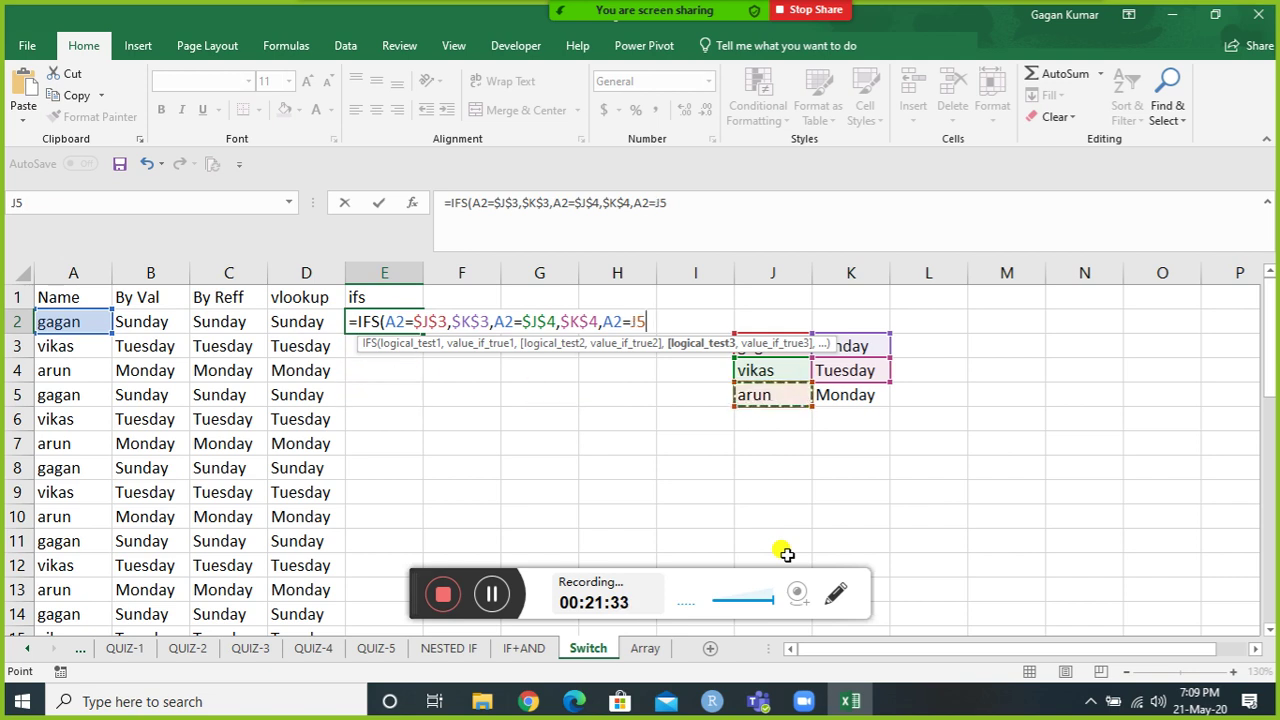
{"action": "key", "text": "F4"}
Make the third IFS test return $K$5, close the function and enter the formula in E2.
{"action": "type", "text": ","}
{"action": "key", "text": "Down"}
{"action": "key", "text": "Down"}
{"action": "key", "text": "Right"}
{"action": "key", "text": "Right"}
{"action": "key", "text": "Right"}
{"action": "key", "text": "Right"}
{"action": "key", "text": "Right"}
{"action": "key", "text": "Down"}
{"action": "key", "text": "Right"}
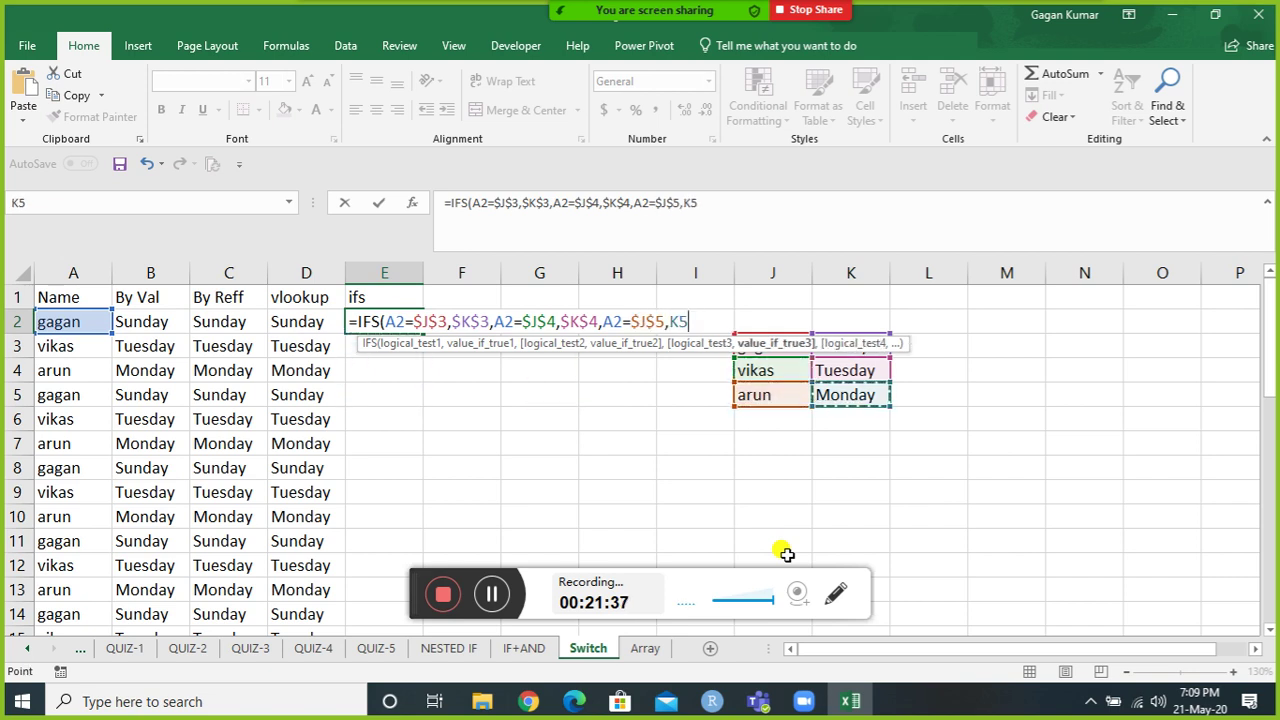
{"action": "key", "text": "F4"}
{"action": "type", "text": ")"}
{"action": "key", "text": "Return"}
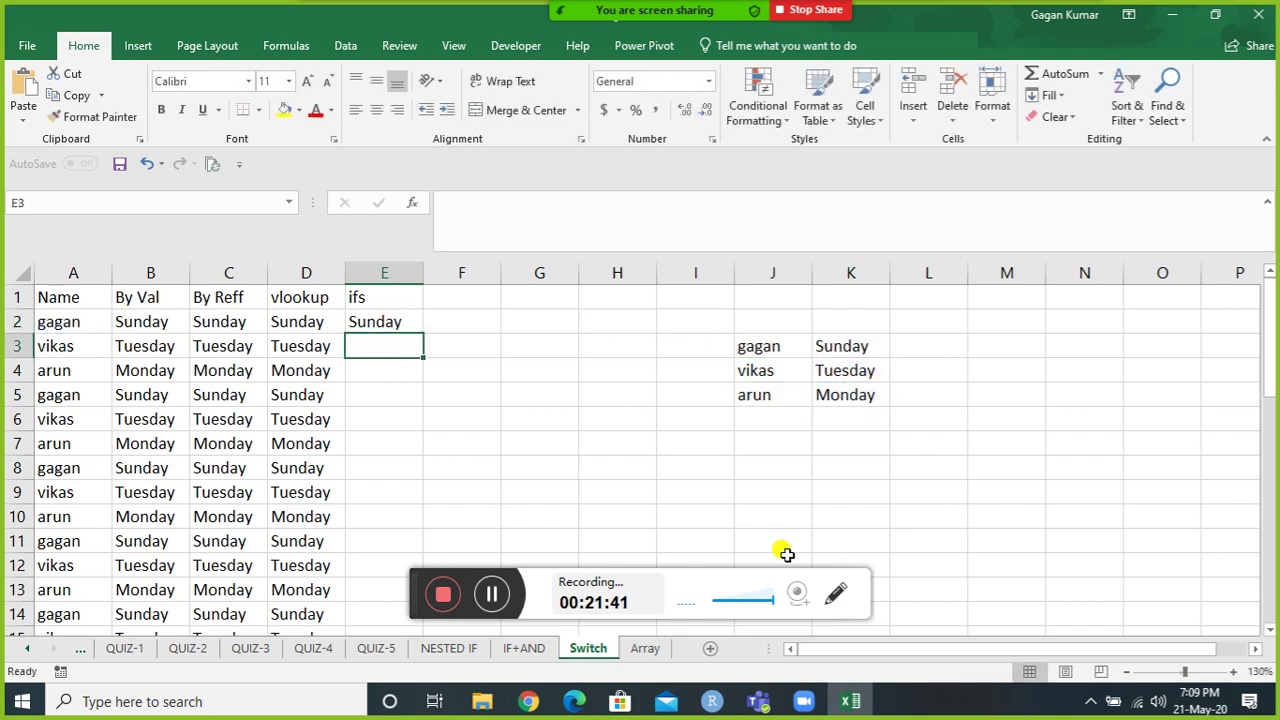
Fill the ifs formula from E2 down through E40.
{"action": "key", "text": "Left"}
{"action": "key", "text": "ctrl+Down"}
{"action": "key", "text": "Right"}
{"action": "key", "text": "ctrl+shift+Up"}
{"action": "key", "text": "ctrl+d"}
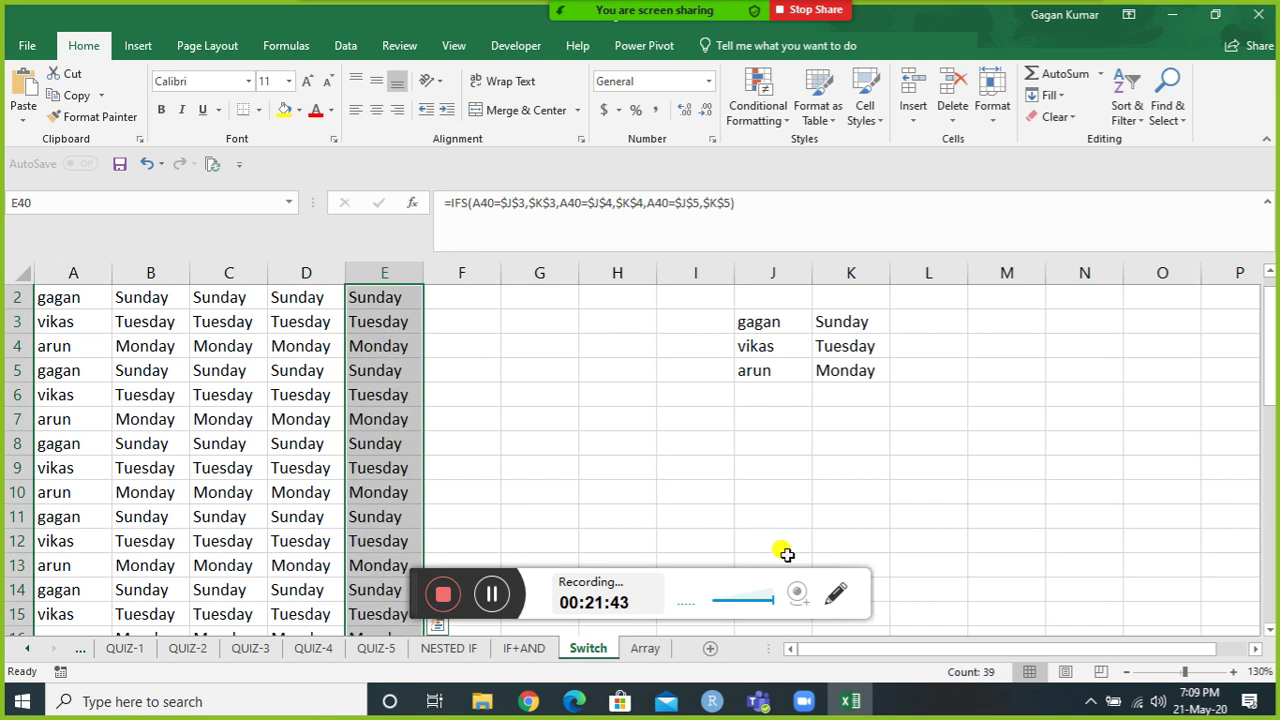
{"action": "key", "text": "Up"}
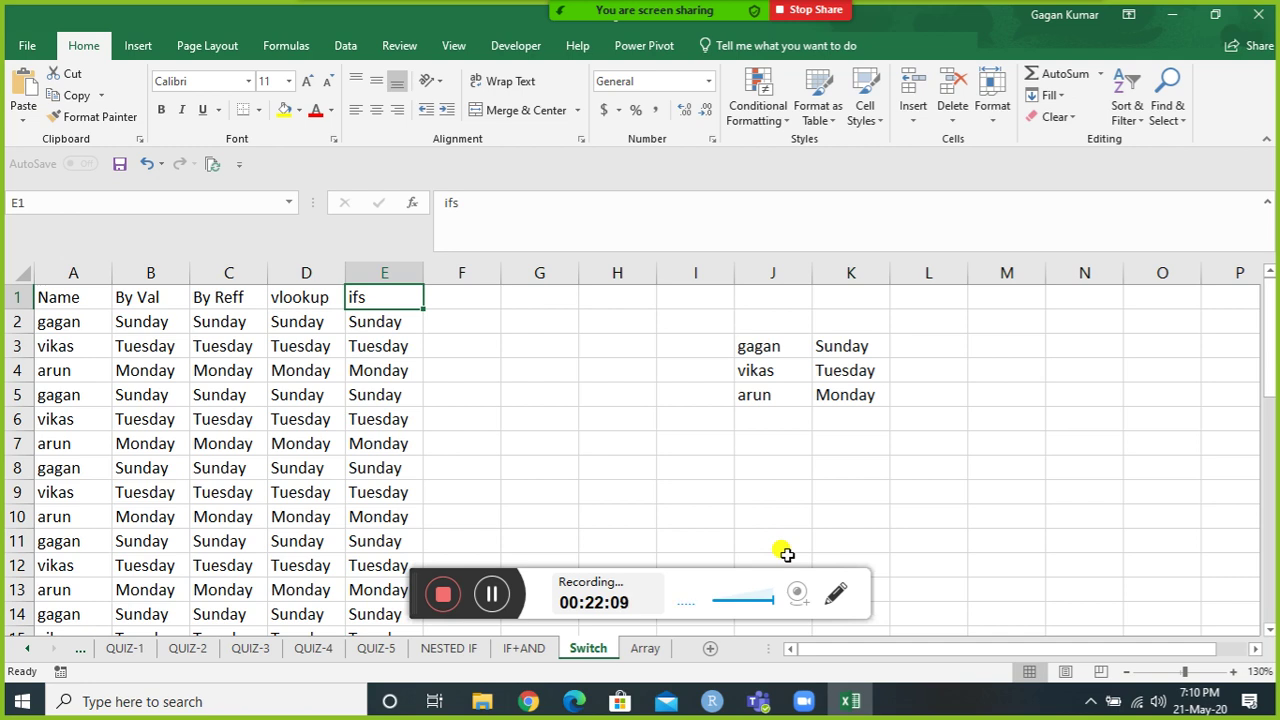
Go back to B2 and examine its nested IF formula by value.
{"action": "key", "text": "Down"}
{"action": "key", "text": "Left"}
{"action": "key", "text": "Left"}
{"action": "key", "text": "Left"}
{"action": "key", "text": "Left"}
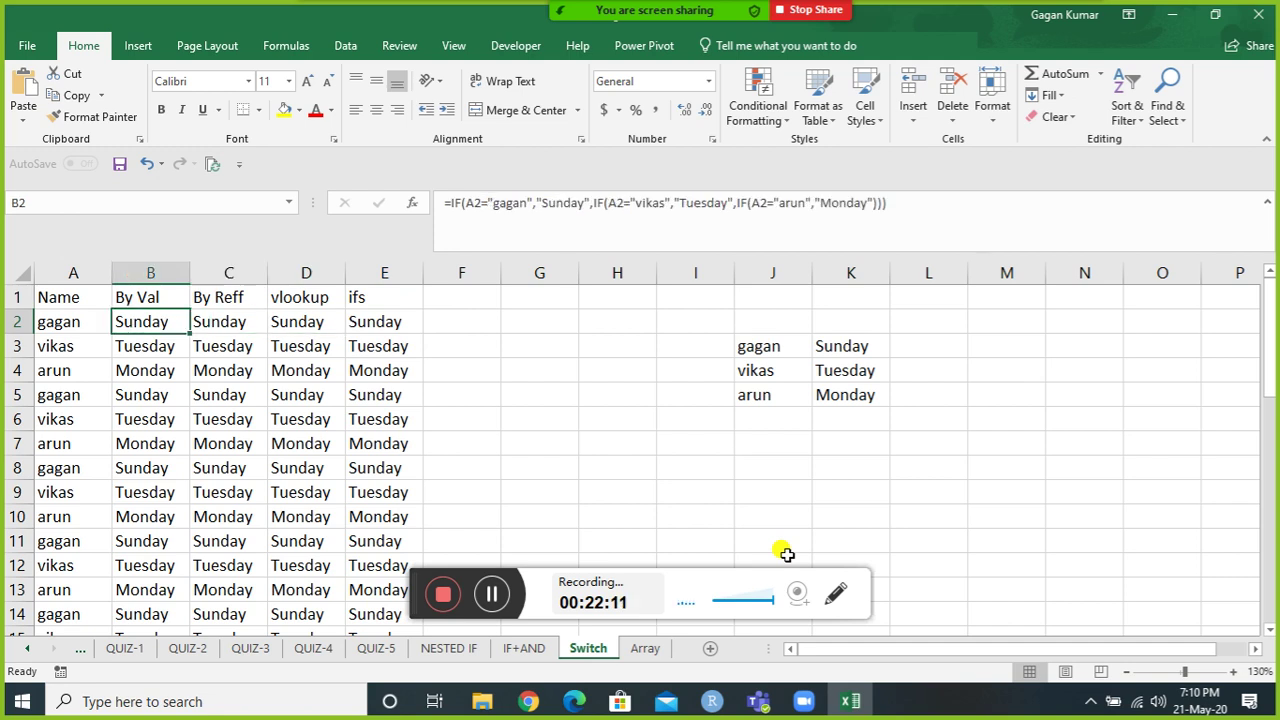
Examine the nested IF formula by reference in C2 and the VLOOKUP formula in D2.
{"action": "key", "text": "Right"}
{"action": "key", "text": "Up"}
{"action": "key", "text": "Down"}
{"action": "key", "text": "Right"}
{"action": "key", "text": "Up"}
{"action": "key", "text": "Down"}
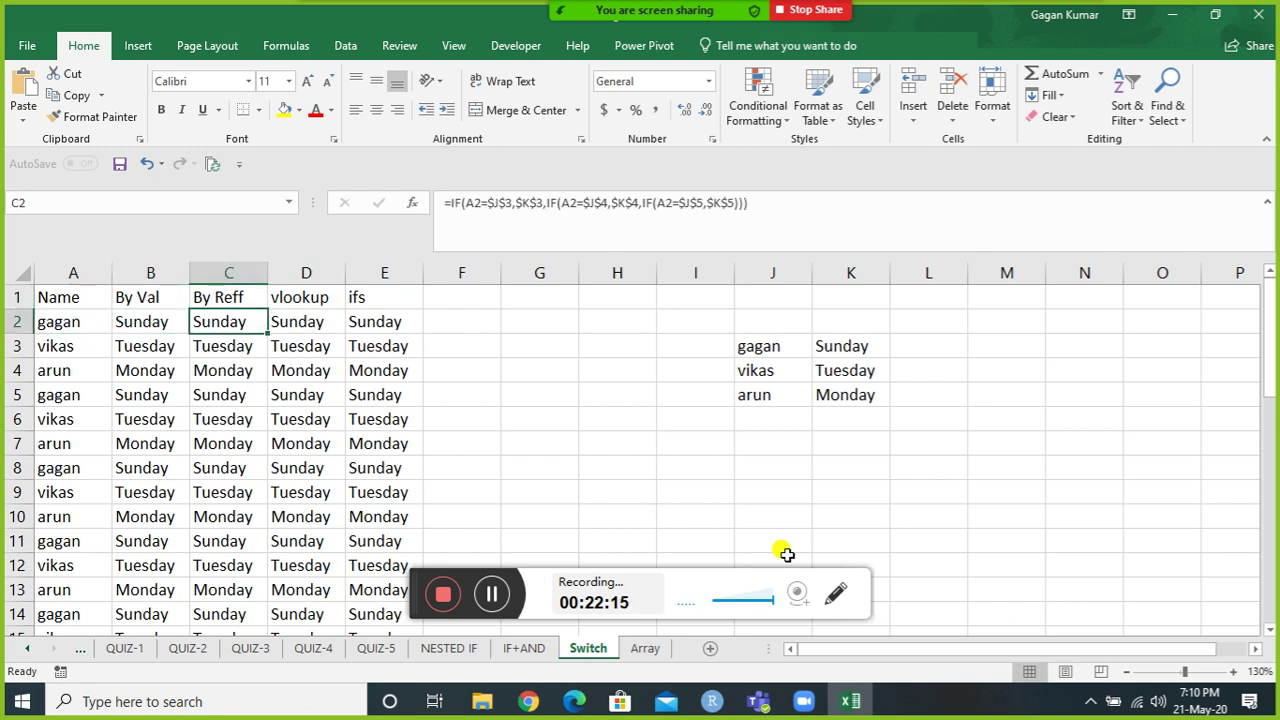
{"action": "key", "text": "Right"}
{"action": "key", "text": "Up"}
{"action": "key", "text": "Down"}
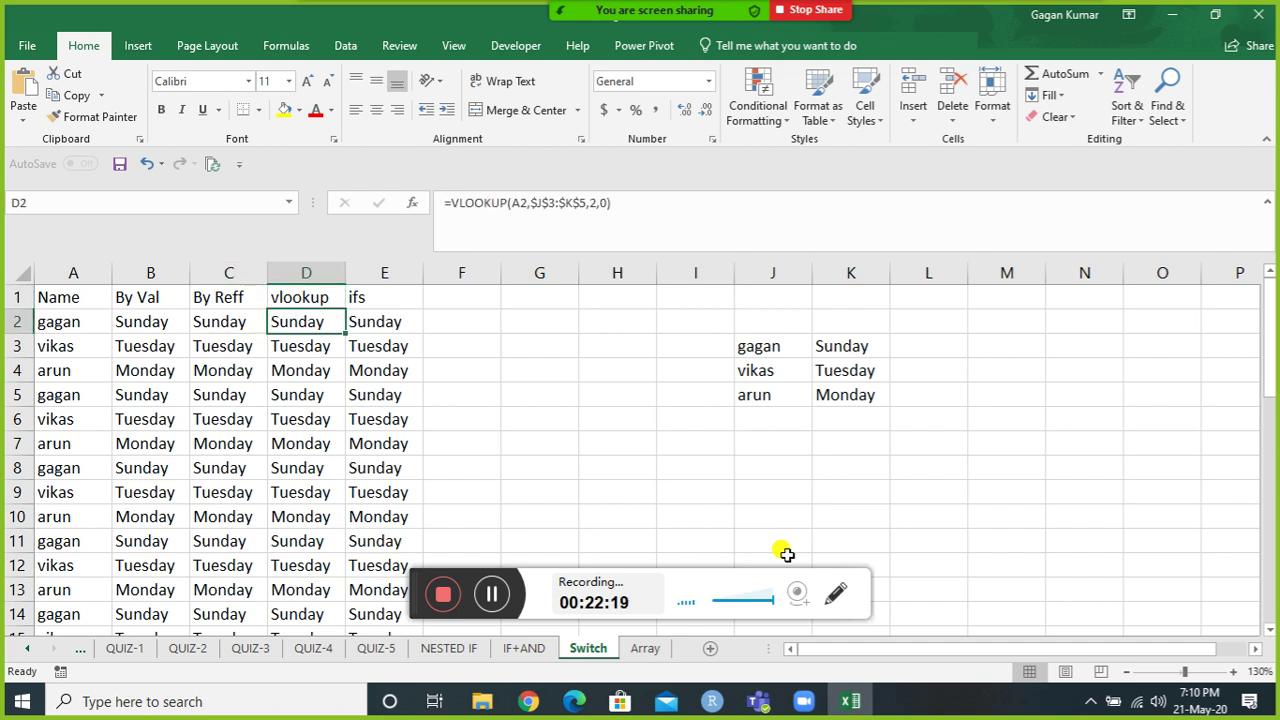
{"action": "key", "text": "Up"}
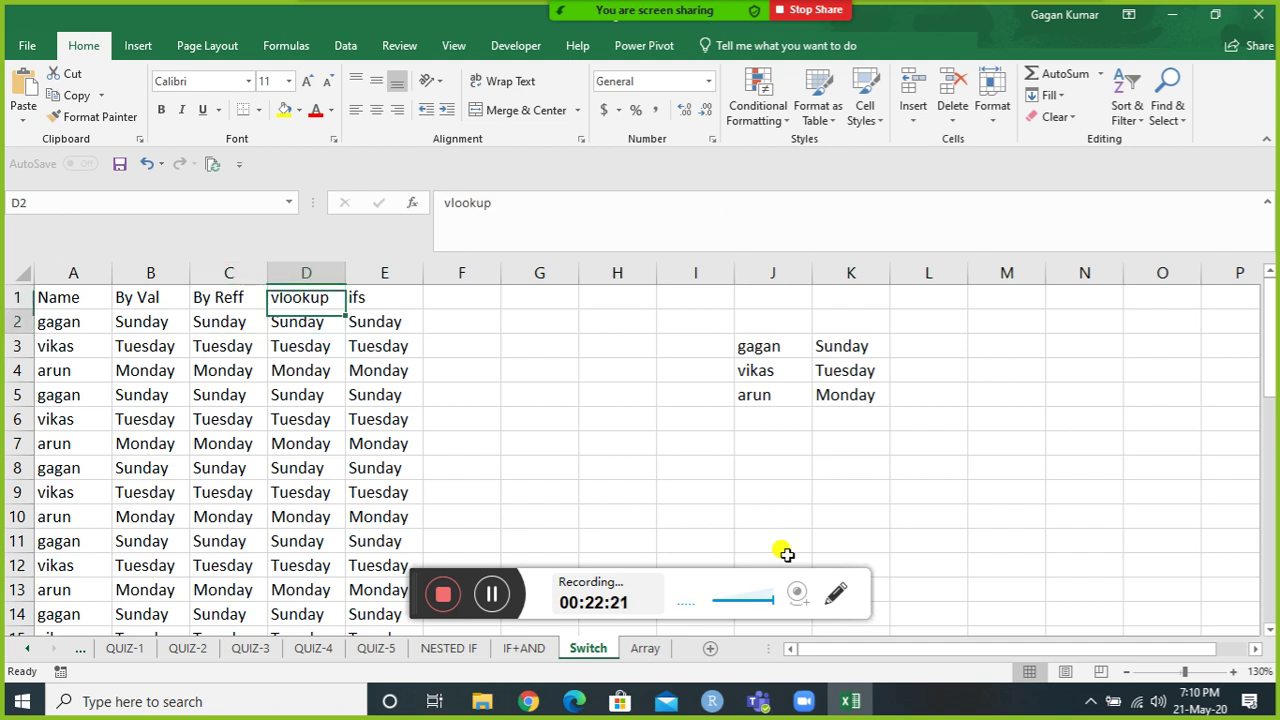
{"action": "key", "text": "Down"}
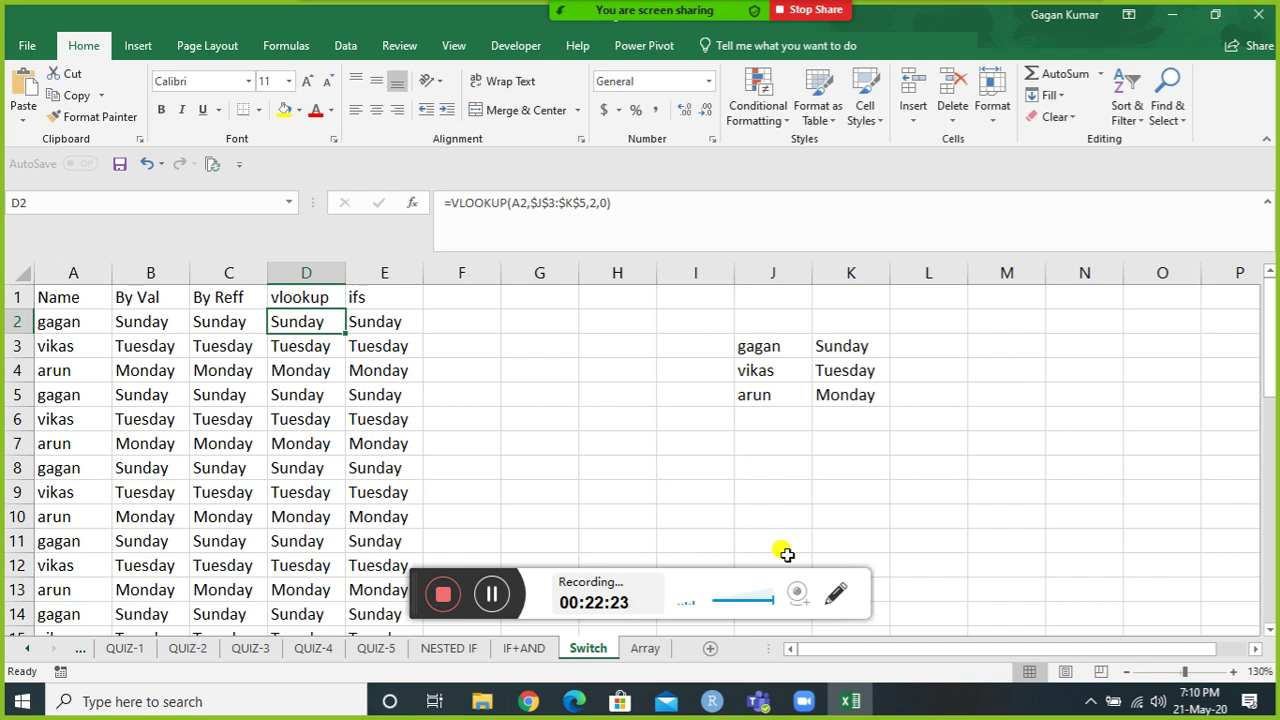
Examine the arguments of the IFS formula in E2 in edit mode and keep the formula as entered.
{"action": "key", "text": "Right"}
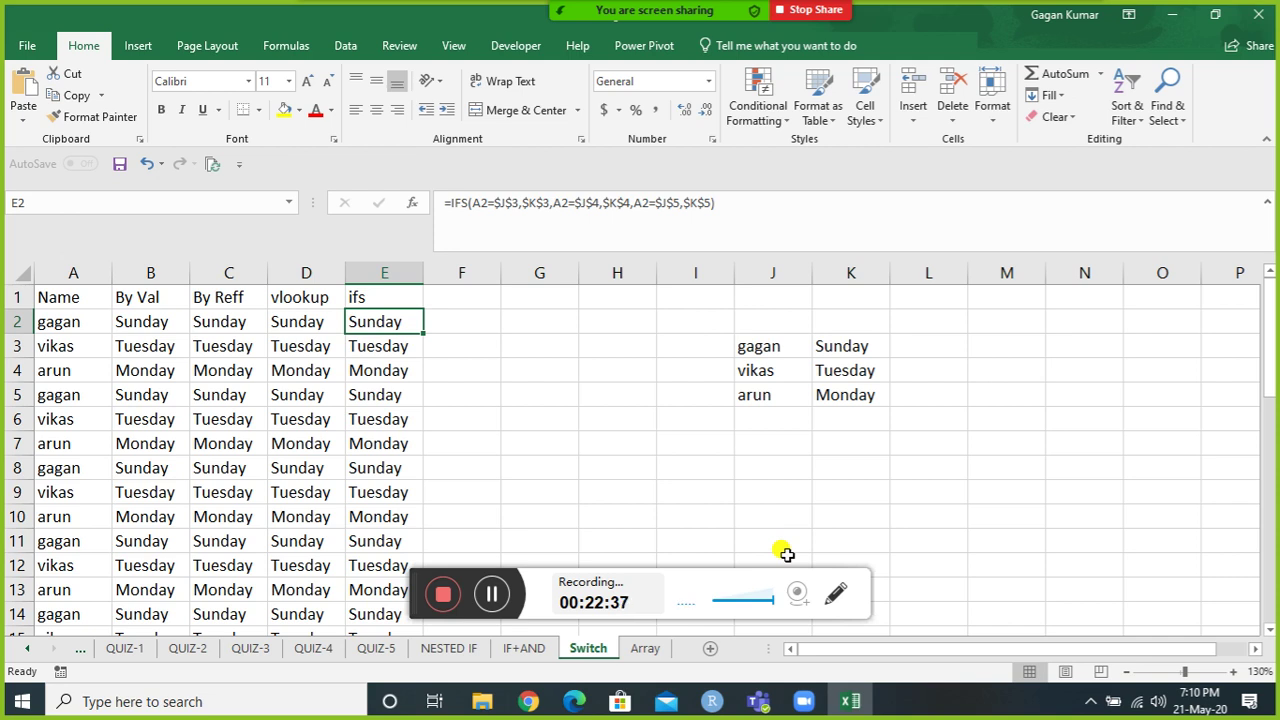
{"action": "key", "text": "F2"}
{"action": "key", "text": "Left"}
{"action": "key", "text": "Left"}
{"action": "key", "text": "Left"}
{"action": "key", "text": "Left"}
{"action": "key", "text": "Left"}
{"action": "key", "text": "Left"}
{"action": "key", "text": "Left"}
{"action": "key", "text": "Left"}
{"action": "key", "text": "Left"}
{"action": "key", "text": "Left"}
{"action": "key", "text": "Left"}
{"action": "key", "text": "Left"}
{"action": "key", "text": "Left"}
{"action": "key", "text": "Left"}
{"action": "key", "text": "Left"}
{"action": "key", "text": "Left"}
{"action": "key", "text": "Left"}
{"action": "key", "text": "Left"}
{"action": "key", "text": "Left"}
{"action": "key", "text": "Left"}
{"action": "key", "text": "Left"}
{"action": "key", "text": "Left"}
{"action": "key", "text": "Left"}
{"action": "key", "text": "Left"}
{"action": "key", "text": "Left"}
{"action": "key", "text": "Left"}
{"action": "key", "text": "Left"}
{"action": "key", "text": "Left"}
{"action": "key", "text": "Left"}
{"action": "key", "text": "Left"}
{"action": "key", "text": "Left"}
{"action": "key", "text": "Left"}
{"action": "key", "text": "Left"}
{"action": "key", "text": "Left"}
{"action": "key", "text": "Left"}
{"action": "key", "text": "Left"}
{"action": "key", "text": "Left"}
{"action": "key", "text": "Left"}
{"action": "key", "text": "Left"}
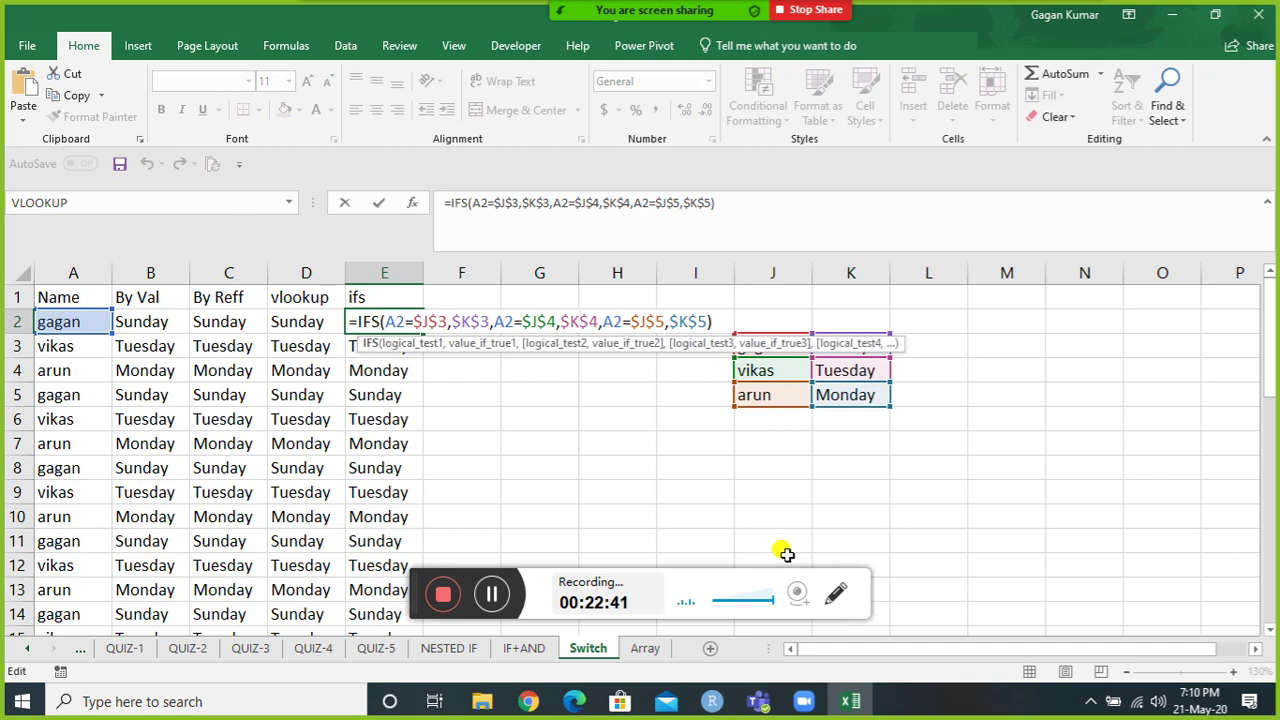
{"action": "key", "text": "ctrl+Return"}
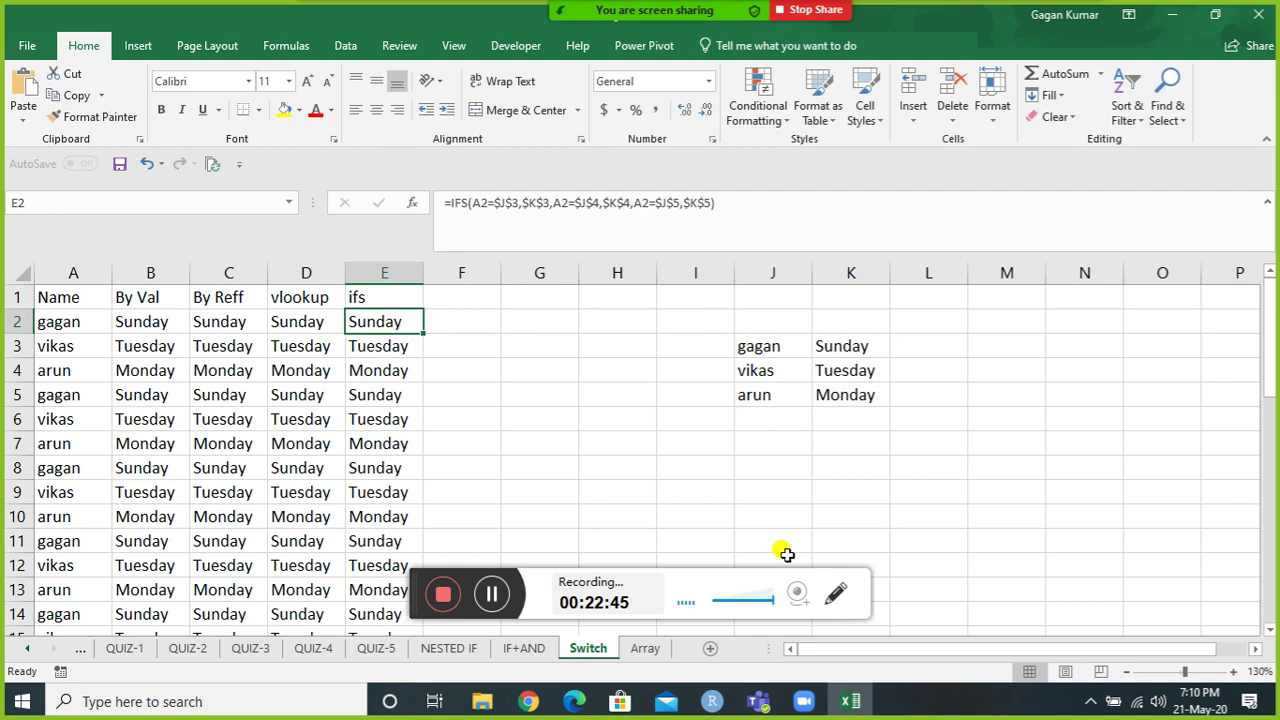
{"action": "key", "text": "Left"}
{"action": "key", "text": "Left"}
{"action": "key", "text": "Left"}
{"action": "key", "text": "Left"}
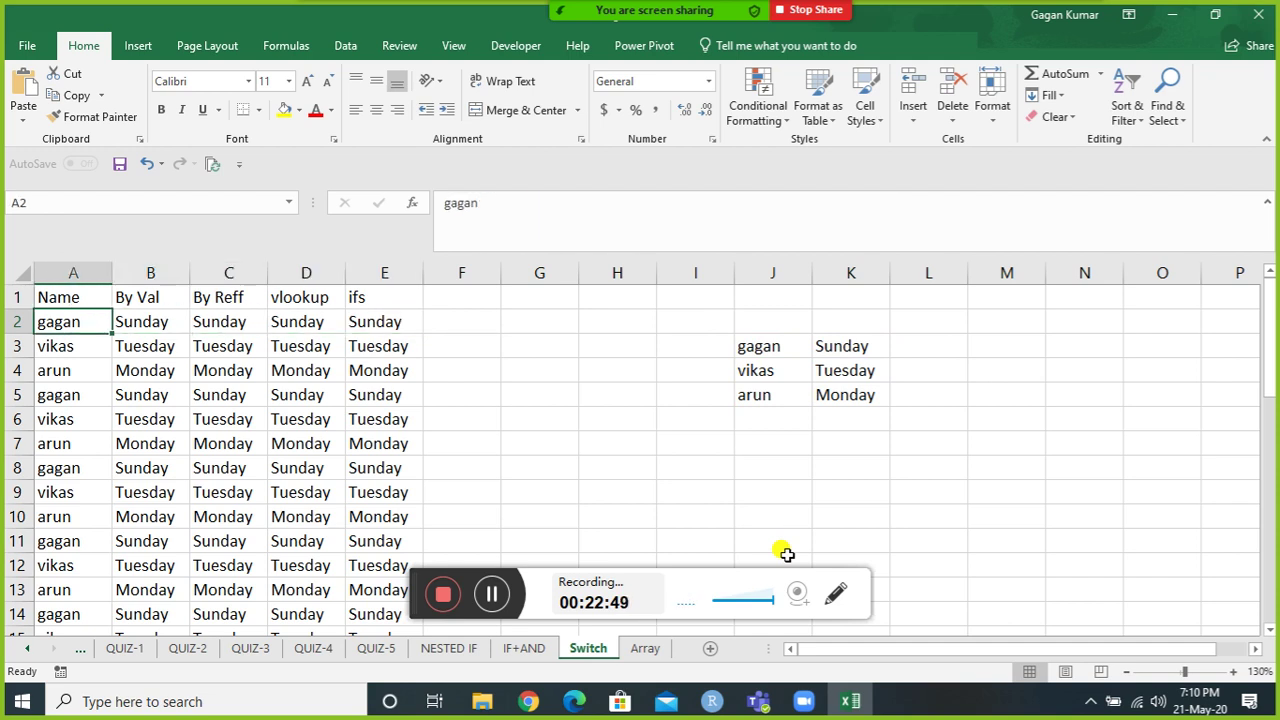
{"action": "key", "text": "Right"}
{"action": "key", "text": "Right"}
{"action": "key", "text": "Right"}
{"action": "key", "text": "Right"}
{"action": "key", "text": "Right"}
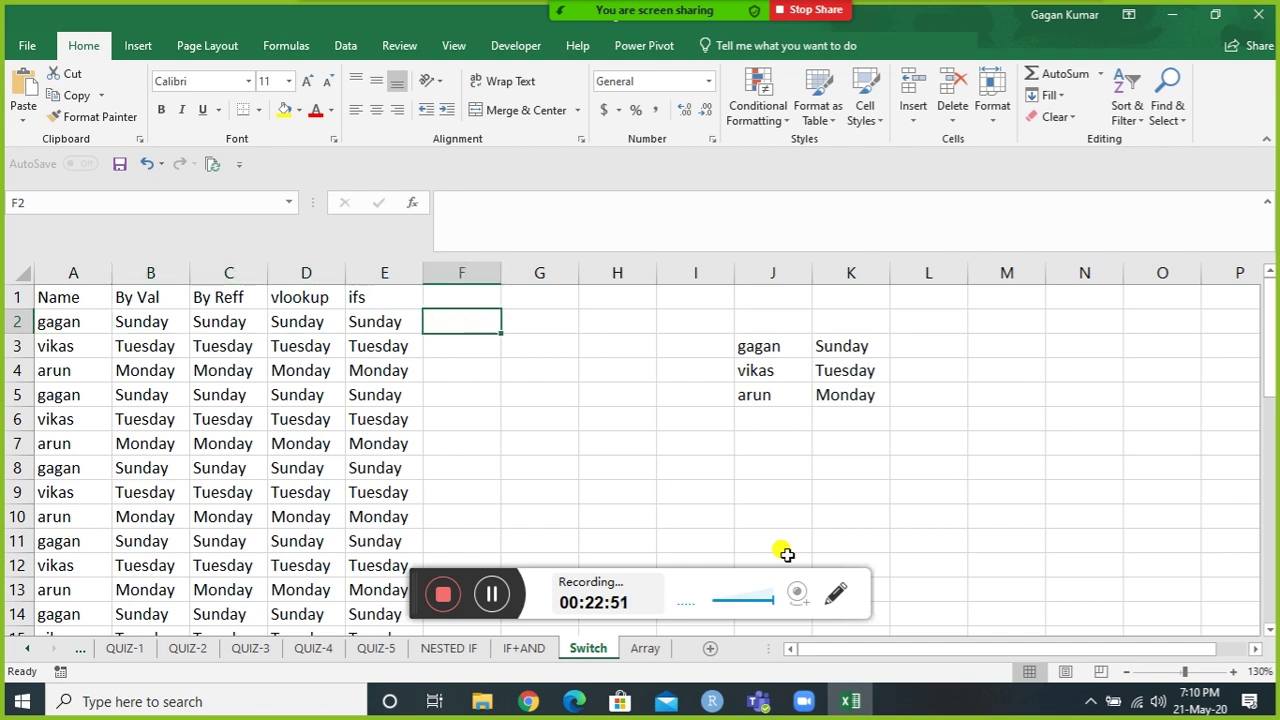
{"action": "type", "text": "&"}
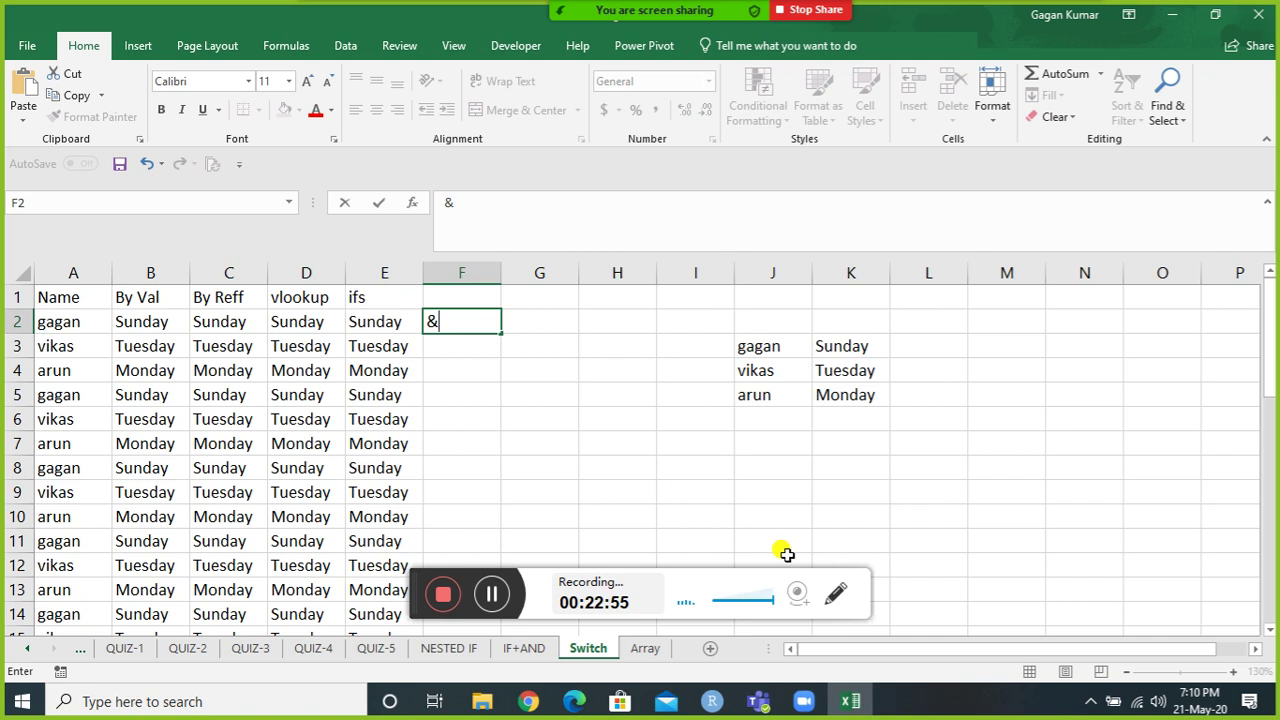
{"action": "key", "text": "Escape"}
Examine the filled VLOOKUP formulas down the vlookup column, from its header through the rows below.
{"action": "key", "text": "Left"}
{"action": "key", "text": "Left"}
{"action": "key", "text": "Down"}
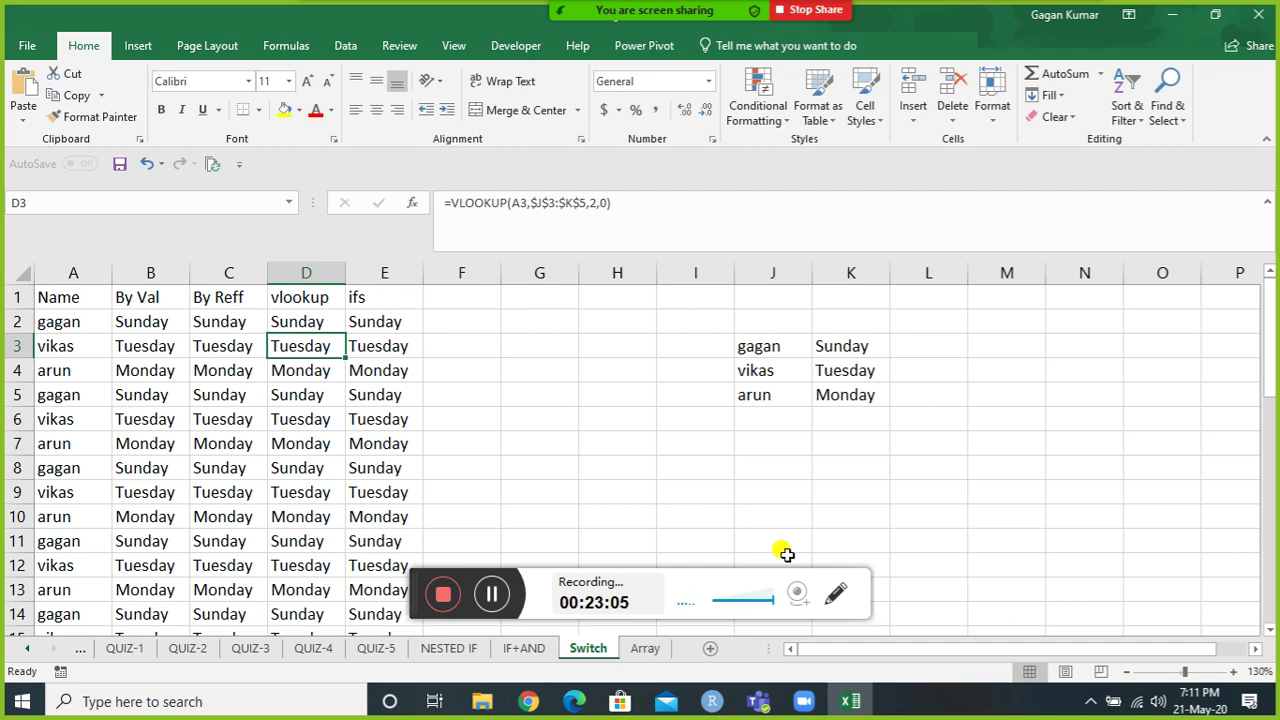
{"action": "key", "text": "Down"}
{"action": "key", "text": "Down"}
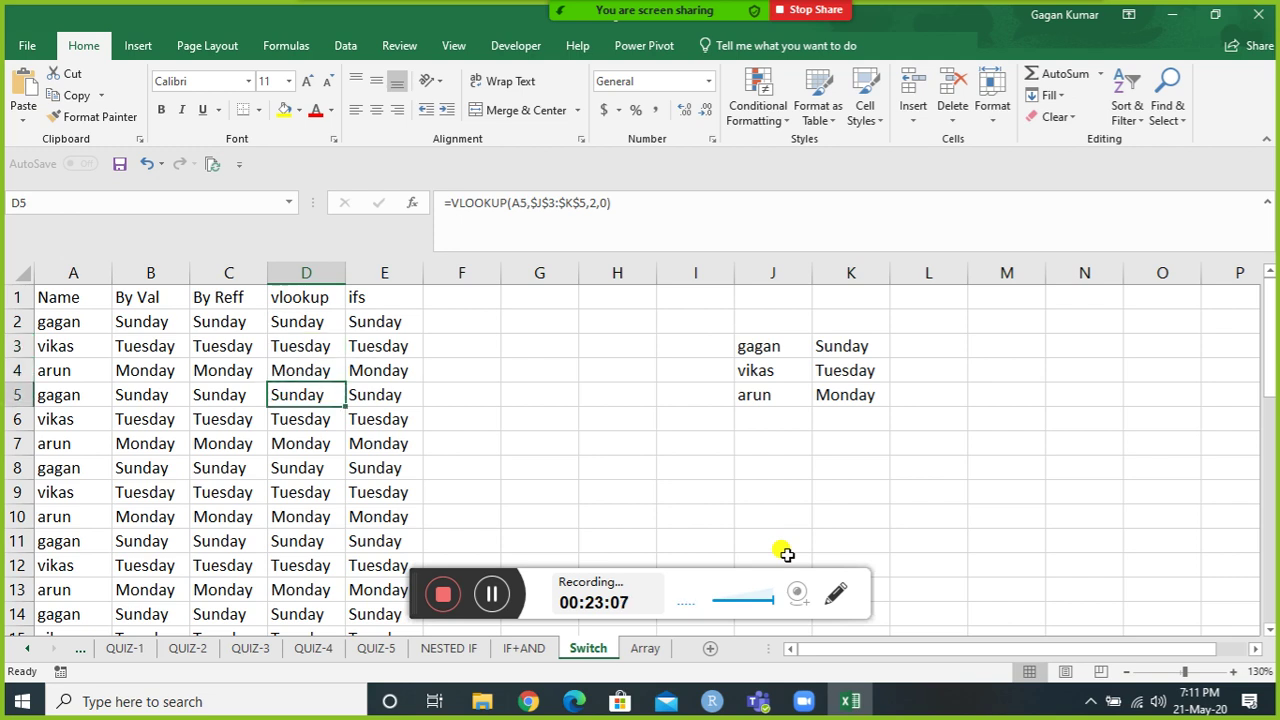
{"action": "key", "text": "Down"}
{"action": "key", "text": "Down"}
{"action": "key", "text": "Down"}
{"action": "key", "text": "Down"}
{"action": "key", "text": "Down"}
{"action": "key", "text": "Up"}
{"action": "key", "text": "Up"}
{"action": "key", "text": "Up"}
{"action": "key", "text": "Up"}
{"action": "key", "text": "Up"}
{"action": "key", "text": "Up"}
{"action": "key", "text": "Up"}
{"action": "key", "text": "Up"}
{"action": "key", "text": "Up"}
{"action": "key", "text": "Down"}
{"action": "key", "text": "Down"}
{"action": "key", "text": "Down"}
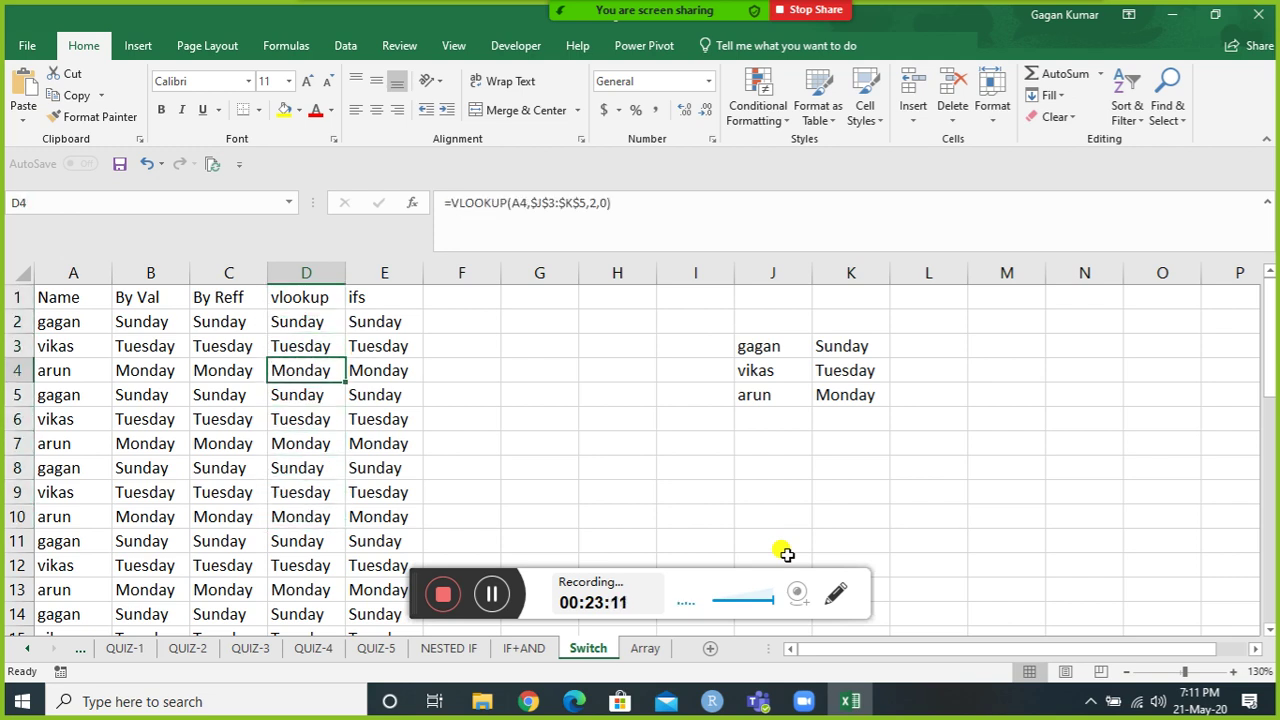
{"action": "key", "text": "Up"}
{"action": "key", "text": "Up"}
{"action": "key", "text": "Up"}
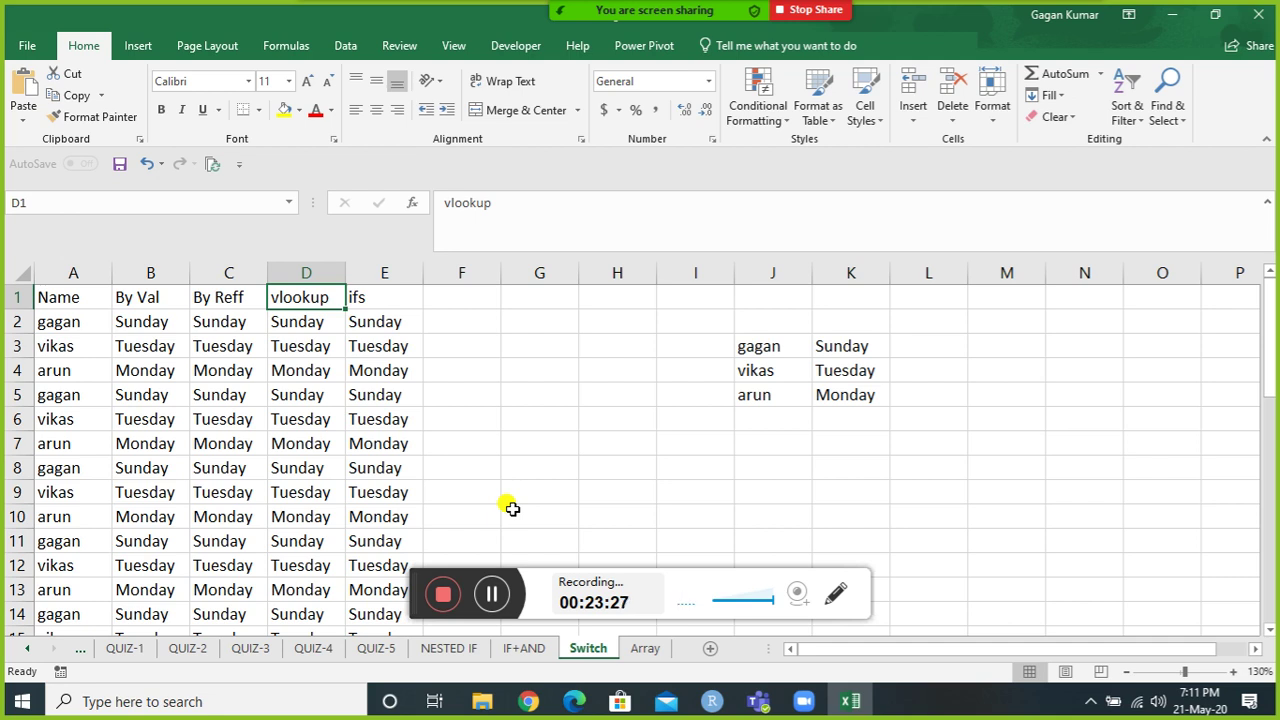
{"action": "key", "text": "Down"}
{"action": "key", "text": "Down"}
{"action": "key", "text": "Down"}
{"action": "key", "text": "Down"}
{"action": "key", "text": "Down"}
{"action": "key", "text": "Down"}
{"action": "key", "text": "Down"}
{"action": "key", "text": "Down"}
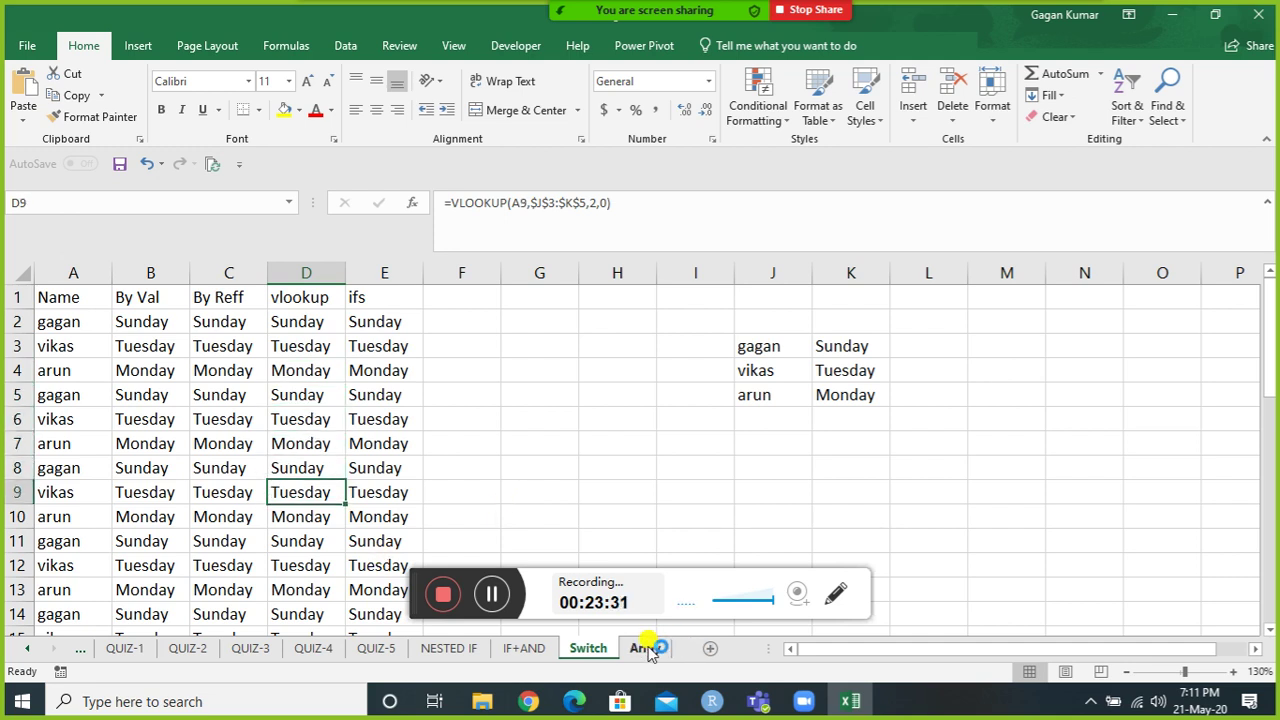
Switch to the Array sheet and select the empty cell D17 above the marks table.
{"action": "left_click", "coordinate": [648, 648]}
{"action": "left_click", "coordinate": [416, 455]}
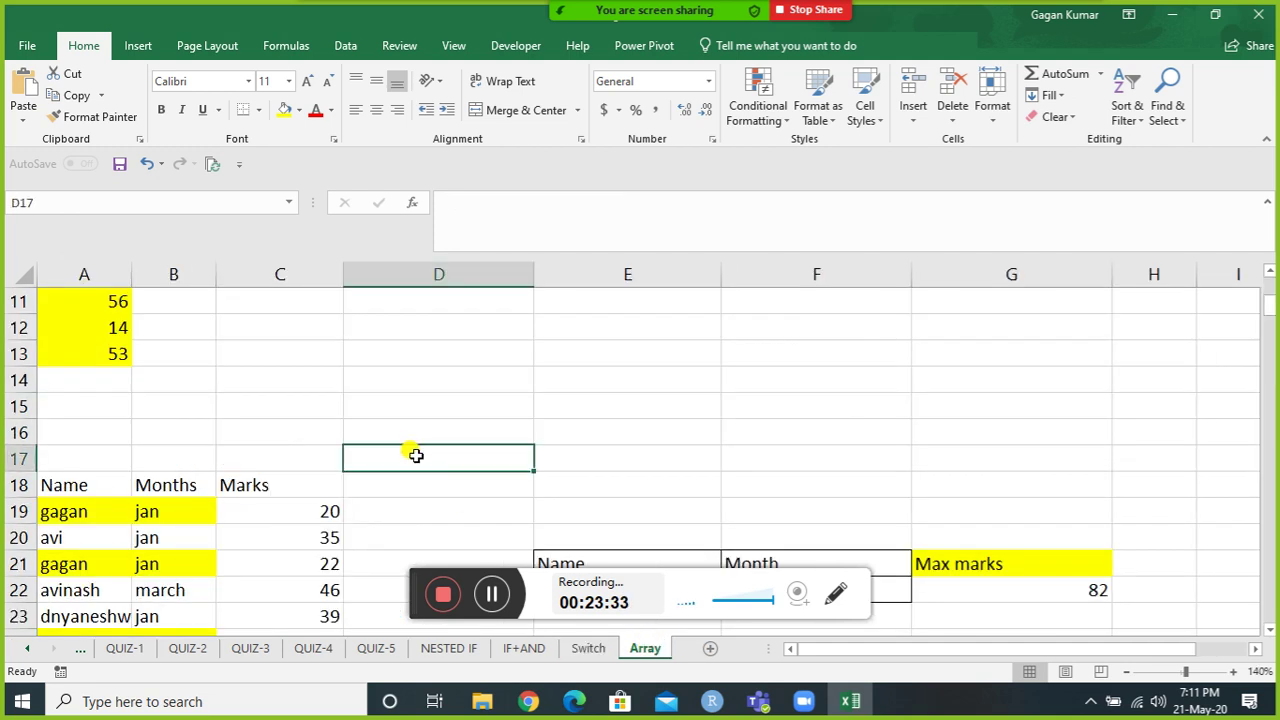
Clear the old results under the column headings by emptying the range C3:I8 on the Array sheet.
{"action": "key", "text": "ctrl+Left"}
{"action": "key", "text": "ctrl+Up"}
{"action": "key", "text": "ctrl+Up"}
{"action": "key", "text": "ctrl+Up"}
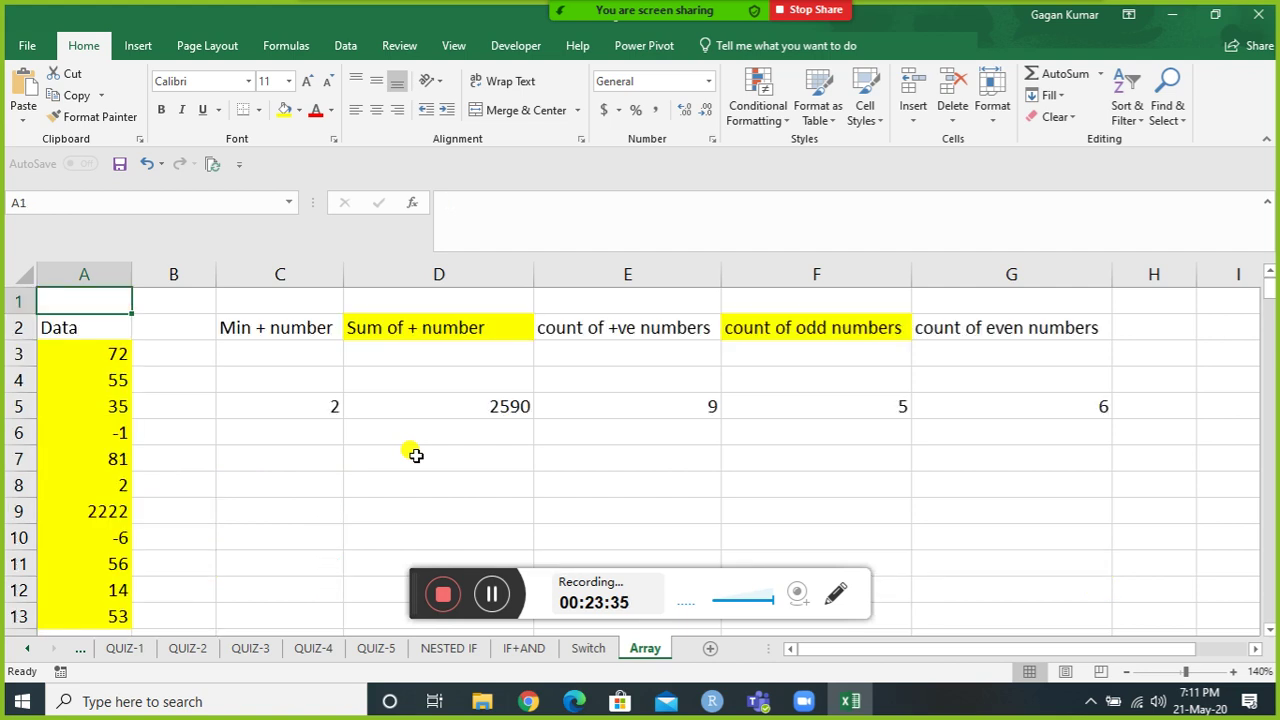
{"action": "key", "text": "Down"}
{"action": "key", "text": "Down"}
{"action": "key", "text": "Right"}
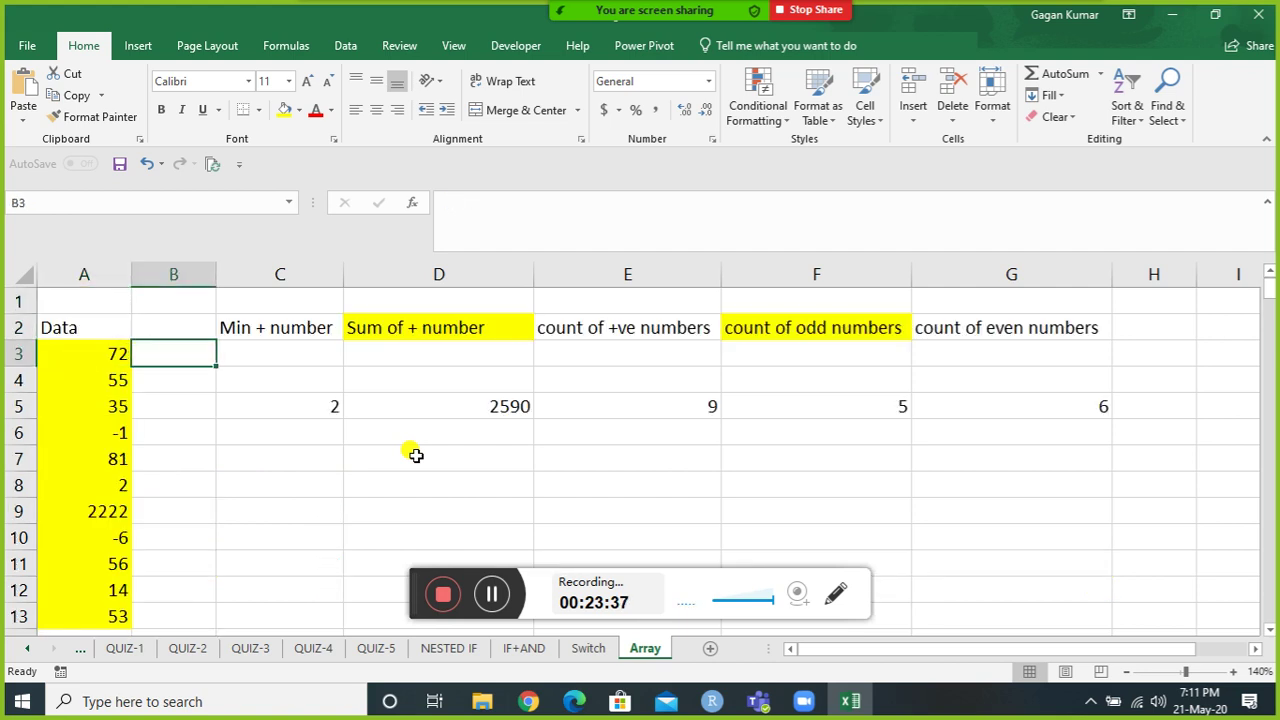
{"action": "key", "text": "Right"}
{"action": "key", "text": "shift+Down"}
{"action": "key", "text": "shift+Down"}
{"action": "key", "text": "shift+Down"}
{"action": "key", "text": "shift+Down"}
{"action": "key", "text": "shift+Down"}
{"action": "key", "text": "shift+Right"}
{"action": "key", "text": "shift+Right"}
{"action": "key", "text": "shift+Right"}
{"action": "key", "text": "shift+Right"}
{"action": "key", "text": "shift+Right"}
{"action": "key", "text": "shift+Right"}
{"action": "key", "text": "shift+Right"}
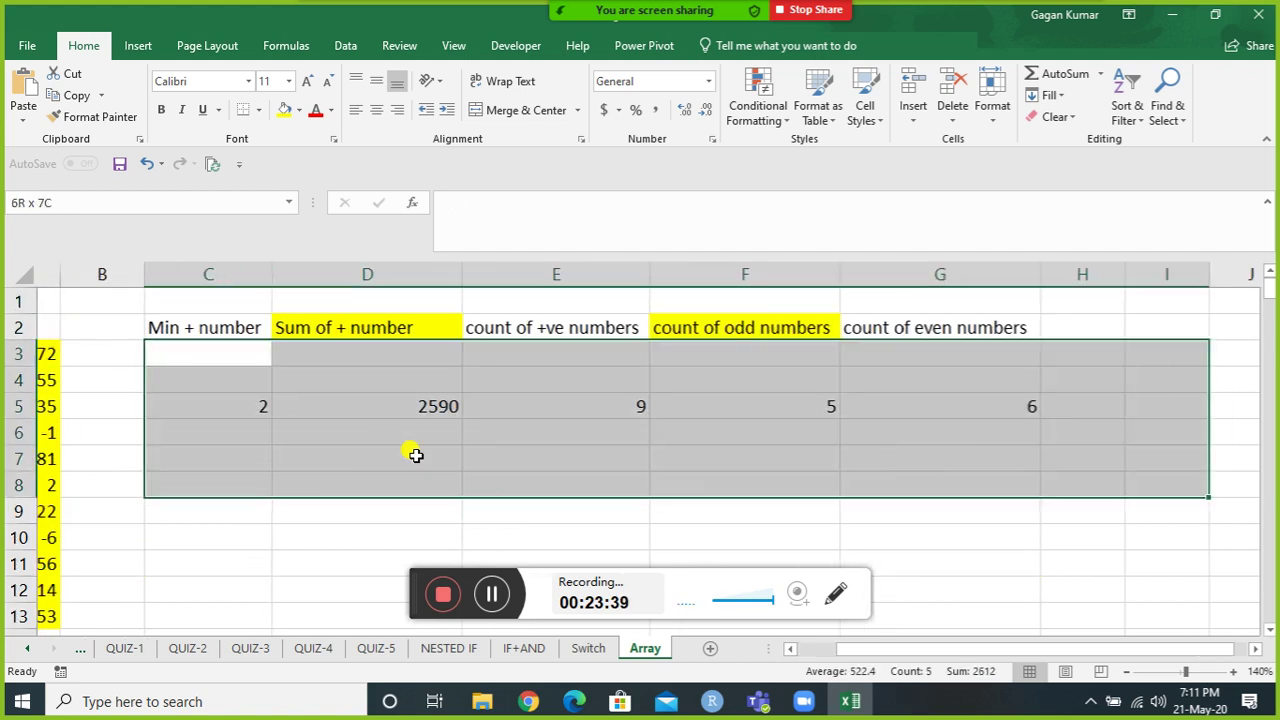
{"action": "key", "text": "Delete"}
Examine the positive and negative values in the Data column from A3 down to A13.
{"action": "key", "text": "ctrl+Left"}
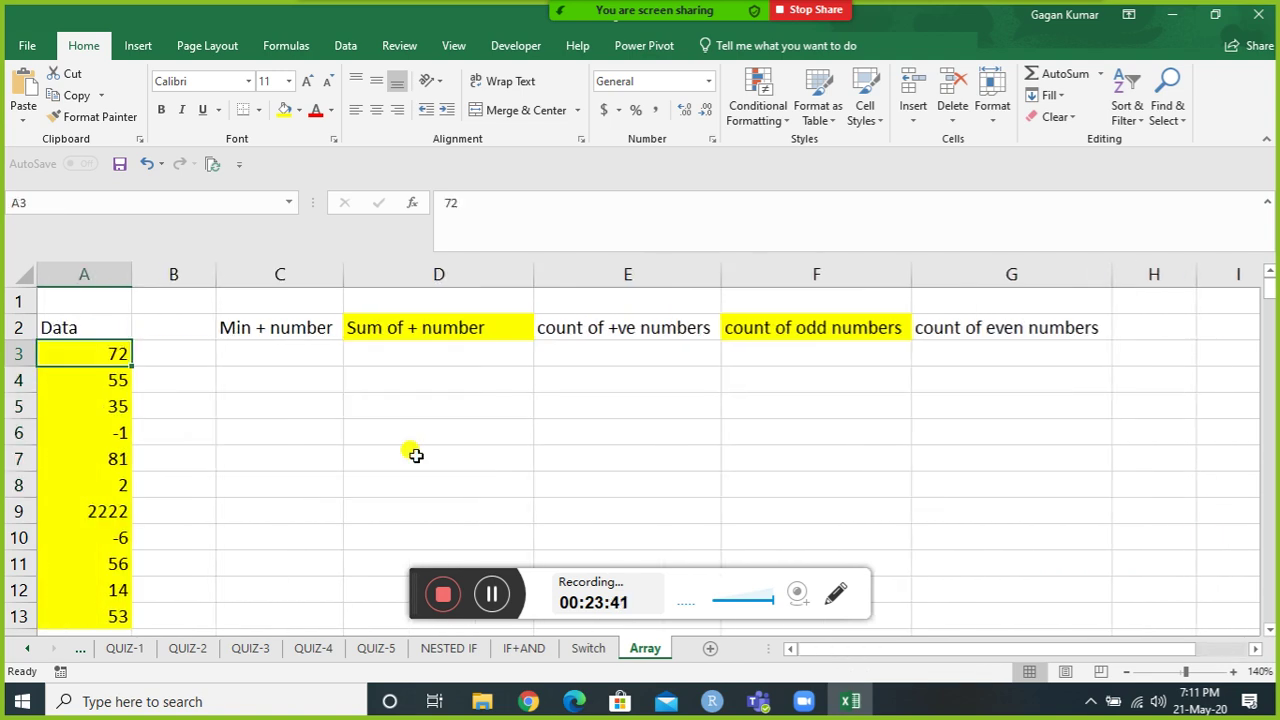
{"action": "key", "text": "Down"}
{"action": "key", "text": "Down"}
{"action": "key", "text": "Down"}
{"action": "key", "text": "Down"}
{"action": "key", "text": "Down"}
{"action": "key", "text": "Down"}
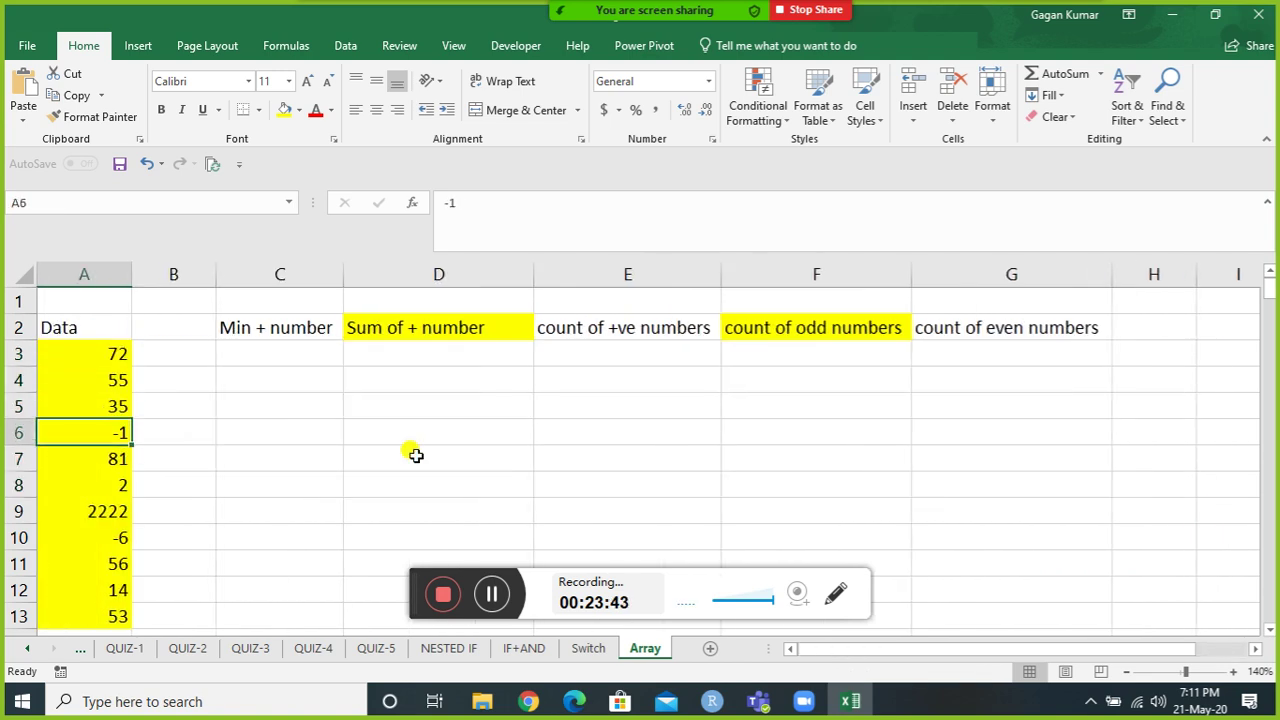
{"action": "key", "text": "Down"}
{"action": "key", "text": "Down"}
{"action": "key", "text": "Down"}
{"action": "key", "text": "Down"}
{"action": "key", "text": "Down"}
{"action": "key", "text": "Down"}
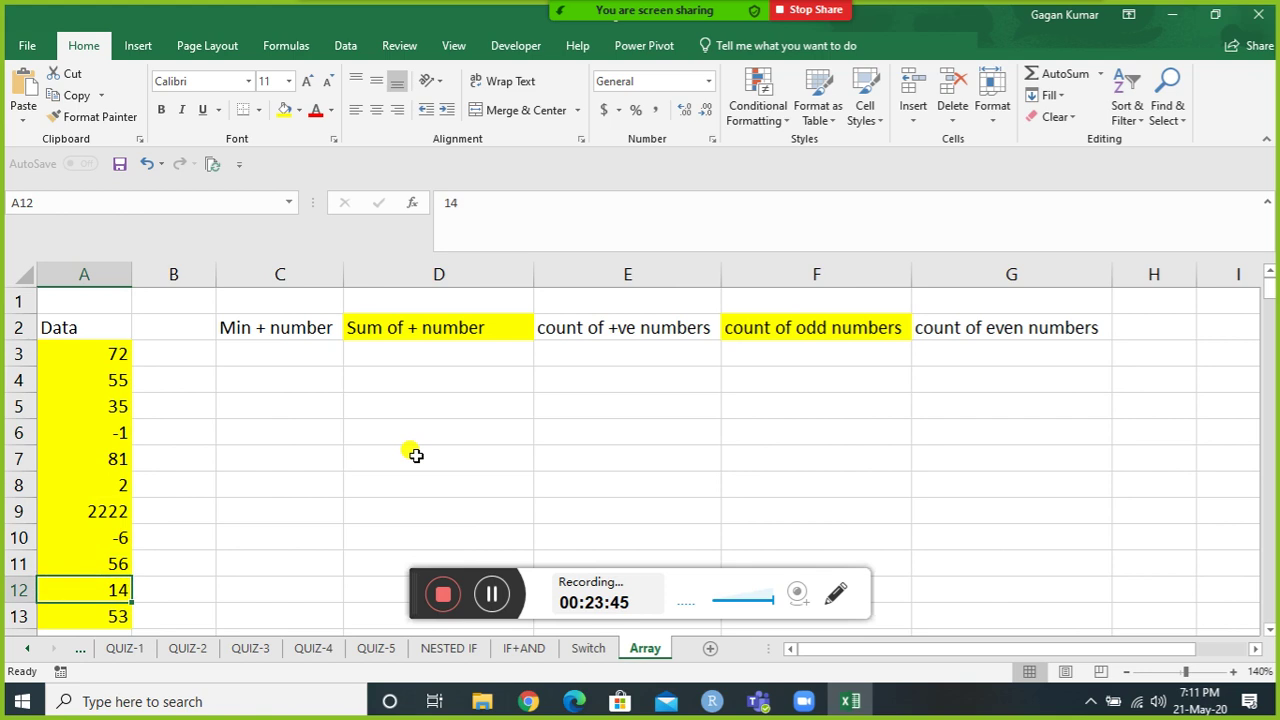
{"action": "key", "text": "Up"}
{"action": "key", "text": "Up"}
{"action": "key", "text": "Up"}
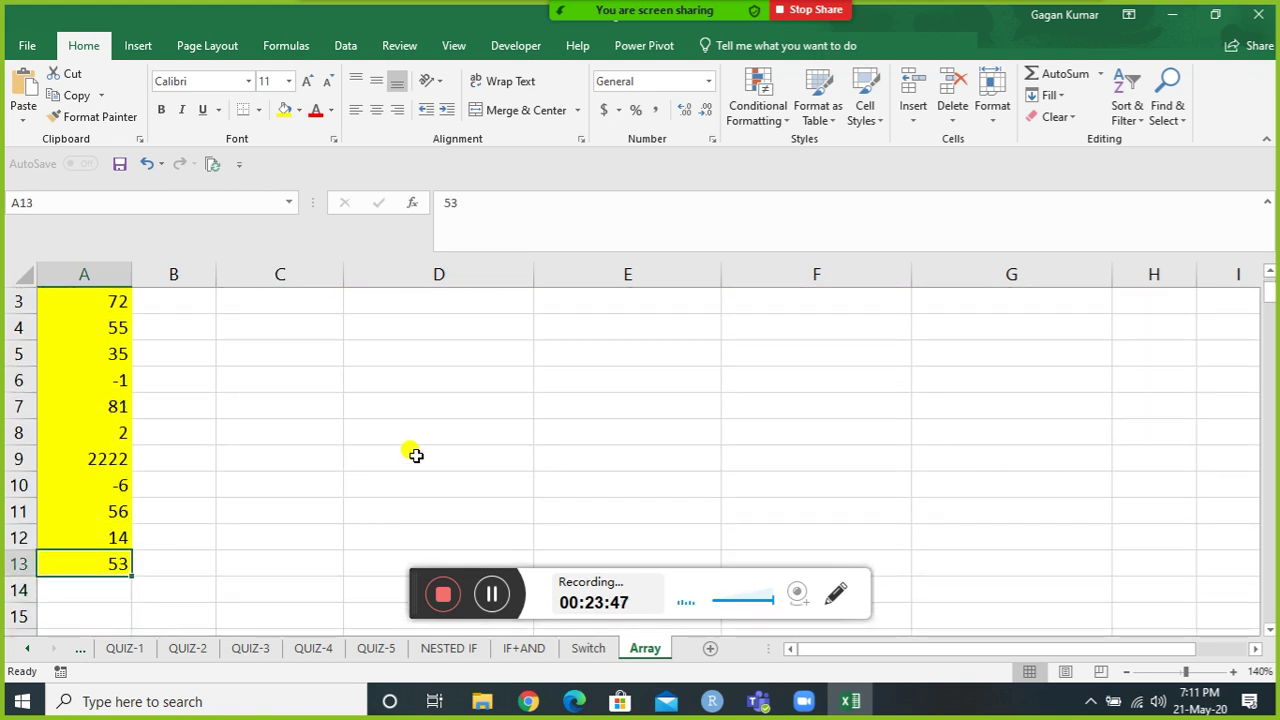
Try the plain formula =MIN(A3:A13) in cell C4 under Min + number and clear the cell again.
{"action": "key", "text": "ctrl+Home"}
{"action": "key", "text": "Down"}
{"action": "key", "text": "Down"}
{"action": "key", "text": "Right"}
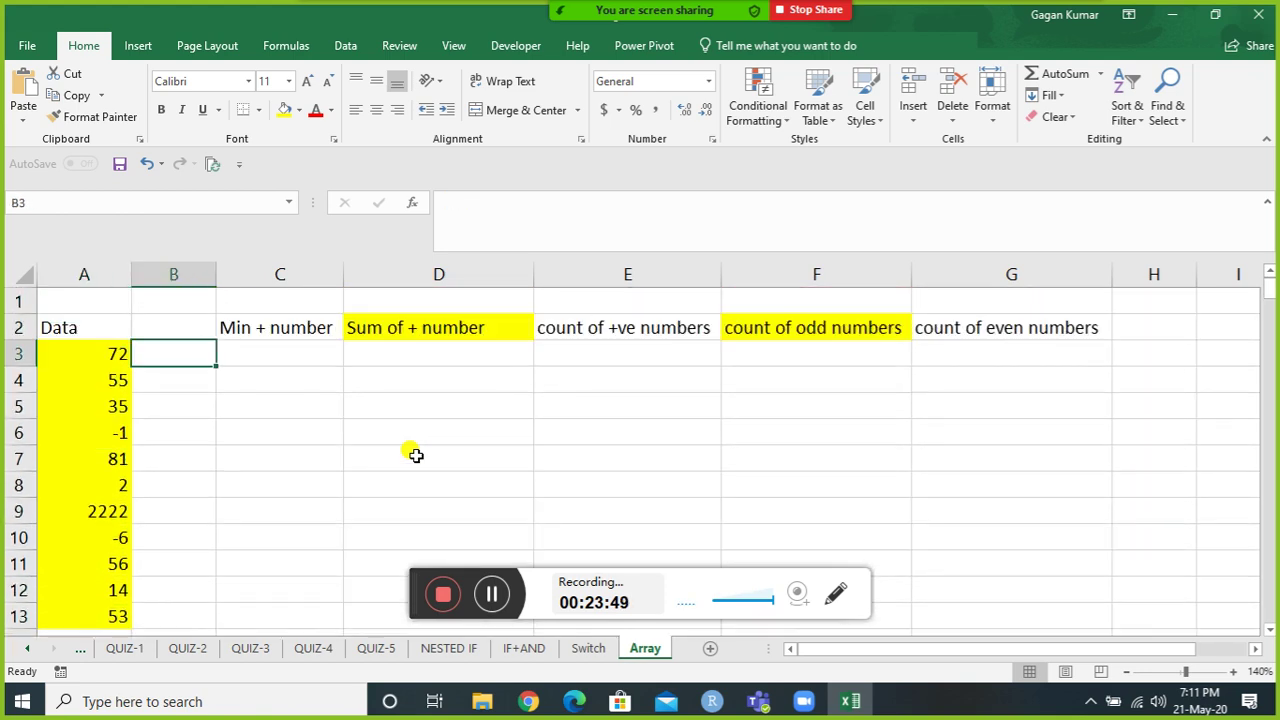
{"action": "key", "text": "Right"}
{"action": "key", "text": "Down"}
{"action": "type", "text": "=min"}
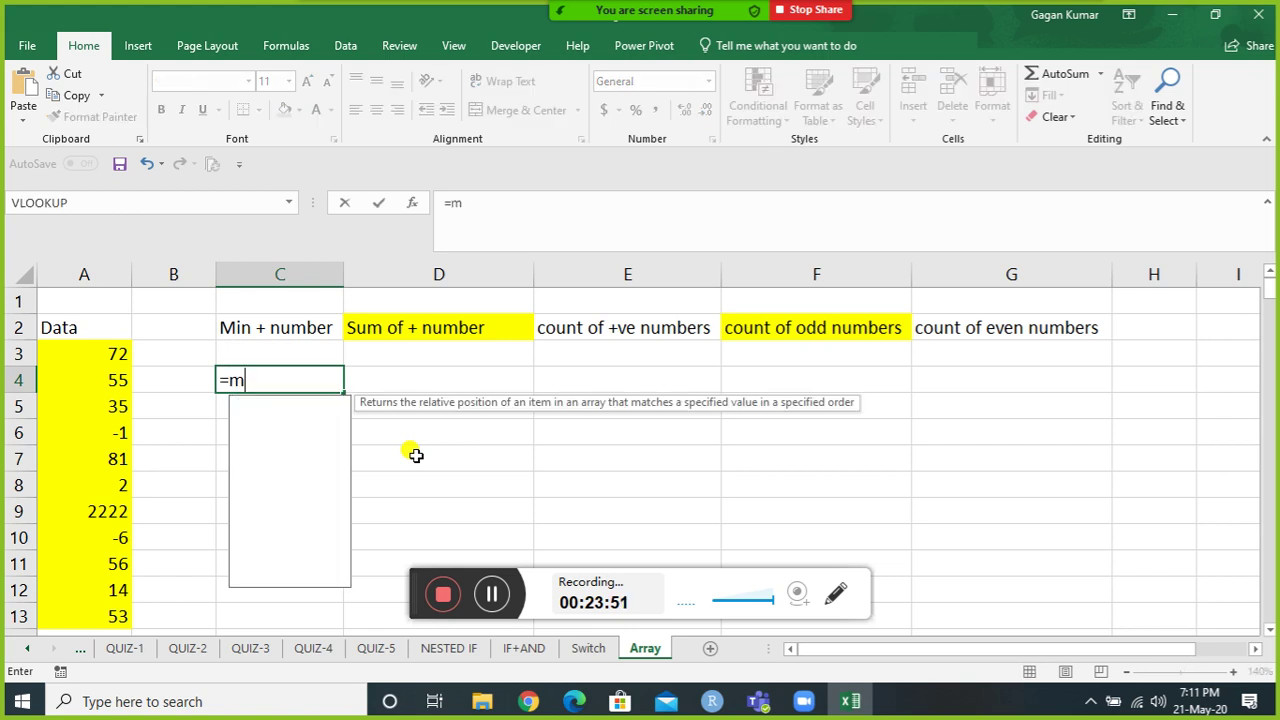
{"action": "key", "text": "Tab"}
{"action": "key", "text": "Left"}
{"action": "key", "text": "Left"}
{"action": "key", "text": "Up"}
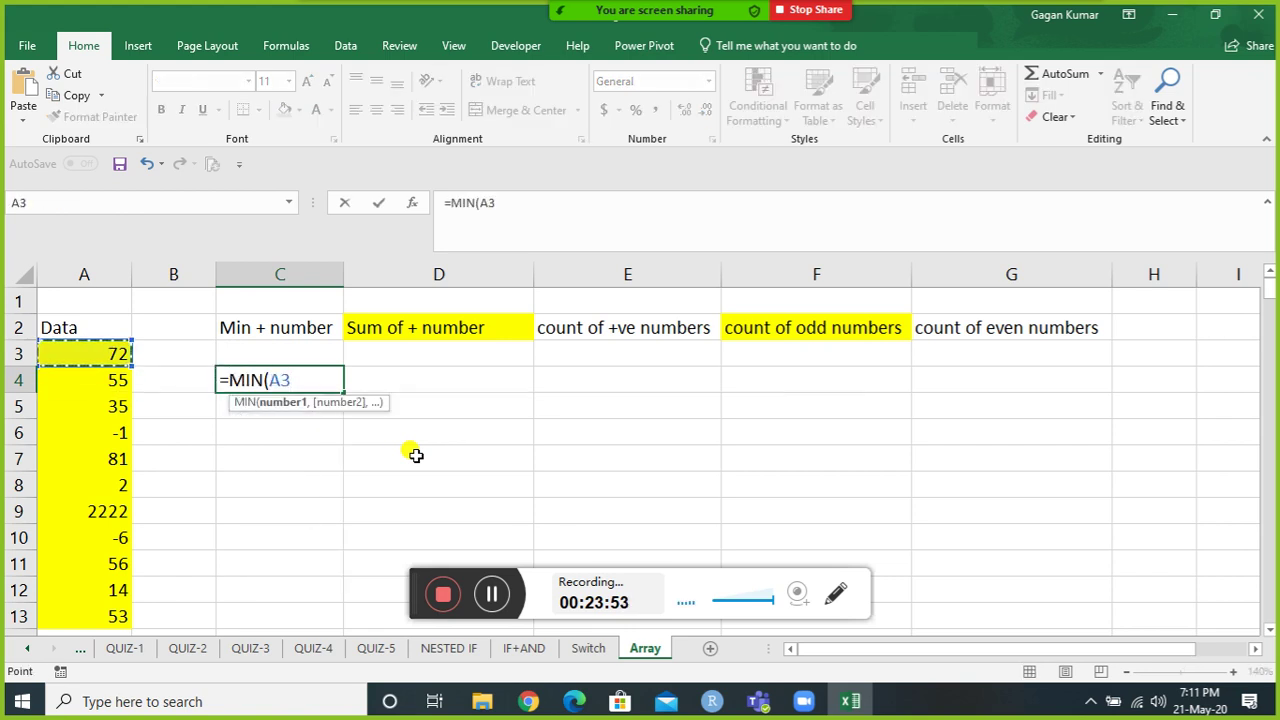
{"action": "key", "text": "ctrl+shift+Down"}
{"action": "type", "text": ")"}
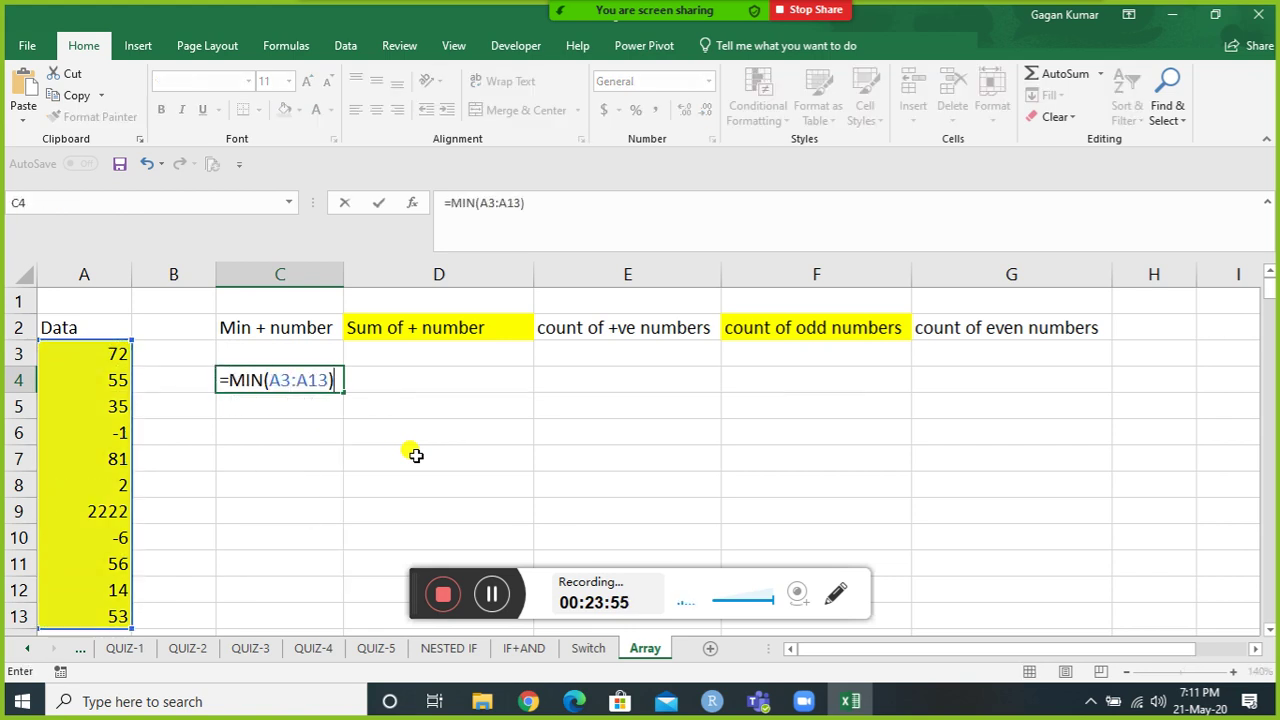
{"action": "key", "text": "Return"}
{"action": "key", "text": "Up"}
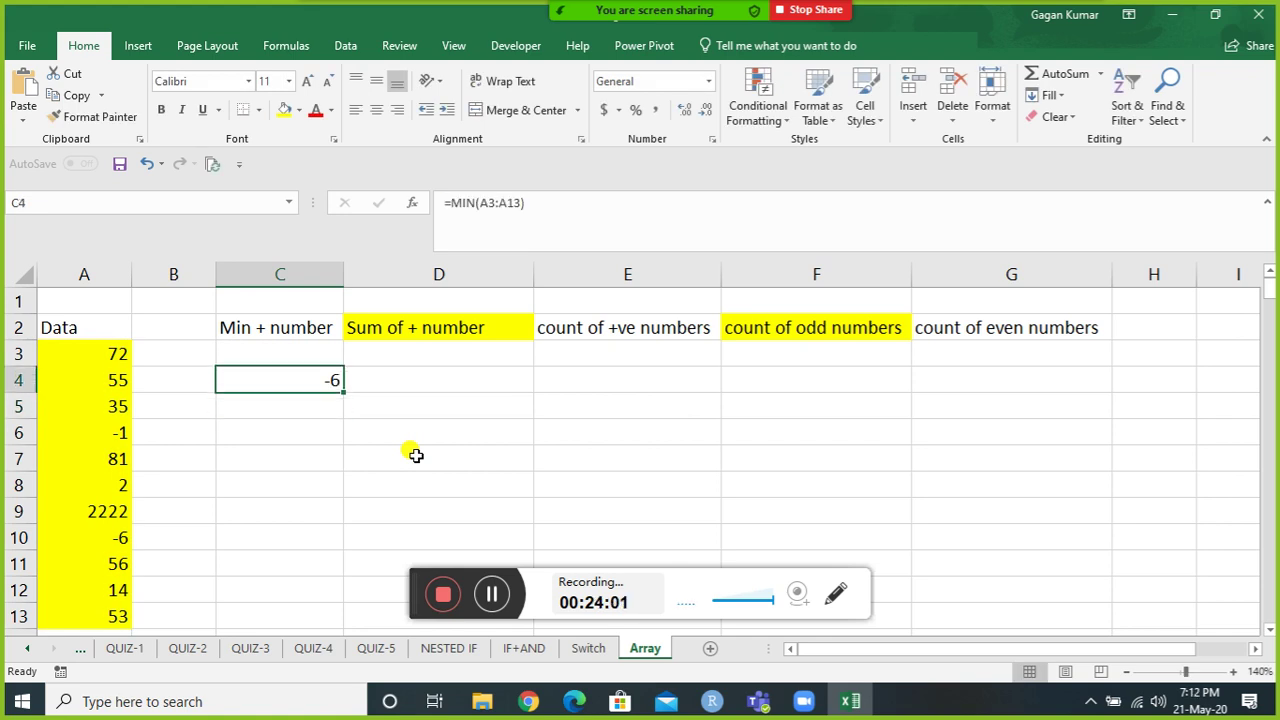
{"action": "key", "text": "Delete"}
{"action": "key", "text": "Up"}
{"action": "key", "text": "Up"}
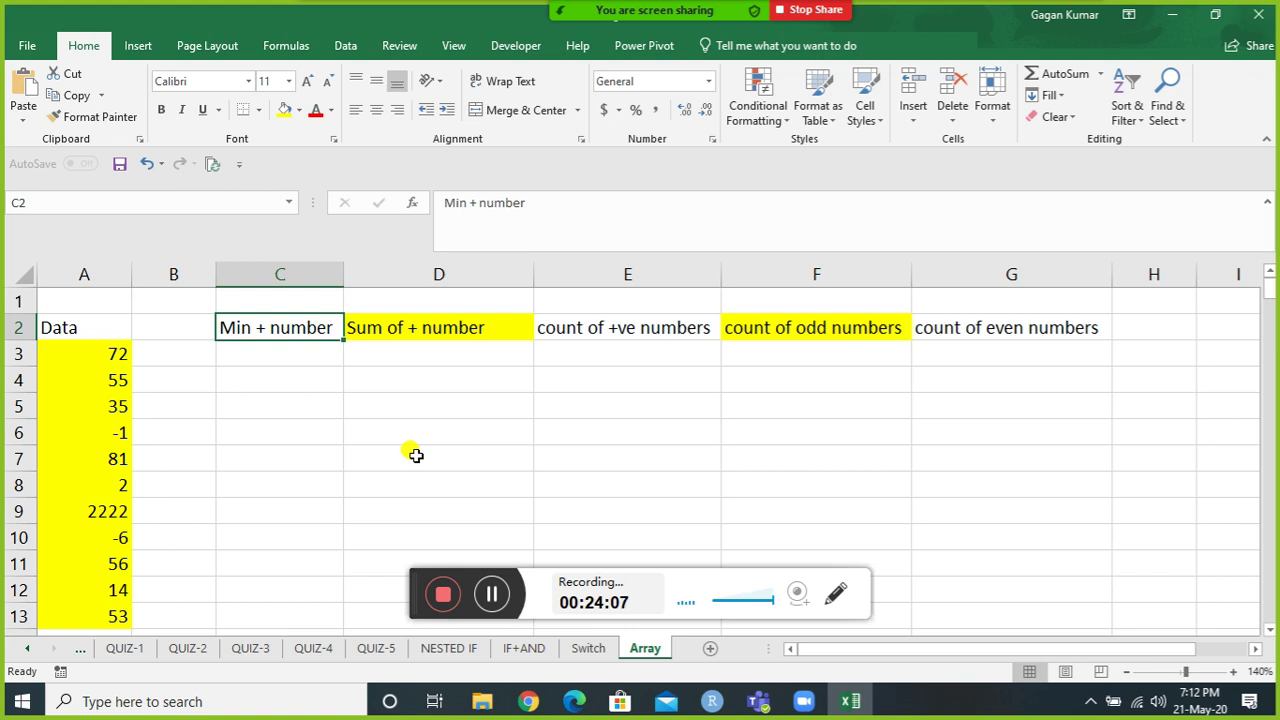
{"action": "left_click", "coordinate": [92, 426]}
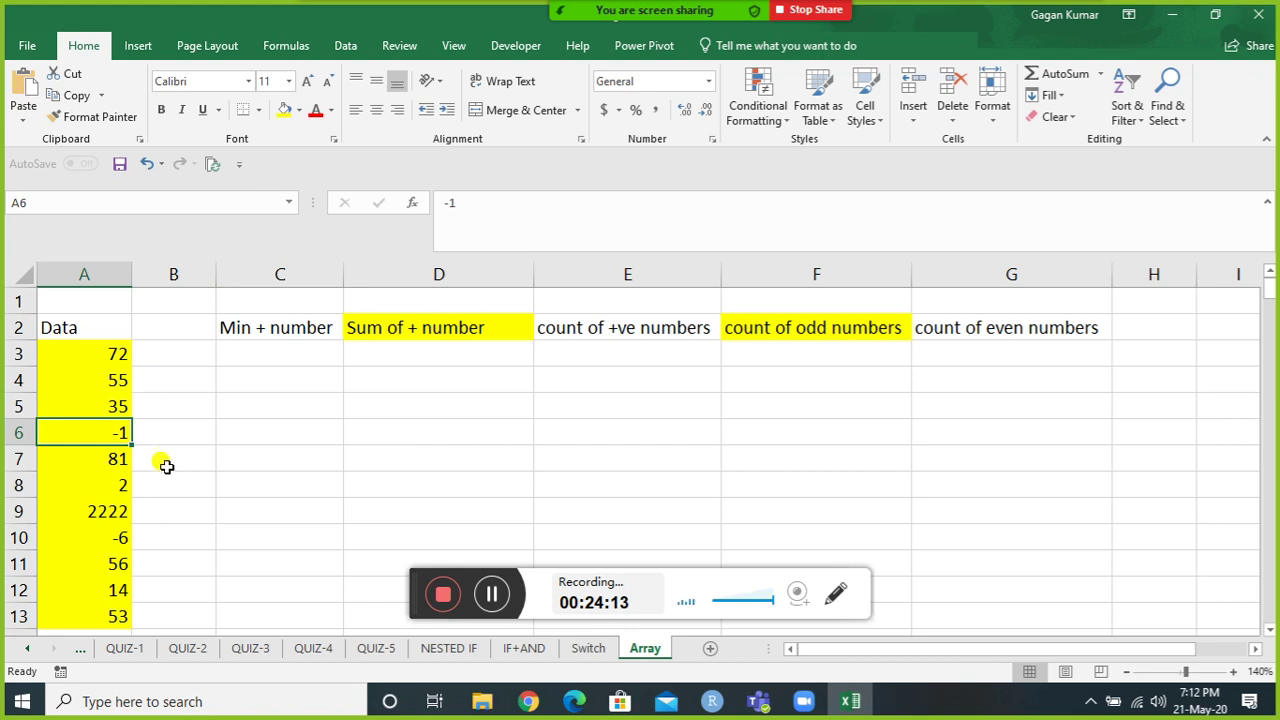
{"action": "left_click", "coordinate": [252, 356]}
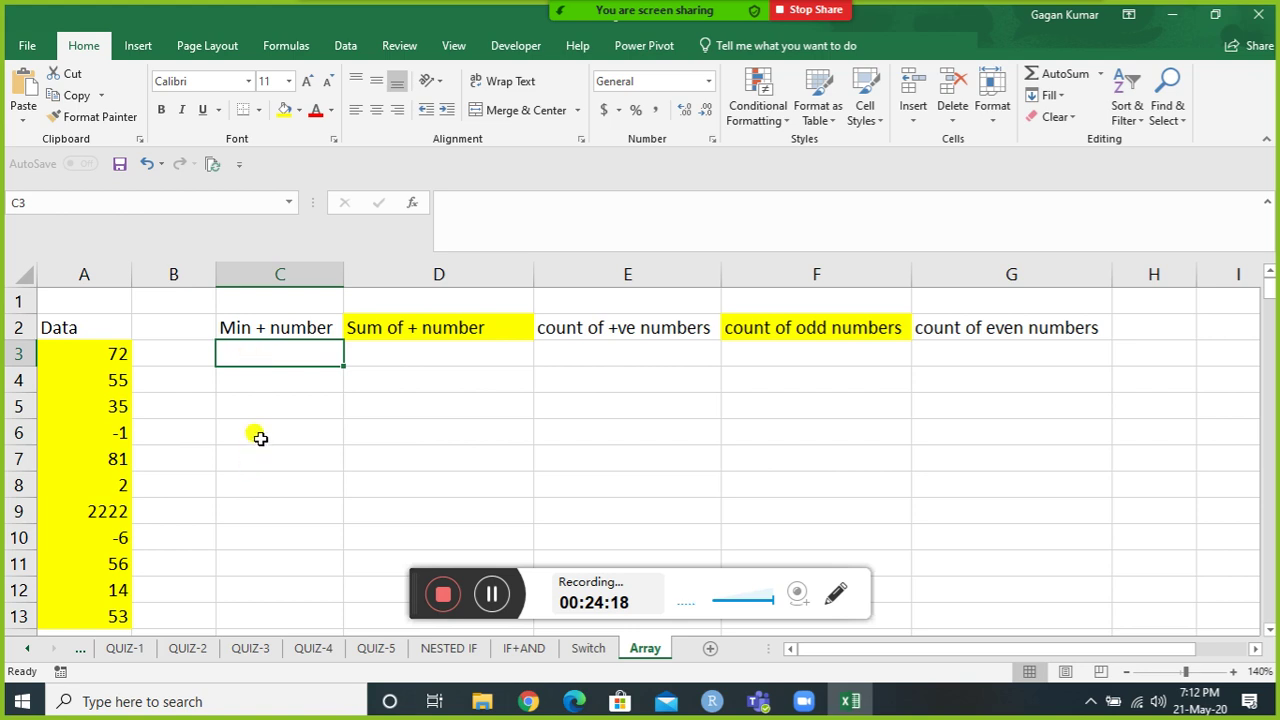
Begin an IF formula in cell C4 under Min + number with the logical test A3:A13>=0.
{"action": "left_click", "coordinate": [271, 383]}
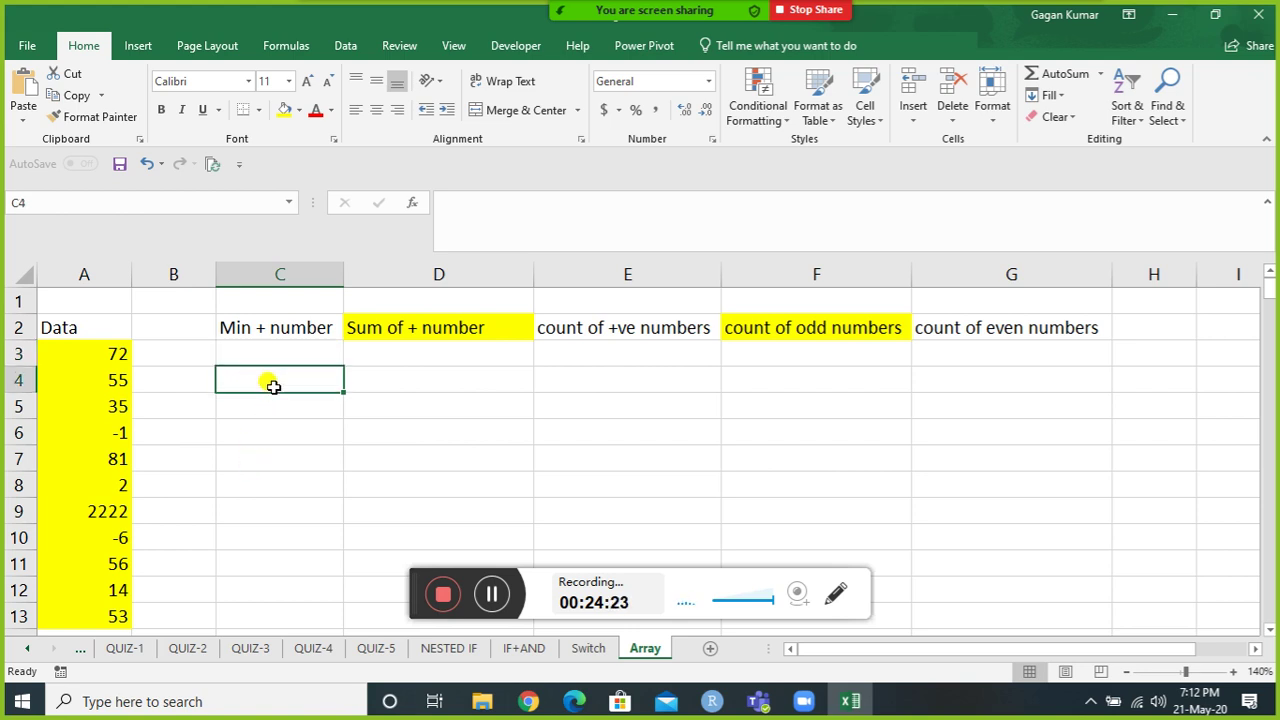
{"action": "type", "text": "="}
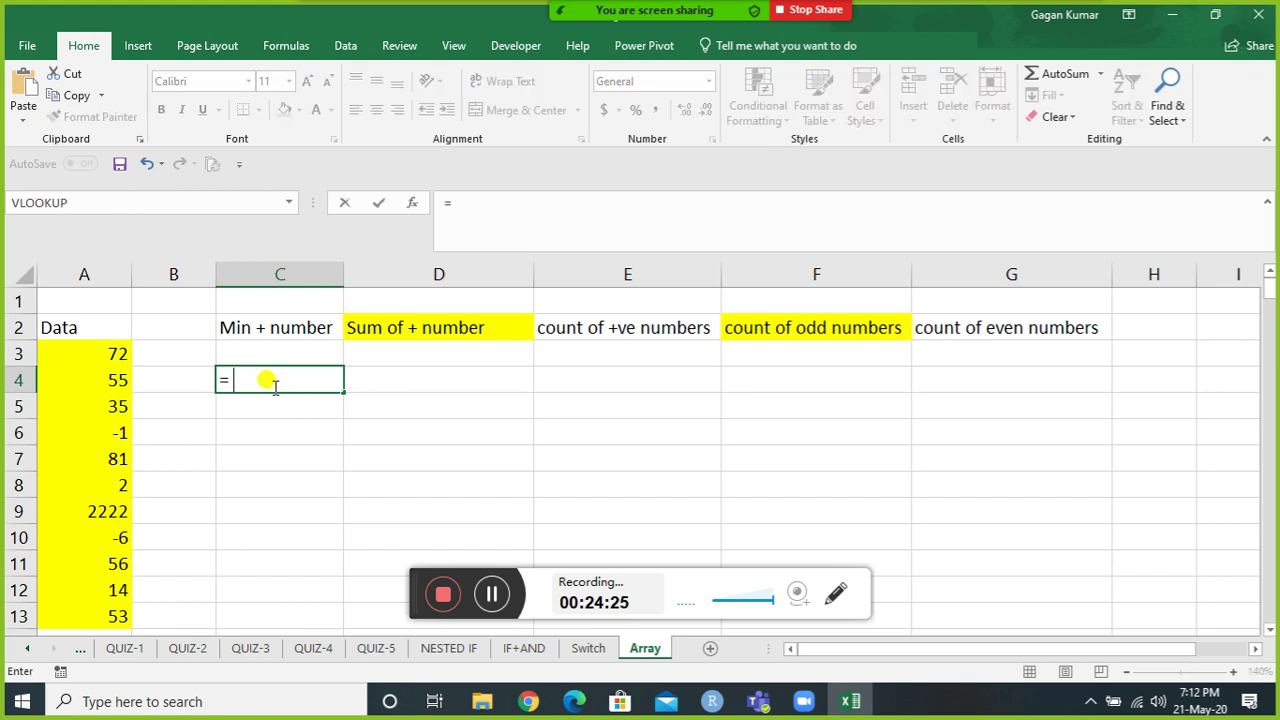
{"action": "type", "text": "IF("}
{"action": "key", "text": "Left"}
{"action": "key", "text": "Left"}
{"action": "key", "text": "ctrl+Down"}
{"action": "key", "text": "ctrl+shift+Up"}
{"action": "key", "text": "shift+Down"}
{"action": "type", "text": ">=0,"}
Use A3:A13 as the value if true in C4 and close the formula as =IF(A3:A13>=0,A3:A13).
{"action": "key", "text": "Left"}
{"action": "key", "text": "Left"}
{"action": "key", "text": "ctrl+Down"}
{"action": "key", "text": "ctrl+shift+Up"}
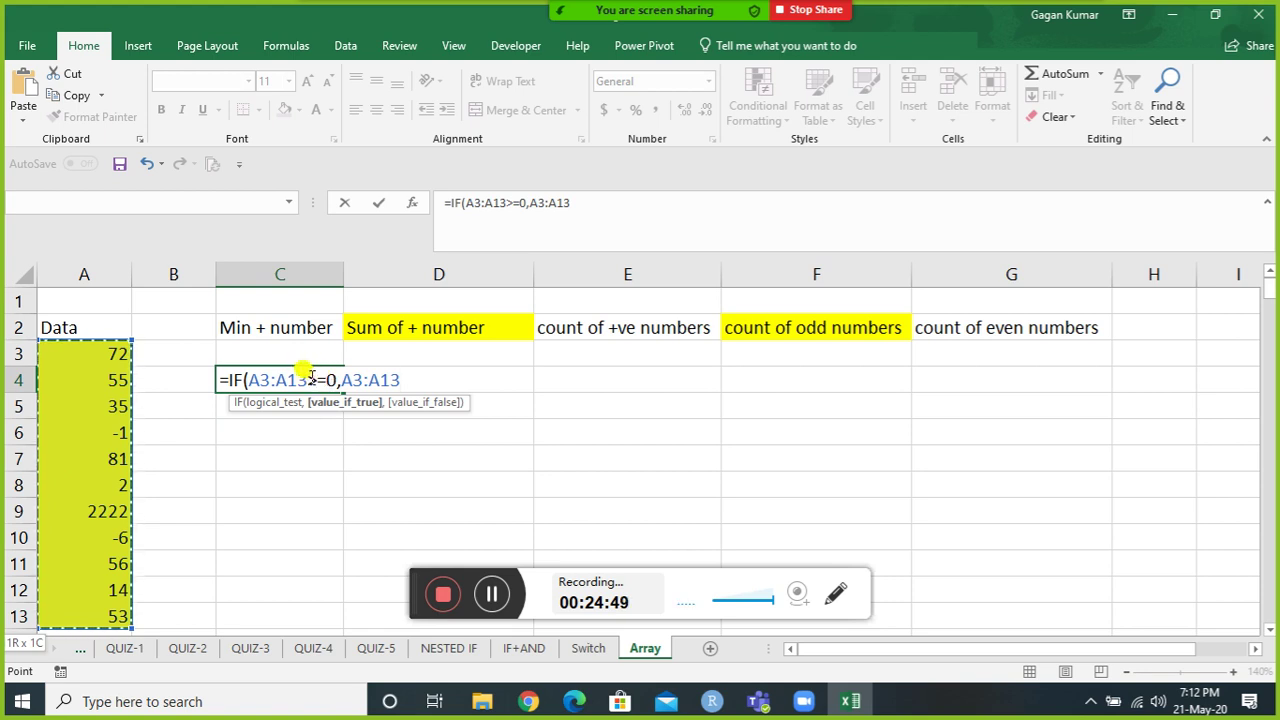
{"action": "left_click", "coordinate": [395, 377]}
{"action": "type", "text": ")"}
Wrap the IF in MIN and enter =MIN(IF(A3:A13>=0,A3:A13)) in C4 as an array formula.
{"action": "left_click", "coordinate": [227, 379]}
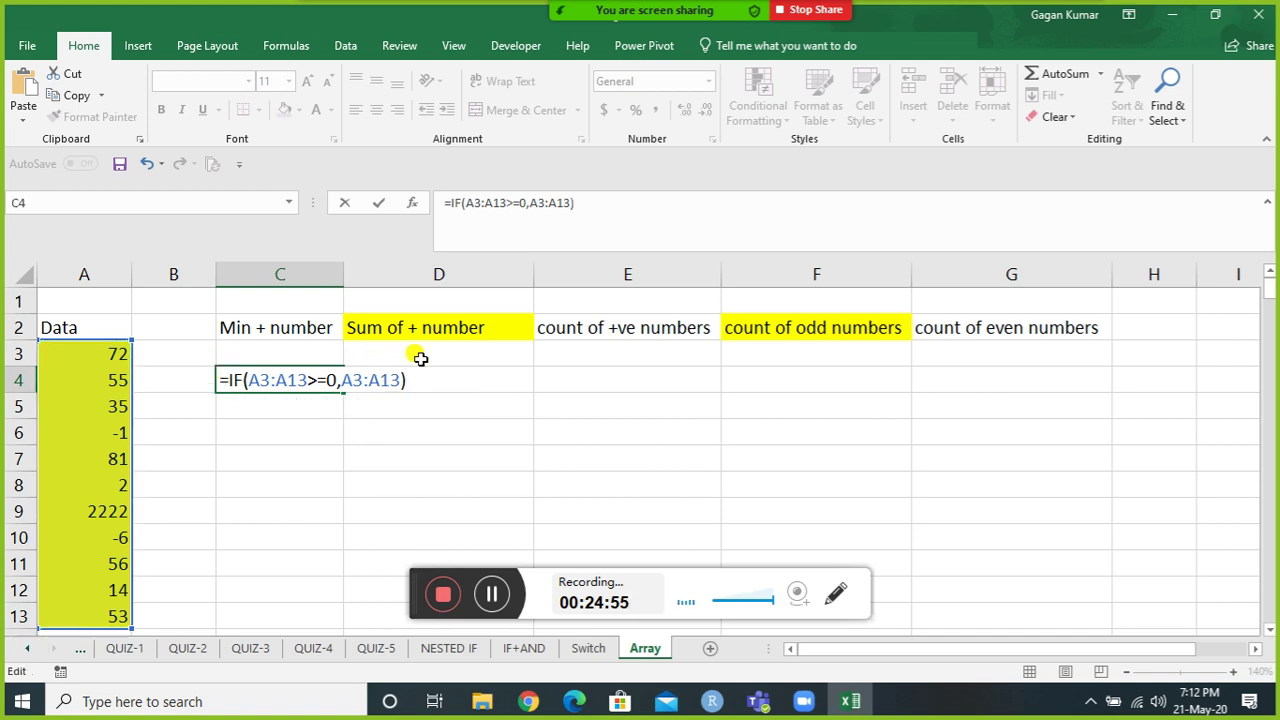
{"action": "type", "text": "min"}
{"action": "key", "text": "Tab"}
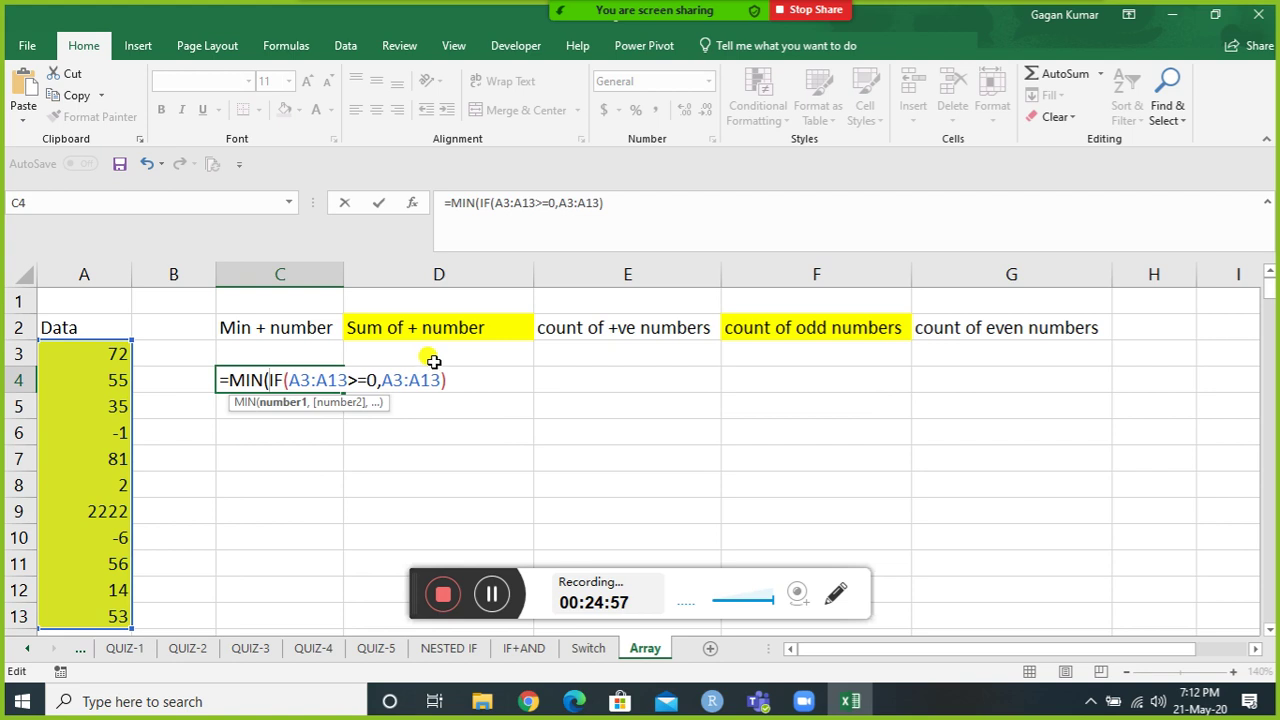
{"action": "type", "text": ")"}
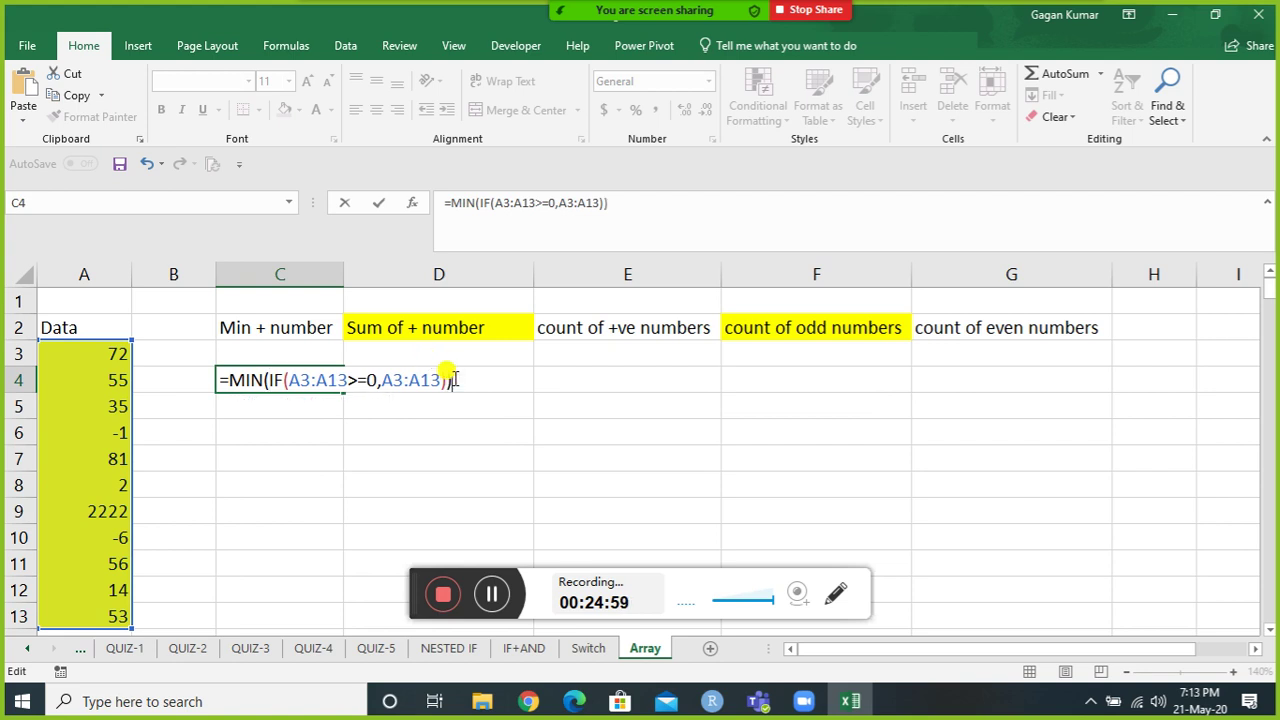
{"action": "key", "text": "ctrl+shift+Return"}
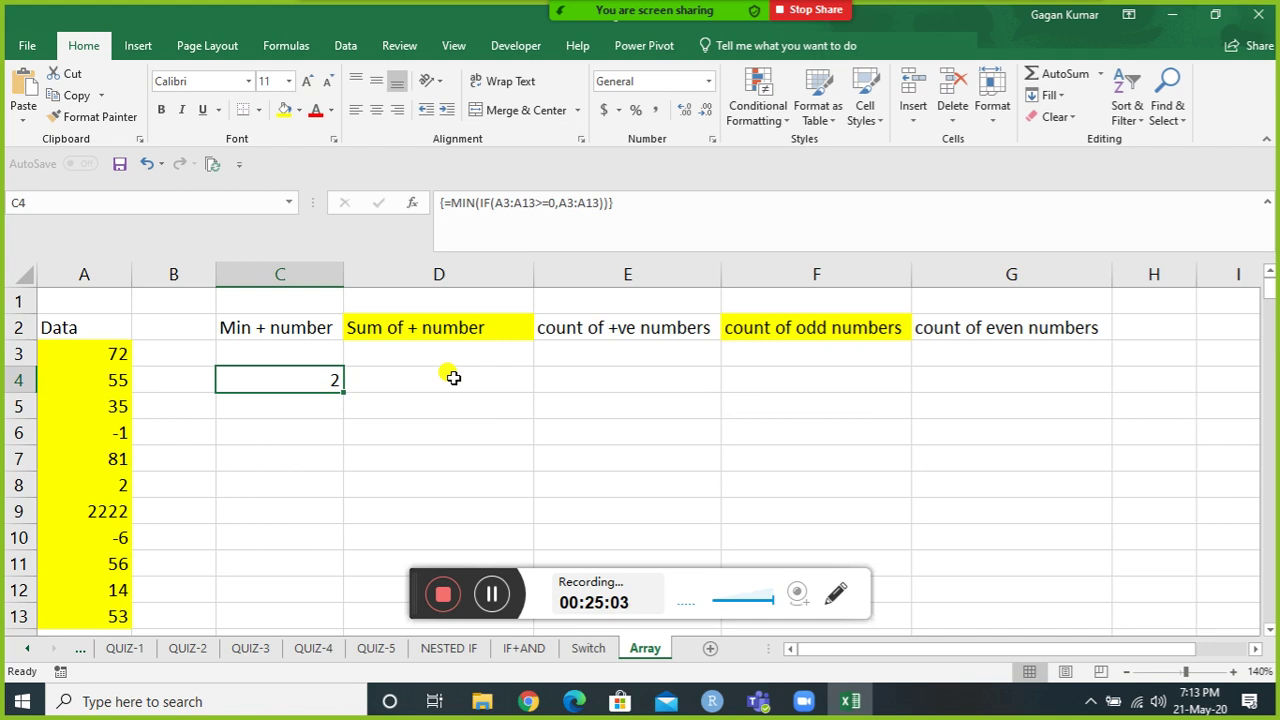
Change the data value in cell A4 to 1 to test the minimum formula.
{"action": "key", "text": "Left"}
{"action": "key", "text": "Left"}
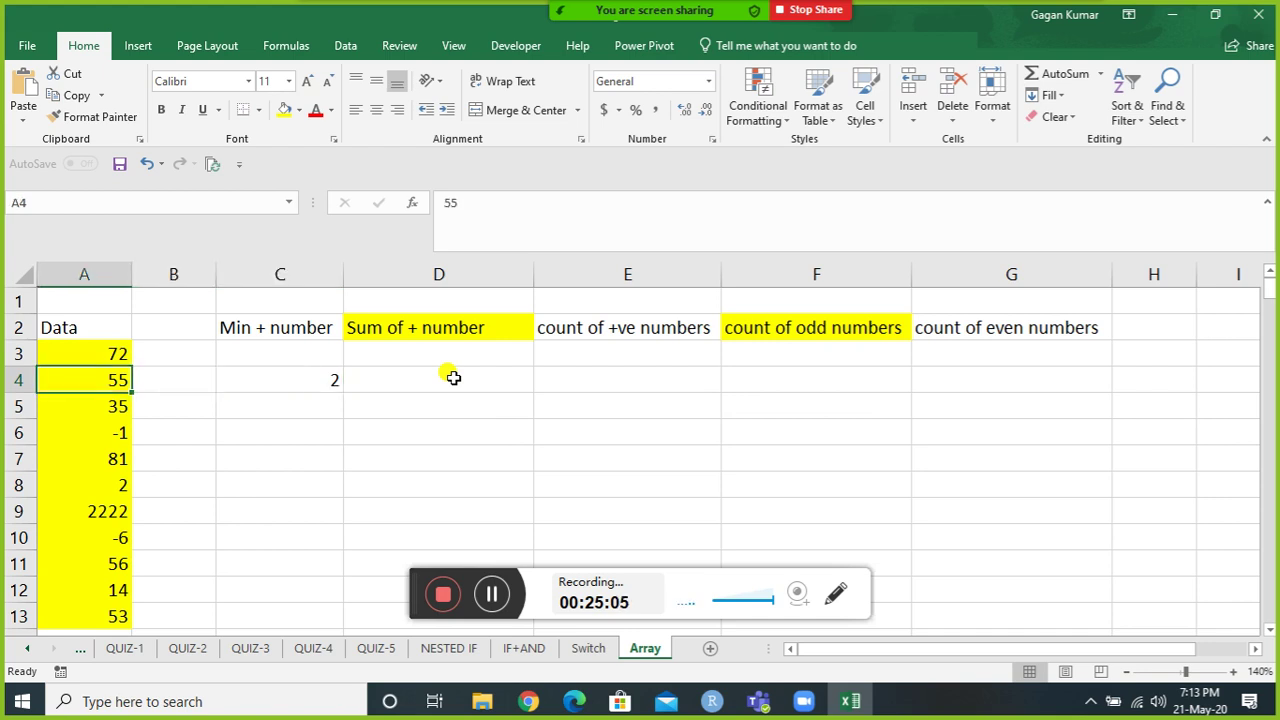
{"action": "type", "text": "1"}
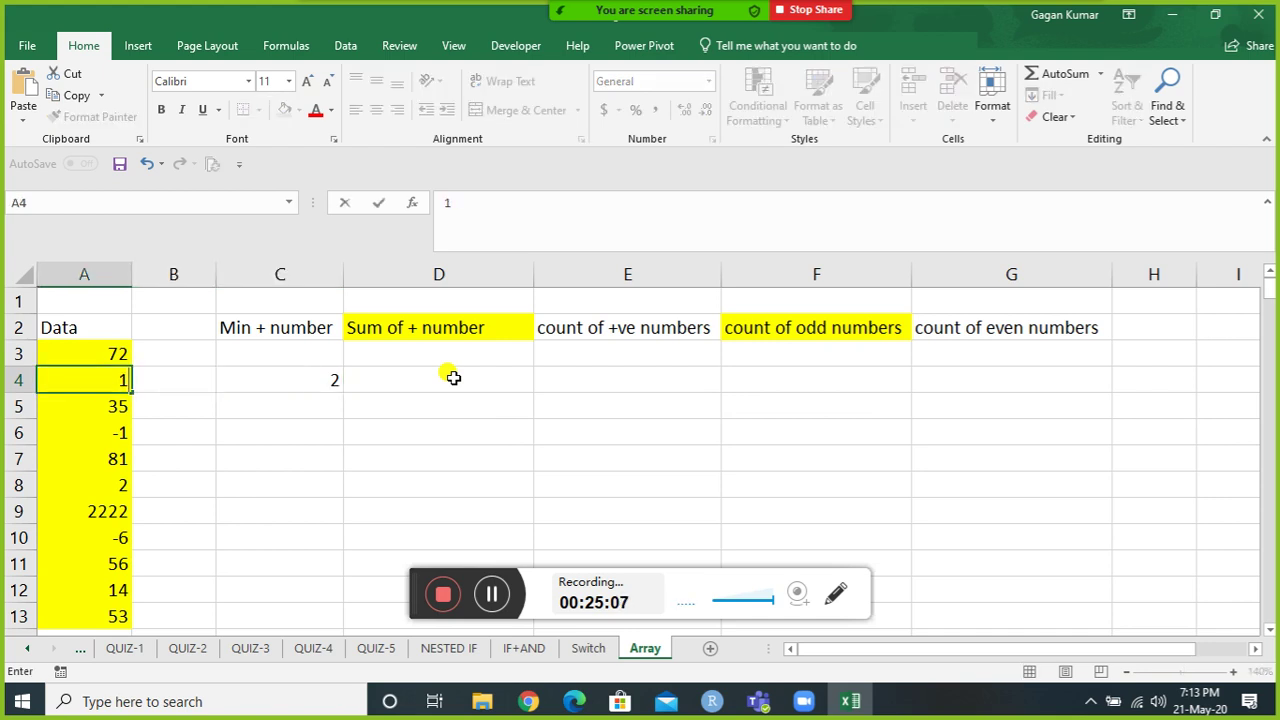
{"action": "key", "text": "Return"}
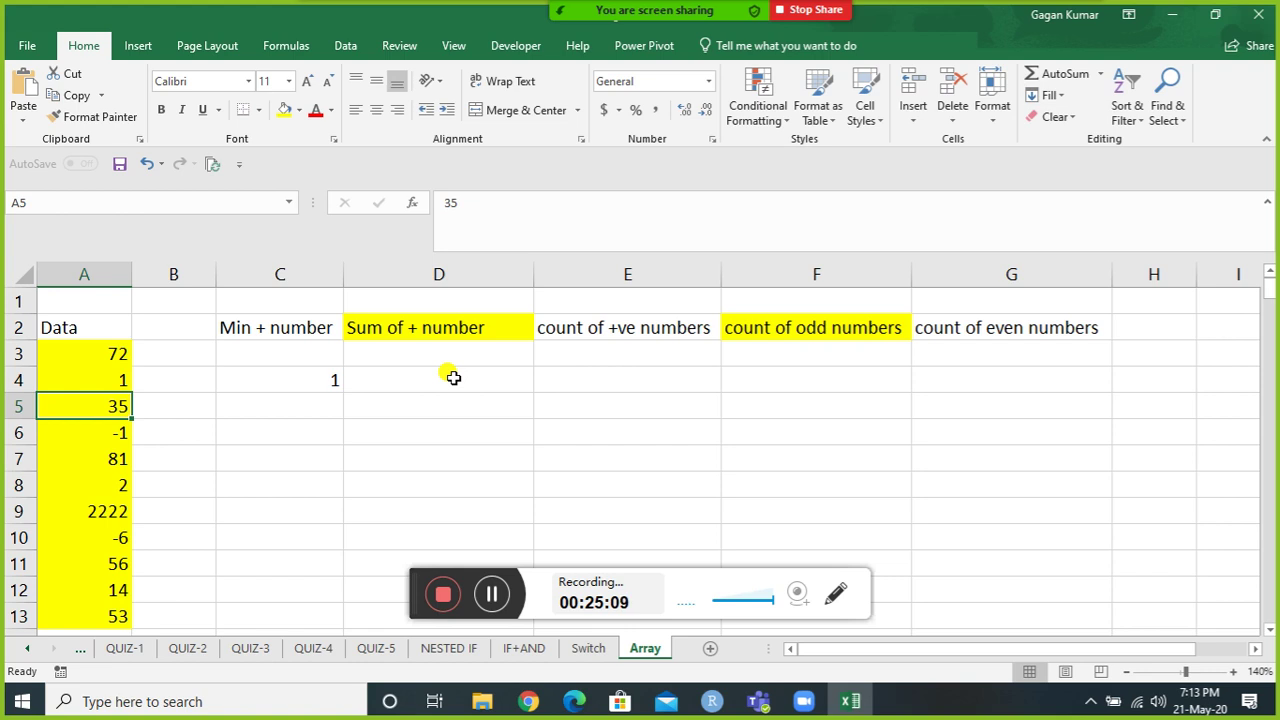
Change the data value in cell A8 to 0 to test the minimum formula with zero.
{"action": "key", "text": "Down"}
{"action": "key", "text": "Down"}
{"action": "key", "text": "Down"}
{"action": "type", "text": "0"}
{"action": "key", "text": "Return"}
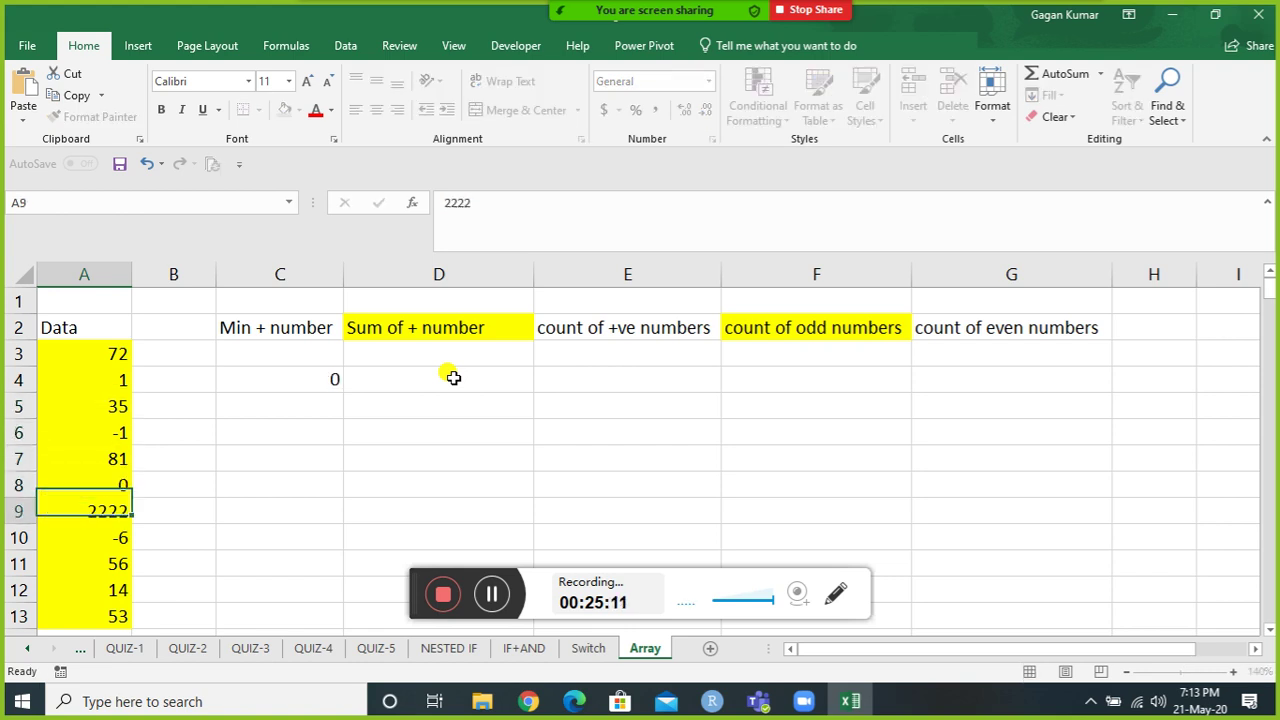
{"action": "key", "text": "Up"}
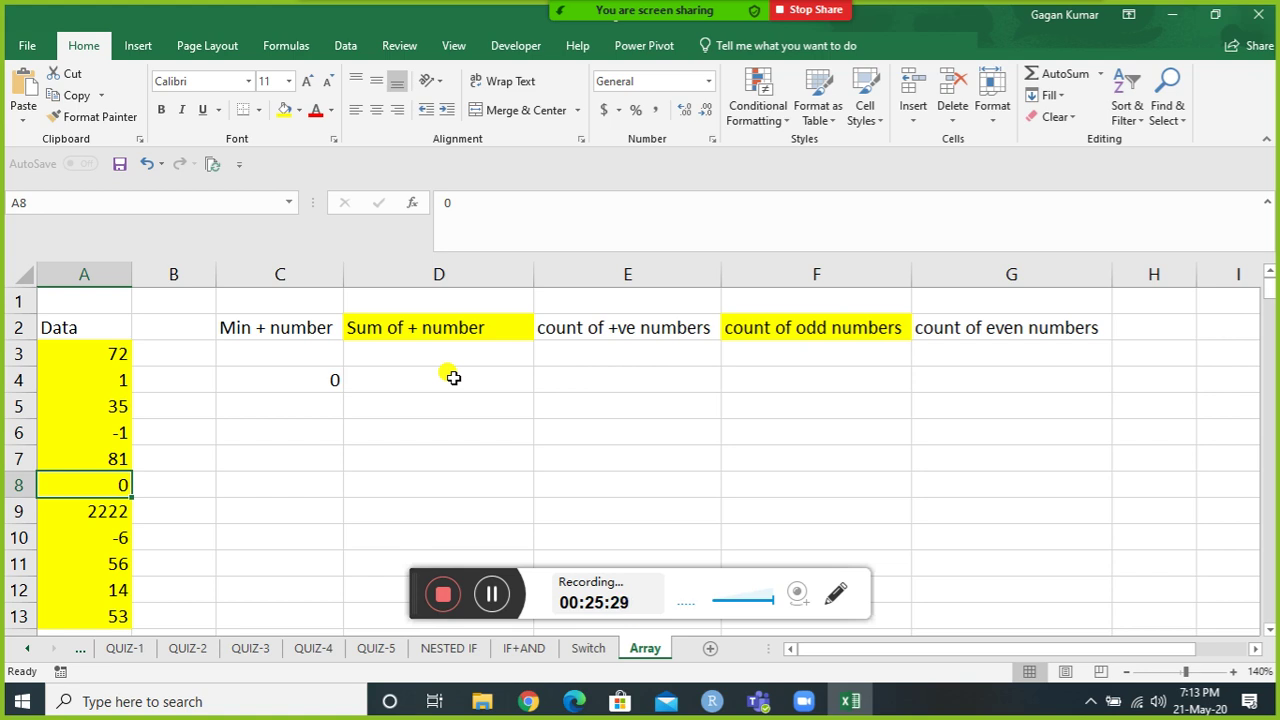
Open the MIN(IF) formula in C4 to review its parts and recommit it as an array formula.
{"action": "left_click", "coordinate": [452, 377]}
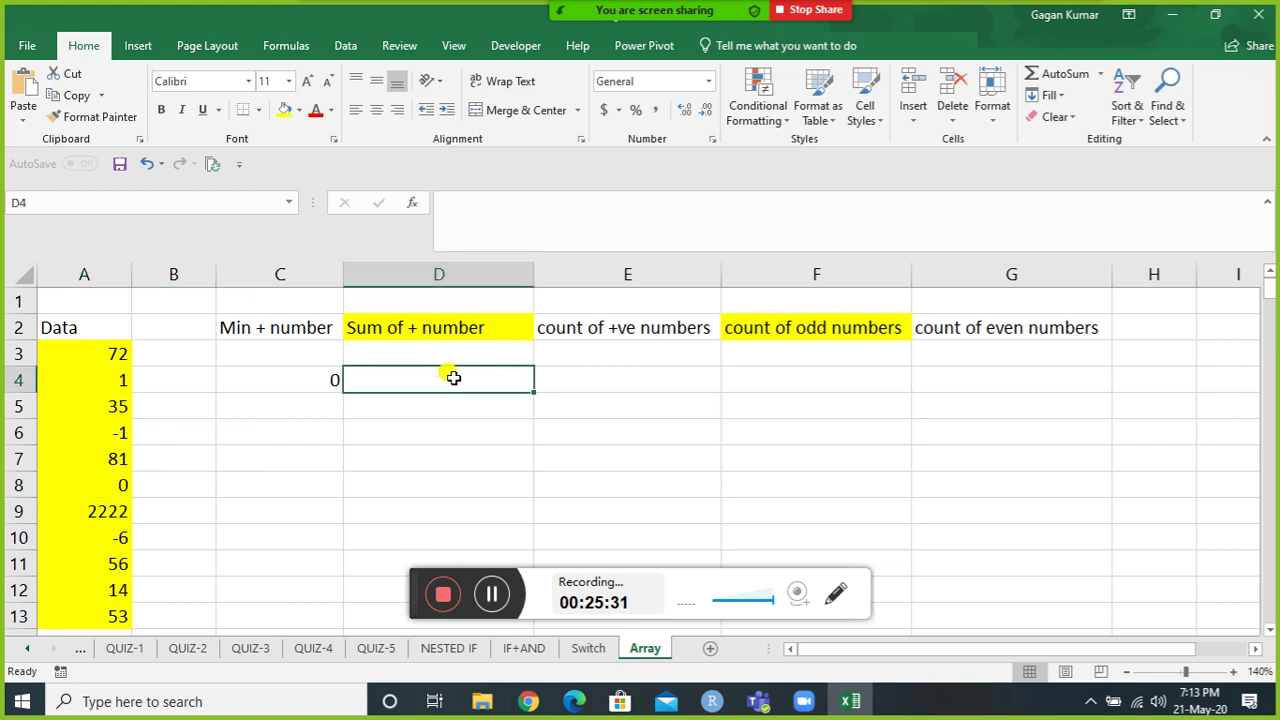
{"action": "left_click", "coordinate": [341, 380]}
{"action": "left_click", "coordinate": [316, 372]}
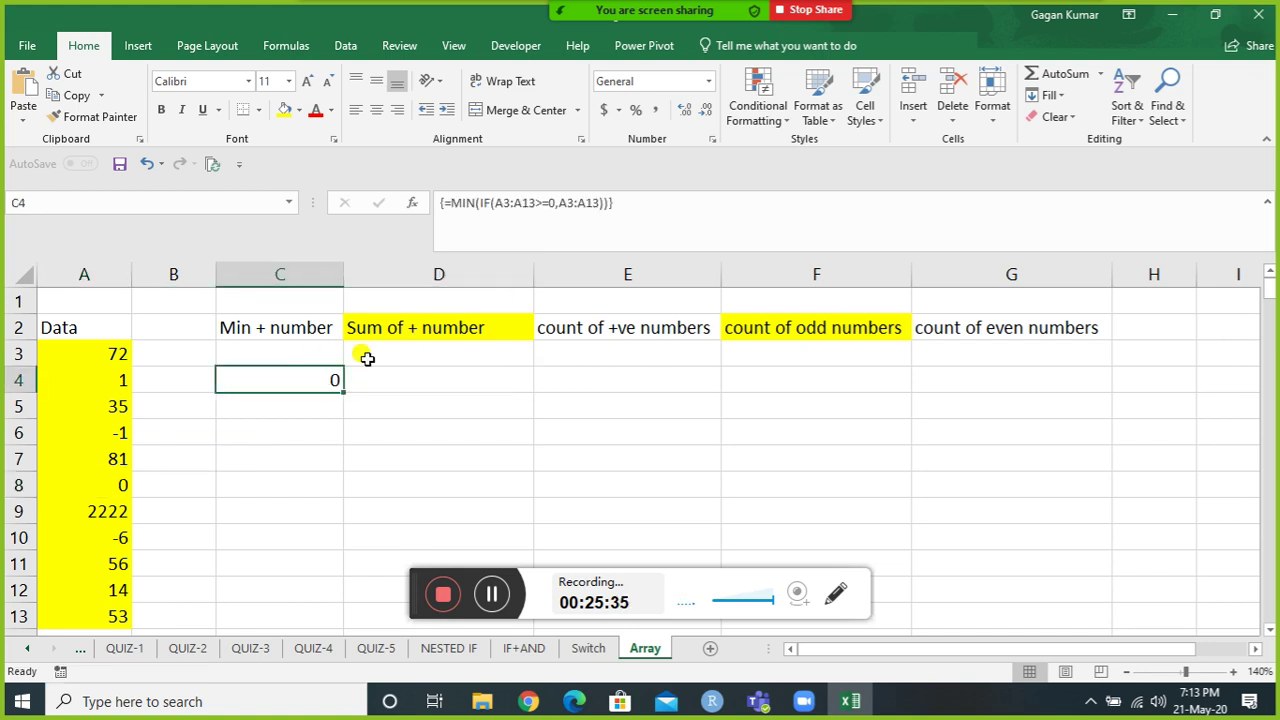
{"action": "key", "text": "F2"}
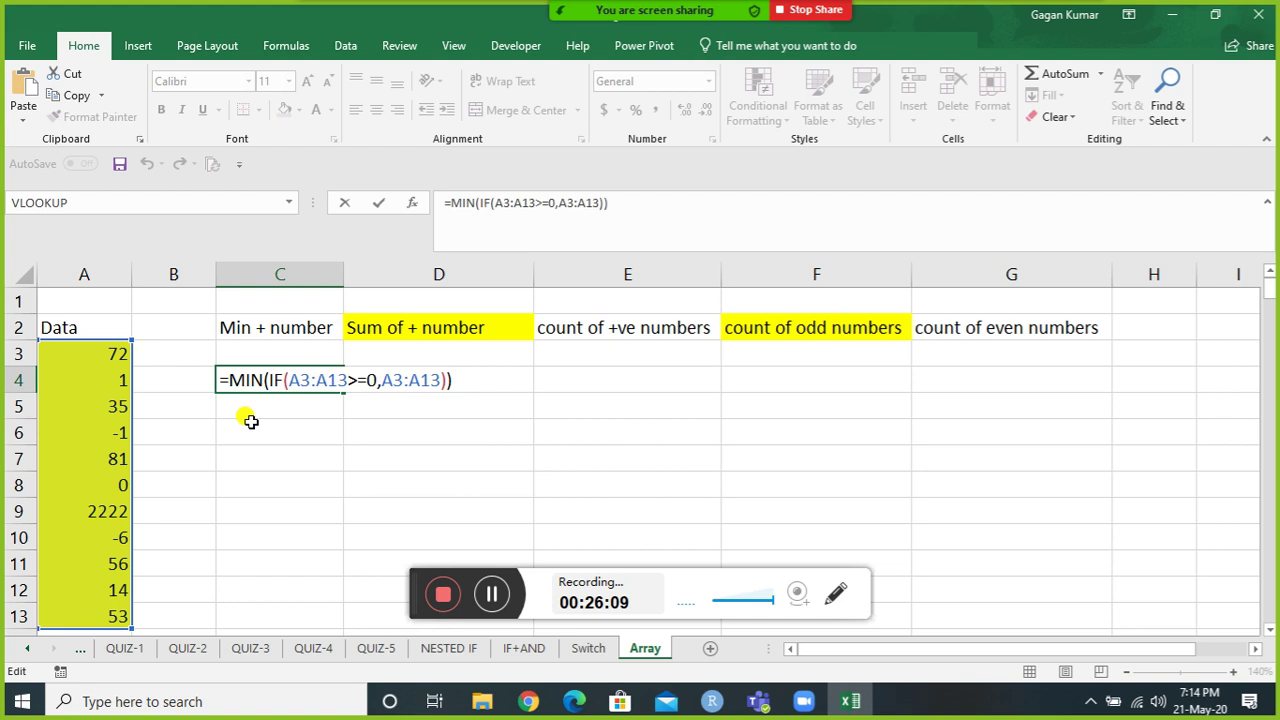
{"action": "key", "text": "ctrl+shift+Return"}
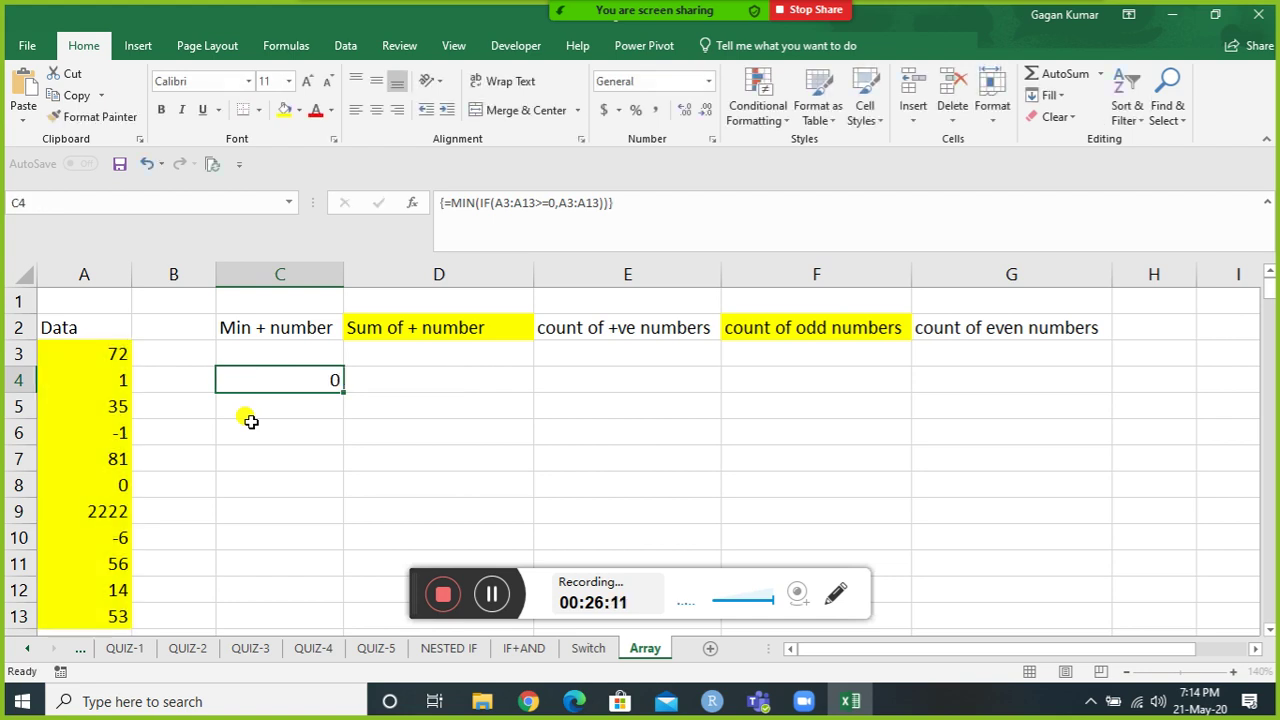
Begin an IF formula in cell D4 under Sum of + number with the logical test A3:A13>=0.
{"action": "key", "text": "Right"}
{"action": "key", "text": "Up"}
{"action": "key", "text": "Up"}
{"action": "key", "text": "Down"}
{"action": "key", "text": "Down"}
{"action": "type", "text": "=IF("}
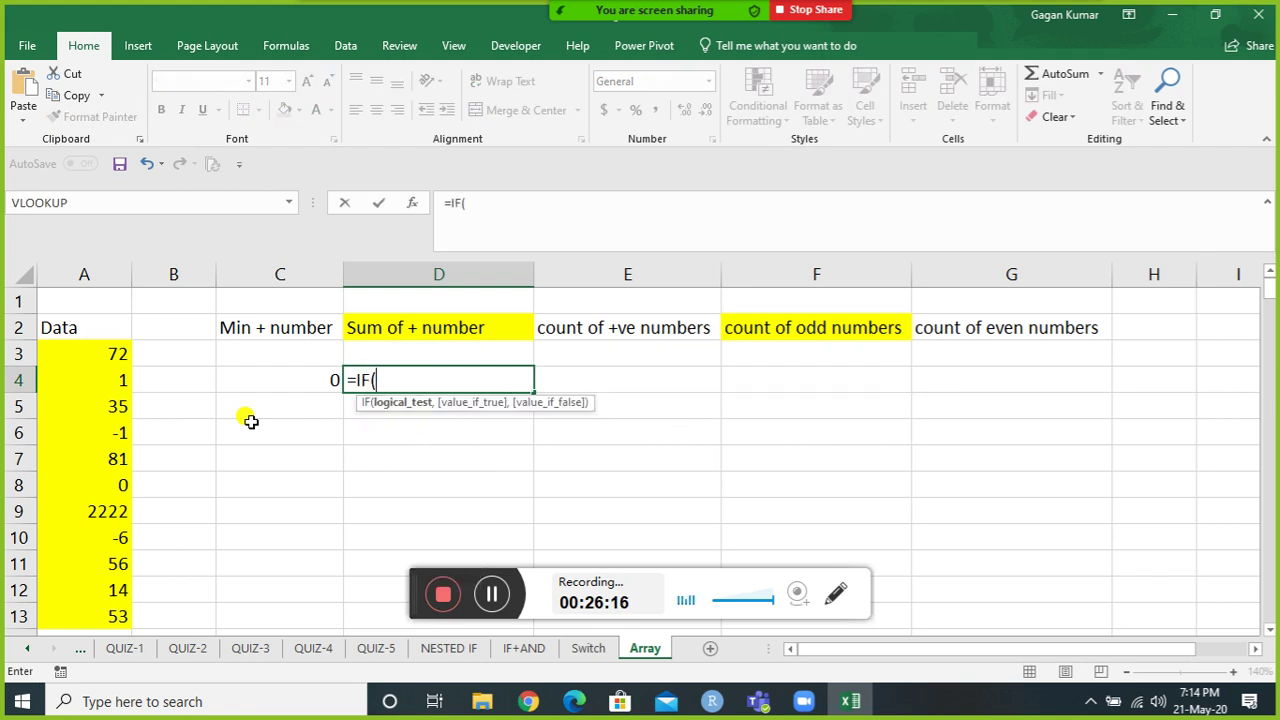
{"action": "key", "text": "Left"}
{"action": "key", "text": "Left"}
{"action": "key", "text": "Left"}
{"action": "key", "text": "ctrl+Down"}
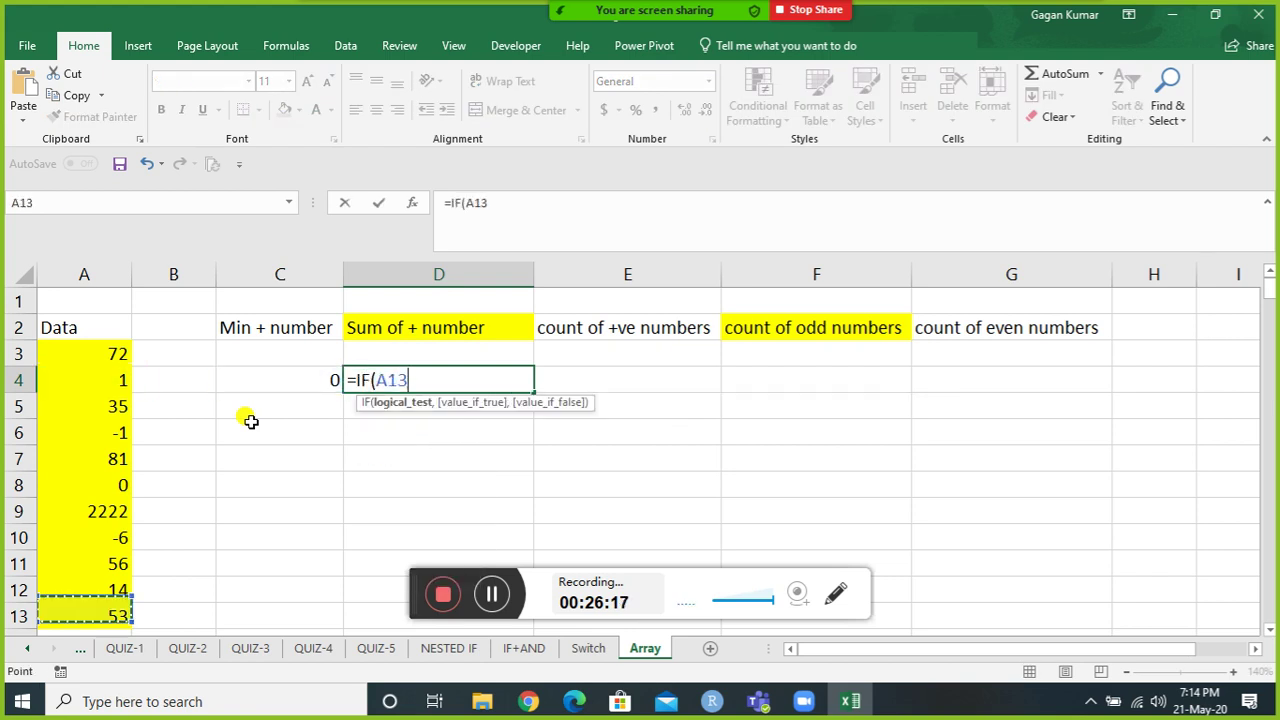
{"action": "key", "text": "ctrl+shift+Up"}
{"action": "key", "text": "shift+Down"}
{"action": "type", "text": ">"}
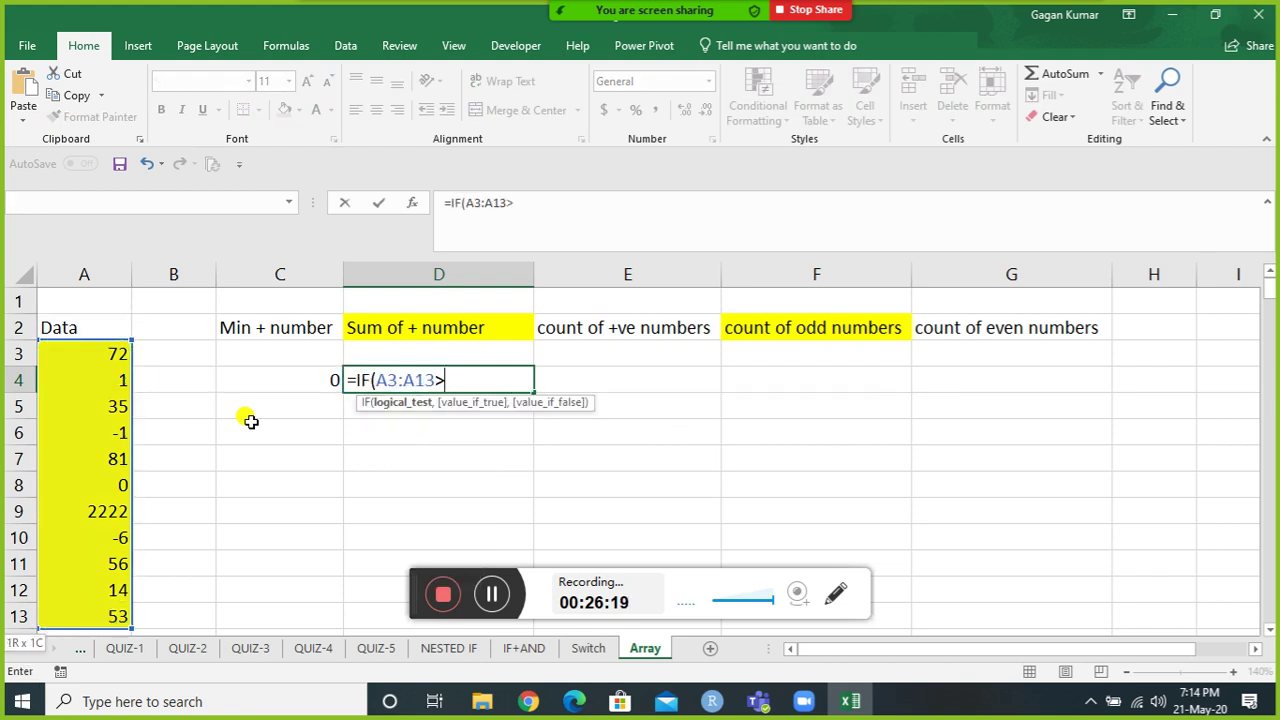
{"action": "type", "text": "=0,"}
Add A3:A13 as the value if true to the IF formula in D4 and close its bracket.
{"action": "key", "text": "Left"}
{"action": "key", "text": "Left"}
{"action": "key", "text": "Left"}
{"action": "key", "text": "ctrl+Down"}
{"action": "key", "text": "ctrl+shift+Up"}
{"action": "key", "text": "shift+Down"}
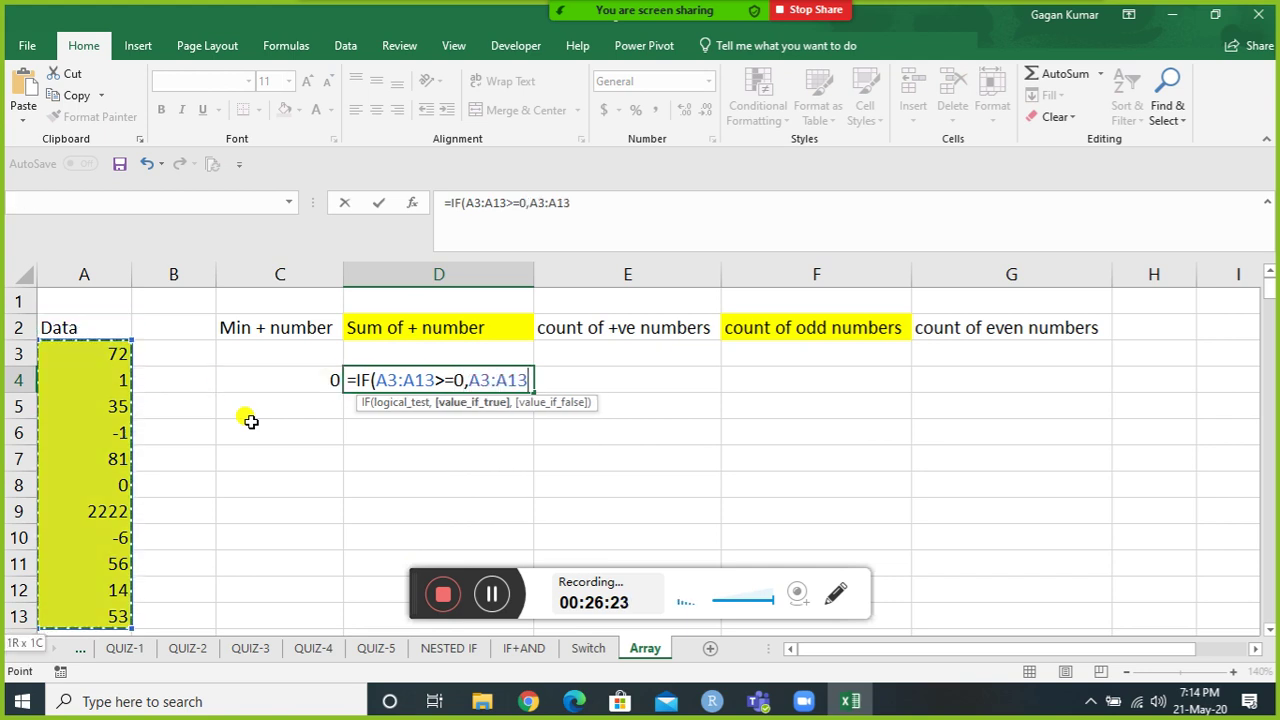
{"action": "type", "text": ")"}
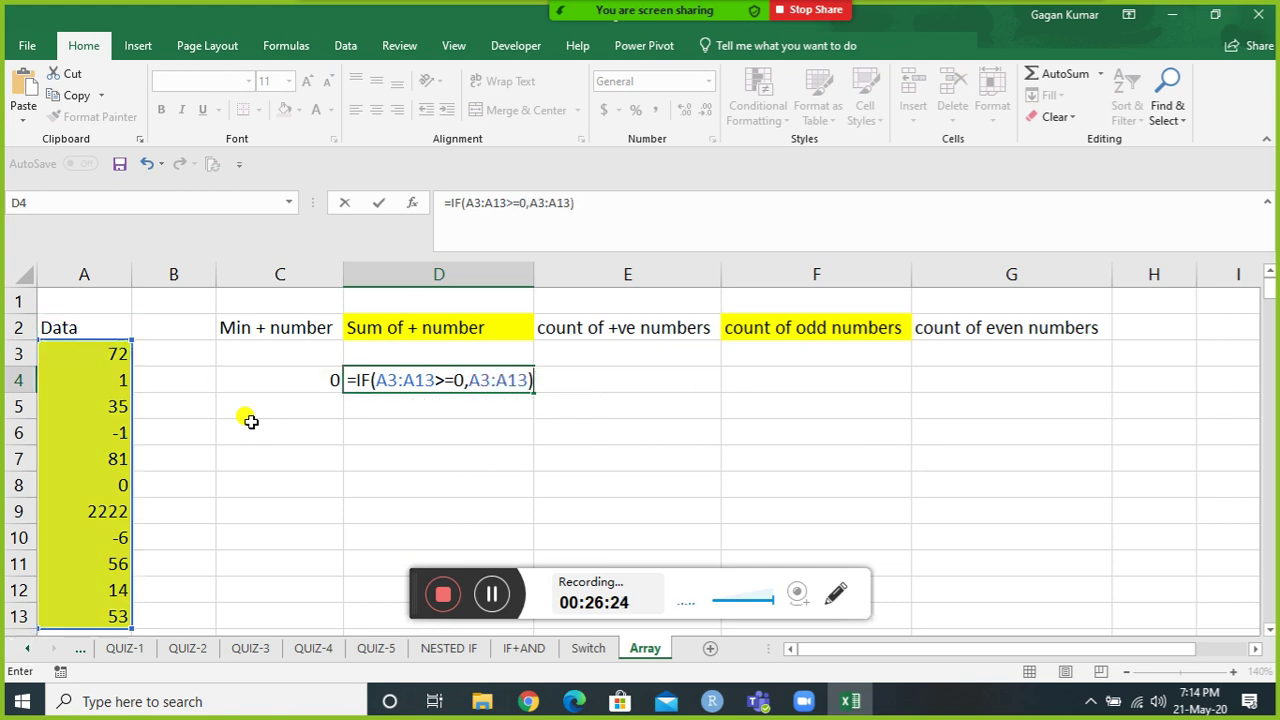
Wrap the IF formula in D4 in SUM and commit =SUM(IF(A3:A13>=0,A3:A13)) as an array formula.
{"action": "left_click", "coordinate": [354, 380]}
{"action": "type", "text": "sum"}
{"action": "key", "text": "Tab"}
{"action": "left_click", "coordinate": [591, 380]}
{"action": "type", "text": ")"}
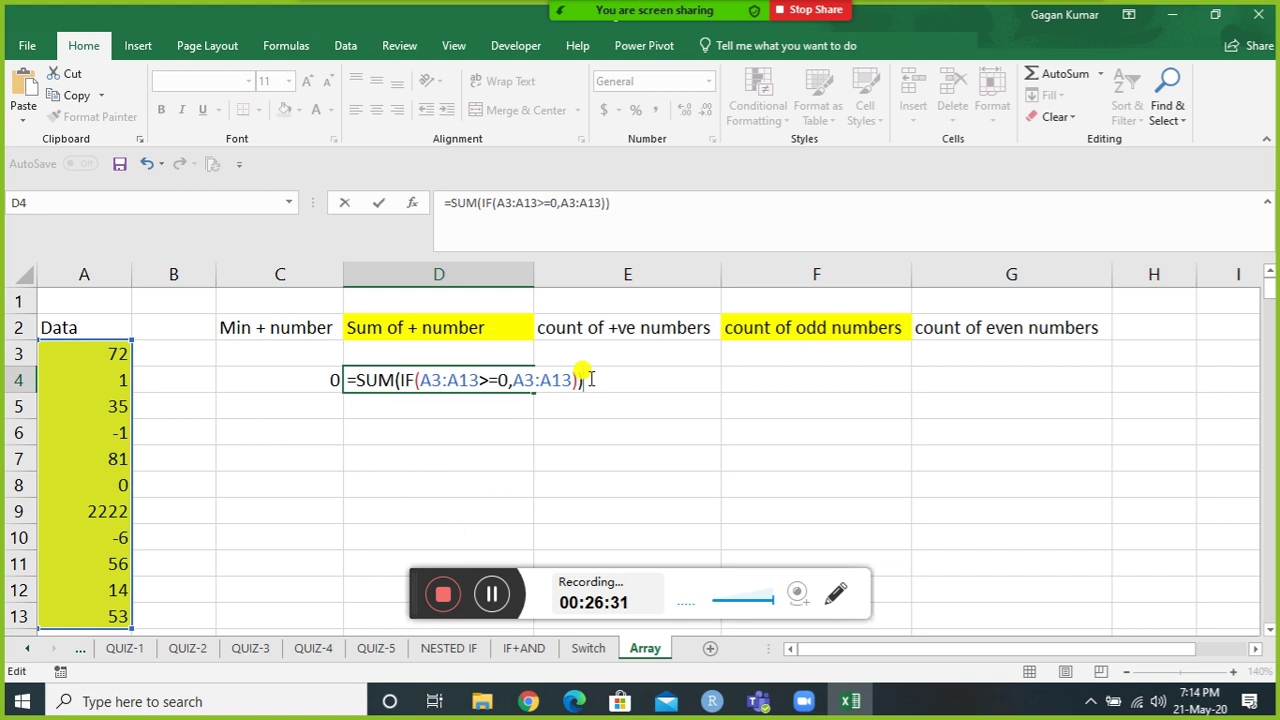
{"action": "key", "text": "ctrl+shift+Return"}
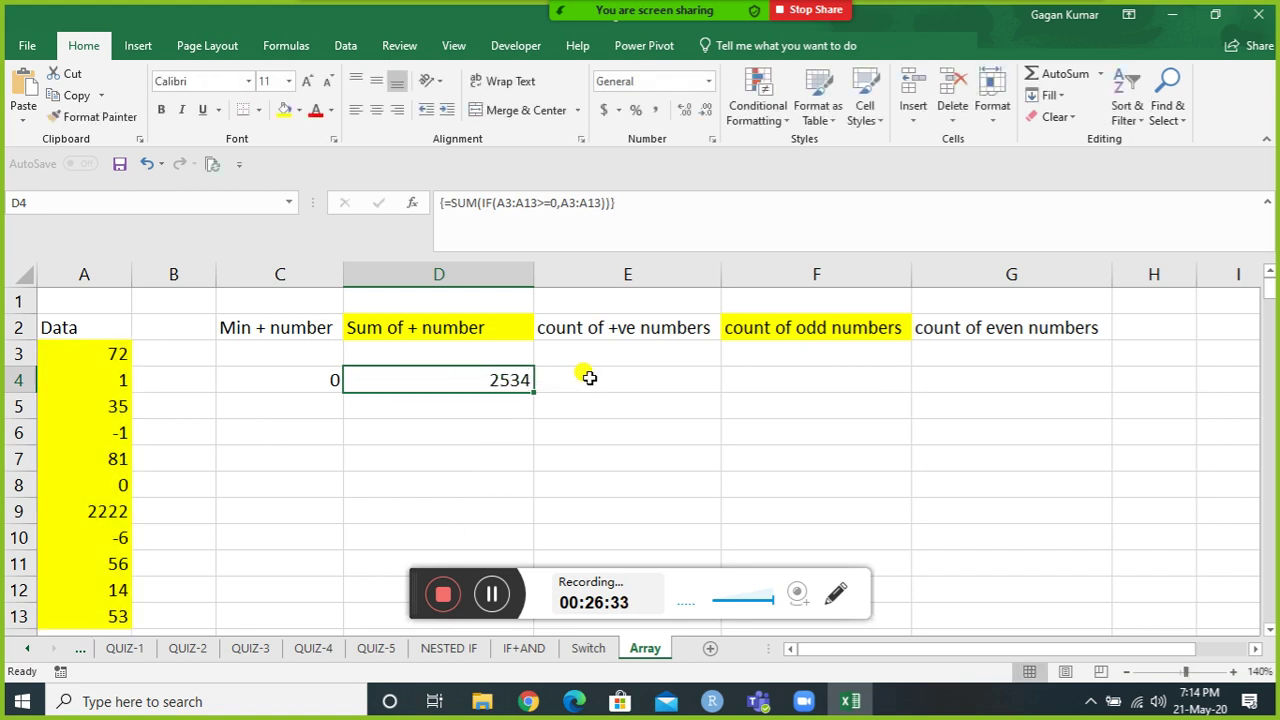
Enter 1 in A3 and fill it down through A13 to test the sum formula.
{"action": "key", "text": "Left"}
{"action": "key", "text": "Left"}
{"action": "key", "text": "Left"}
{"action": "key", "text": "Up"}
{"action": "type", "text": "1"}
{"action": "key", "text": "ctrl+Return"}
{"action": "key", "text": "ctrl+shift+Down"}
{"action": "key", "text": "ctrl+d"}
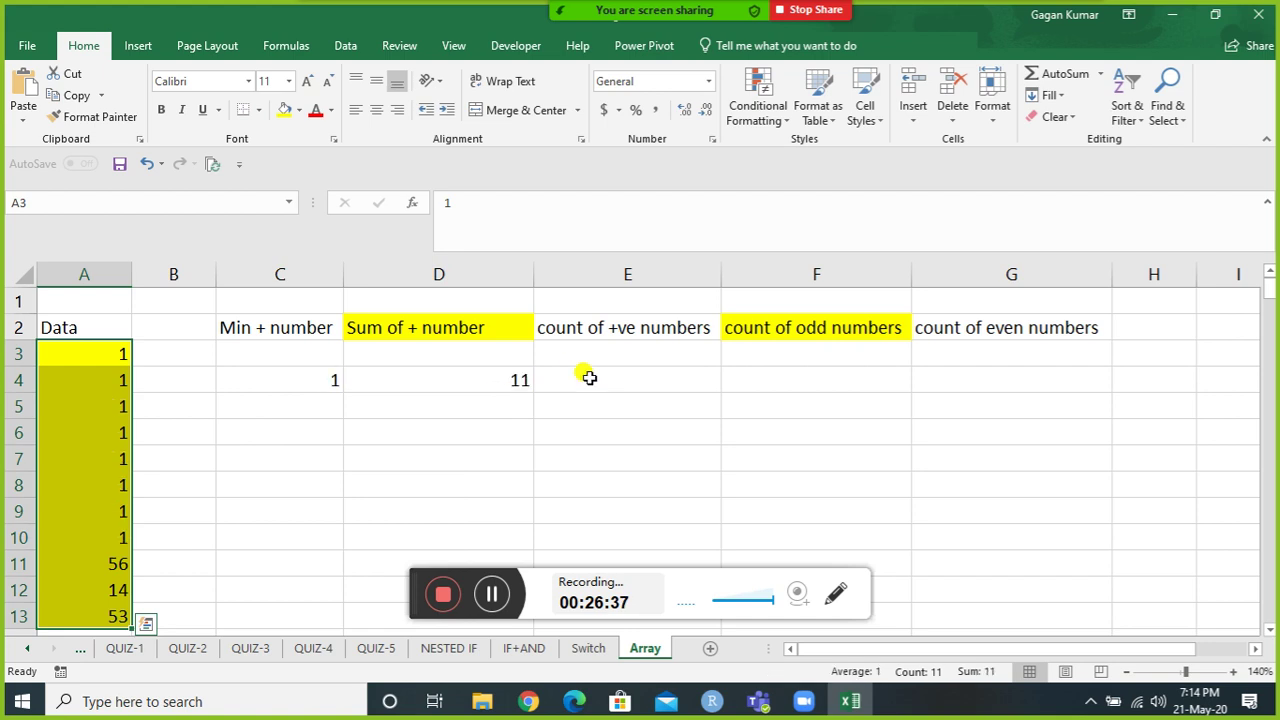
Select the data range A3:A13 to compare its automatic sum with the formula in D4.
{"action": "key", "text": "Down"}
{"action": "key", "text": "shift+Down"}
{"action": "key", "text": "shift+Down"}
{"action": "key", "text": "shift+Down"}
{"action": "key", "text": "Down"}
{"action": "key", "text": "Up"}
{"action": "key", "text": "Up"}
{"action": "key", "text": "ctrl+shift+Down"}
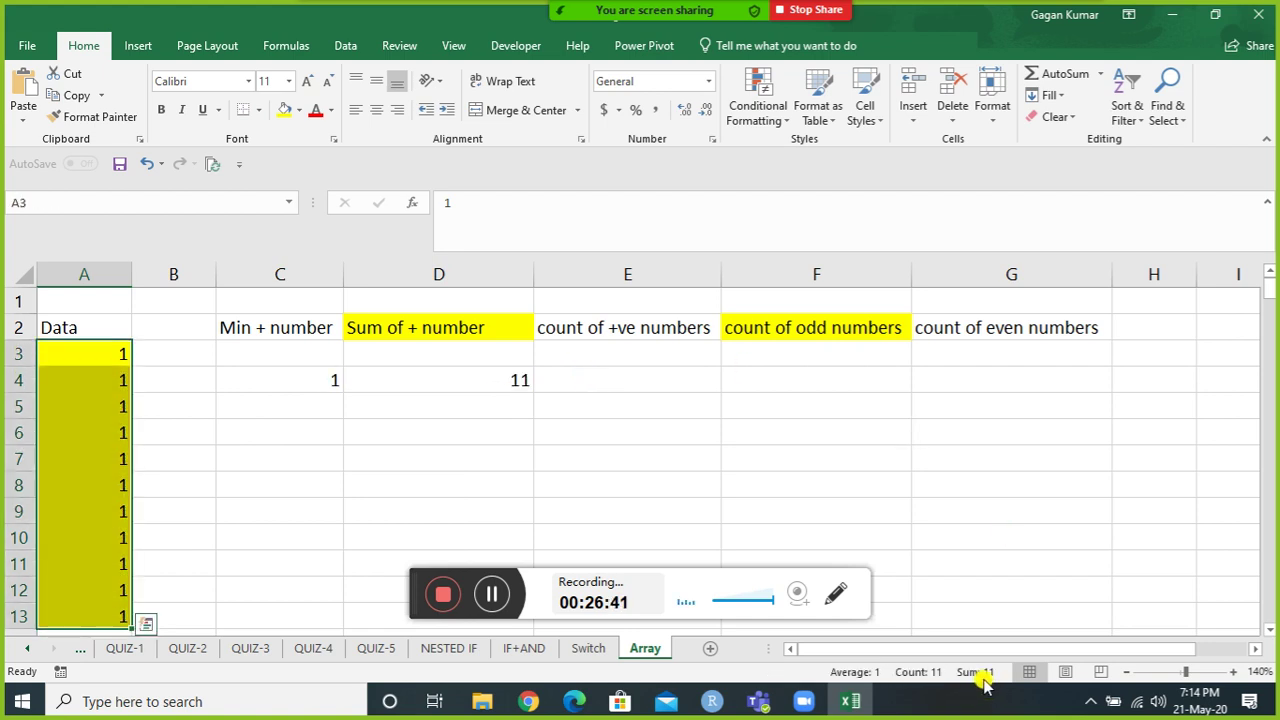
Change A6 to -2 and check the sum formula in D4 against the negative number.
{"action": "left_click", "coordinate": [78, 440]}
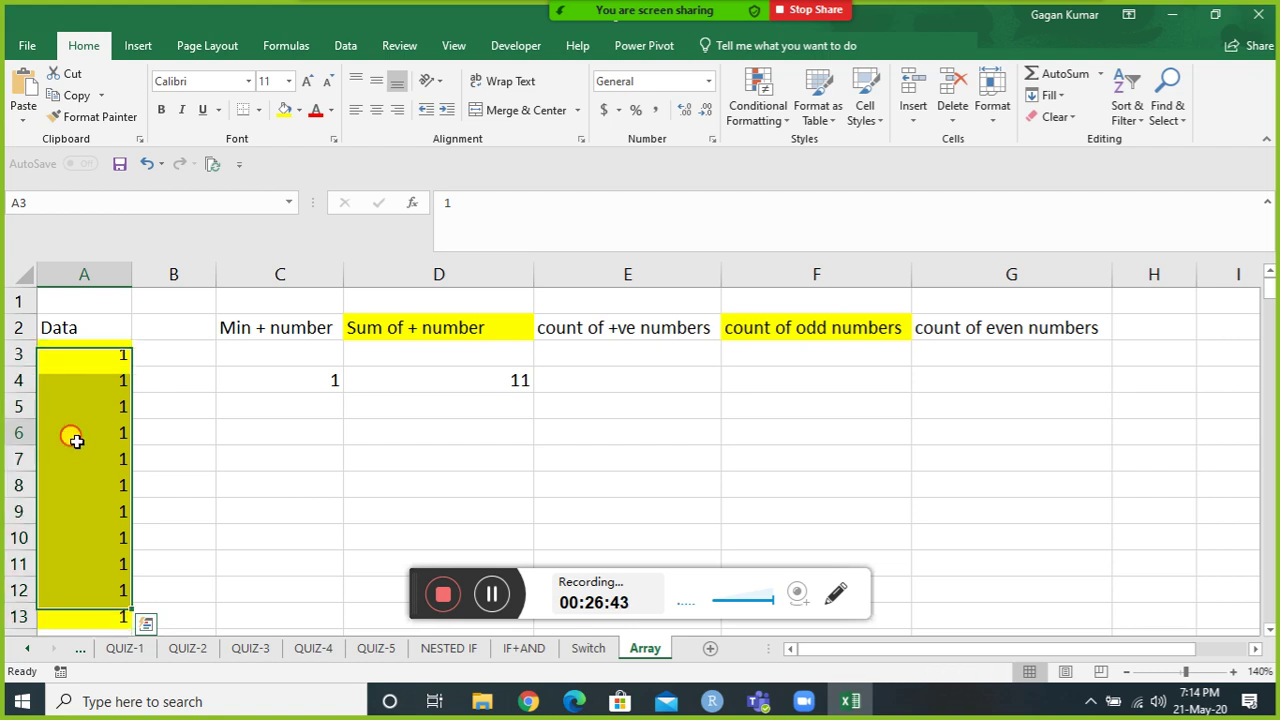
{"action": "type", "text": "-2"}
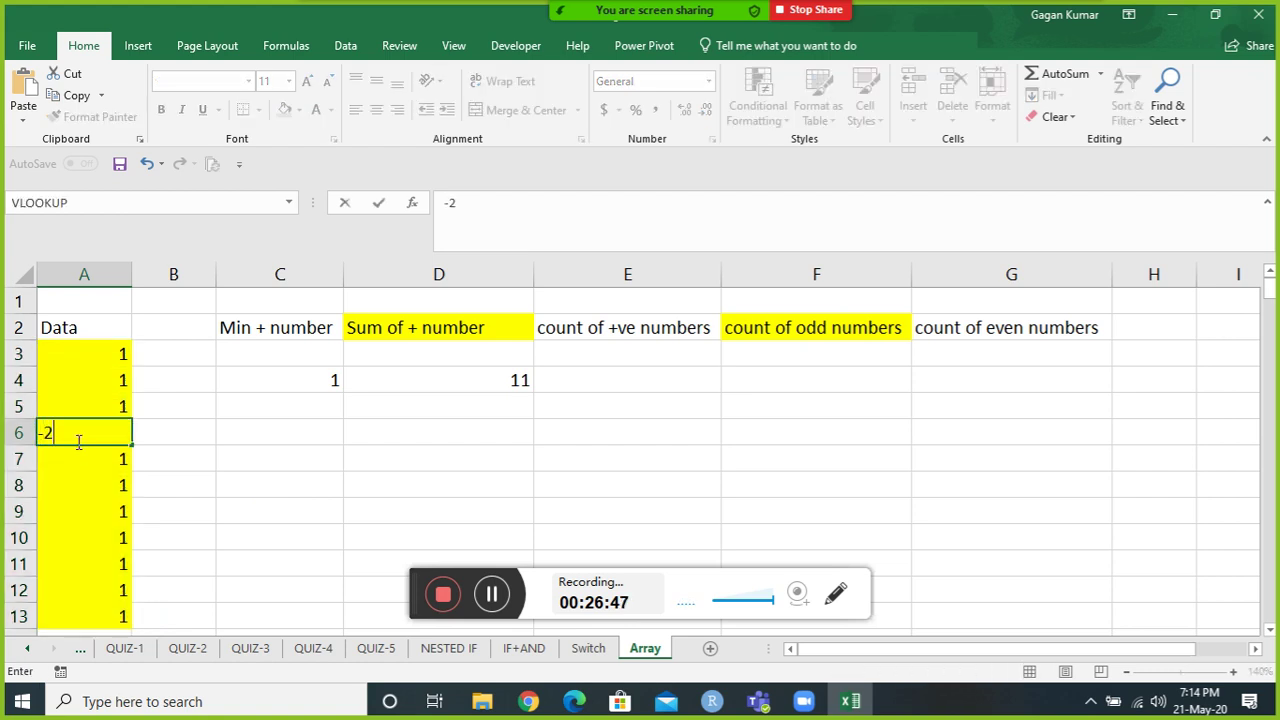
{"action": "key", "text": "Return"}
{"action": "left_click", "coordinate": [77, 442]}
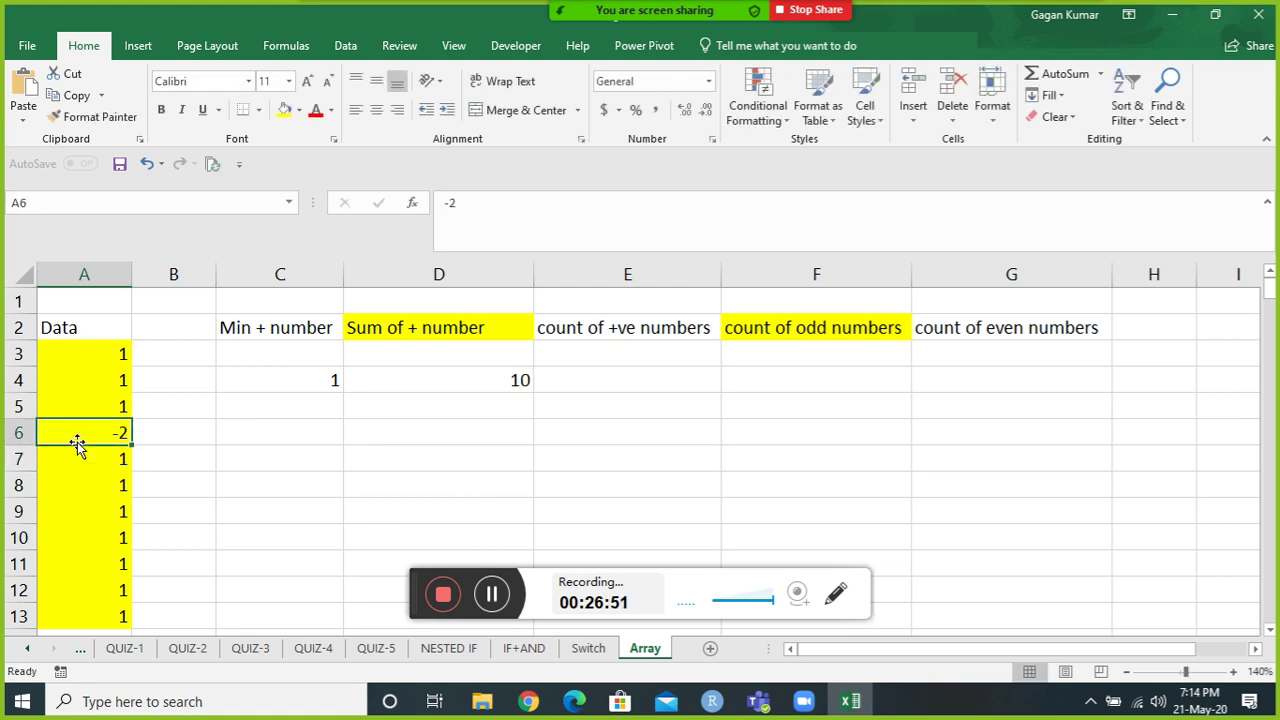
{"action": "key", "text": "Up"}
{"action": "key", "text": "Right"}
{"action": "key", "text": "Right"}
{"action": "key", "text": "Right"}
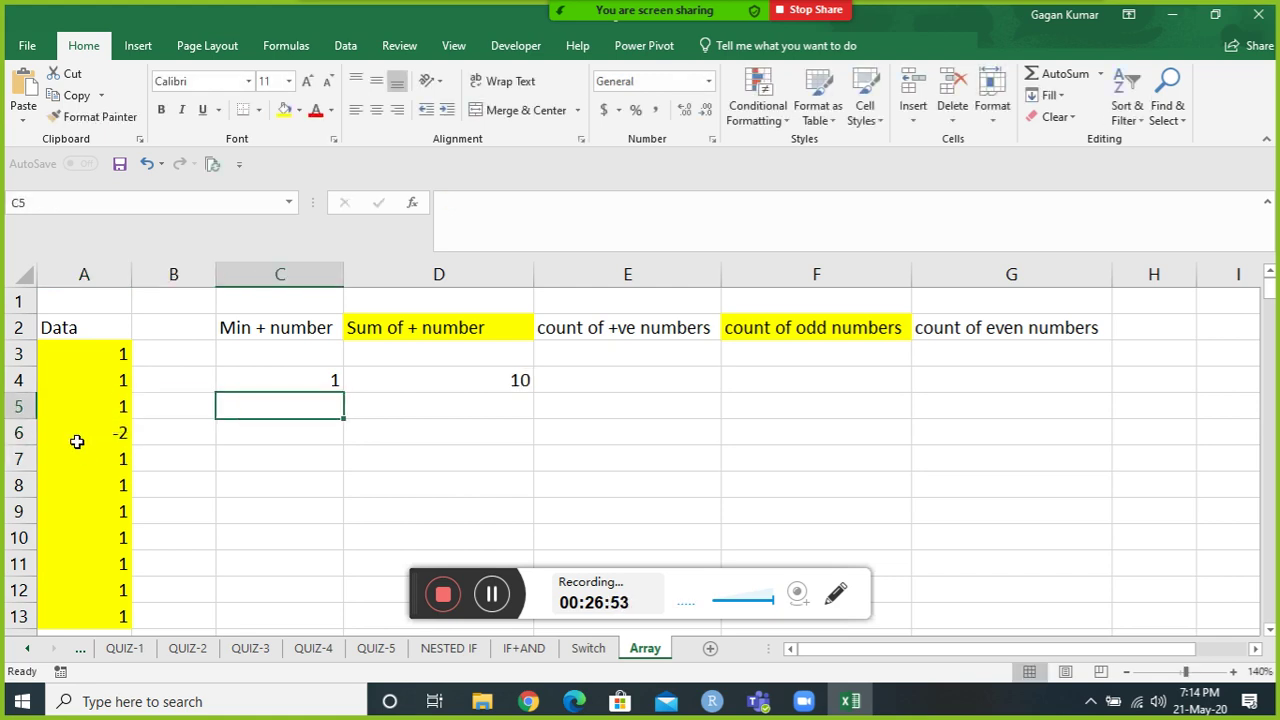
{"action": "key", "text": "Up"}
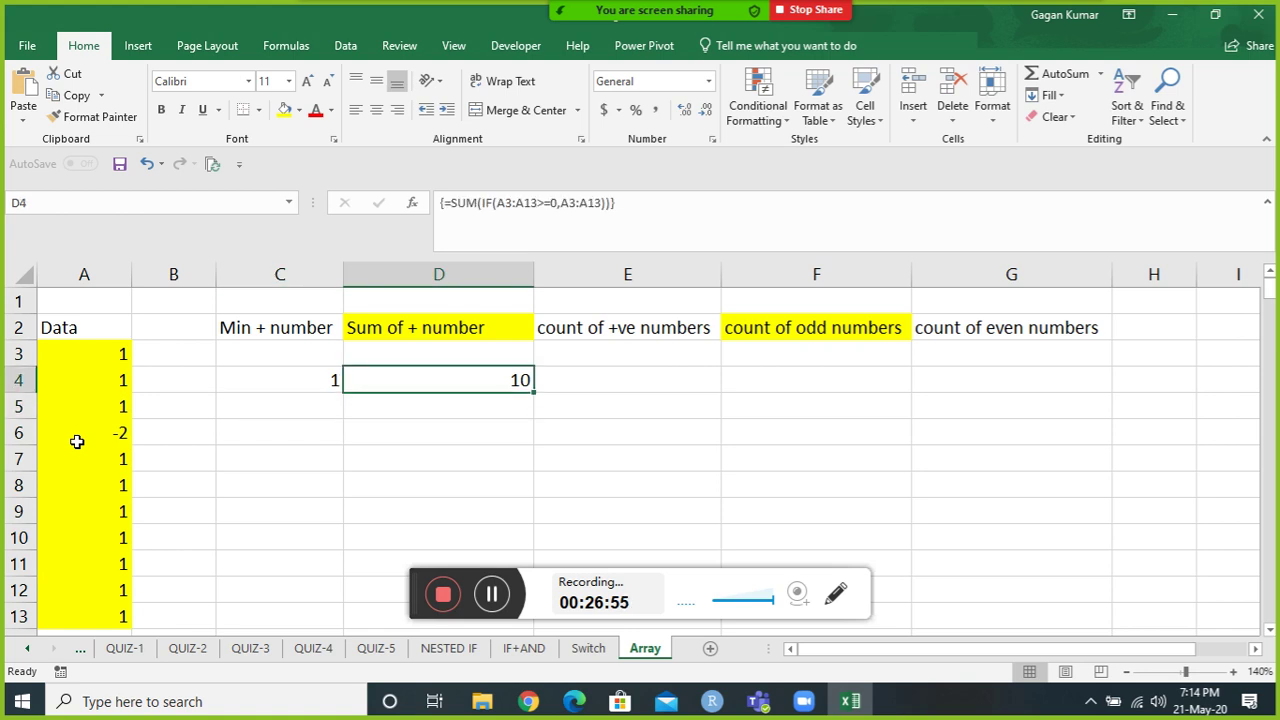
Enter =RANDBETWEEN(10,100) in A3 and fill it down through A13.
{"action": "key", "text": "Left"}
{"action": "key", "text": "Left"}
{"action": "key", "text": "Left"}
{"action": "key", "text": "Up"}
{"action": "type", "text": "=ra"}
{"action": "key", "text": "Down"}
{"action": "key", "text": "Down"}
{"action": "key", "text": "Tab"}
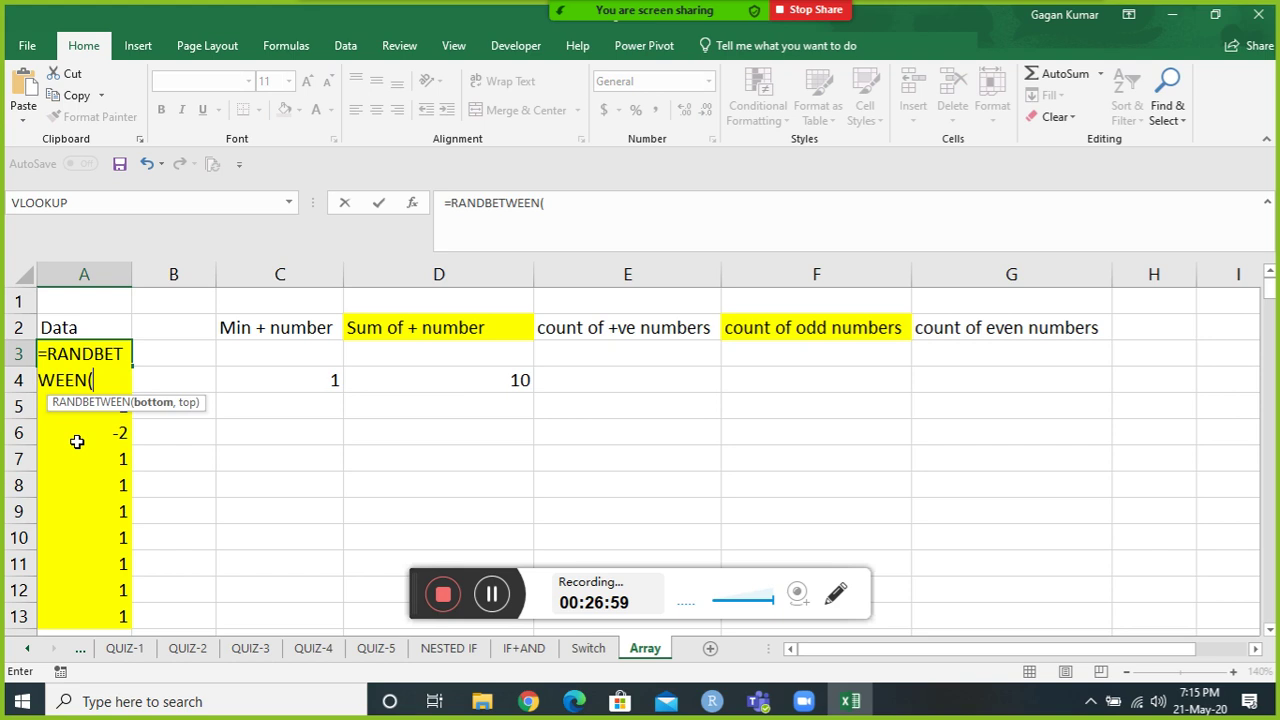
{"action": "type", "text": "10,100)"}
{"action": "key", "text": "Return"}
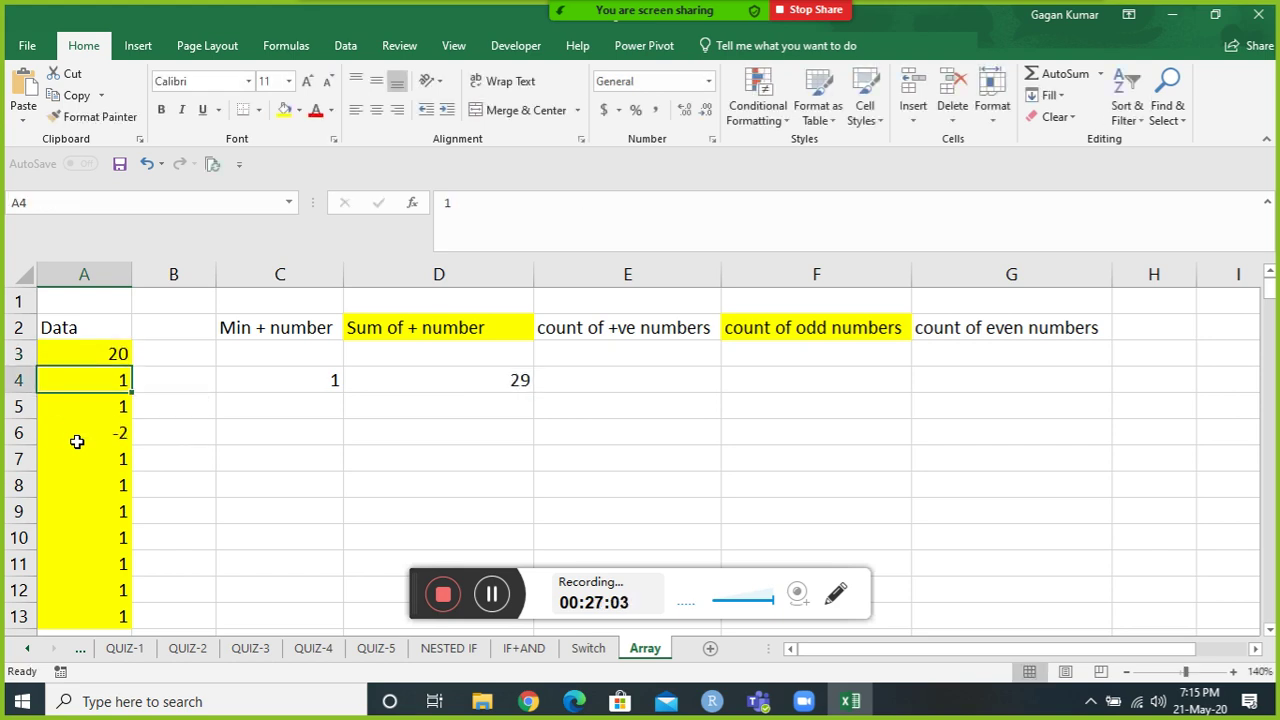
{"action": "key", "text": "Up"}
{"action": "key", "text": "ctrl+shift+Down"}
{"action": "key", "text": "ctrl+d"}
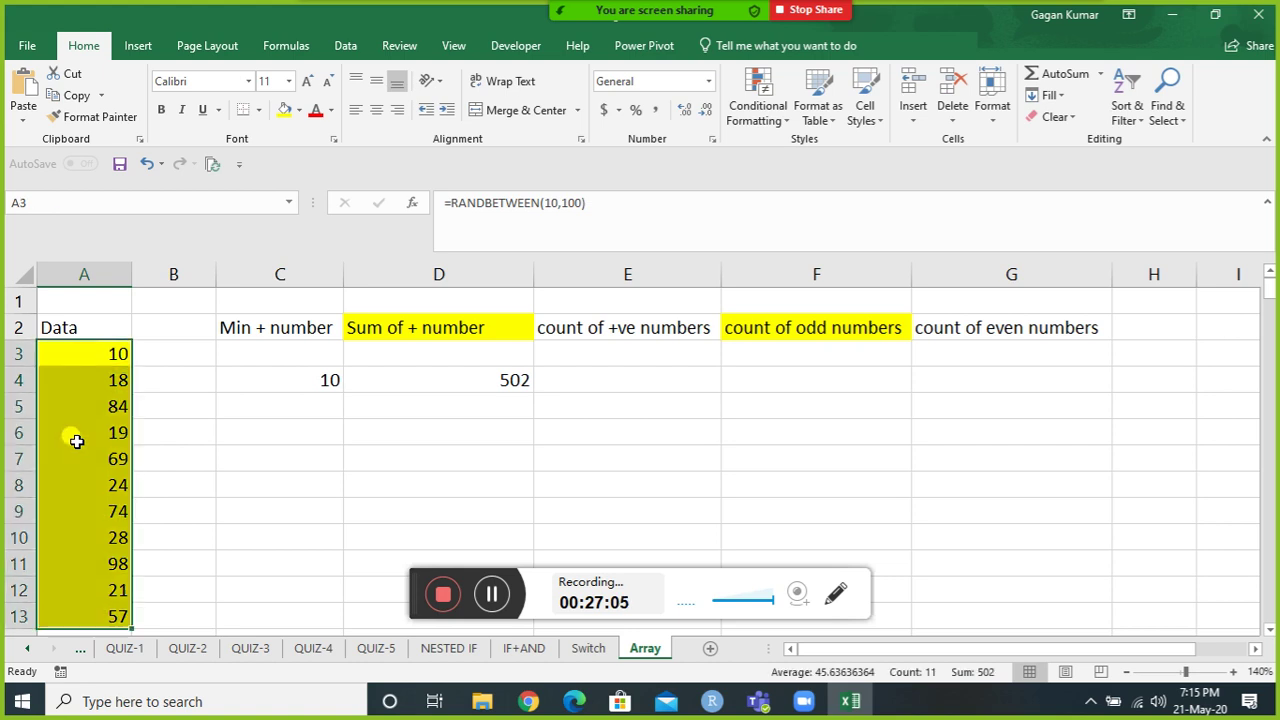
Copy the random-number formulas in A3:A13 and paste them over themselves as values only.
{"action": "key", "text": "ctrl+c"}
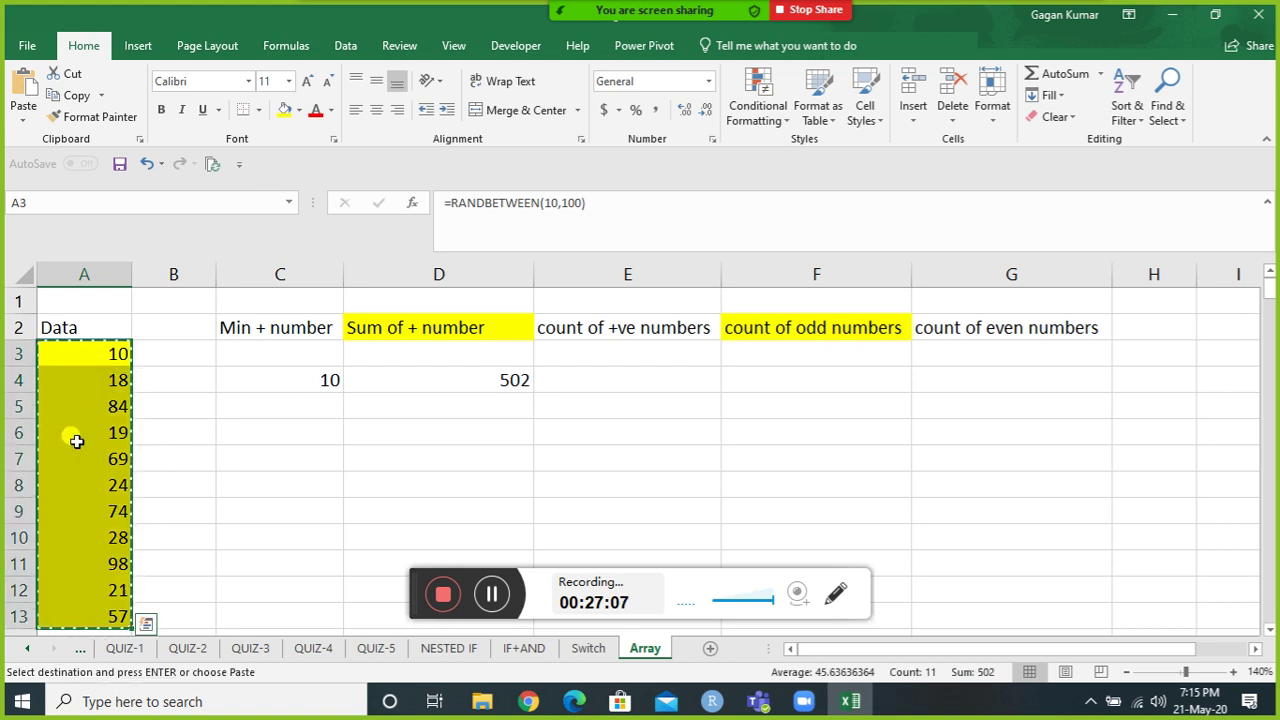
{"action": "right_click", "coordinate": [77, 442]}
{"action": "key", "text": "s"}
{"action": "key", "text": "v"}
{"action": "key", "text": "Return"}
Change the data values to -9 in A5 and -4 in A8.
{"action": "key", "text": "Down"}
{"action": "key", "text": "Down"}
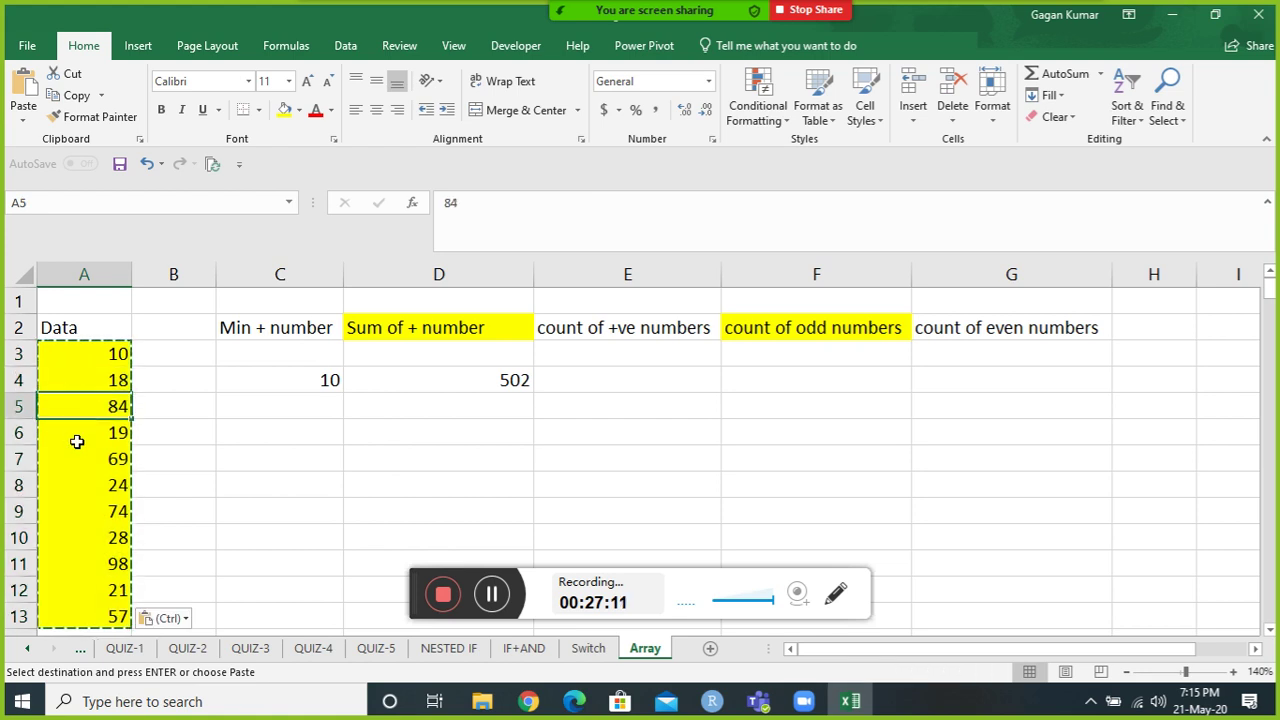
{"action": "type", "text": "-9"}
{"action": "key", "text": "Down"}
{"action": "key", "text": "Down"}
{"action": "key", "text": "Down"}
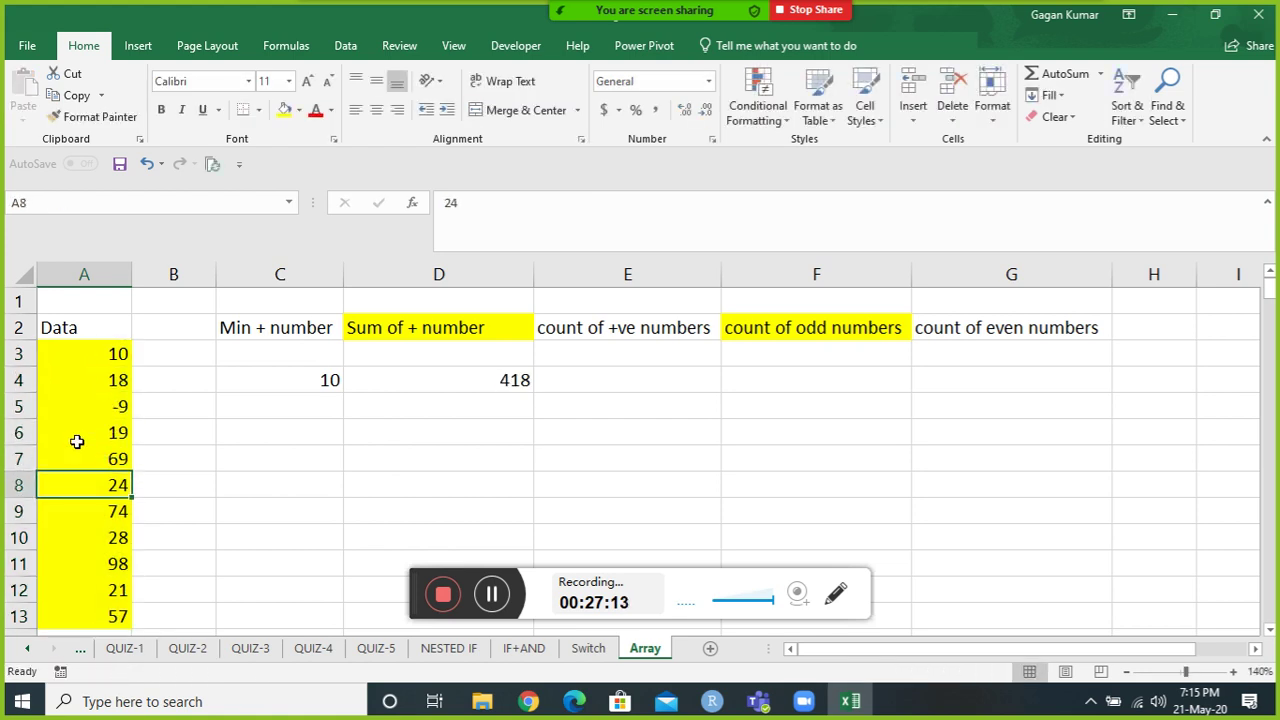
{"action": "type", "text": "-4"}
{"action": "key", "text": "Down"}
Begin an IF formula in E4 under count of +ve numbers with the logical test A3:A13>=0.
{"action": "key", "text": "Up"}
{"action": "key", "text": "Right"}
{"action": "key", "text": "Right"}
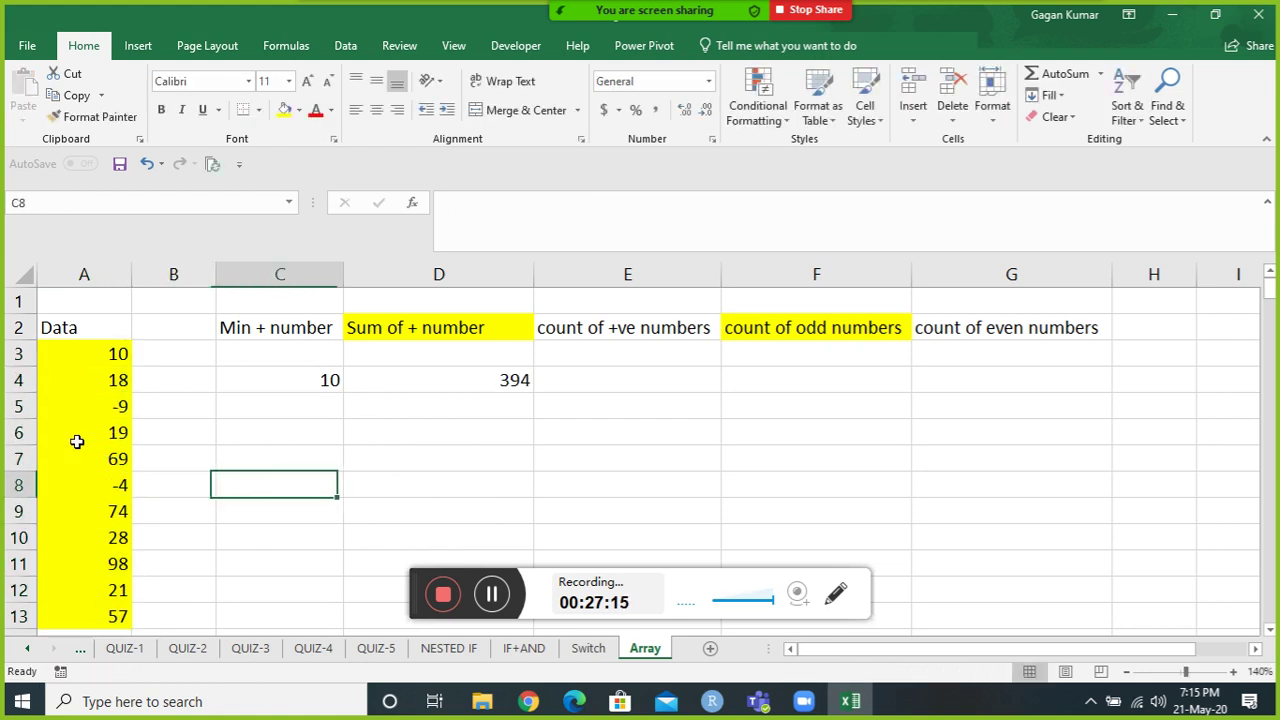
{"action": "key", "text": "Right"}
{"action": "key", "text": "Right"}
{"action": "key", "text": "Up"}
{"action": "key", "text": "Up"}
{"action": "key", "text": "Up"}
{"action": "key", "text": "Up"}
{"action": "key", "text": "Up"}
{"action": "key", "text": "Up"}
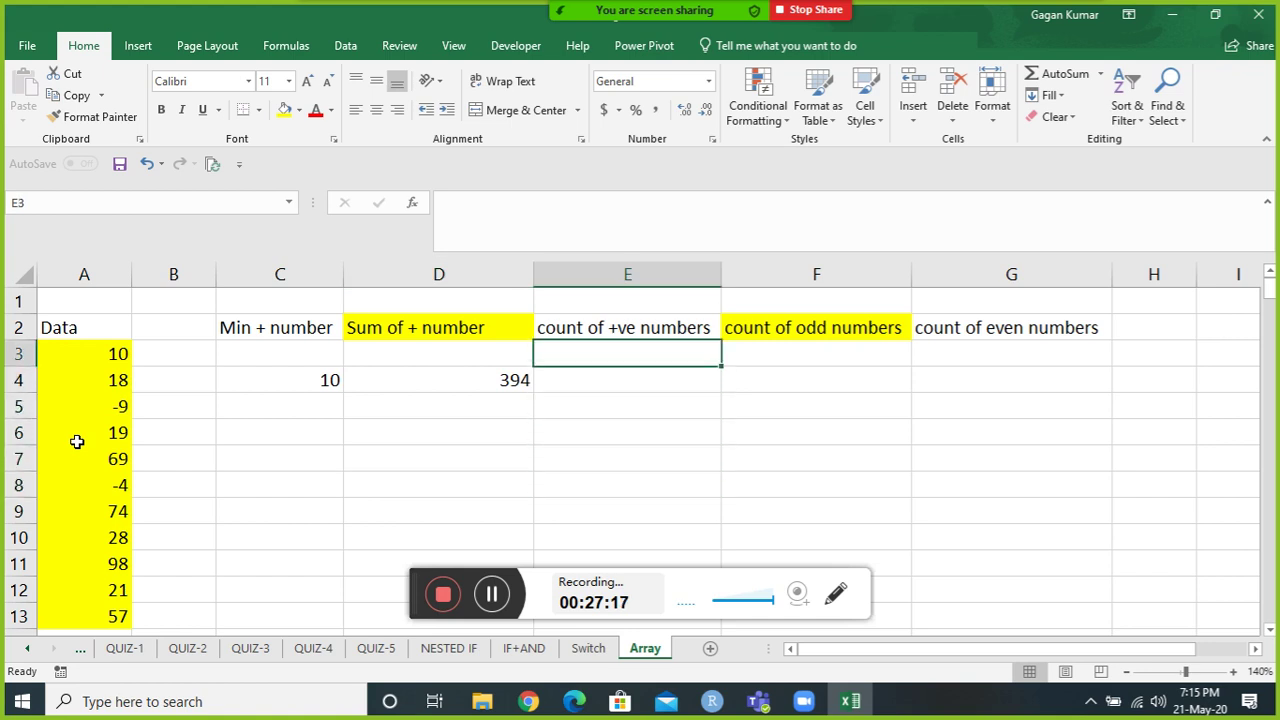
{"action": "key", "text": "Down"}
{"action": "key", "text": "Down"}
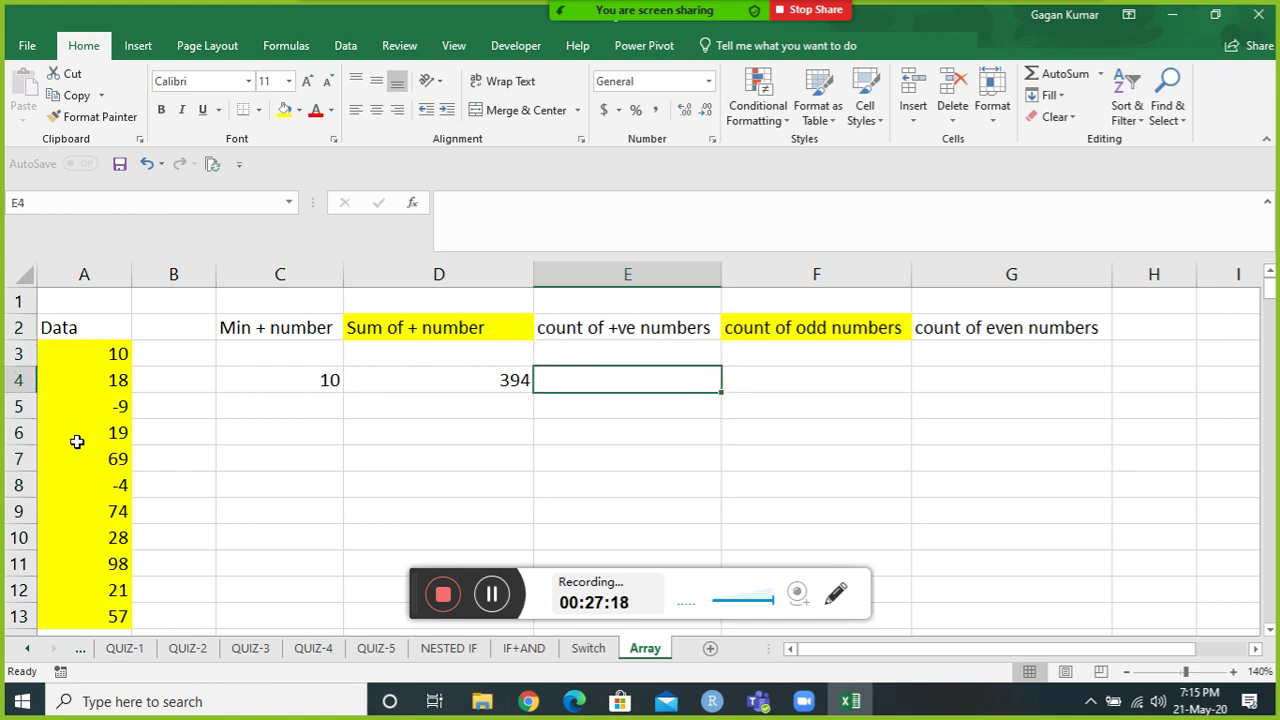
{"action": "type", "text": "="}
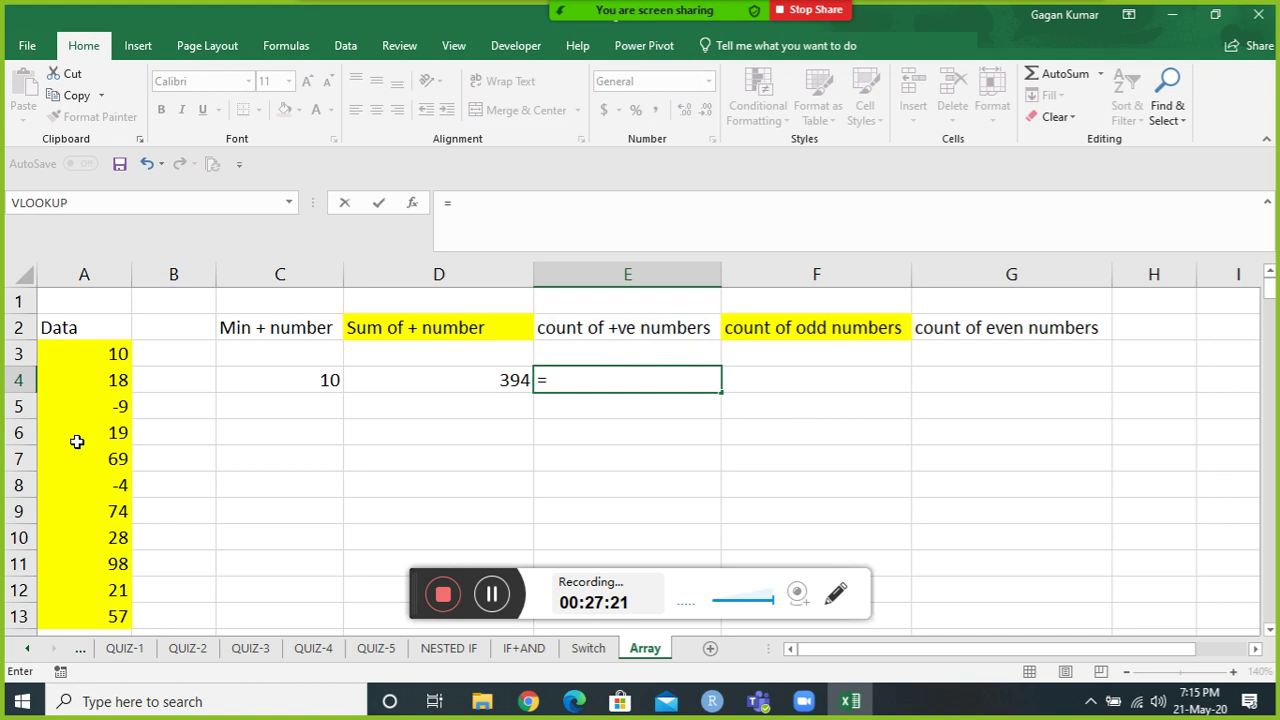
{"action": "type", "text": "IF("}
{"action": "key", "text": "Left"}
{"action": "key", "text": "Left"}
{"action": "key", "text": "Left"}
{"action": "key", "text": "Left"}
{"action": "key", "text": "Up"}
{"action": "key", "text": "Up"}
{"action": "key", "text": "Down"}
{"action": "key", "text": "ctrl+shift+Down"}
{"action": "type", "text": ">=0,"}
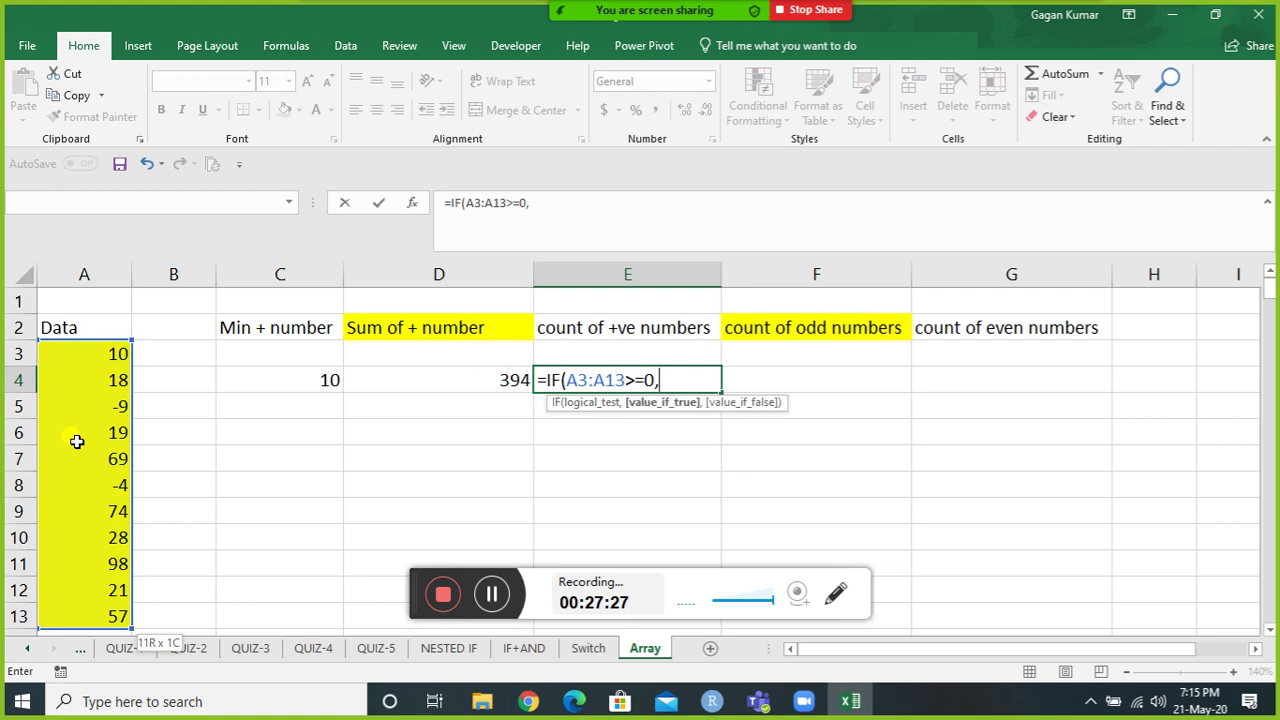
Add A3:A13 as the value if true to the IF formula in E4 and close its bracket.
{"action": "key", "text": "Left"}
{"action": "key", "text": "Left"}
{"action": "key", "text": "Left"}
{"action": "key", "text": "Left"}
{"action": "key", "text": "ctrl+Down"}
{"action": "key", "text": "ctrl+shift+Up"}
{"action": "key", "text": "shift+Down"}
{"action": "type", "text": ")"}
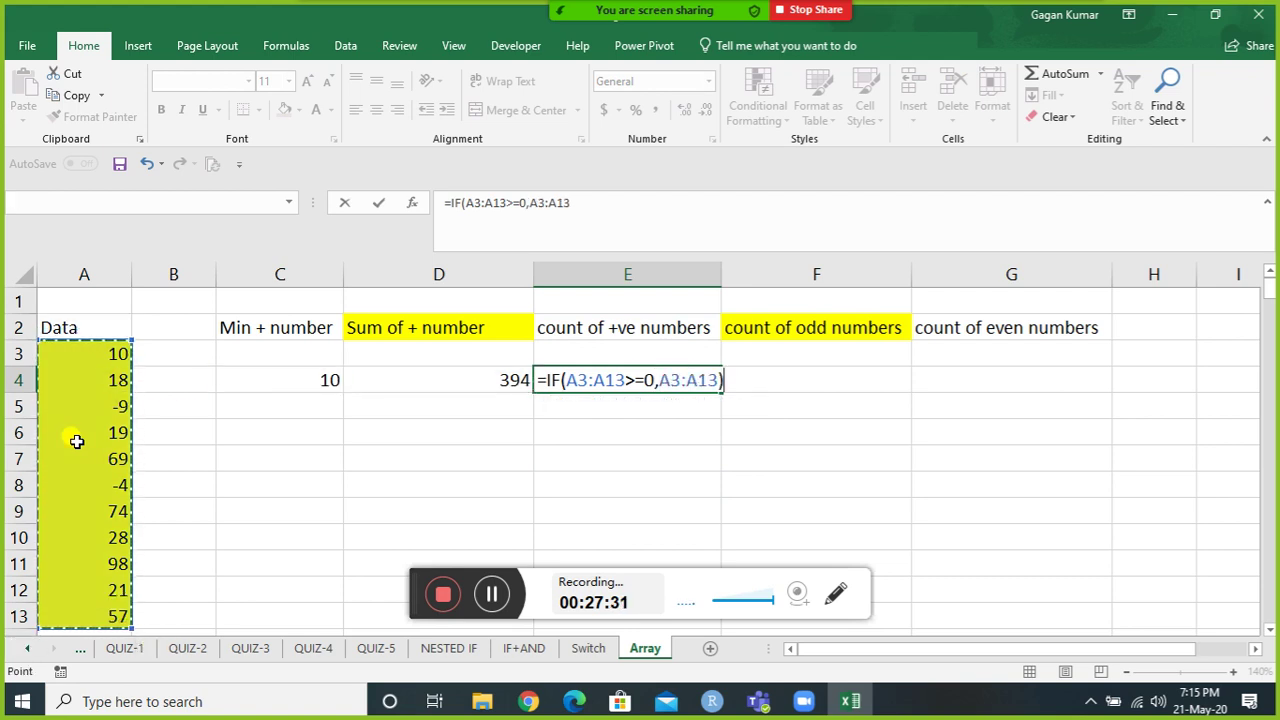
Wrap the IF formula in E4 in COUNT and commit =COUNT(IF(A3:A13>=0,A3:A13)) as an array formula.
{"action": "left_click", "coordinate": [543, 381]}
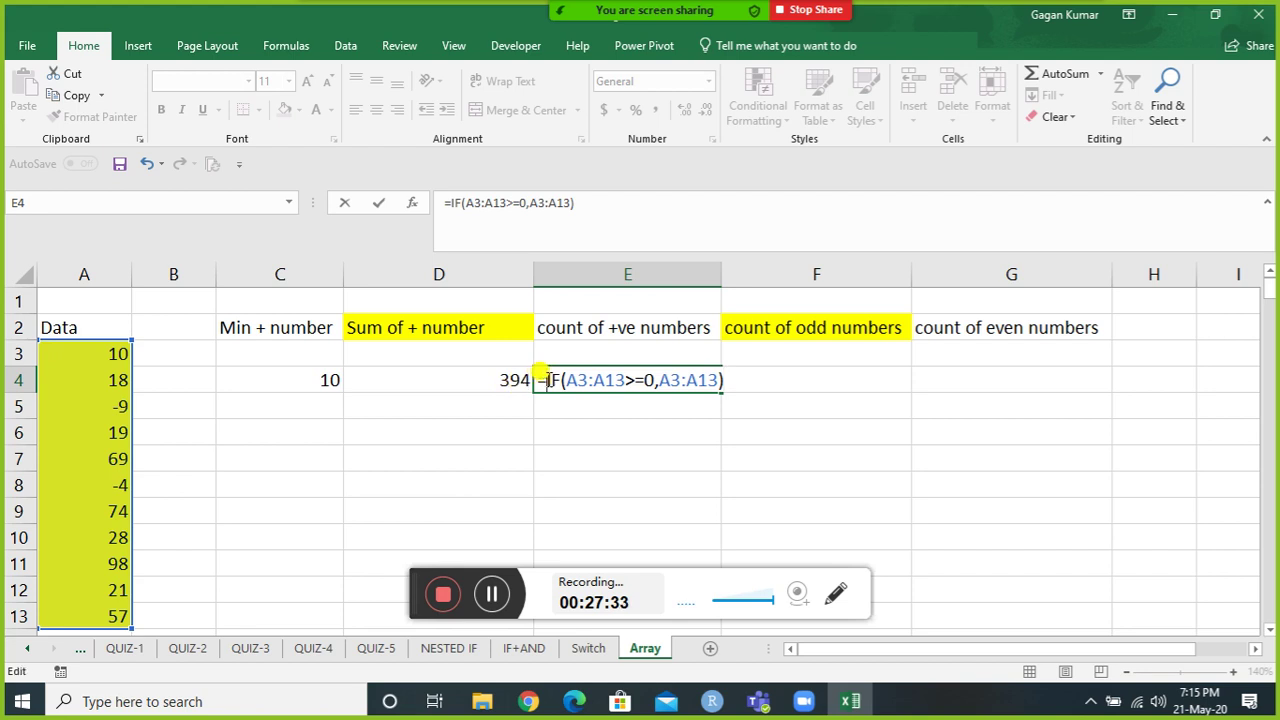
{"action": "type", "text": "coun"}
{"action": "key", "text": "Tab"}
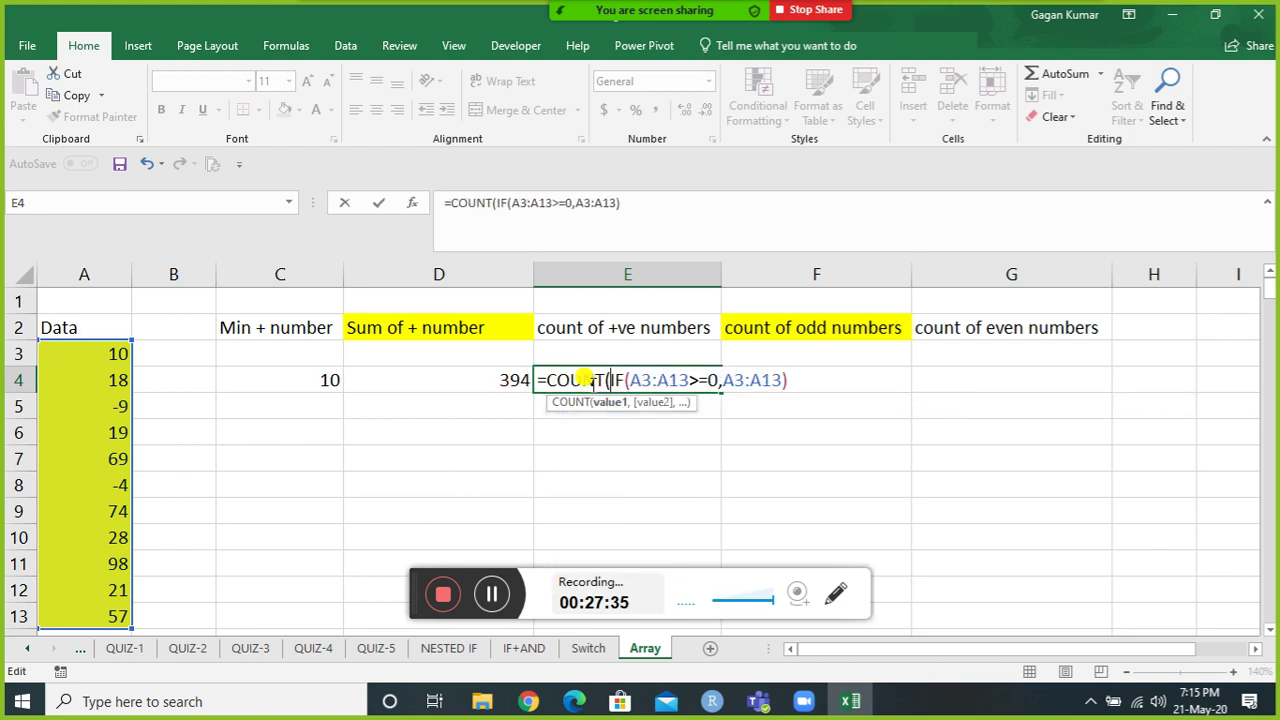
{"action": "left_click", "coordinate": [794, 380]}
{"action": "type", "text": ")"}
{"action": "key", "text": "ctrl+shift+Return"}
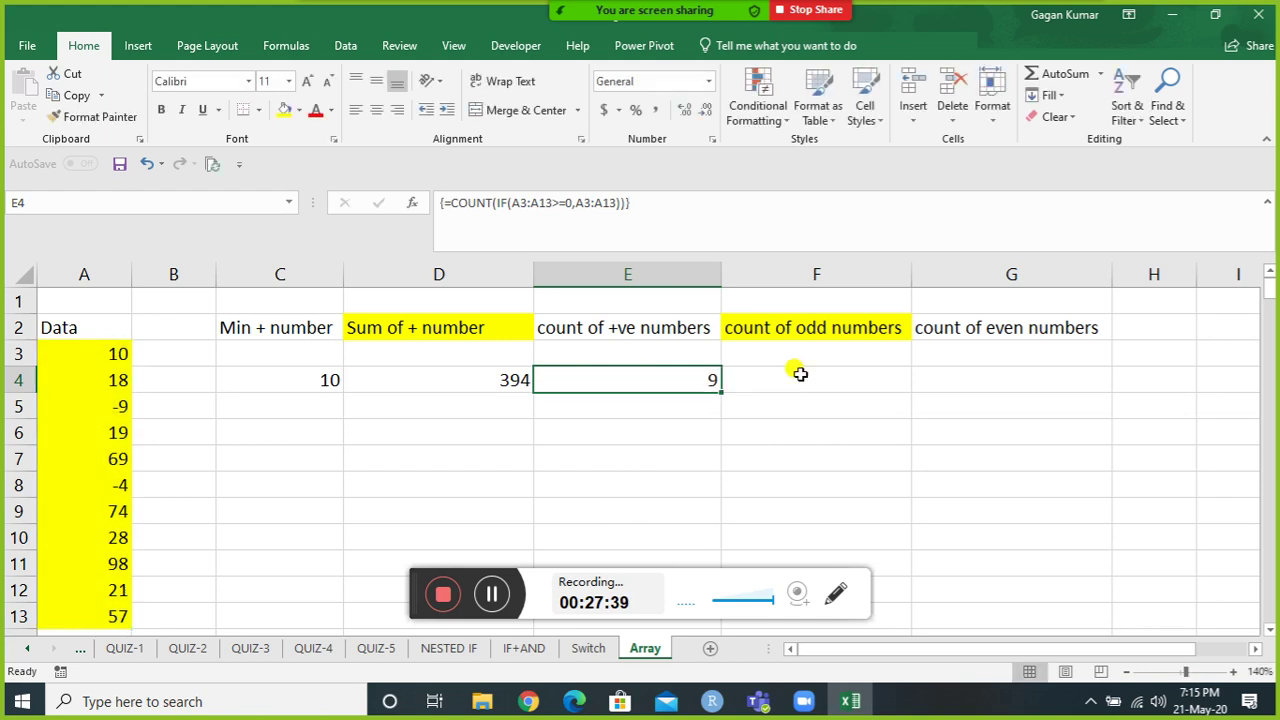
Compare the overall count of A3:A13 and its negative values in A5 and A8 with the count formula in E4.
{"action": "key", "text": "Left"}
{"action": "key", "text": "Left"}
{"action": "key", "text": "Left"}
{"action": "key", "text": "Up"}
{"action": "key", "text": "ctrl+shift+Down"}
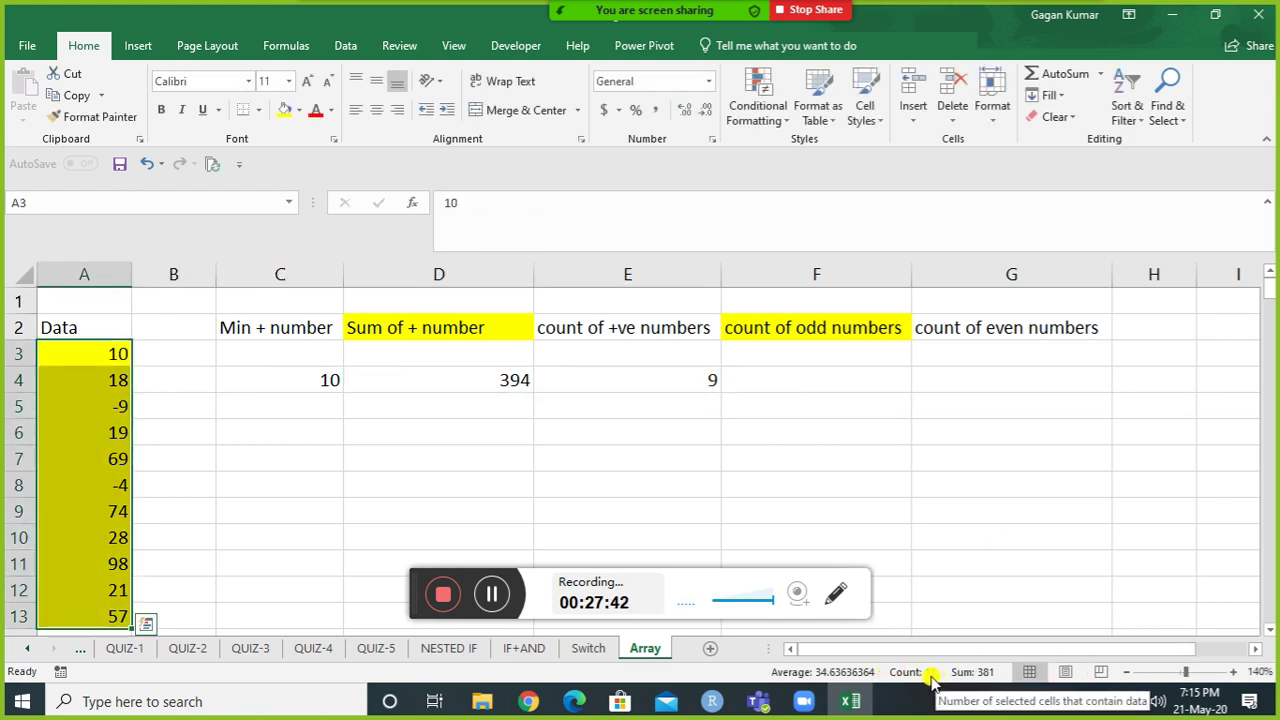
{"action": "left_click", "coordinate": [113, 401]}
{"action": "left_click", "coordinate": [123, 493]}
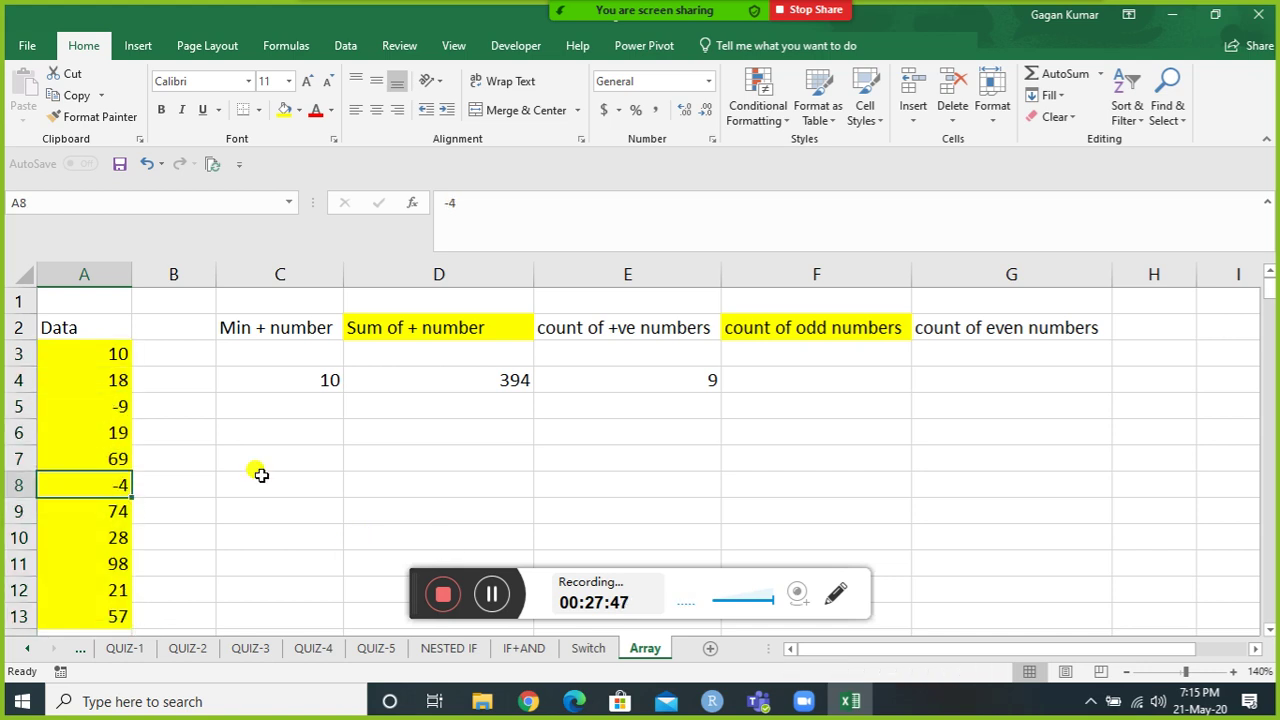
{"action": "left_click", "coordinate": [647, 373]}
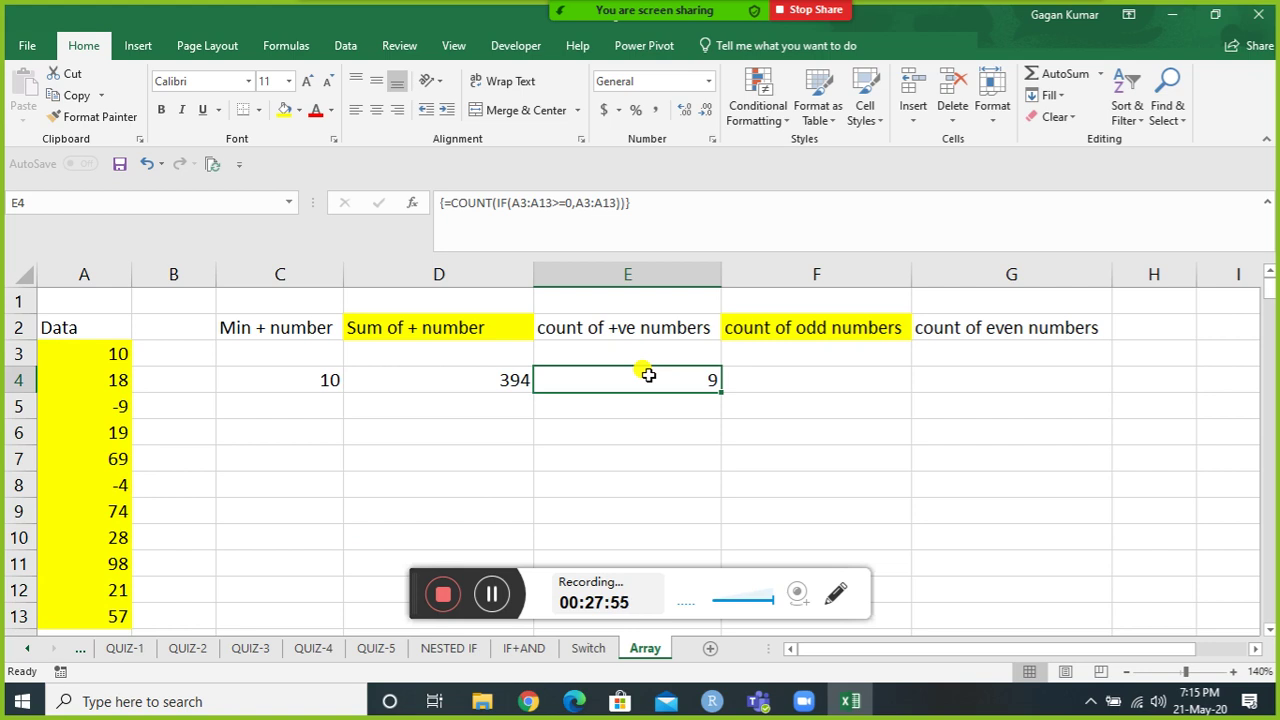
Enter the label MOD in cell E8.
{"action": "key", "text": "Down"}
{"action": "key", "text": "Down"}
{"action": "key", "text": "Down"}
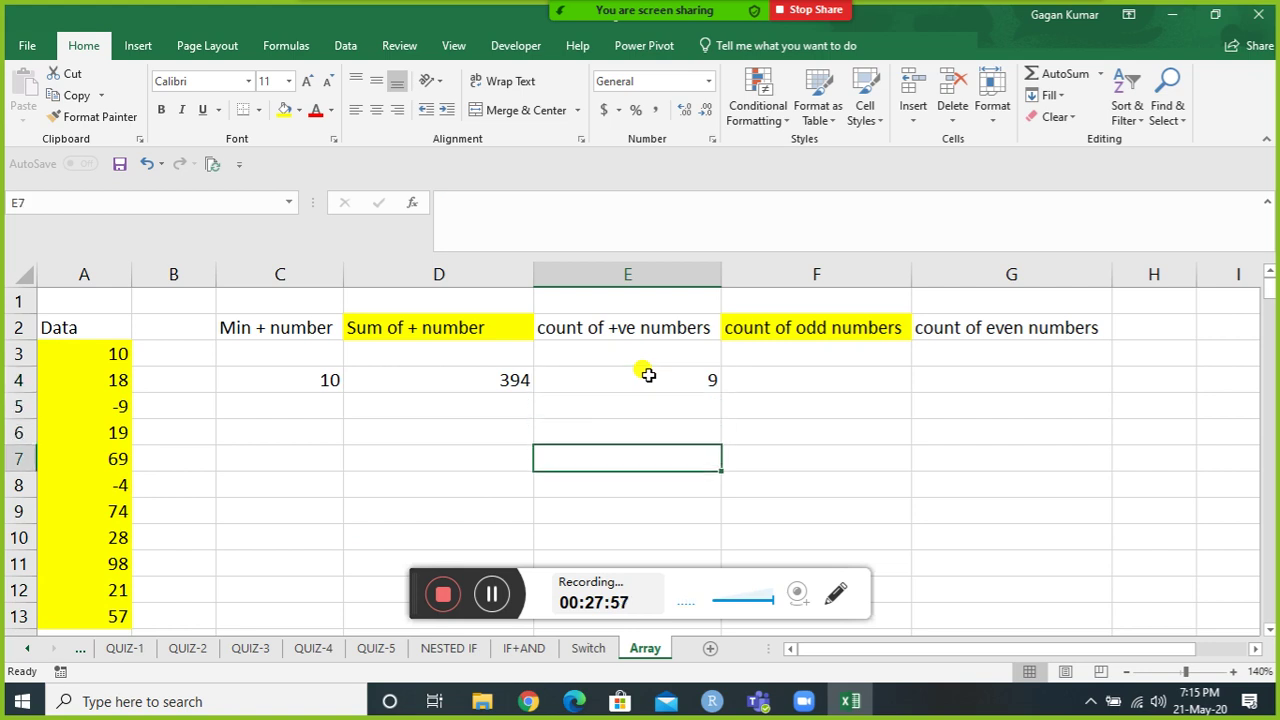
{"action": "key", "text": "Down"}
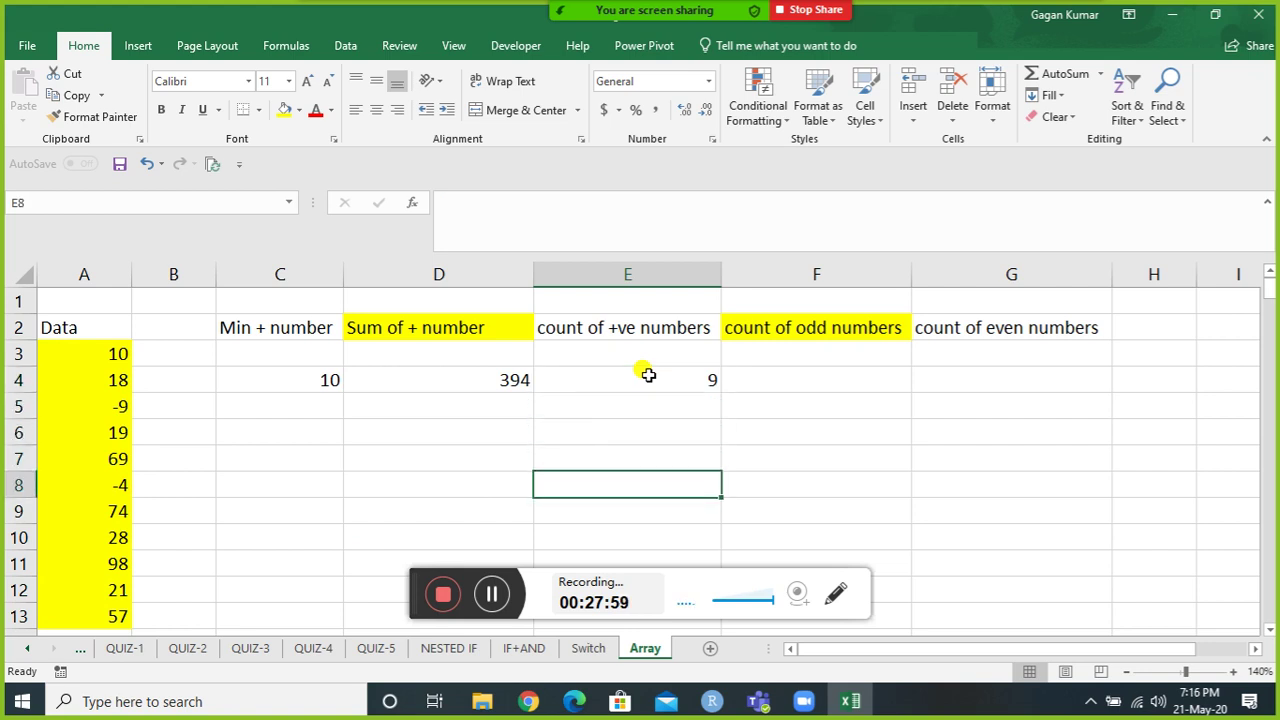
{"action": "type", "text": "MOD"}
{"action": "key", "text": "Return"}
{"action": "key", "text": "Up"}
Enter the MOD example numbers 4 in F8 and 2 in G8, and select F9 below them.
{"action": "key", "text": "Right"}
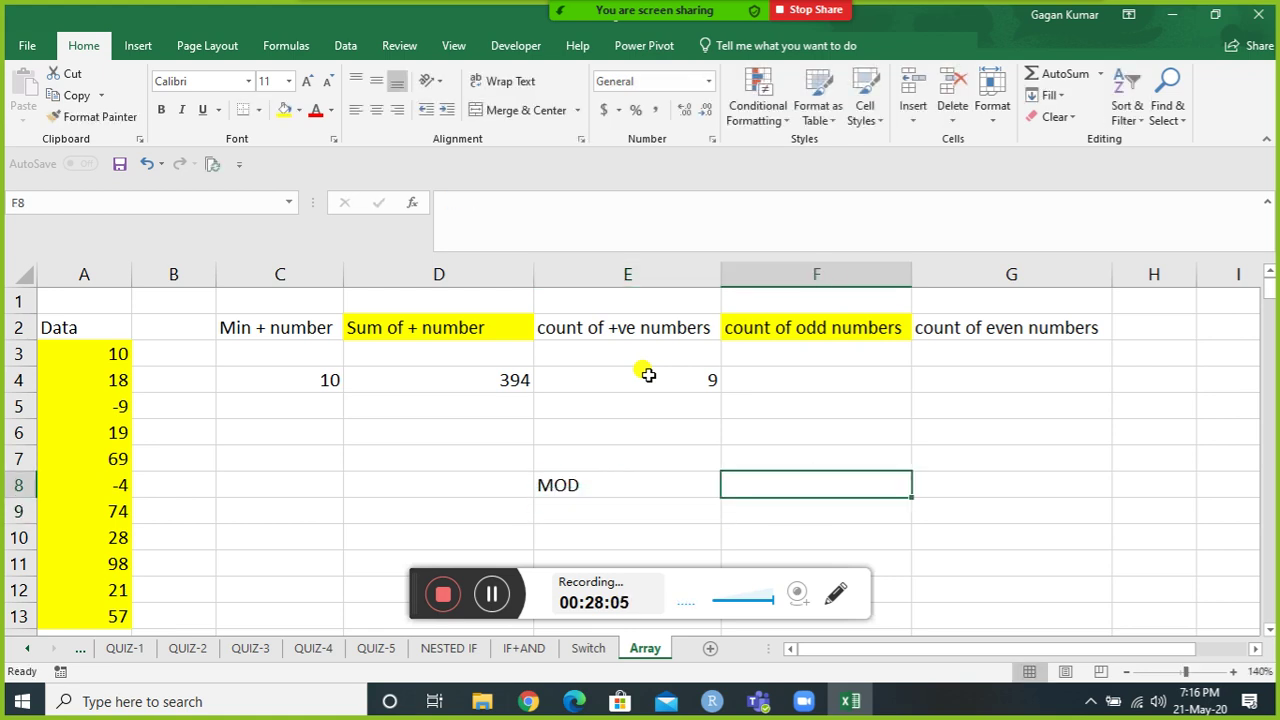
{"action": "type", "text": "4"}
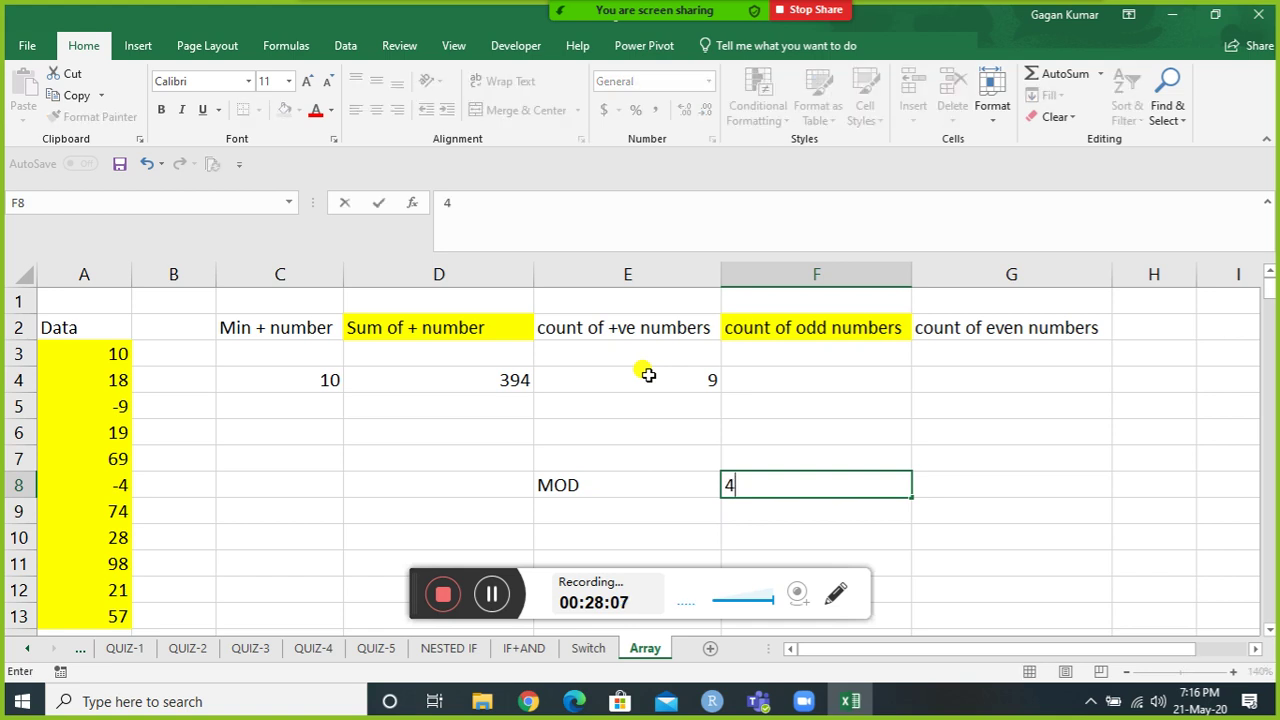
{"action": "key", "text": "Tab"}
{"action": "type", "text": "2"}
{"action": "key", "text": "Down"}
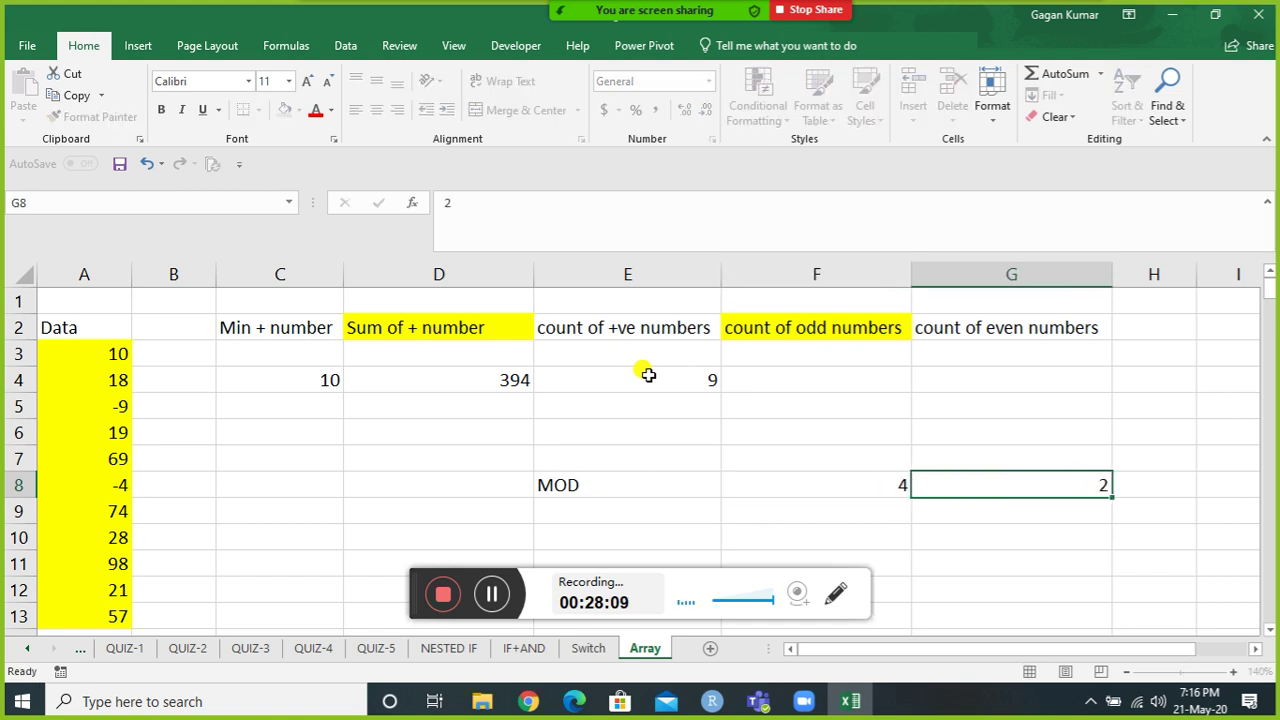
{"action": "key", "text": "Up"}
{"action": "key", "text": "Left"}
{"action": "key", "text": "Down"}
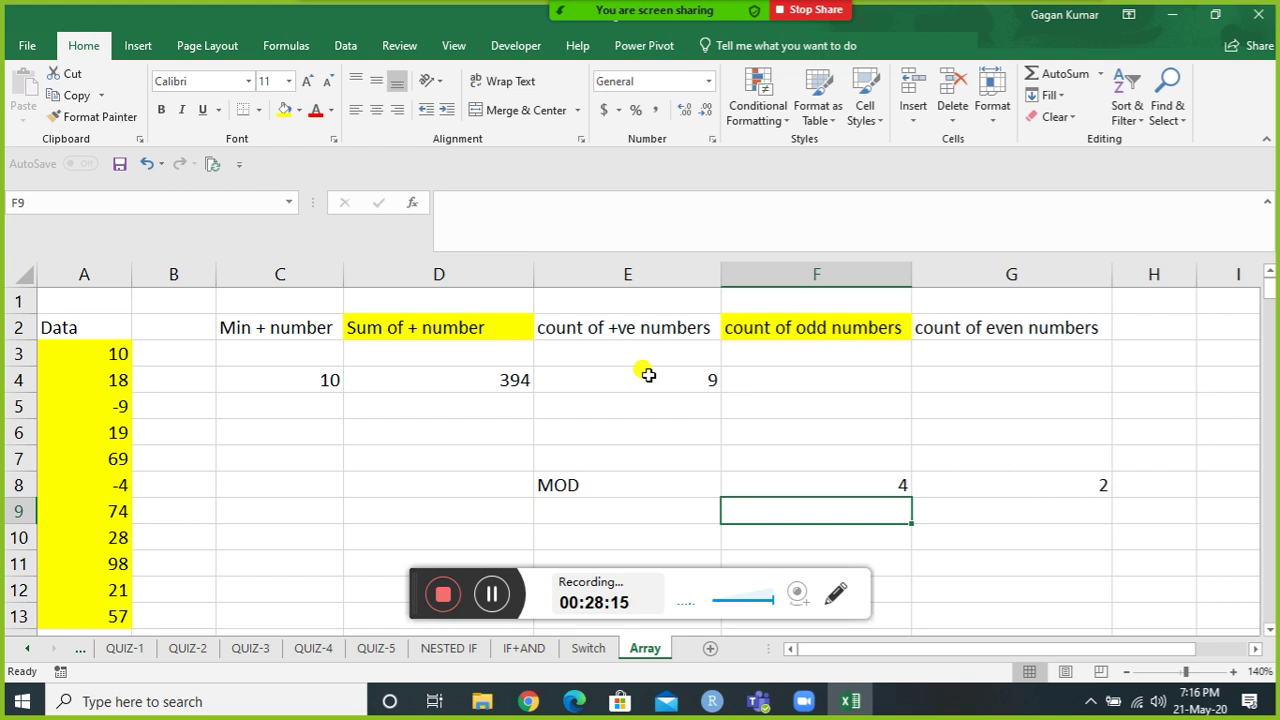
Dismiss the meeting time-limit notice and enter =MOD(F8,G8) in cell G10.
{"action": "key", "text": "Down"}
{"action": "key", "text": "Right"}
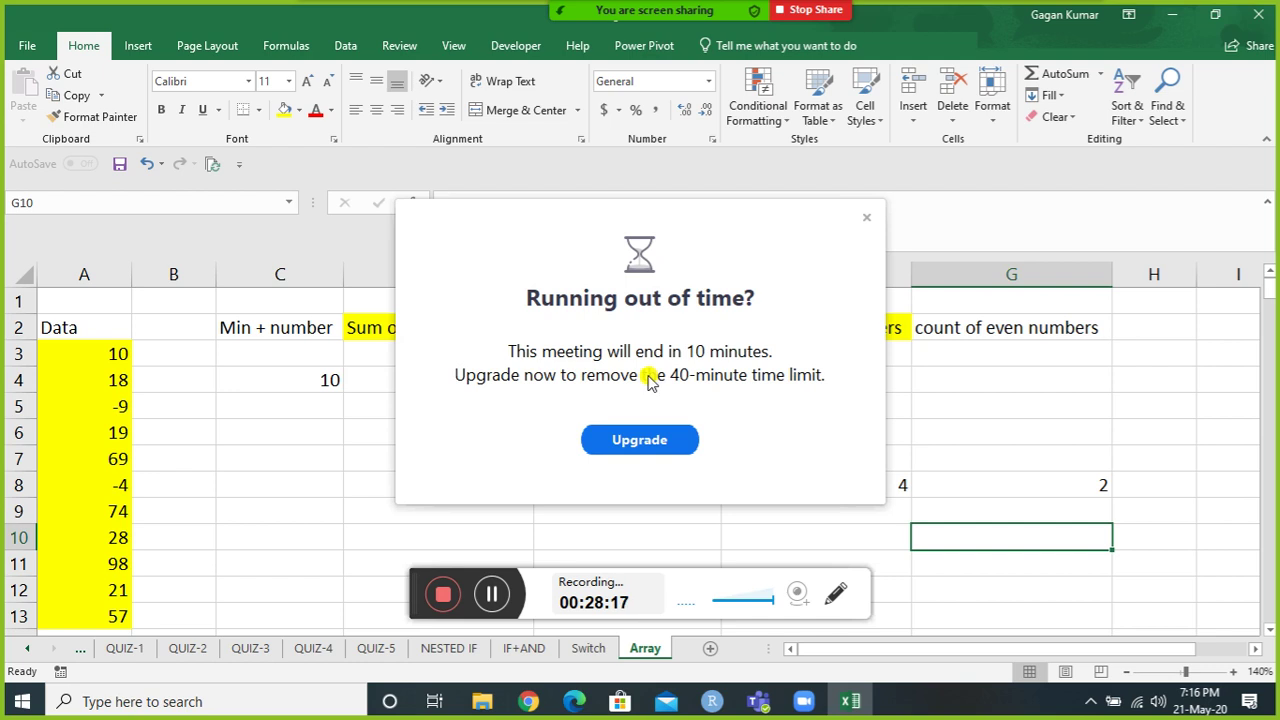
{"action": "left_click", "coordinate": [866, 216]}
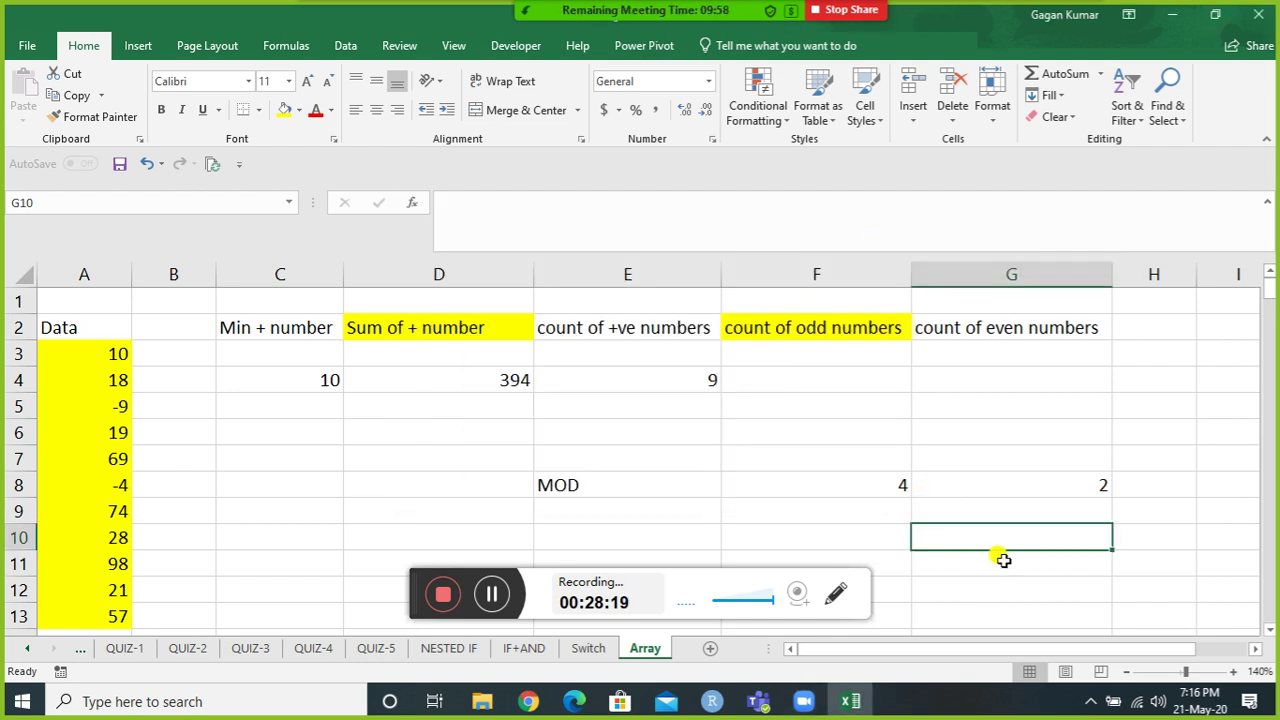
{"action": "type", "text": "=o"}
{"action": "key", "text": "BackSpace"}
{"action": "type", "text": "mo"}
{"action": "key", "text": "Tab"}
{"action": "key", "text": "Left"}
{"action": "key", "text": "Up"}
{"action": "key", "text": "Up"}
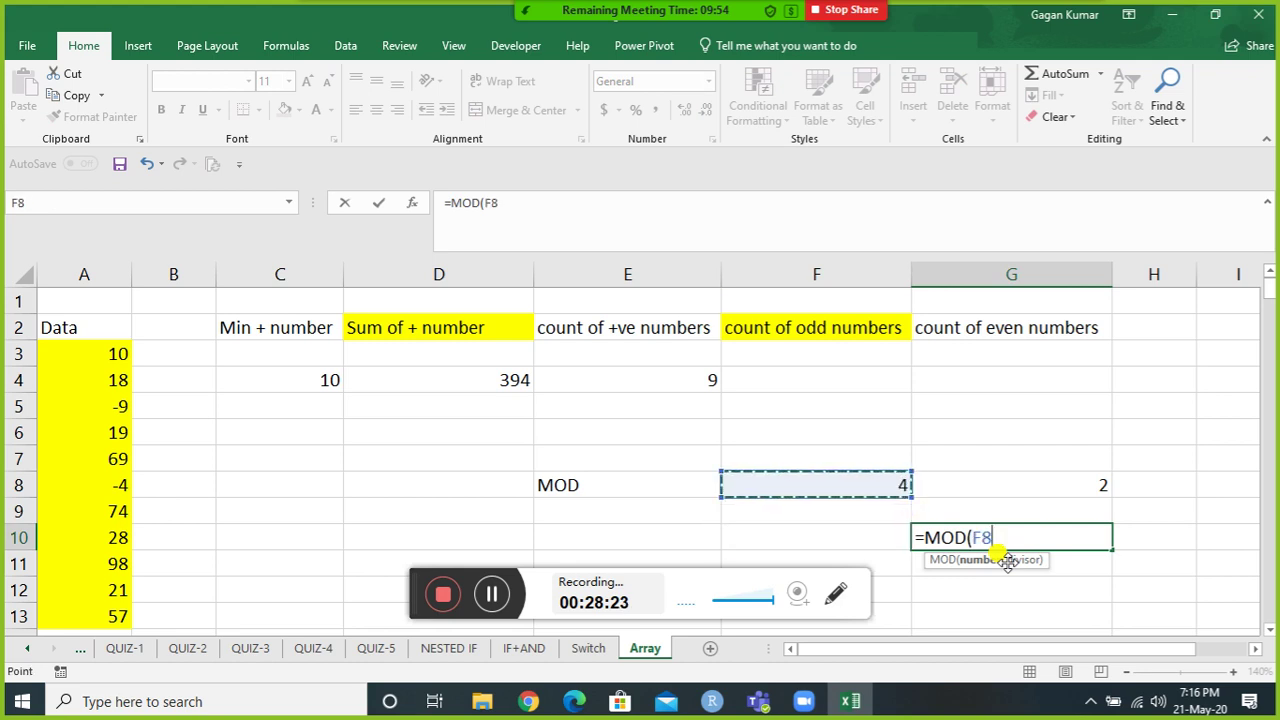
{"action": "type", "text": ","}
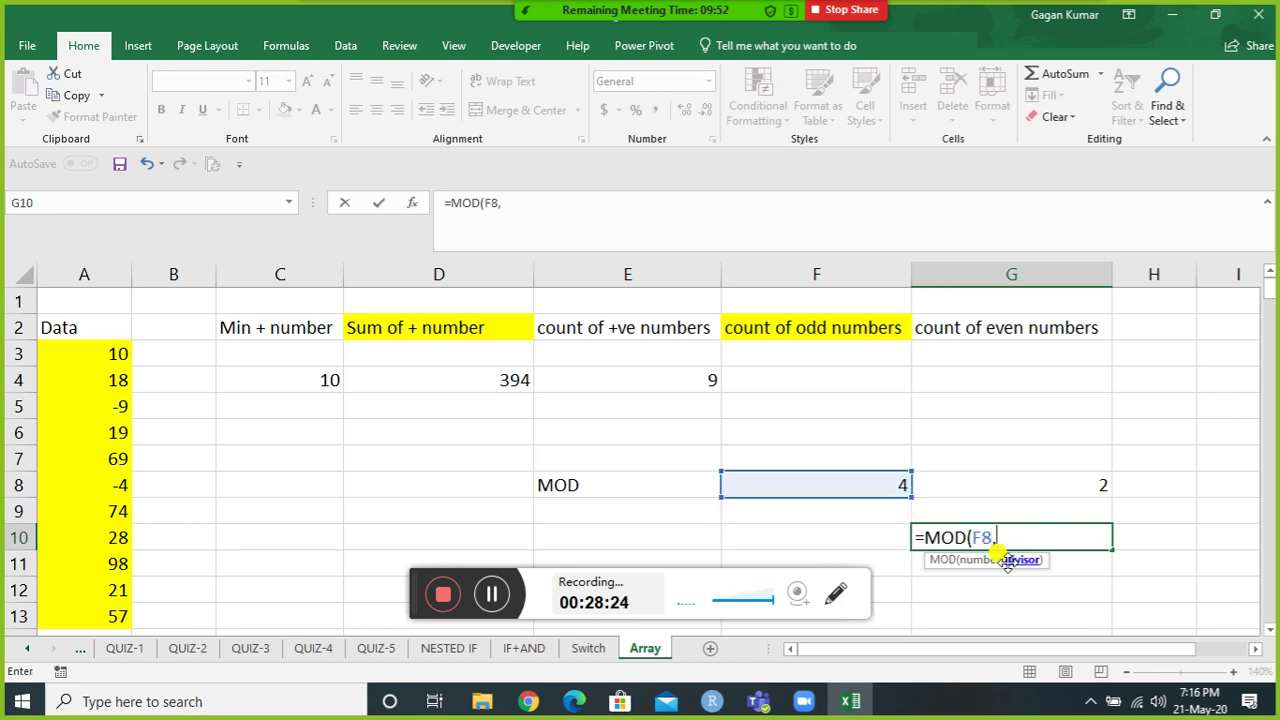
{"action": "left_click", "coordinate": [1094, 485]}
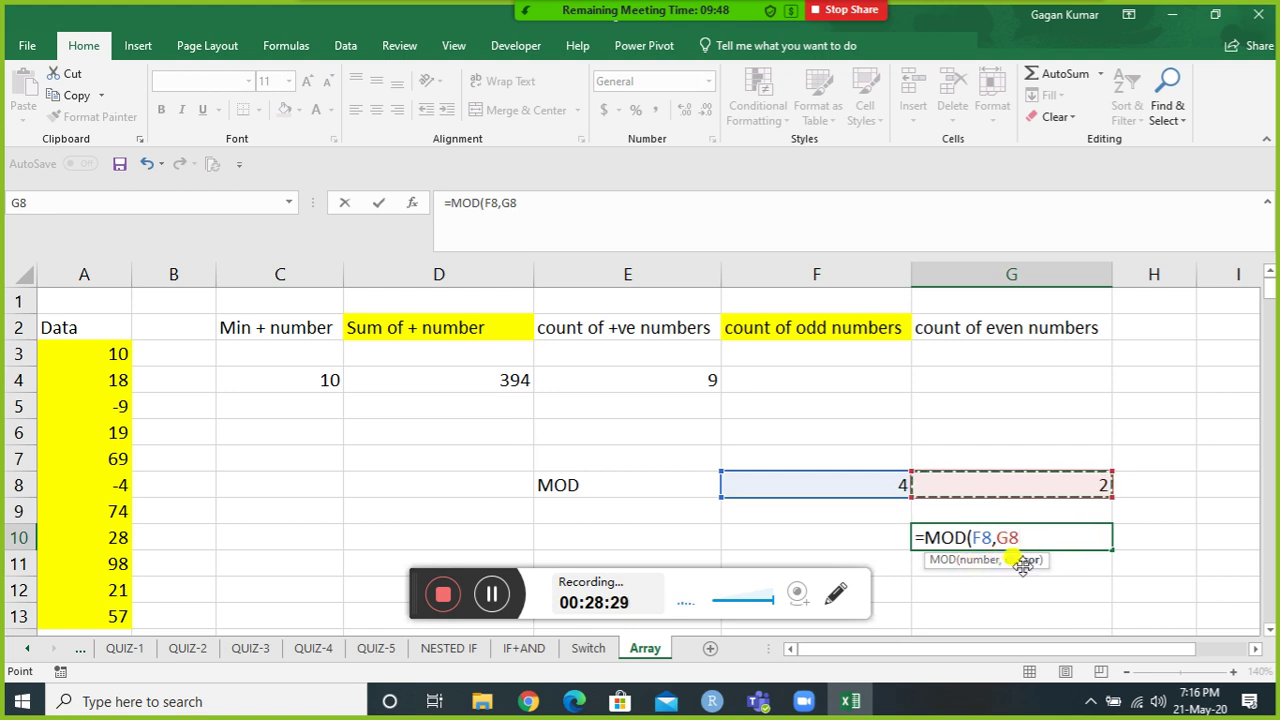
{"action": "key", "text": "Return"}
{"action": "key", "text": "Up"}
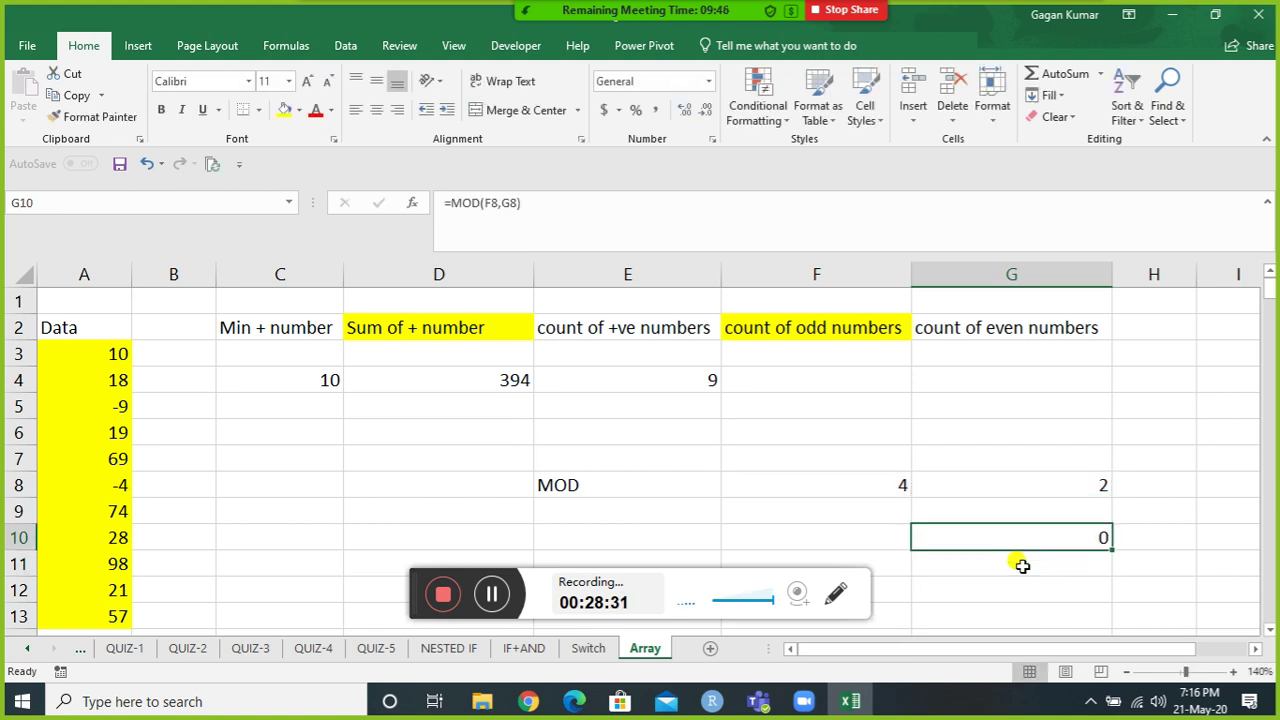
Test the MOD formula with the dividends 5 and 6 in cell F8.
{"action": "key", "text": "Left"}
{"action": "key", "text": "Up"}
{"action": "key", "text": "Up"}
{"action": "type", "text": "4"}
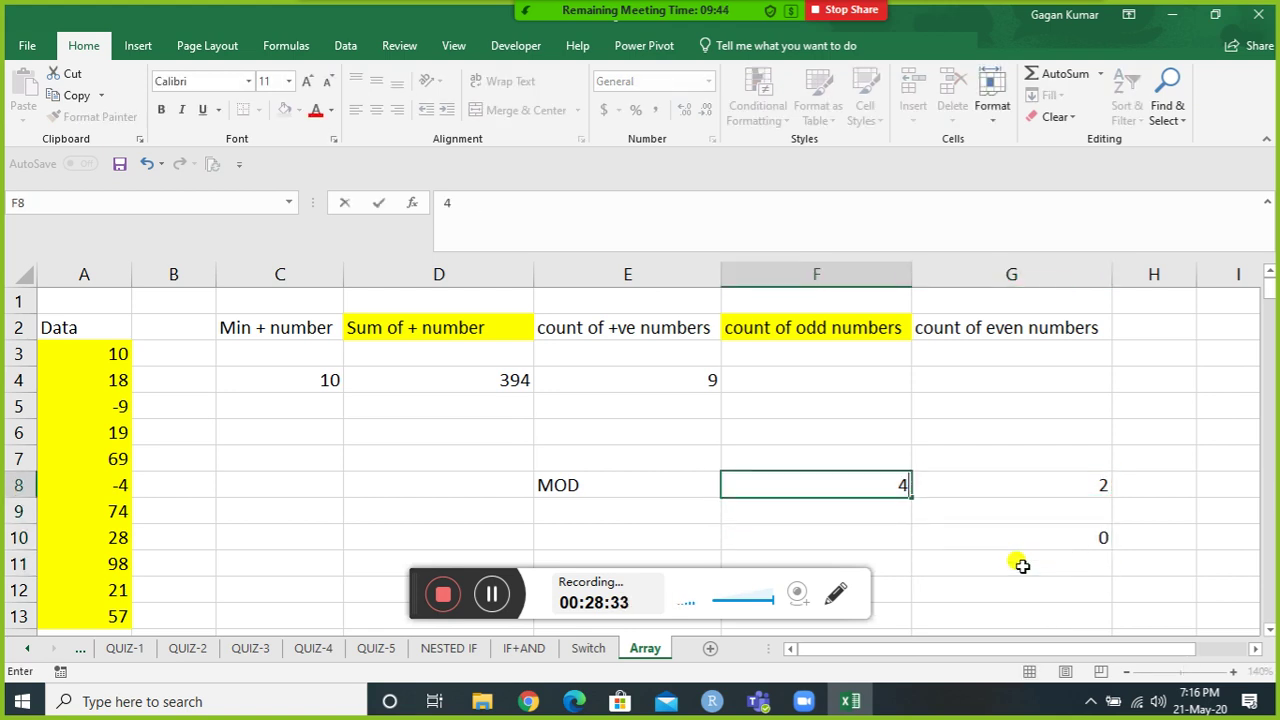
{"action": "key", "text": "BackSpace"}
{"action": "key", "text": "Return"}
{"action": "key", "text": "Up"}
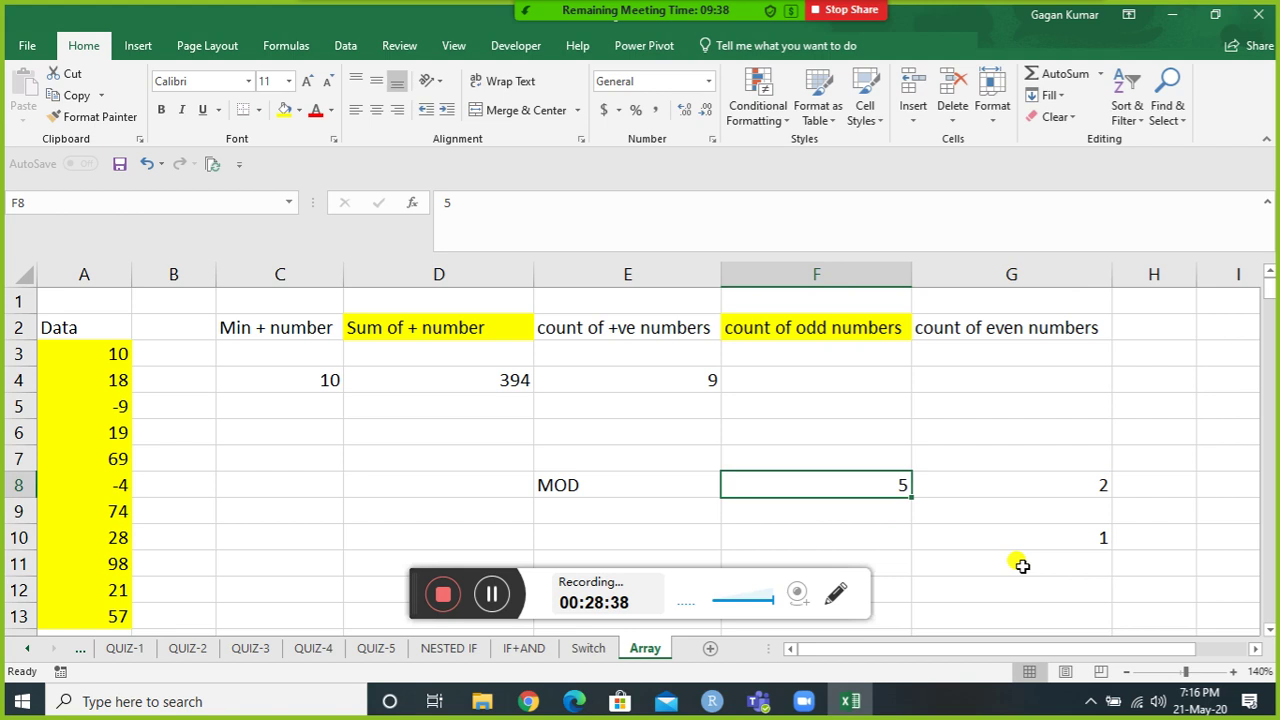
{"action": "type", "text": "6"}
{"action": "key", "text": "Return"}
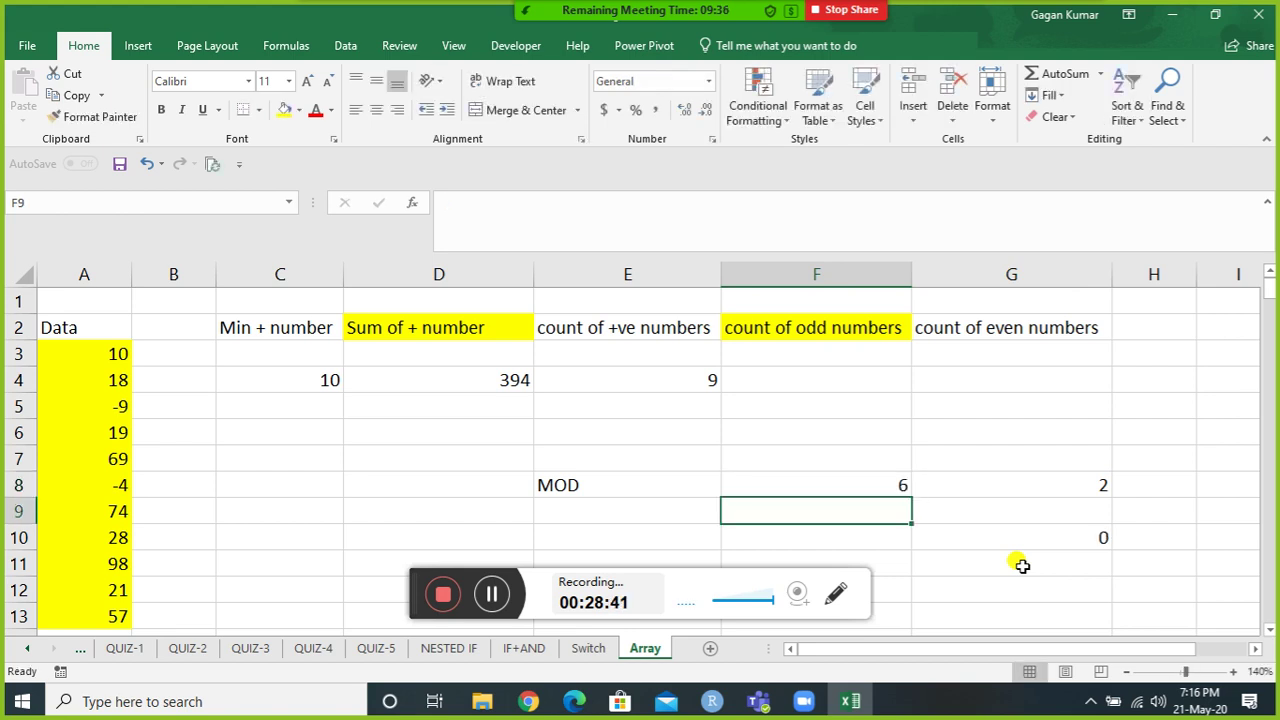
Test the MOD formula with the divisor 3 in G8 and the dividend 7 in F8.
{"action": "key", "text": "Up"}
{"action": "key", "text": "Right"}
{"action": "type", "text": "3"}
{"action": "key", "text": "Left"}
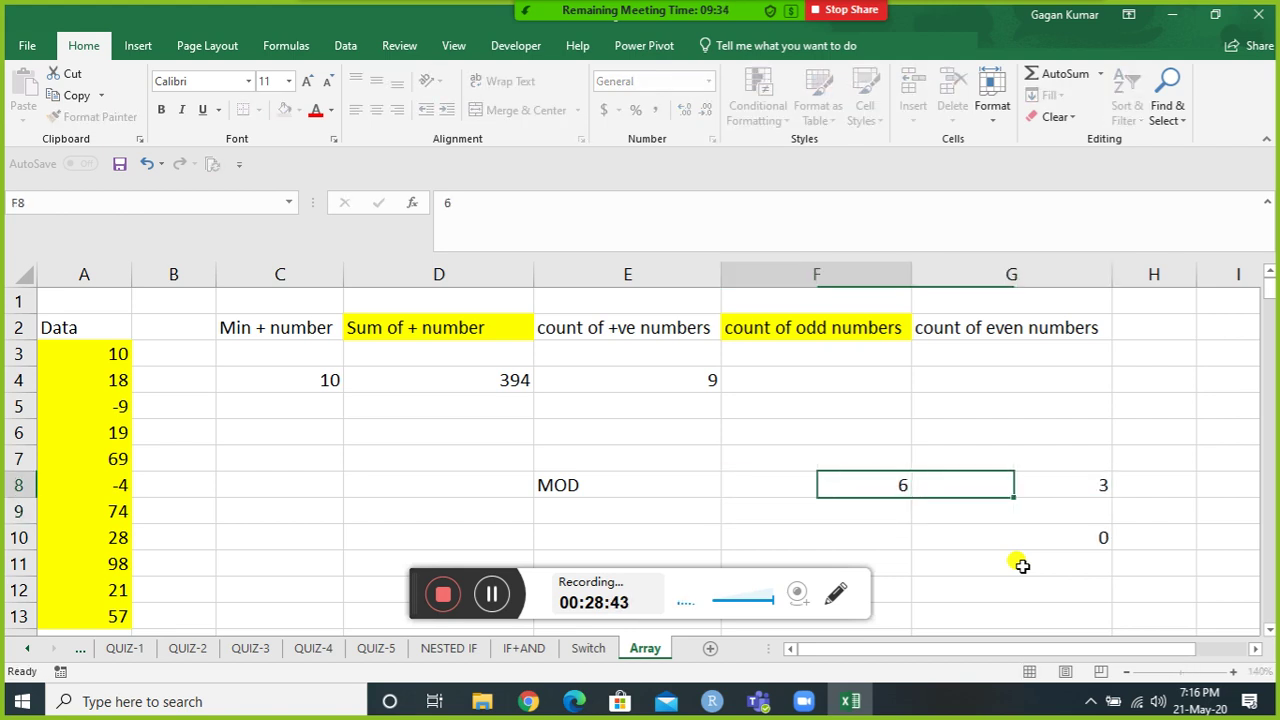
{"action": "type", "text": "7"}
{"action": "key", "text": "Return"}
{"action": "key", "text": "Up"}
{"action": "key", "text": "Down"}
{"action": "key", "text": "Up"}
Test the MOD formula with 9877 in F8 and the divisors 3 and 4 in G8.
{"action": "type", "text": "9877"}
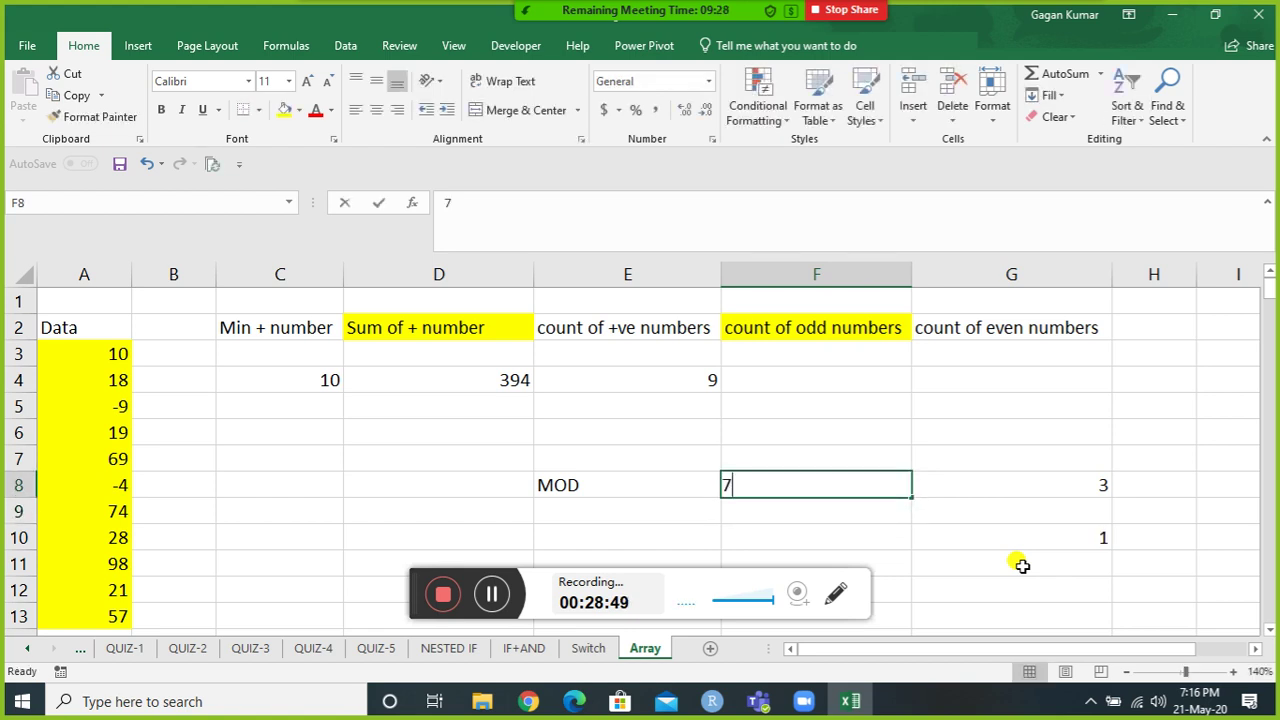
{"action": "key", "text": "Return"}
{"action": "key", "text": "Up"}
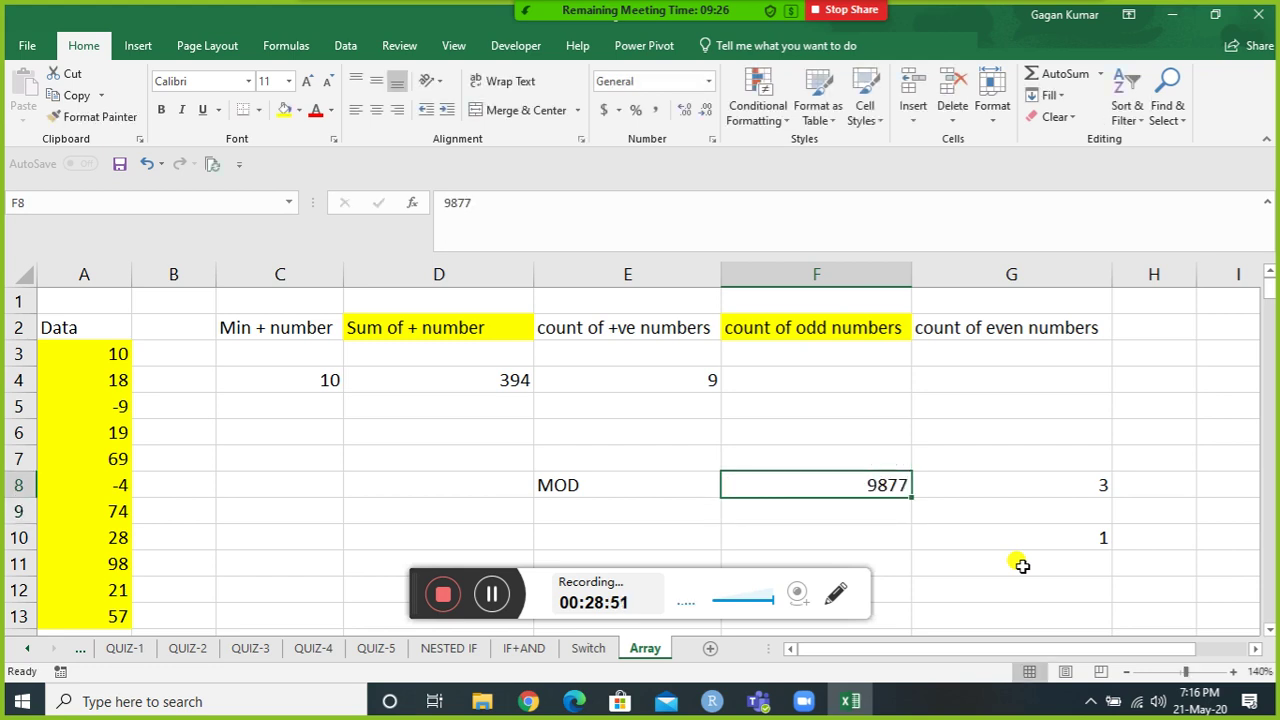
{"action": "key", "text": "Right"}
{"action": "type", "text": "2"}
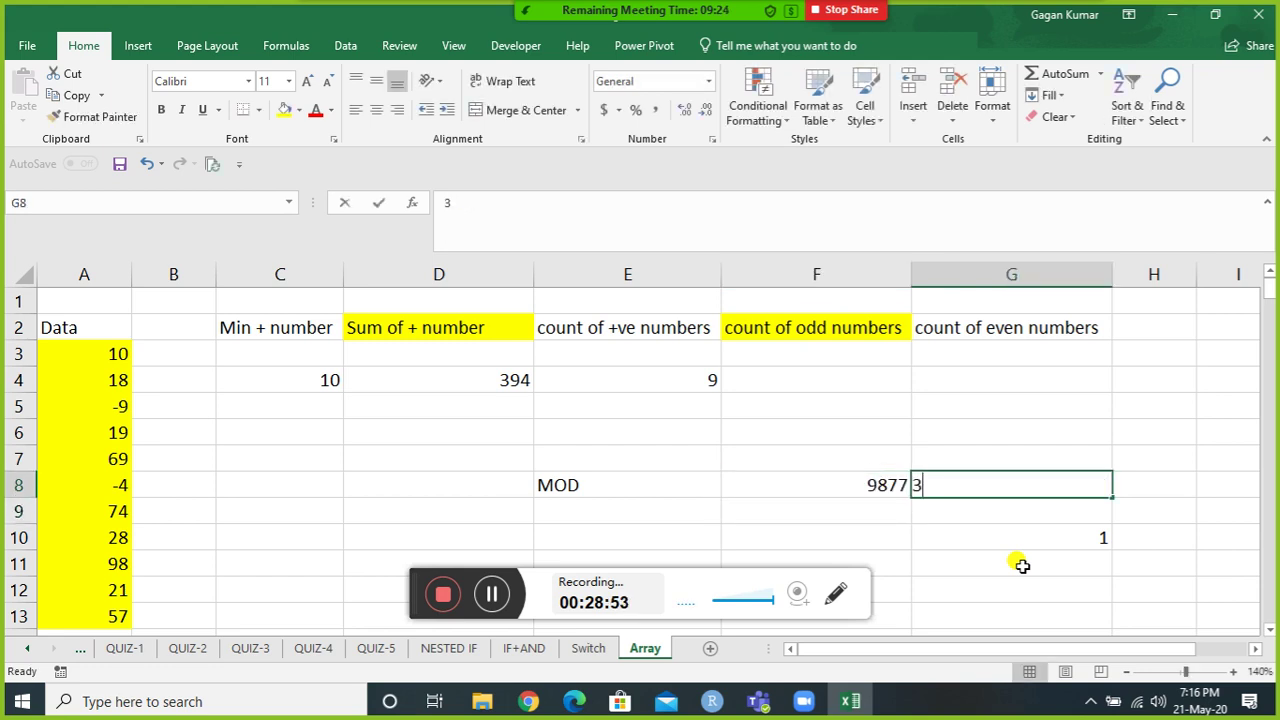
{"action": "key", "text": "Return"}
{"action": "key", "text": "Up"}
{"action": "type", "text": "4"}
{"action": "key", "text": "Return"}
{"action": "key", "text": "Up"}
{"action": "key", "text": "Left"}
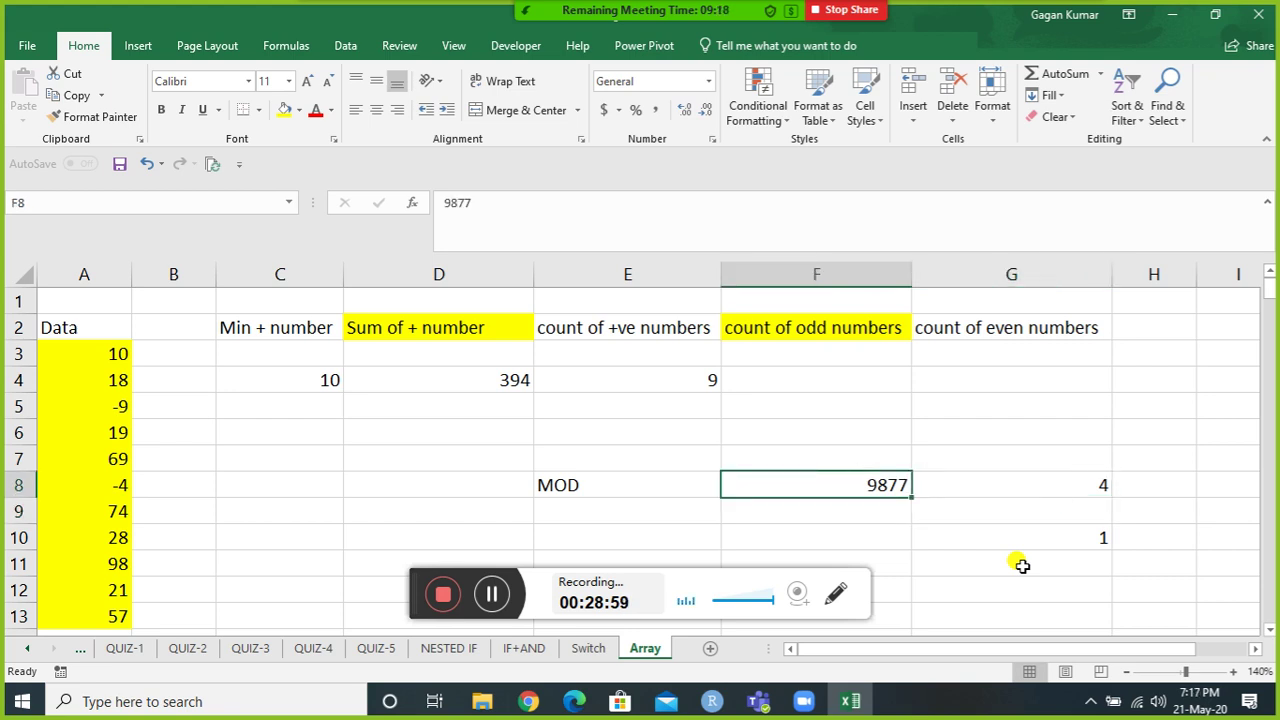
{"action": "key", "text": "Right"}
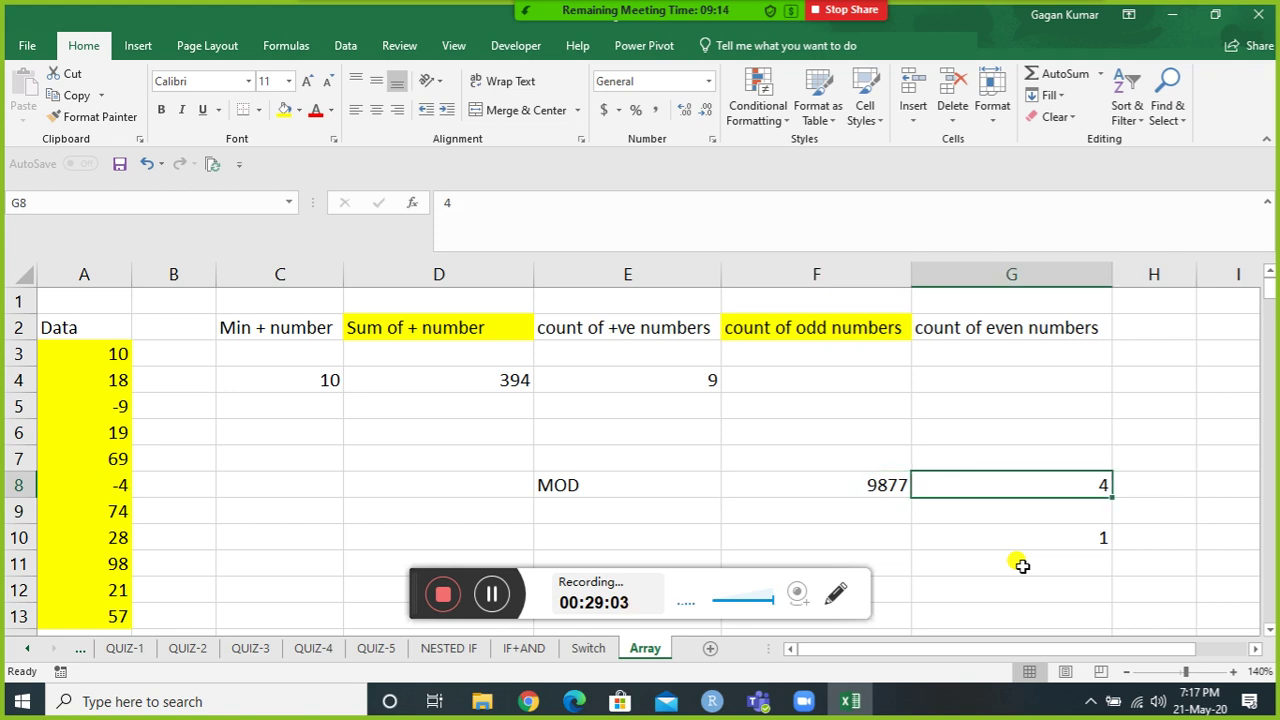
Set the MOD example's dividend in F8 to 6 and its divisor in G8 to 2.
{"action": "key", "text": "Left"}
{"action": "type", "text": "6"}
{"action": "key", "text": "Return"}
{"action": "key", "text": "Up"}
{"action": "key", "text": "Right"}
{"action": "type", "text": "2"}
{"action": "key", "text": "Return"}
{"action": "key", "text": "Up"}
{"action": "key", "text": "Left"}
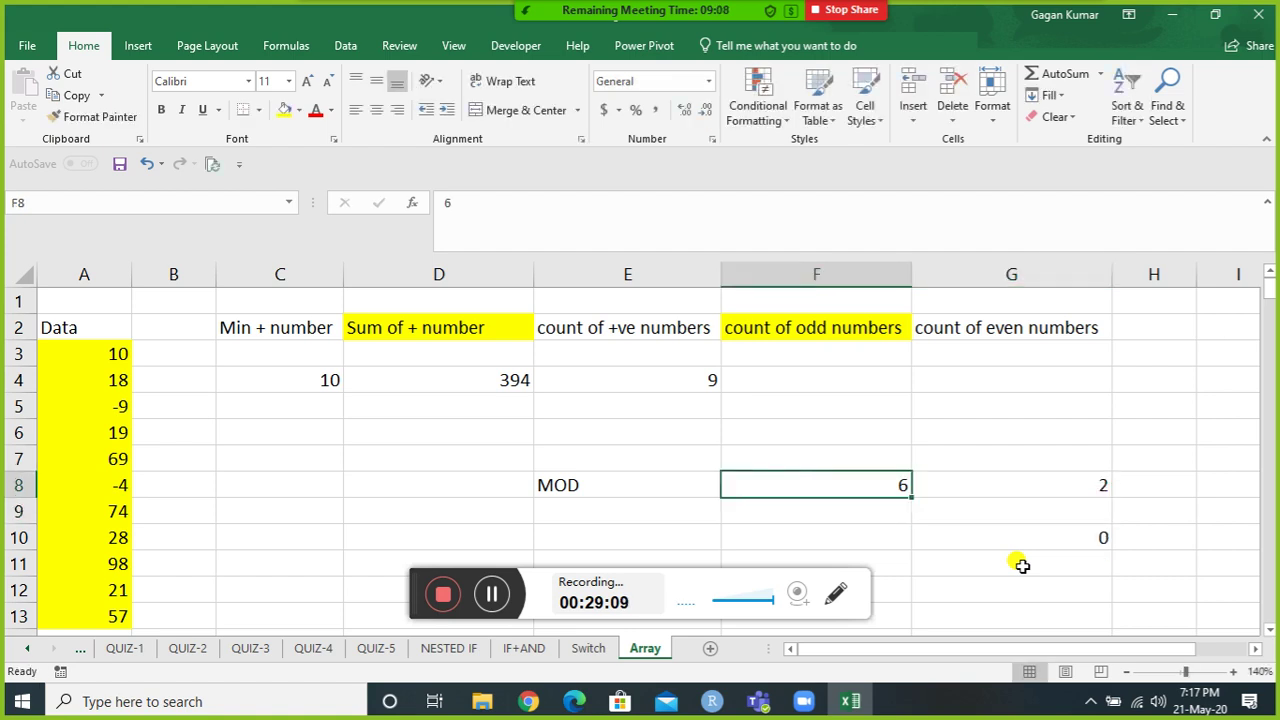
Review the MOD example's dividend in F8, divisor in G8 and formula in G10.
{"action": "key", "text": "Left"}
{"action": "key", "text": "Right"}
{"action": "key", "text": "Right"}
{"action": "key", "text": "Down"}
{"action": "key", "text": "Down"}
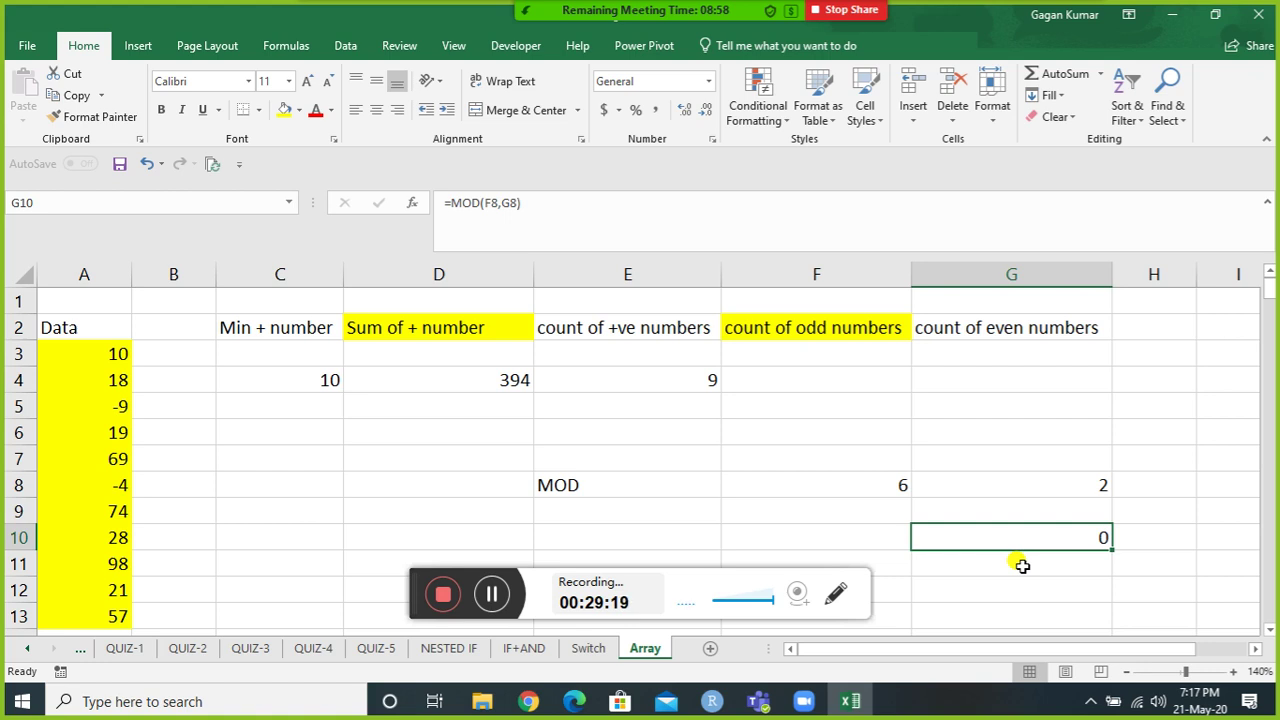
{"action": "key", "text": "Up"}
{"action": "key", "text": "Left"}
{"action": "key", "text": "Up"}
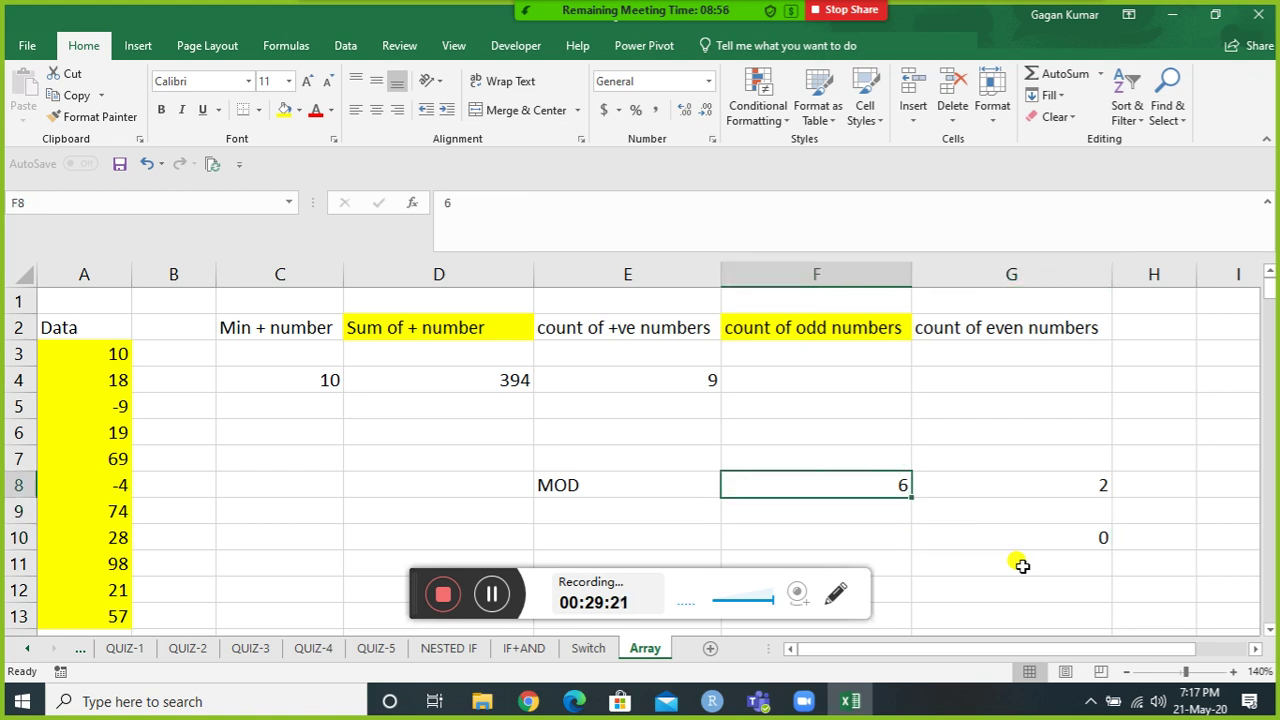
{"action": "key", "text": "Right"}
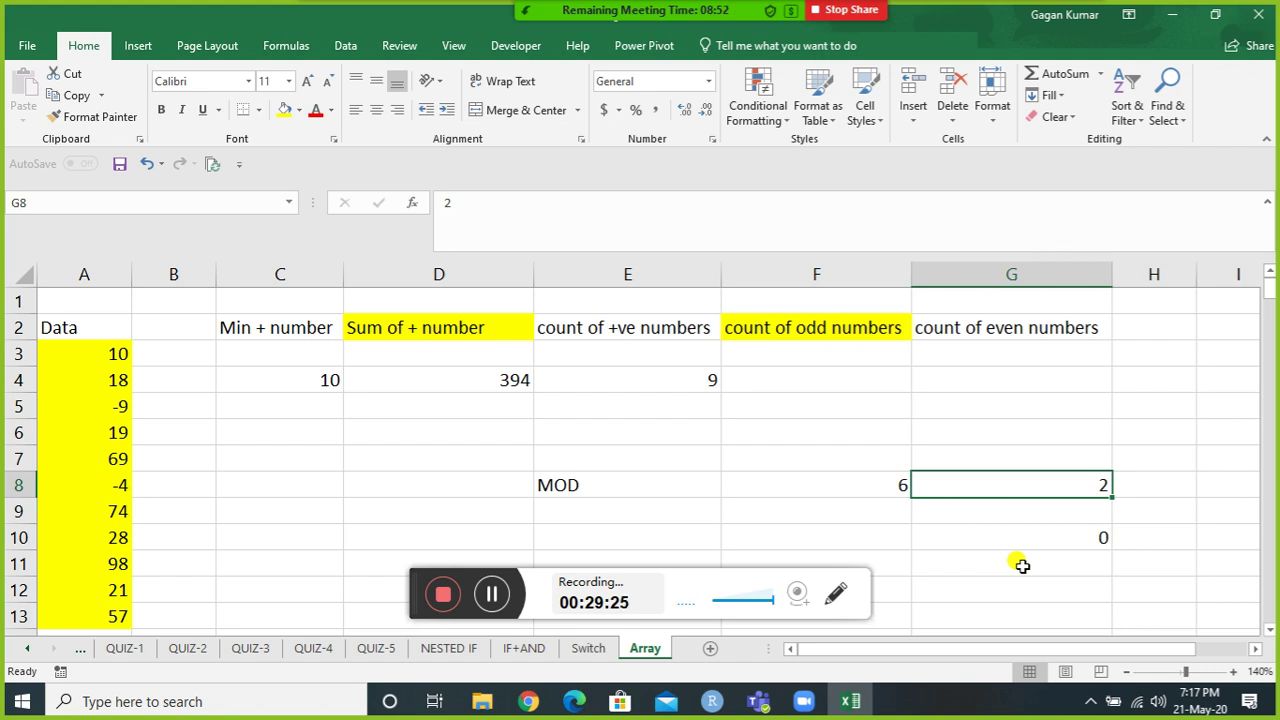
{"action": "key", "text": "Down"}
{"action": "key", "text": "Down"}
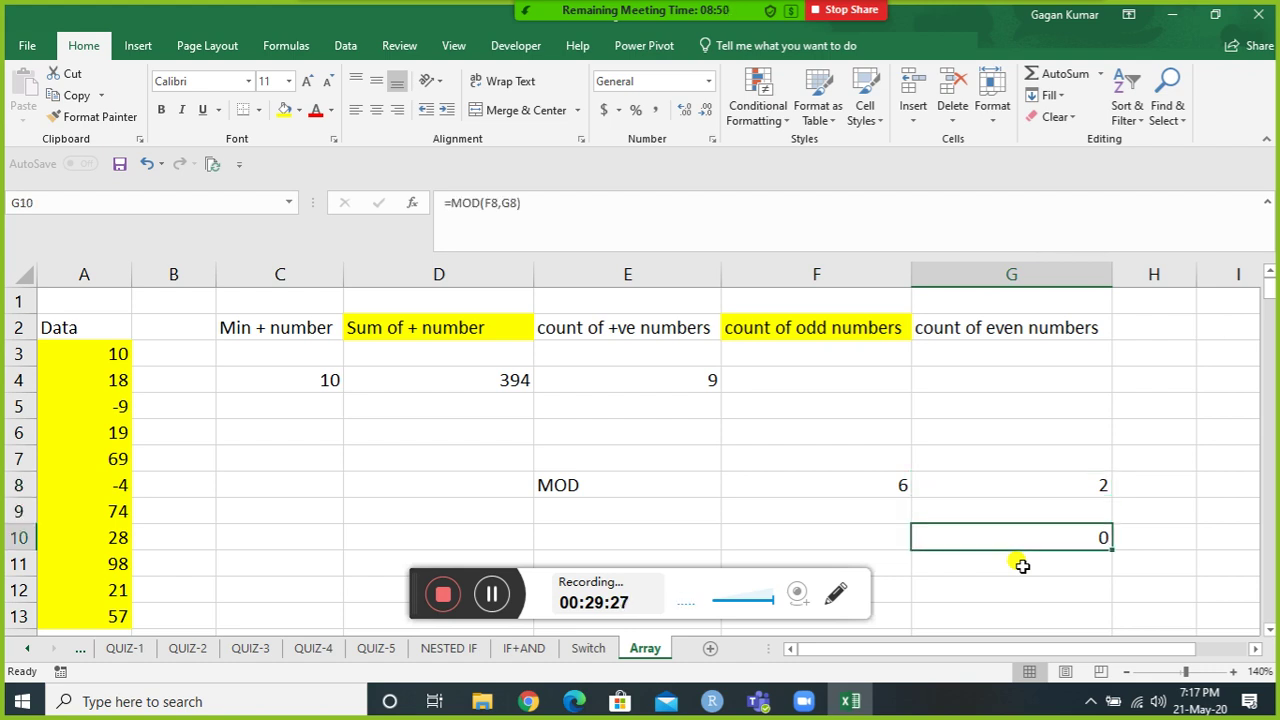
Set the dividend in F8 to 7 and check the remainder in G10 against the divisor in G8.
{"action": "key", "text": "Up"}
{"action": "key", "text": "Left"}
{"action": "key", "text": "Up"}
{"action": "type", "text": "7"}
{"action": "key", "text": "Return"}
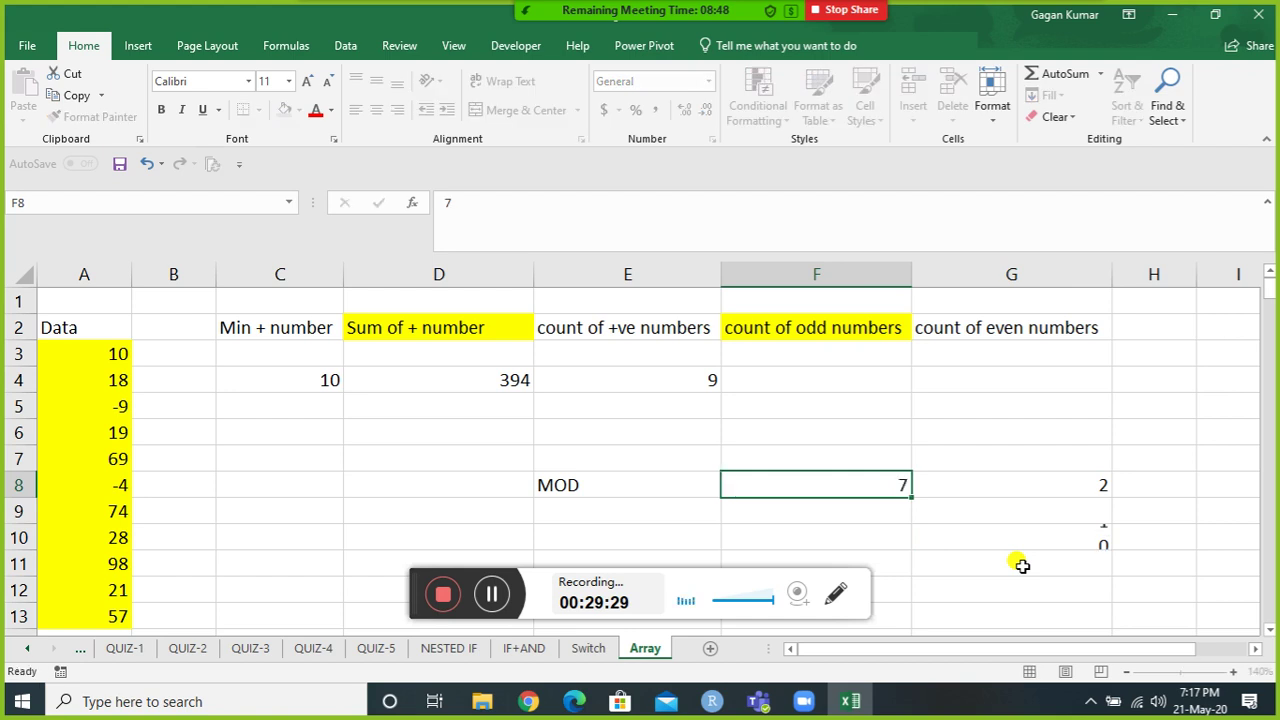
{"action": "key", "text": "Down"}
{"action": "key", "text": "Right"}
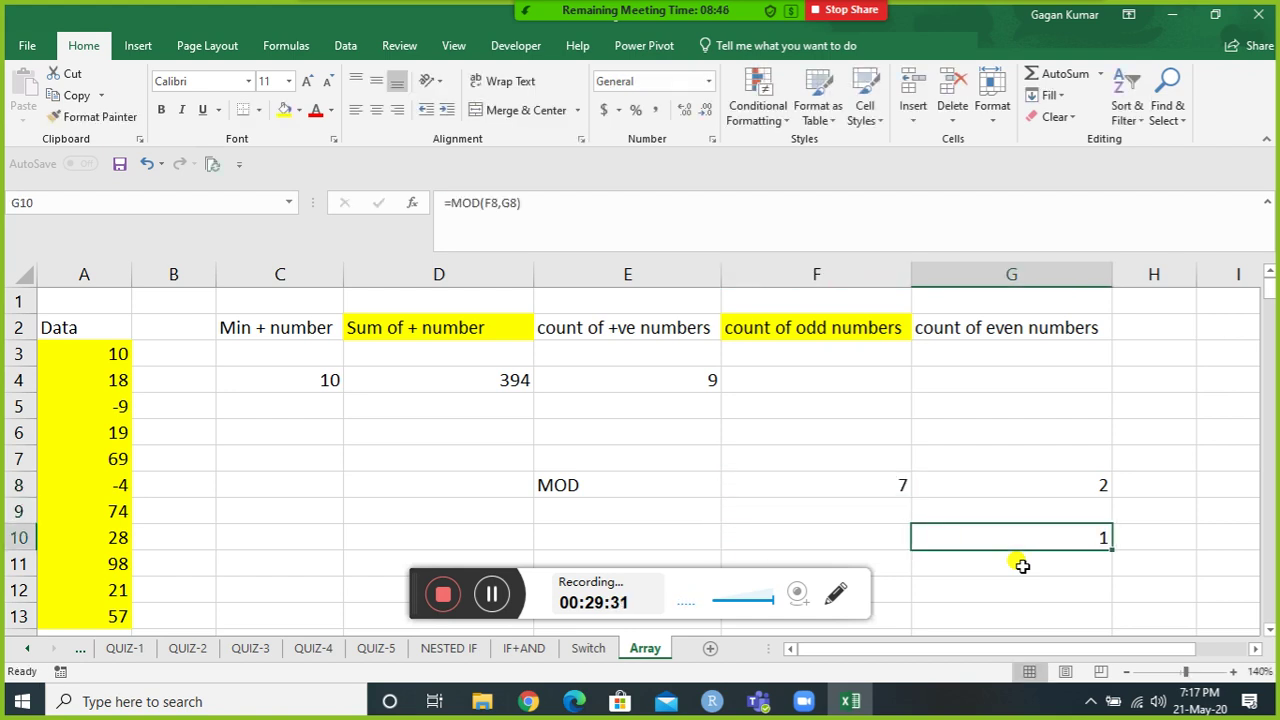
{"action": "key", "text": "Up"}
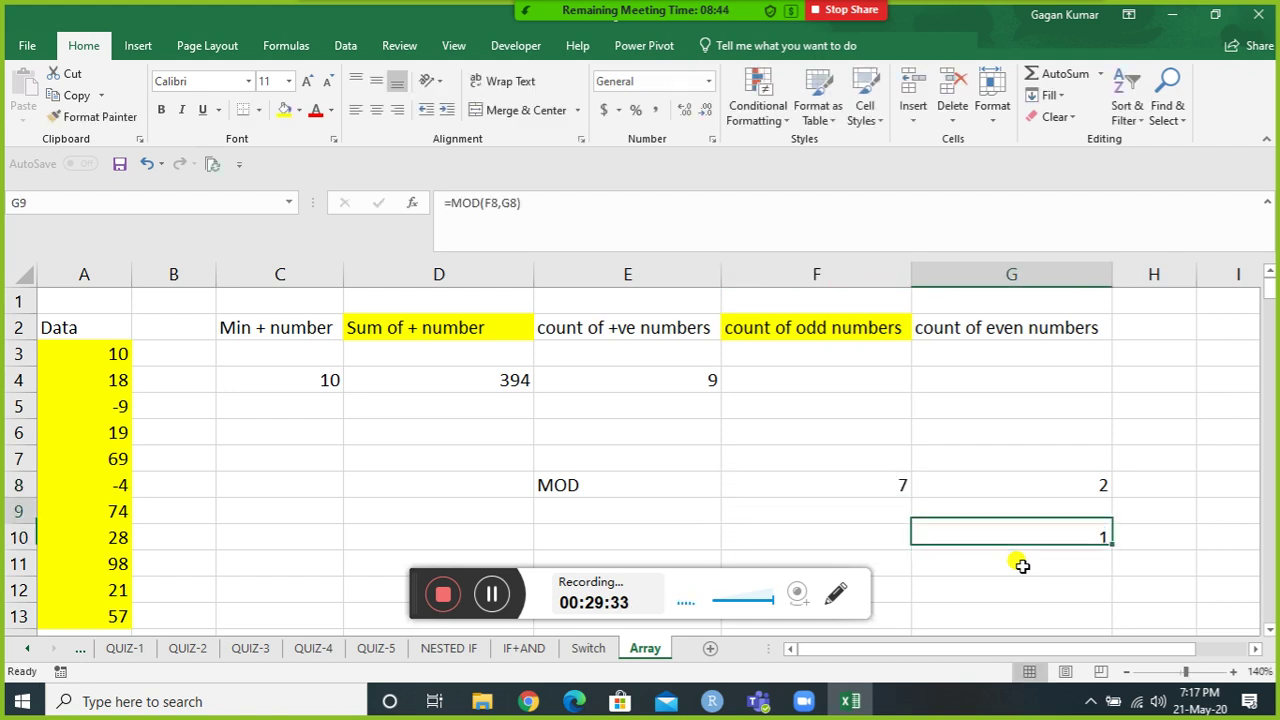
{"action": "key", "text": "Up"}
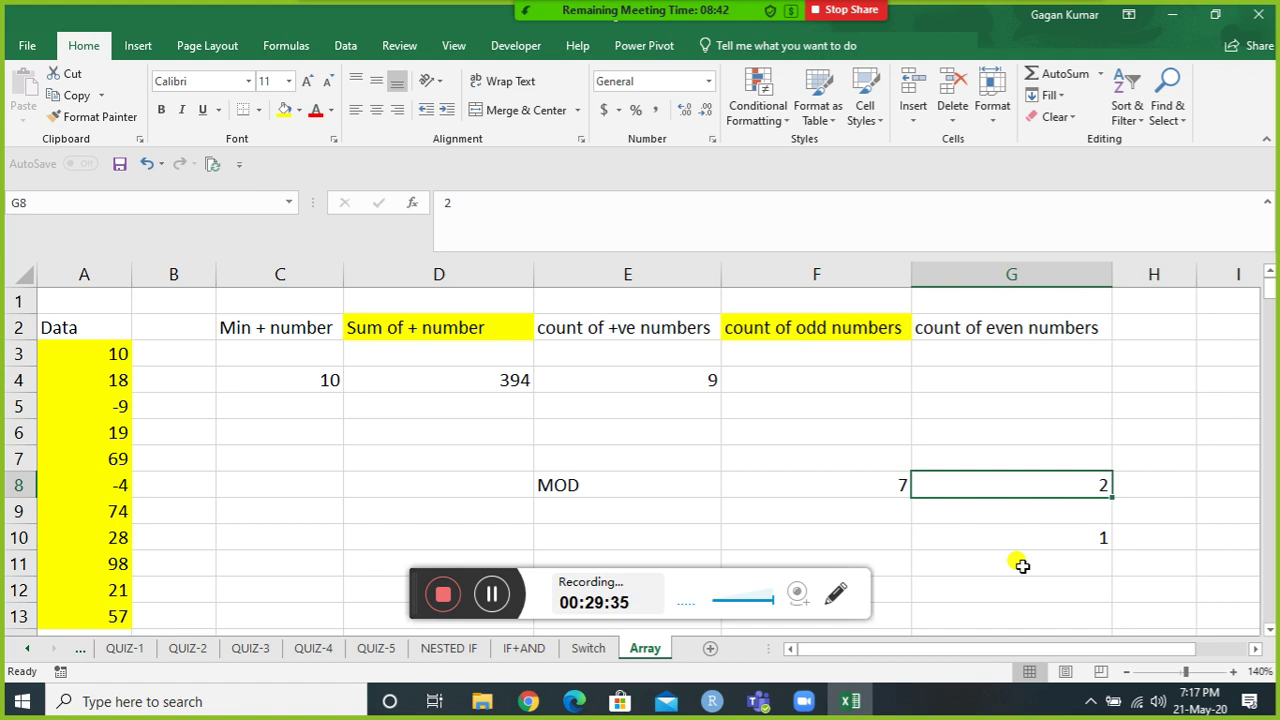
Start a MOD formula in F4 for the count of odd numbers, with A3:A13 as the number argument.
{"action": "key", "text": "Left"}
{"action": "key", "text": "Up"}
{"action": "key", "text": "Up"}
{"action": "key", "text": "Up"}
{"action": "key", "text": "Up"}
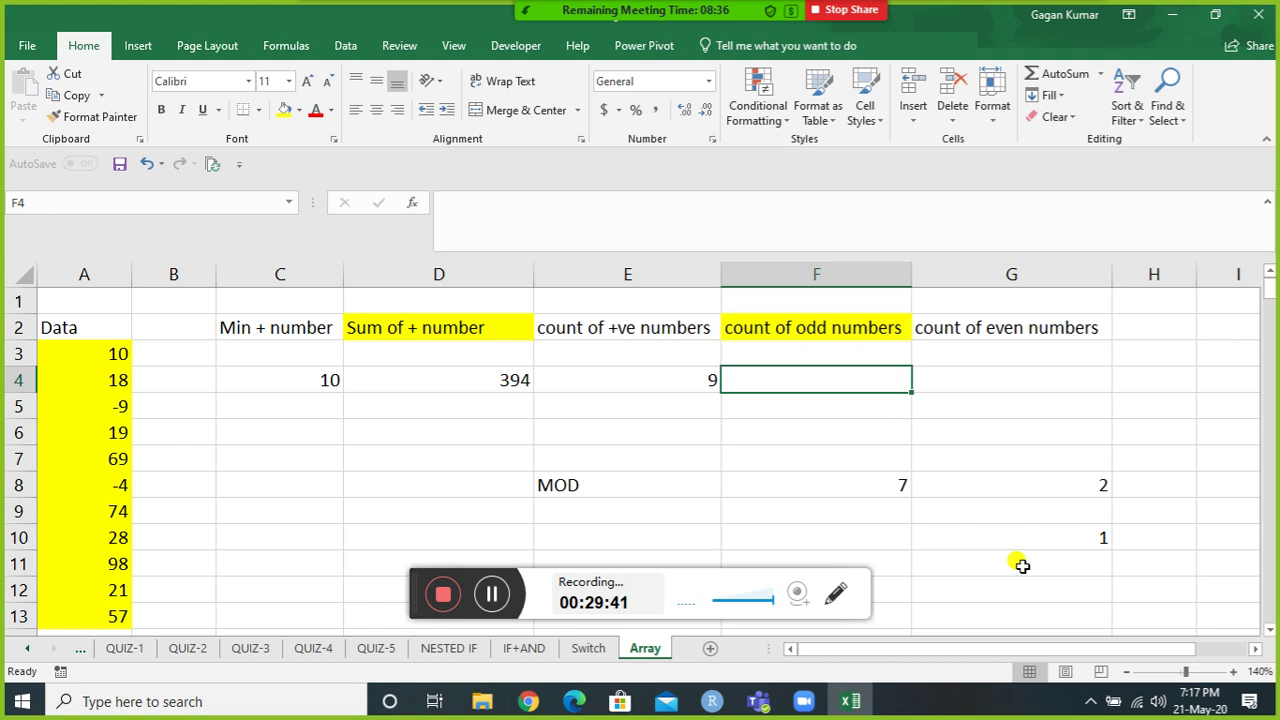
{"action": "key", "text": "Up"}
{"action": "key", "text": "Up"}
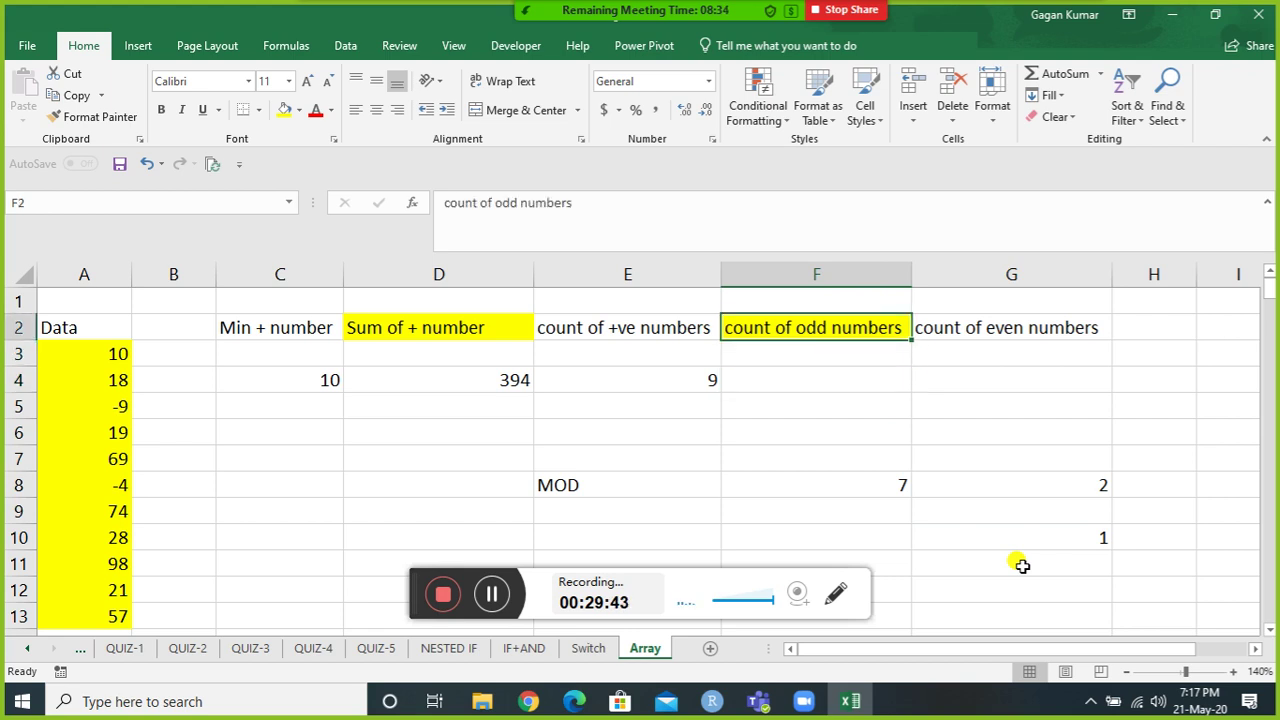
{"action": "key", "text": "Down"}
{"action": "key", "text": "Down"}
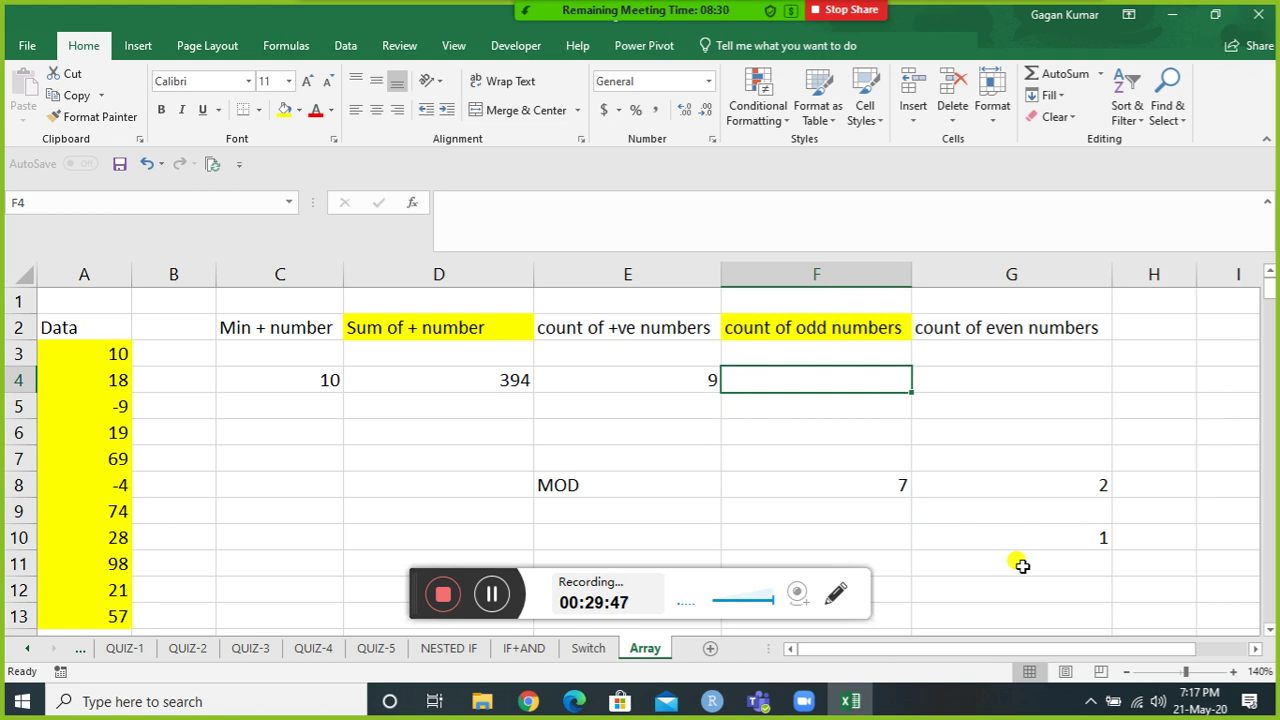
{"action": "type", "text": "="}
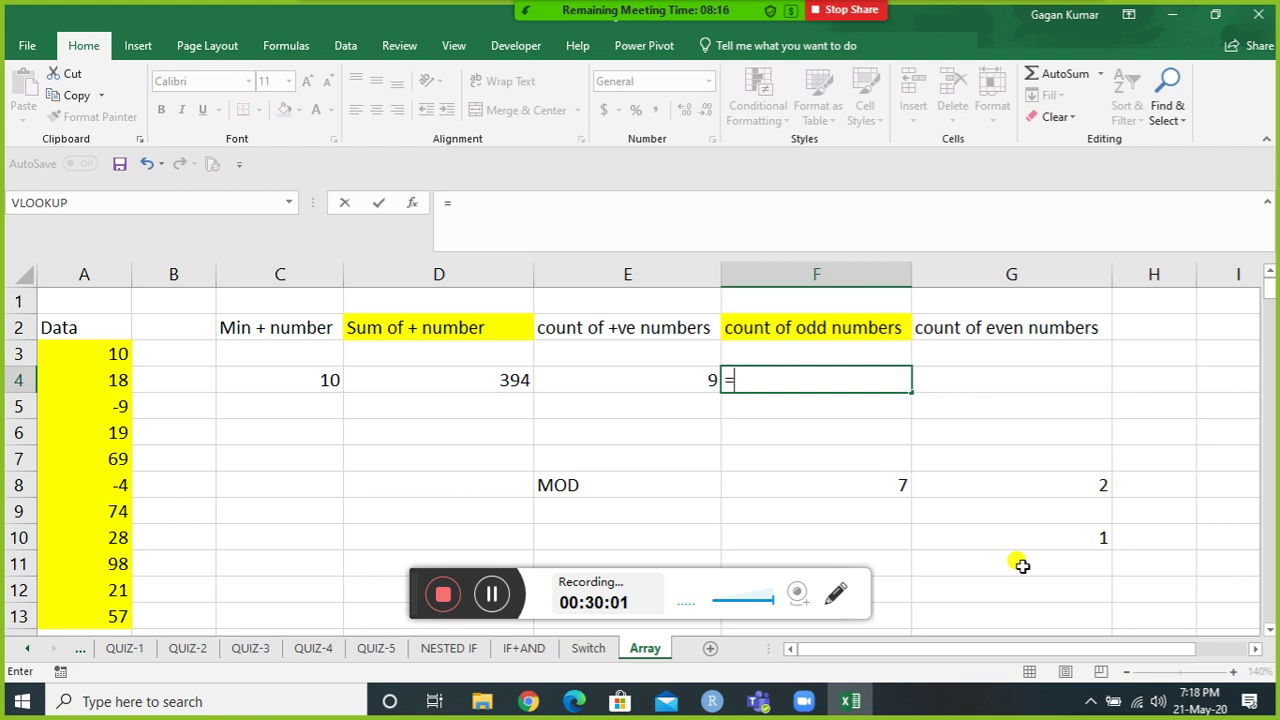
{"action": "type", "text": "mod"}
{"action": "key", "text": "Tab"}
{"action": "key", "text": "Left"}
{"action": "key", "text": "Left"}
{"action": "key", "text": "Left"}
{"action": "key", "text": "Left"}
{"action": "key", "text": "Left"}
{"action": "key", "text": "ctrl+Down"}
{"action": "key", "text": "ctrl+shift+Up"}
{"action": "key", "text": "shift+Down"}
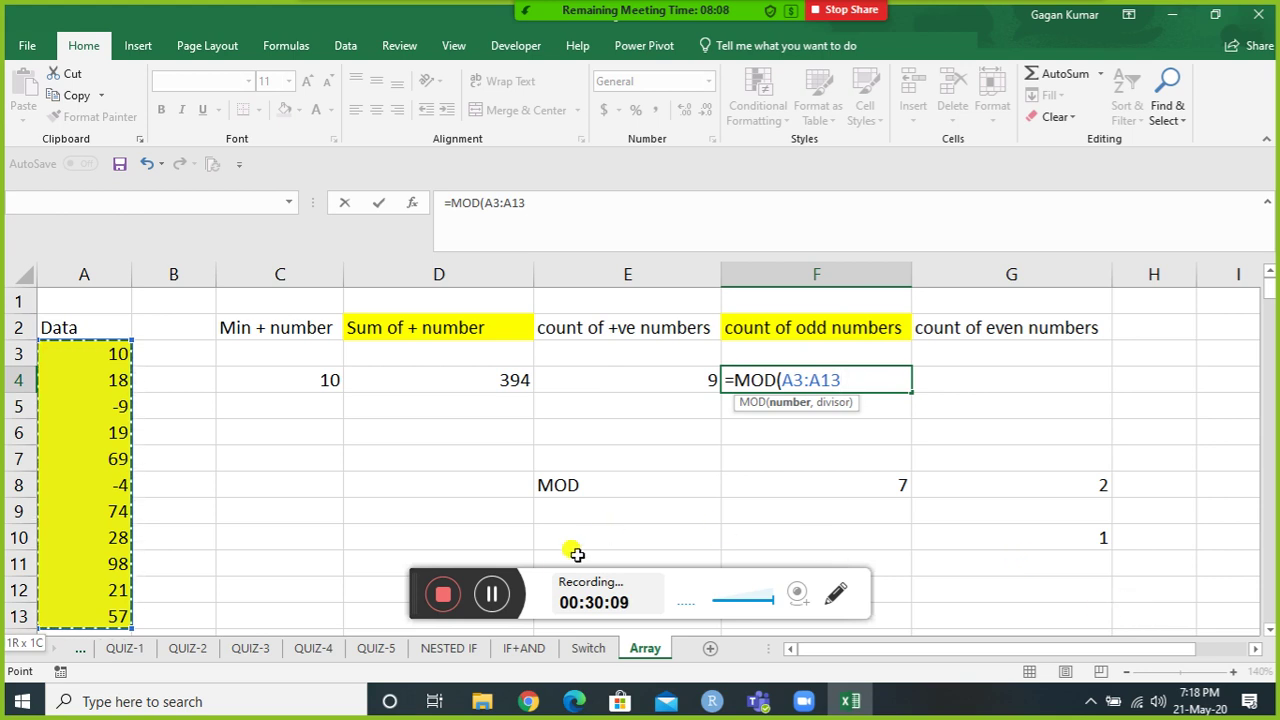
Add the divisor 2 to the formula in F4 and close it as =MOD(A3:A13,2).
{"action": "left_click", "coordinate": [492, 595]}
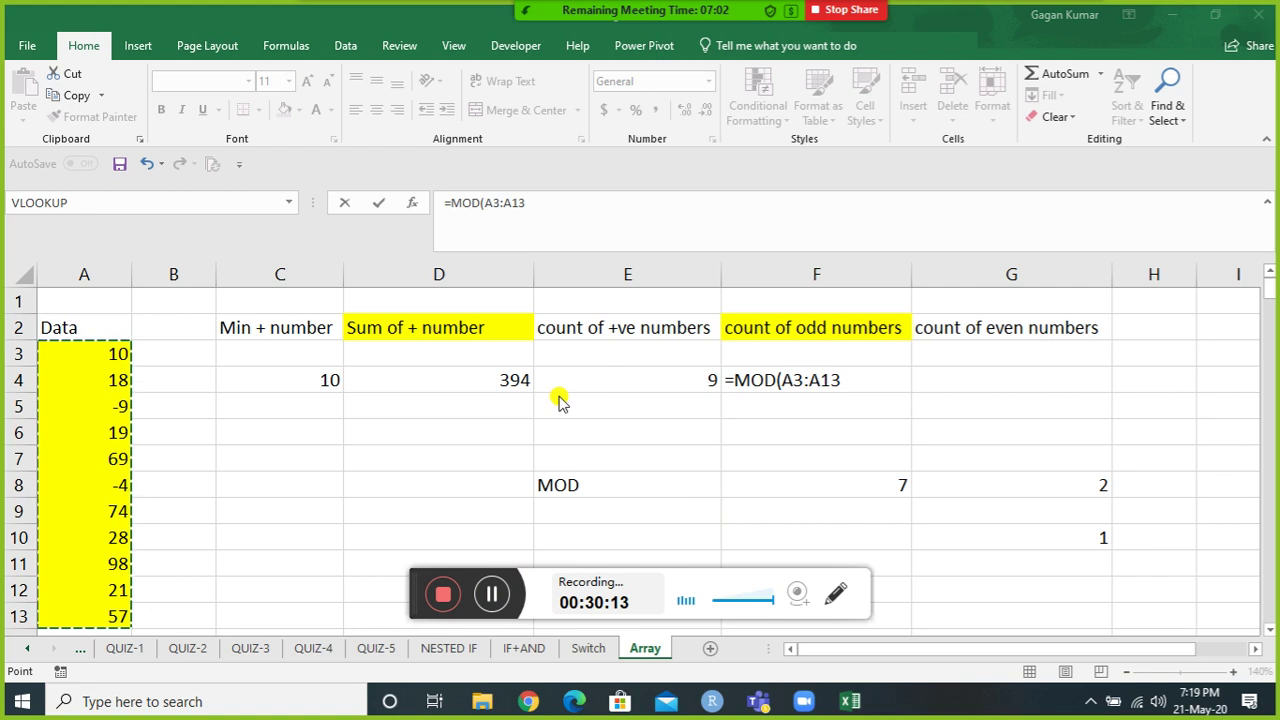
{"action": "left_click", "coordinate": [860, 372]}
{"action": "type", "text": ",2"}
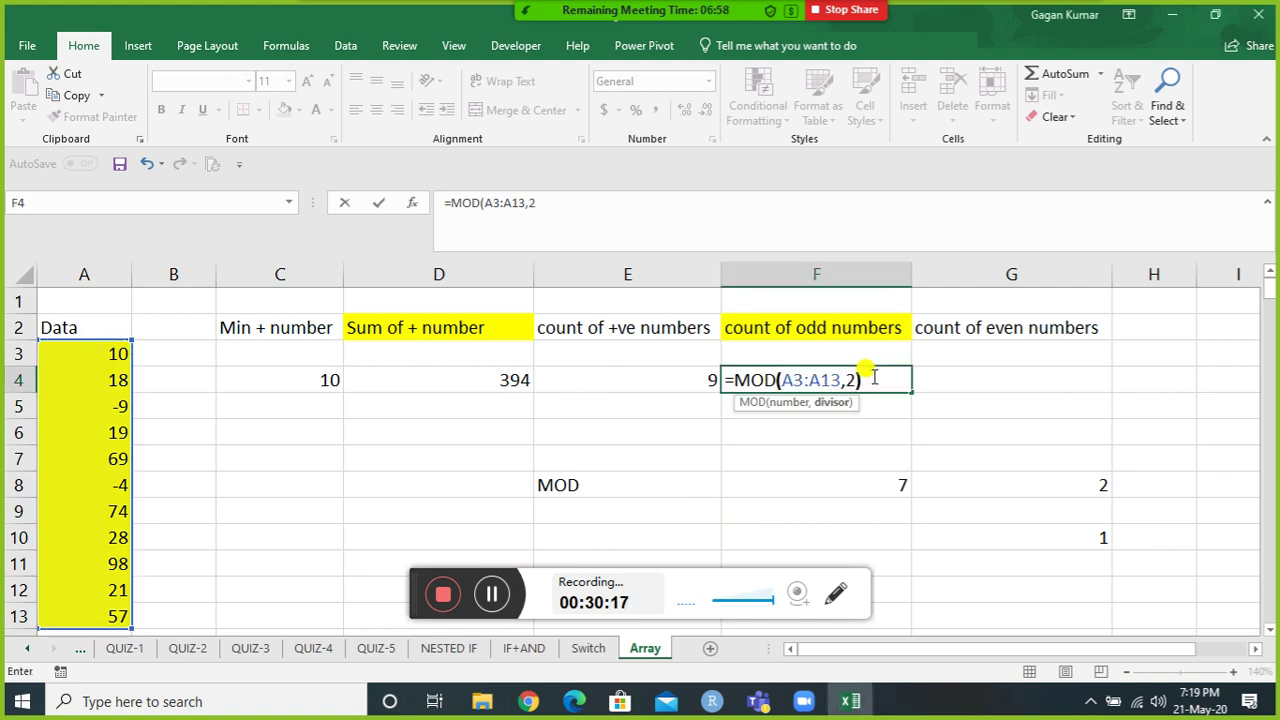
{"action": "type", "text": ")"}
Wrap the MOD in F4 in an IF that returns A3:A13 where the remainder is 1: =IF(MOD(A3:A13,2)=1,A3:A13).
{"action": "left_click", "coordinate": [730, 378]}
{"action": "type", "text": "IF("}
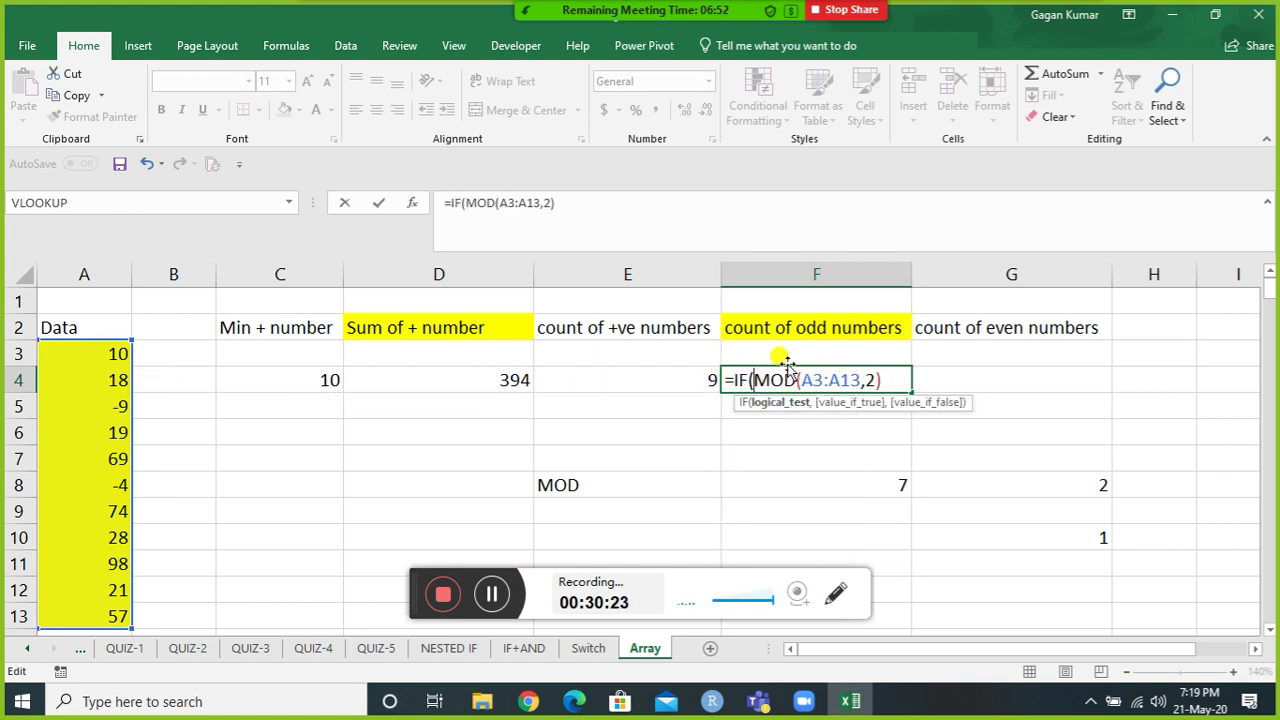
{"action": "left_click", "coordinate": [897, 378]}
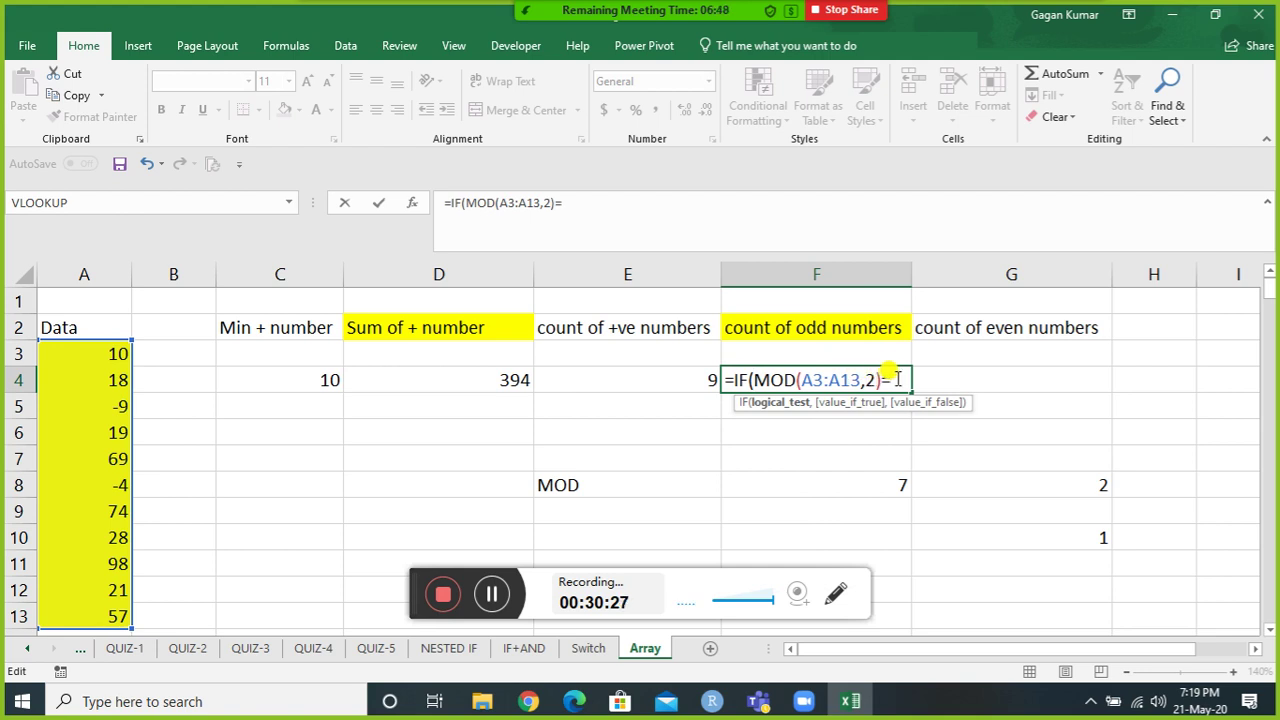
{"action": "type", "text": "=1,"}
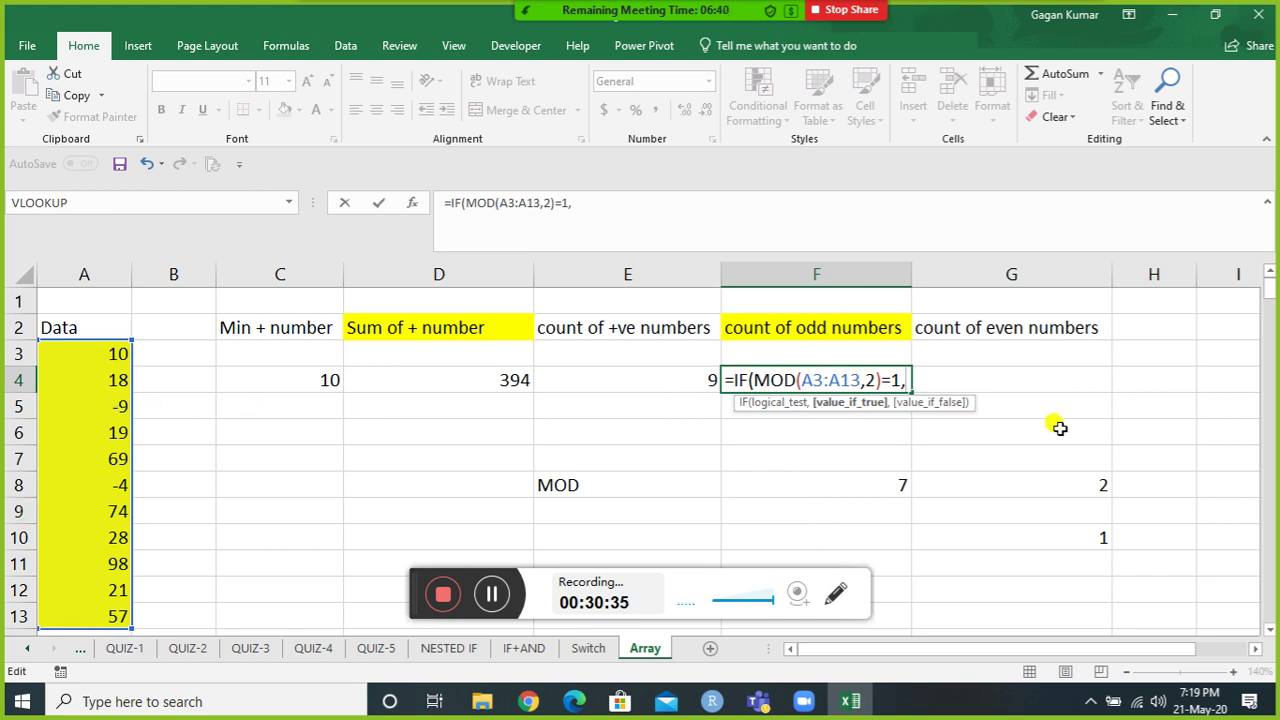
{"action": "left_click", "coordinate": [113, 353]}
{"action": "key", "text": "ctrl+shift+Down"}
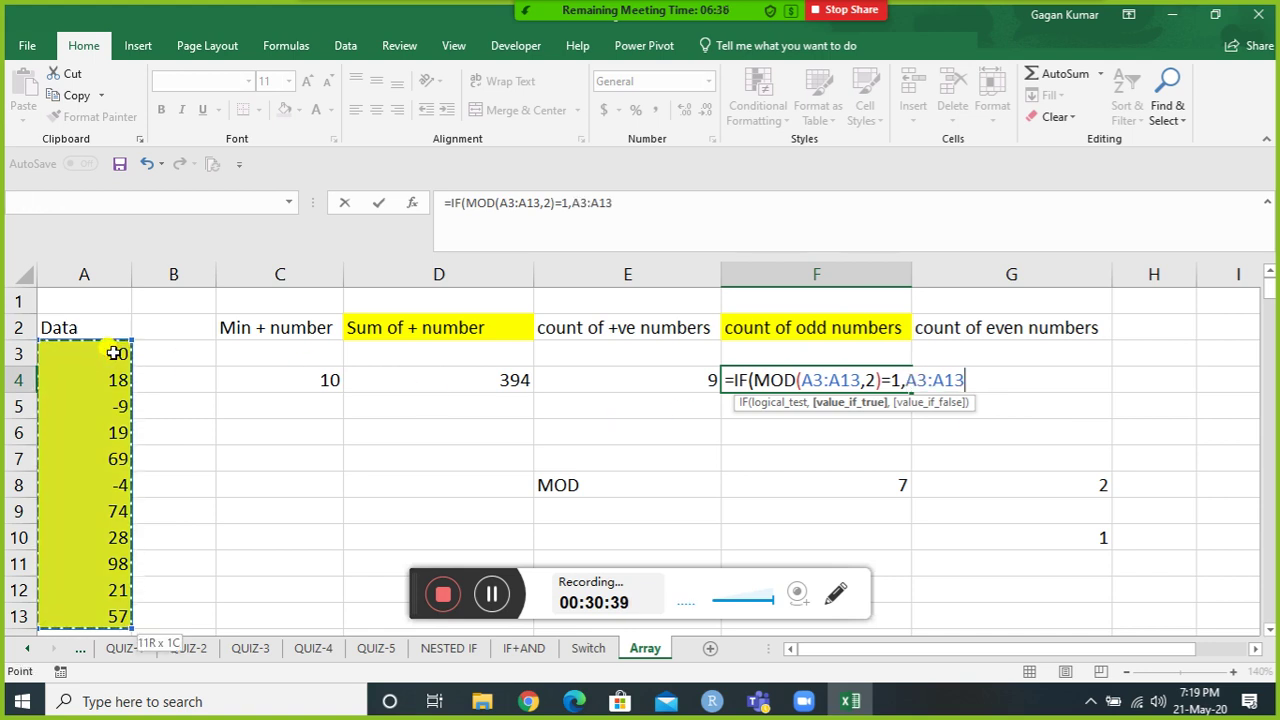
{"action": "type", "text": ")"}
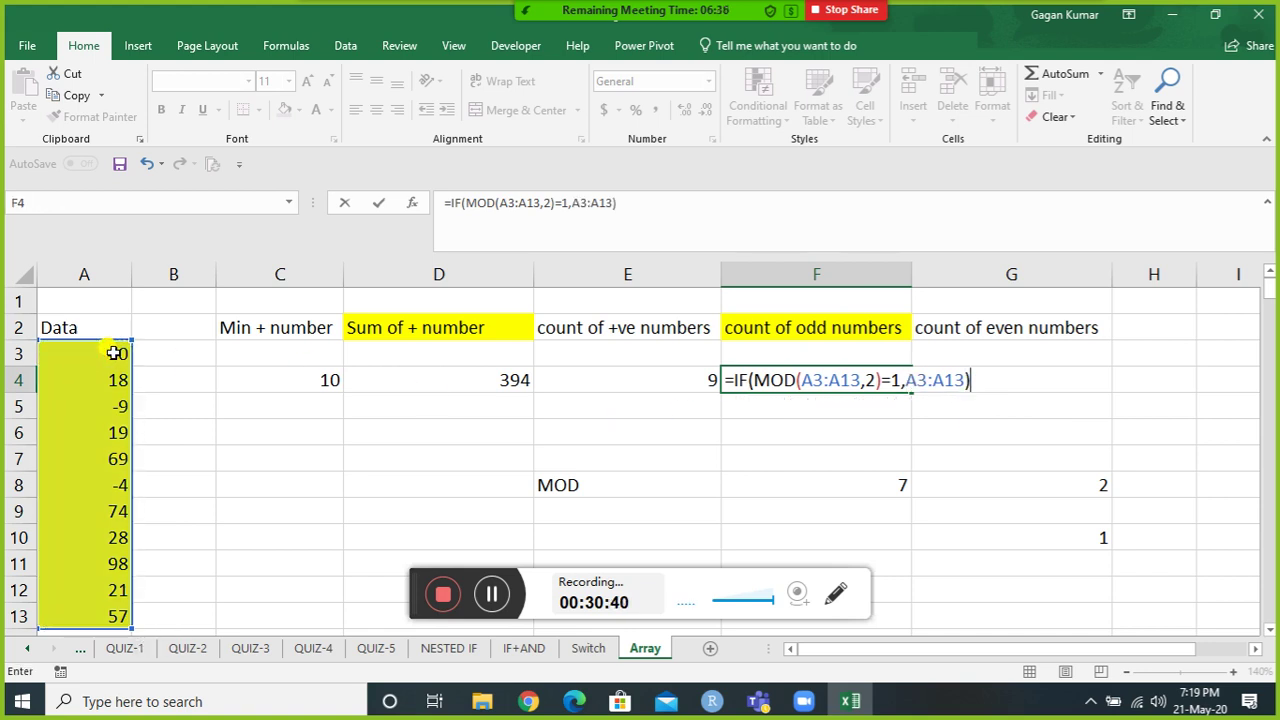
Nest the IF in F4 inside COUNT and enter =COUNT(IF(MOD(A3:A13,2)=1,A3:A13)) as an array formula.
{"action": "left_click", "coordinate": [733, 381]}
{"action": "type", "text": "coun"}
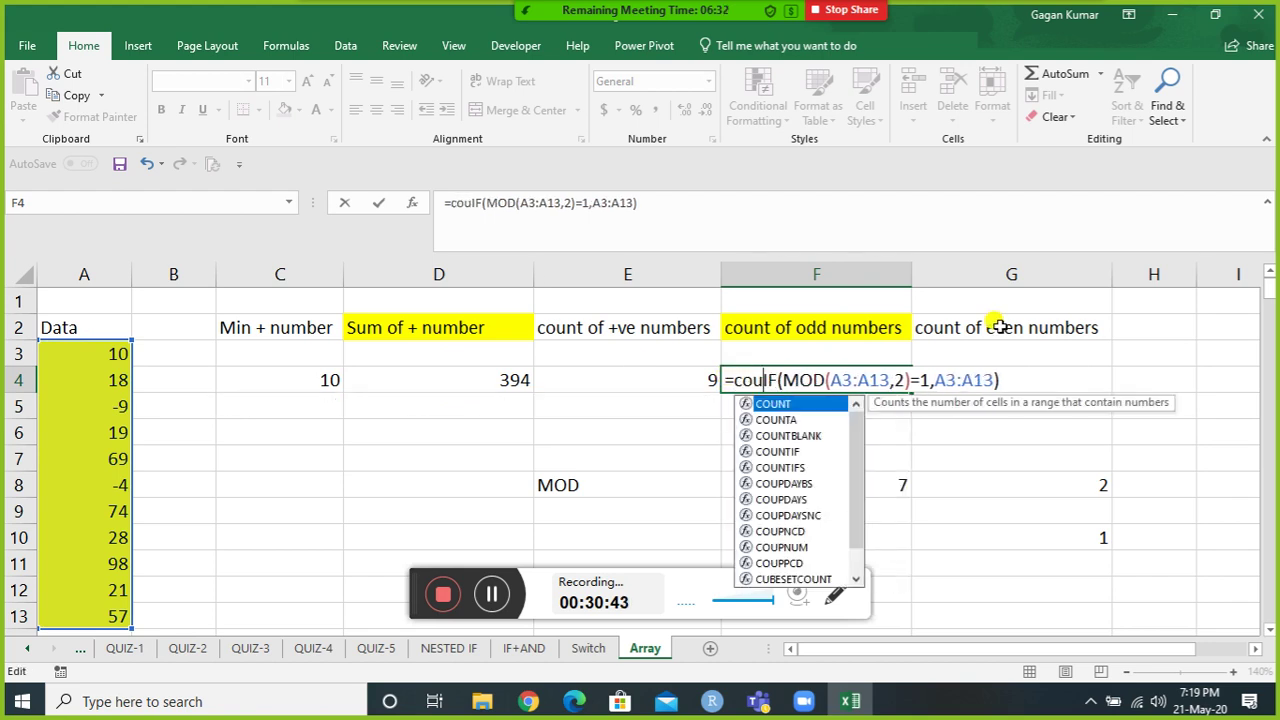
{"action": "key", "text": "Tab"}
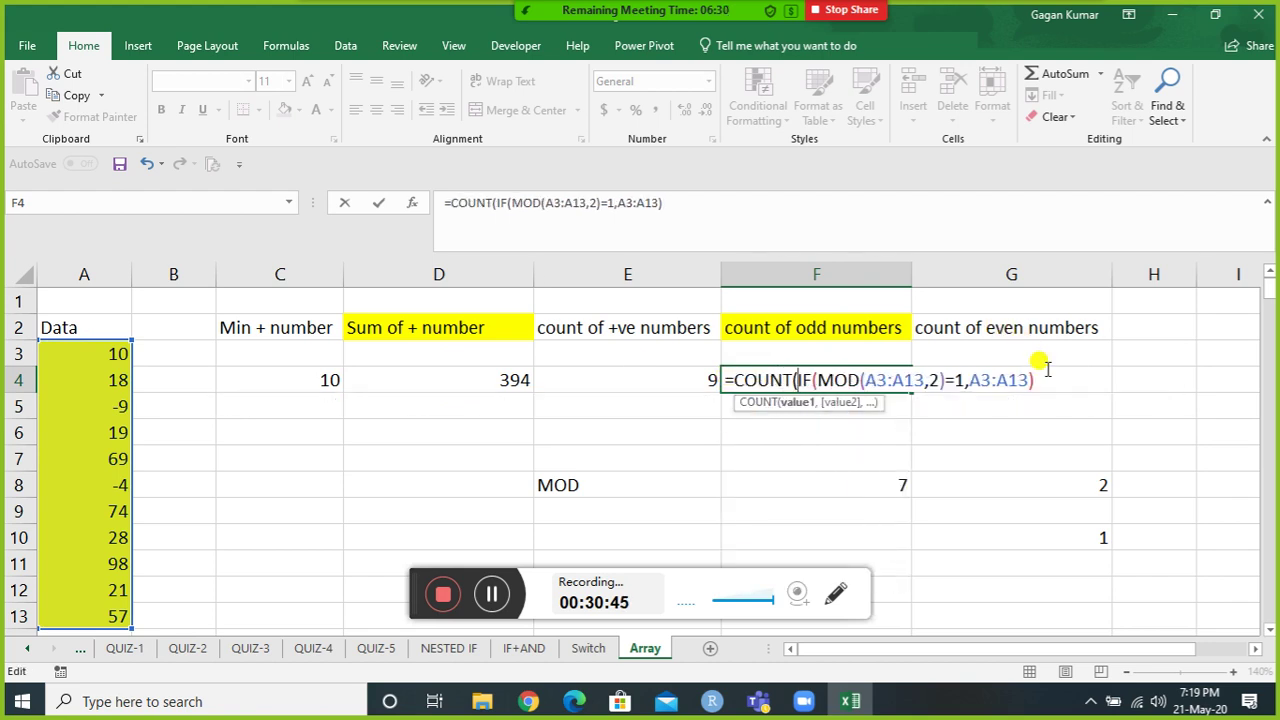
{"action": "type", "text": ")"}
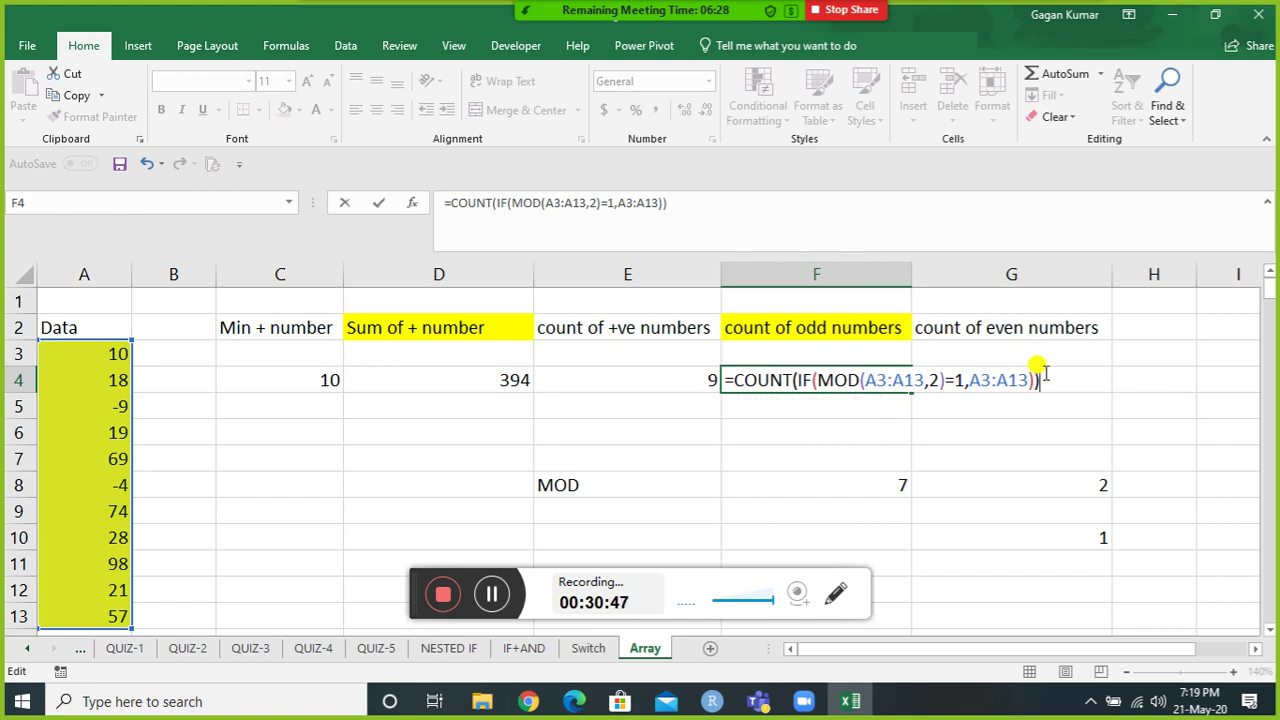
{"action": "key", "text": "ctrl+shift+Return"}
Go through the Data values in column A to check the count of odd numbers in F4.
{"action": "key", "text": "Left"}
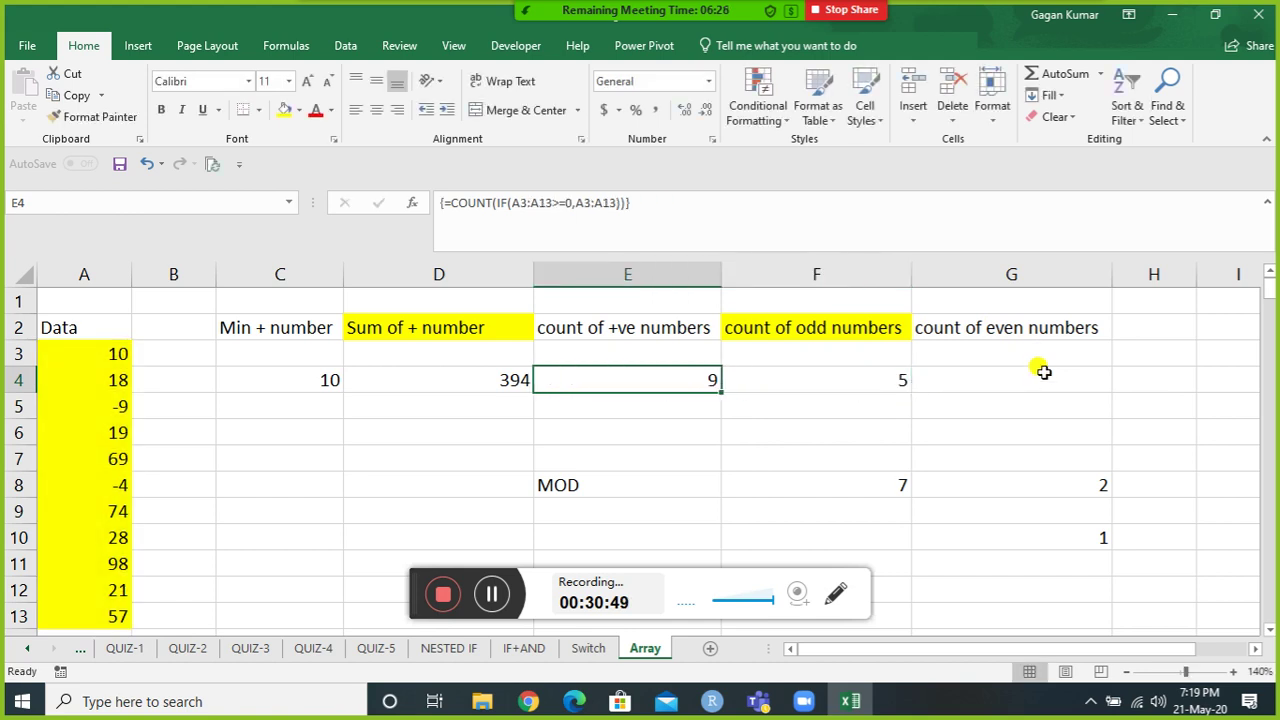
{"action": "key", "text": "Home"}
{"action": "key", "text": "Up"}
{"action": "key", "text": "Down"}
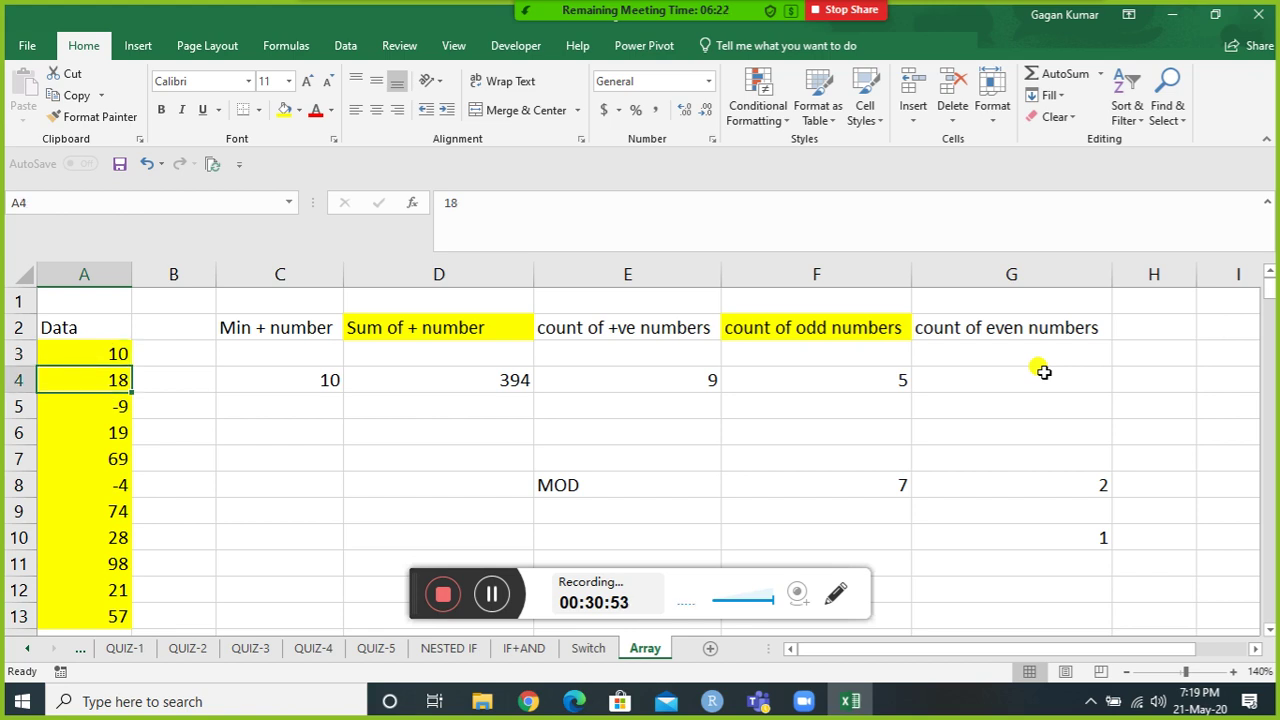
{"action": "key", "text": "Down"}
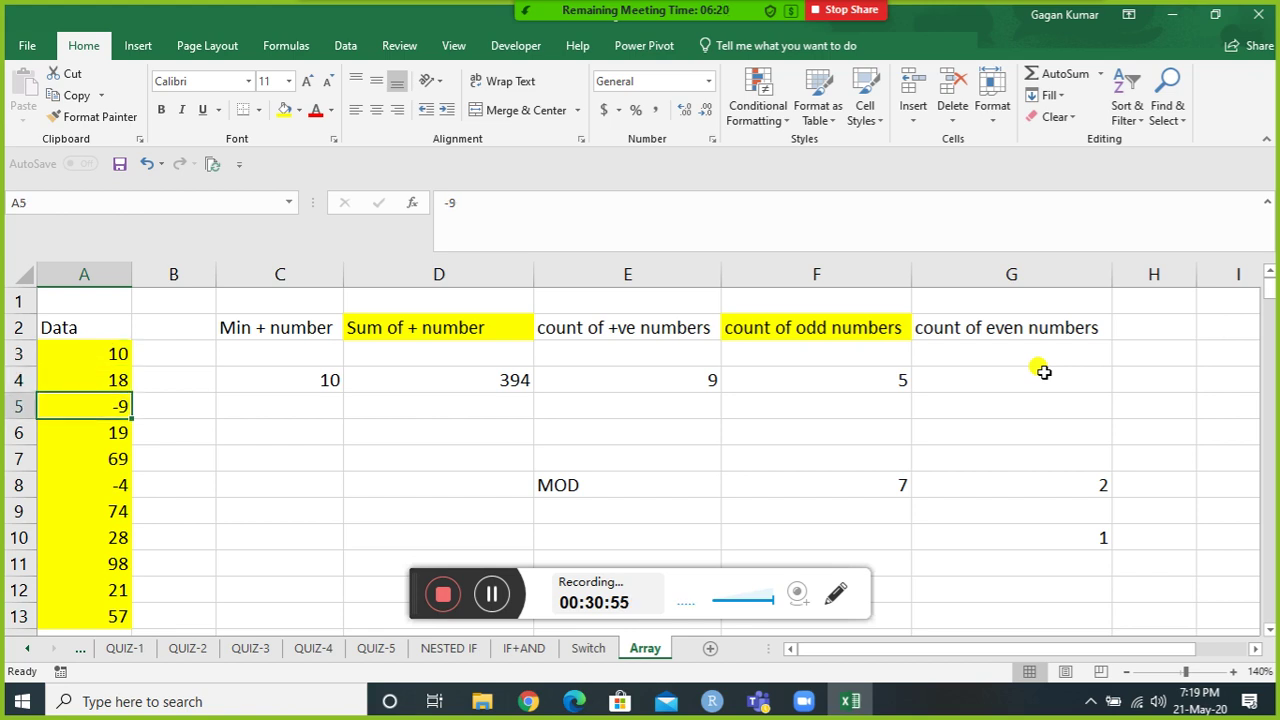
{"action": "key", "text": "Down"}
{"action": "key", "text": "Down"}
{"action": "key", "text": "Down"}
{"action": "key", "text": "Down"}
{"action": "key", "text": "Down"}
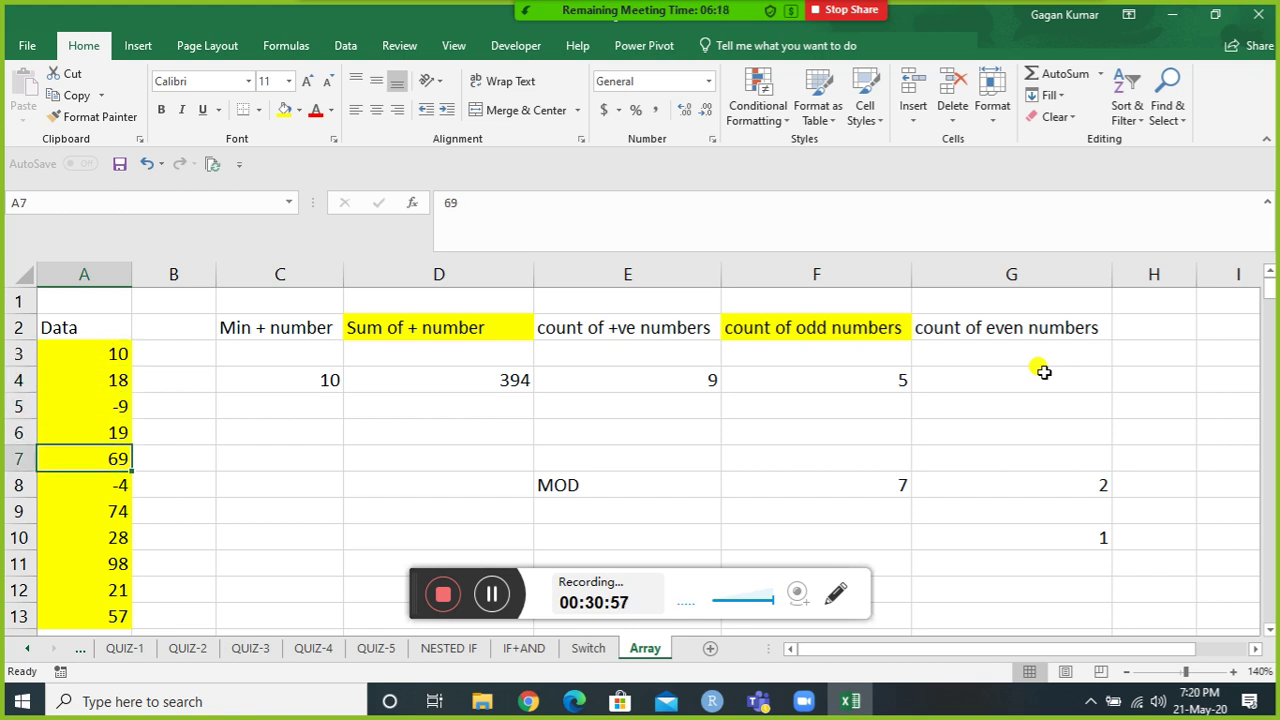
{"action": "key", "text": "Down"}
{"action": "key", "text": "Down"}
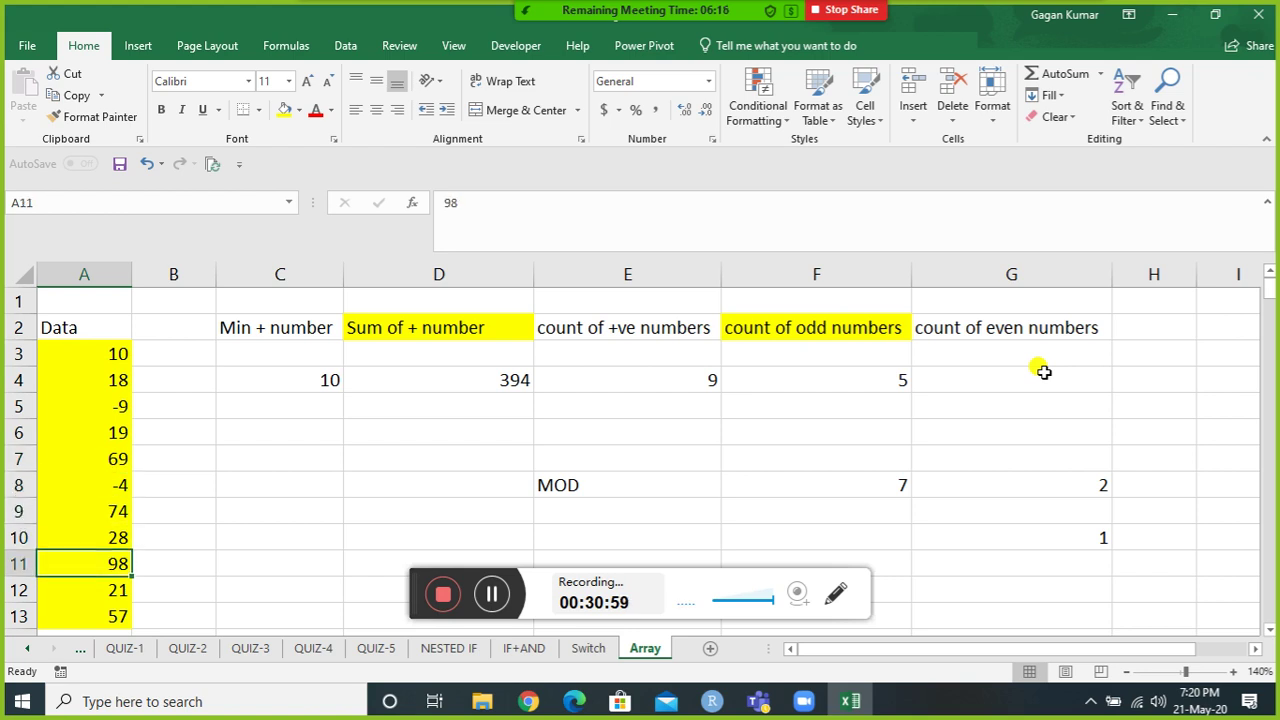
{"action": "key", "text": "Down"}
{"action": "key", "text": "Up"}
{"action": "key", "text": "Down"}
{"action": "key", "text": "Up"}
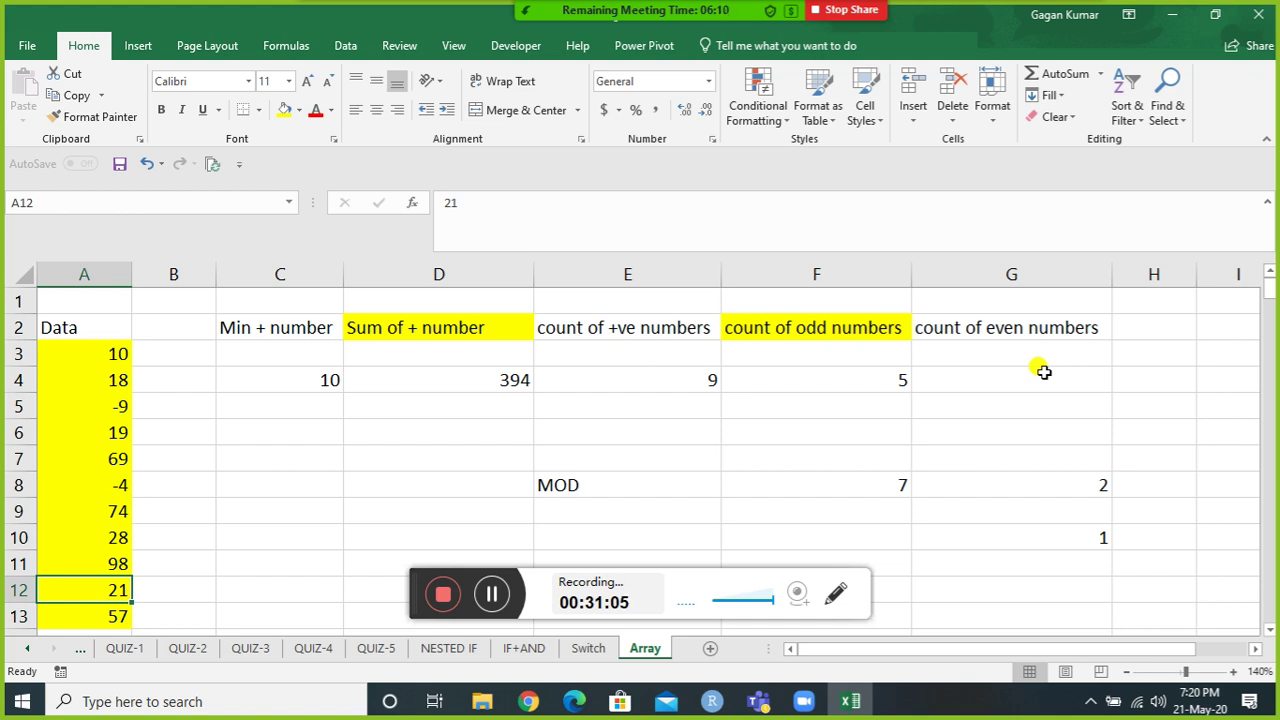
Select G4, the result cell for the count of even numbers.
{"action": "key", "text": "Right"}
{"action": "key", "text": "Right"}
{"action": "key", "text": "Up"}
{"action": "key", "text": "Up"}
{"action": "key", "text": "Up"}
{"action": "key", "text": "Up"}
{"action": "key", "text": "Up"}
{"action": "key", "text": "Up"}
{"action": "key", "text": "Up"}
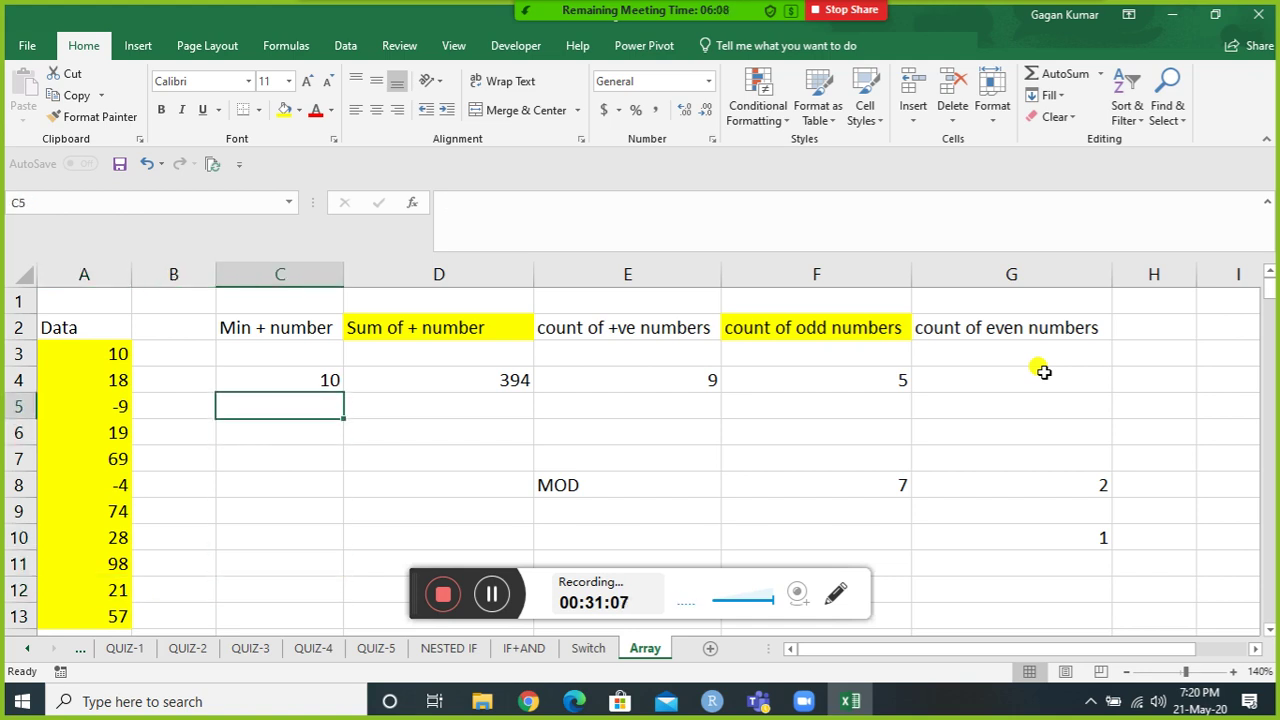
{"action": "key", "text": "Up"}
{"action": "key", "text": "Right"}
{"action": "key", "text": "Right"}
{"action": "key", "text": "Right"}
{"action": "key", "text": "Right"}
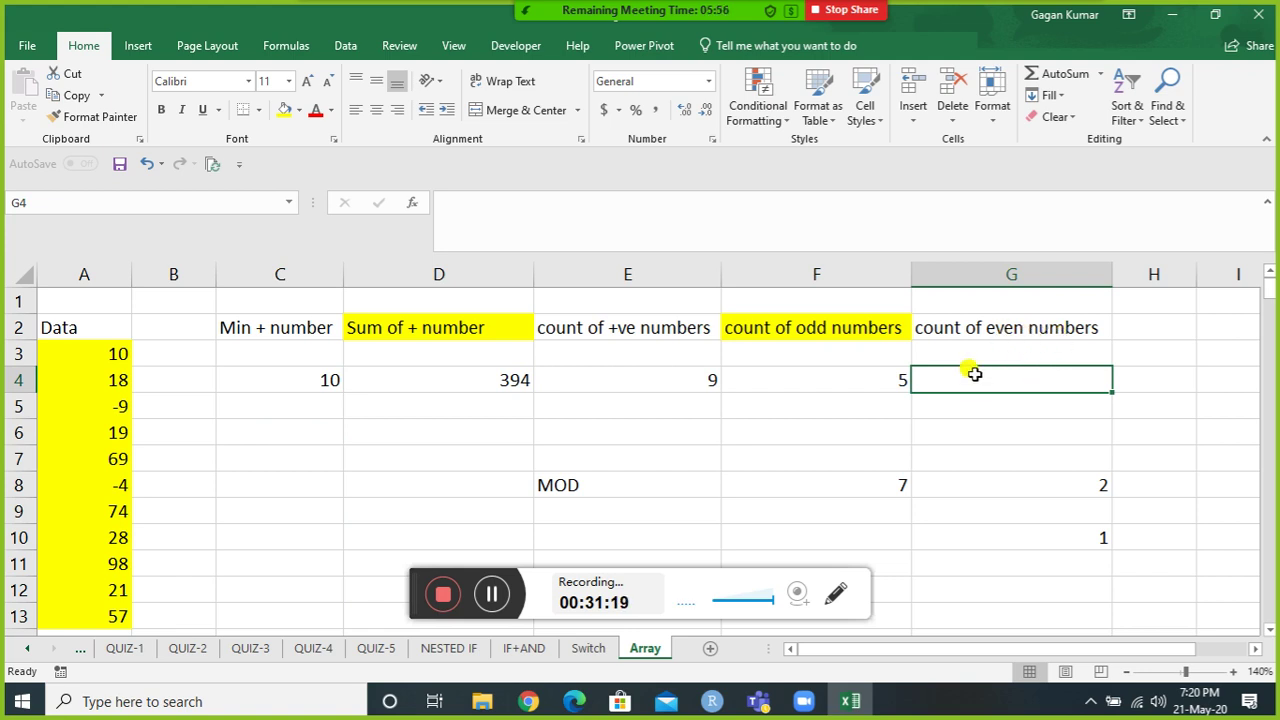
{"action": "type", "text": "=mod"}
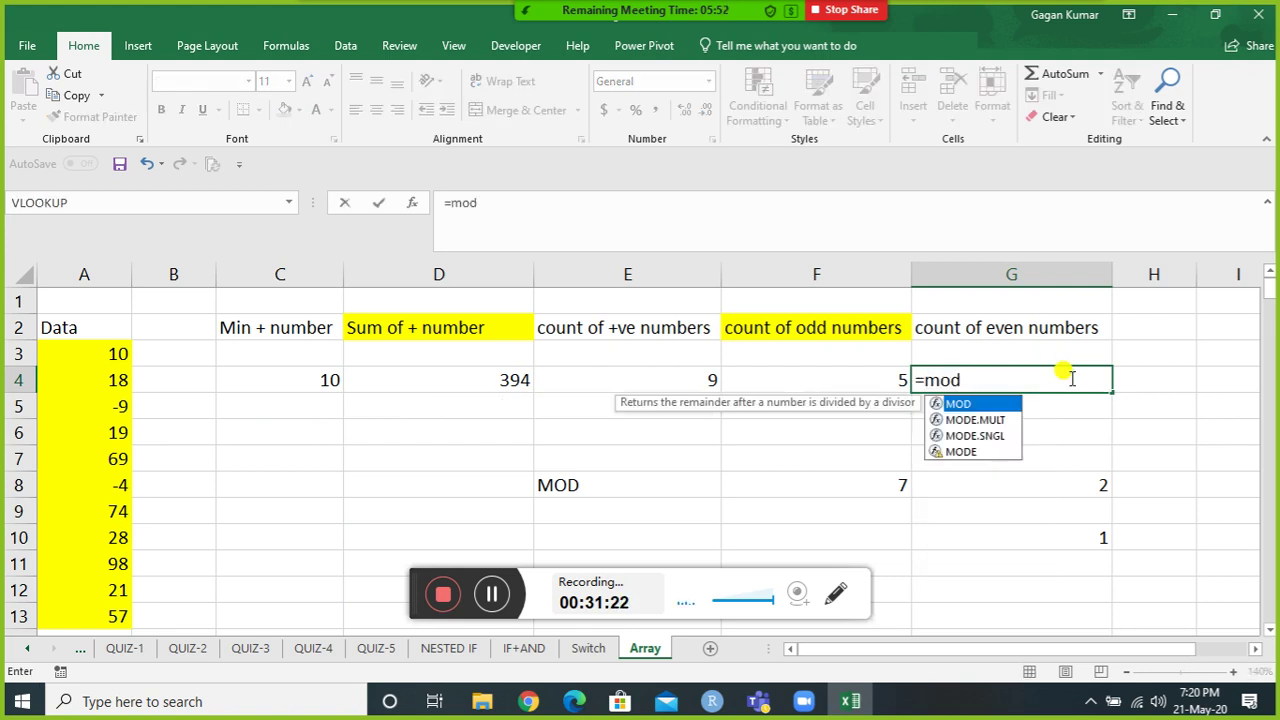
{"action": "key", "text": "Escape"}
{"action": "type", "text": "="}
{"action": "key", "text": "Escape"}
Start an IF formula in G4 with the even-number test MOD(A3:A13,2)=0.
{"action": "type", "text": "=IF("}
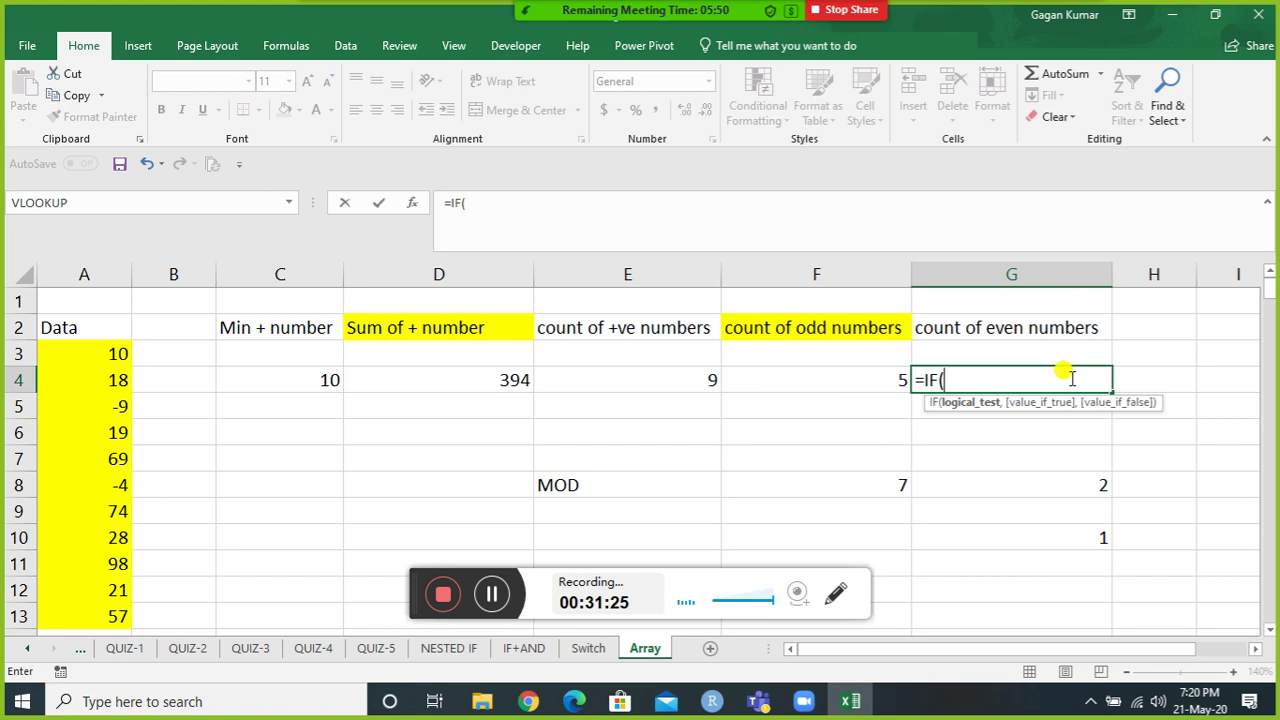
{"action": "type", "text": "mod"}
{"action": "key", "text": "Tab"}
{"action": "key", "text": "Left"}
{"action": "key", "text": "Left"}
{"action": "key", "text": "Left"}
{"action": "key", "text": "Left"}
{"action": "key", "text": "Left"}
{"action": "key", "text": "Left"}
{"action": "key", "text": "ctrl+Down"}
{"action": "key", "text": "ctrl+shift+Up"}
{"action": "key", "text": "shift+Down"}
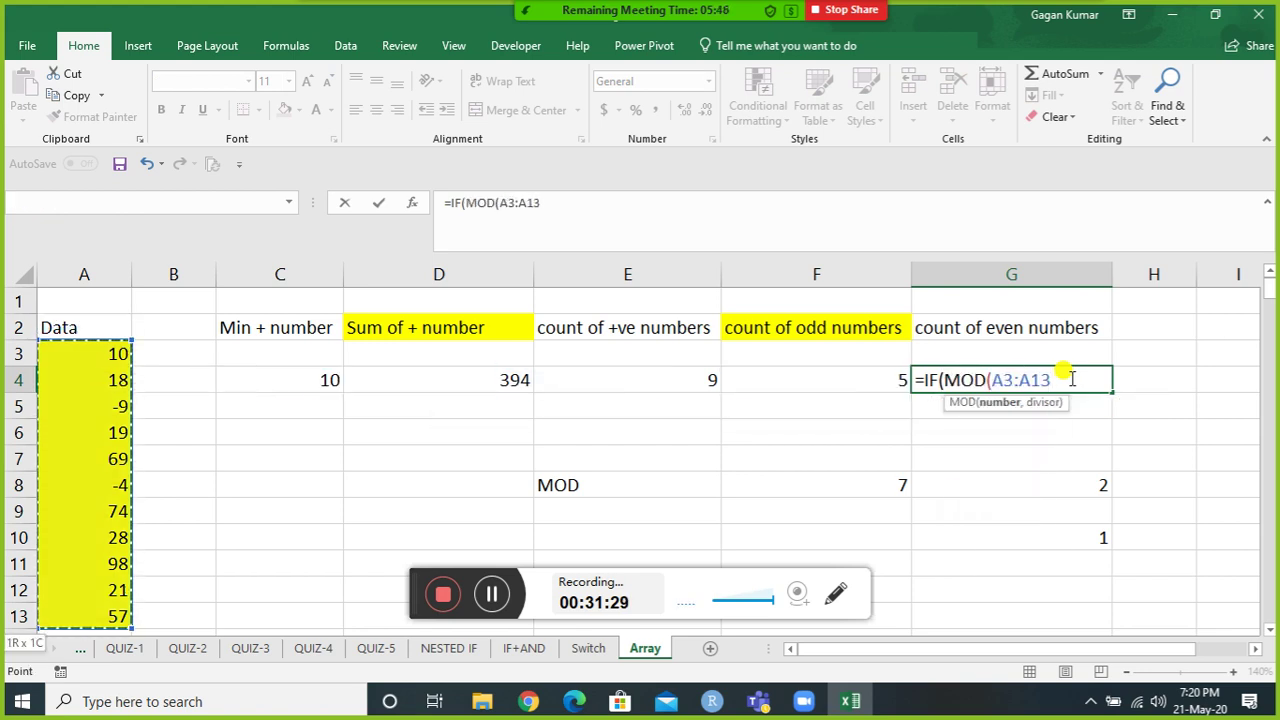
{"action": "type", "text": ",2"}
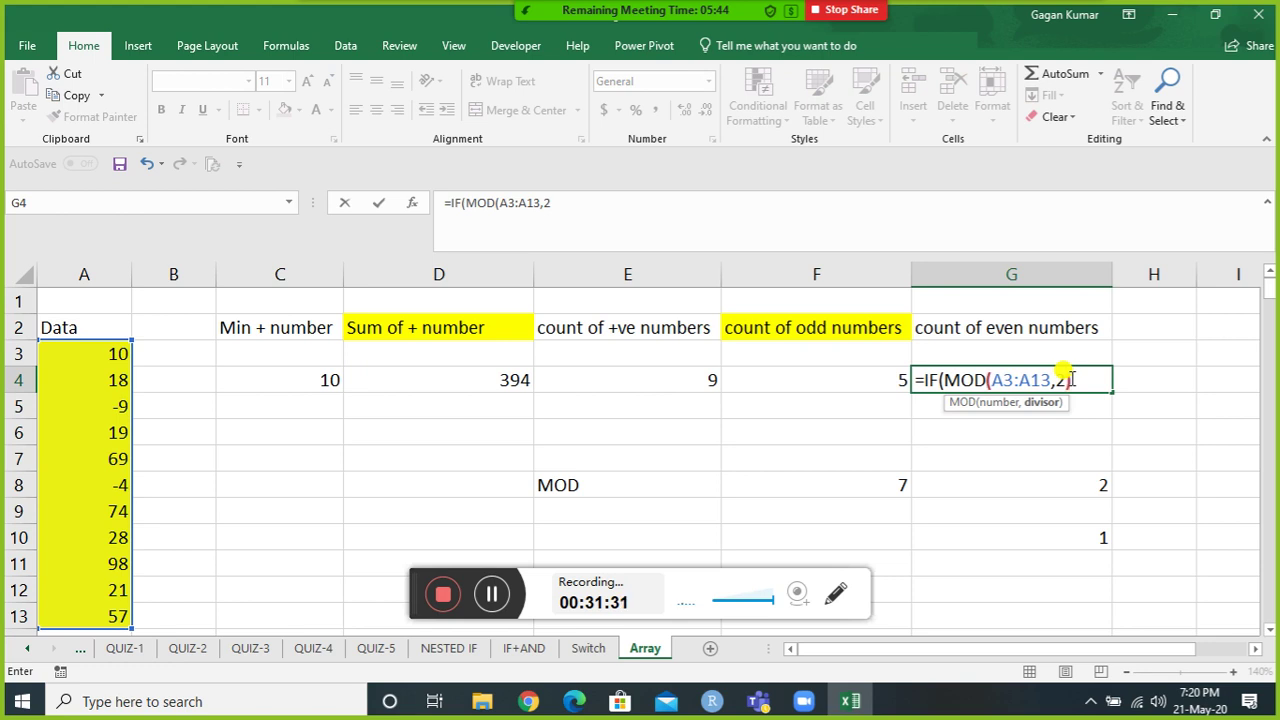
{"action": "type", "text": ")=0"}
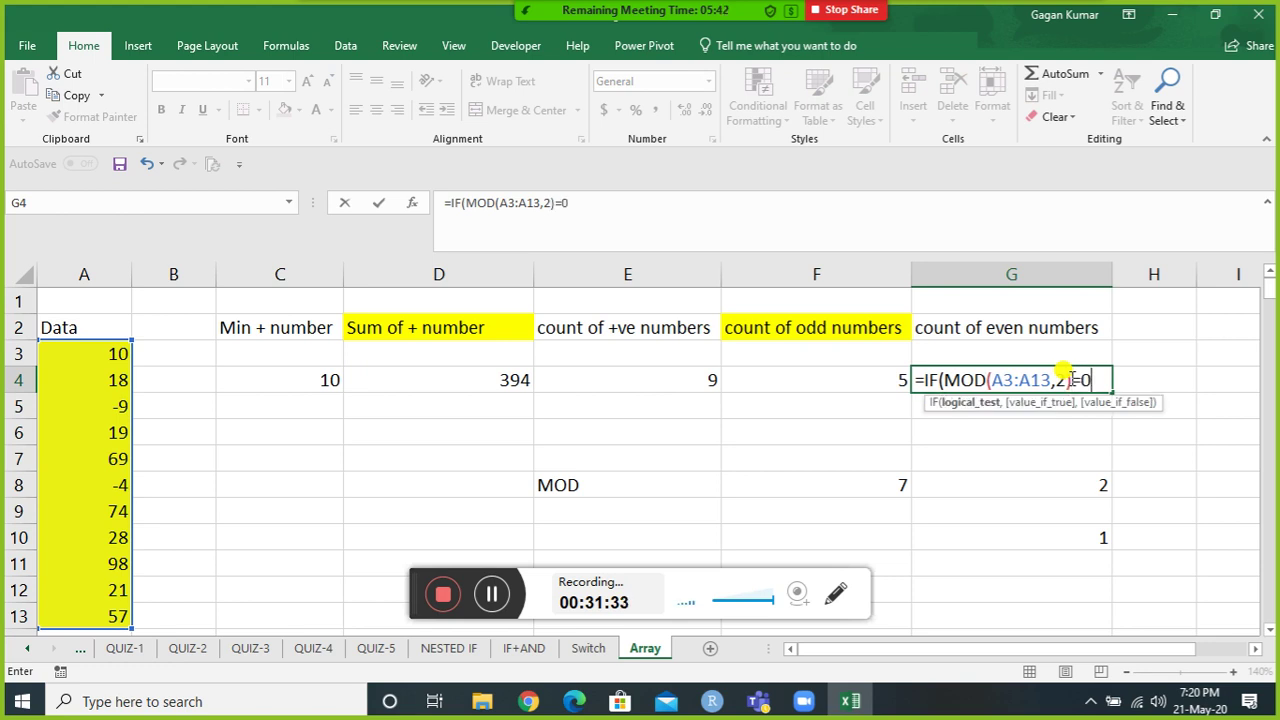
Add A3:A13 as the value if true in G4 and close the formula as =IF(MOD(A3:A13,2)=0,A3:A13).
{"action": "type", "text": ","}
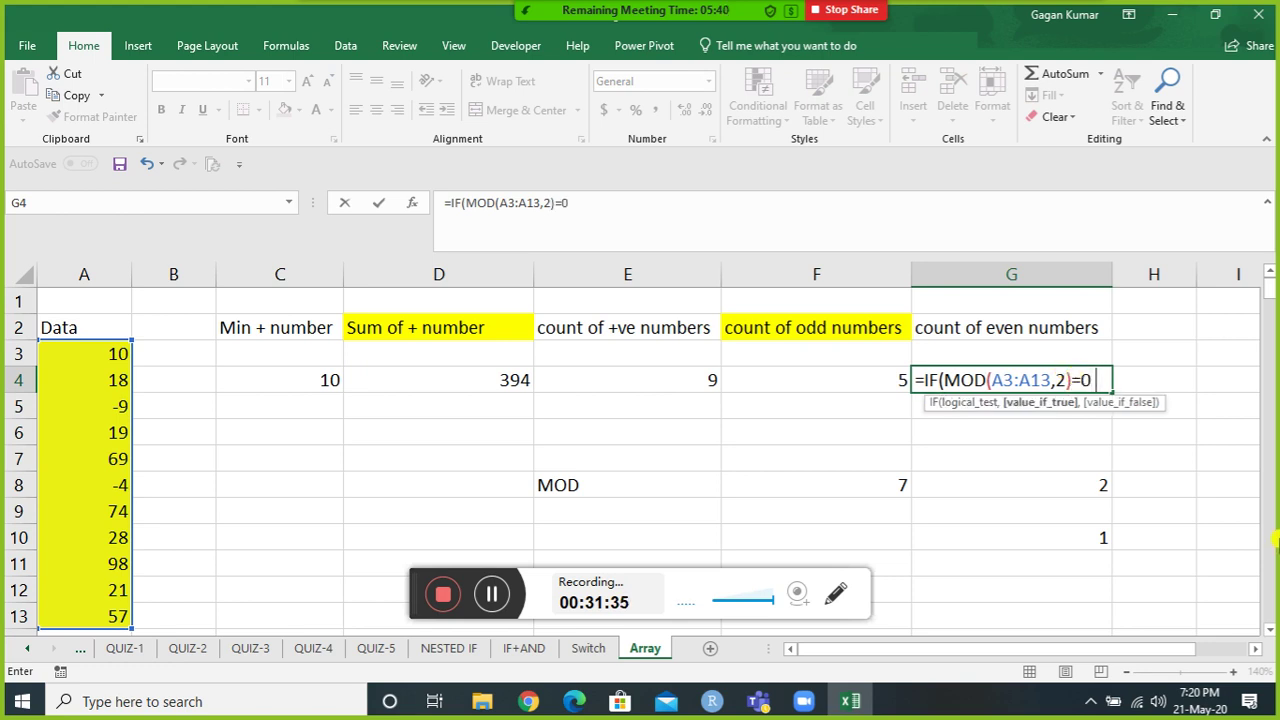
{"action": "key", "text": "Left"}
{"action": "key", "text": "Left"}
{"action": "key", "text": "Left"}
{"action": "key", "text": "Left"}
{"action": "key", "text": "Left"}
{"action": "key", "text": "Left"}
{"action": "key", "text": "ctrl+Down"}
{"action": "key", "text": "ctrl+shift+Up"}
{"action": "key", "text": "shift+Down"}
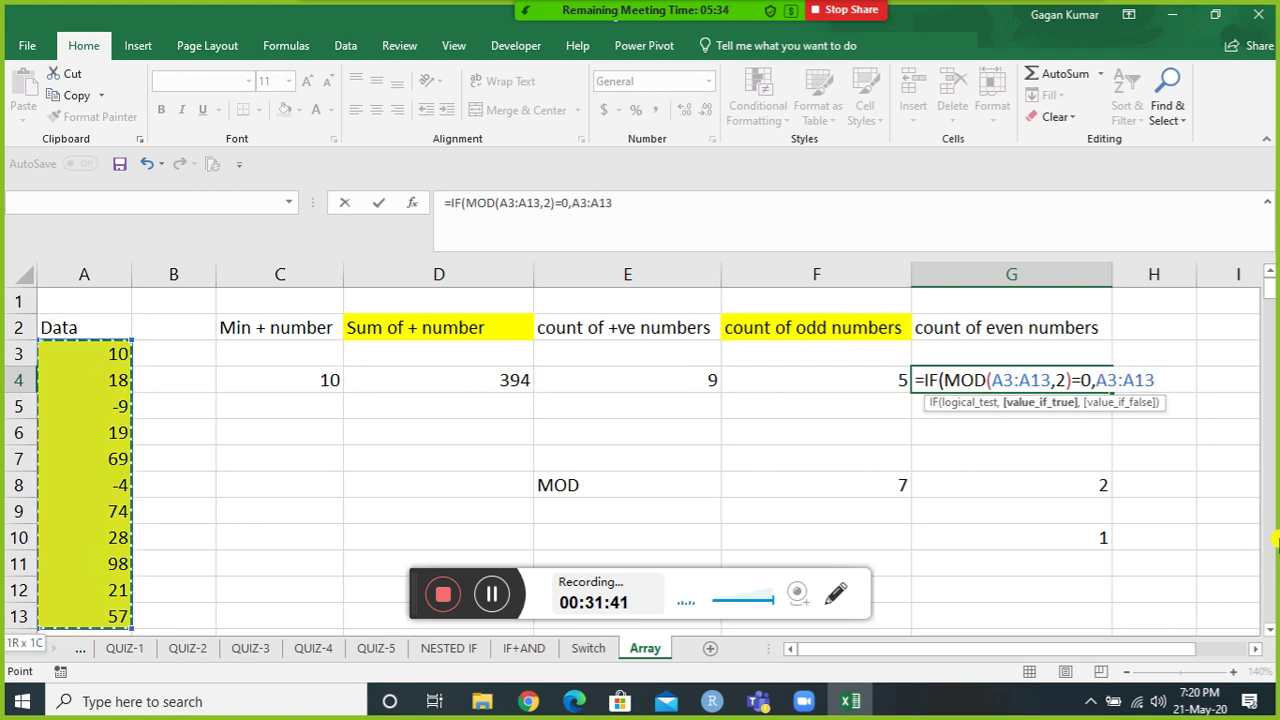
{"action": "type", "text": ")"}
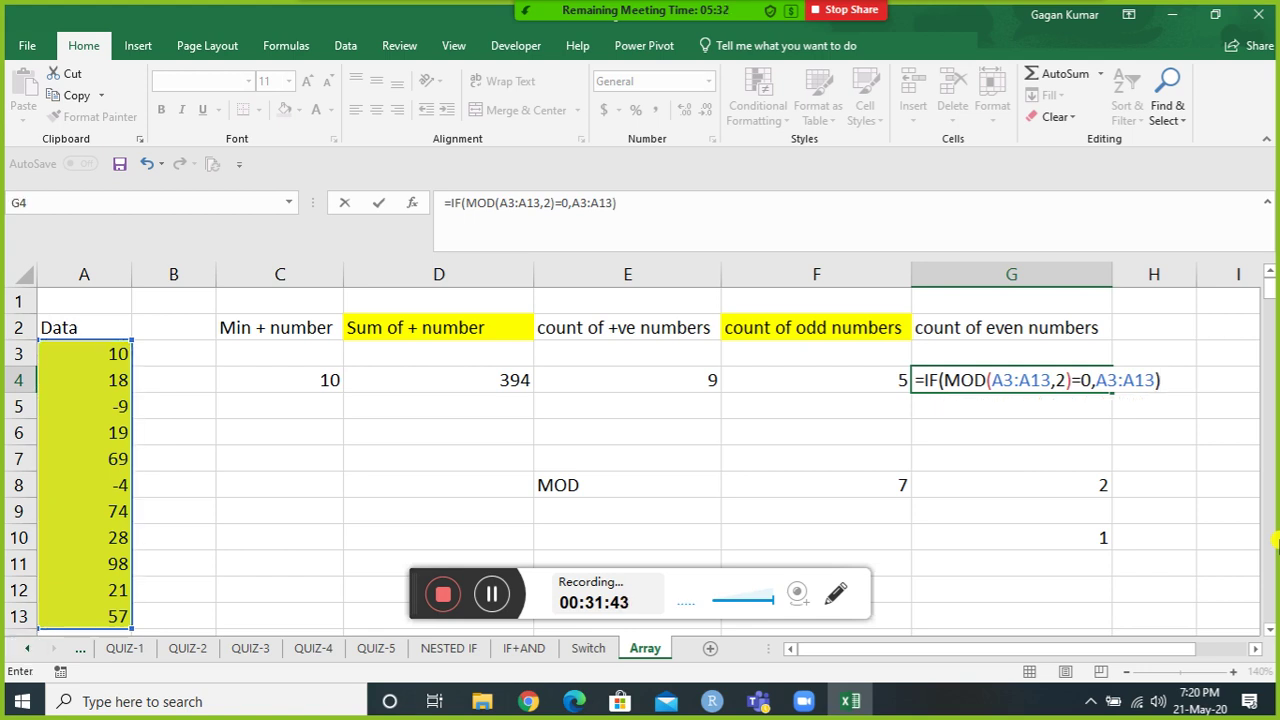
Nest the IF in G4 inside COUNT and enter =COUNT(IF(MOD(A3:A13,2)=0,A3:A13)) as an array formula.
{"action": "left_click", "coordinate": [923, 380]}
{"action": "type", "text": "count"}
{"action": "key", "text": "Tab"}
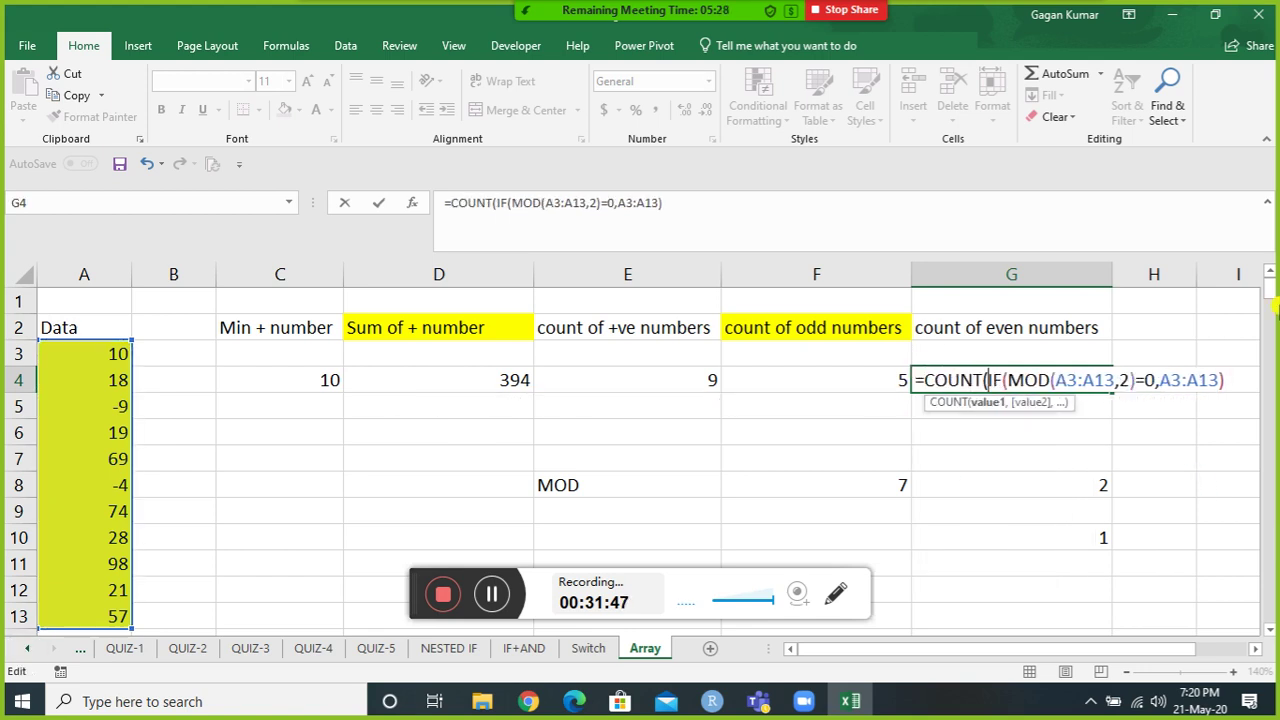
{"action": "type", "text": ")"}
{"action": "key", "text": "ctrl+shift+Return"}
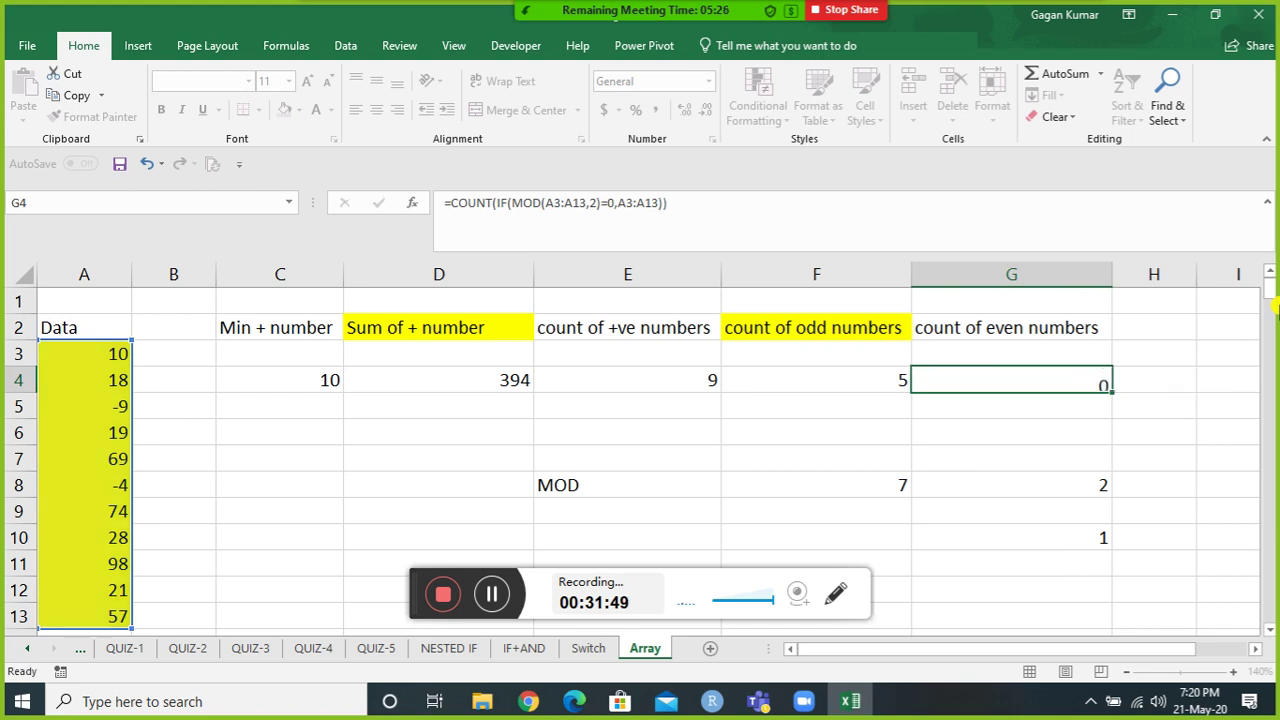
Go through the Data values in column A to check the count of even numbers in G4.
{"action": "key", "text": "Left"}
{"action": "key", "text": "Left"}
{"action": "key", "text": "Left"}
{"action": "key", "text": "Left"}
{"action": "key", "text": "Left"}
{"action": "key", "text": "Left"}
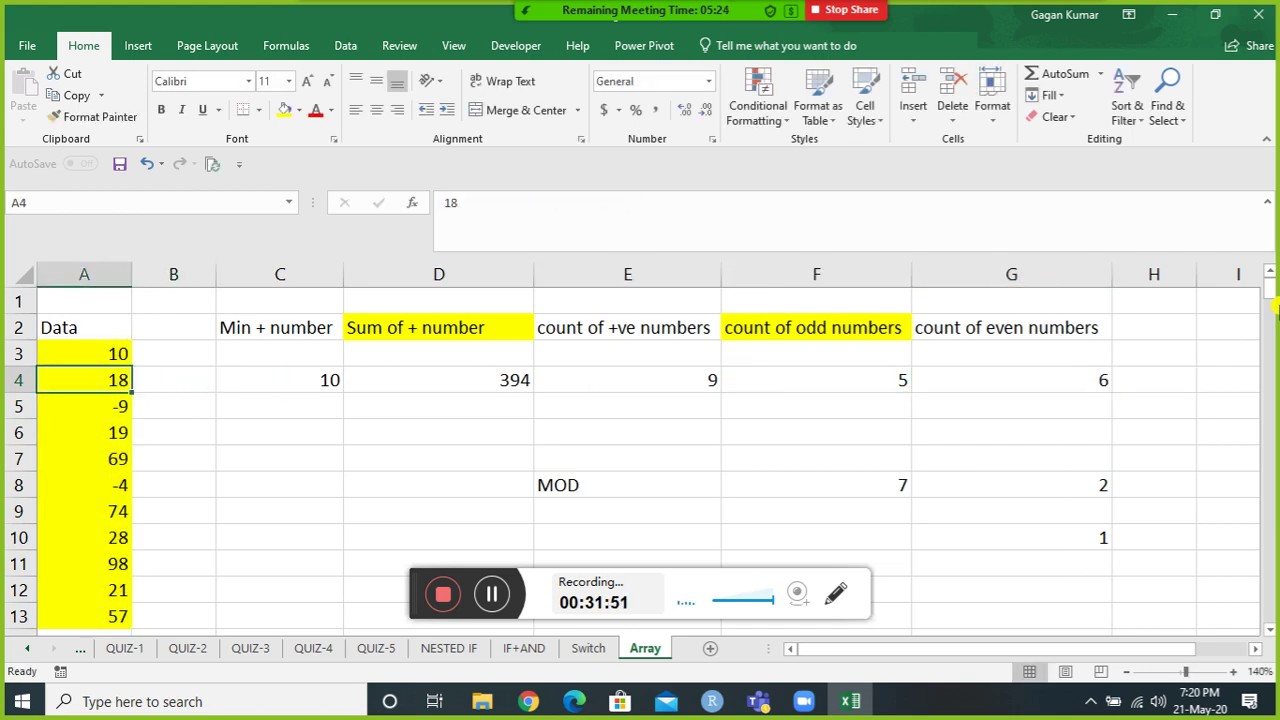
{"action": "key", "text": "Up"}
{"action": "key", "text": "Down"}
{"action": "key", "text": "Down"}
{"action": "key", "text": "Down"}
{"action": "key", "text": "Down"}
{"action": "key", "text": "Down"}
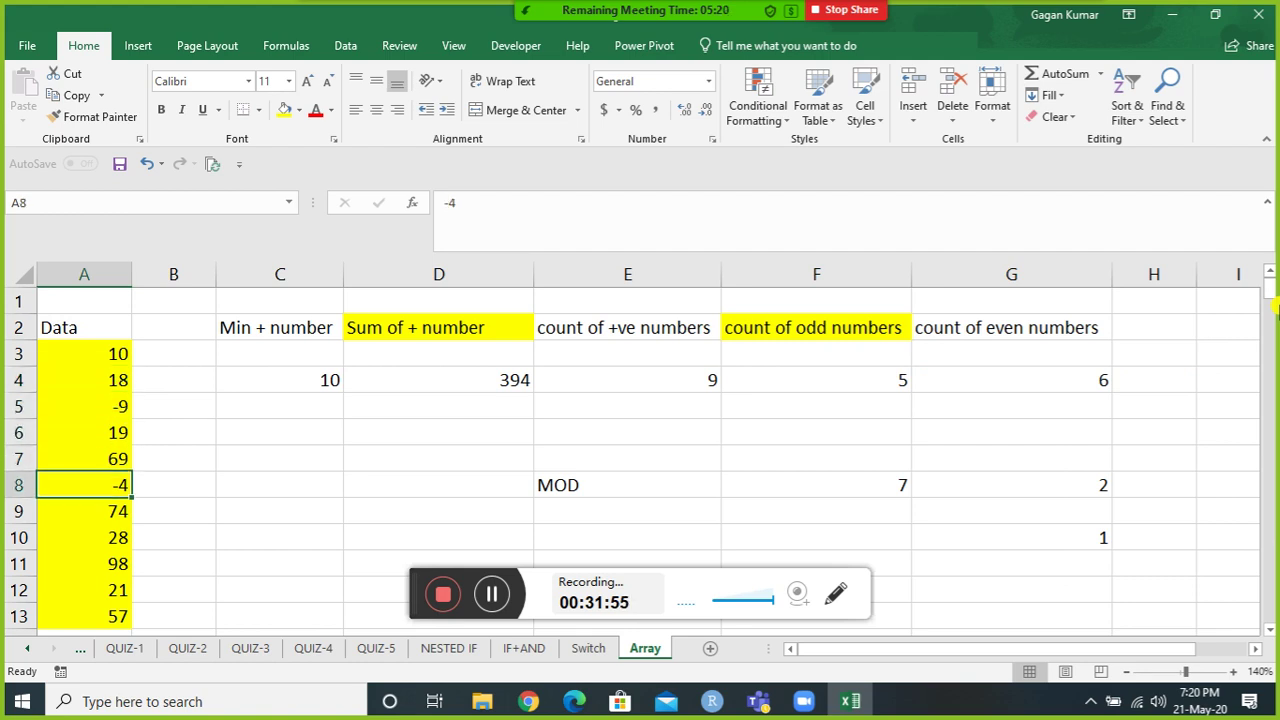
{"action": "key", "text": "Down"}
{"action": "key", "text": "Down"}
{"action": "key", "text": "Down"}
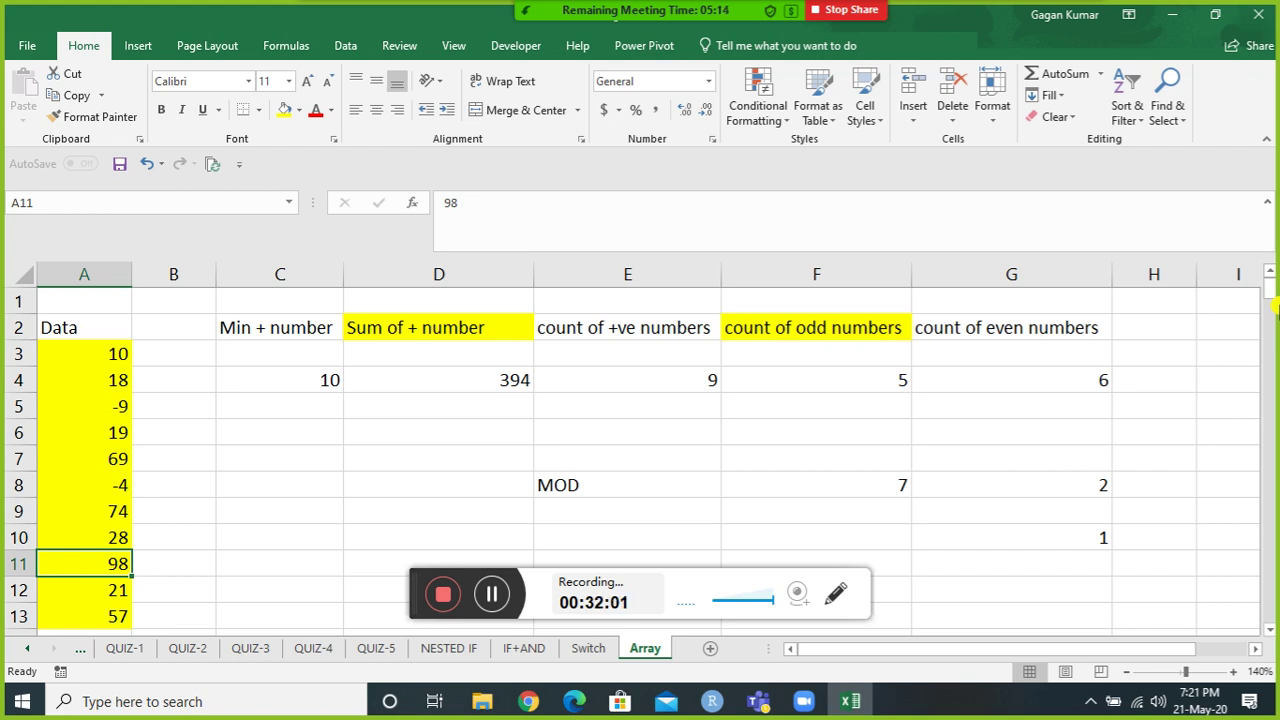
{"action": "key", "text": "Right"}
{"action": "key", "text": "Right"}
{"action": "key", "text": "Right"}
{"action": "key", "text": "Right"}
{"action": "key", "text": "Right"}
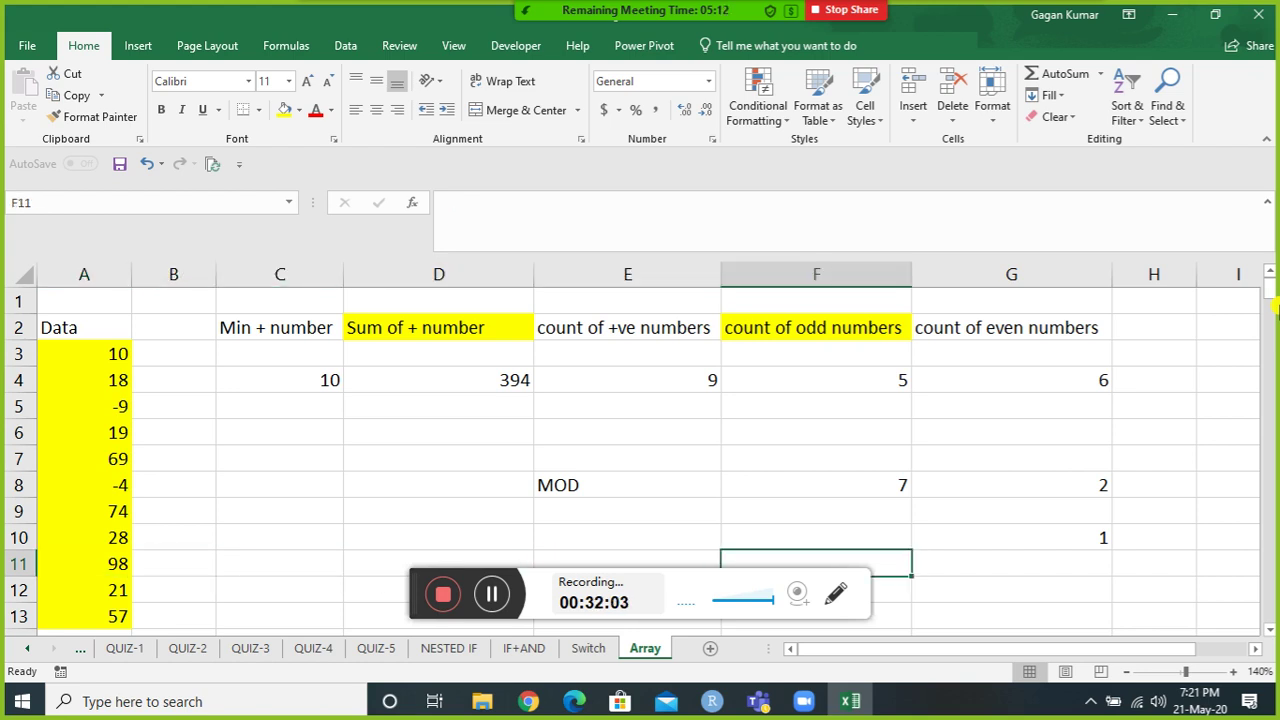
{"action": "key", "text": "Up"}
{"action": "key", "text": "Up"}
{"action": "key", "text": "Up"}
{"action": "key", "text": "Up"}
{"action": "key", "text": "Up"}
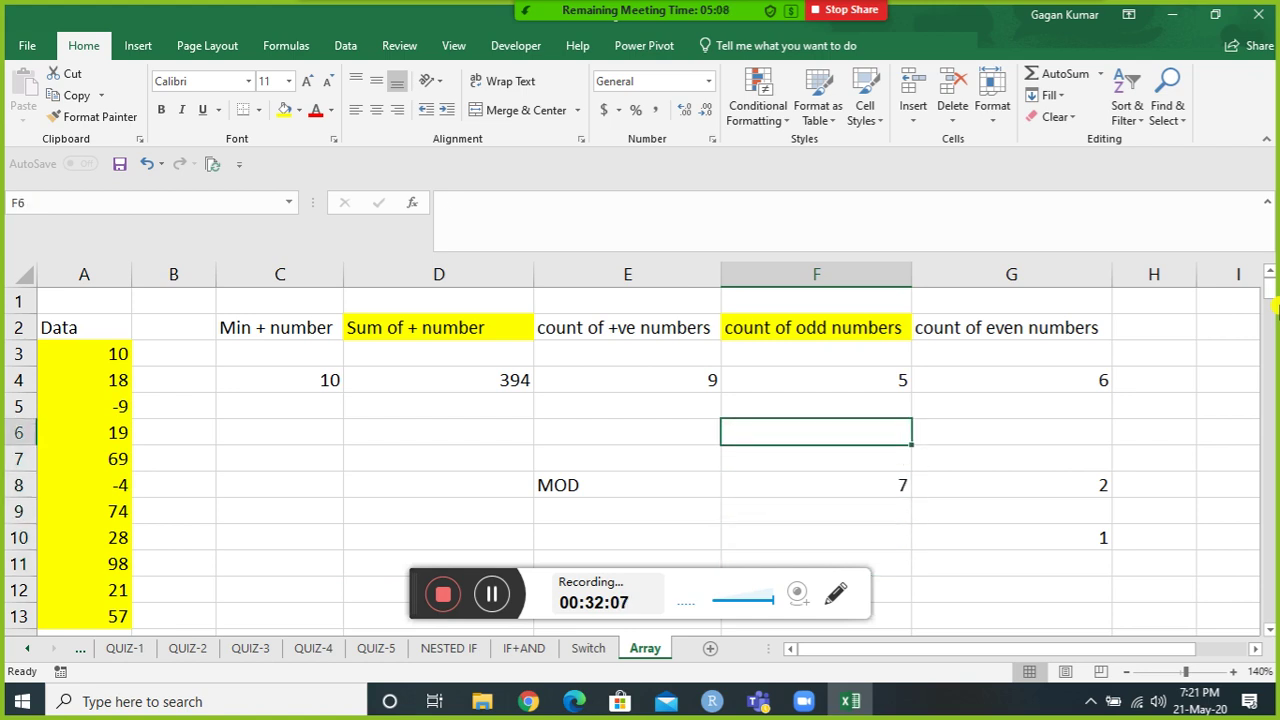
{"action": "key", "text": "Left"}
{"action": "key", "text": "Left"}
{"action": "key", "text": "Left"}
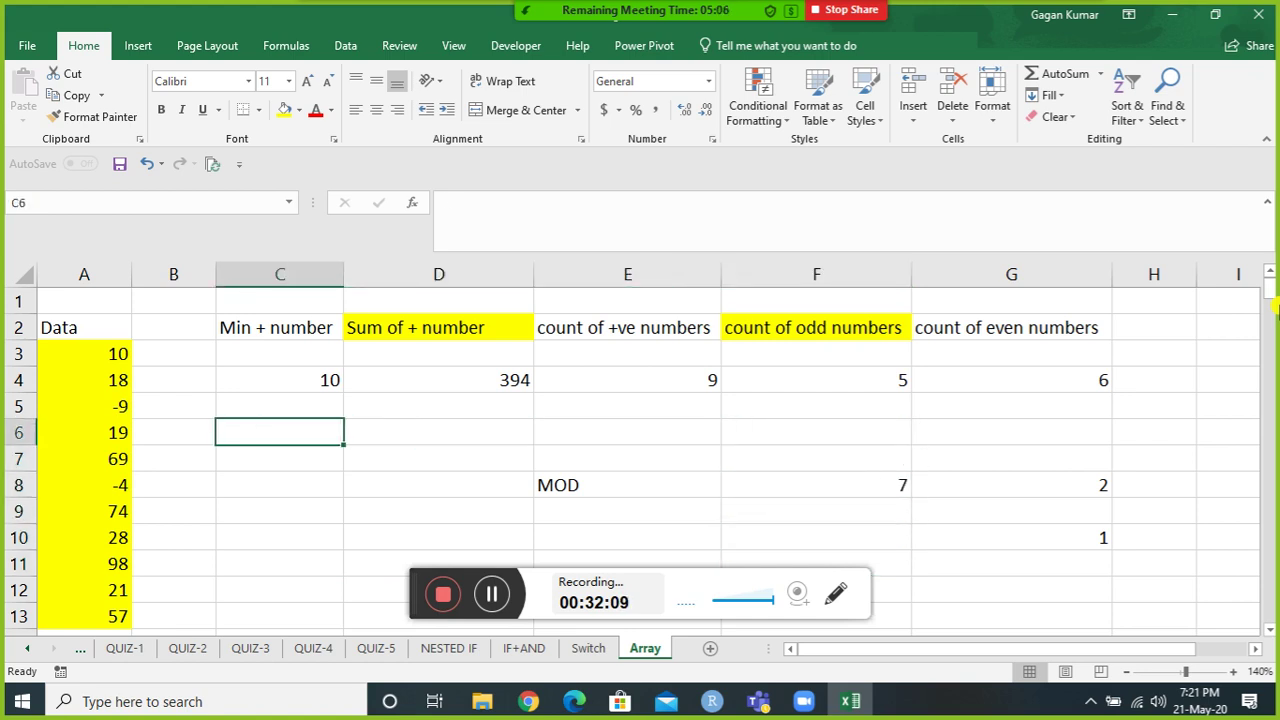
Look over the Name, Months and Marks table in A18:C26 and the Max marks and Min marks lookups beside it.
{"action": "key", "text": "Down"}
{"action": "key", "text": "Down"}
{"action": "key", "text": "Down"}
{"action": "key", "text": "Down"}
{"action": "key", "text": "Down"}
{"action": "key", "text": "Down"}
{"action": "key", "text": "Down"}
{"action": "key", "text": "Down"}
{"action": "key", "text": "Down"}
{"action": "key", "text": "Down"}
{"action": "key", "text": "Down"}
{"action": "key", "text": "Down"}
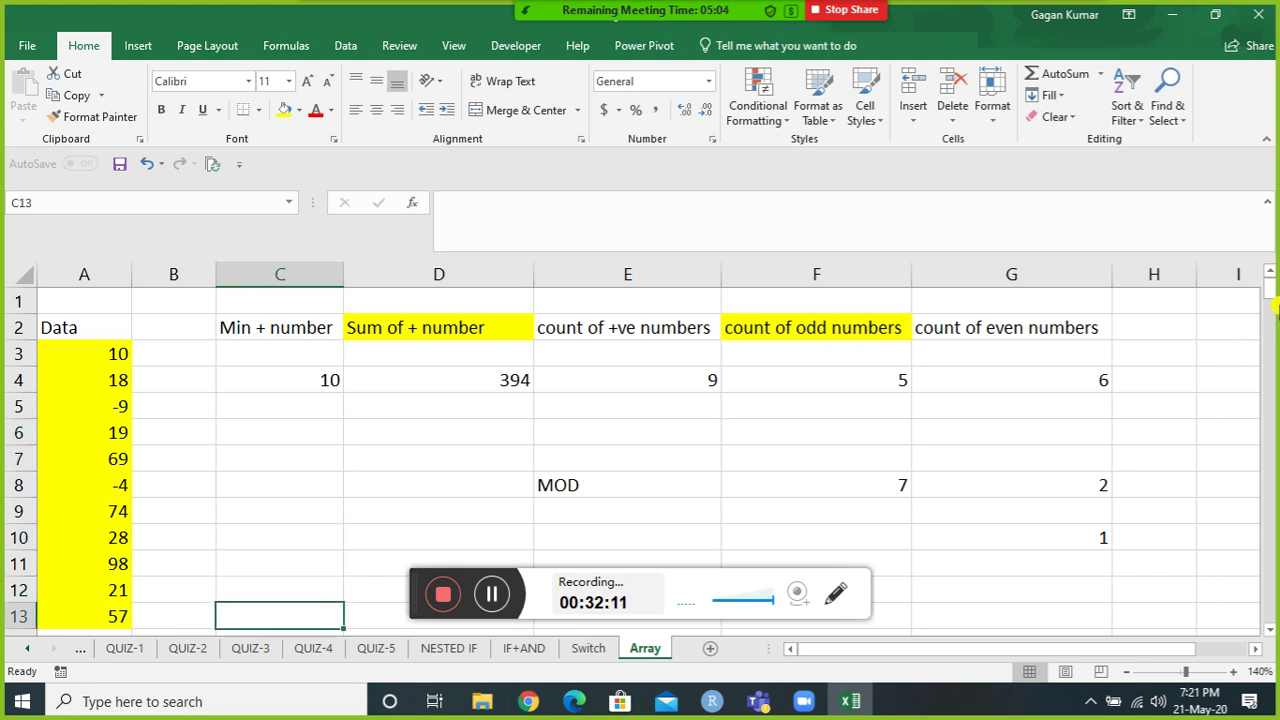
{"action": "key", "text": "Down"}
{"action": "key", "text": "Down"}
{"action": "key", "text": "Up"}
{"action": "key", "text": "Up"}
{"action": "key", "text": "Up"}
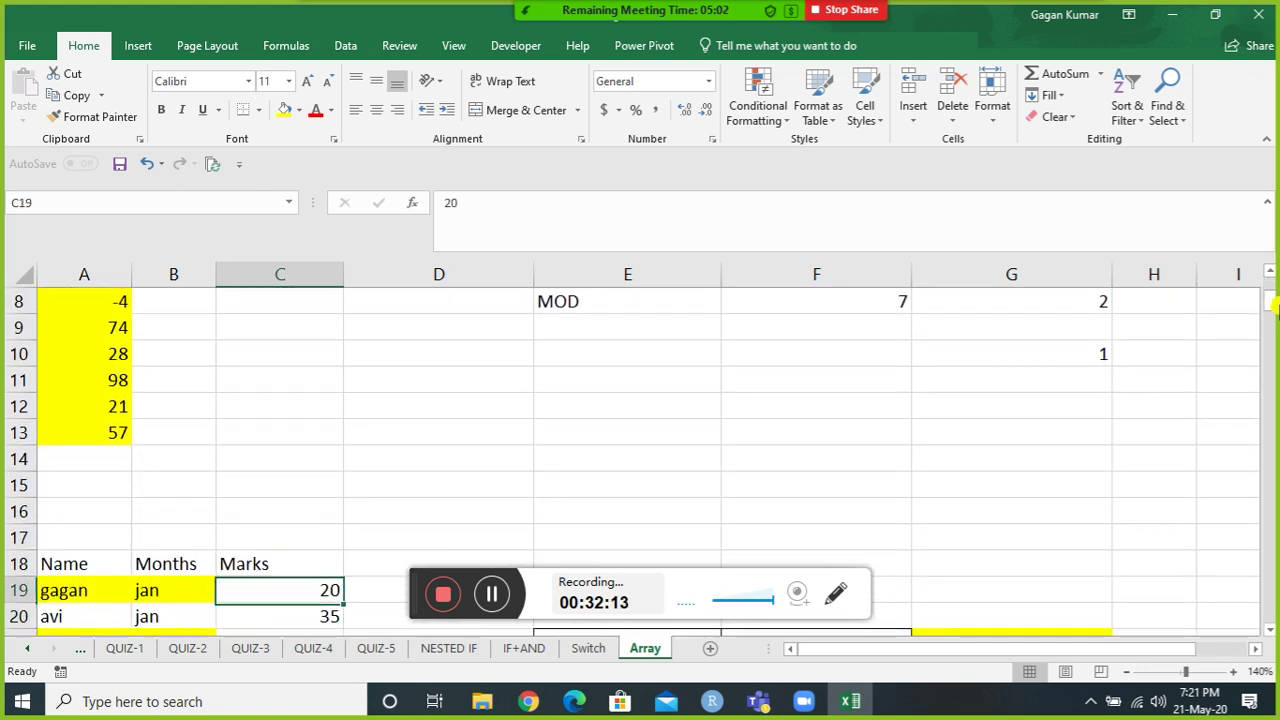
{"action": "key", "text": "Down"}
{"action": "key", "text": "Down"}
{"action": "key", "text": "Down"}
{"action": "key", "text": "Down"}
{"action": "key", "text": "Down"}
{"action": "key", "text": "Down"}
{"action": "key", "text": "Down"}
{"action": "key", "text": "Down"}
{"action": "key", "text": "Down"}
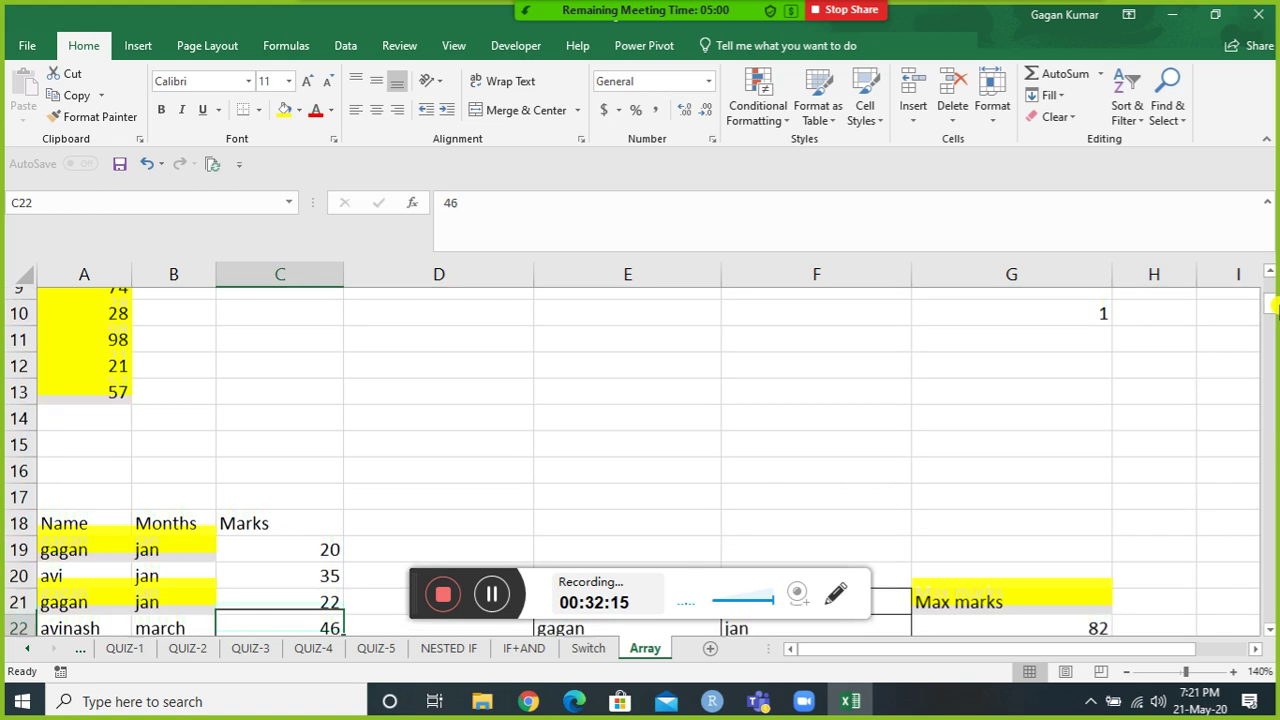
{"action": "key", "text": "Down"}
{"action": "key", "text": "Down"}
{"action": "key", "text": "Down"}
{"action": "key", "text": "Up"}
{"action": "key", "text": "Up"}
{"action": "key", "text": "Up"}
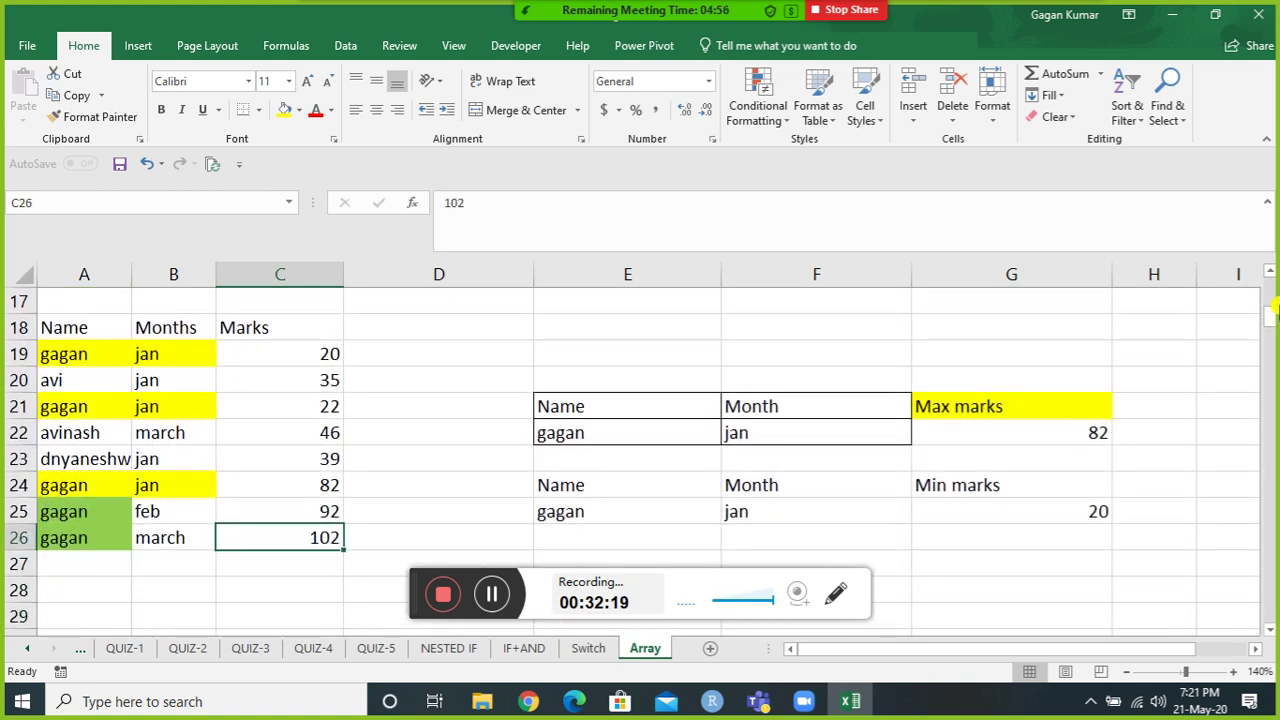
{"action": "key", "text": "Up"}
{"action": "key", "text": "Up"}
{"action": "key", "text": "Up"}
{"action": "key", "text": "Up"}
{"action": "key", "text": "Up"}
{"action": "key", "text": "Up"}
{"action": "key", "text": "Up"}
{"action": "key", "text": "Up"}
{"action": "key", "text": "Up"}
Clear the yellow and green fills from A19:C26 by pasting only the formatting of the blank cell D18.
{"action": "key", "text": "Left"}
{"action": "key", "text": "Left"}
{"action": "key", "text": "Down"}
{"action": "key", "text": "Right"}
{"action": "key", "text": "Right"}
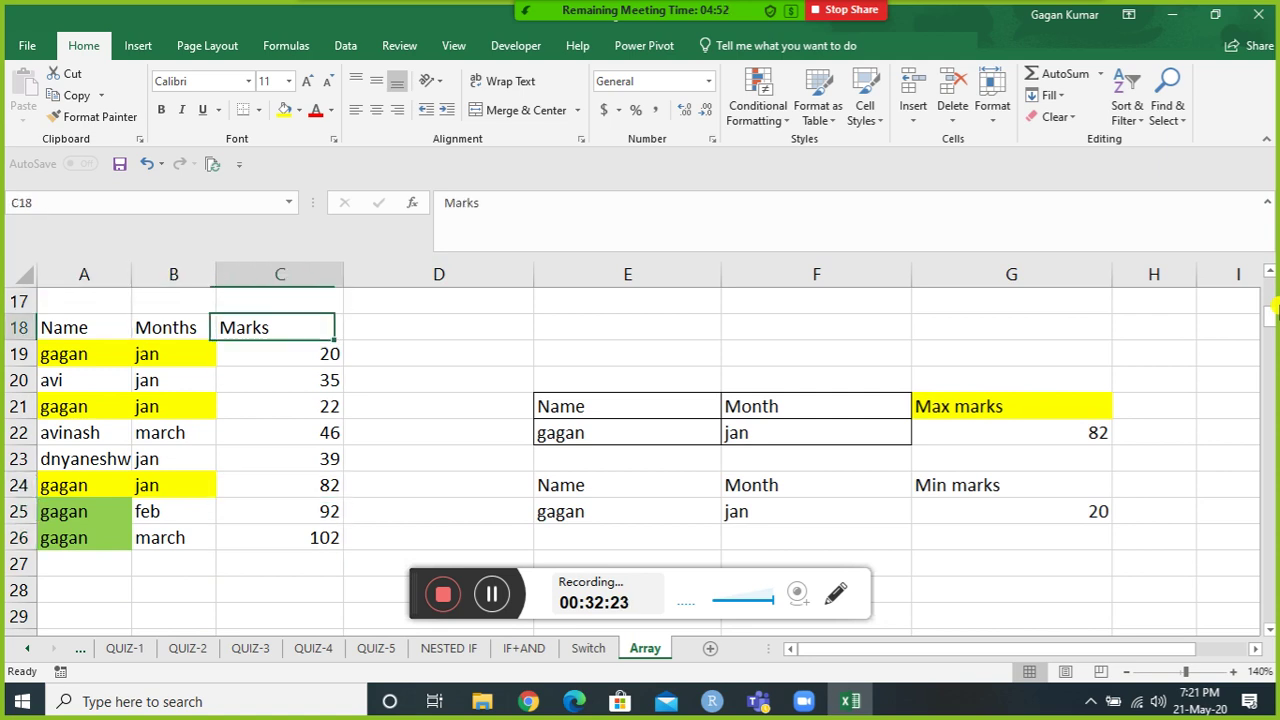
{"action": "key", "text": "Right"}
{"action": "key", "text": "ctrl+c"}
{"action": "key", "text": "Left"}
{"action": "key", "text": "Left"}
{"action": "key", "text": "Left"}
{"action": "key", "text": "Down"}
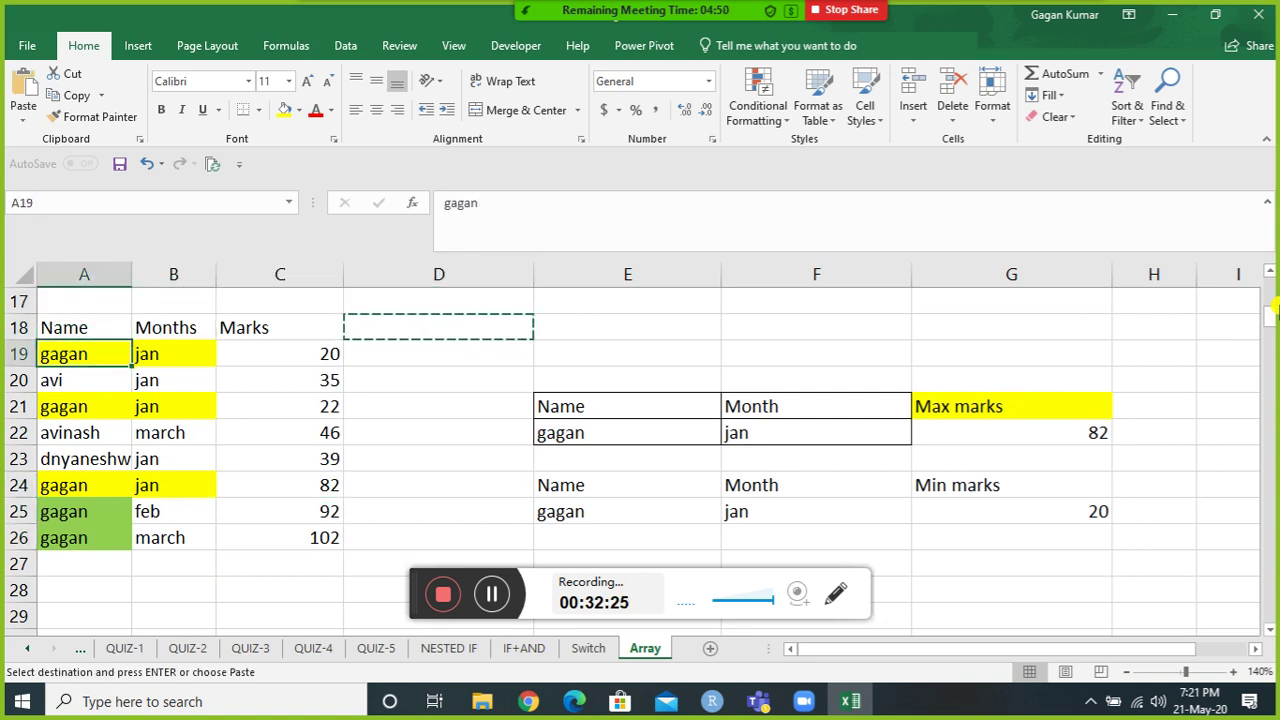
{"action": "key", "text": "ctrl+shift+Down"}
{"action": "key", "text": "shift+Right"}
{"action": "key", "text": "shift+Right"}
{"action": "key", "text": "shift+F10"}
{"action": "key", "text": "r"}
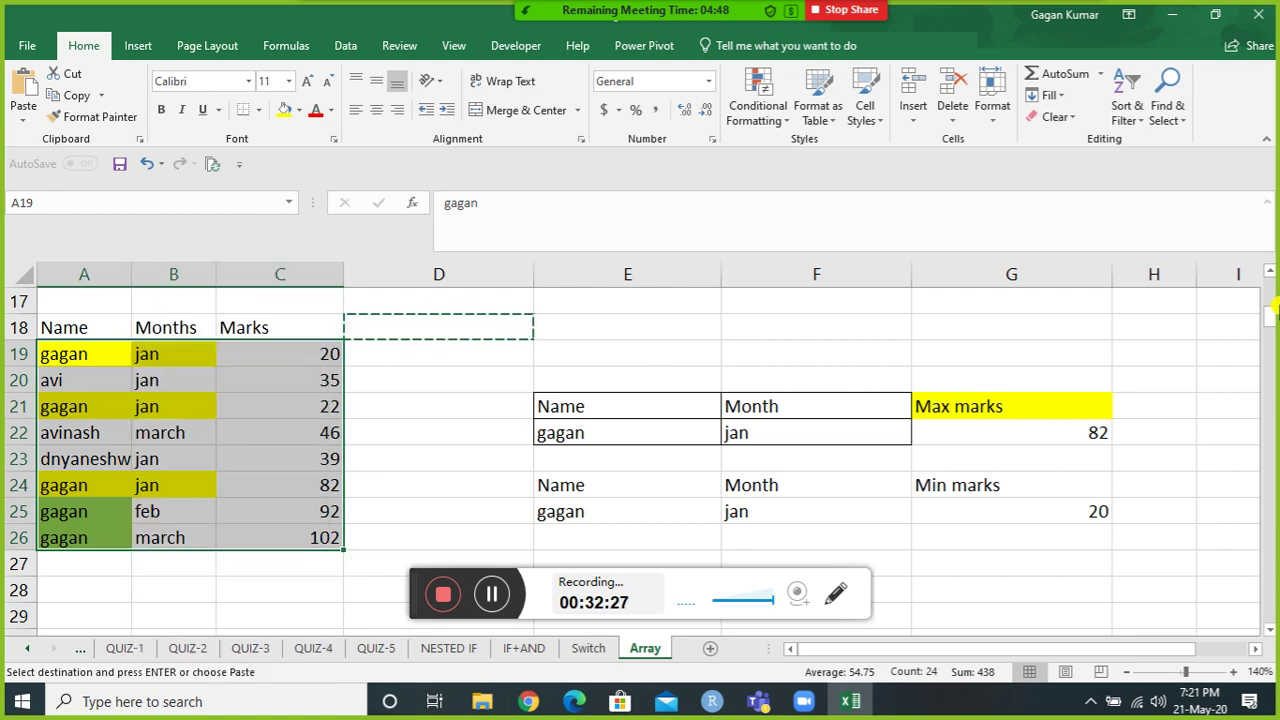
{"action": "key", "text": "Escape"}
{"action": "key", "text": "Left"}
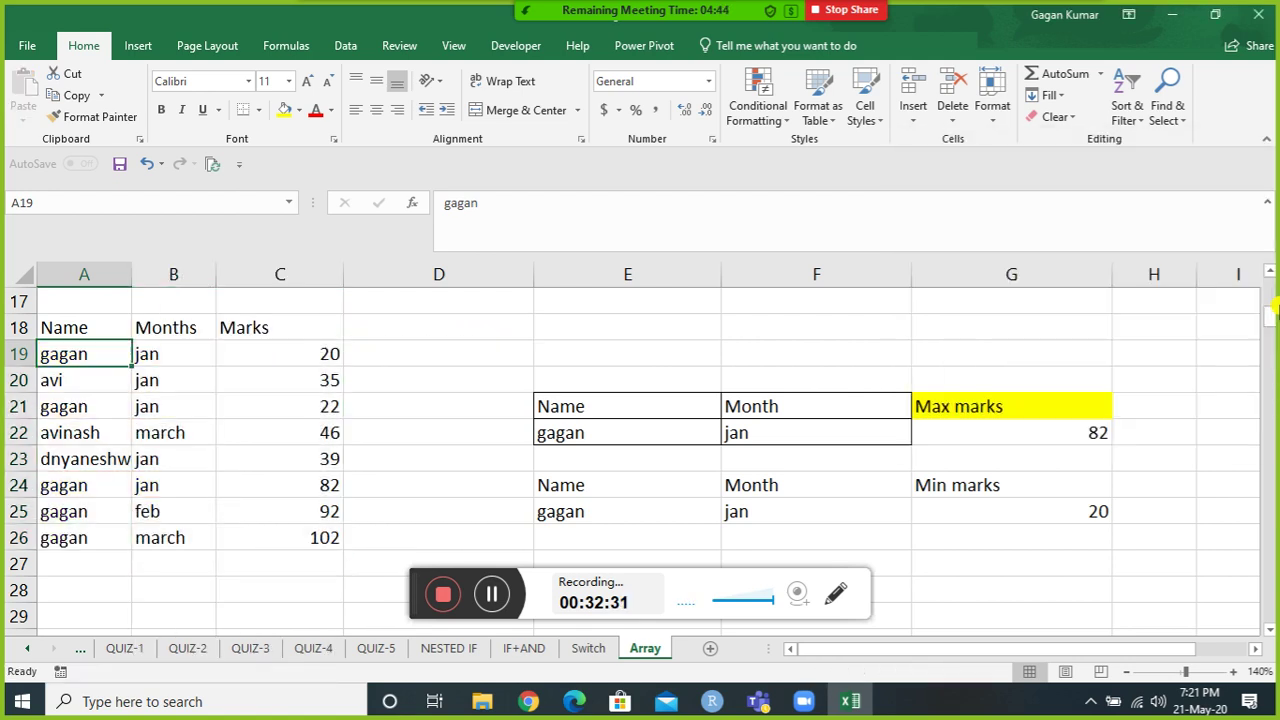
Look through the examples below the Marks table, from Count of A in row 34 to the number list starting in row 49.
{"action": "mouse_move", "coordinate": [706, 14]}
{"action": "key", "text": "Down"}
{"action": "key", "text": "Down"}
{"action": "key", "text": "Down"}
{"action": "key", "text": "Down"}
{"action": "key", "text": "Down"}
{"action": "key", "text": "Down"}
{"action": "key", "text": "Down"}
{"action": "key", "text": "Down"}
{"action": "key", "text": "Down"}
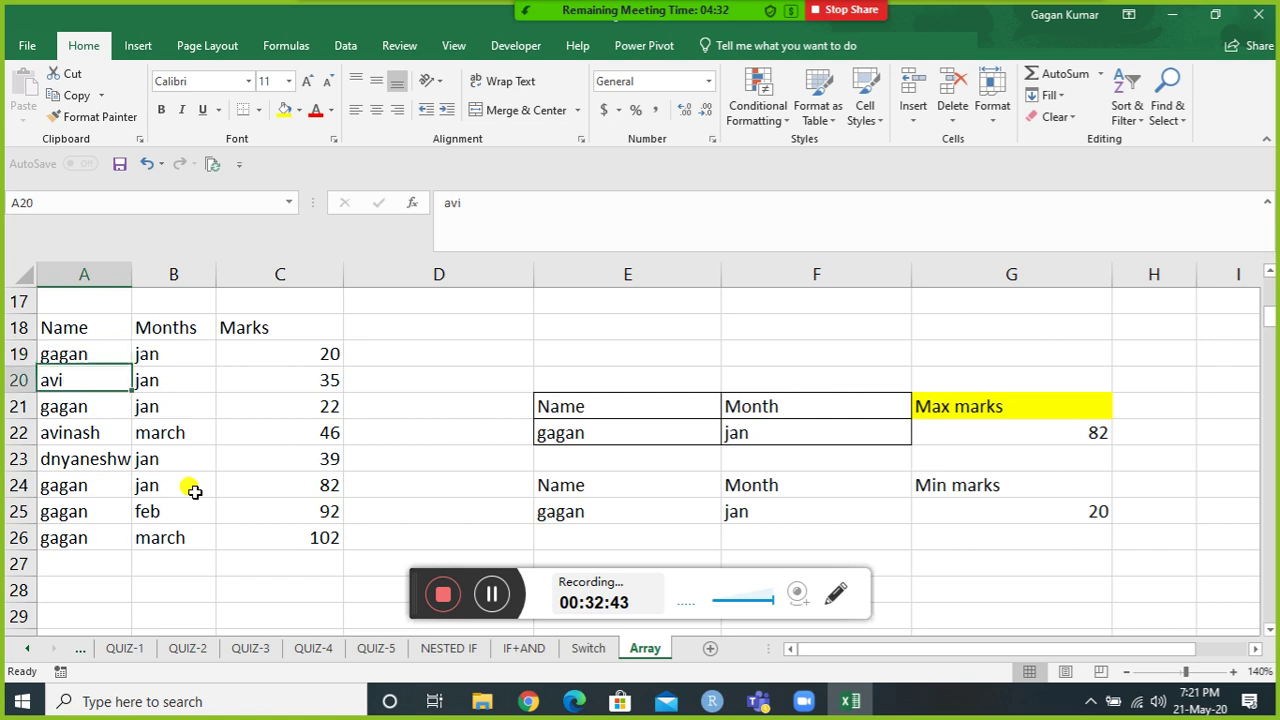
{"action": "key", "text": "Down"}
{"action": "key", "text": "Down"}
{"action": "key", "text": "Down"}
{"action": "key", "text": "Down"}
{"action": "key", "text": "Down"}
{"action": "key", "text": "Down"}
{"action": "key", "text": "Down"}
{"action": "key", "text": "Down"}
{"action": "key", "text": "Down"}
{"action": "key", "text": "Down"}
{"action": "key", "text": "Down"}
{"action": "key", "text": "Down"}
{"action": "key", "text": "Down"}
{"action": "key", "text": "Down"}
{"action": "key", "text": "Down"}
{"action": "key", "text": "Down"}
{"action": "key", "text": "Down"}
{"action": "key", "text": "Down"}
{"action": "key", "text": "Down"}
{"action": "key", "text": "Down"}
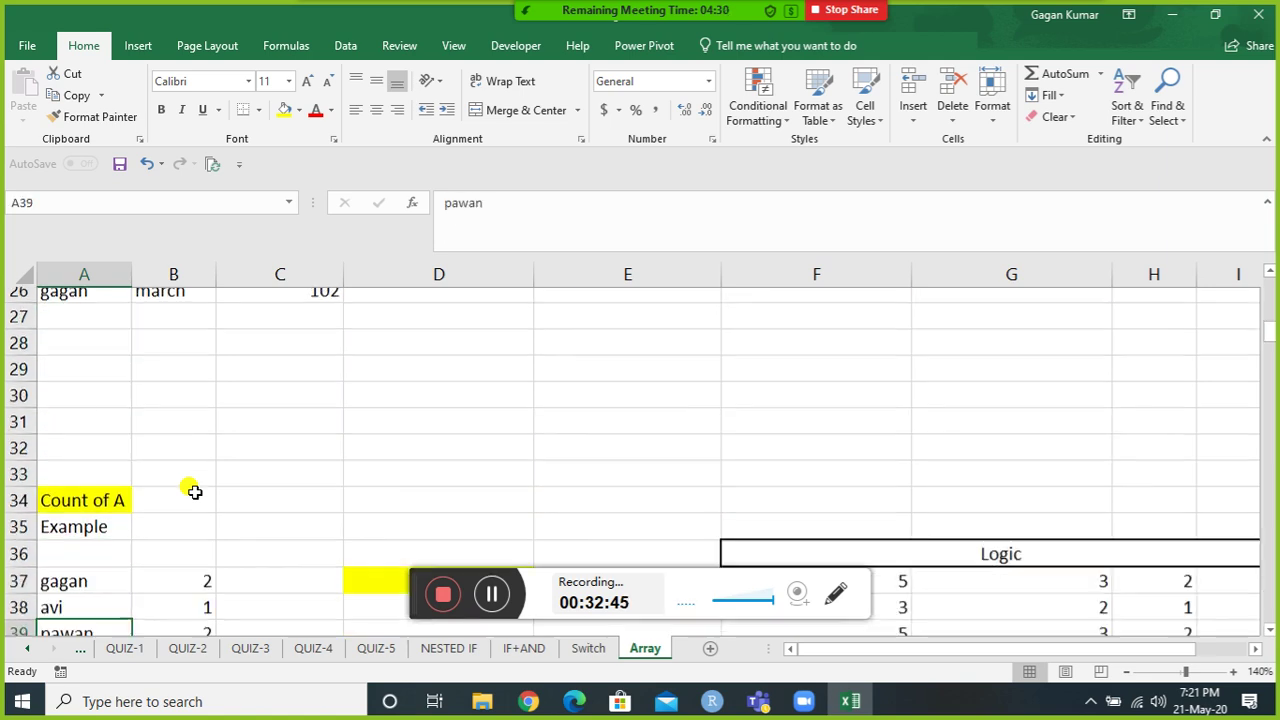
{"action": "key", "text": "Down"}
{"action": "key", "text": "Down"}
{"action": "key", "text": "Down"}
{"action": "key", "text": "Down"}
{"action": "key", "text": "Down"}
{"action": "key", "text": "Down"}
{"action": "key", "text": "Down"}
{"action": "key", "text": "Down"}
{"action": "key", "text": "Down"}
{"action": "key", "text": "Down"}
{"action": "key", "text": "Down"}
{"action": "key", "text": "Down"}
{"action": "key", "text": "Down"}
{"action": "key", "text": "Down"}
{"action": "key", "text": "Down"}
{"action": "key", "text": "Down"}
{"action": "key", "text": "Down"}
{"action": "key", "text": "Down"}
{"action": "key", "text": "Down"}
{"action": "key", "text": "Down"}
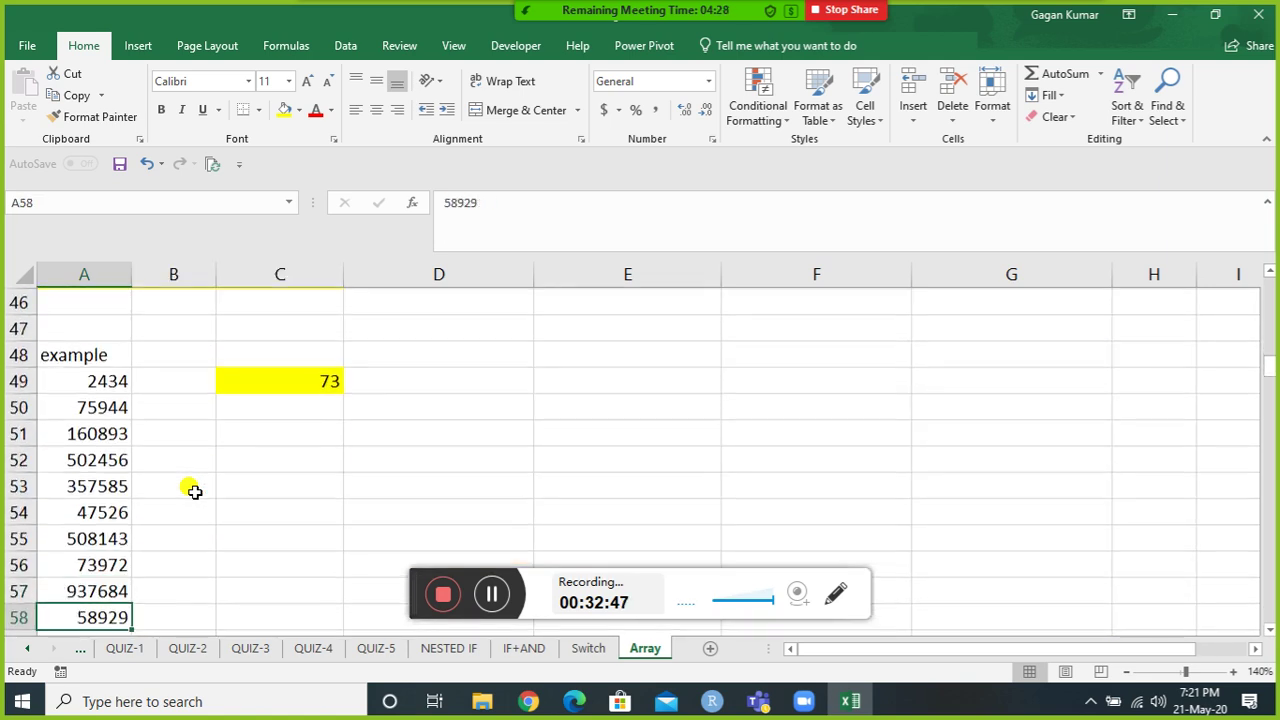
{"action": "key", "text": "Right"}
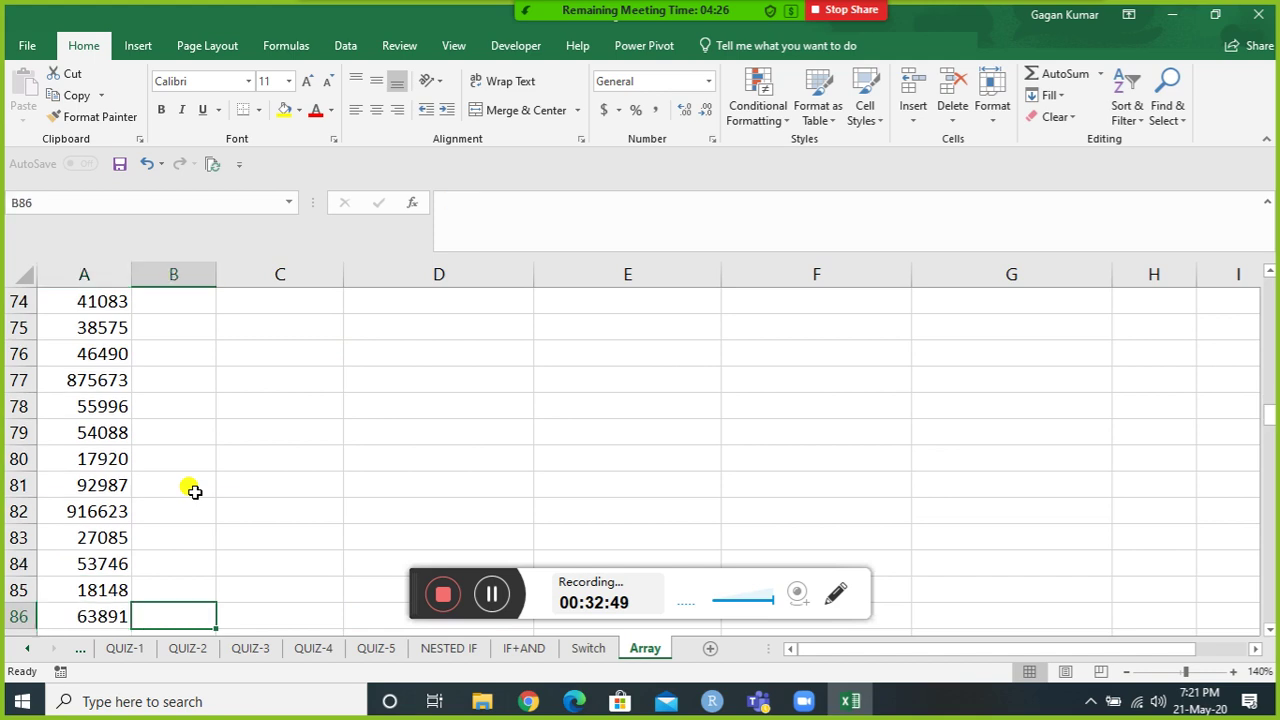
Review the "if len is 6 then we need to count" example and the Count of A example with its Logic block.
{"action": "key", "text": "ctrl+Down"}
{"action": "key", "text": "ctrl+Up"}
{"action": "key", "text": "Up"}
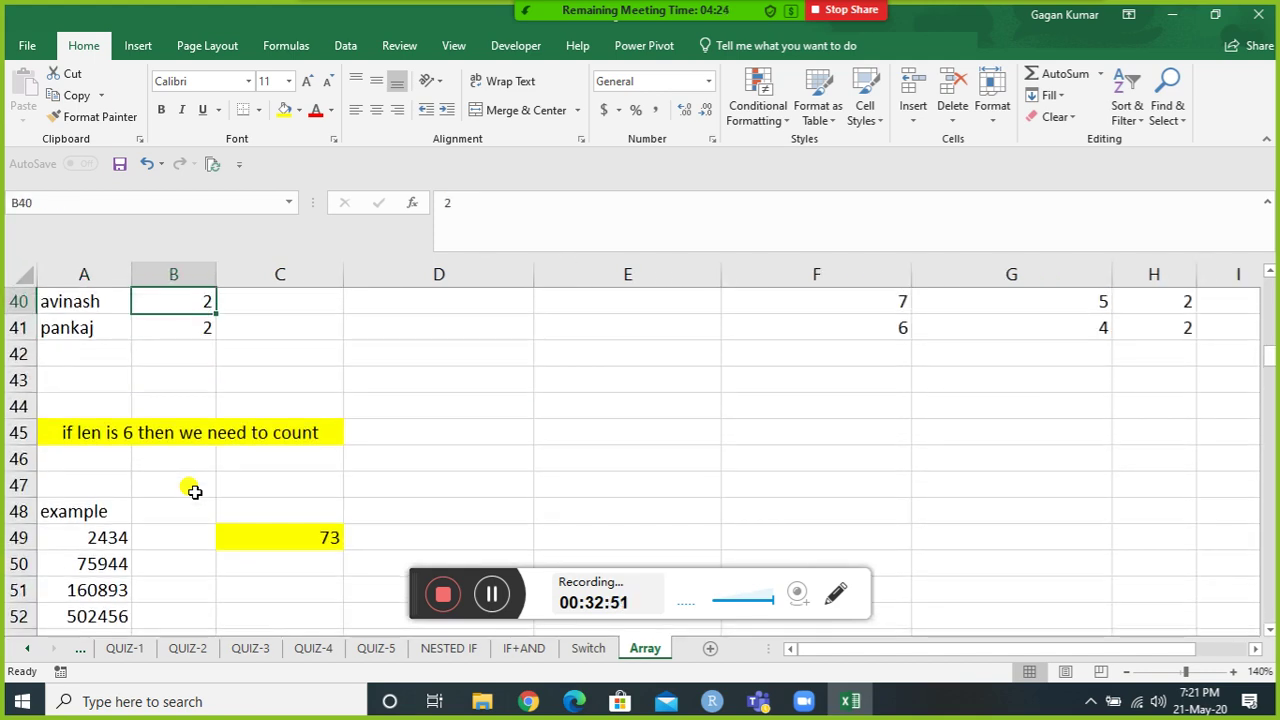
{"action": "key", "text": "Down"}
{"action": "key", "text": "Right"}
{"action": "key", "text": "Up"}
{"action": "key", "text": "Up"}
{"action": "key", "text": "Up"}
{"action": "key", "text": "Up"}
{"action": "key", "text": "Up"}
{"action": "key", "text": "Up"}
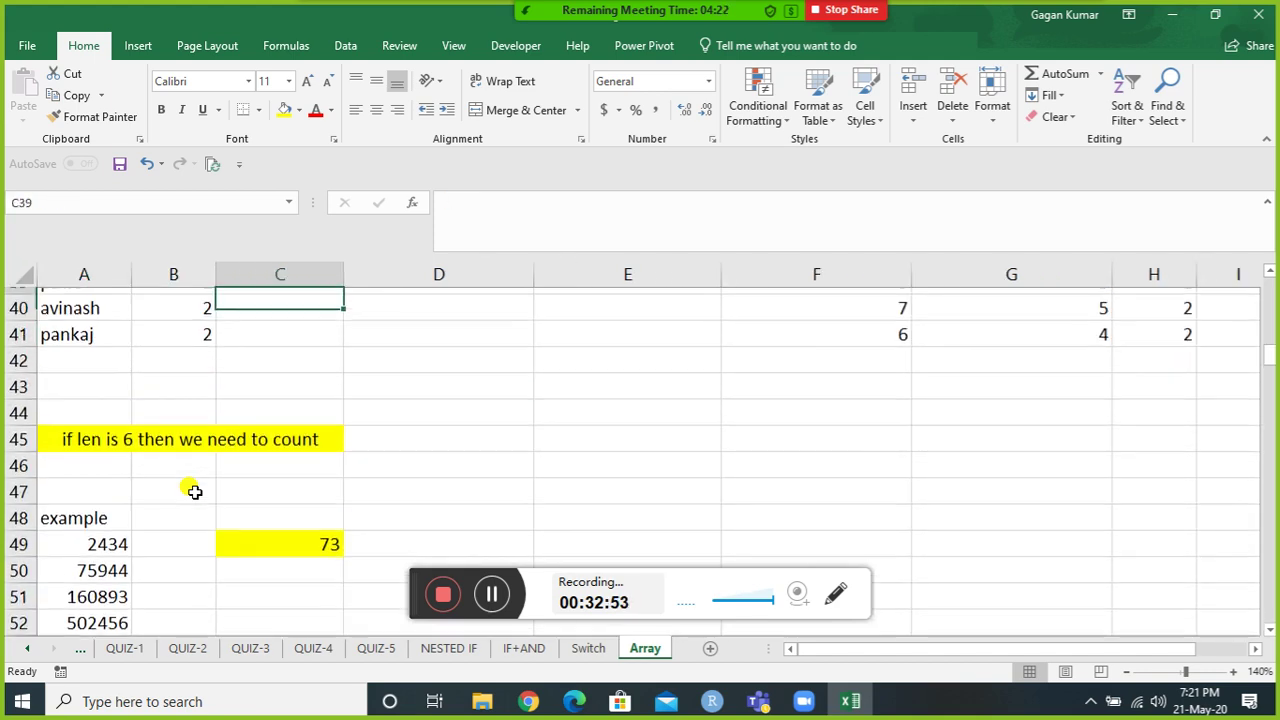
{"action": "key", "text": "Up"}
{"action": "key", "text": "Up"}
{"action": "key", "text": "Up"}
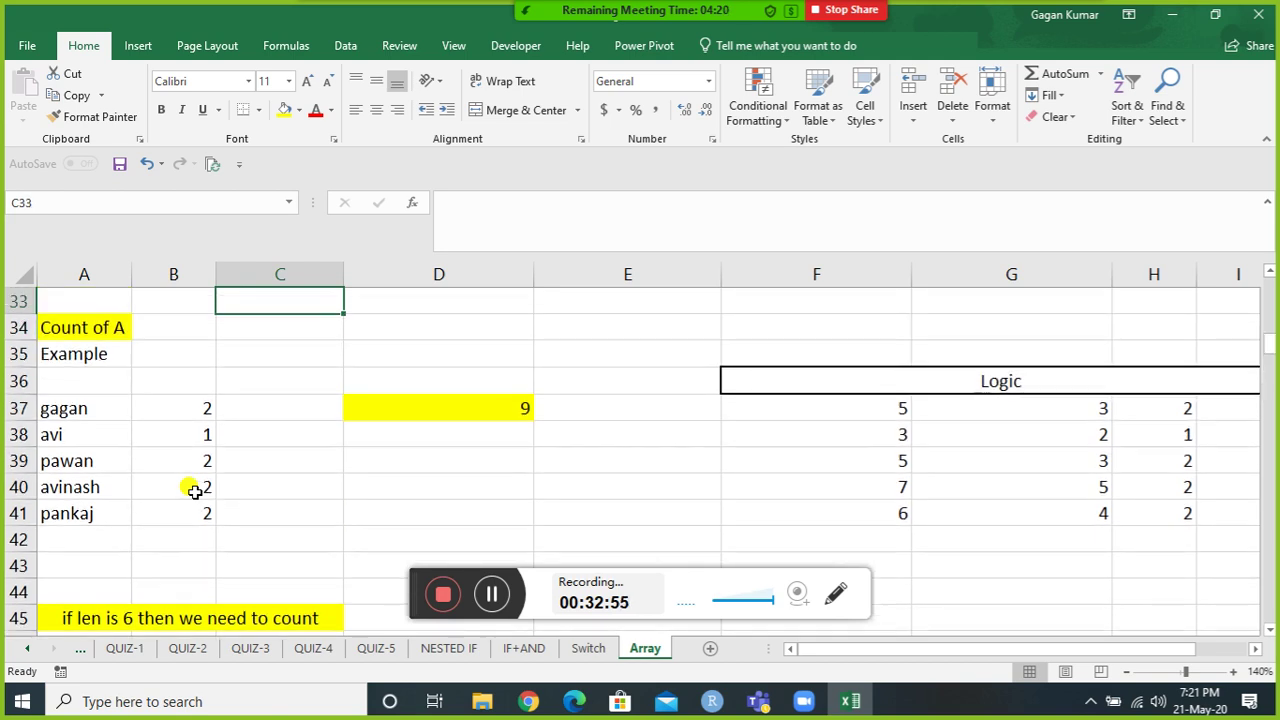
Return to the Name column of the Marks table and view its rows again.
{"action": "key", "text": "Up"}
{"action": "key", "text": "Up"}
{"action": "key", "text": "Up"}
{"action": "key", "text": "Up"}
{"action": "key", "text": "Left"}
{"action": "key", "text": "Left"}
{"action": "key", "text": "Up"}
{"action": "key", "text": "Up"}
{"action": "key", "text": "Up"}
{"action": "key", "text": "Up"}
{"action": "key", "text": "Up"}
{"action": "key", "text": "Up"}
{"action": "key", "text": "Up"}
{"action": "key", "text": "Up"}
{"action": "key", "text": "Up"}
{"action": "key", "text": "Up"}
{"action": "key", "text": "Up"}
{"action": "key", "text": "Up"}
{"action": "key", "text": "Up"}
{"action": "key", "text": "Up"}
{"action": "key", "text": "Up"}
{"action": "key", "text": "Up"}
{"action": "key", "text": "Up"}
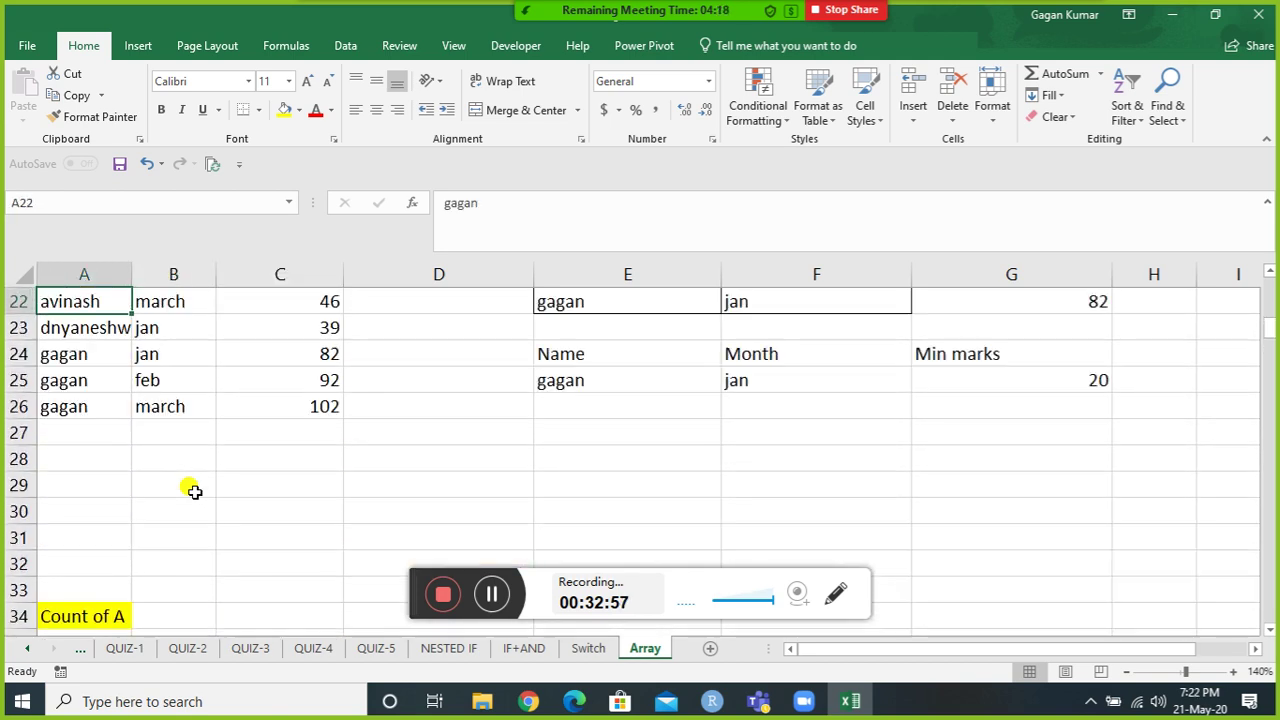
{"action": "key", "text": "Down"}
{"action": "key", "text": "Down"}
{"action": "key", "text": "Down"}
{"action": "key", "text": "Down"}
{"action": "key", "text": "Down"}
{"action": "key", "text": "Down"}
{"action": "key", "text": "Down"}
{"action": "key", "text": "Down"}
{"action": "key", "text": "Down"}
{"action": "key", "text": "Down"}
{"action": "key", "text": "Down"}
{"action": "key", "text": "Down"}
{"action": "key", "text": "Down"}
{"action": "key", "text": "Down"}
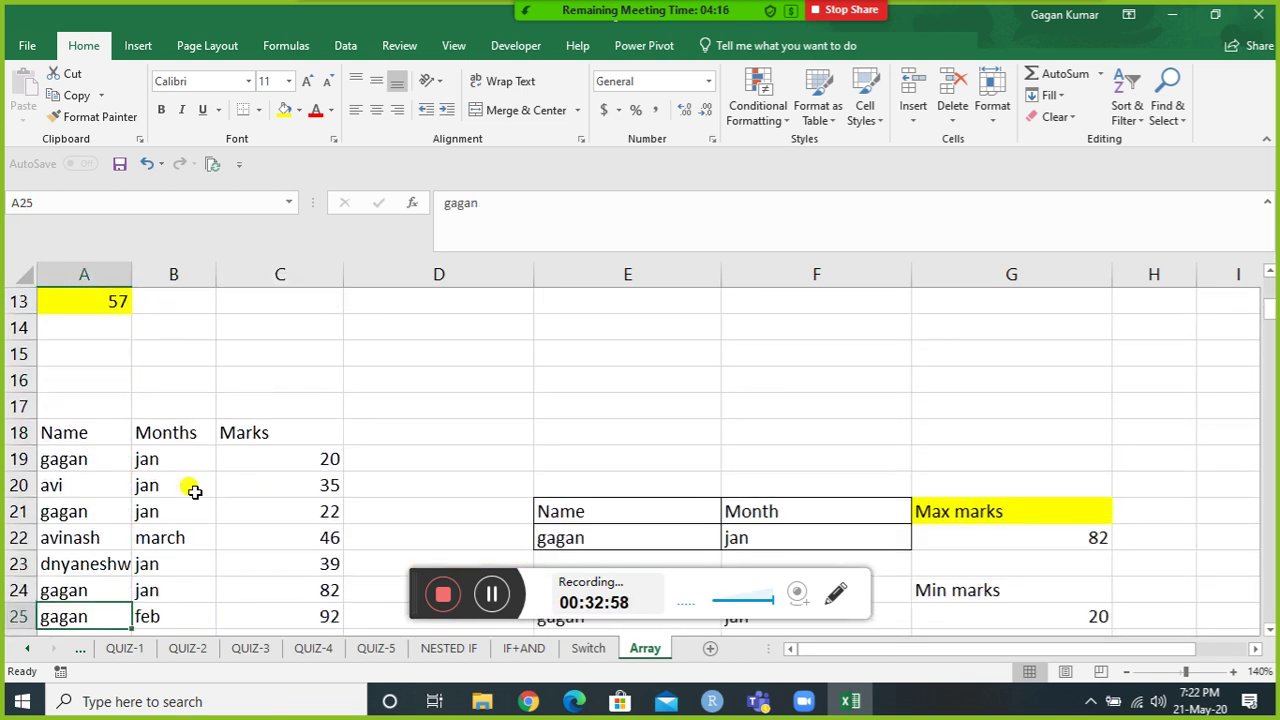
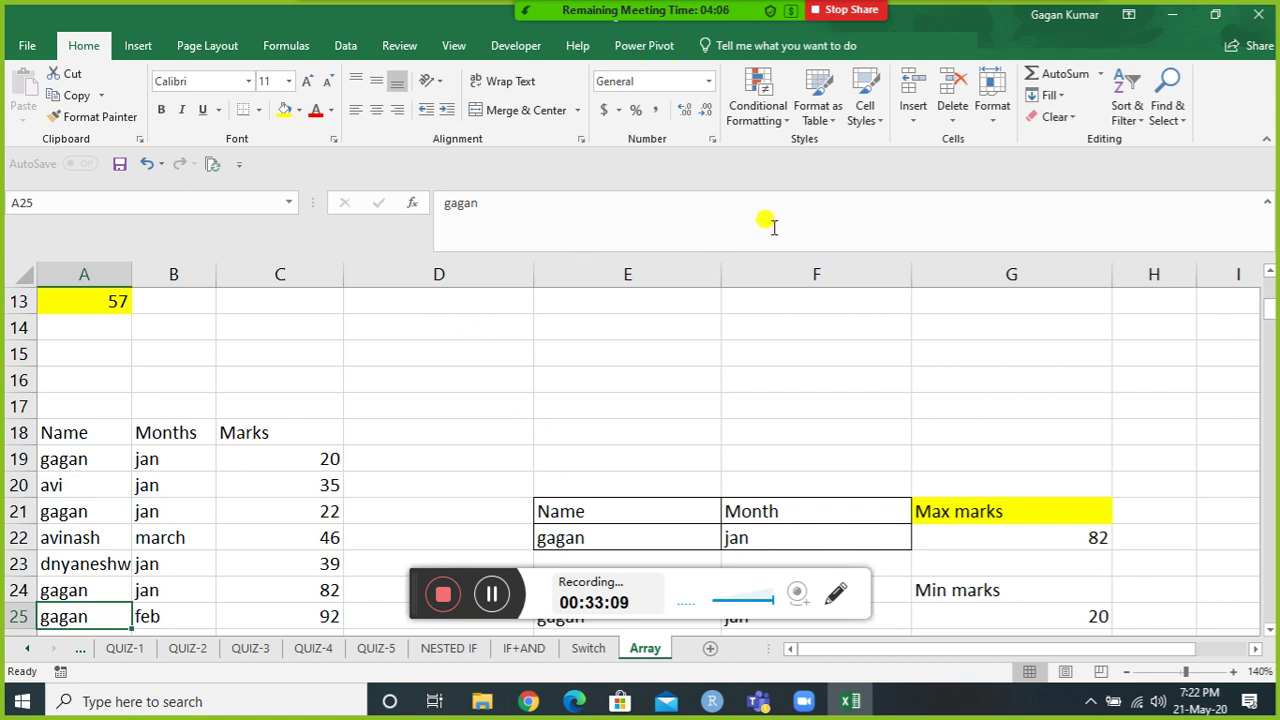
{"action": "left_click", "coordinate": [492, 597]}
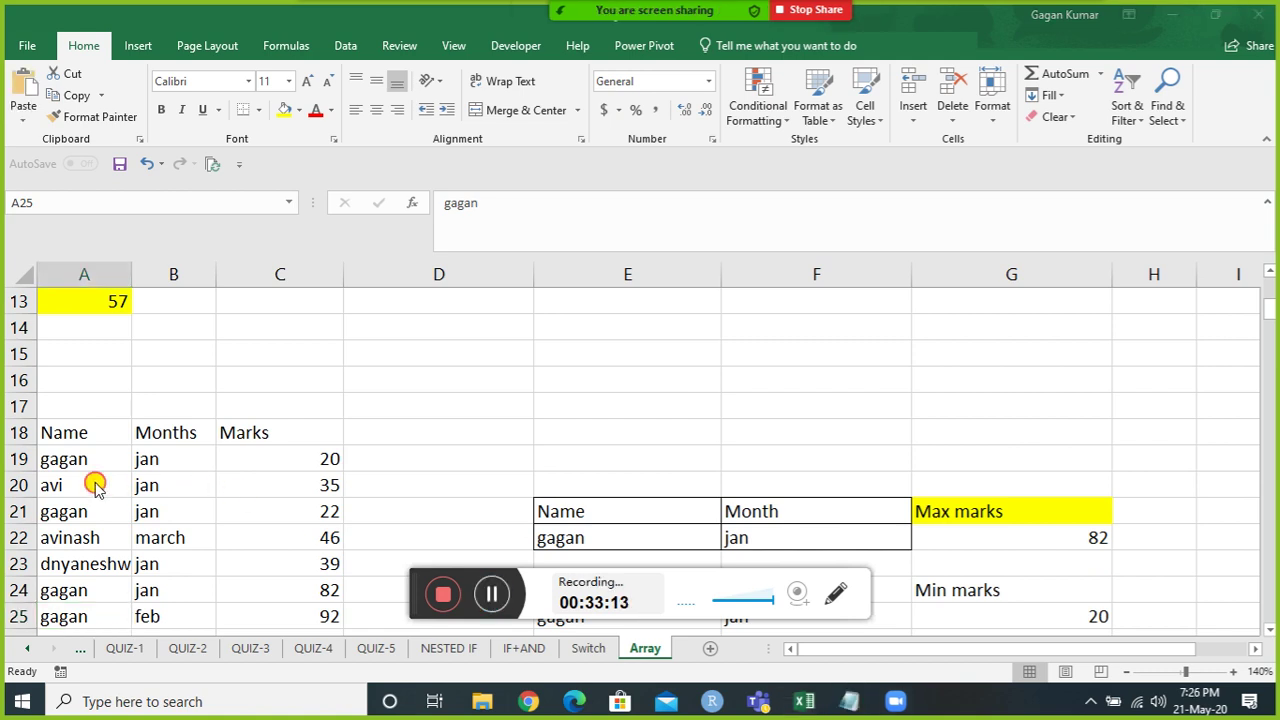
Review the names, months and marks in rows 19 to 26 of the Marks table and the name criterion in E22.
{"action": "left_click", "coordinate": [95, 487]}
{"action": "left_click", "coordinate": [93, 461]}
{"action": "key", "text": "Down"}
{"action": "key", "text": "Down"}
{"action": "key", "text": "Down"}
{"action": "key", "text": "Down"}
{"action": "key", "text": "Down"}
{"action": "key", "text": "Down"}
{"action": "key", "text": "Down"}
{"action": "key", "text": "Down"}
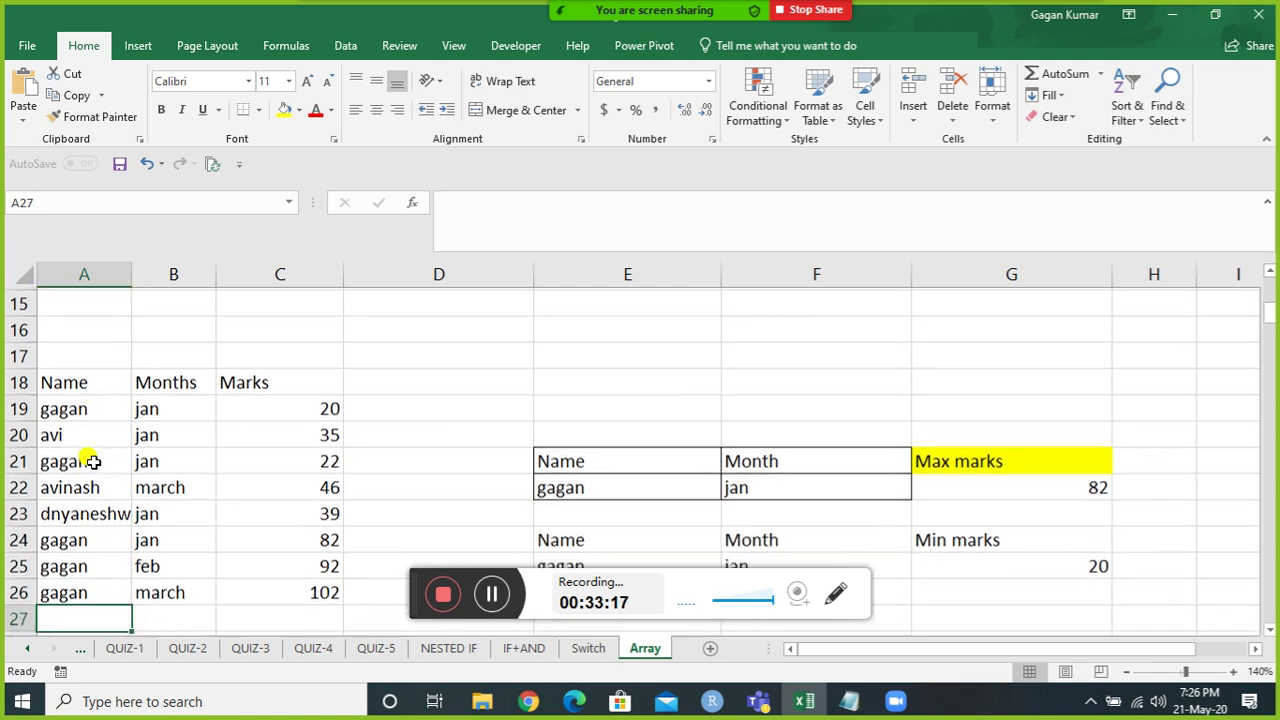
{"action": "key", "text": "Up"}
{"action": "key", "text": "Up"}
{"action": "key", "text": "Up"}
{"action": "key", "text": "Up"}
{"action": "key", "text": "Up"}
{"action": "key", "text": "Up"}
{"action": "key", "text": "Up"}
{"action": "key", "text": "Right"}
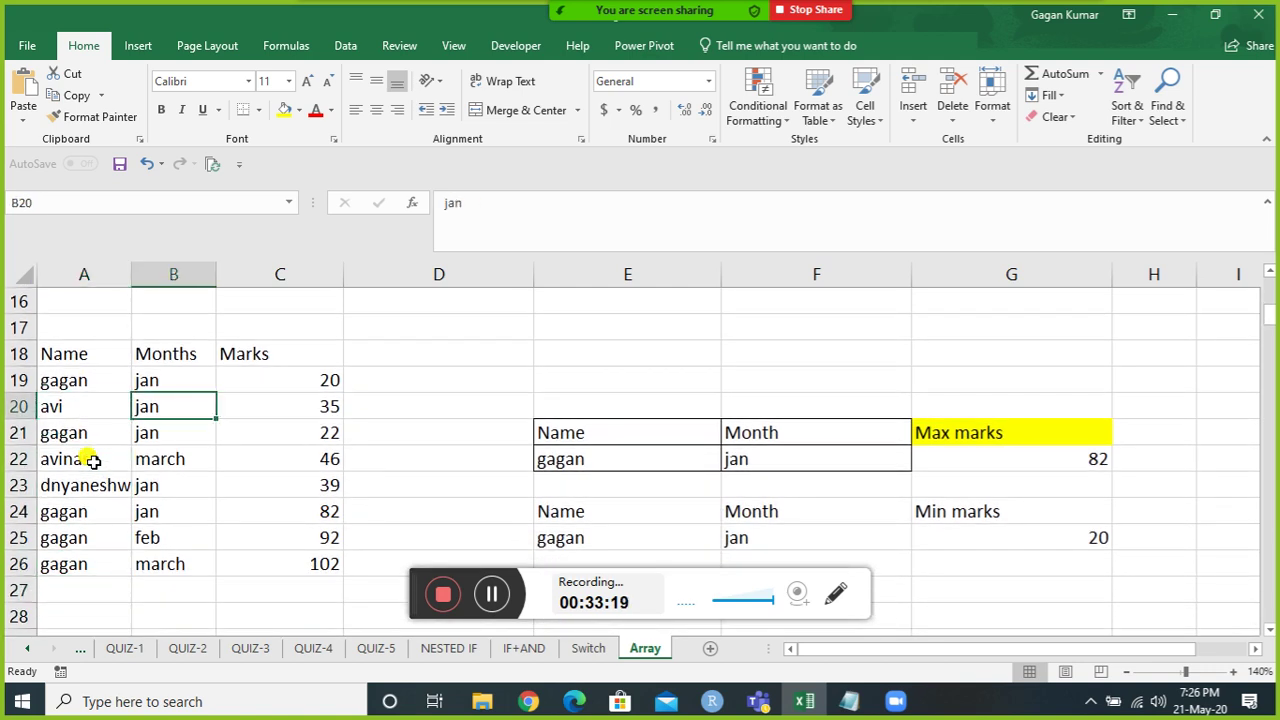
{"action": "key", "text": "Right"}
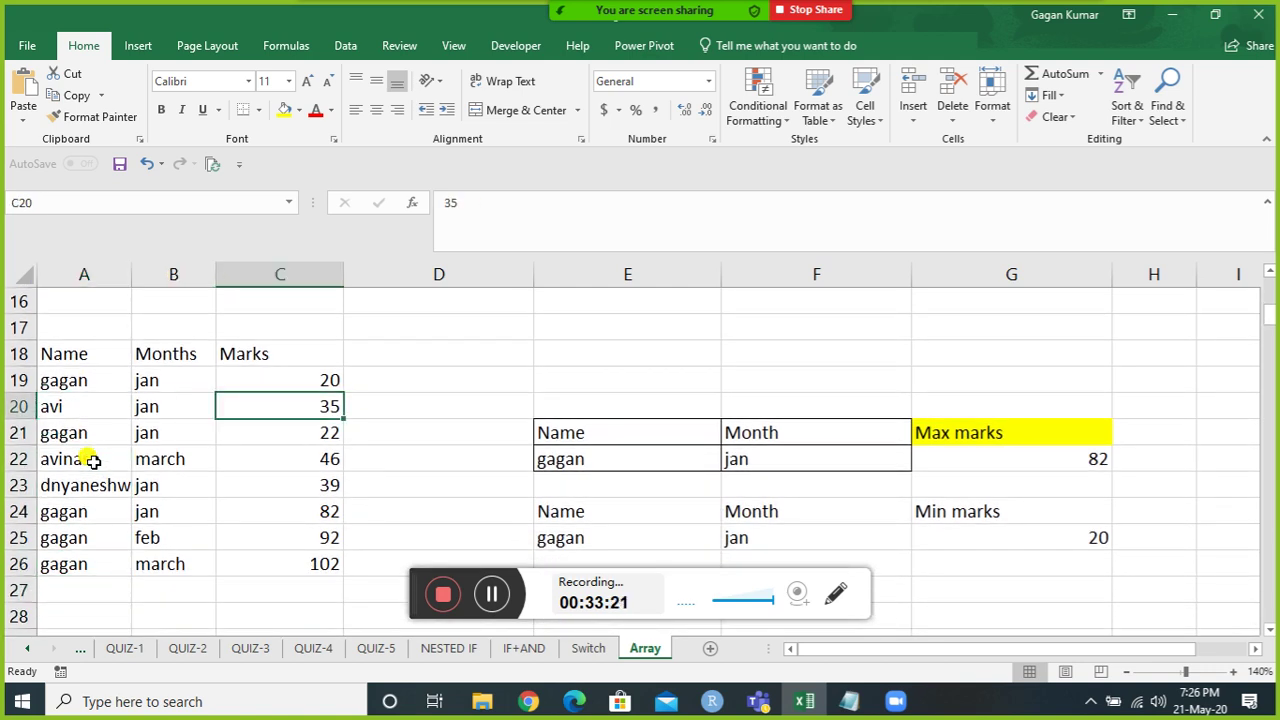
{"action": "key", "text": "Left"}
{"action": "key", "text": "Left"}
{"action": "key", "text": "Up"}
{"action": "key", "text": "Down"}
{"action": "key", "text": "Down"}
{"action": "key", "text": "Down"}
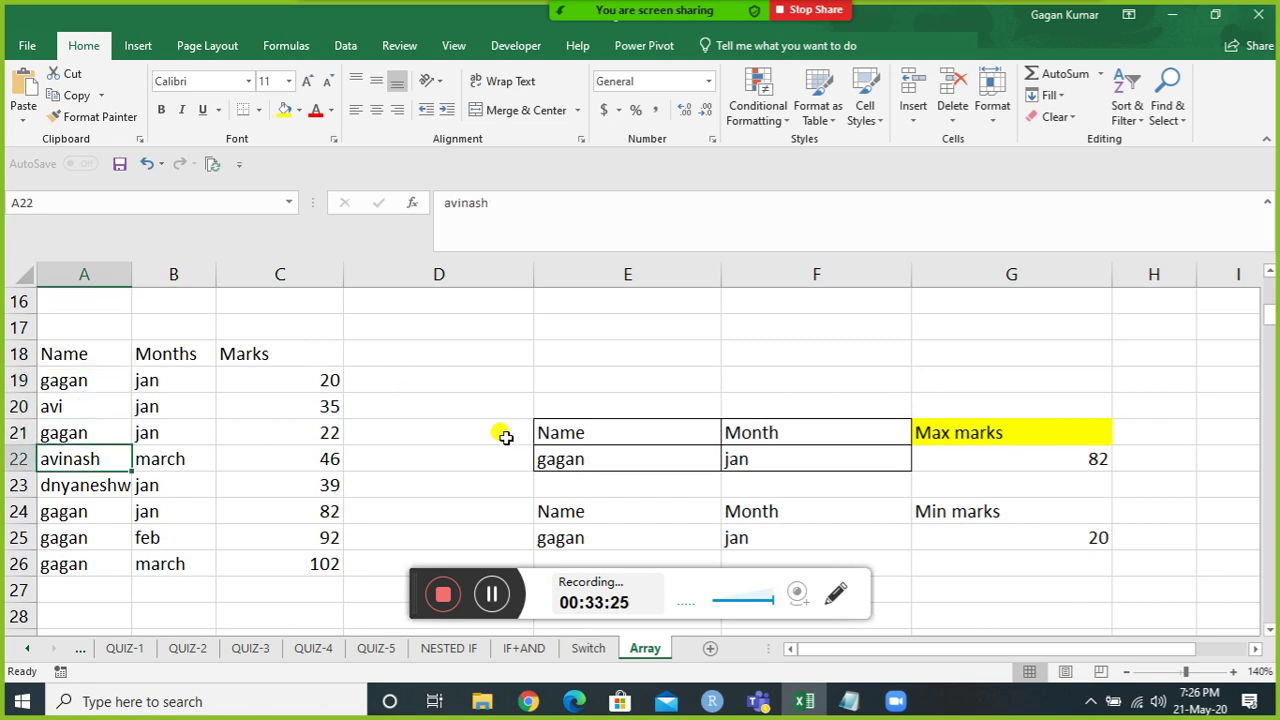
{"action": "left_click", "coordinate": [605, 448]}
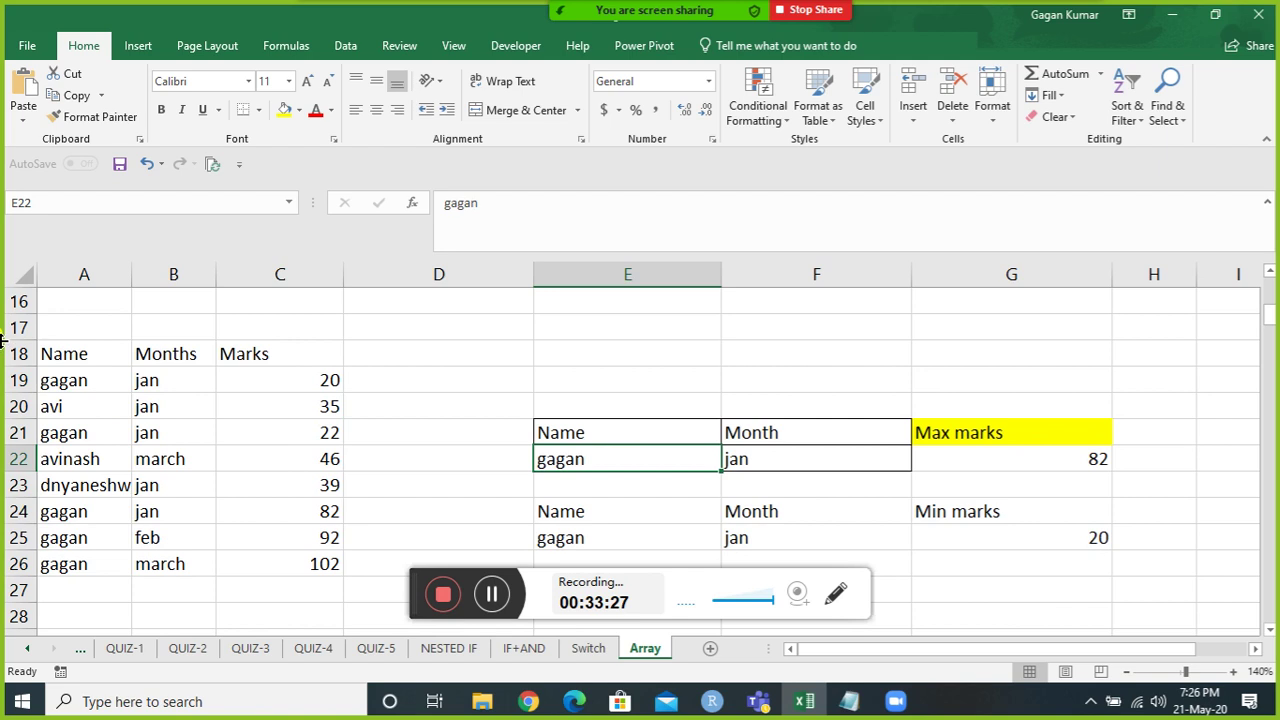
Fill the Marks table headers A18:C18 with yellow and apply borders around all of these cells.
{"action": "left_click_drag", "start_coordinate": [74, 354], "coordinate": [248, 361]}
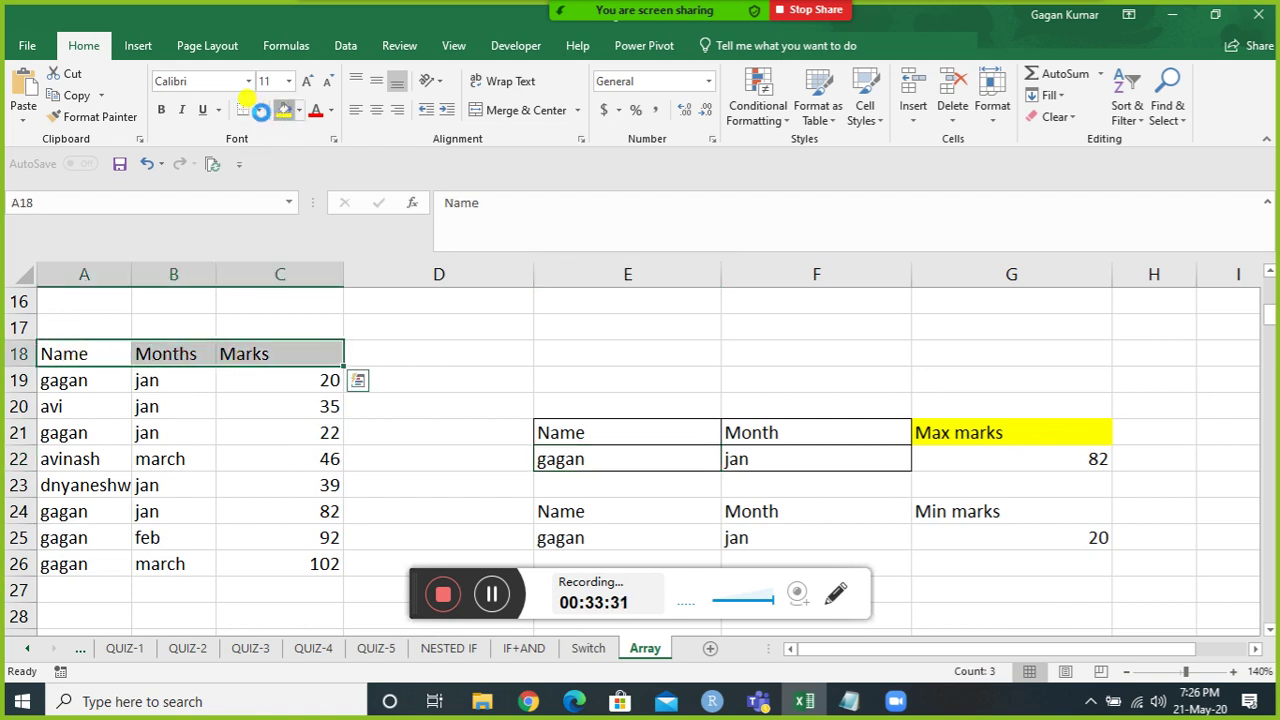
{"action": "left_click", "coordinate": [285, 110]}
{"action": "left_click", "coordinate": [258, 110]}
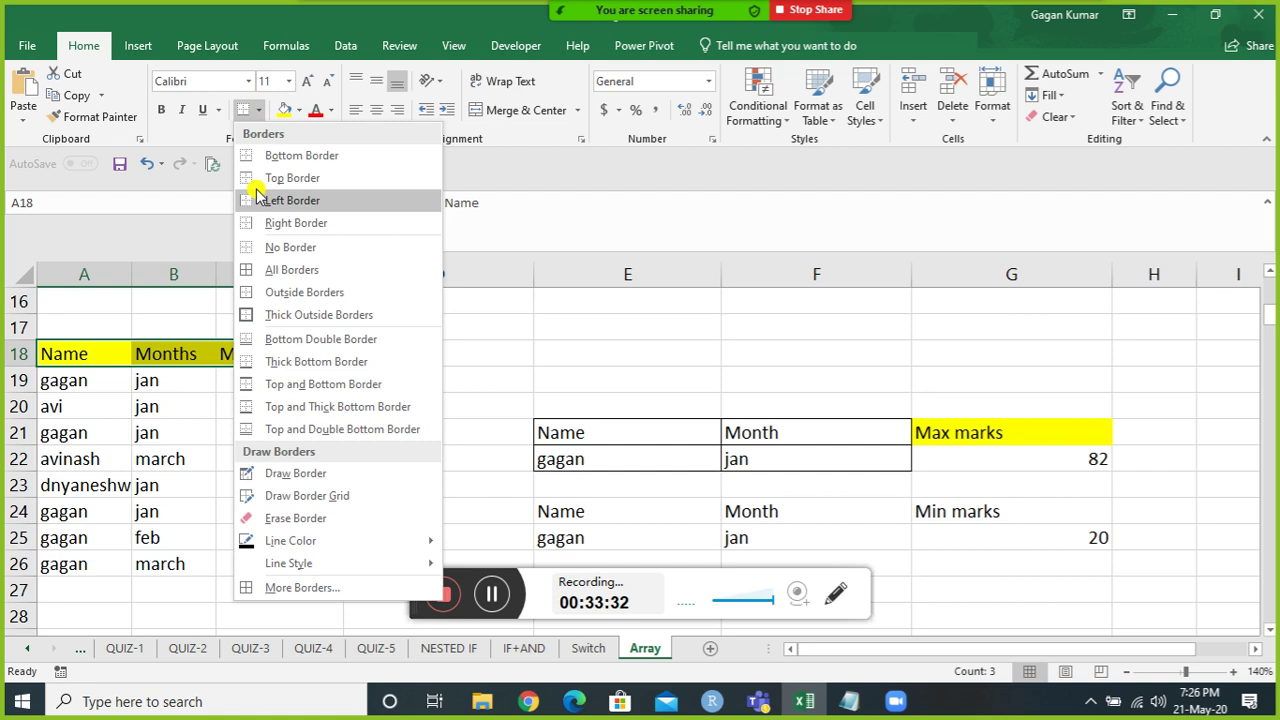
{"action": "left_click", "coordinate": [268, 292]}
Fill the Name and Month headers in E21:F21 with yellow.
{"action": "left_click", "coordinate": [568, 437]}
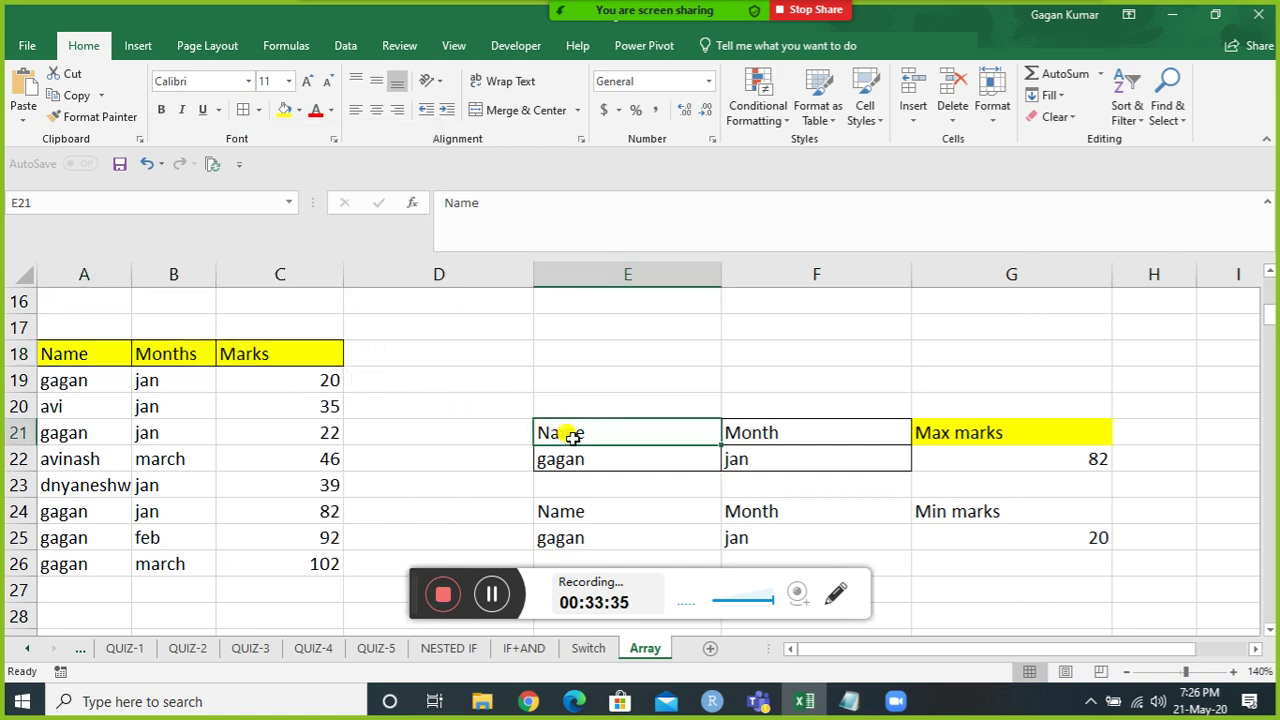
{"action": "key", "text": "shift+Right"}
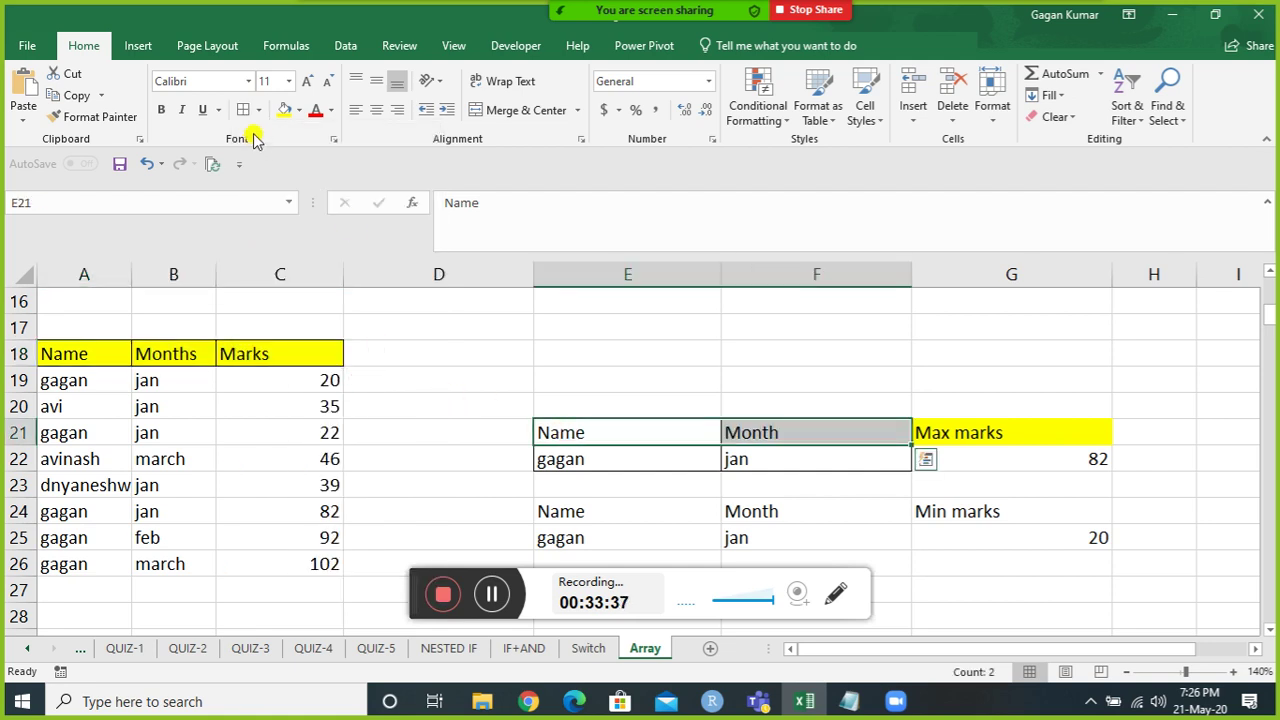
{"action": "left_click", "coordinate": [285, 110]}
Fill the names matching the E22 criterion, cells A19, A21, A24, A25 and A26, with orange.
{"action": "left_click", "coordinate": [589, 459]}
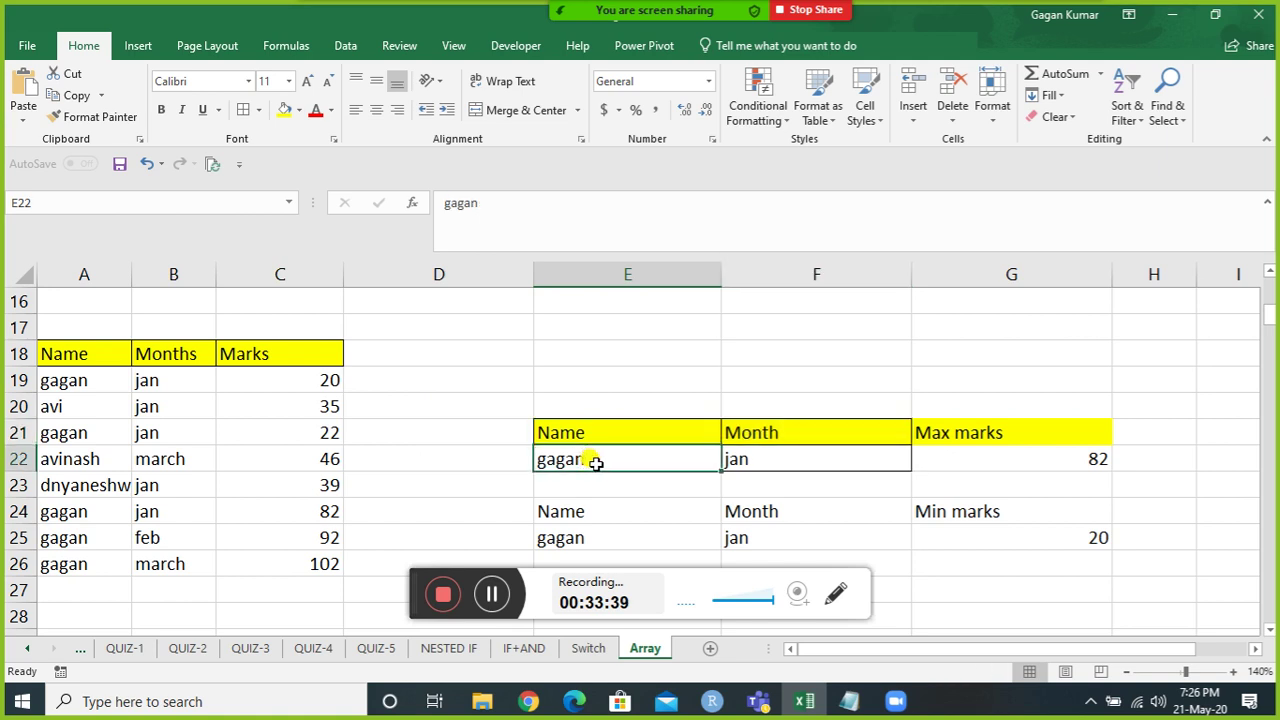
{"action": "left_click", "coordinate": [78, 384]}
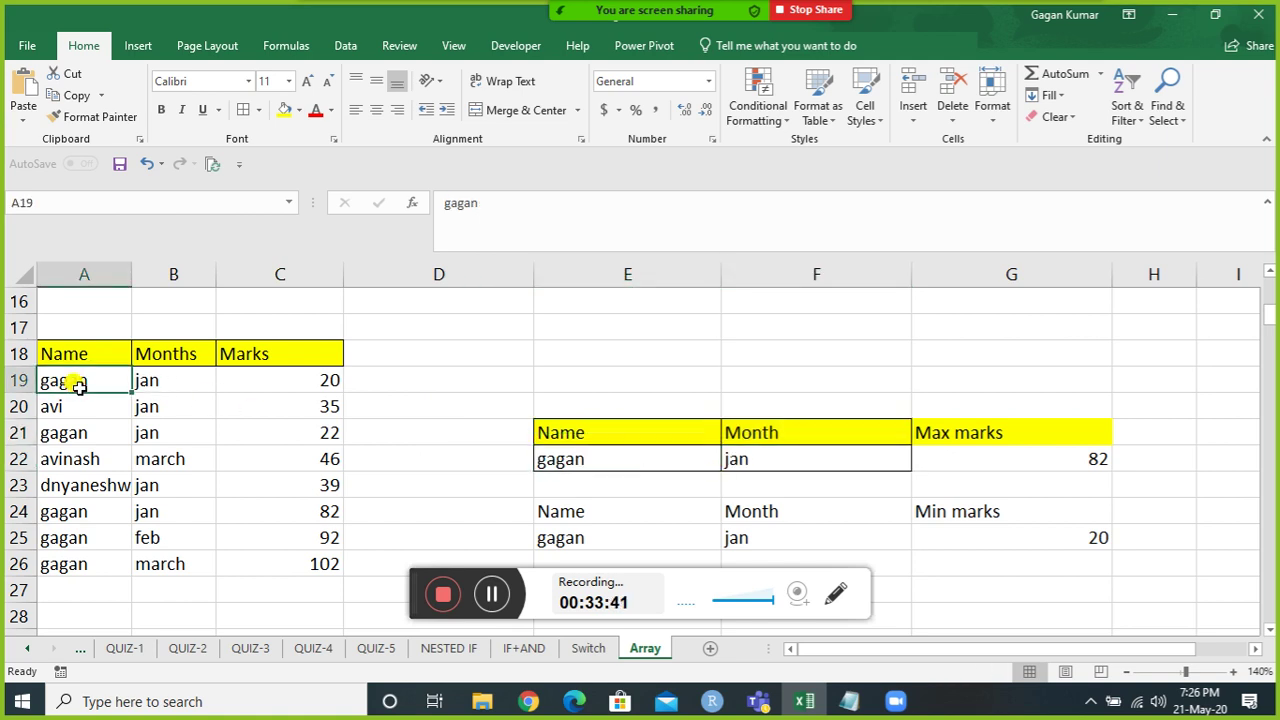
{"action": "left_click", "coordinate": [72, 428], "text": "ctrl"}
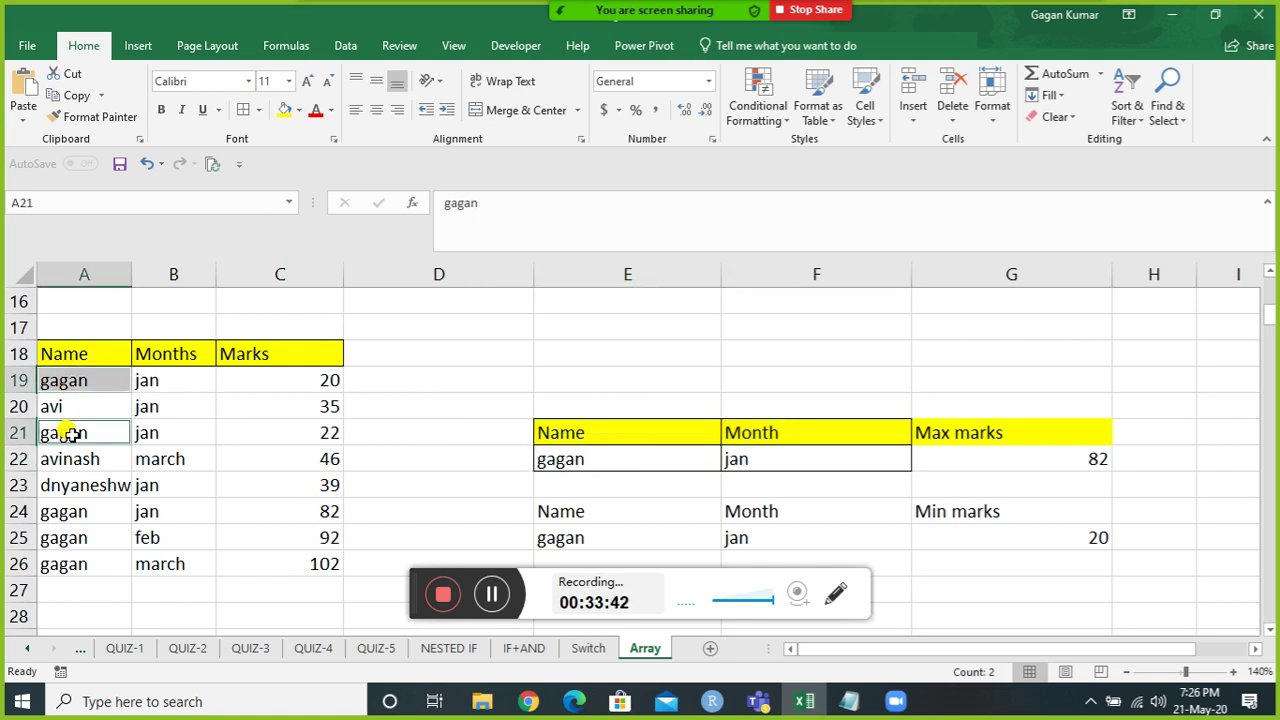
{"action": "left_click", "coordinate": [83, 507], "text": "ctrl"}
{"action": "left_click", "coordinate": [84, 536], "text": "ctrl"}
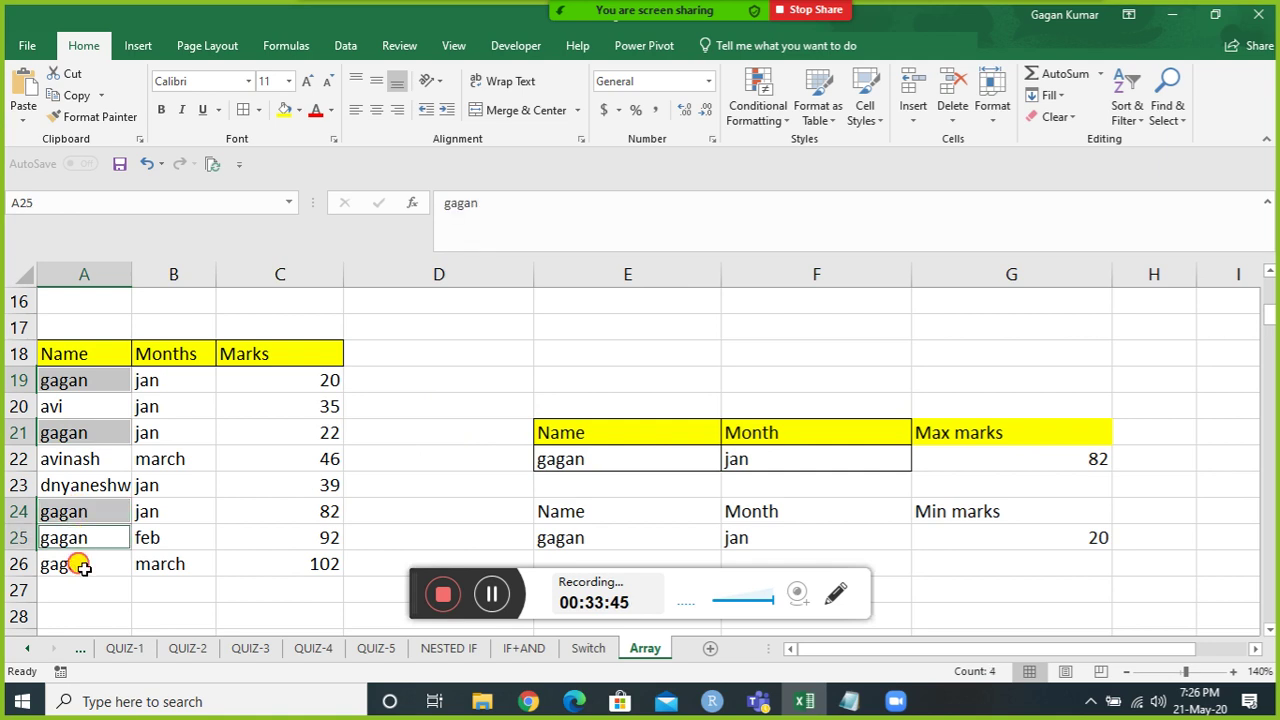
{"action": "left_click", "coordinate": [84, 566], "text": "ctrl"}
{"action": "left_click", "coordinate": [299, 110]}
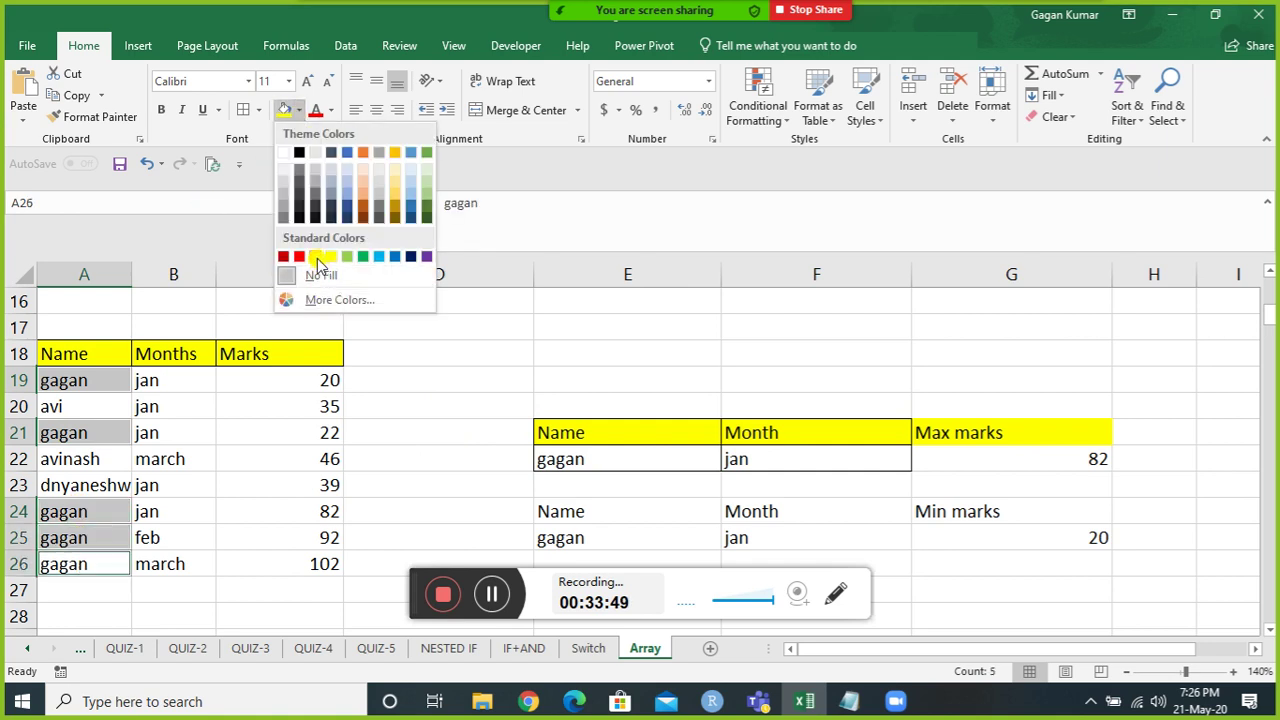
{"action": "left_click", "coordinate": [315, 257]}
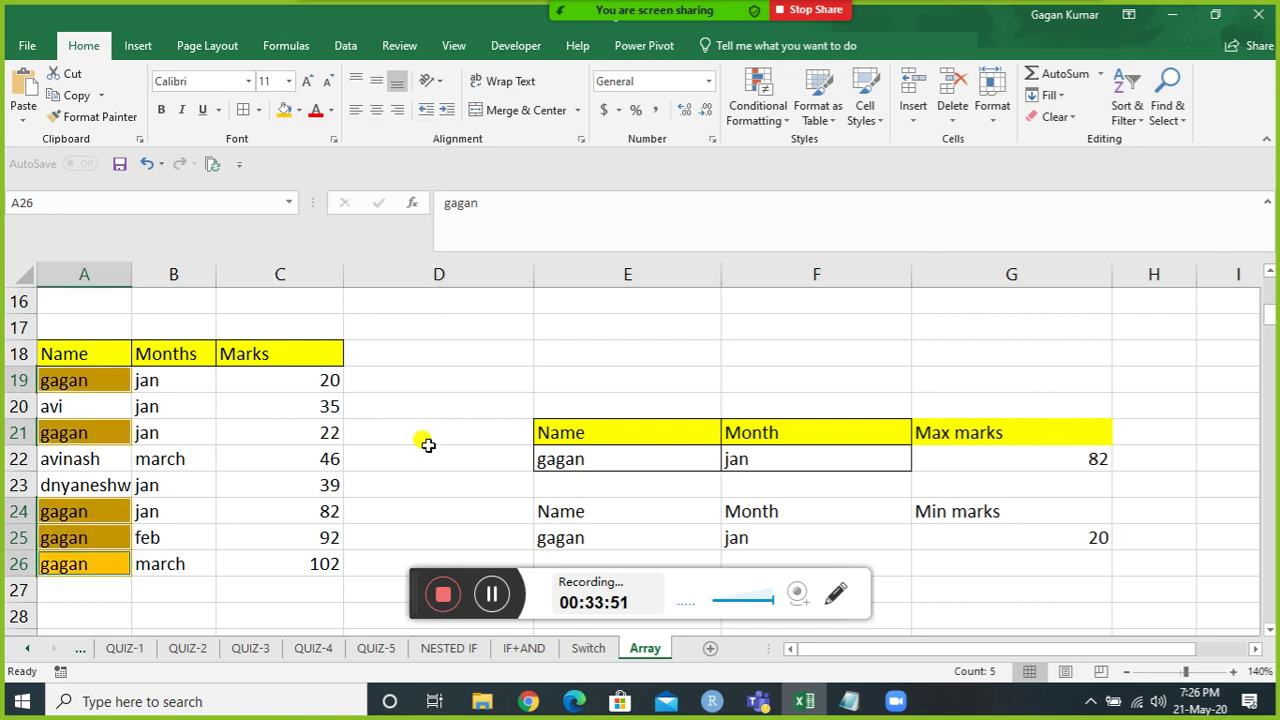
Fill the jan cells B19, B21 and B24, beside the highlighted names, with the same orange.
{"action": "left_click", "coordinate": [792, 458]}
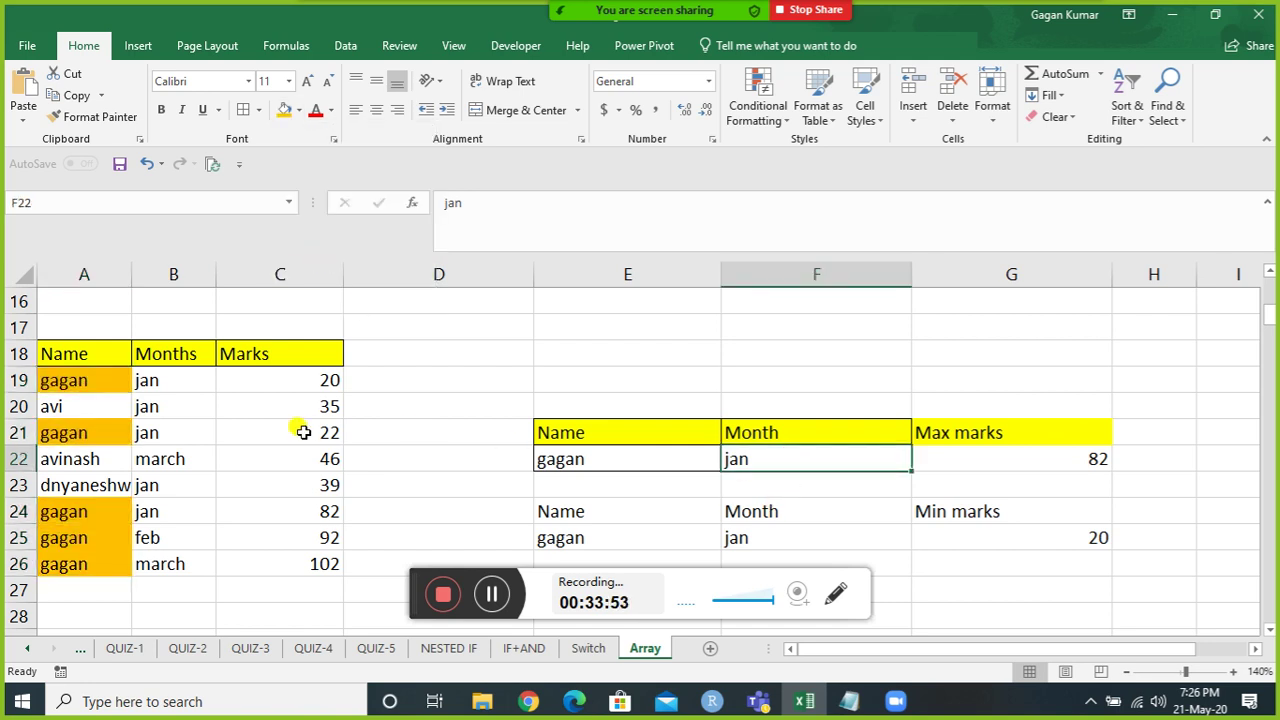
{"action": "left_click", "coordinate": [185, 378]}
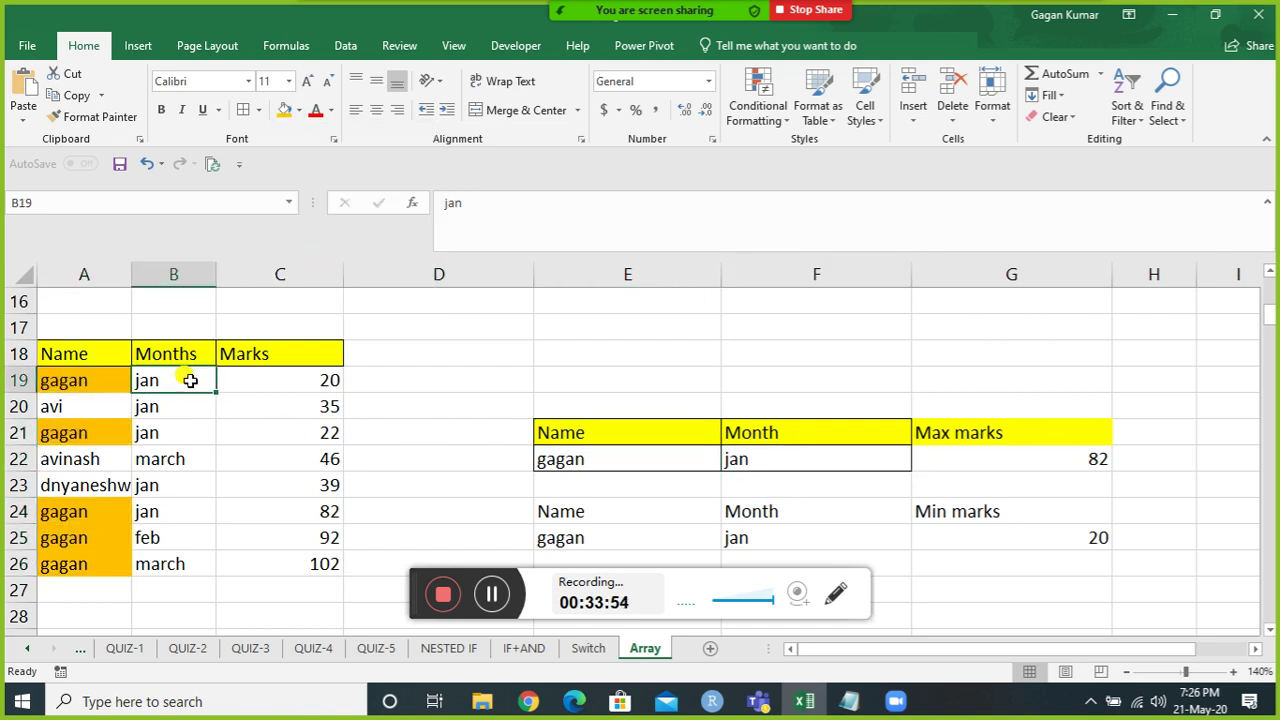
{"action": "left_click", "coordinate": [172, 433], "text": "ctrl"}
{"action": "left_click", "coordinate": [168, 510], "text": "ctrl"}
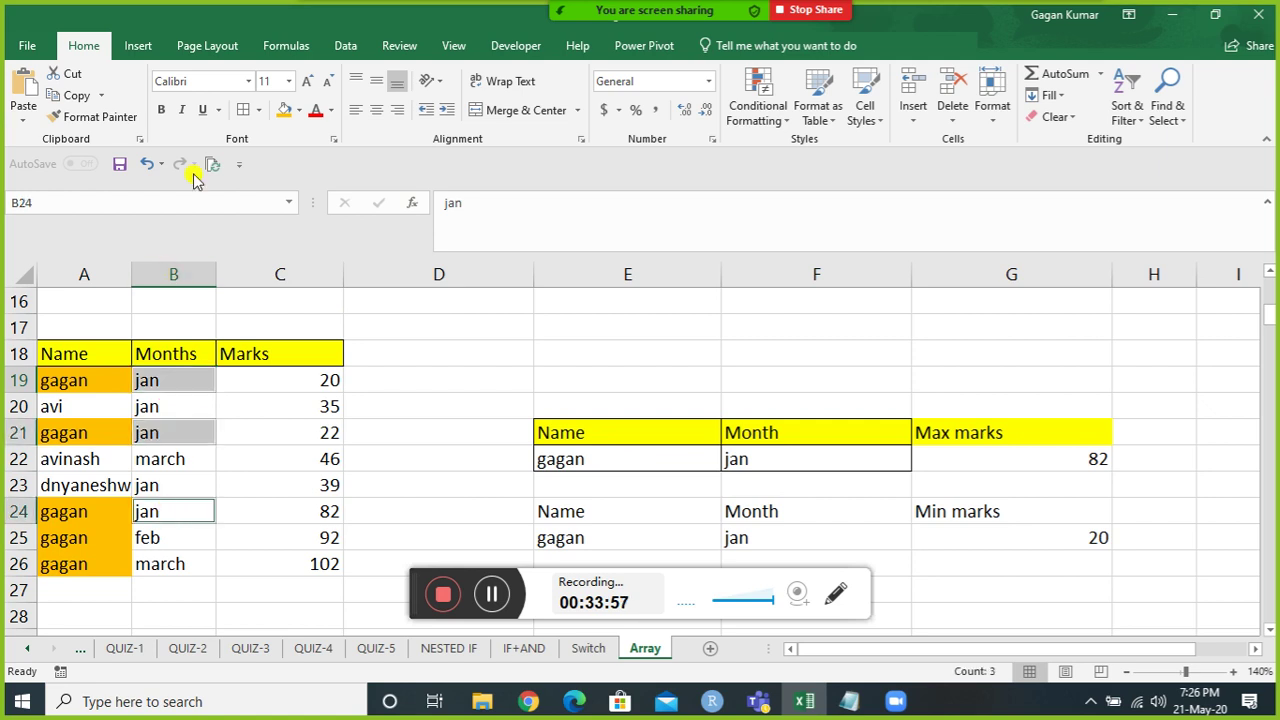
{"action": "left_click", "coordinate": [284, 110]}
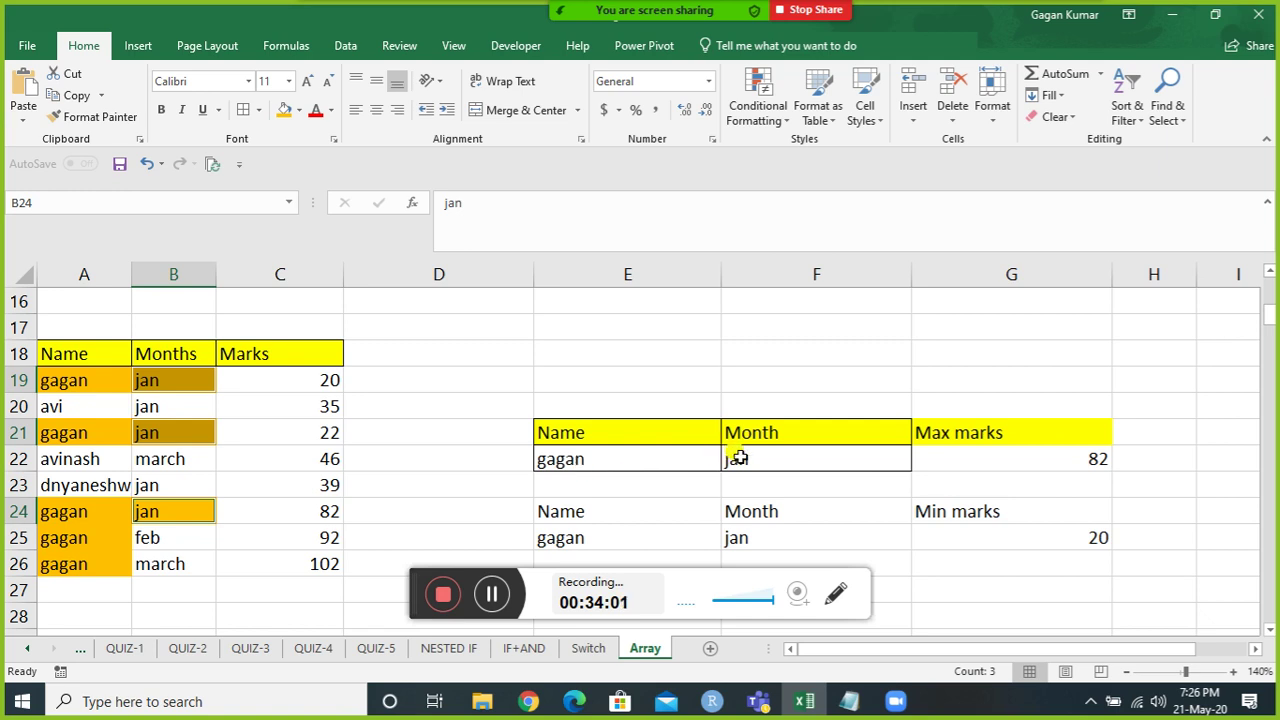
Fill the matching marks in C19, C21 and C24 with the same orange.
{"action": "left_click", "coordinate": [306, 508]}
{"action": "left_click", "coordinate": [312, 428], "text": "ctrl"}
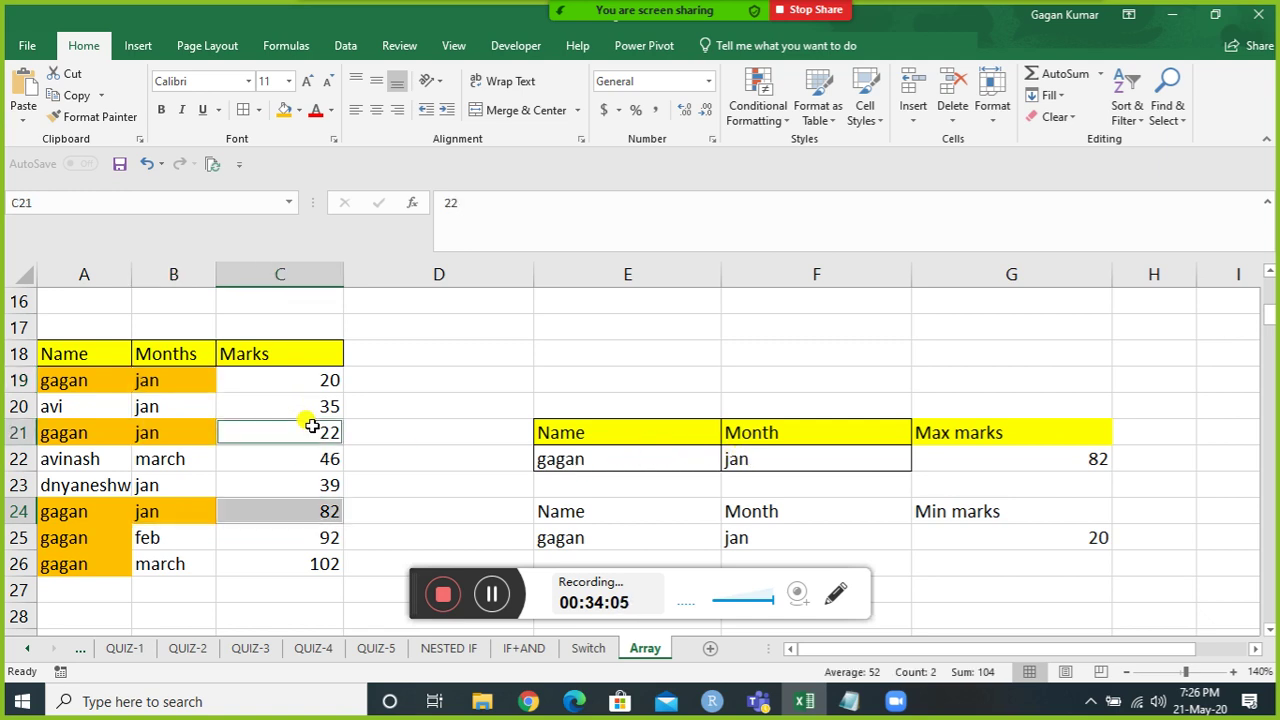
{"action": "left_click", "coordinate": [310, 380], "text": "ctrl"}
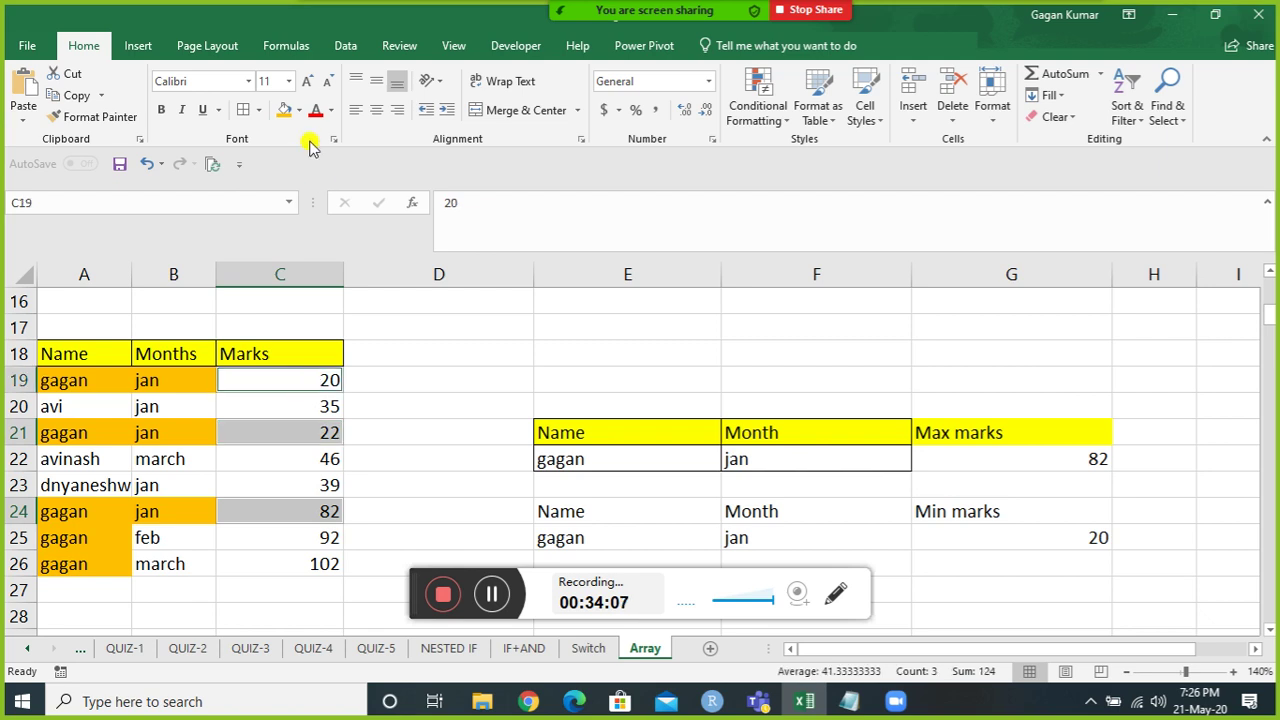
{"action": "left_click", "coordinate": [284, 110]}
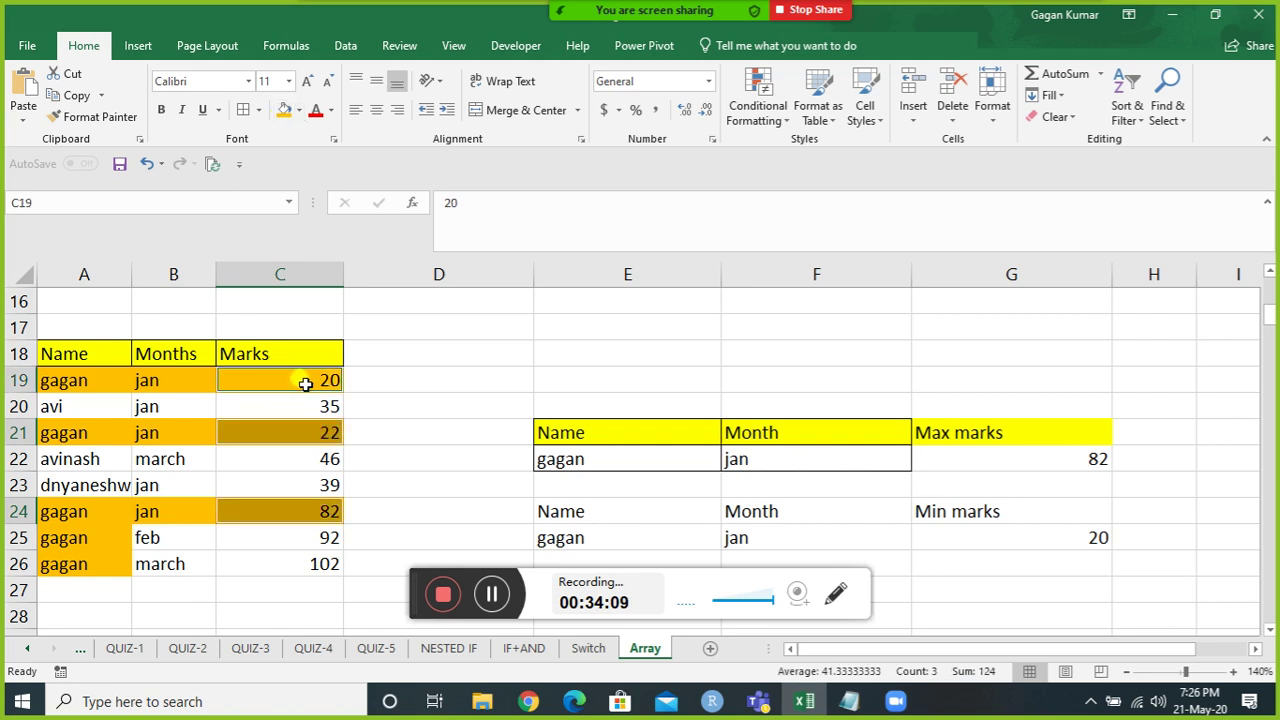
{"action": "left_click", "coordinate": [308, 512]}
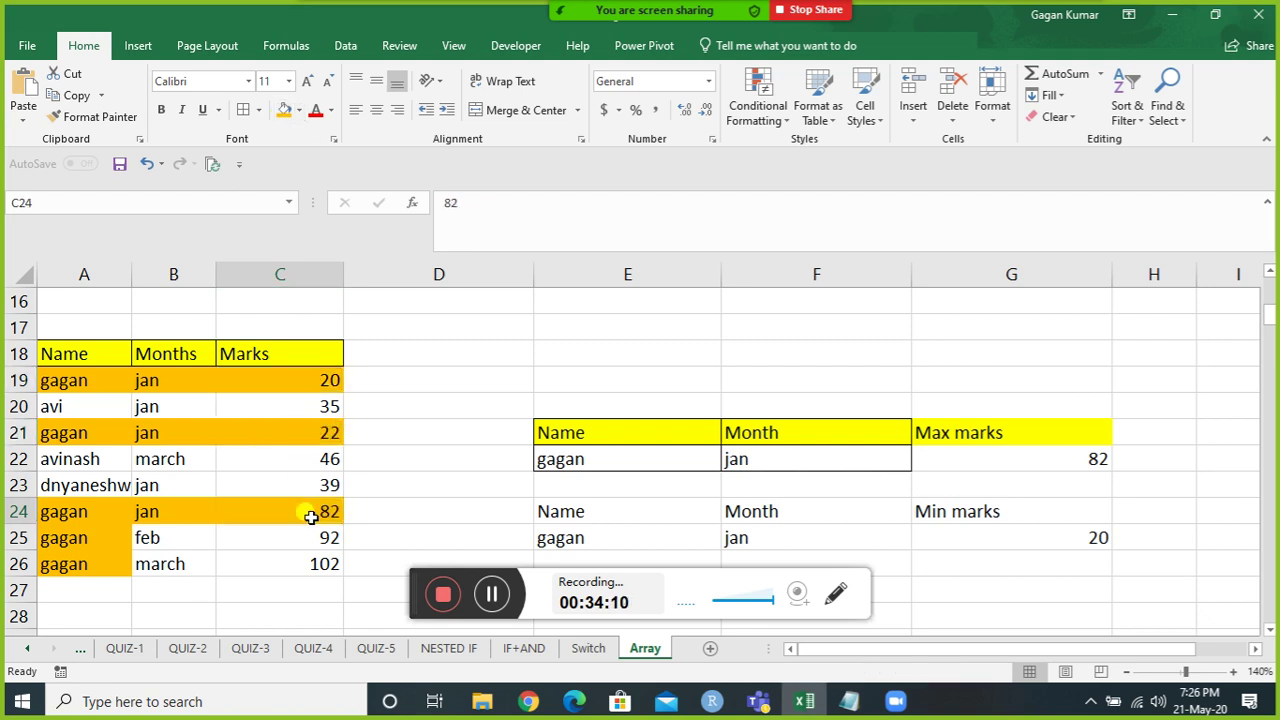
Clear the existing results below the Max marks and Min marks headers, in G22 and G25.
{"action": "left_click", "coordinate": [985, 489]}
{"action": "key", "text": "shift+Up"}
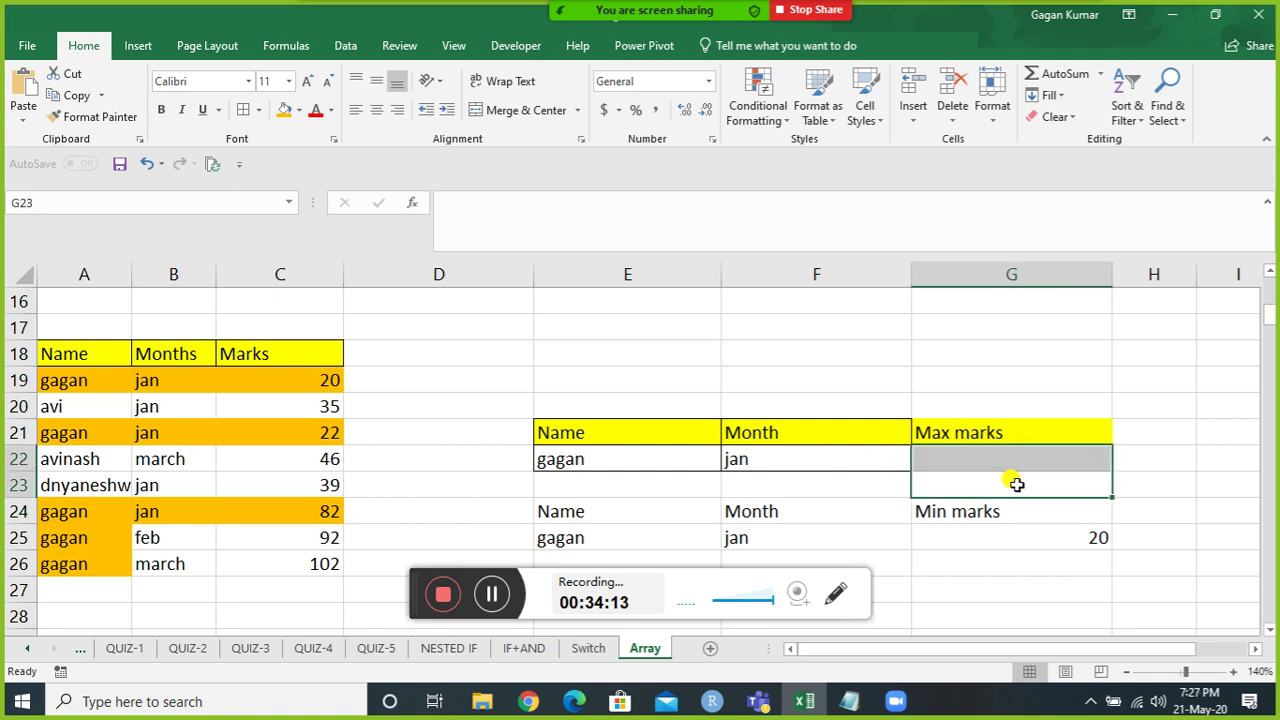
{"action": "key", "text": "Right"}
{"action": "key", "text": "Down"}
{"action": "key", "text": "Down"}
{"action": "key", "text": "Down"}
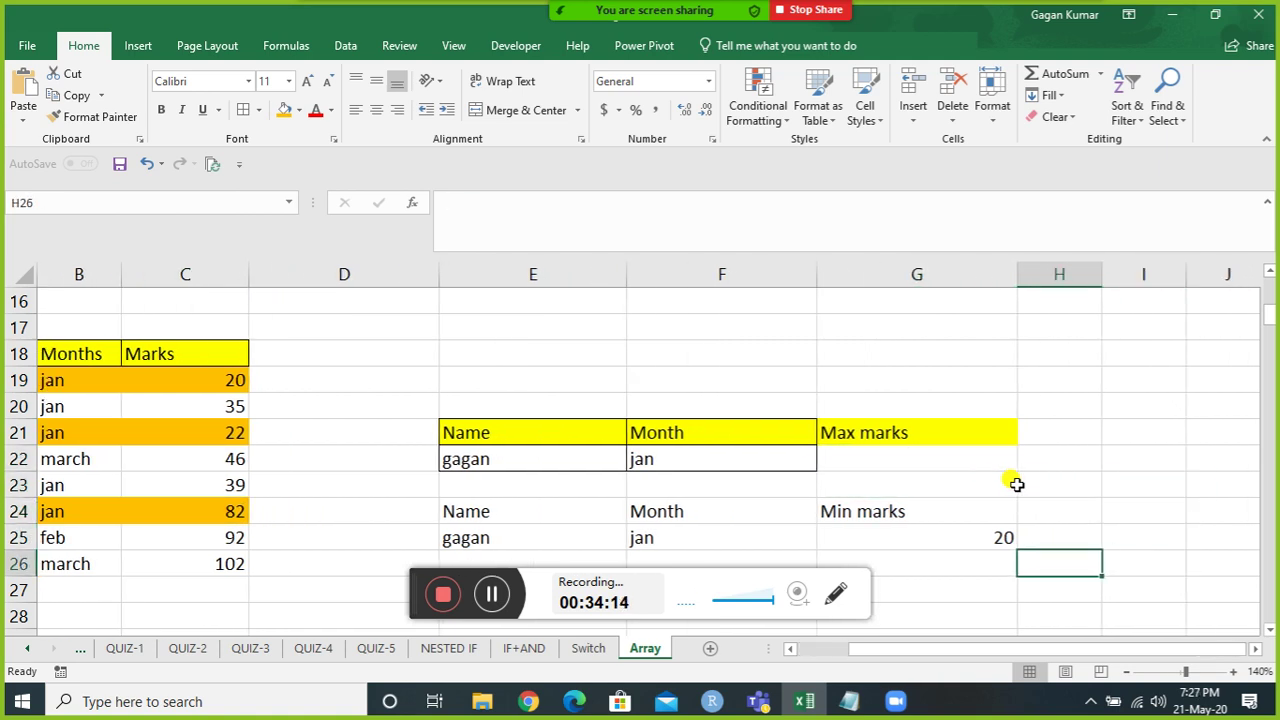
{"action": "key", "text": "Left"}
{"action": "key", "text": "shift+Up"}
{"action": "key", "text": "Left"}
{"action": "key", "text": "Left"}
{"action": "key", "text": "Left"}
{"action": "key", "text": "Left"}
{"action": "key", "text": "Left"}
{"action": "key", "text": "Left"}
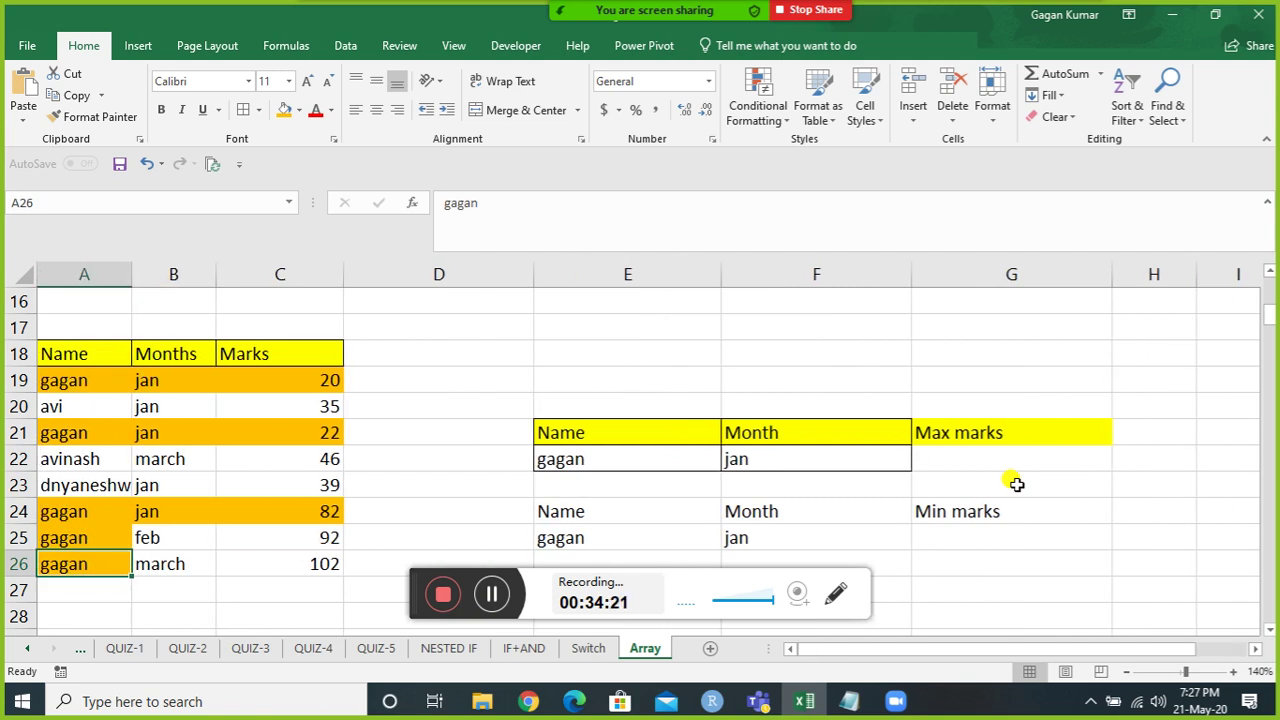
{"action": "key", "text": "Right"}
{"action": "key", "text": "Right"}
{"action": "key", "text": "Right"}
{"action": "key", "text": "Right"}
{"action": "key", "text": "Right"}
{"action": "key", "text": "Right"}
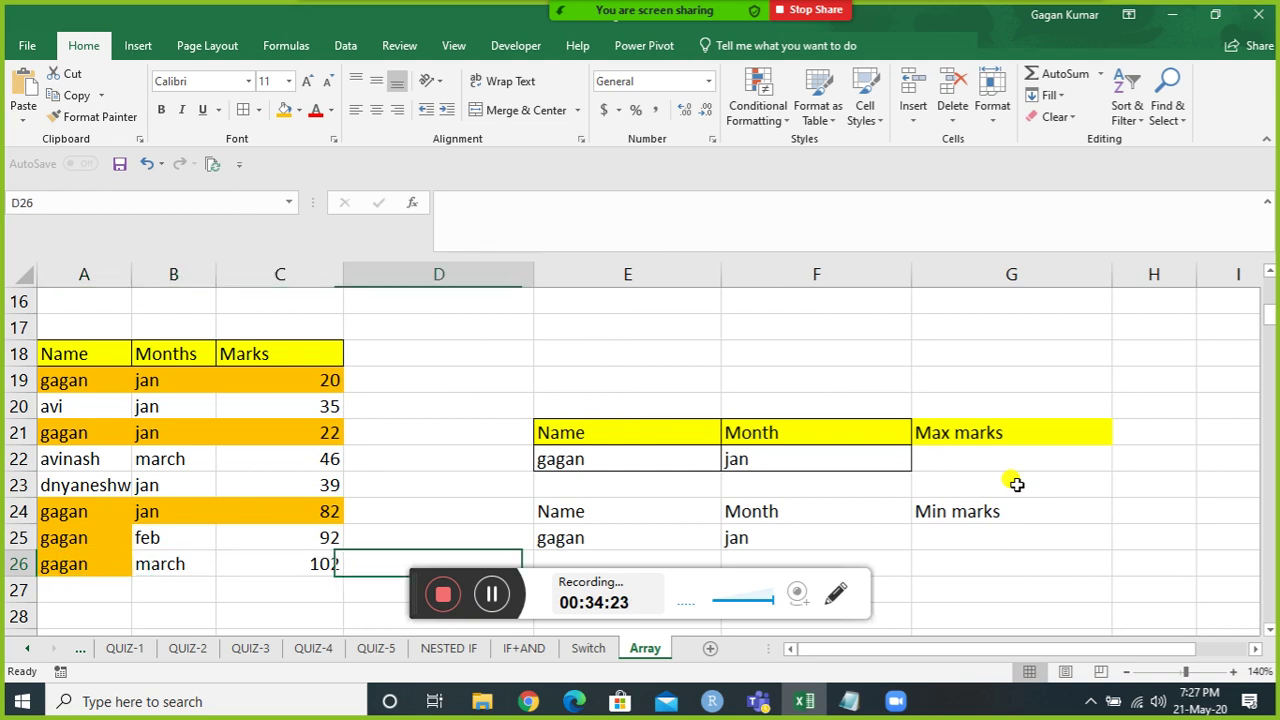
Start an IF formula in G22 whose first condition compares the names A19:A26 with the criterion in E22.
{"action": "key", "text": "Up"}
{"action": "key", "text": "Up"}
{"action": "key", "text": "Up"}
{"action": "key", "text": "Up"}
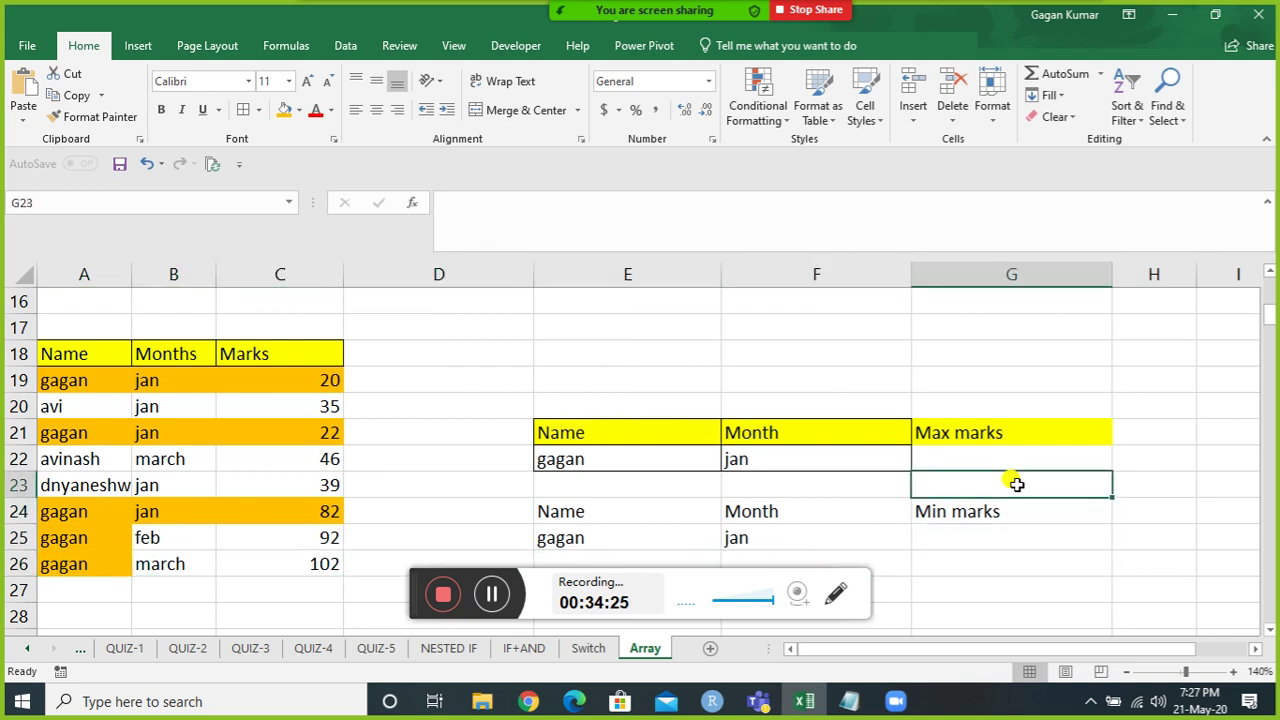
{"action": "type", "text": "="}
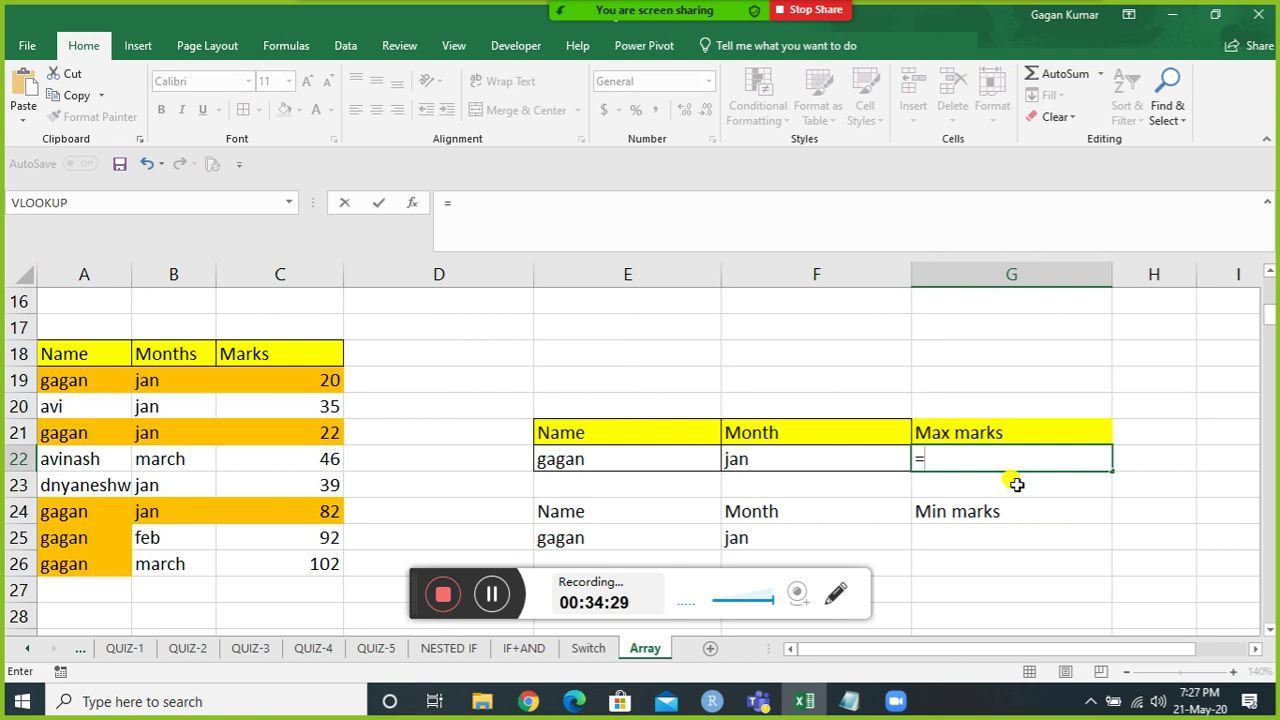
{"action": "type", "text": "if"}
{"action": "key", "text": "Tab"}
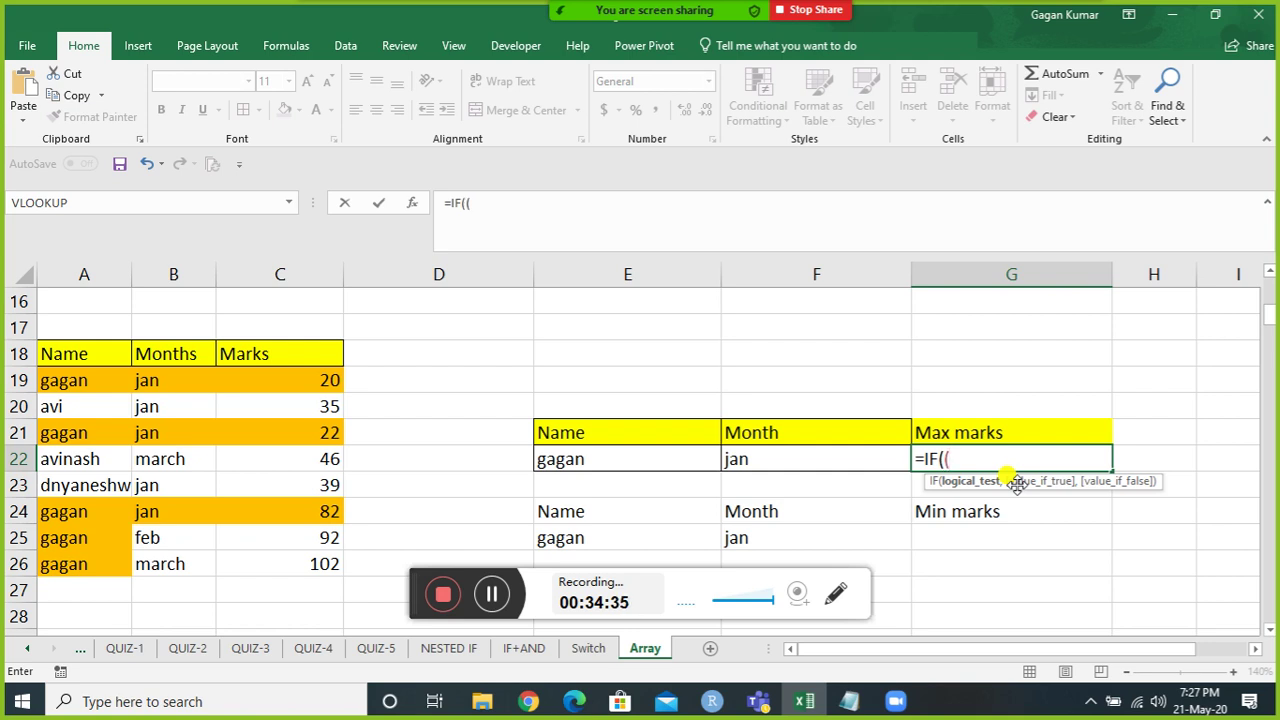
{"action": "left_click_drag", "start_coordinate": [114, 378], "coordinate": [116, 562]}
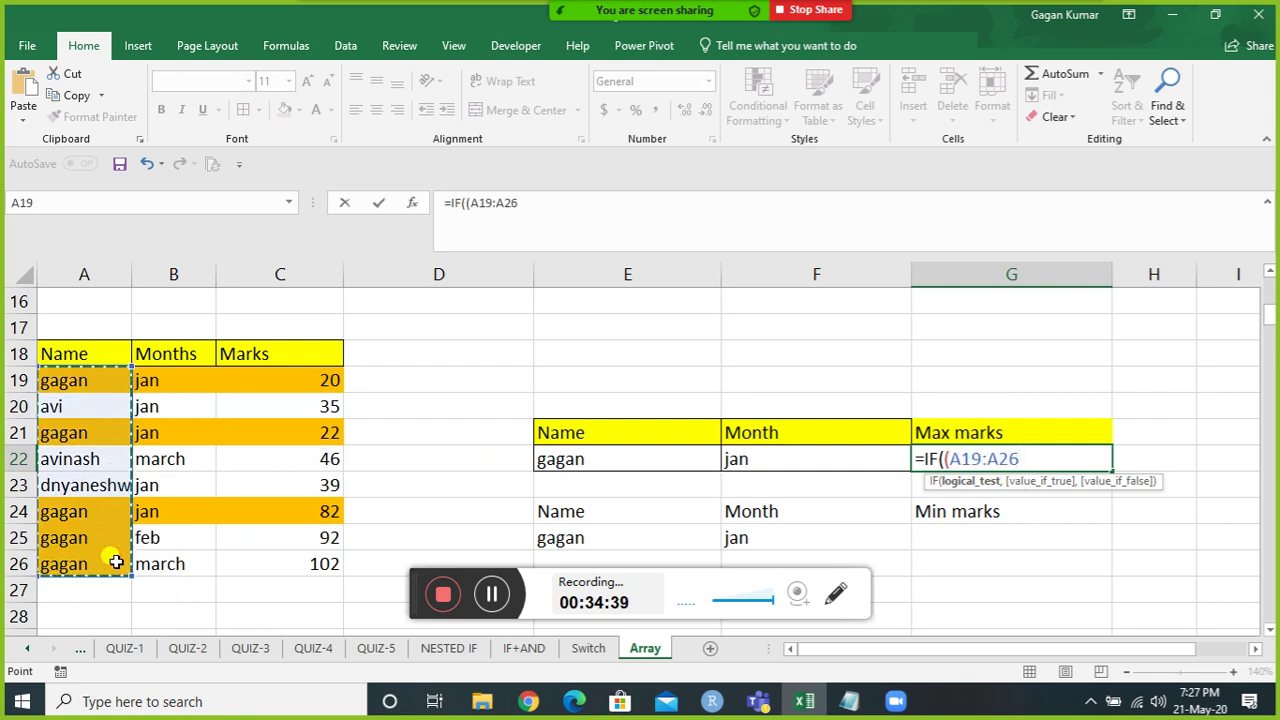
{"action": "type", "text": "="}
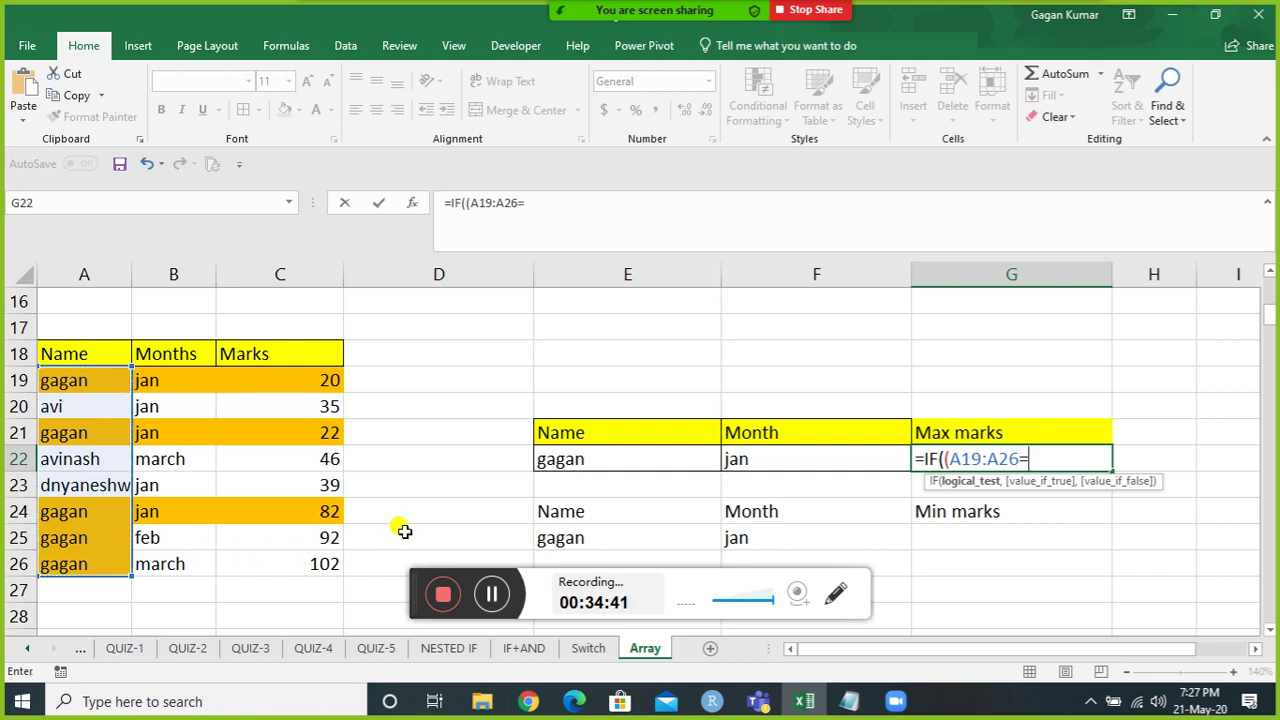
{"action": "left_click", "coordinate": [563, 462]}
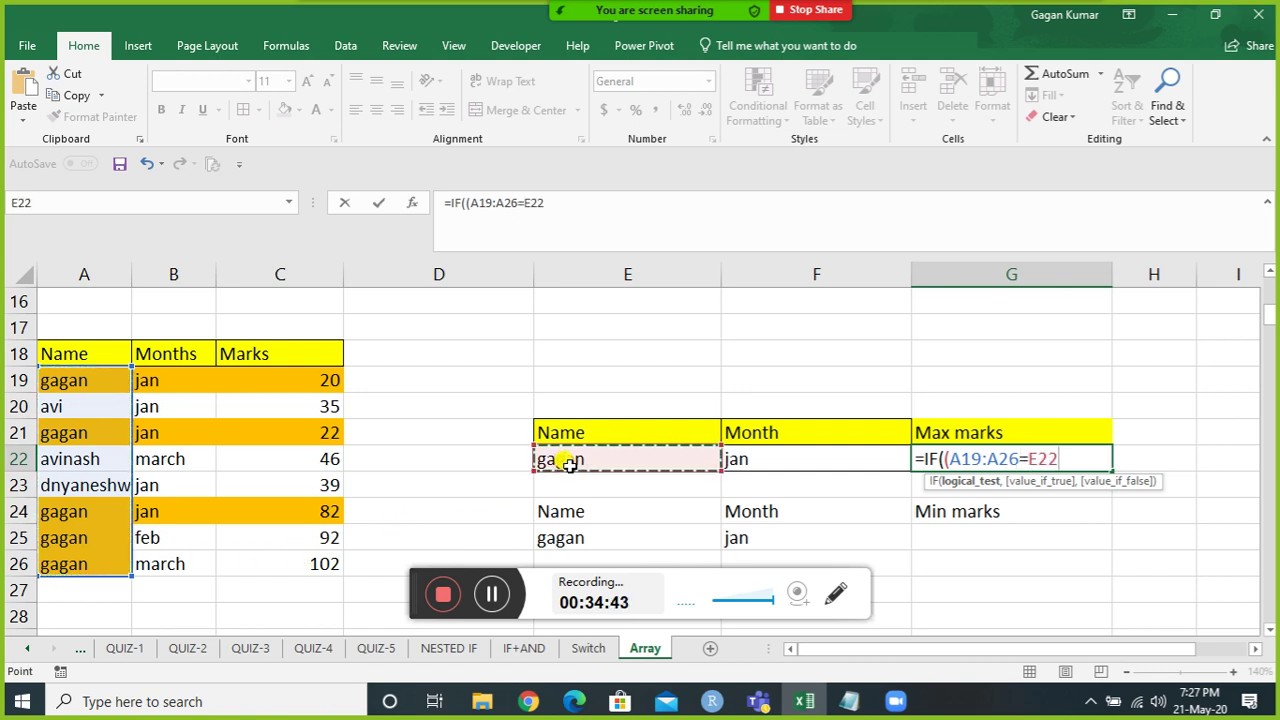
Multiply the name condition by the month condition B19:B26=F22, and return the marks C19:C26 when both hold.
{"action": "type", "text": ")*("}
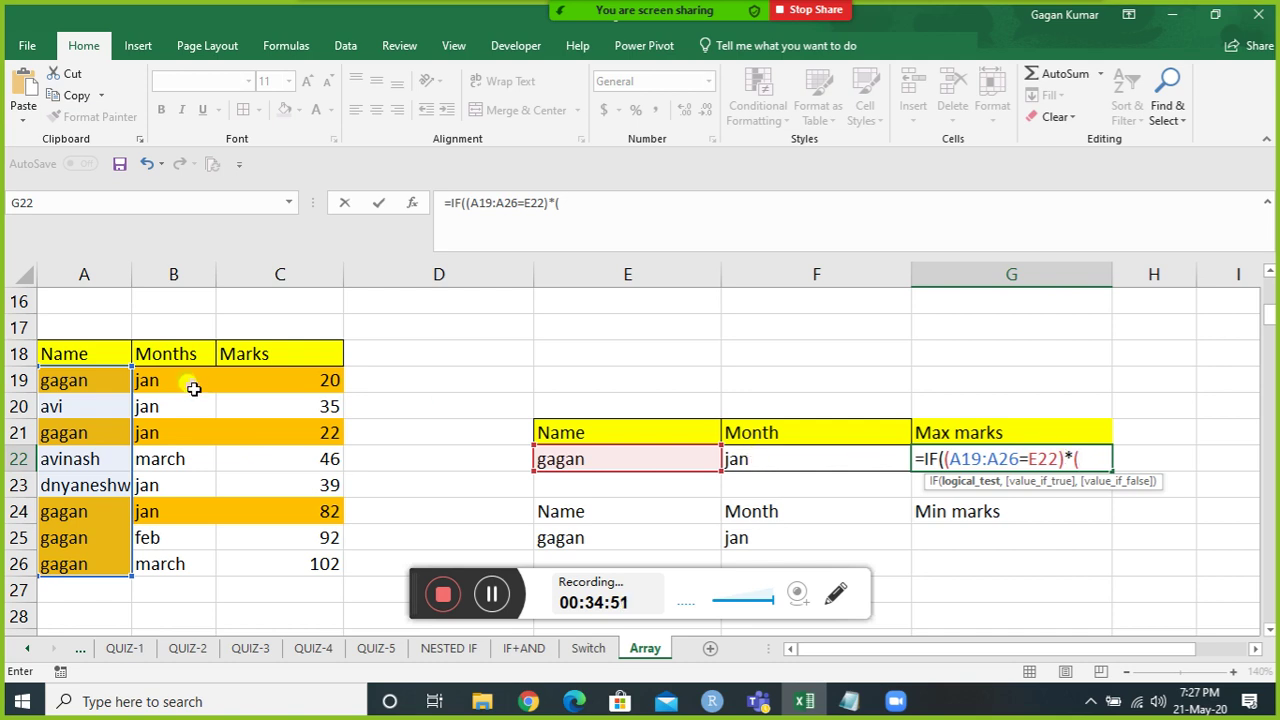
{"action": "left_click_drag", "start_coordinate": [191, 383], "coordinate": [190, 568]}
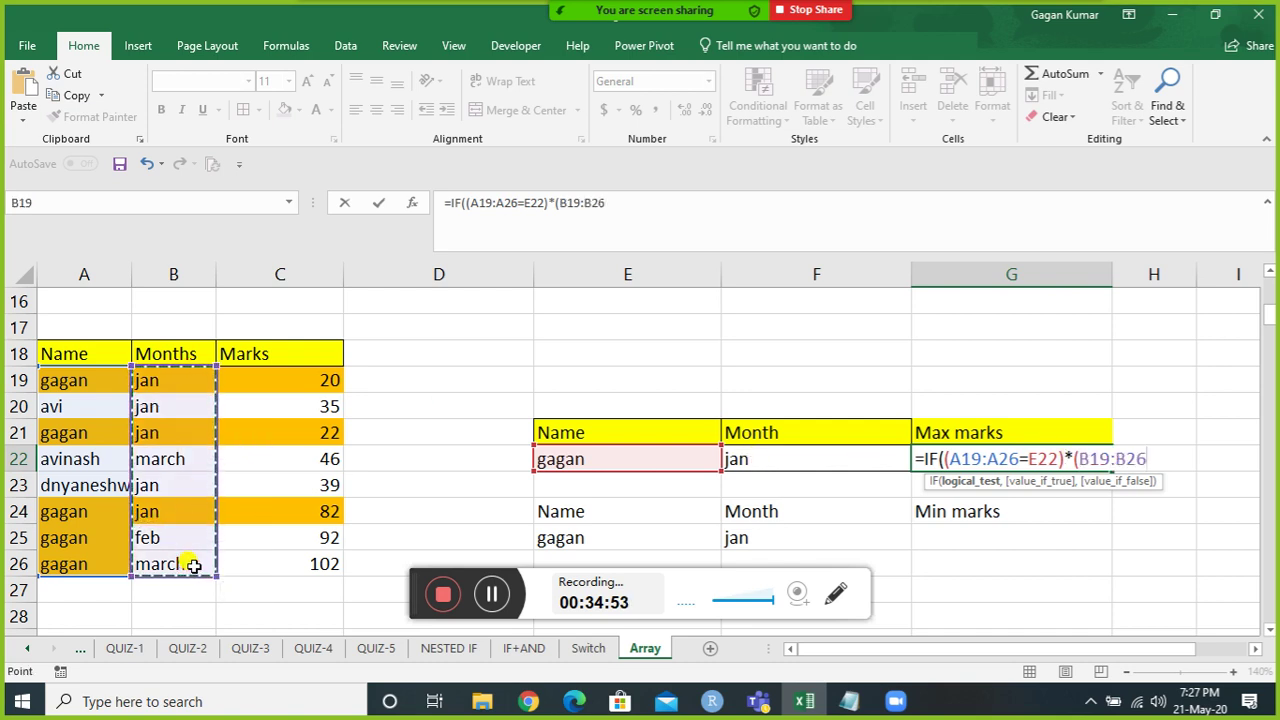
{"action": "type", "text": "="}
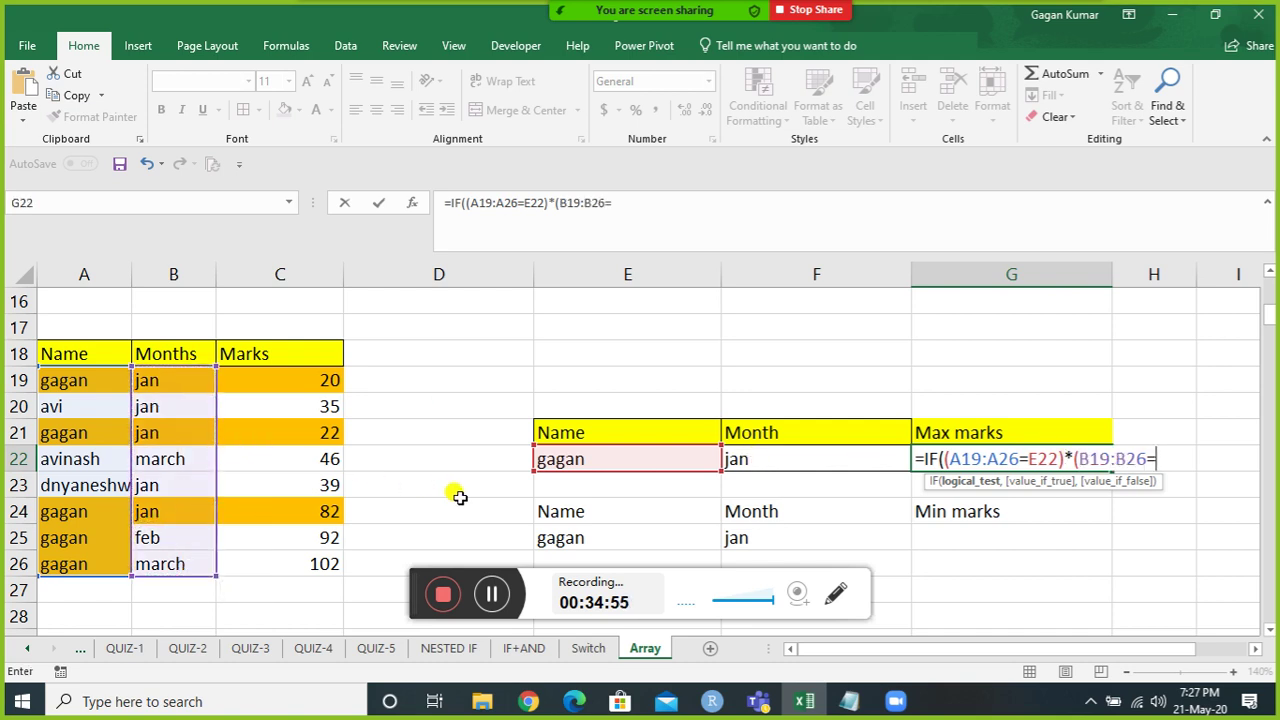
{"action": "left_click", "coordinate": [780, 458]}
{"action": "type", "text": "),"}
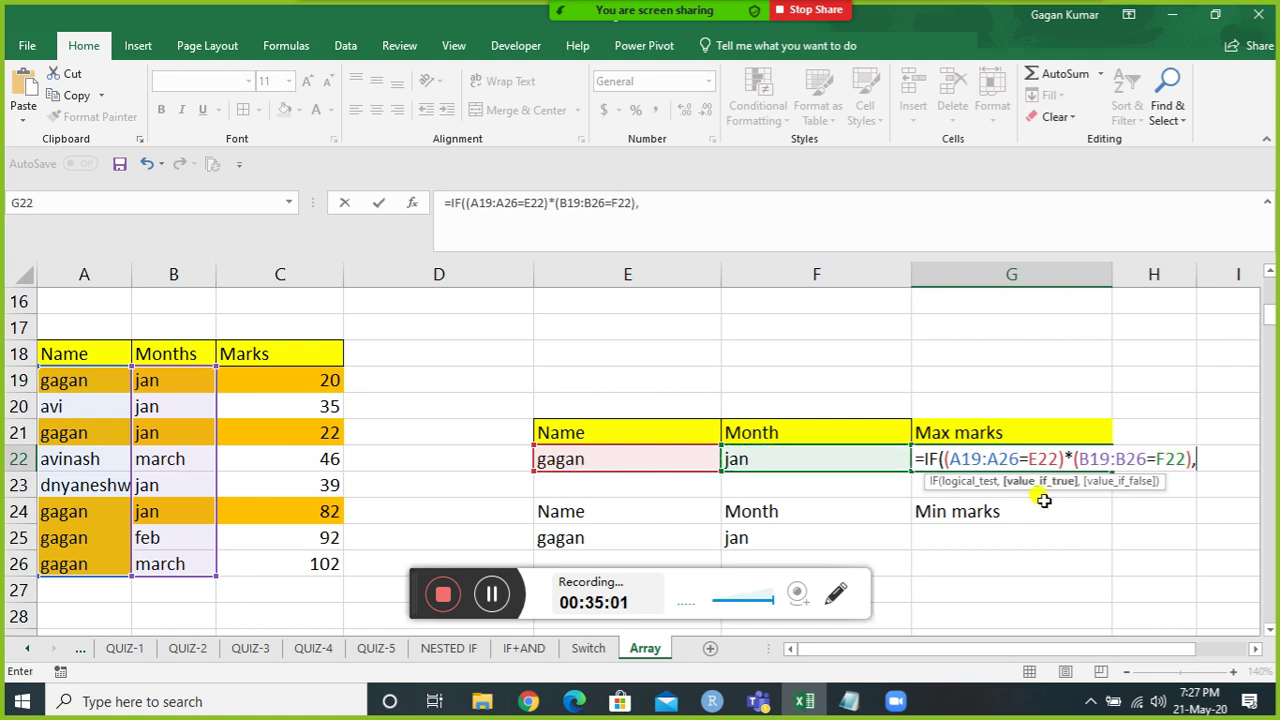
{"action": "left_click_drag", "start_coordinate": [300, 378], "coordinate": [305, 557]}
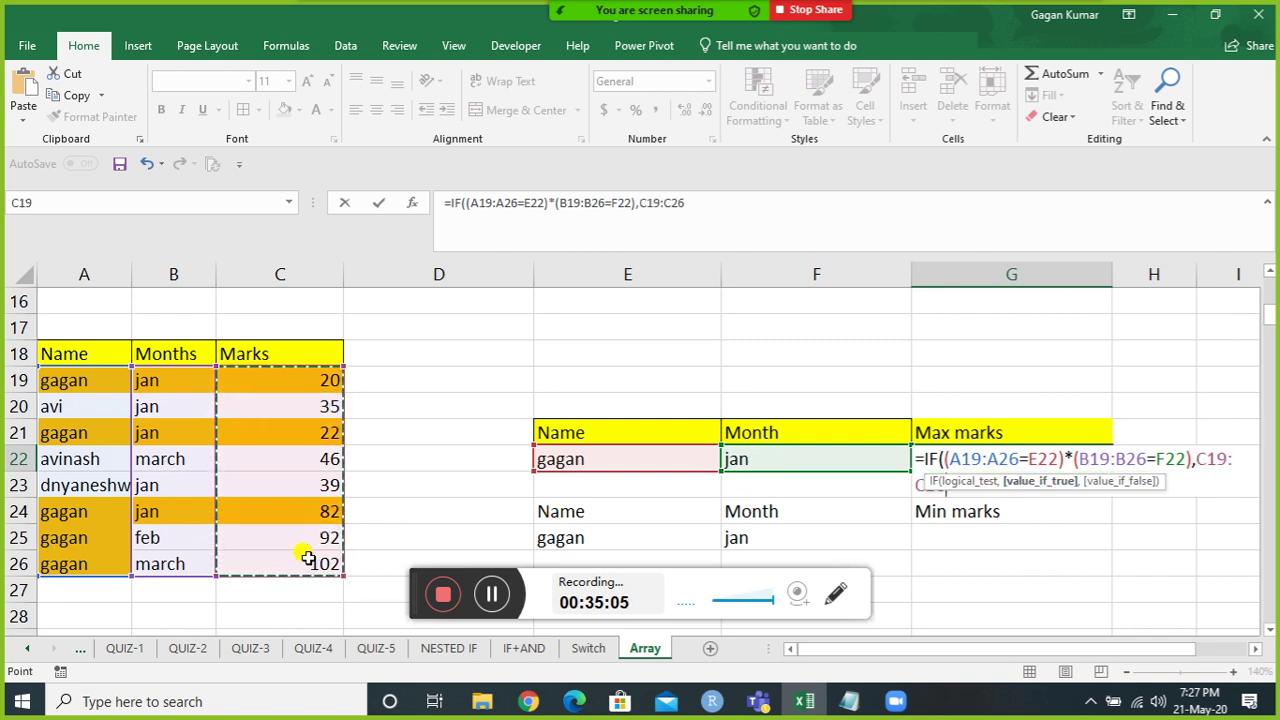
{"action": "type", "text": ")"}
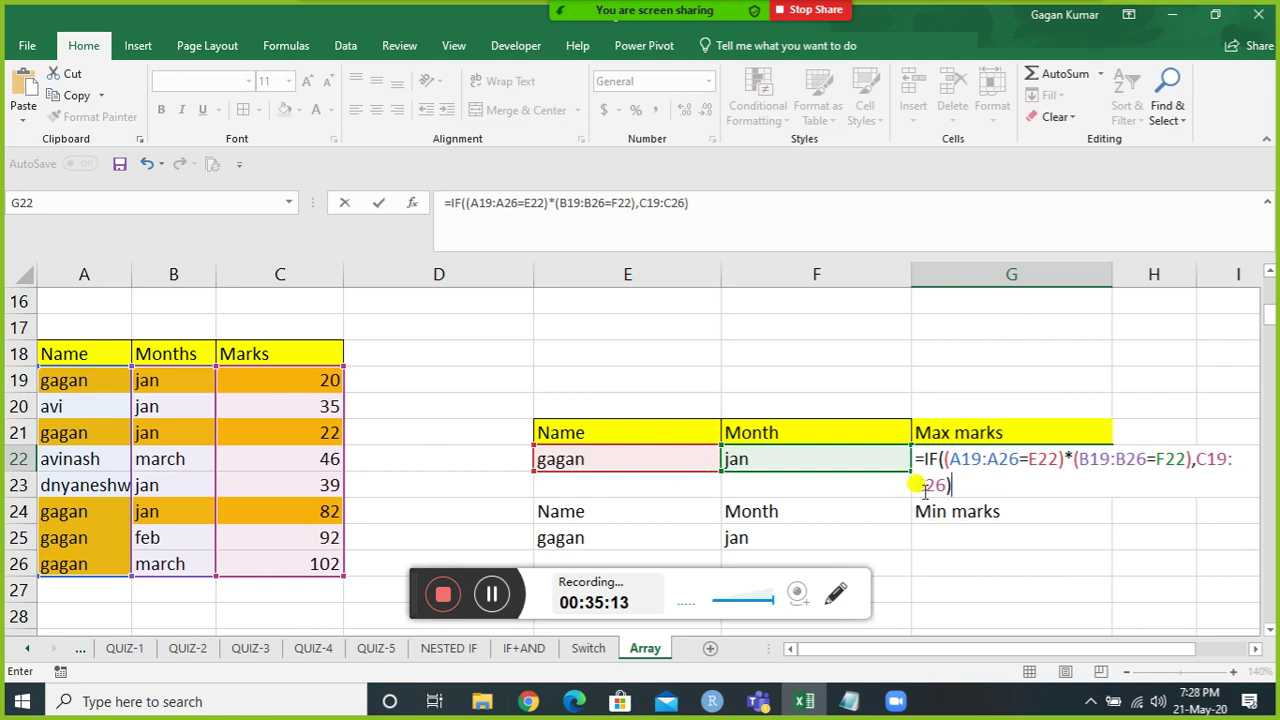
Wrap the IF formula in G22 in MAX and enter it as an array formula.
{"action": "left_click", "coordinate": [923, 458]}
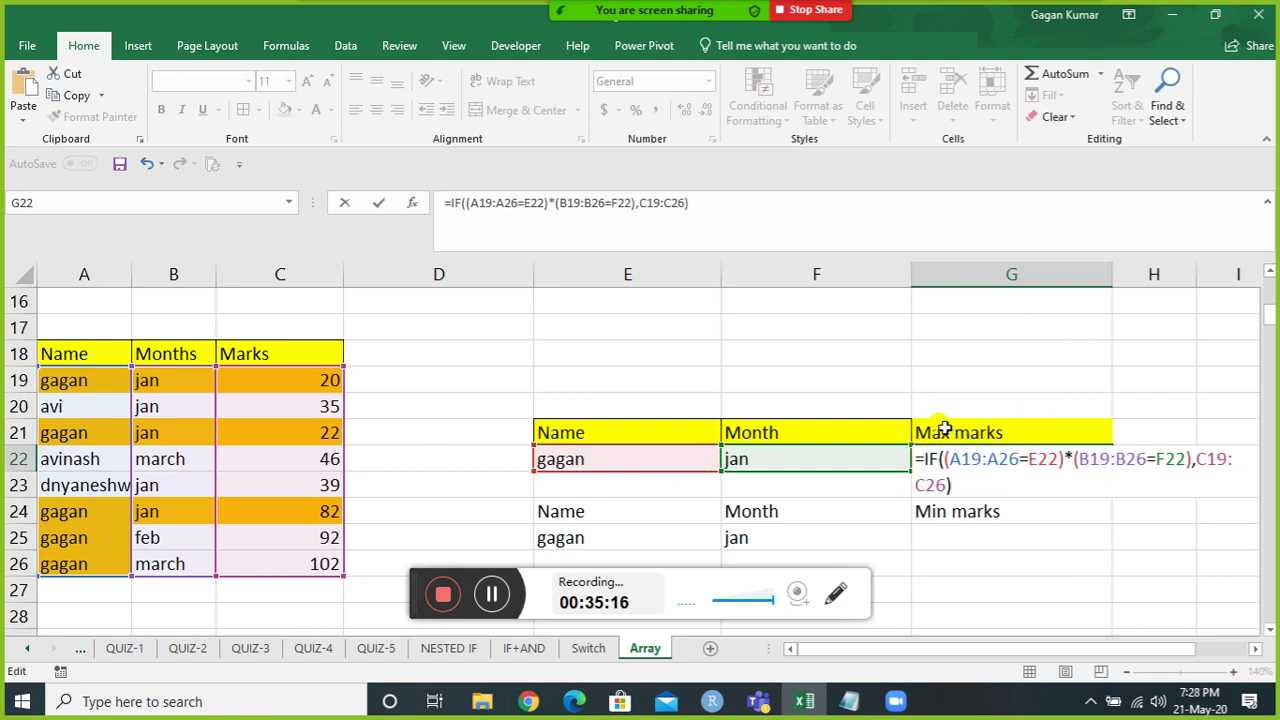
{"action": "type", "text": "max"}
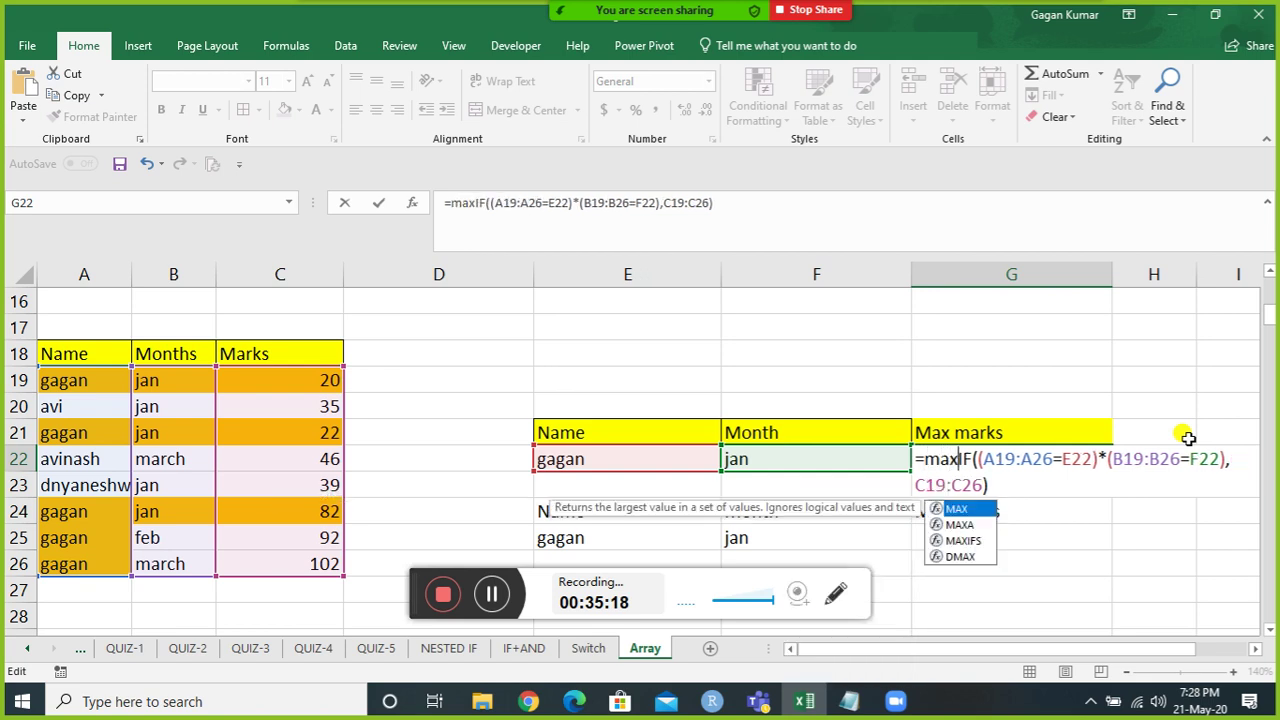
{"action": "key", "text": "Tab"}
{"action": "left_click", "coordinate": [1080, 484]}
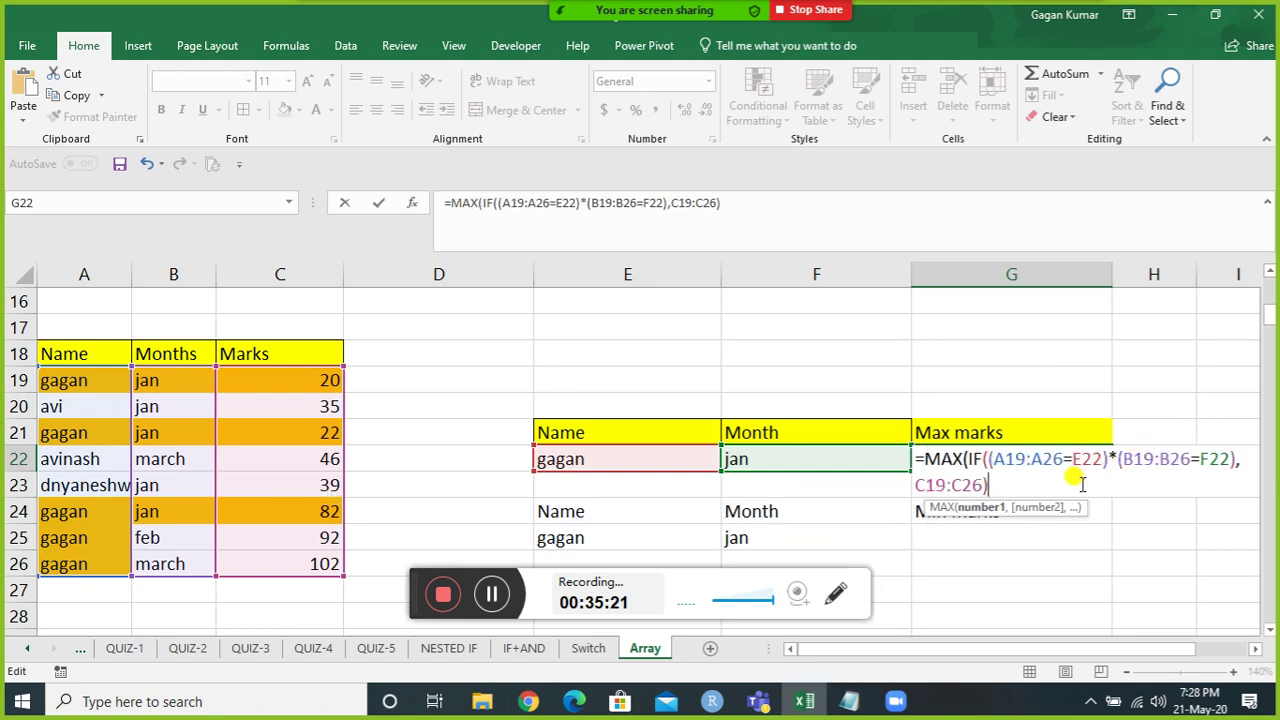
{"action": "type", "text": ")"}
{"action": "key", "text": "ctrl+shift+Return"}
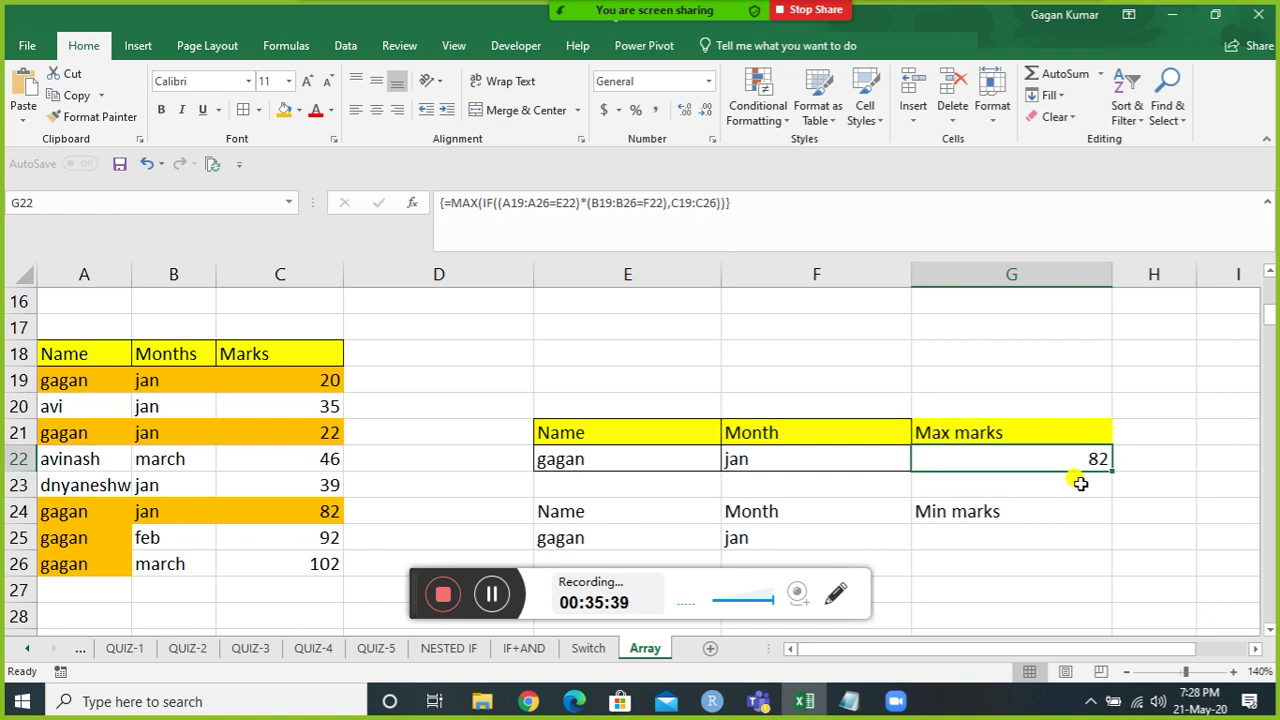
Start a formula in G25, below the Min marks header, with an AND function nested in IF.
{"action": "key", "text": "Down"}
{"action": "key", "text": "Down"}
{"action": "key", "text": "Down"}
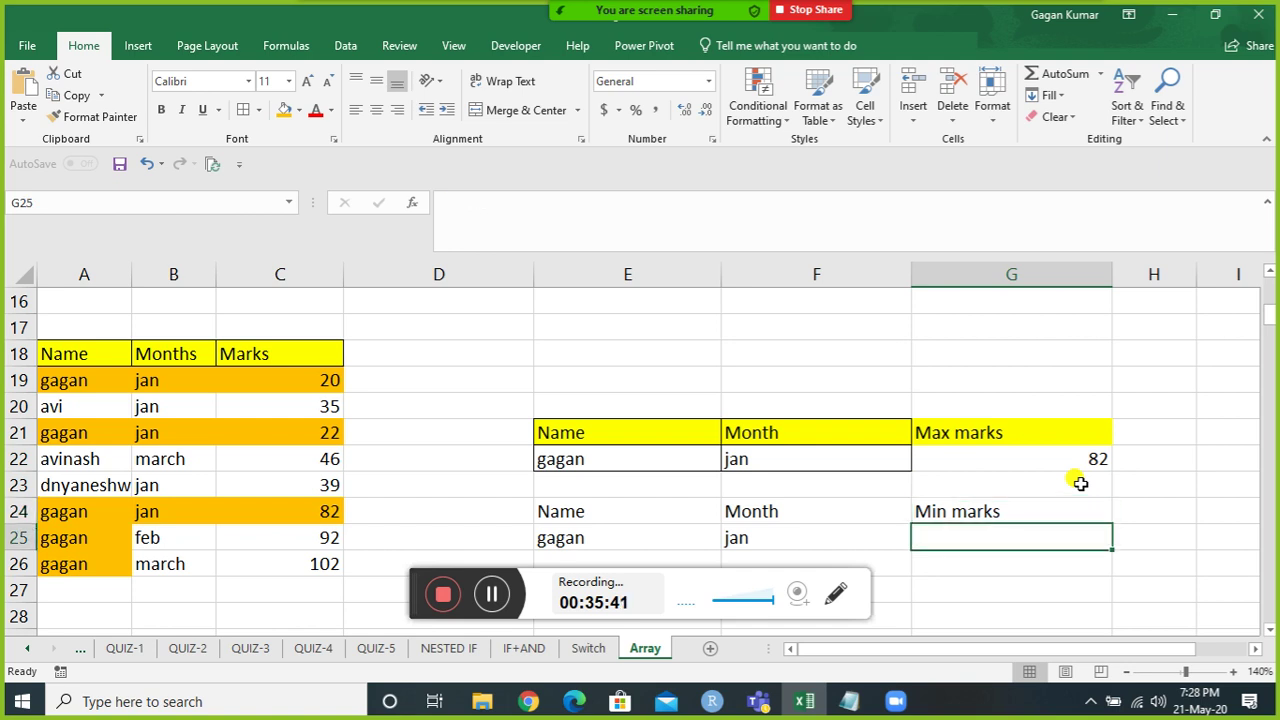
{"action": "type", "text": "="}
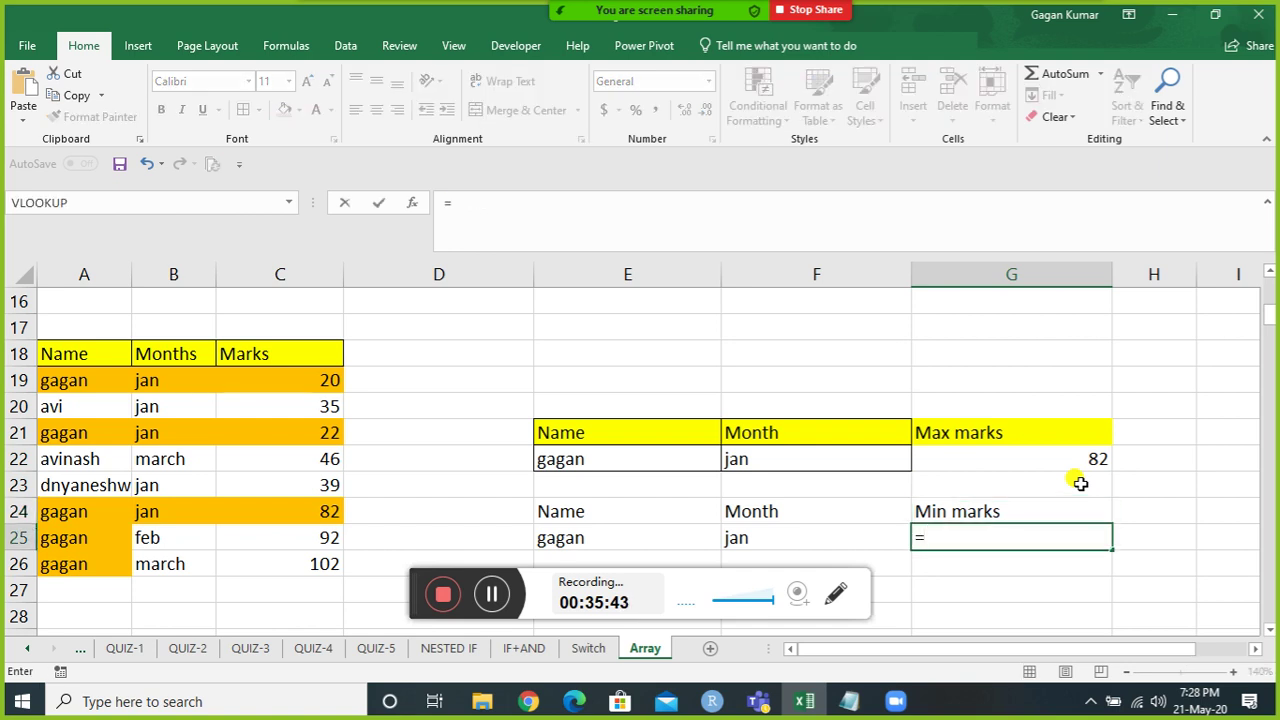
{"action": "type", "text": "if"}
{"action": "key", "text": "Tab"}
{"action": "type", "text": "and"}
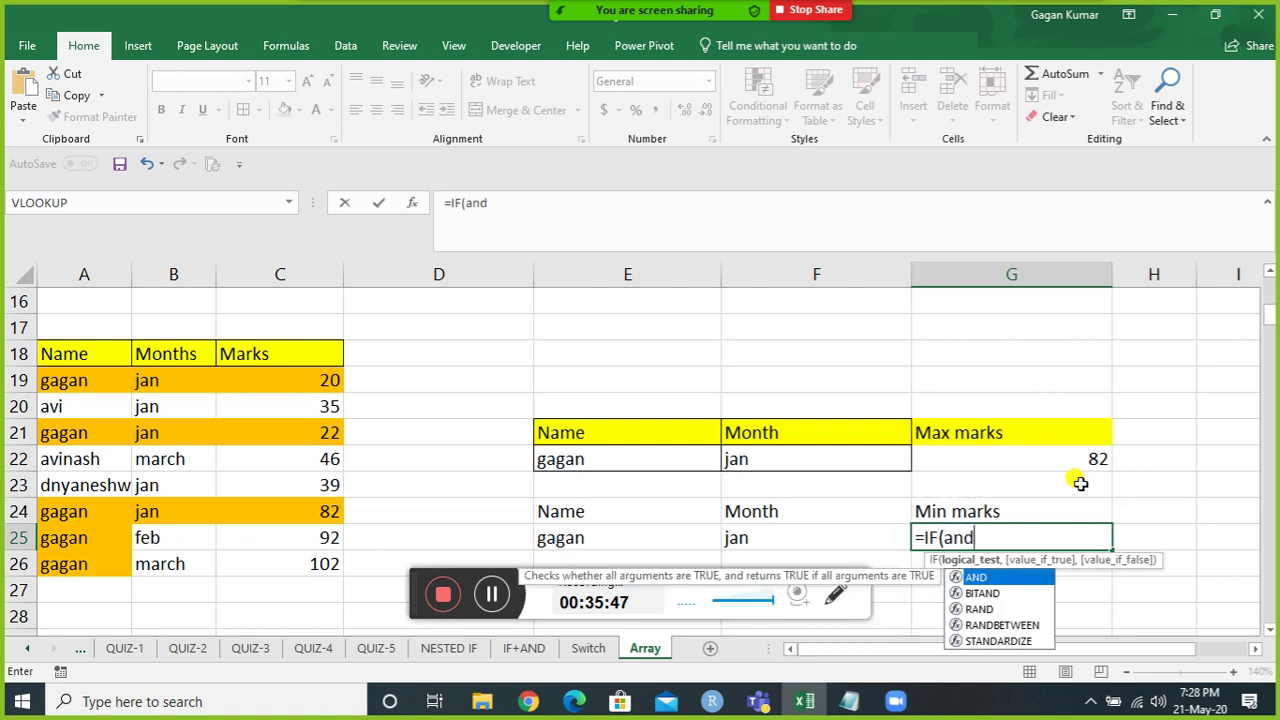
{"action": "key", "text": "Tab"}
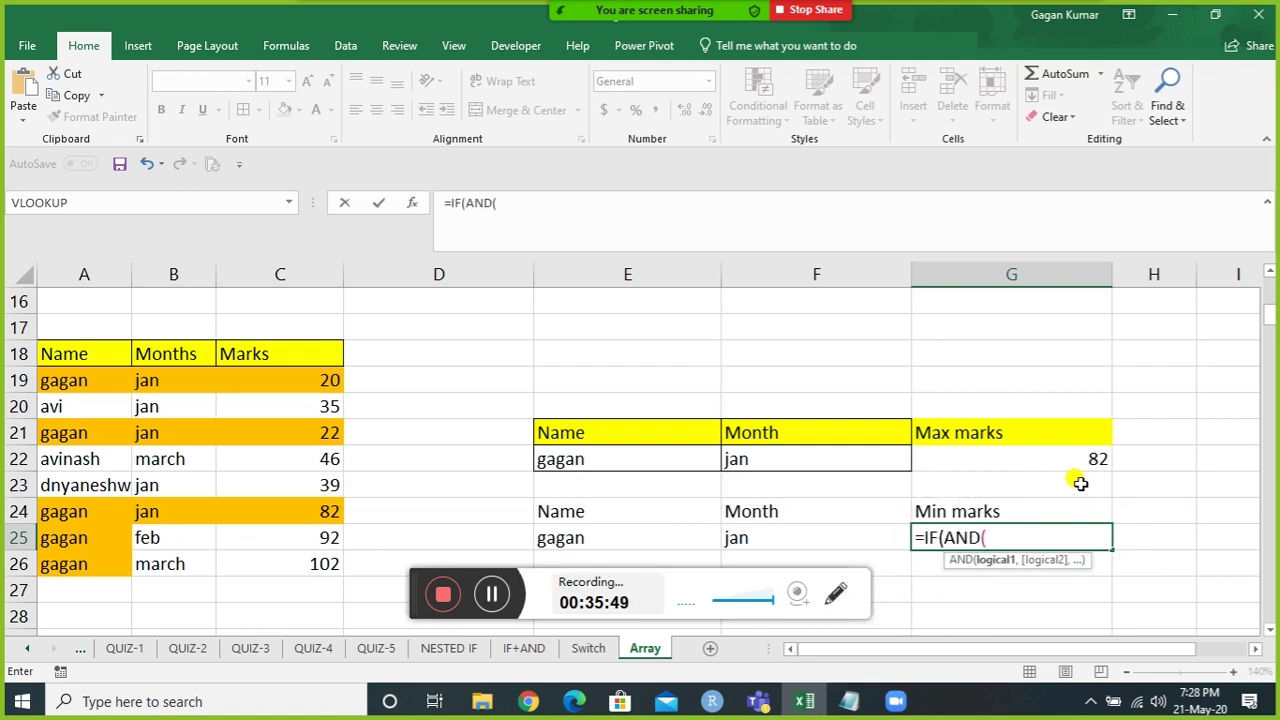
Make A19:A26=E25 the first condition of the AND function in G25.
{"action": "key", "text": "Left"}
{"action": "key", "text": "Left"}
{"action": "key", "text": "Left"}
{"action": "key", "text": "Left"}
{"action": "key", "text": "Left"}
{"action": "key", "text": "Left"}
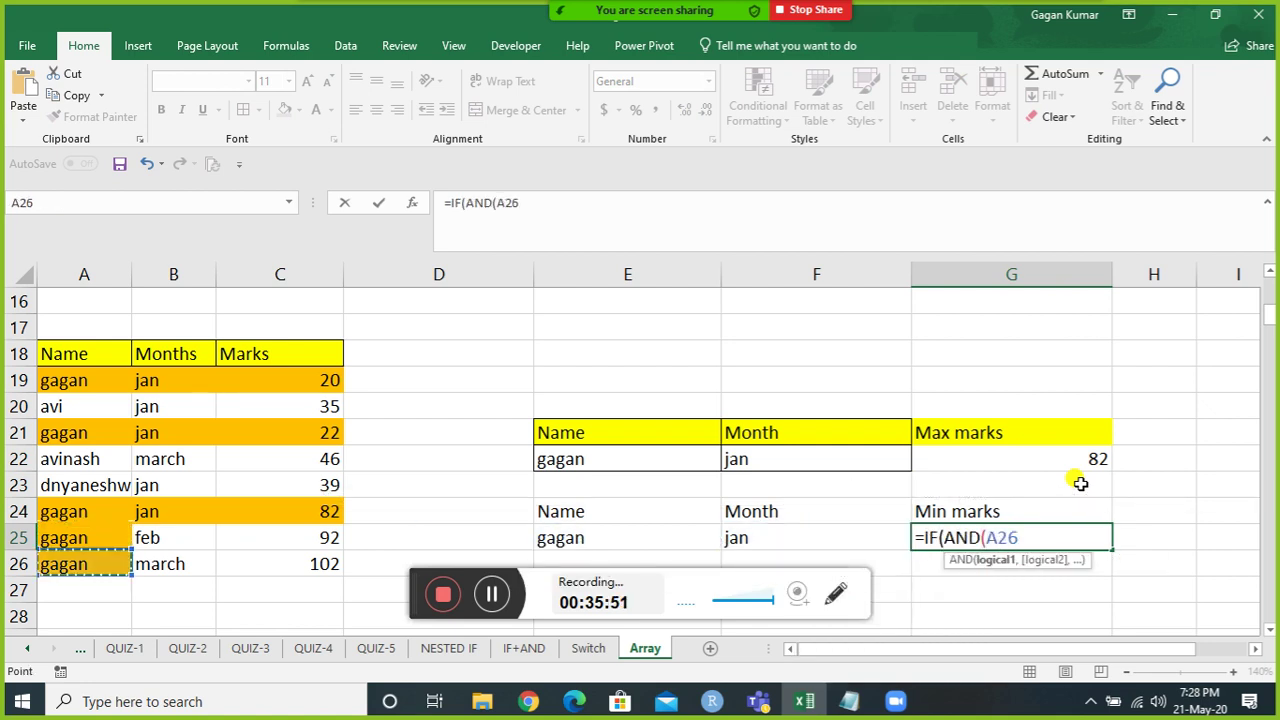
{"action": "key", "text": "Down"}
{"action": "key", "text": "ctrl+shift+Up"}
{"action": "key", "text": "shift+Down"}
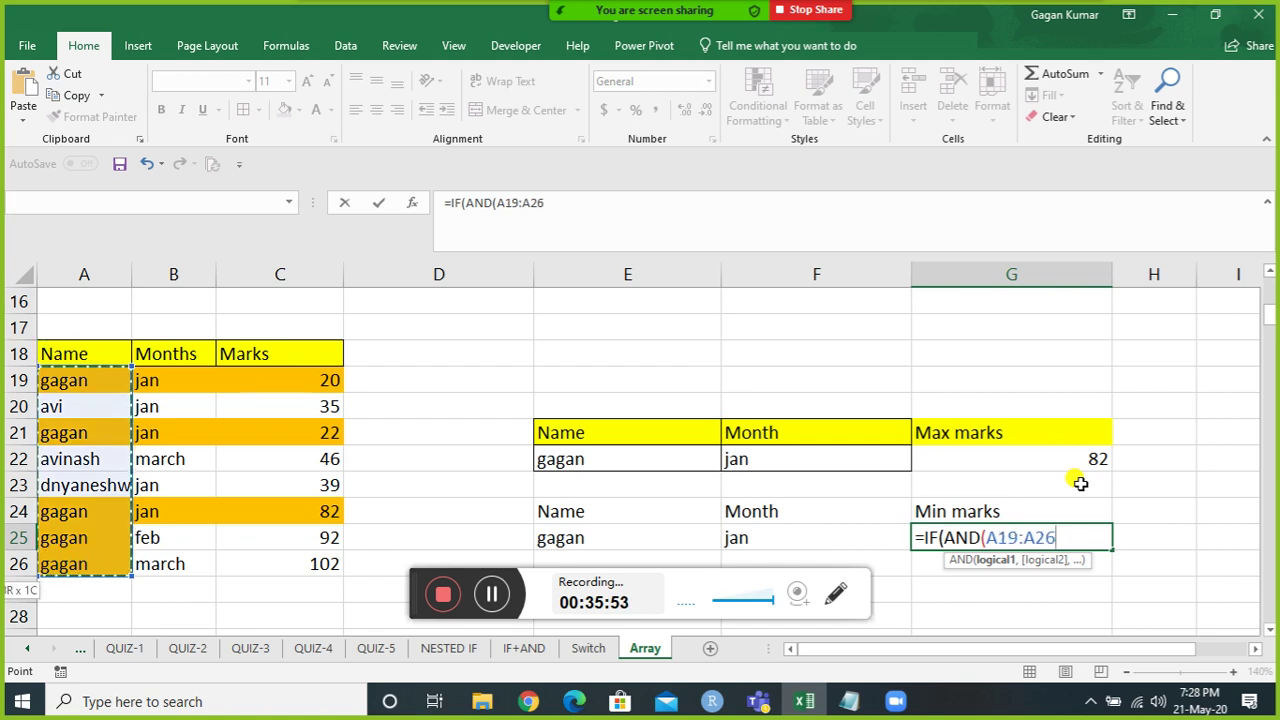
{"action": "type", "text": "="}
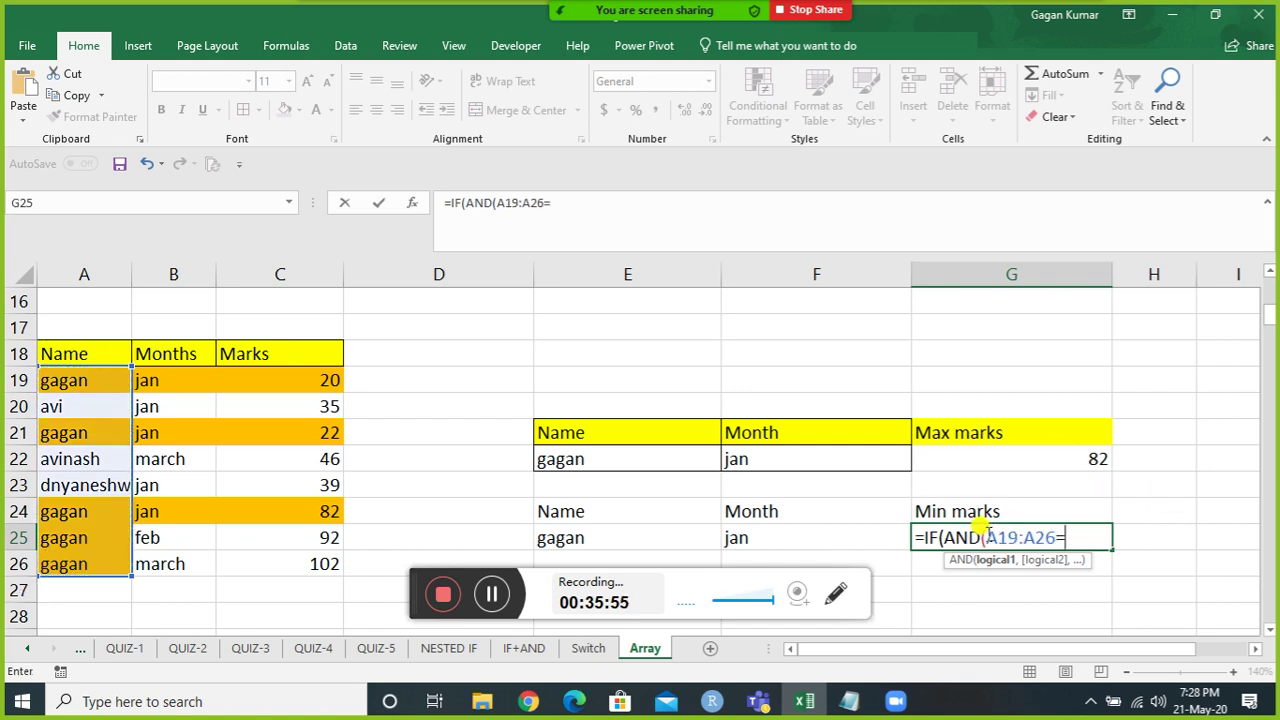
{"action": "left_click", "coordinate": [643, 538]}
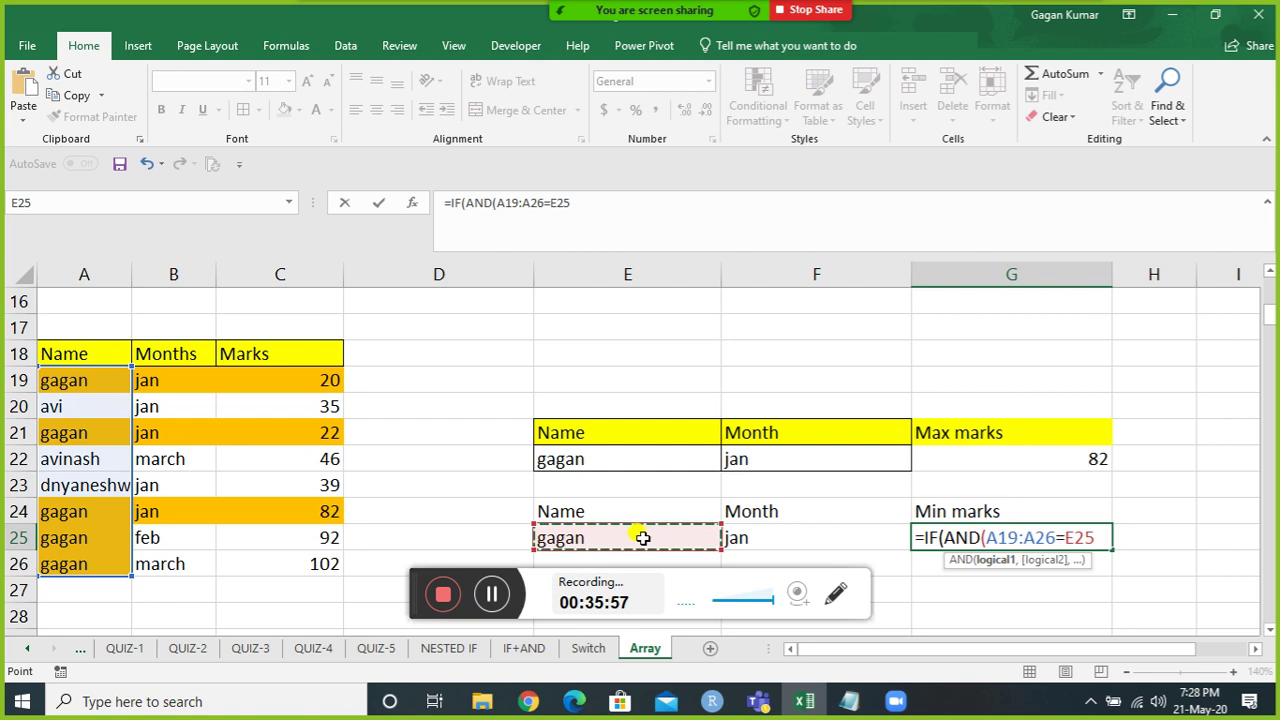
{"action": "type", "text": "),"}
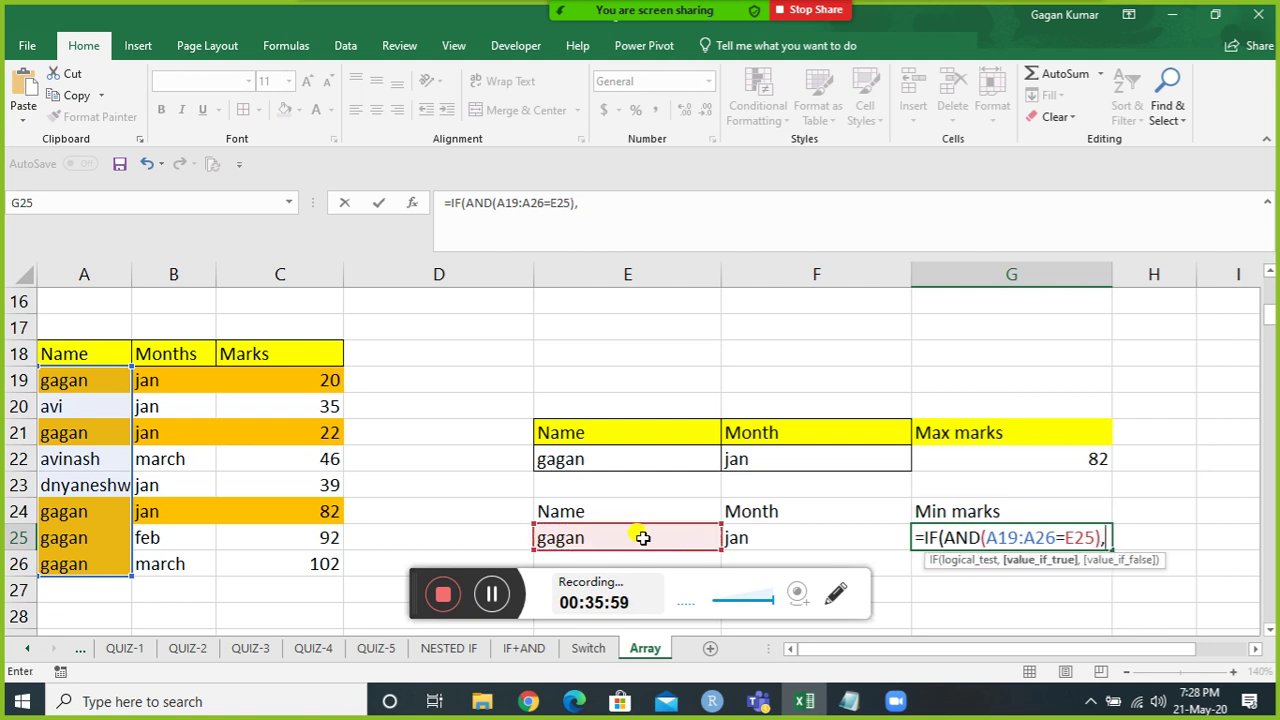
{"action": "key", "text": "BackSpace"}
{"action": "key", "text": "BackSpace"}
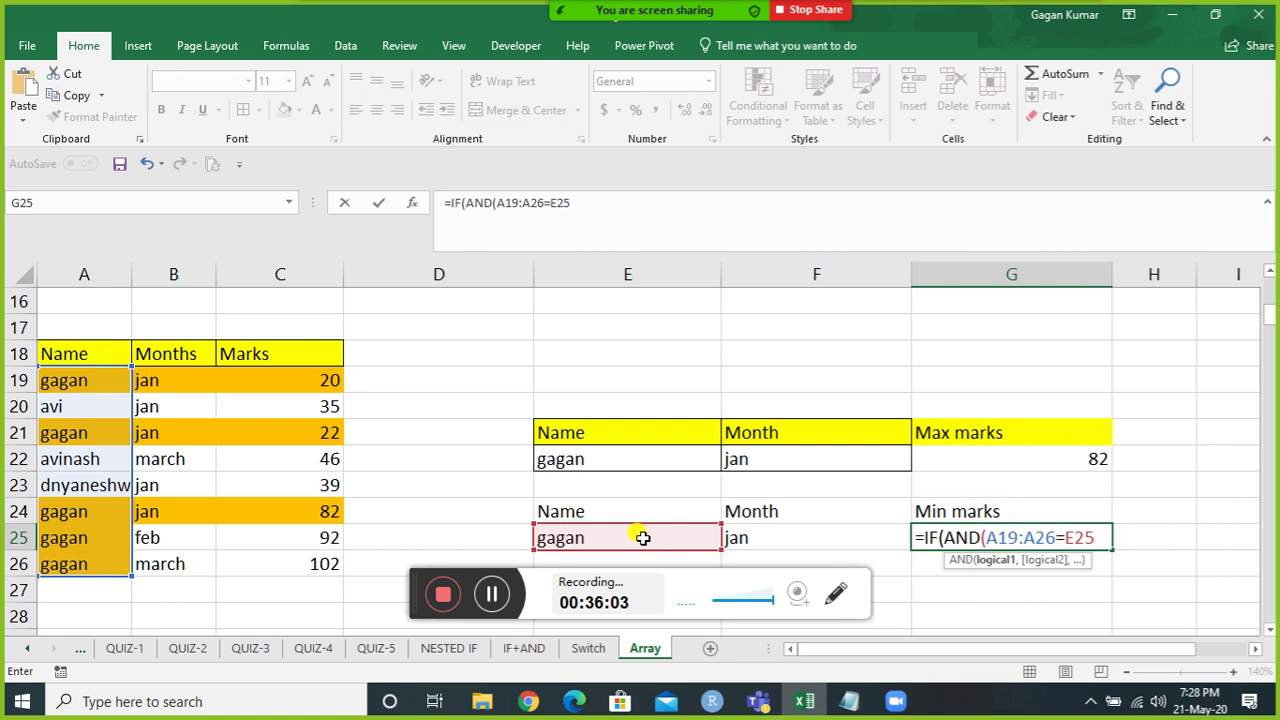
{"action": "type", "text": ","}
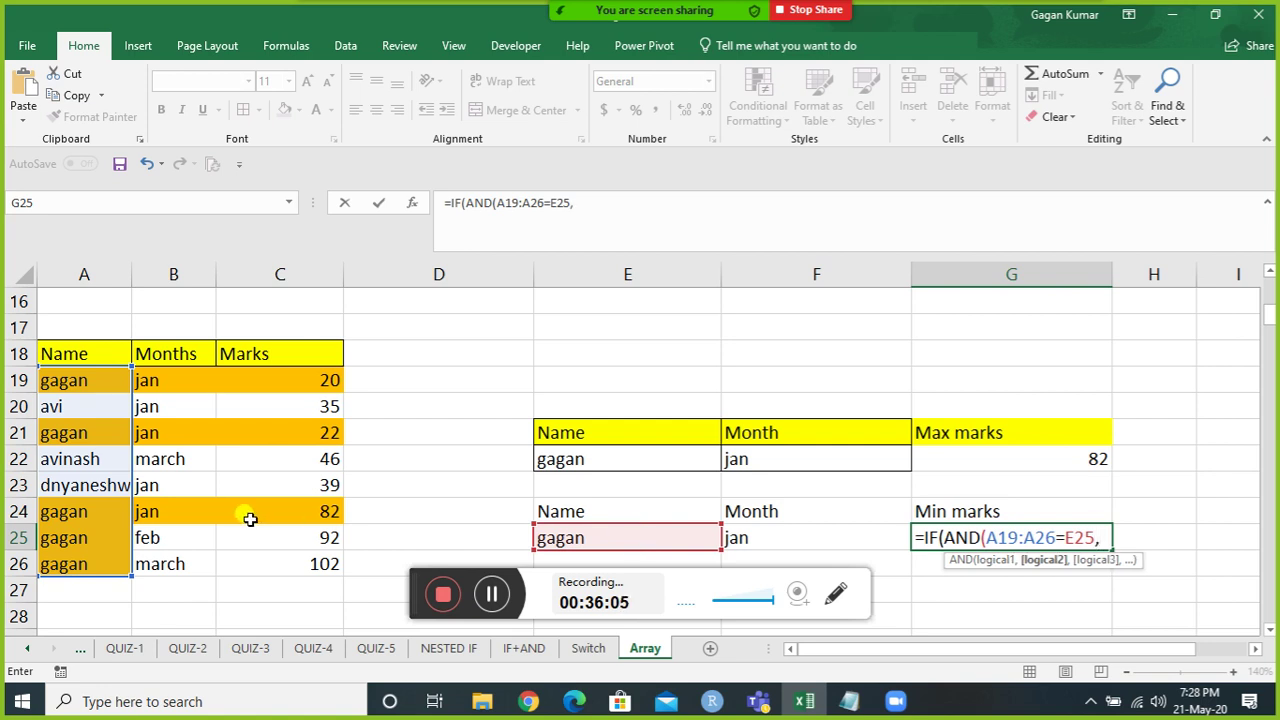
Add B19:B26=F25 as the second AND condition and return the marks C19:C26 as the IF result.
{"action": "left_click_drag", "start_coordinate": [189, 391], "coordinate": [168, 560]}
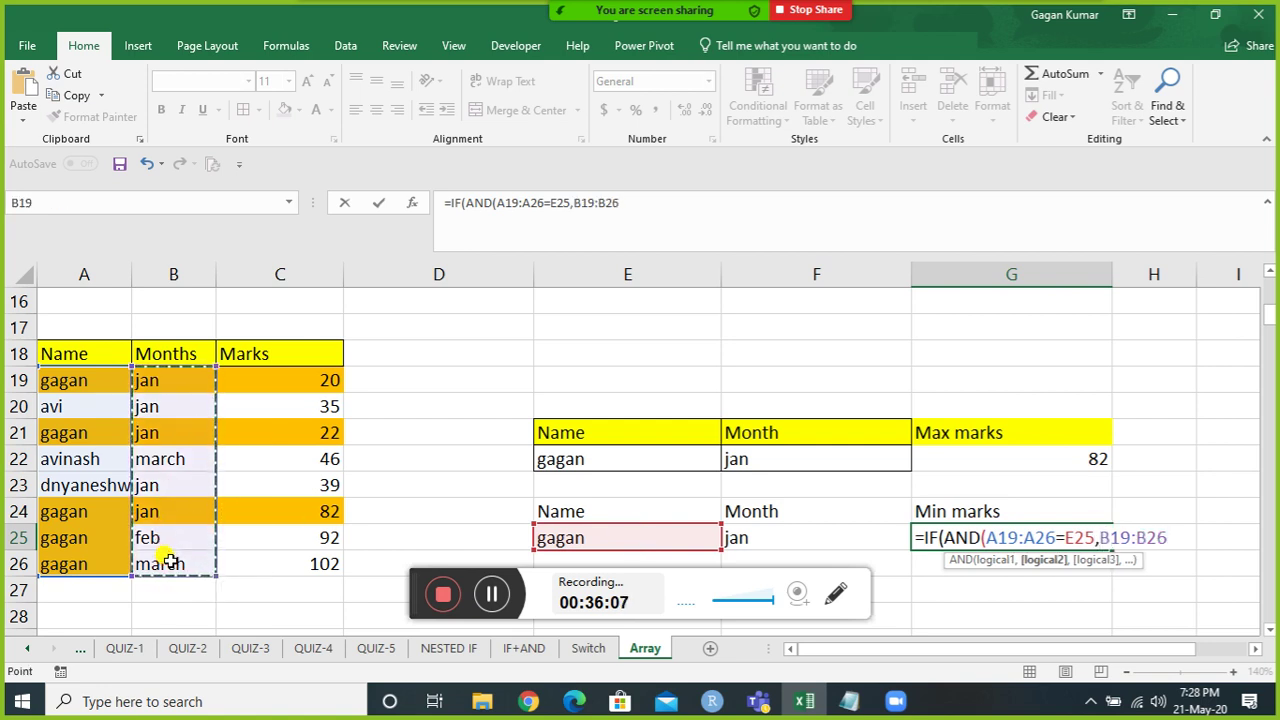
{"action": "type", "text": "="}
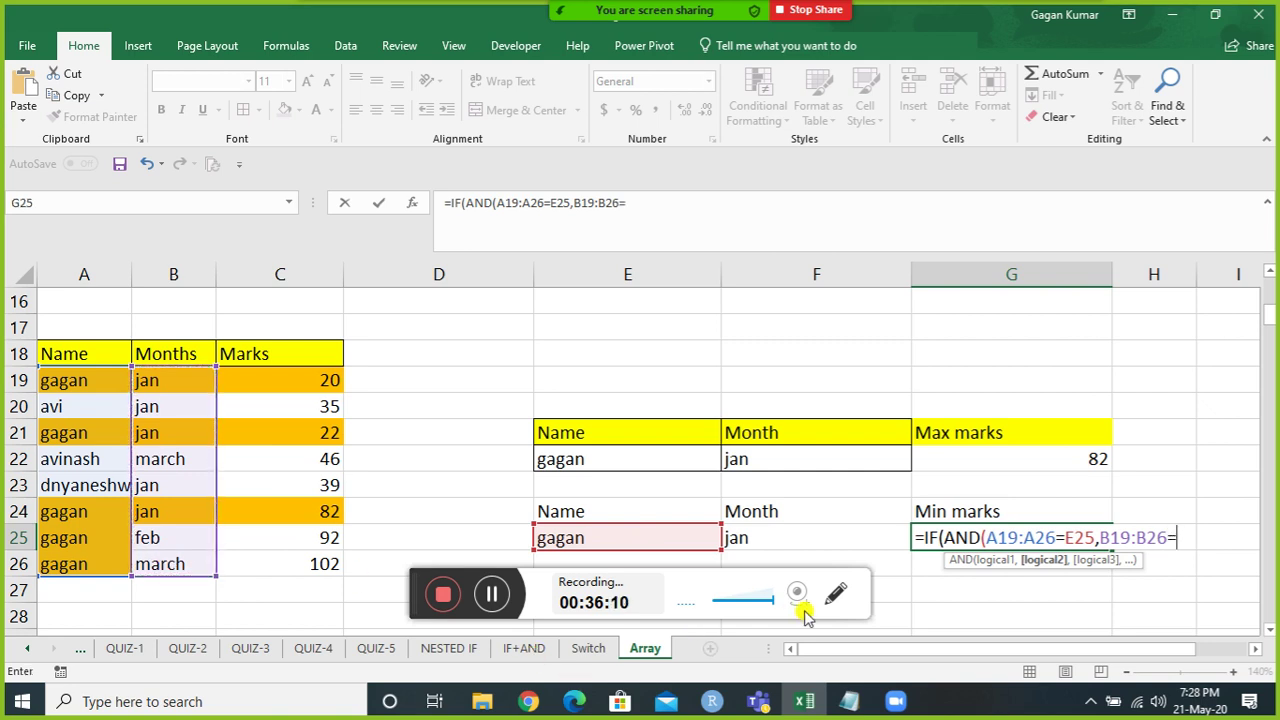
{"action": "left_click", "coordinate": [755, 537]}
{"action": "type", "text": ")"}
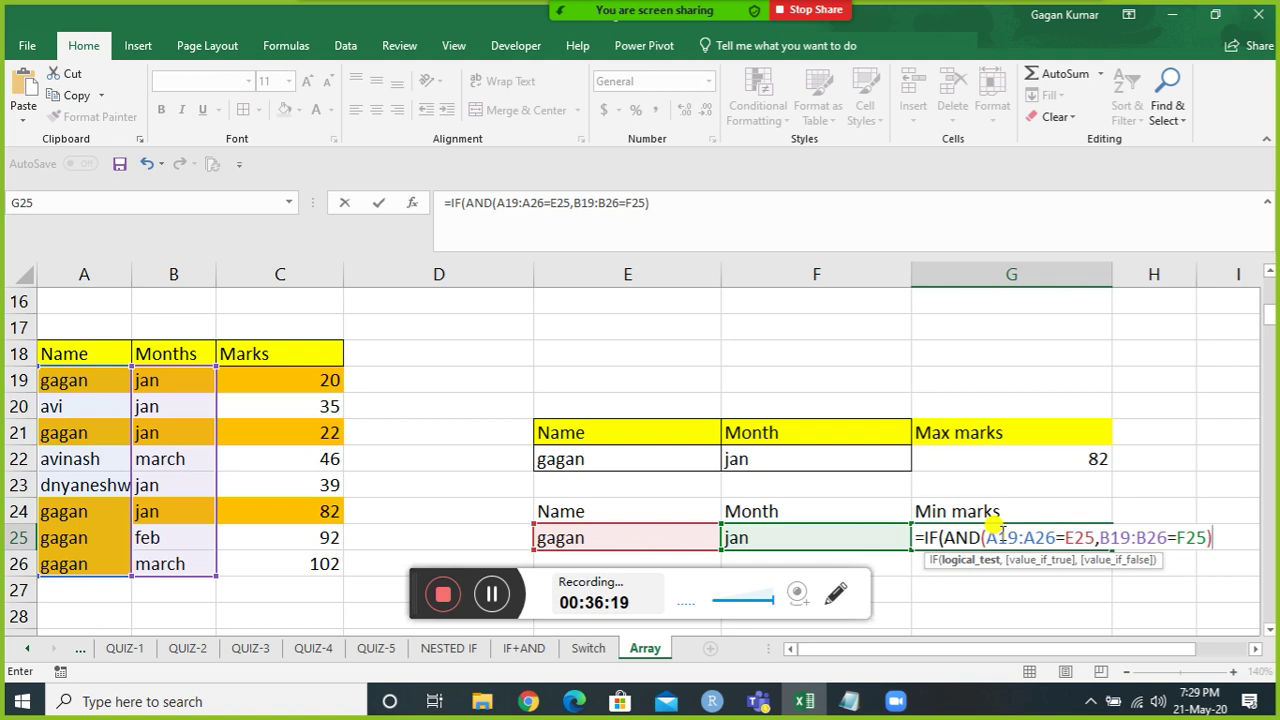
{"action": "type", "text": ","}
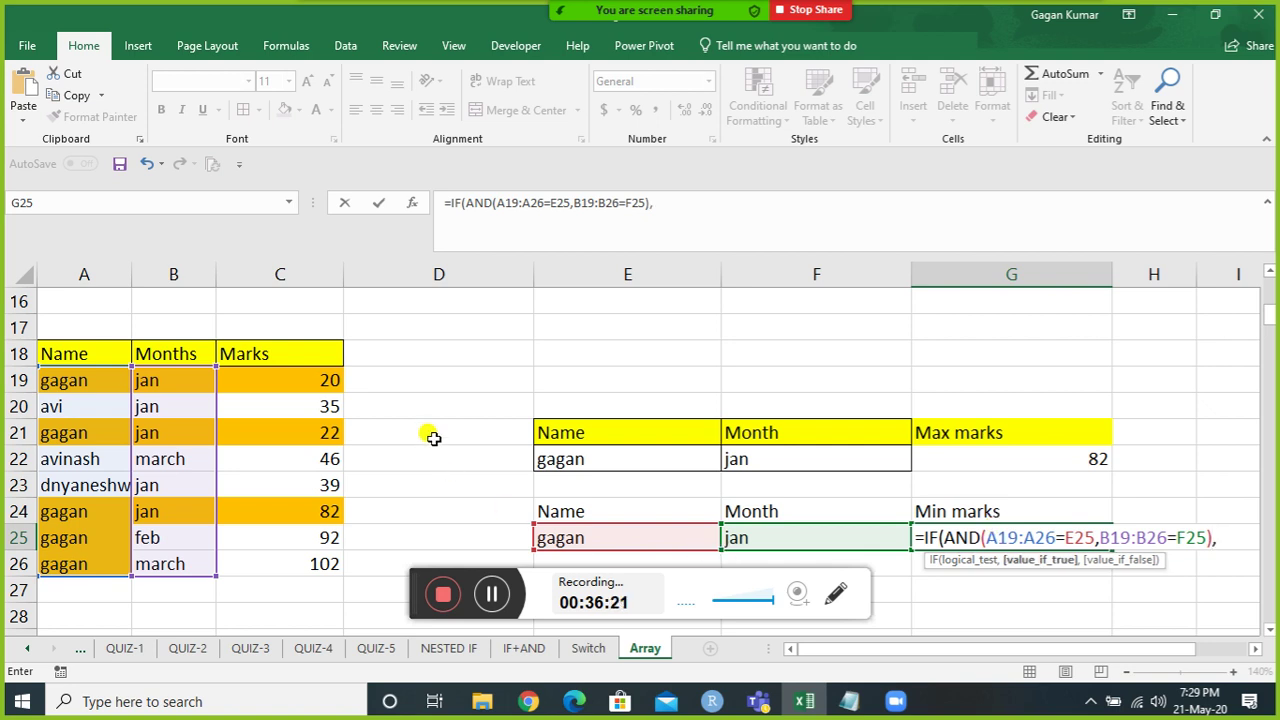
{"action": "left_click_drag", "start_coordinate": [285, 383], "coordinate": [288, 558]}
{"action": "type", "text": ")"}
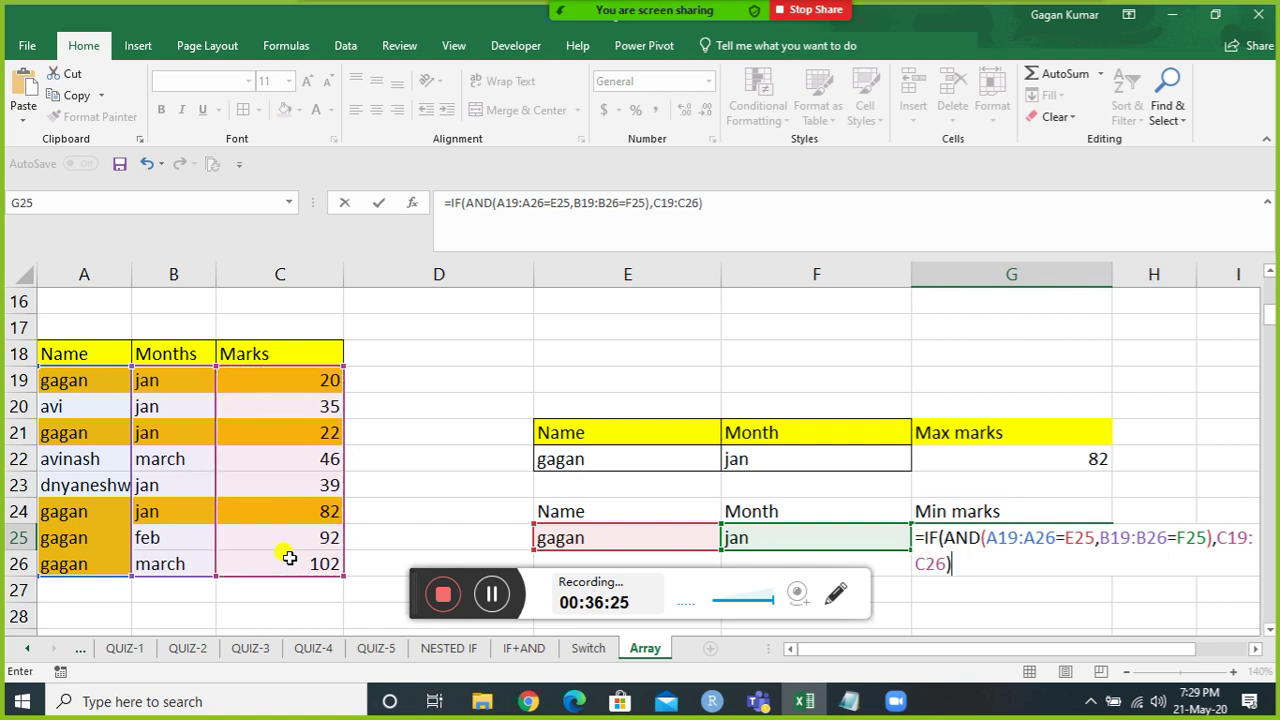
Wrap the IF(AND(...)) formula in G25 in MIN and enter it as an array formula.
{"action": "left_click", "coordinate": [923, 538]}
{"action": "type", "text": ",om"}
{"action": "key", "text": "BackSpace"}
{"action": "key", "text": "BackSpace"}
{"action": "key", "text": "BackSpace"}
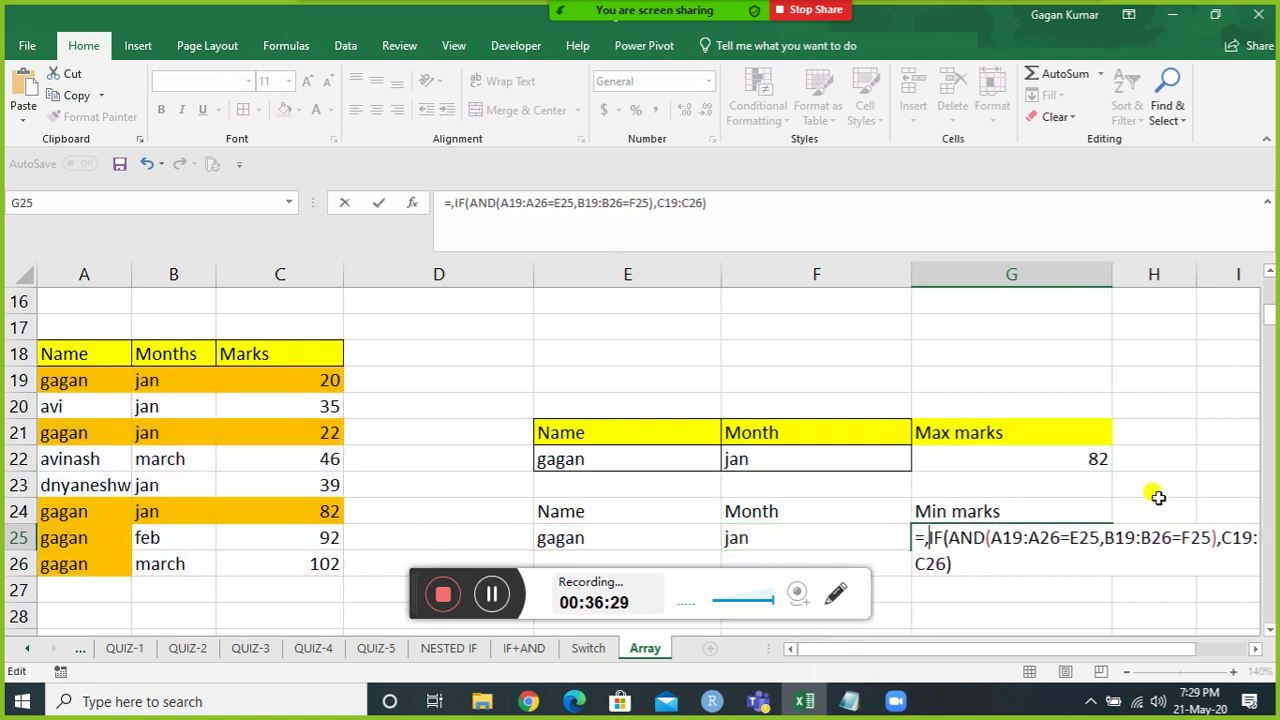
{"action": "type", "text": "min"}
{"action": "key", "text": "Tab"}
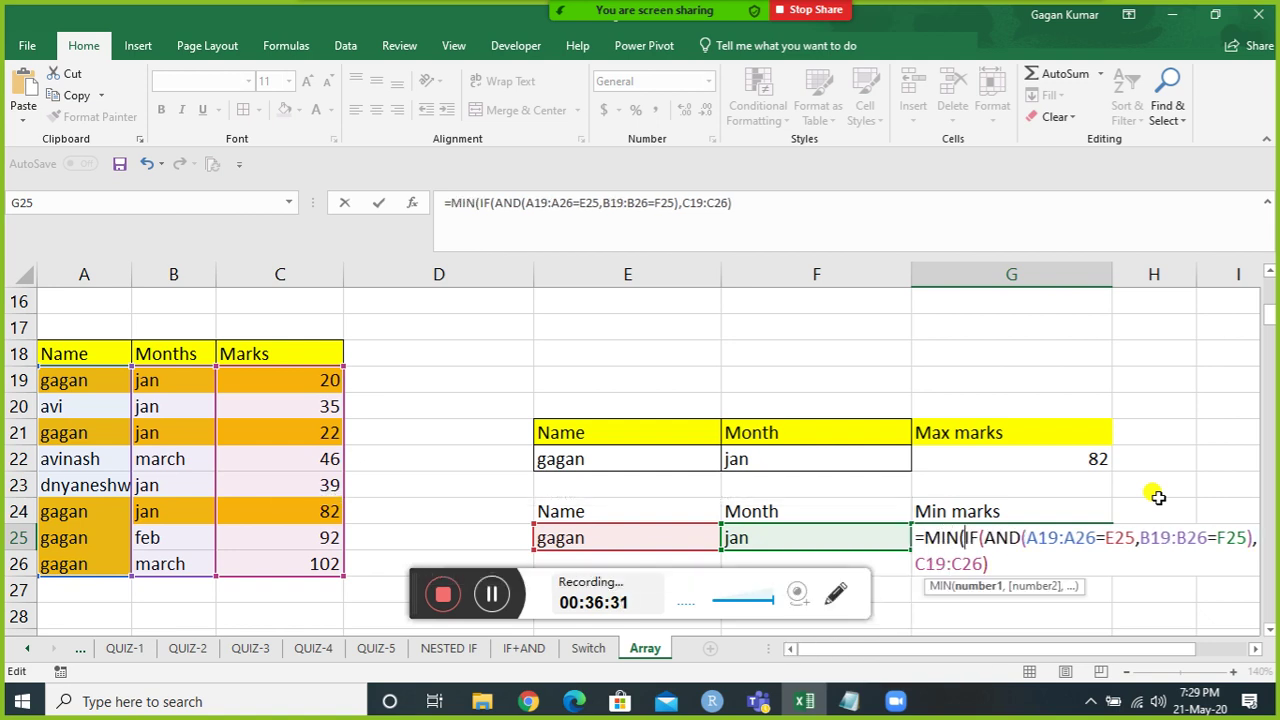
{"action": "left_click", "coordinate": [1036, 563]}
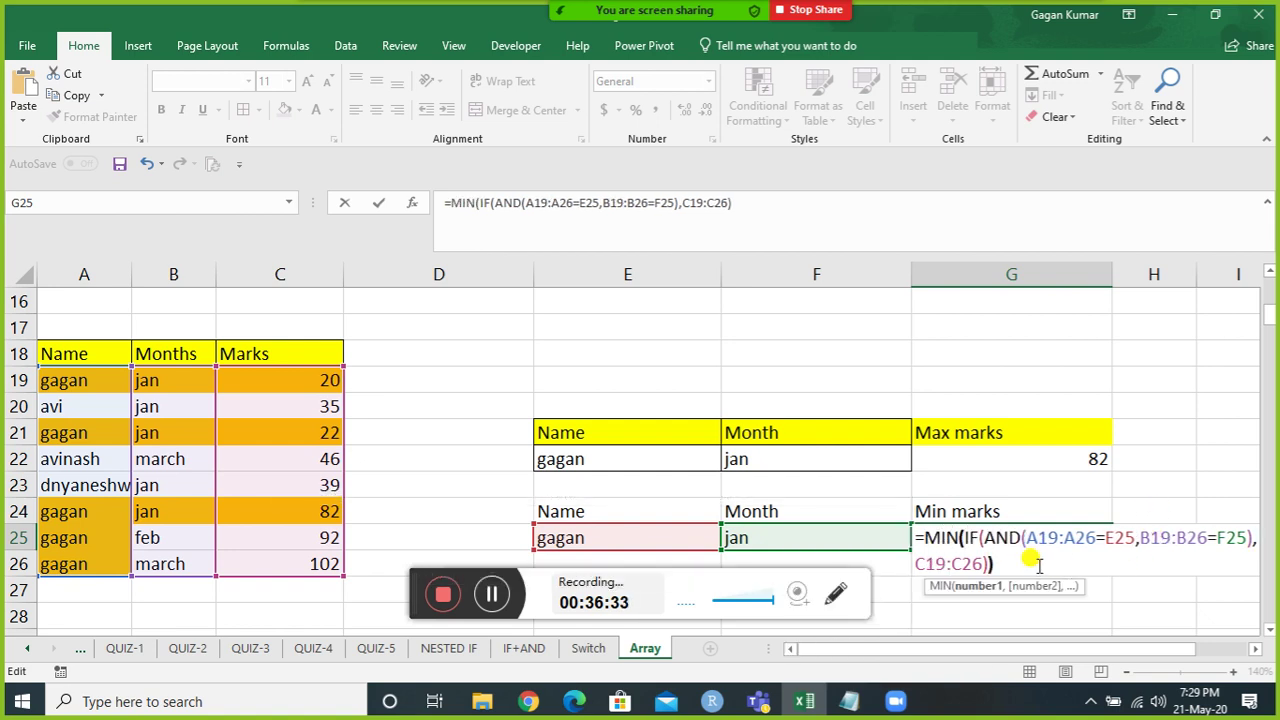
{"action": "type", "text": ")"}
{"action": "key", "text": "ctrl+shift+Return"}
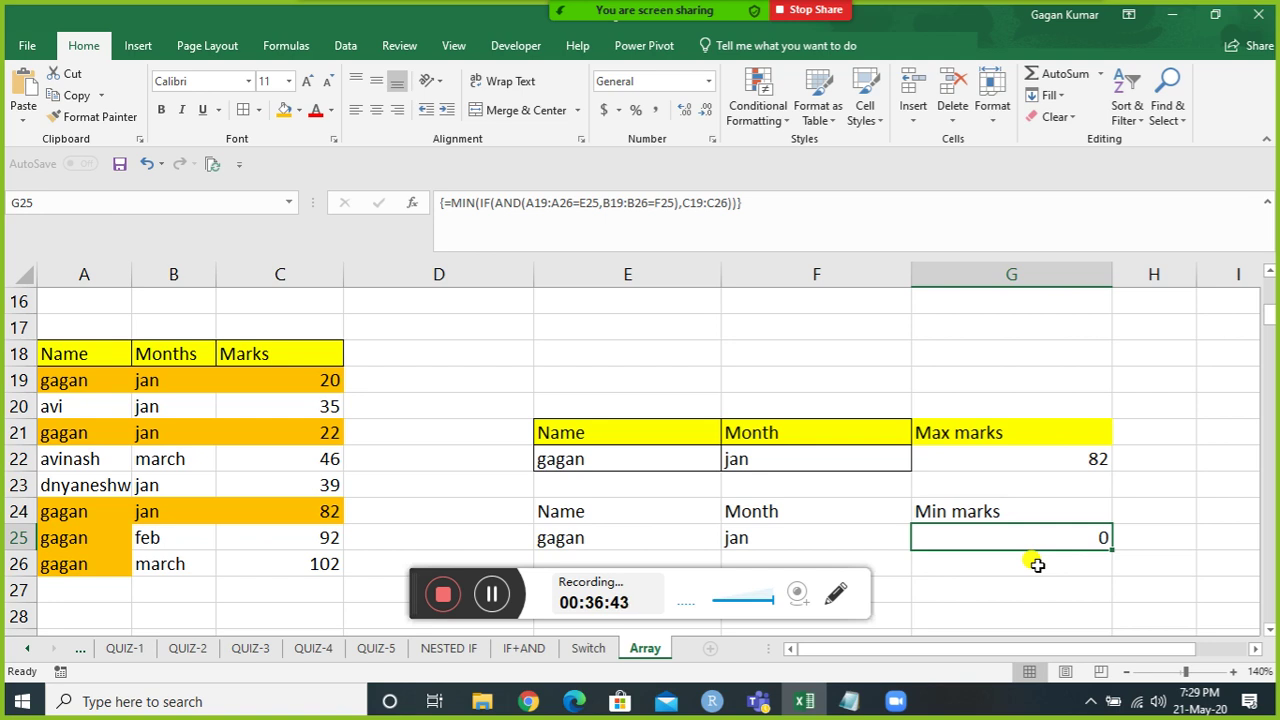
Enclose each AND condition in G25, A19:A26=E25 and B19:B26=F25, in its own parentheses and re-enter the array formula.
{"action": "key", "text": "F2"}
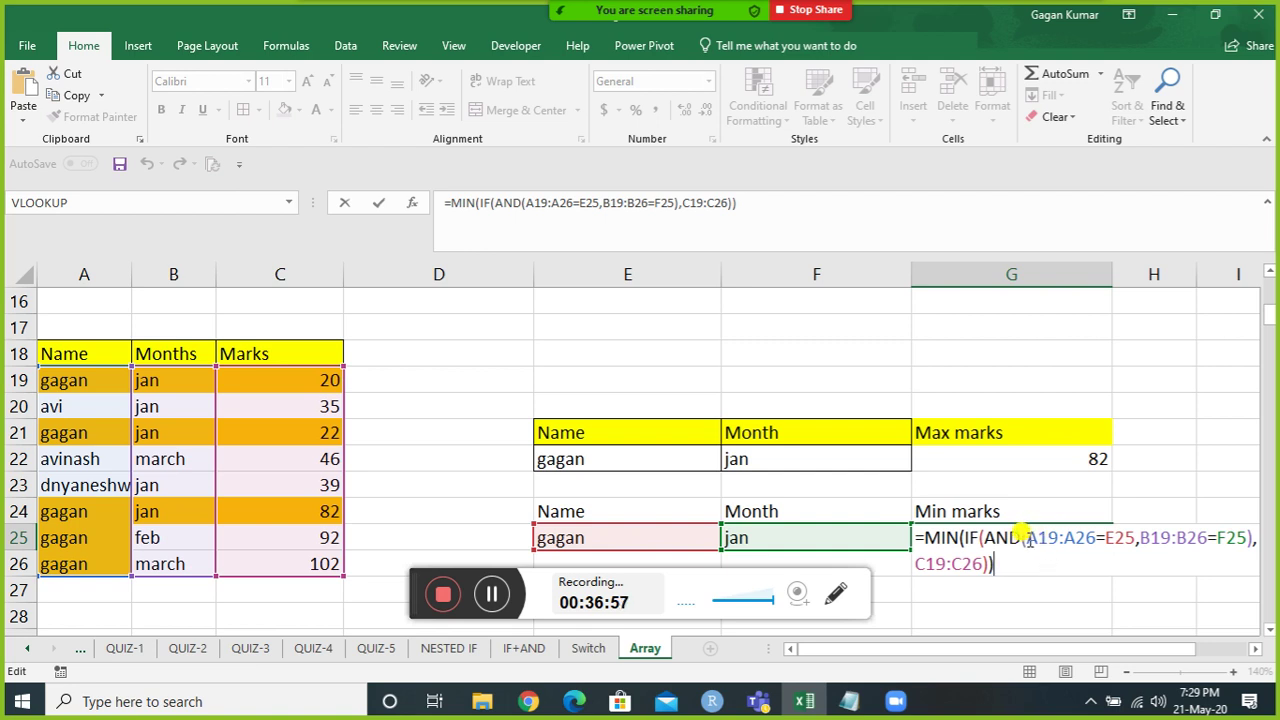
{"action": "left_click", "coordinate": [1028, 540]}
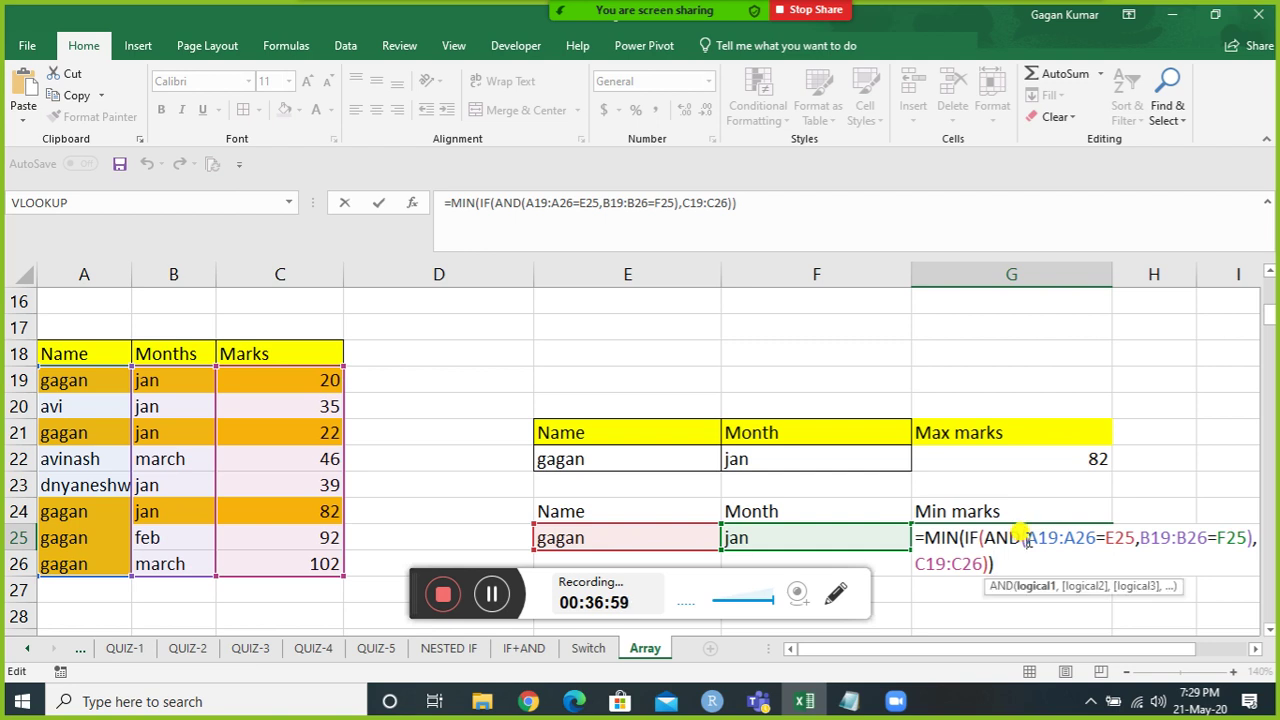
{"action": "type", "text": "("}
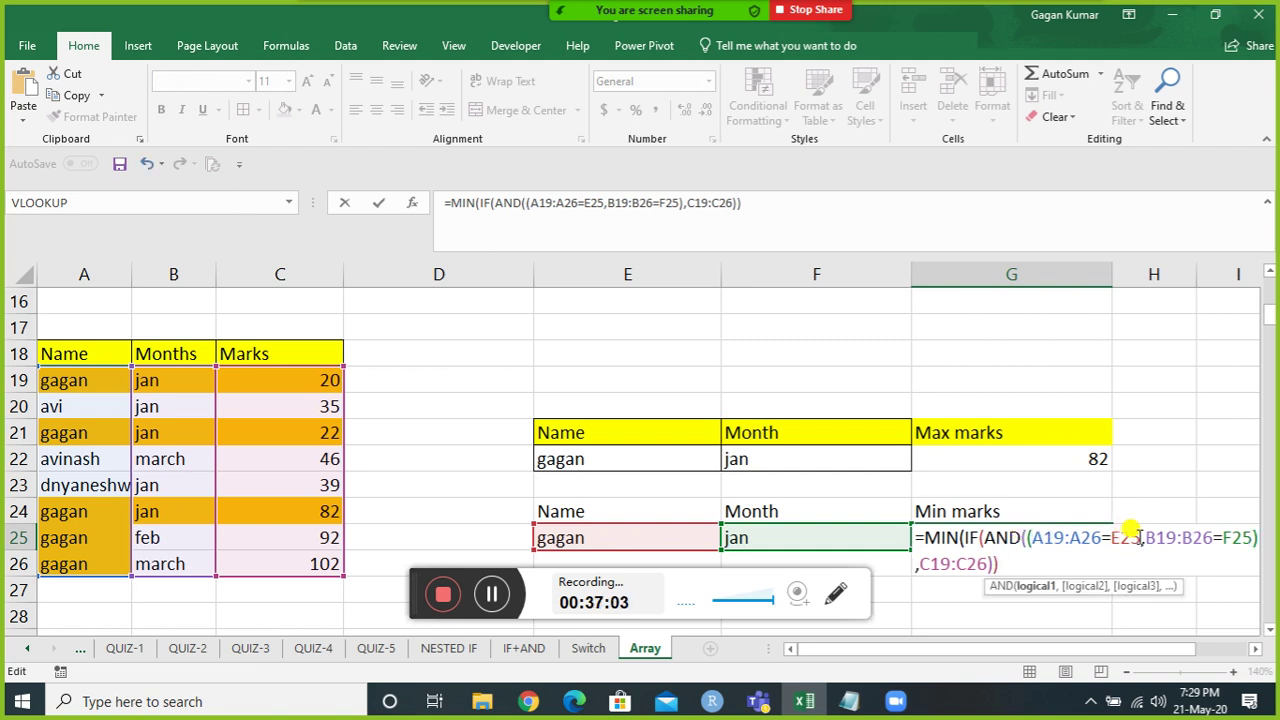
{"action": "left_click", "coordinate": [1141, 538]}
{"action": "type", "text": ")"}
{"action": "key", "text": "Right"}
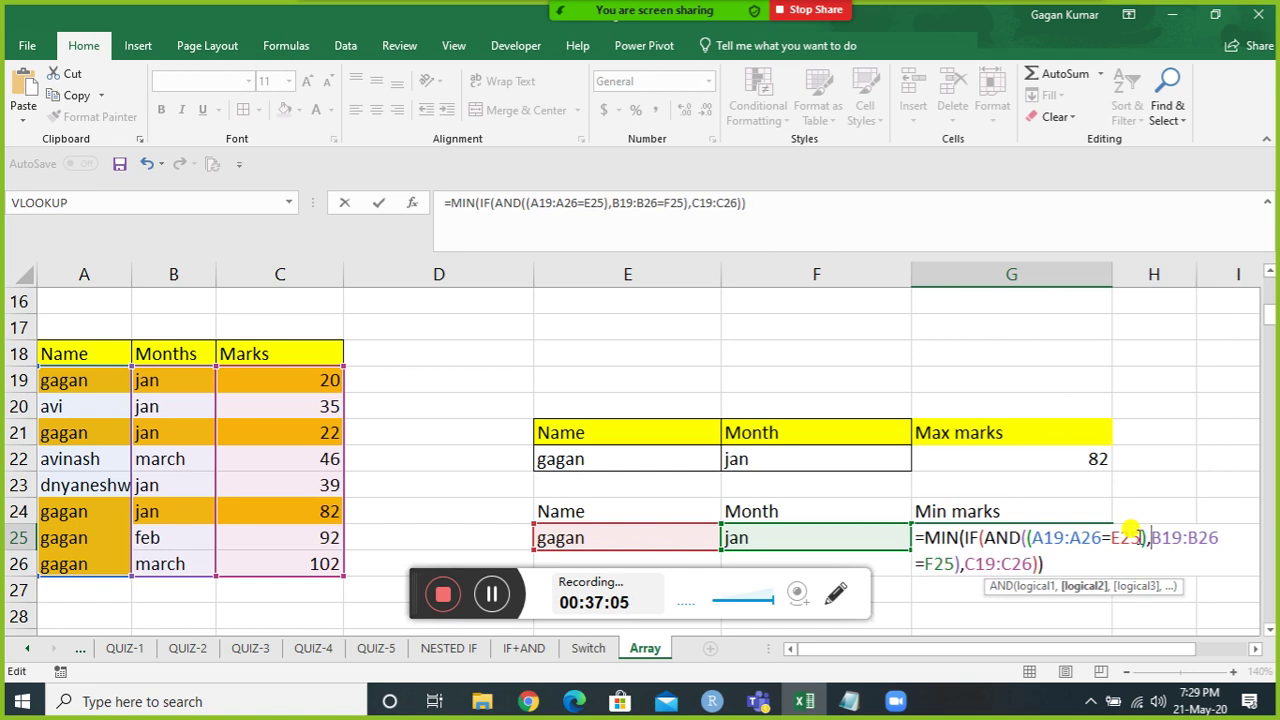
{"action": "type", "text": "("}
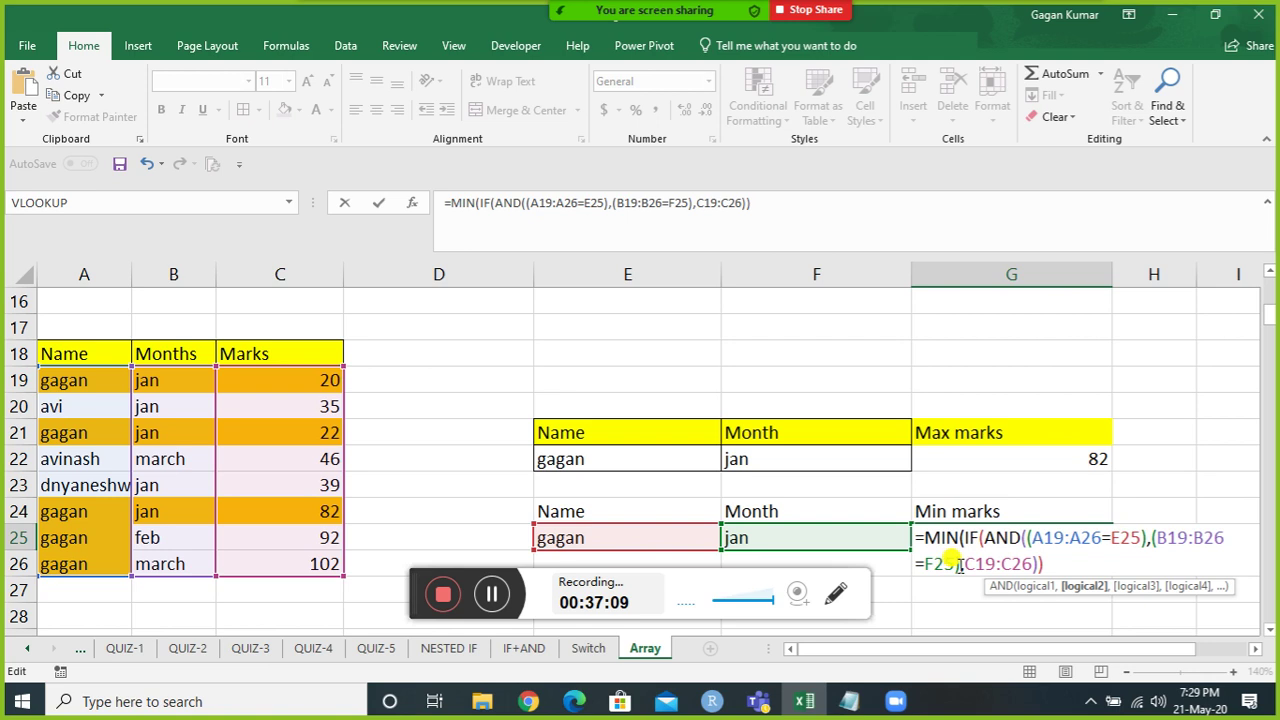
{"action": "type", "text": ")"}
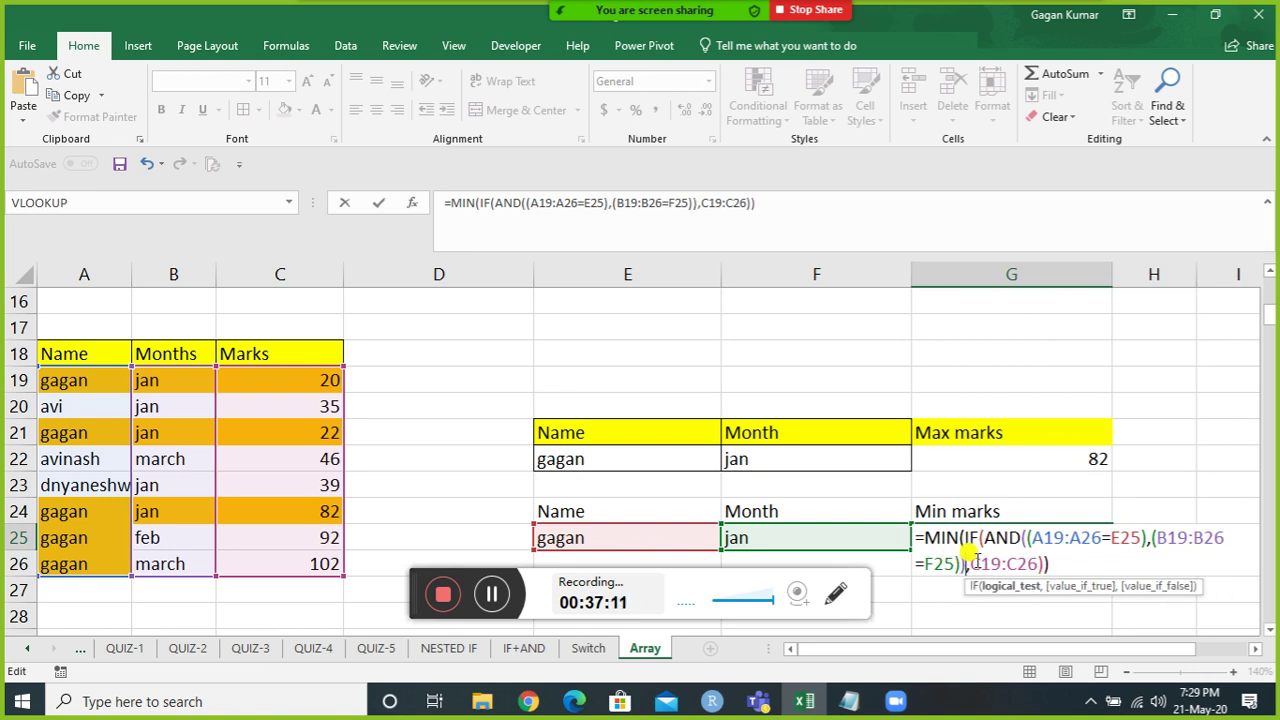
{"action": "key", "text": "ctrl+shift+Return"}
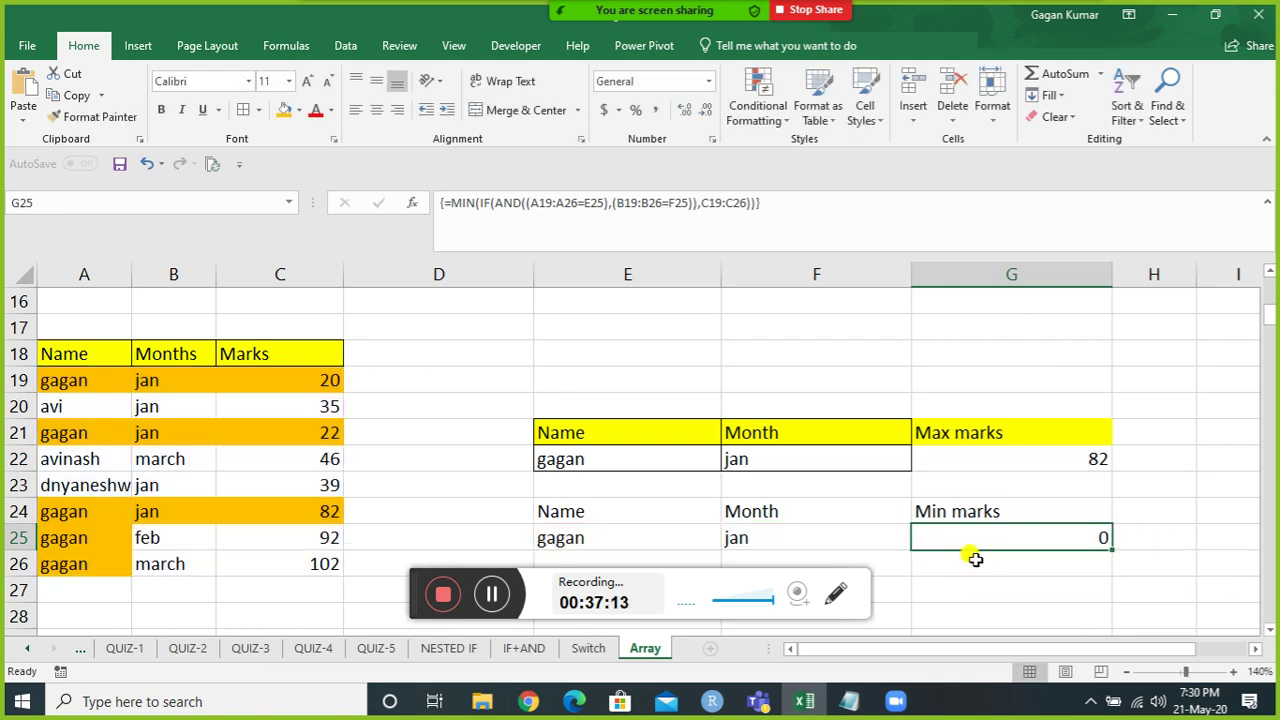
Replace the G25 formula with a new IF whose first bracketed condition is (A19:A26=E25).
{"action": "type", "text": "="}
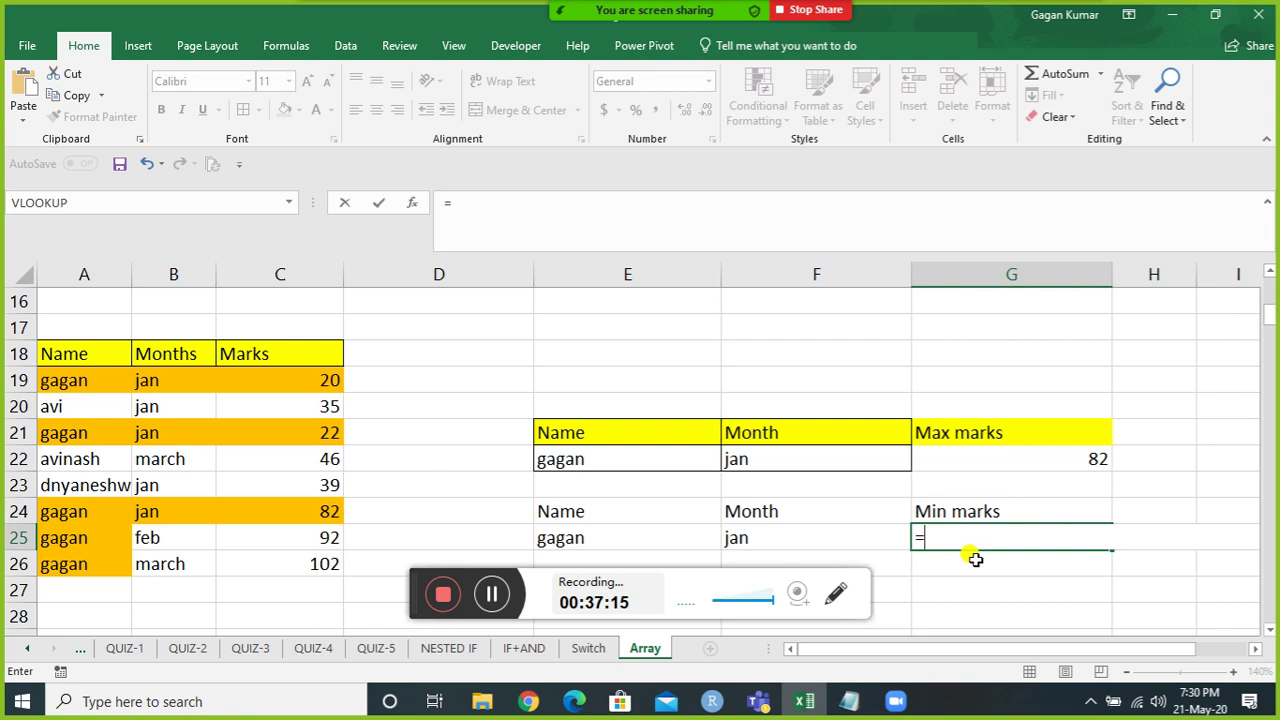
{"action": "type", "text": "if("}
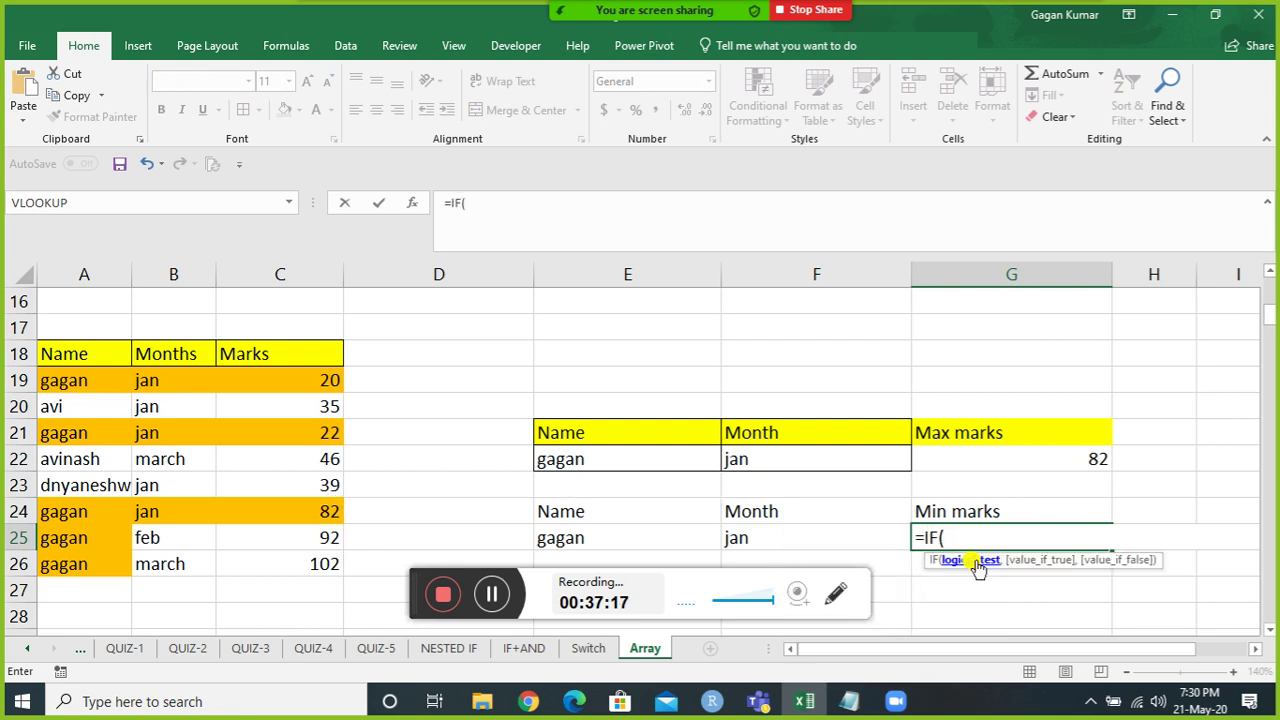
{"action": "type", "text": "("}
{"action": "left_click_drag", "start_coordinate": [62, 380], "coordinate": [80, 557]}
{"action": "type", "text": "="}
{"action": "left_click", "coordinate": [560, 538]}
{"action": "type", "text": ")"}
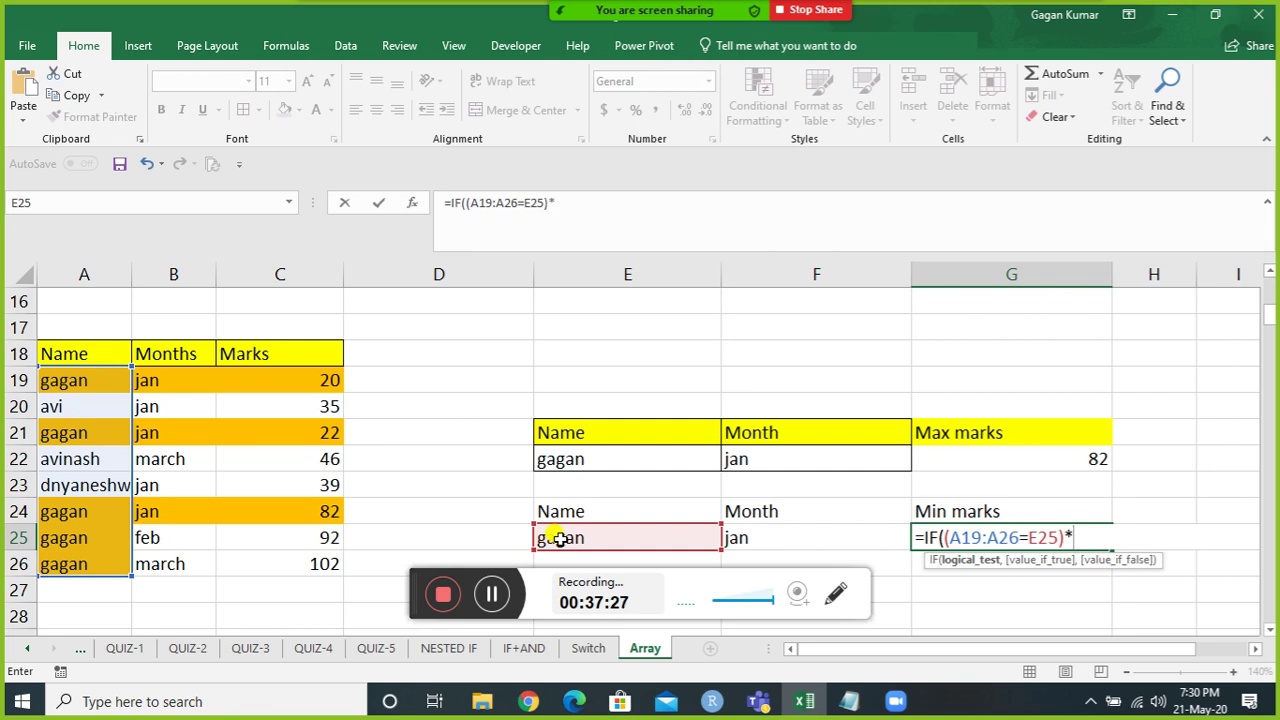
Multiply the condition by (B19:B26=F25) and return the marks C19:C26 as the IF result in G25.
{"action": "type", "text": "*("}
{"action": "left_click_drag", "start_coordinate": [186, 372], "coordinate": [188, 567]}
{"action": "type", "text": "="}
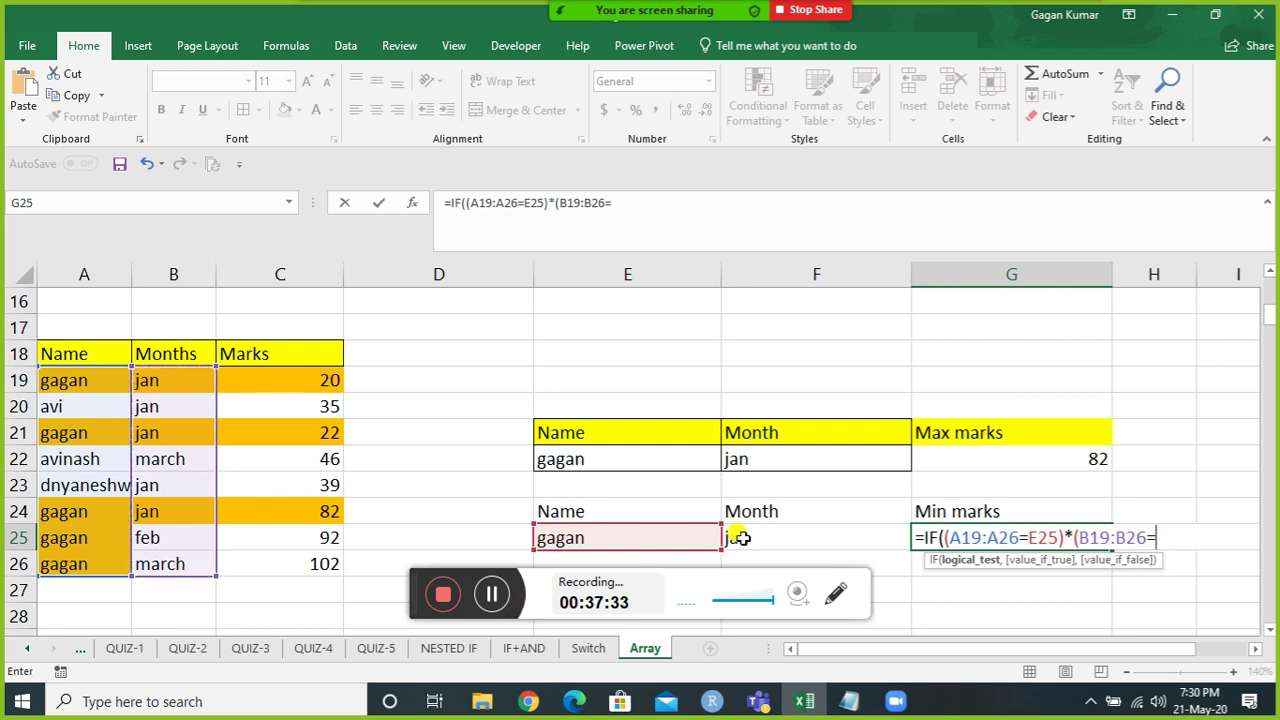
{"action": "left_click", "coordinate": [746, 538]}
{"action": "type", "text": ")"}
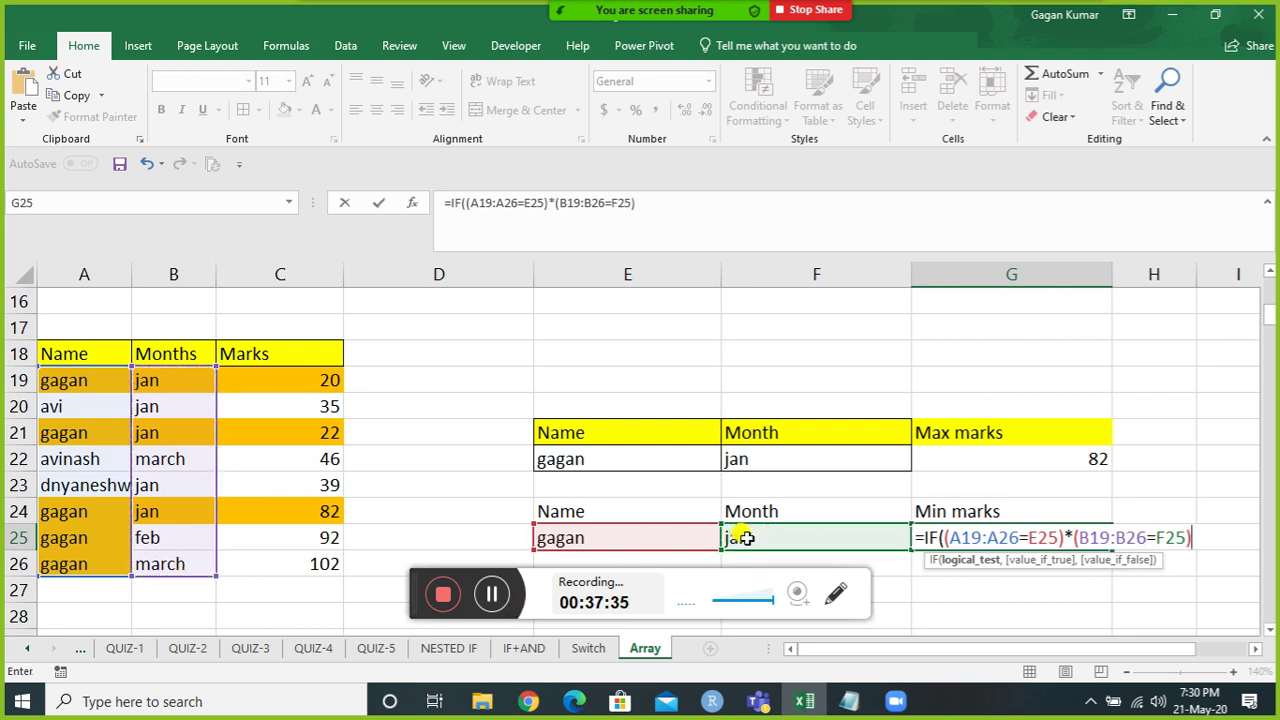
{"action": "type", "text": ","}
{"action": "left_click", "coordinate": [302, 391]}
{"action": "left_click_drag", "start_coordinate": [302, 391], "coordinate": [291, 551]}
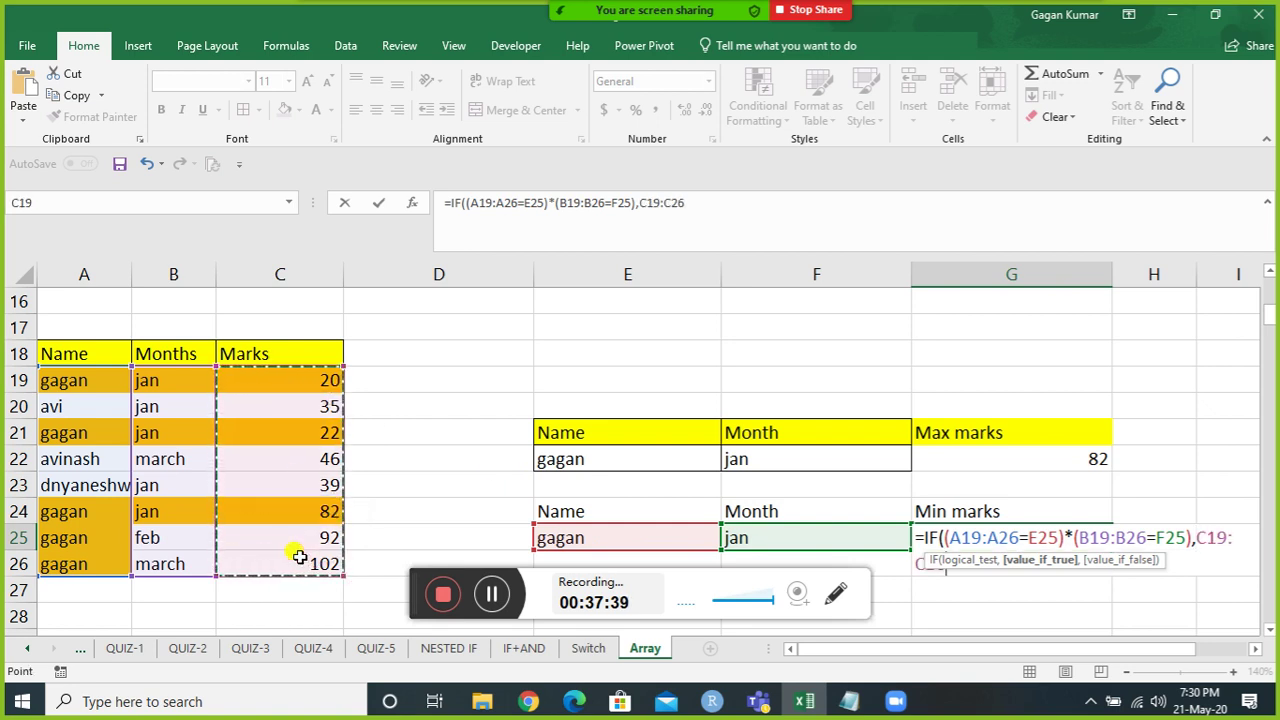
{"action": "type", "text": ")"}
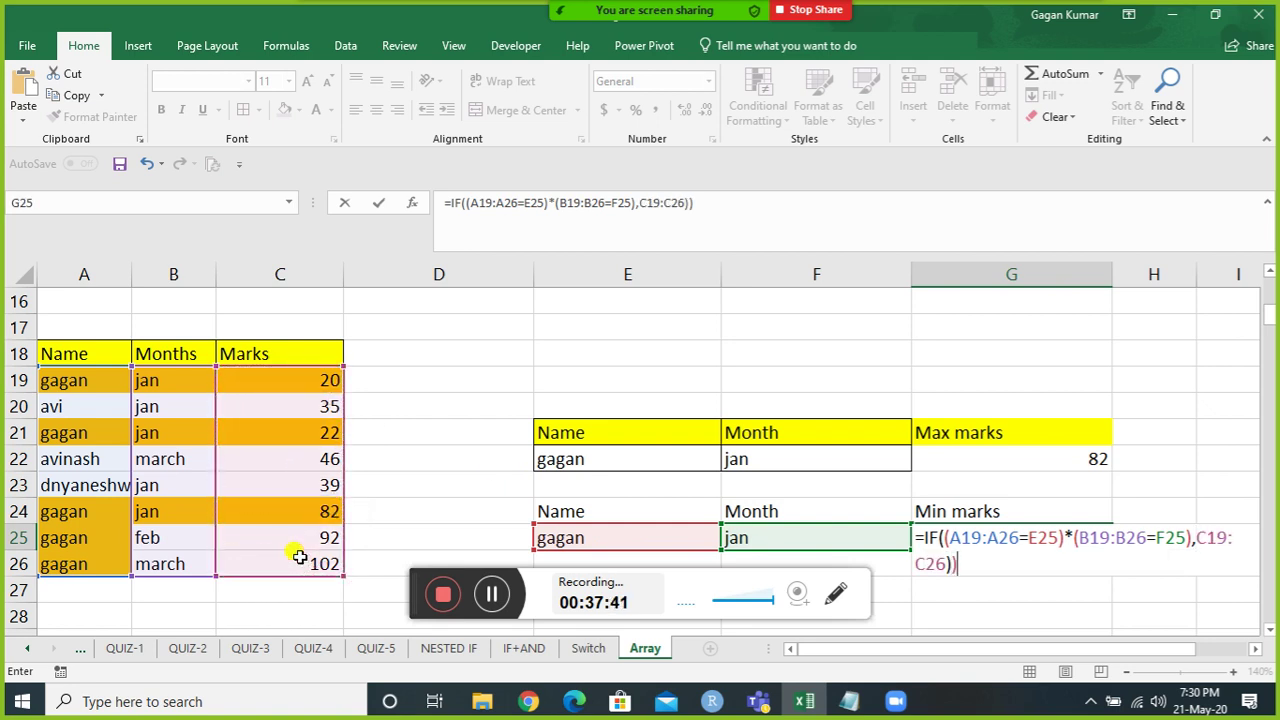
Wrap the multiplied-condition IF formula in G25 in MIN and enter it as an array formula.
{"action": "left_click", "coordinate": [919, 538]}
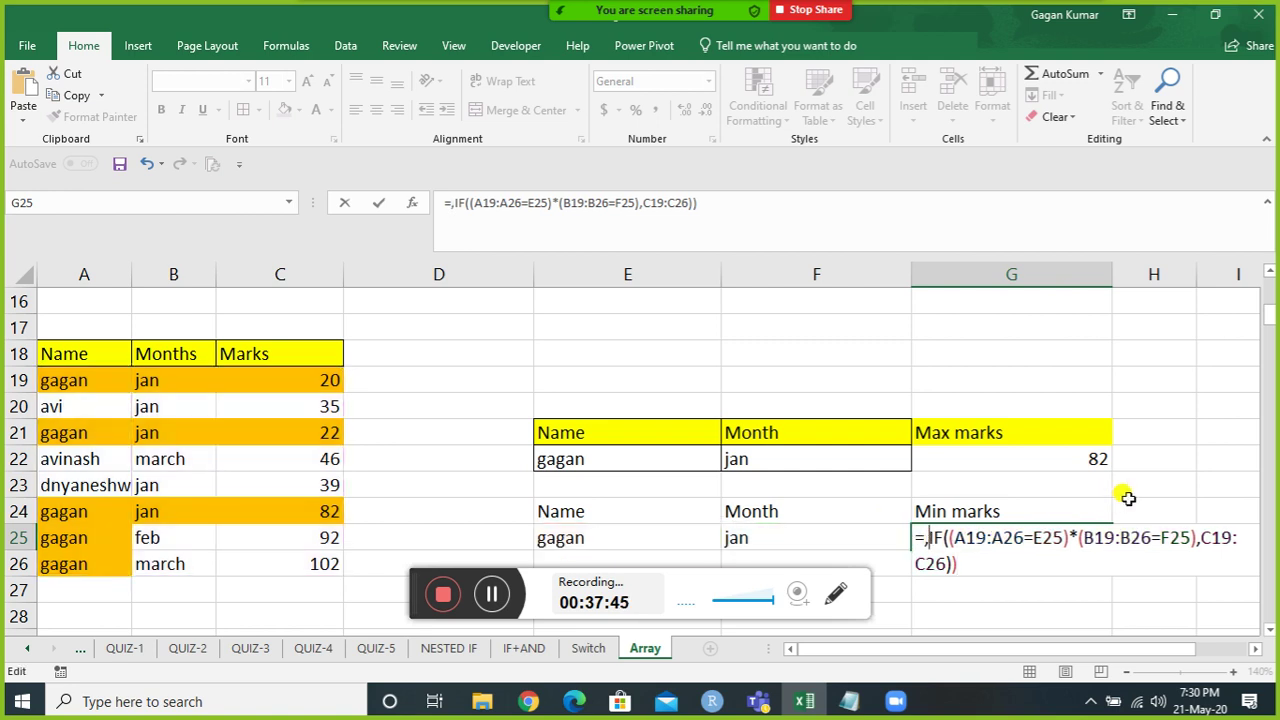
{"action": "type", "text": "min"}
{"action": "key", "text": "Tab"}
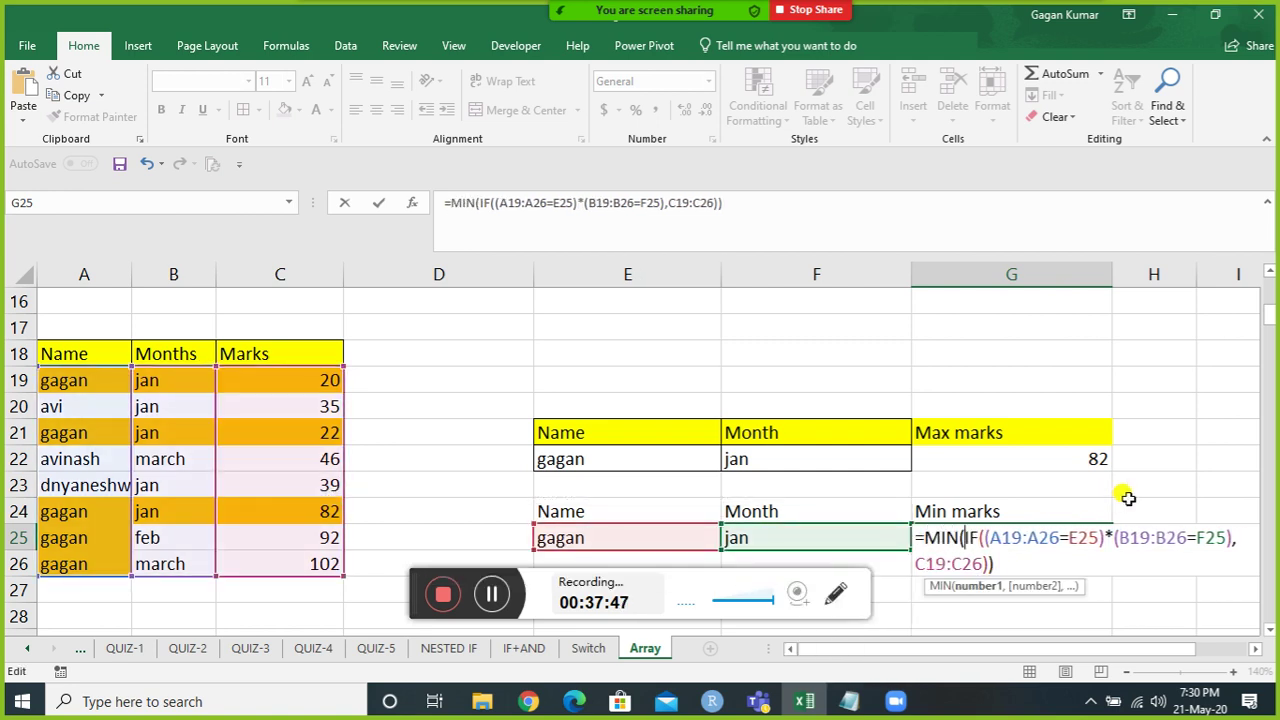
{"action": "key", "text": "ctrl+shift+Return"}
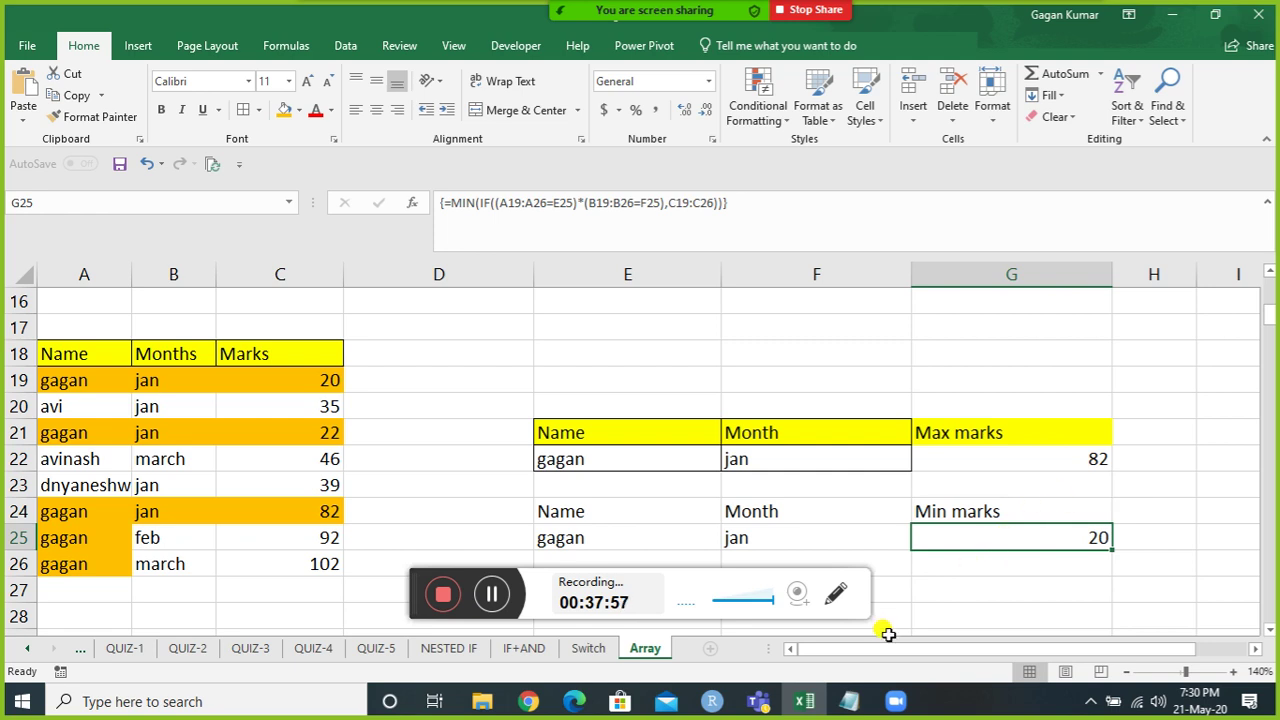
Examine the Count of A example in rows 34 to 41, including its names, counts and Logic table.
{"action": "key", "text": "Left"}
{"action": "key", "text": "Home"}
{"action": "key", "text": "ctrl+Down"}
{"action": "key", "text": "ctrl+Down"}
{"action": "key", "text": "Down"}
{"action": "key", "text": "Down"}
{"action": "key", "text": "Down"}
{"action": "key", "text": "Down"}
{"action": "key", "text": "Down"}
{"action": "key", "text": "Down"}
{"action": "key", "text": "Down"}
{"action": "key", "text": "Down"}
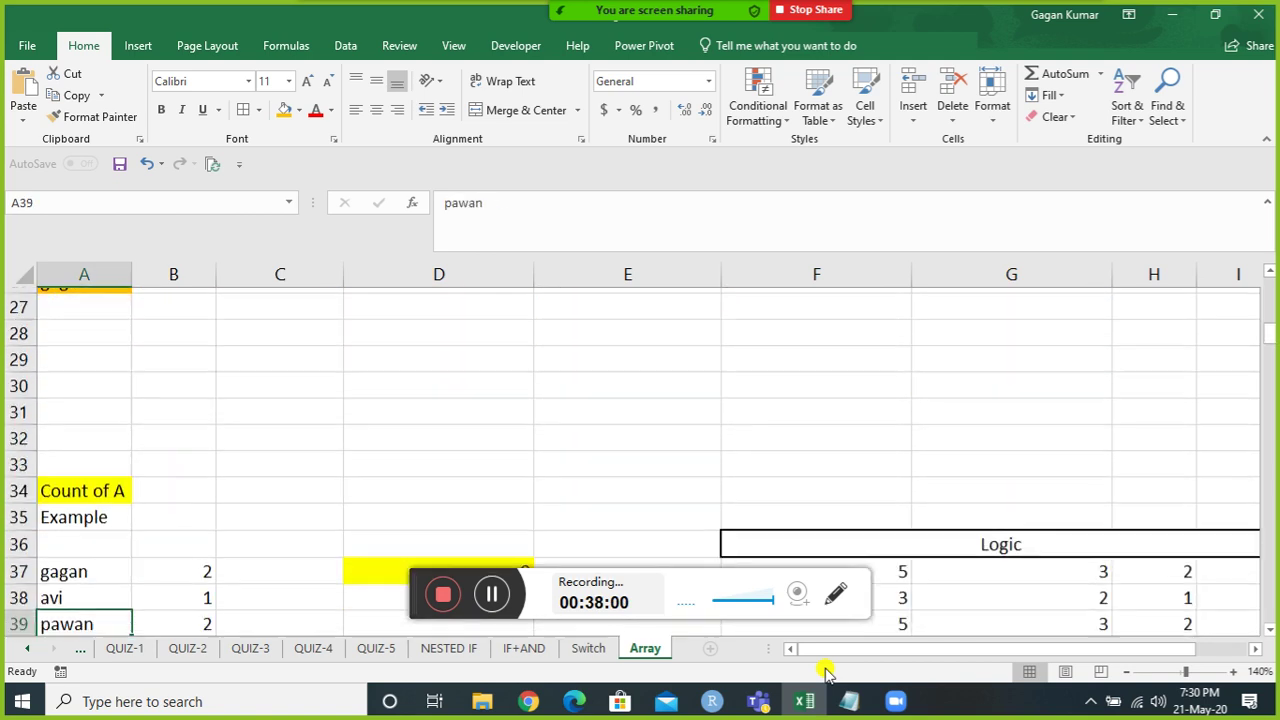
{"action": "key", "text": "Down"}
{"action": "key", "text": "Down"}
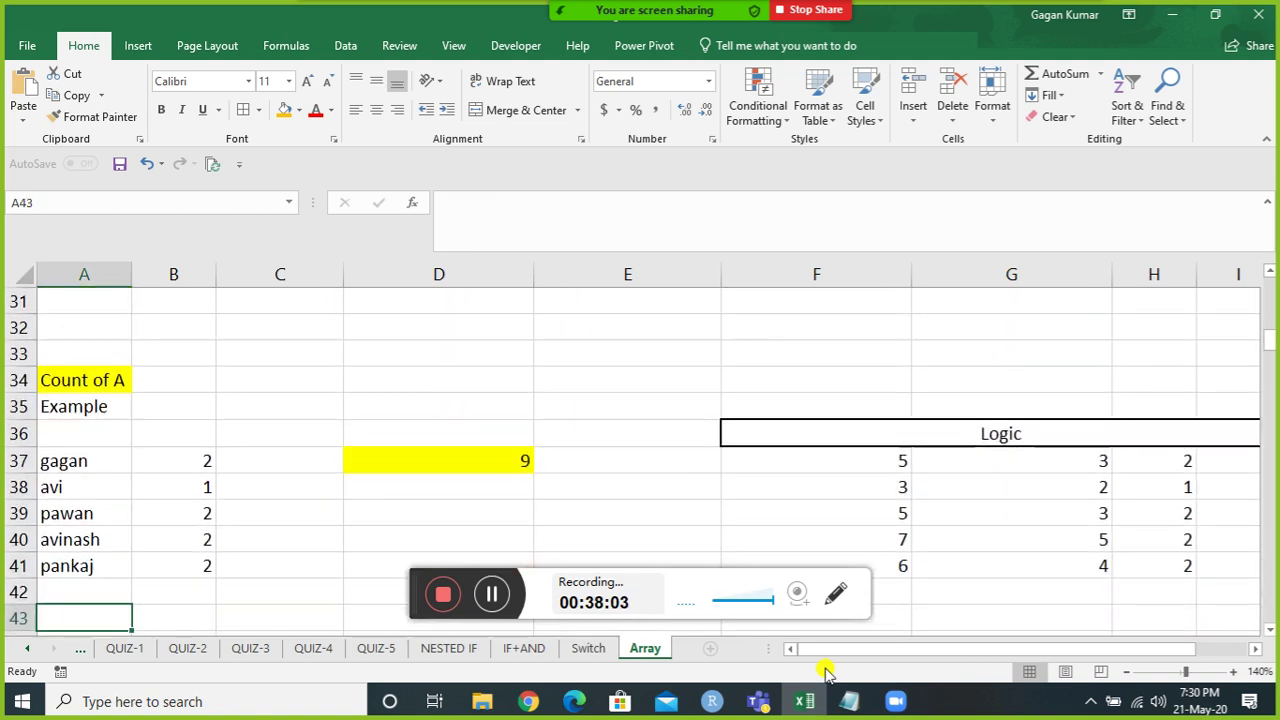
{"action": "key", "text": "Up"}
{"action": "key", "text": "Up"}
{"action": "key", "text": "Up"}
{"action": "key", "text": "Up"}
{"action": "key", "text": "Up"}
{"action": "key", "text": "Up"}
{"action": "key", "text": "Up"}
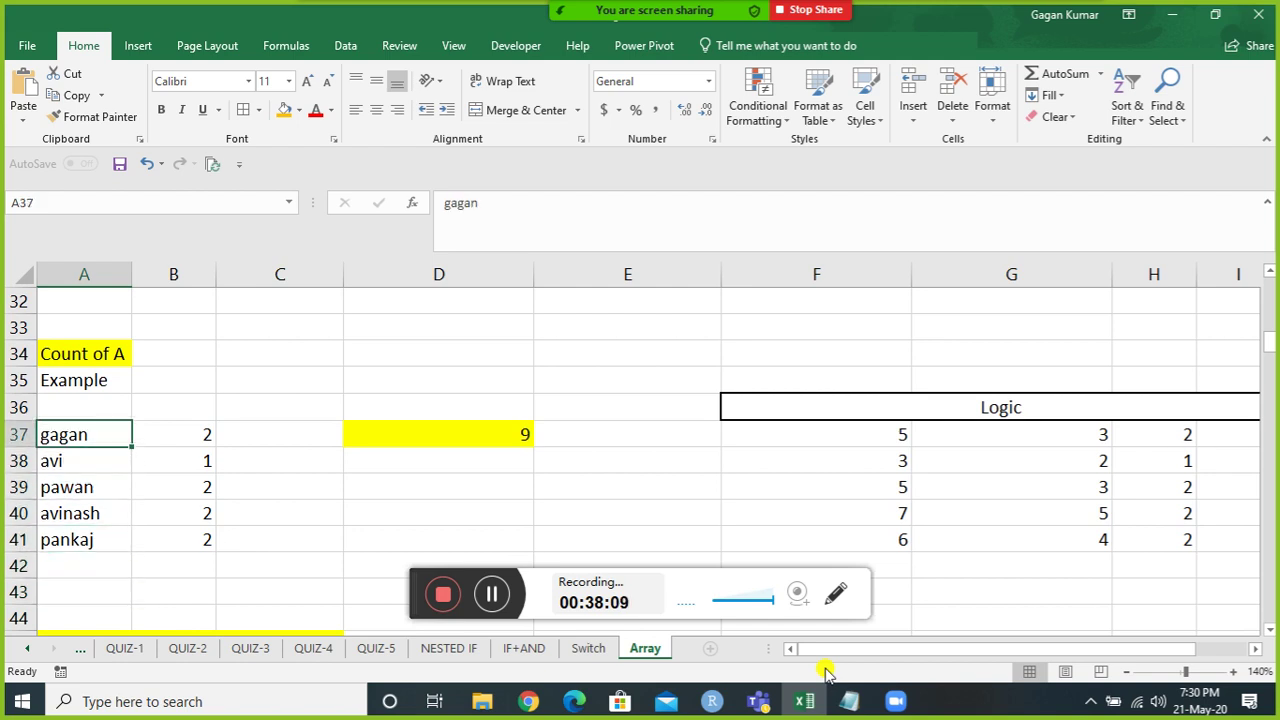
Clear the per-name counts in B37:B41 of the Count of A example.
{"action": "key", "text": "Down"}
{"action": "key", "text": "Up"}
{"action": "key", "text": "Right"}
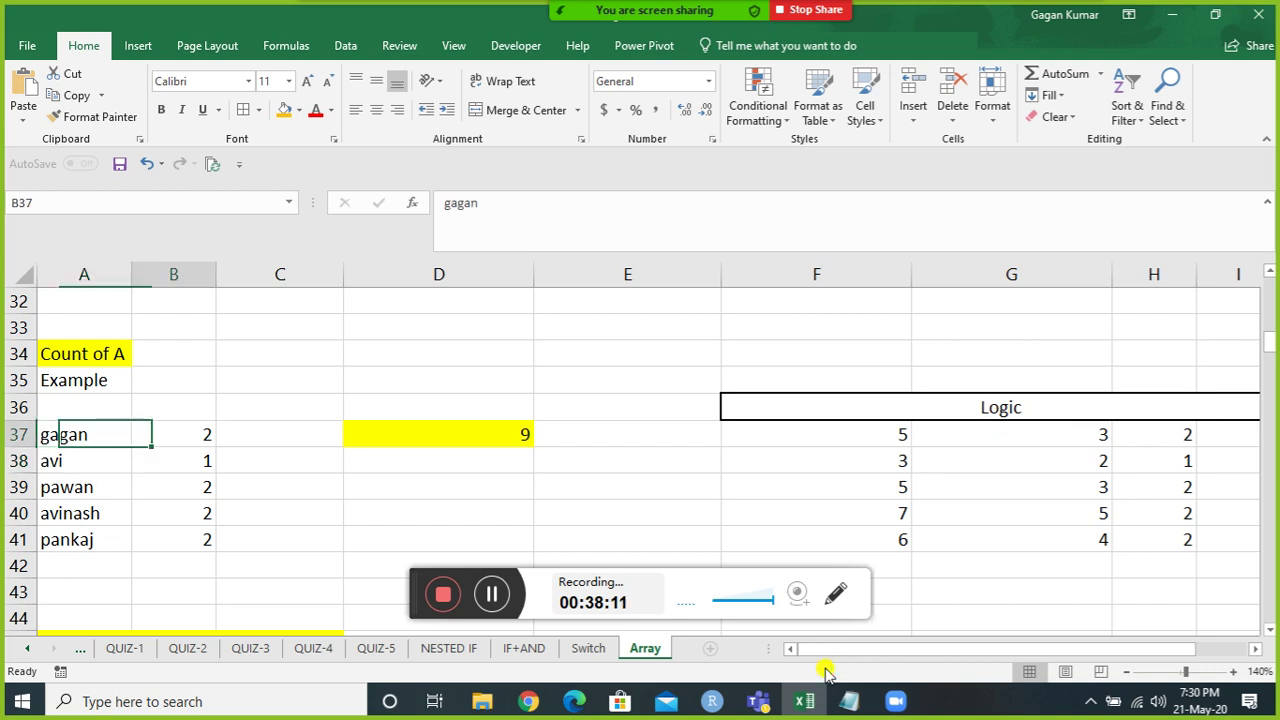
{"action": "key", "text": "ctrl+shift+Down"}
{"action": "key", "text": "Delete"}
{"action": "key", "text": "Left"}
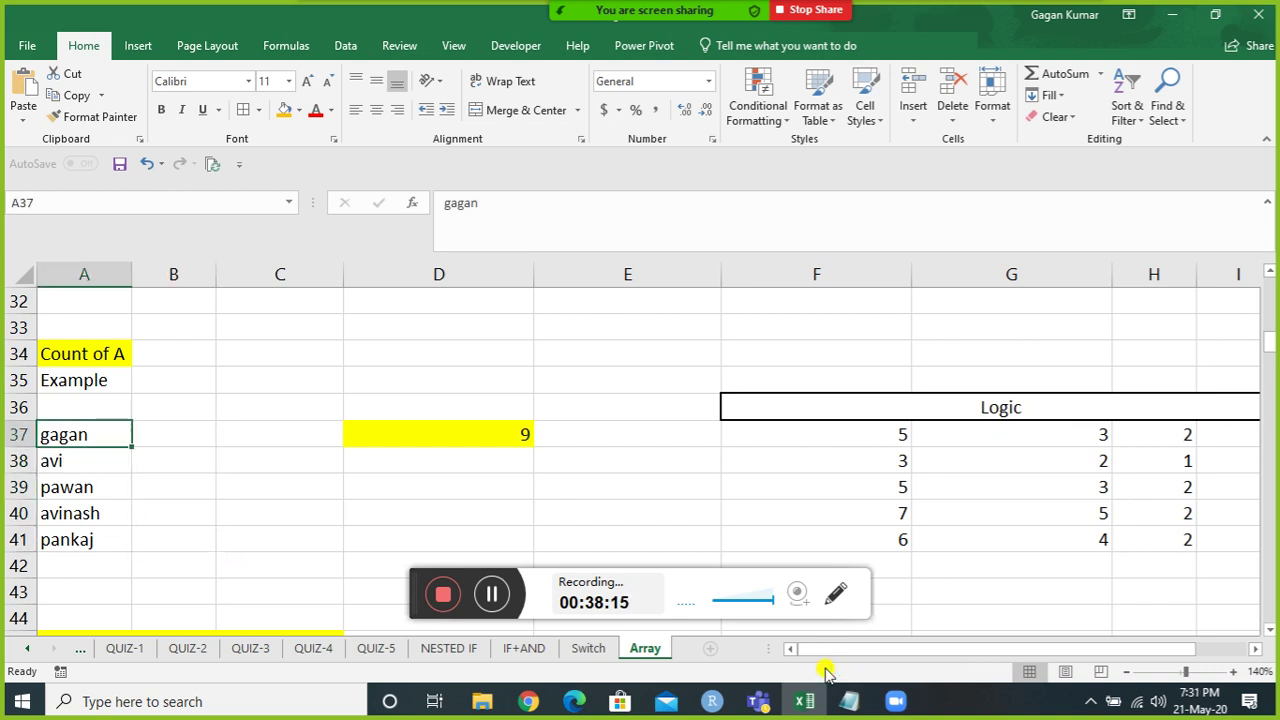
Enter the count of letter a for the first three names: 2 in B37, 1 in B38 and 2 in B39.
{"action": "key", "text": "Right"}
{"action": "key", "text": "Left"}
{"action": "key", "text": "Right"}
{"action": "type", "text": "2"}
{"action": "key", "text": "Return"}
{"action": "key", "text": "Left"}
{"action": "key", "text": "Right"}
{"action": "type", "text": "1"}
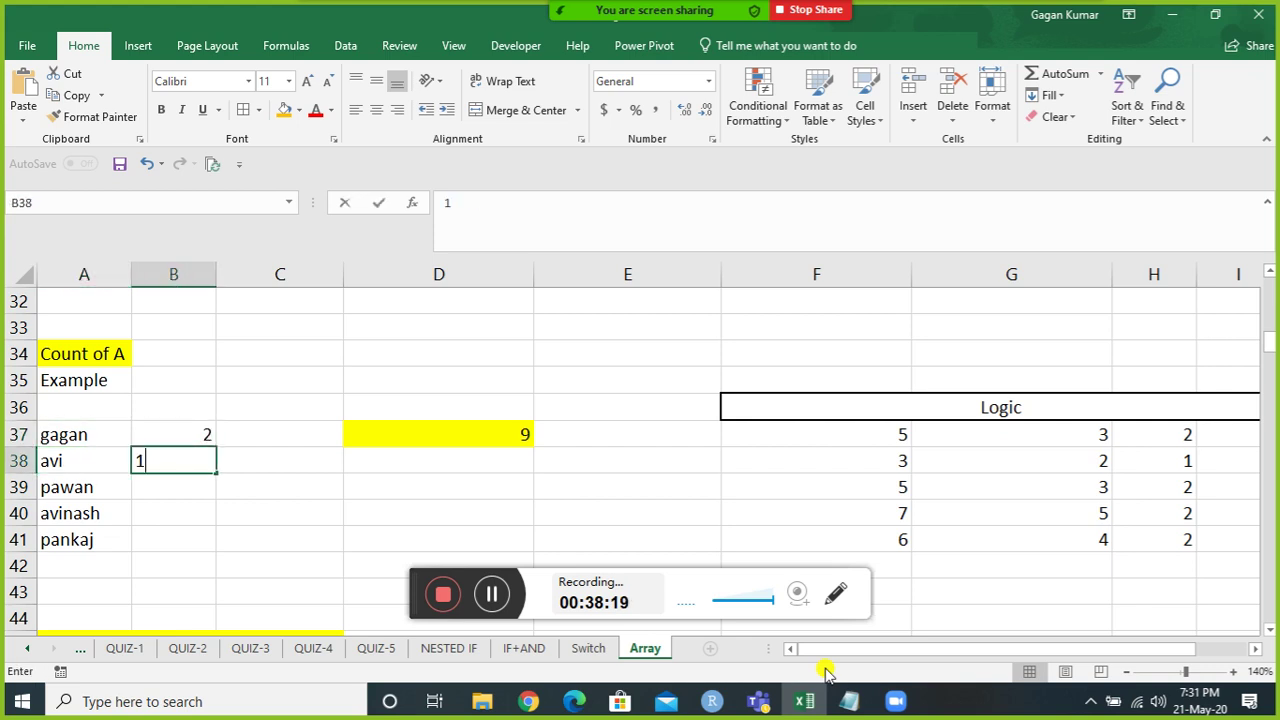
{"action": "key", "text": "Return"}
{"action": "key", "text": "Left"}
{"action": "key", "text": "Right"}
{"action": "type", "text": "2"}
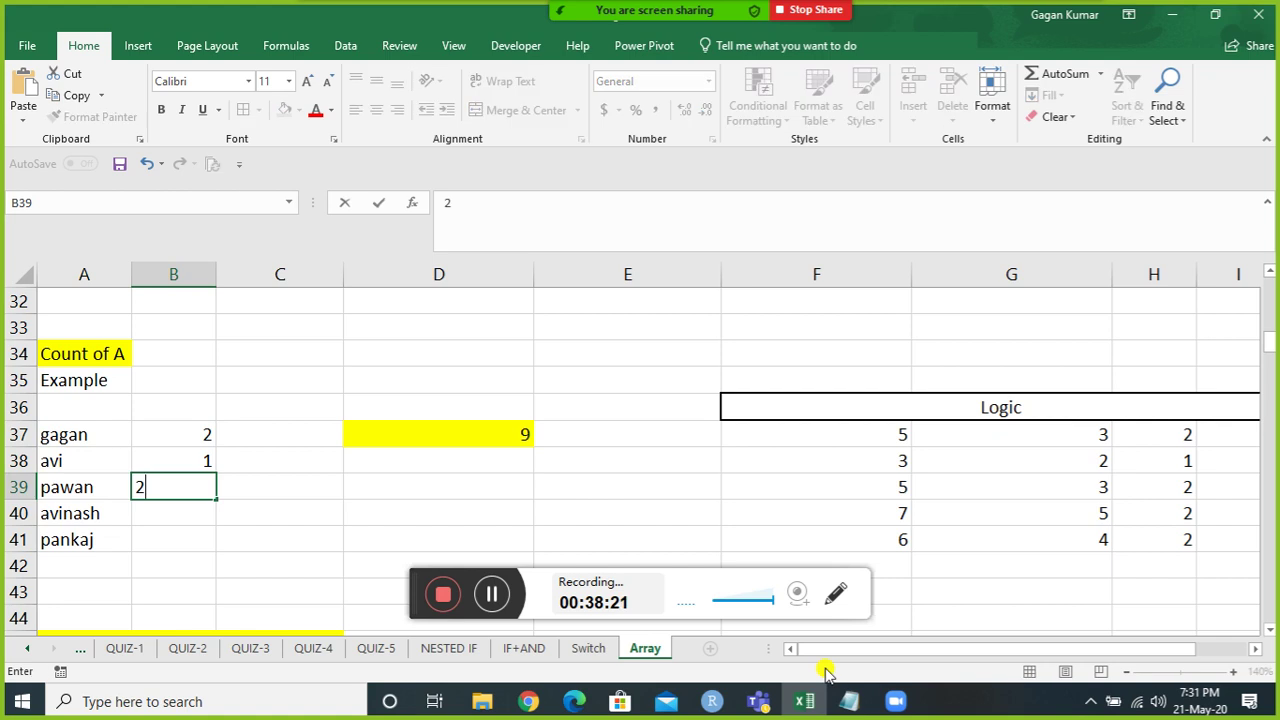
{"action": "key", "text": "Return"}
Enter 2 in both B40 and B41 as the letter counts for the last two names.
{"action": "key", "text": "Left"}
{"action": "key", "text": "Right"}
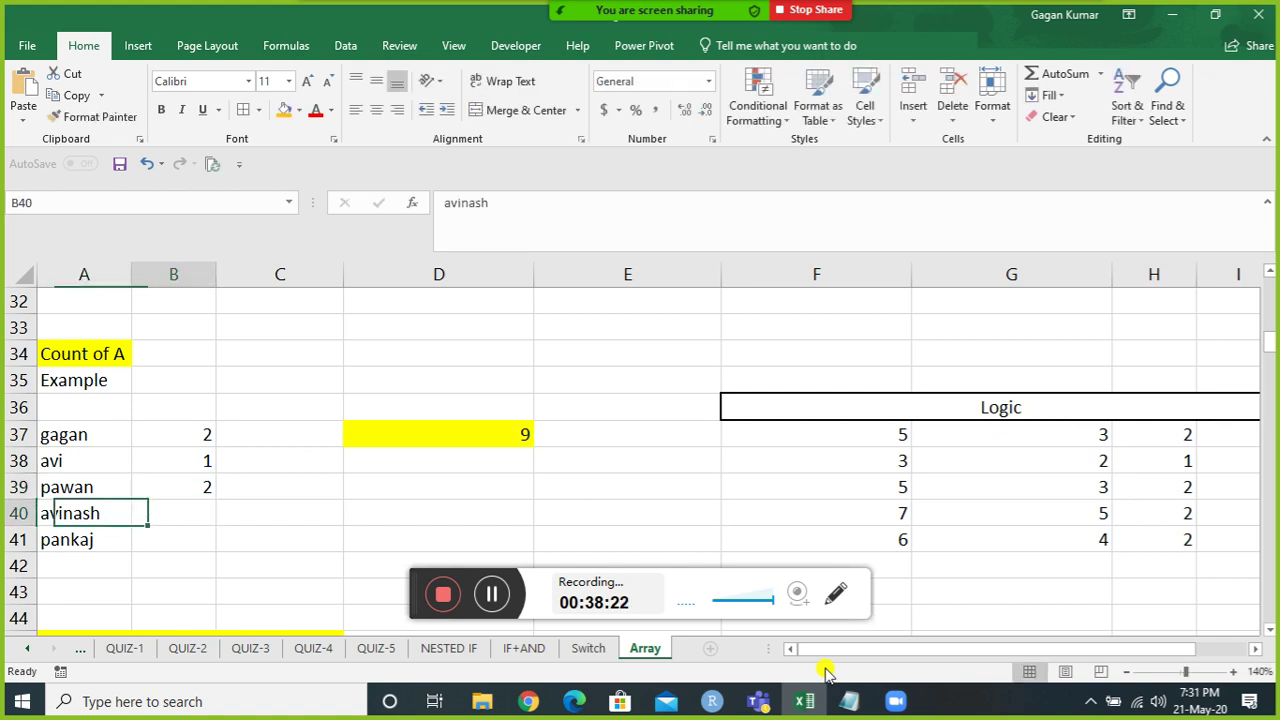
{"action": "type", "text": "2"}
{"action": "key", "text": "Return"}
{"action": "key", "text": "Left"}
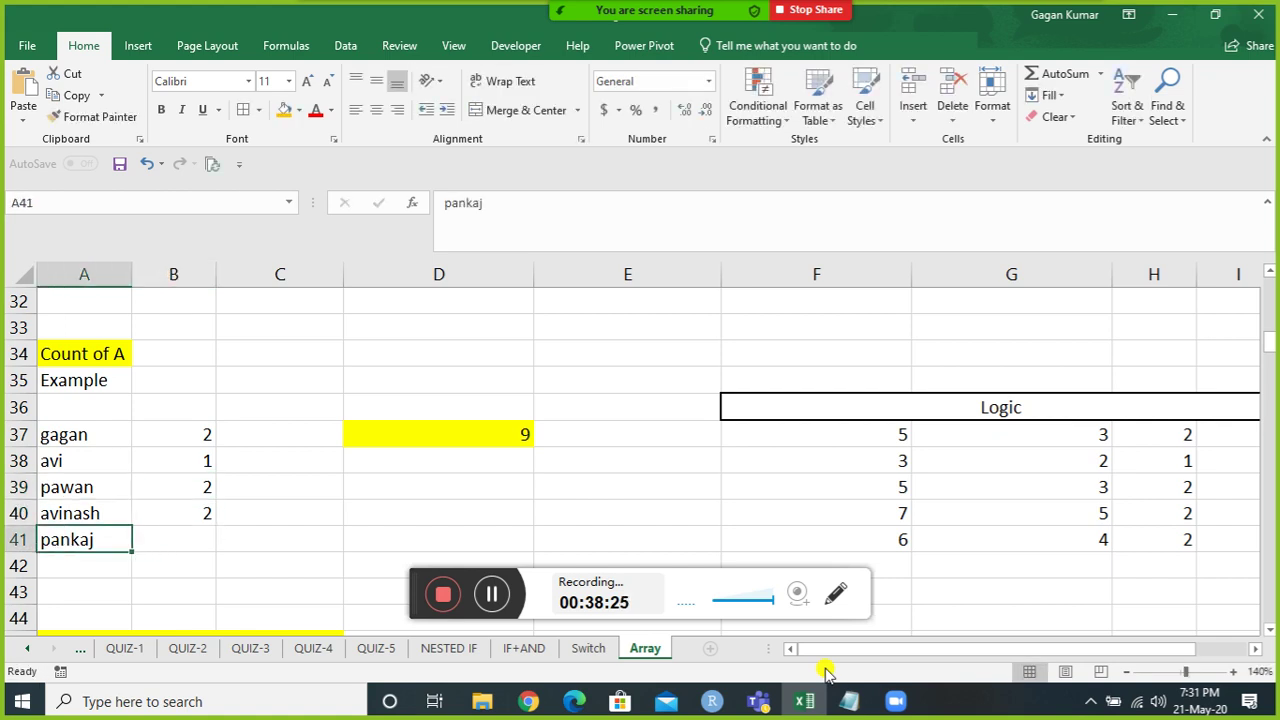
{"action": "key", "text": "Right"}
{"action": "type", "text": "2"}
{"action": "key", "text": "Return"}
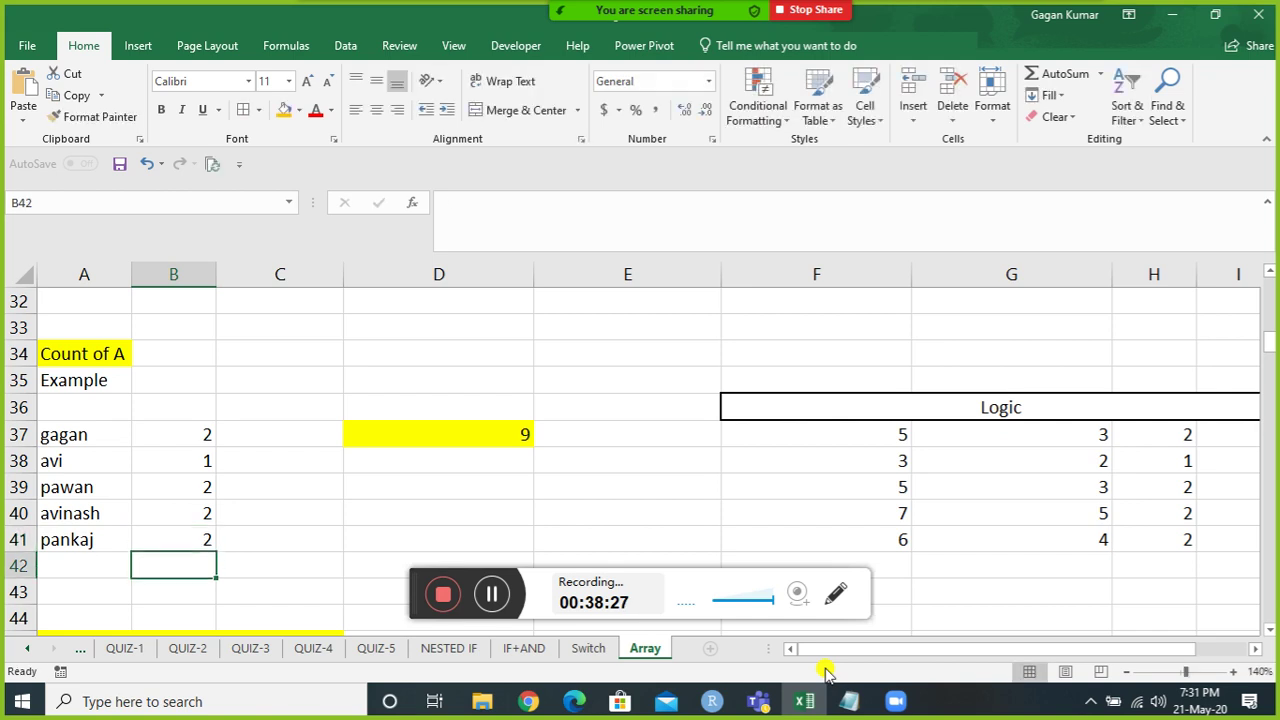
Total the letter counts B37:B41 in B42 with AutoSum and fill the total cell orange.
{"action": "key", "text": "alt+equal"}
{"action": "key", "text": "Return"}
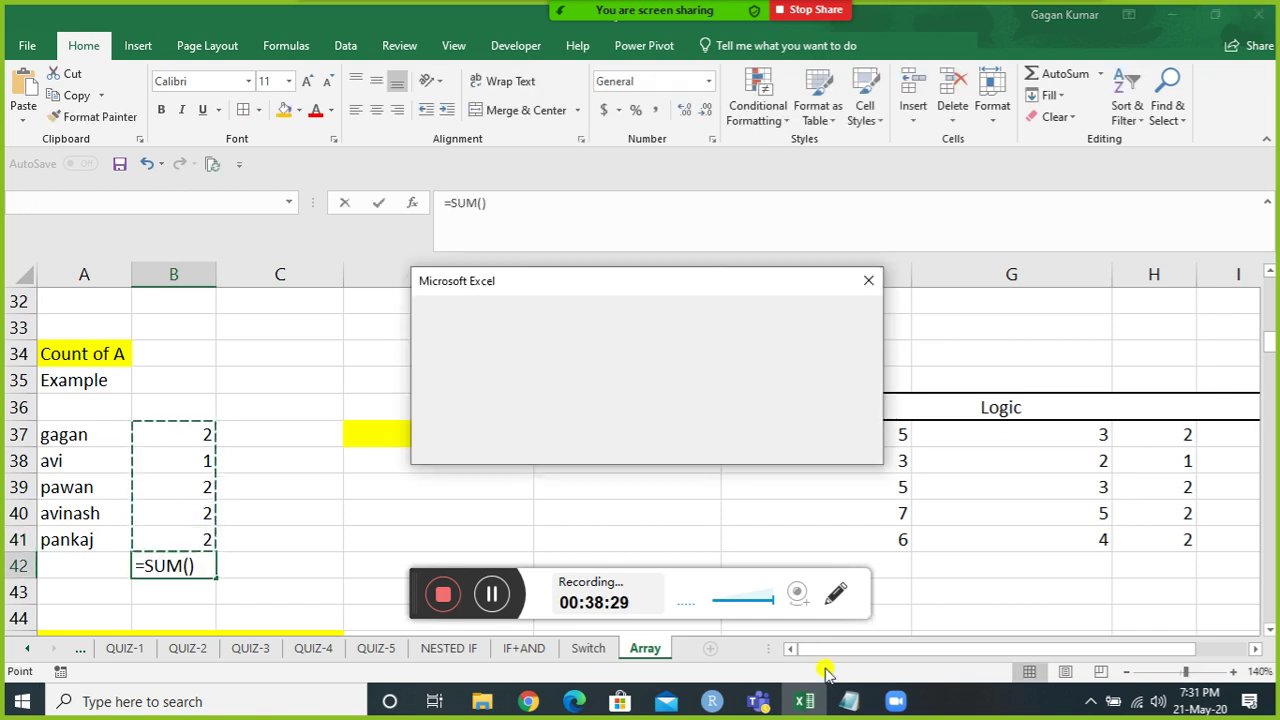
{"action": "key", "text": "Escape"}
{"action": "key", "text": "Escape"}
{"action": "key", "text": "alt+equal"}
{"action": "key", "text": "Return"}
{"action": "key", "text": "Up"}
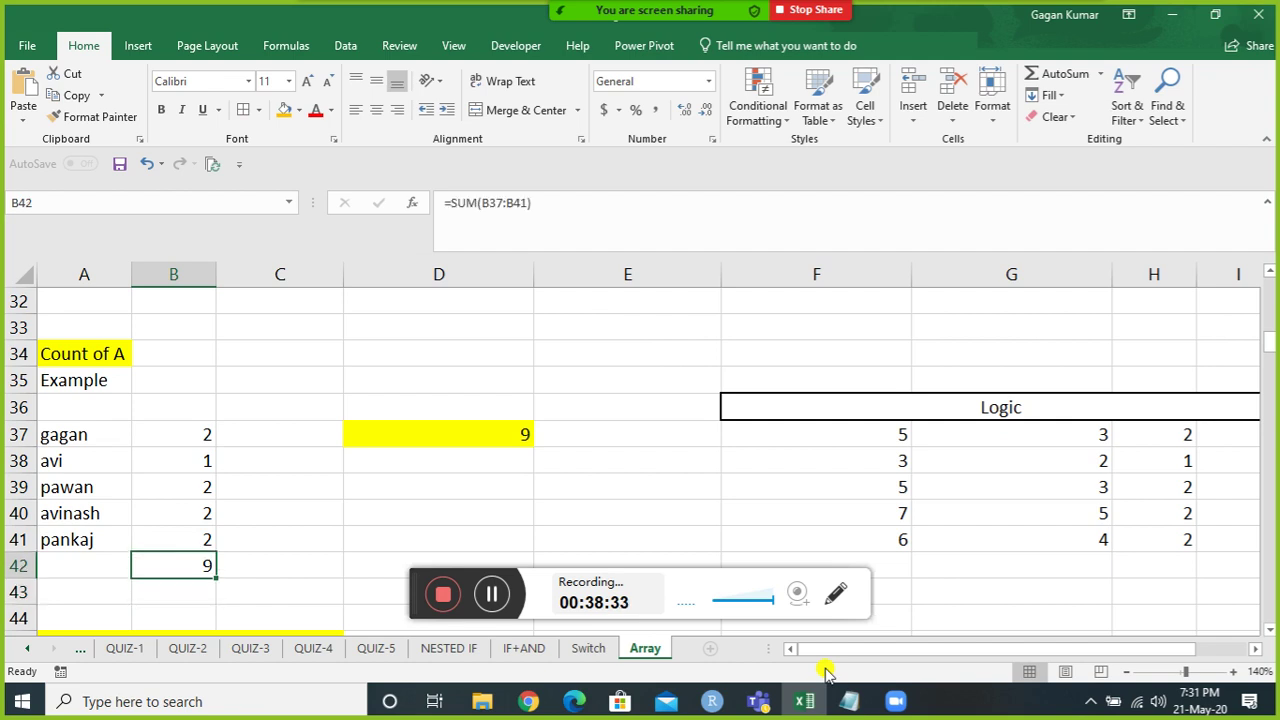
{"action": "left_click", "coordinate": [284, 112]}
Clear the contents of the yellow result cell D37.
{"action": "left_click_drag", "start_coordinate": [443, 462], "coordinate": [458, 418]}
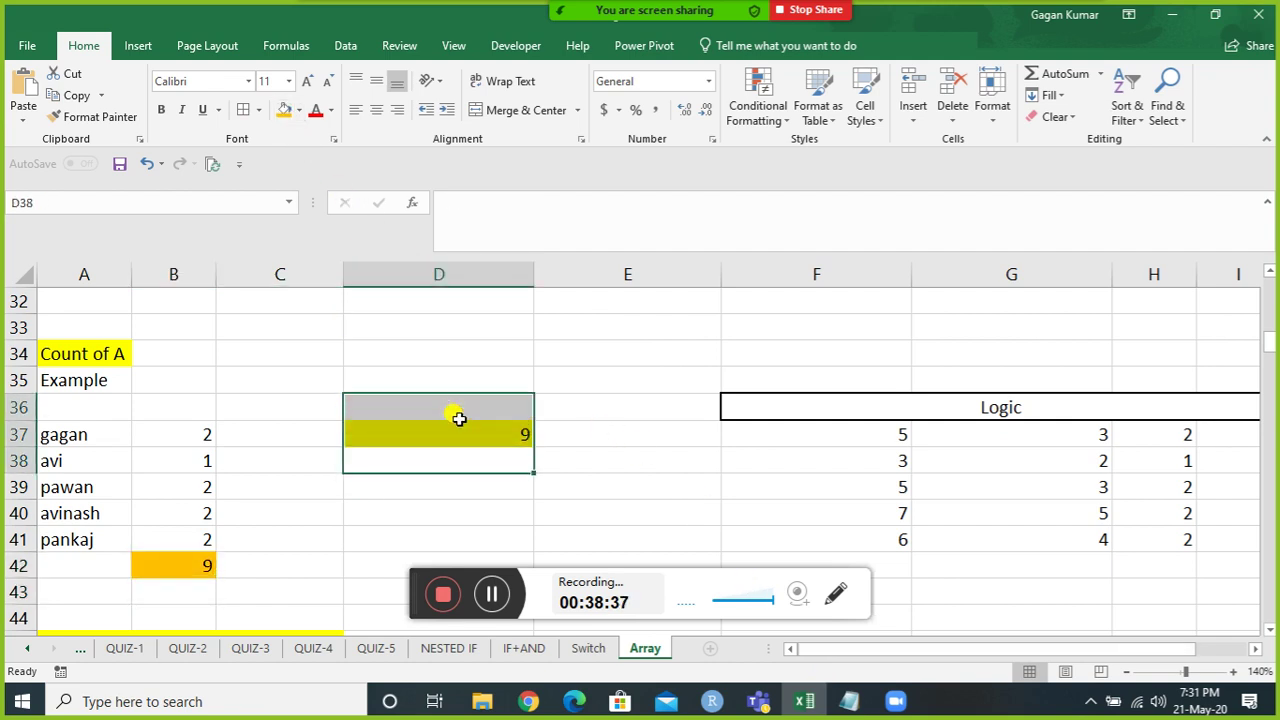
{"action": "left_click", "coordinate": [455, 433]}
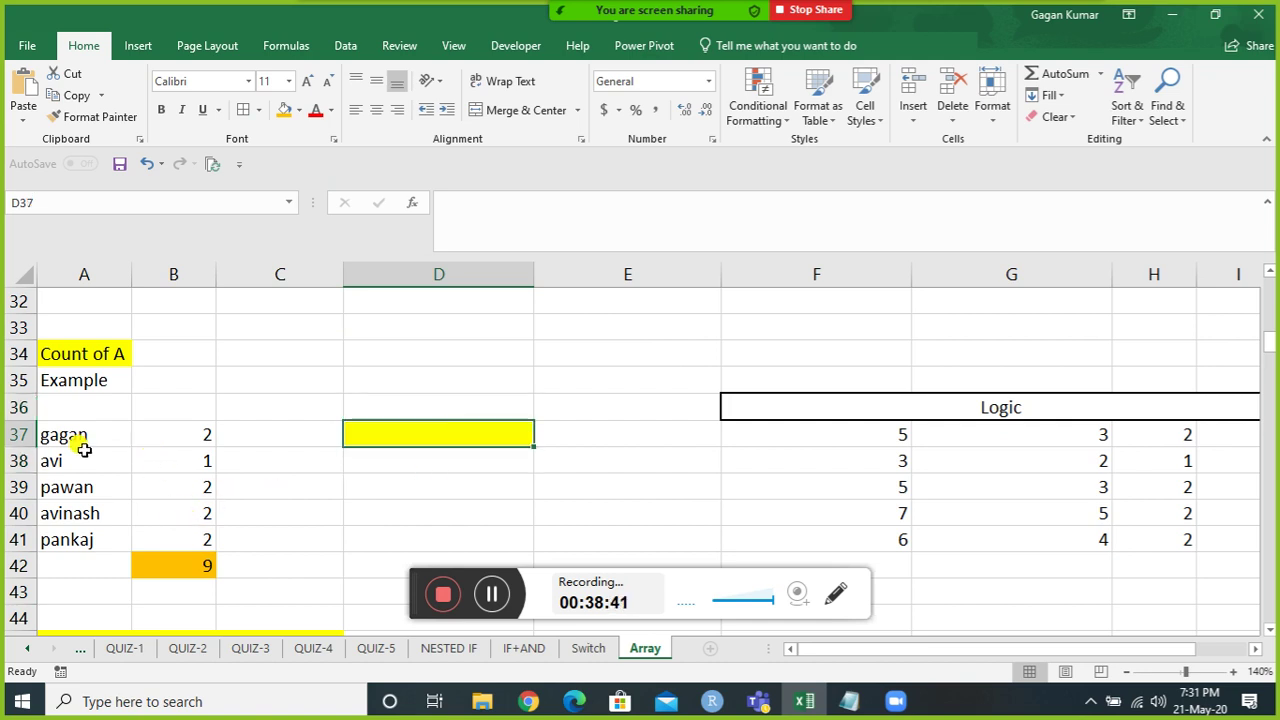
{"action": "left_click_drag", "start_coordinate": [82, 432], "coordinate": [77, 539]}
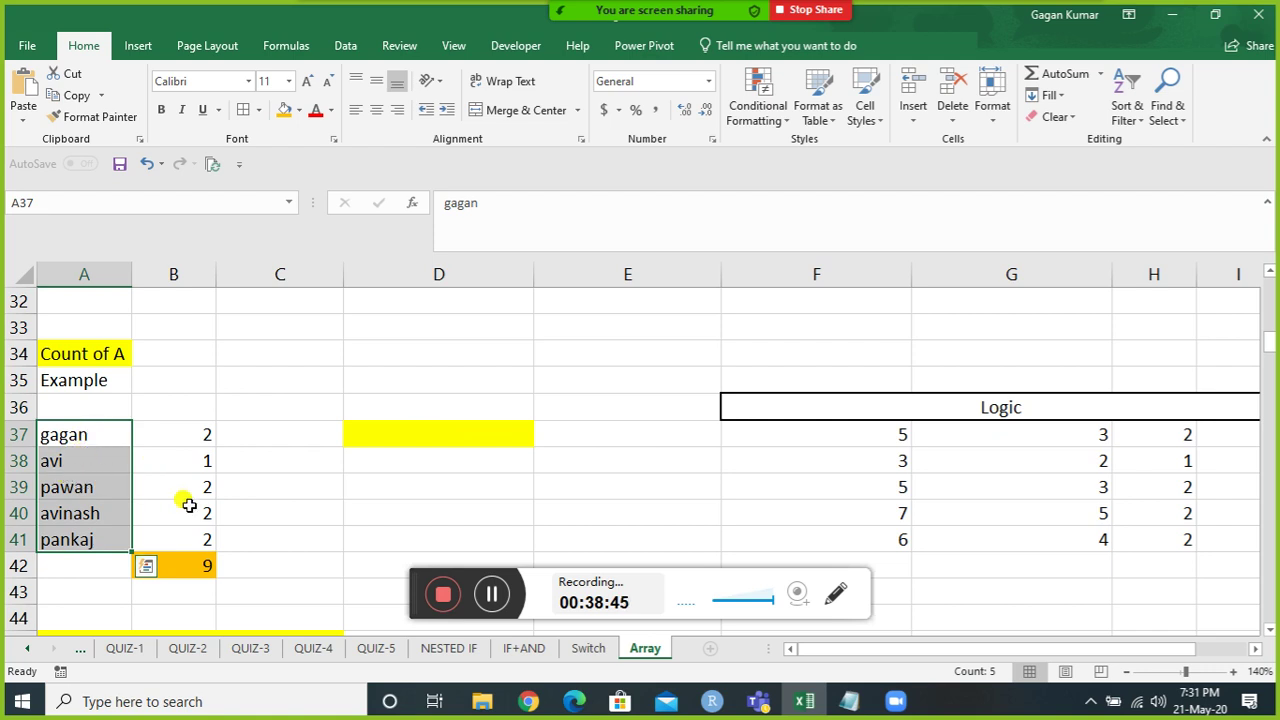
{"action": "left_click", "coordinate": [189, 566]}
{"action": "left_click", "coordinate": [418, 435]}
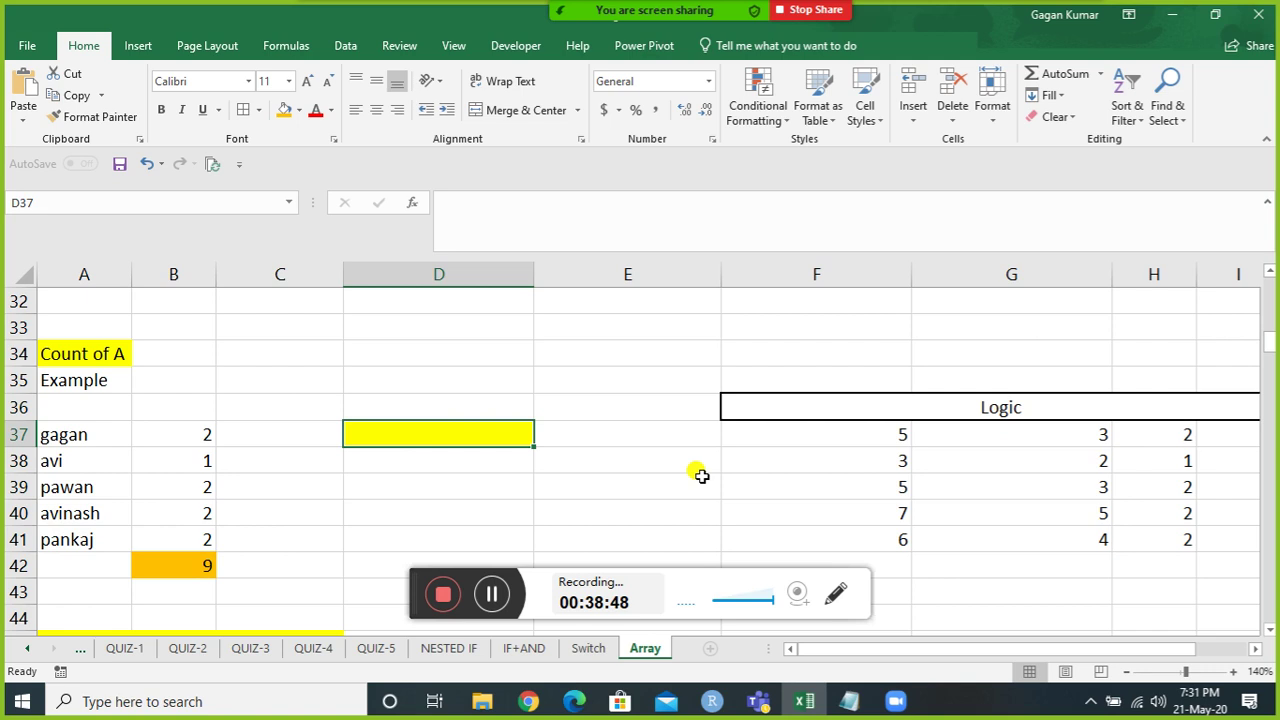
Clear the existing working values under the Logic heading in F37:I41.
{"action": "key", "text": "Right"}
{"action": "key", "text": "Down"}
{"action": "key", "text": "Right"}
{"action": "key", "text": "Down"}
{"action": "key", "text": "Down"}
{"action": "key", "text": "Down"}
{"action": "key", "text": "shift+Up"}
{"action": "key", "text": "shift+Up"}
{"action": "key", "text": "shift+Up"}
{"action": "key", "text": "shift+Up"}
{"action": "key", "text": "shift+Right"}
{"action": "key", "text": "shift+Right"}
{"action": "key", "text": "shift+Right"}
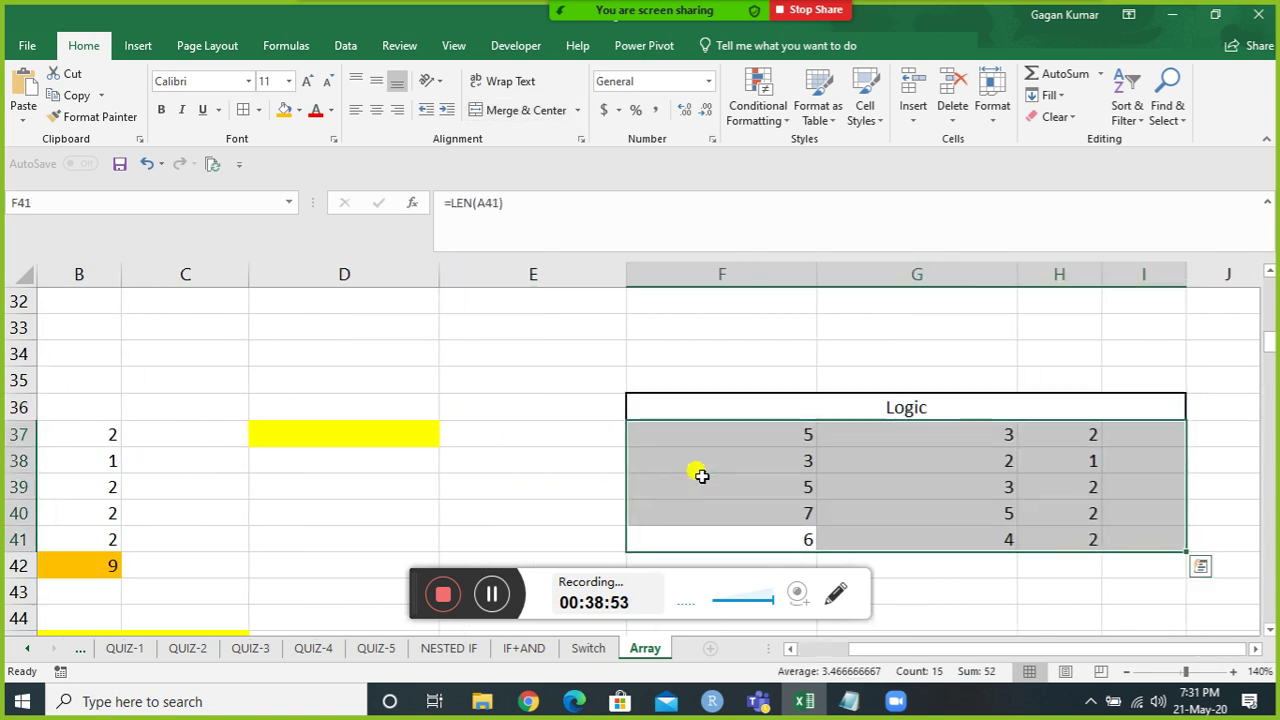
{"action": "key", "text": "Delete"}
Enter =LEN(A37) in F37 to get the length of the first name.
{"action": "key", "text": "ctrl+Left"}
{"action": "key", "text": "Left"}
{"action": "key", "text": "Right"}
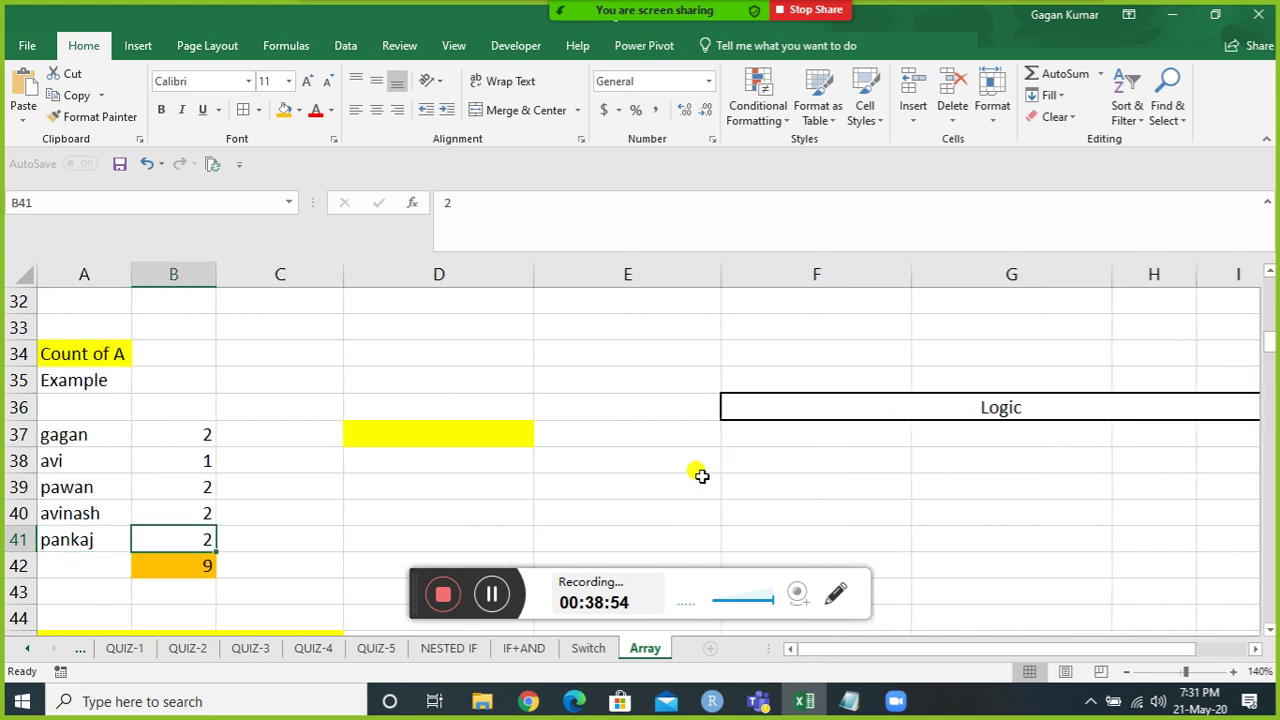
{"action": "key", "text": "Right"}
{"action": "key", "text": "Right"}
{"action": "key", "text": "Right"}
{"action": "key", "text": "Up"}
{"action": "key", "text": "Right"}
{"action": "key", "text": "Up"}
{"action": "key", "text": "Up"}
{"action": "key", "text": "Up"}
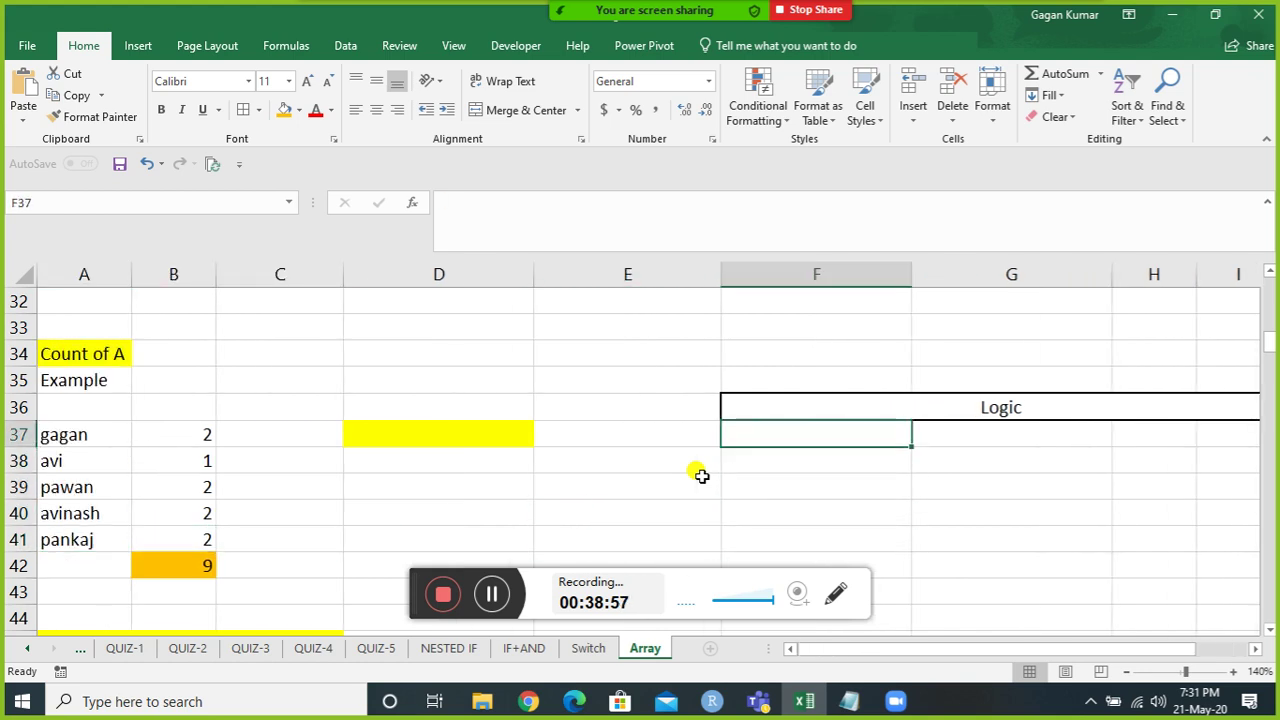
{"action": "type", "text": "=len("}
{"action": "key", "text": "ctrl+Left"}
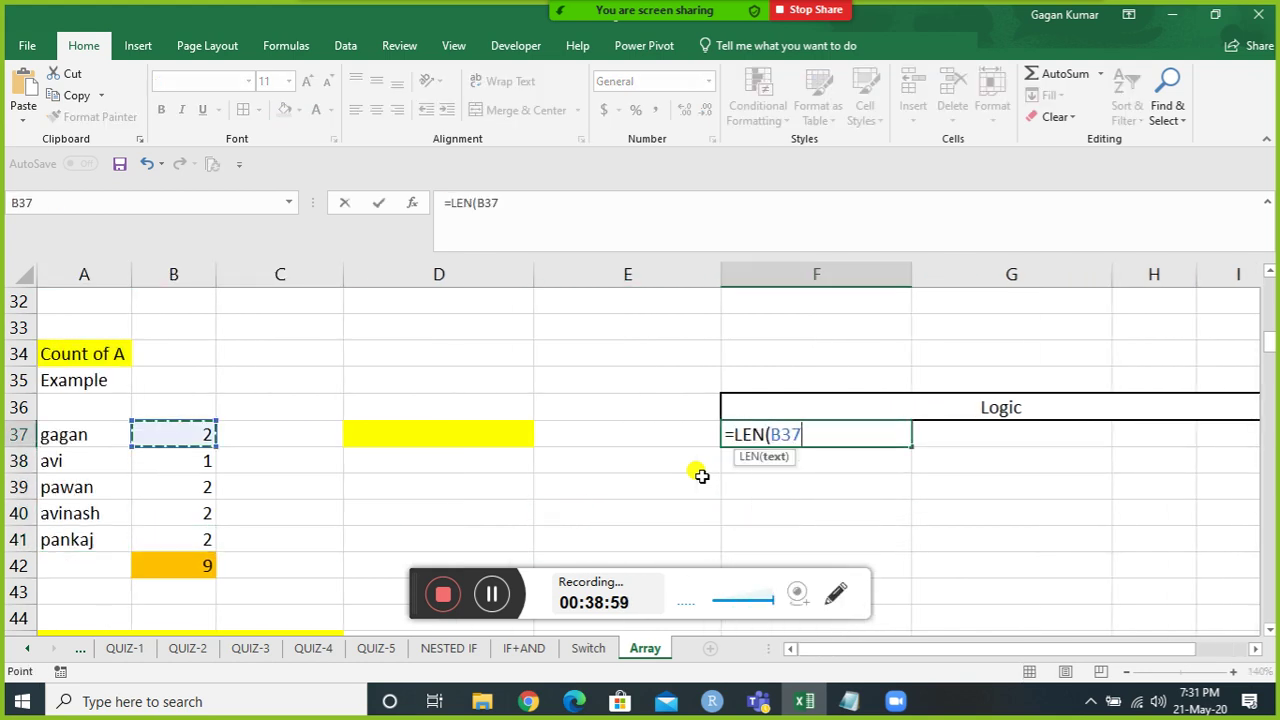
{"action": "key", "text": "Left"}
{"action": "key", "text": "ctrl+Return"}
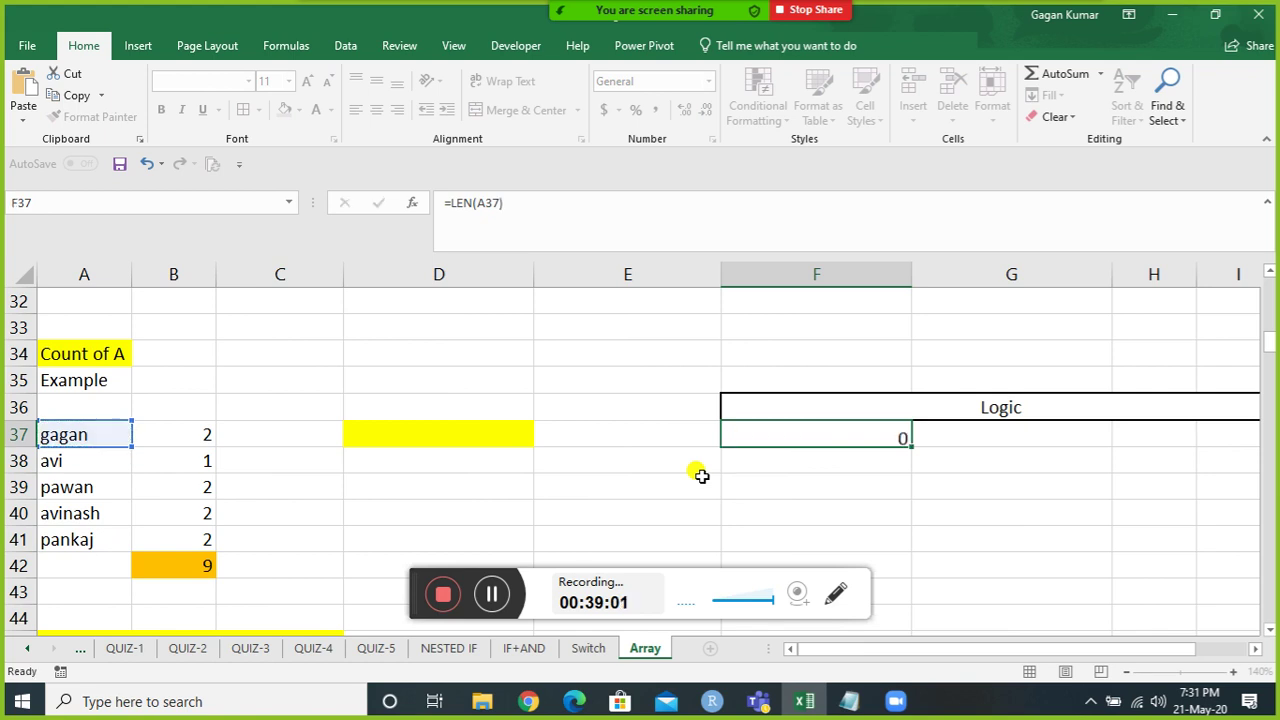
Fill the LEN formula from F37 down to F41 and move to G37.
{"action": "key", "text": "shift+Down"}
{"action": "key", "text": "shift+Down"}
{"action": "key", "text": "shift+Down"}
{"action": "key", "text": "shift+Down"}
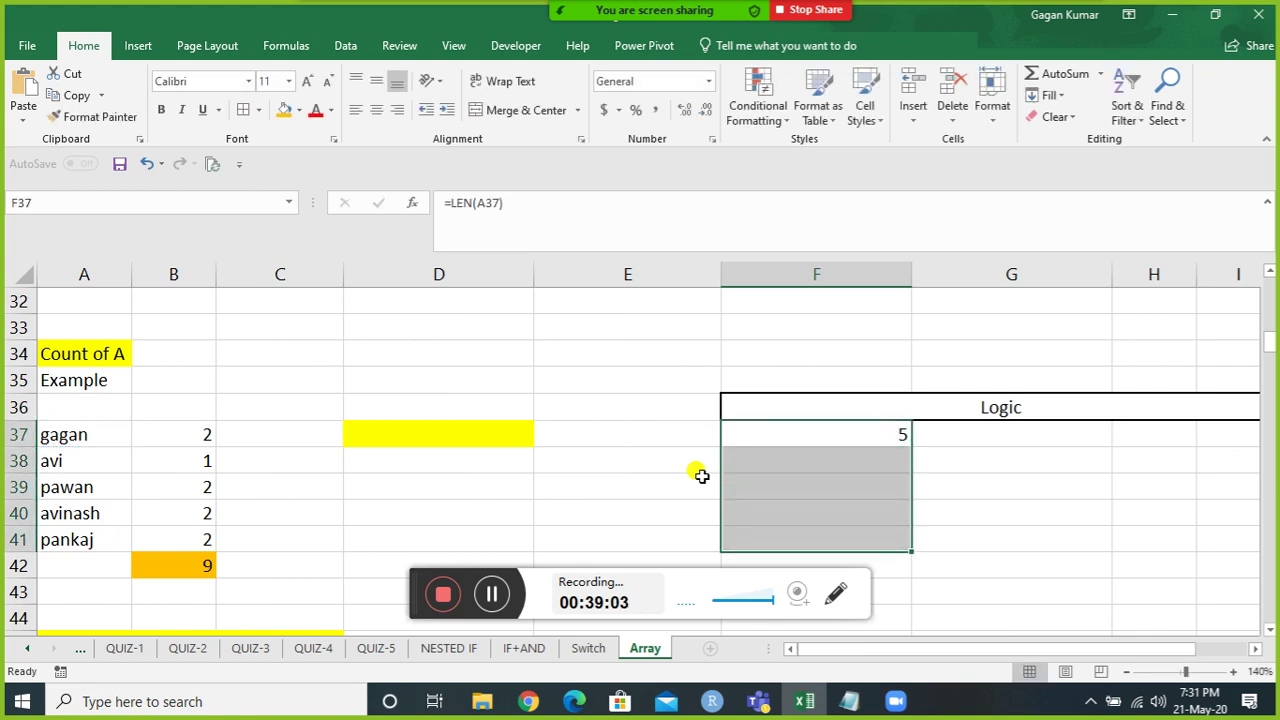
{"action": "key", "text": "ctrl+d"}
{"action": "key", "text": "Up"}
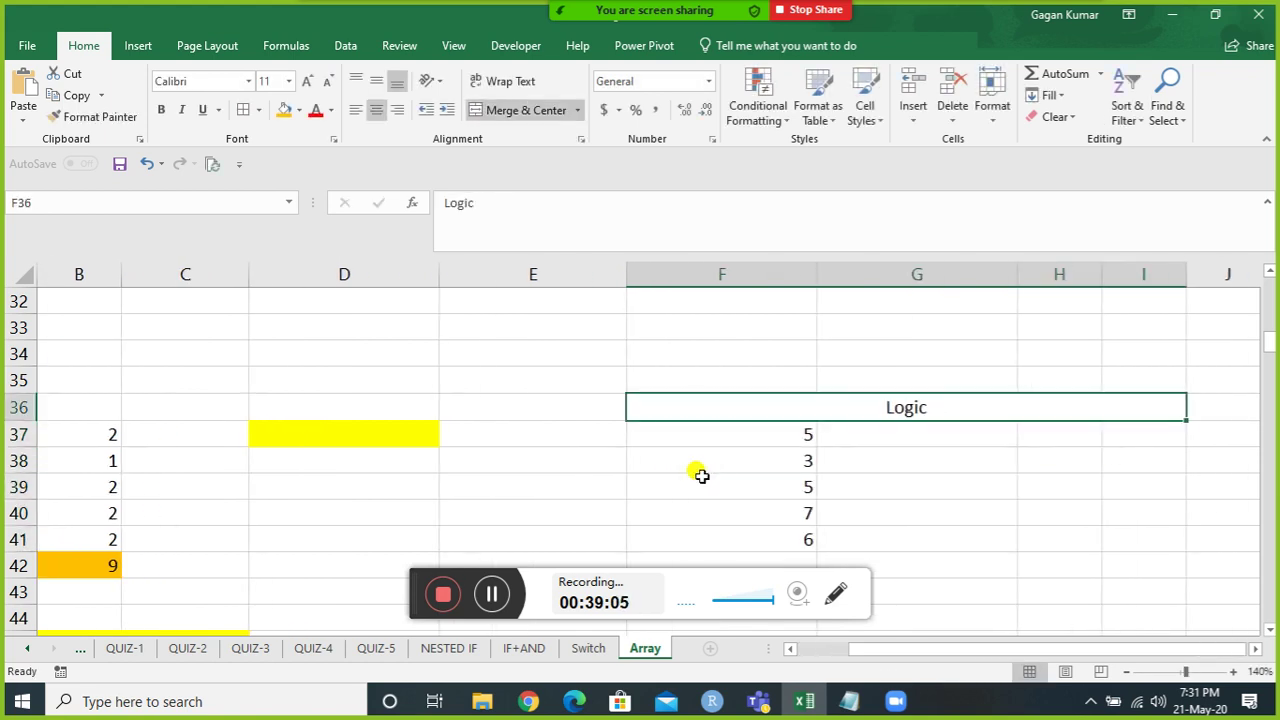
{"action": "key", "text": "Down"}
{"action": "key", "text": "Right"}
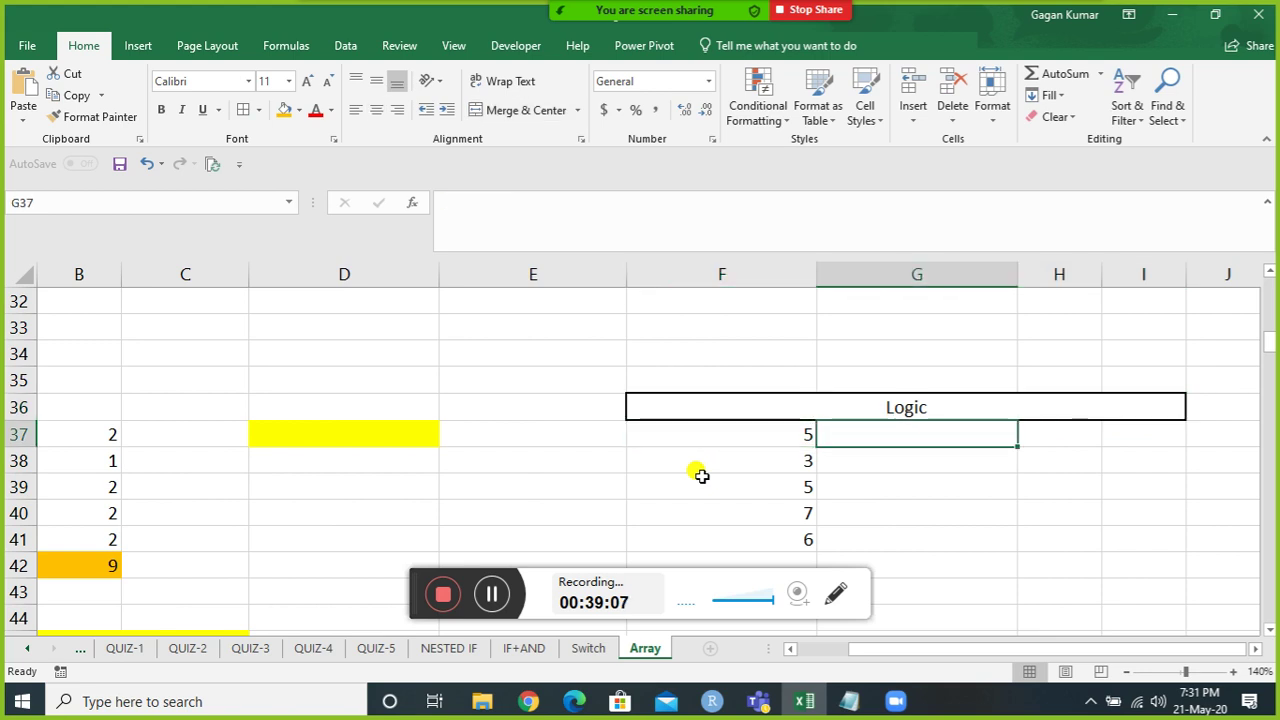
{"action": "type", "text": "=len"}
{"action": "key", "text": "Tab"}
{"action": "key", "text": "Left"}
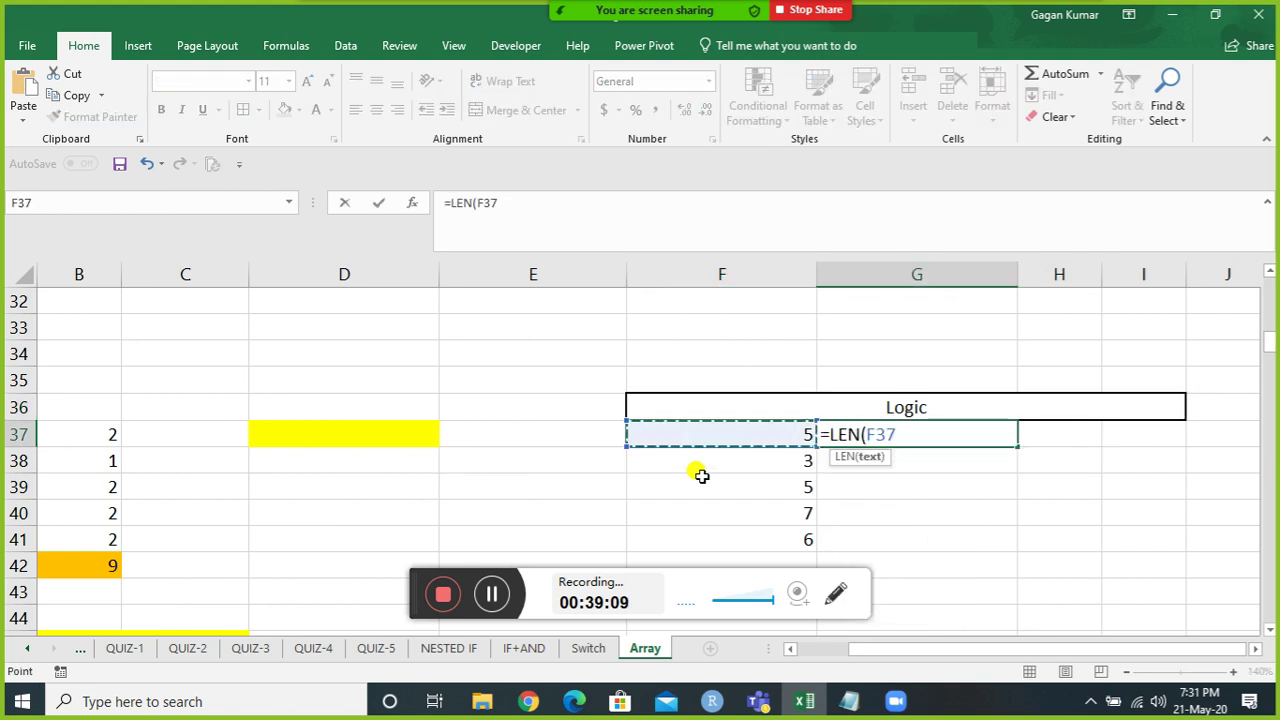
{"action": "key", "text": "Left"}
{"action": "key", "text": "Left"}
{"action": "key", "text": "Left"}
{"action": "key", "text": "Left"}
{"action": "key", "text": "Left"}
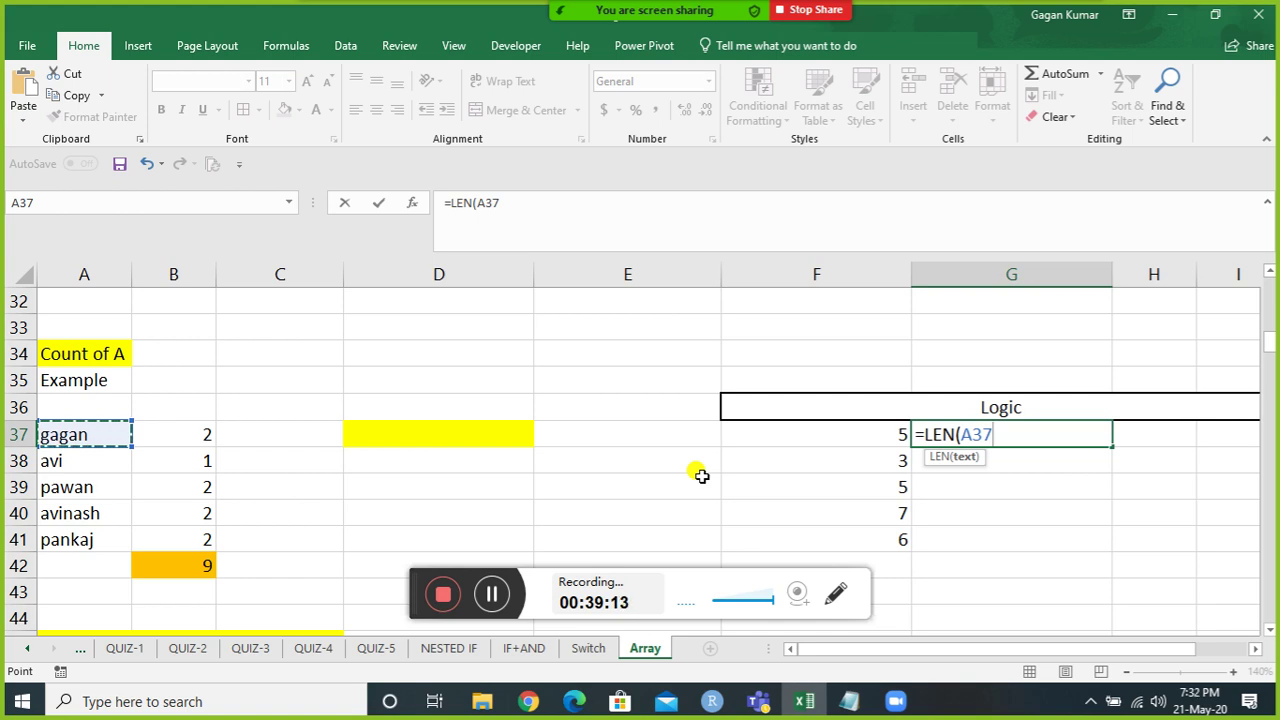
{"action": "type", "text": ")"}
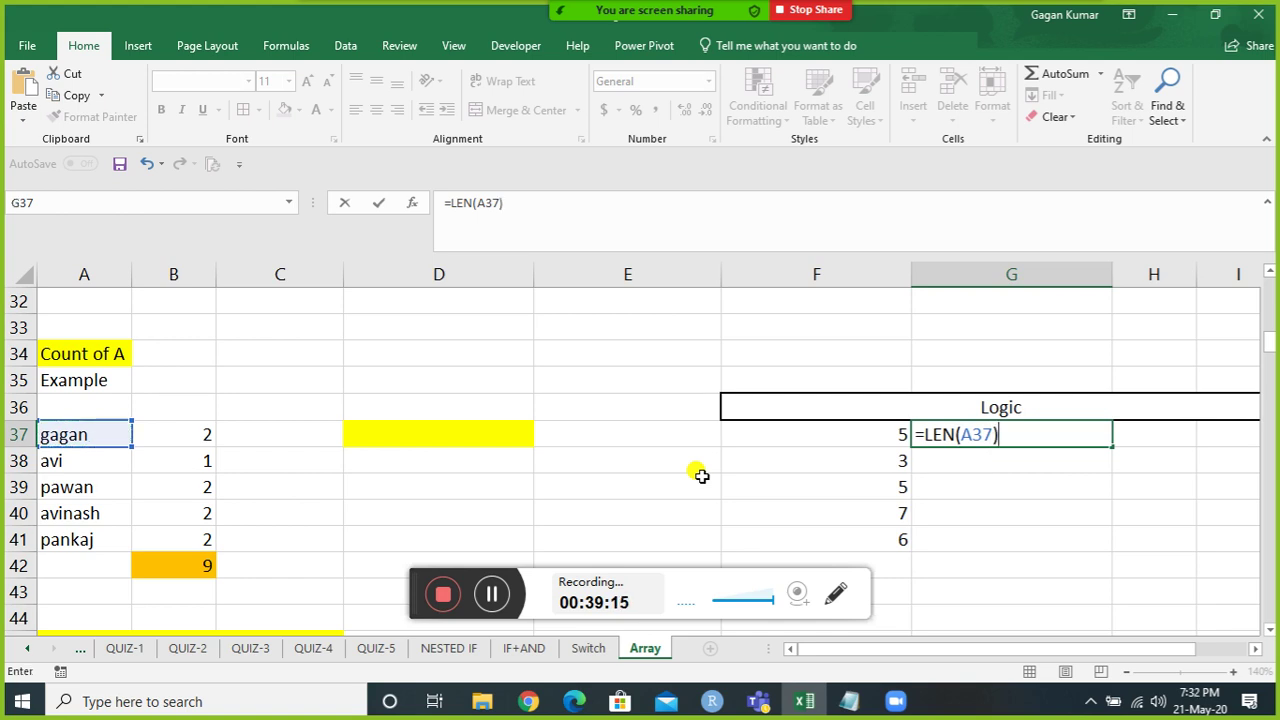
{"action": "key", "text": "Escape"}
Enter =SUBSTITUTE(A37,"a","") in G37 to strip the letter a from the first name.
{"action": "type", "text": "=sub"}
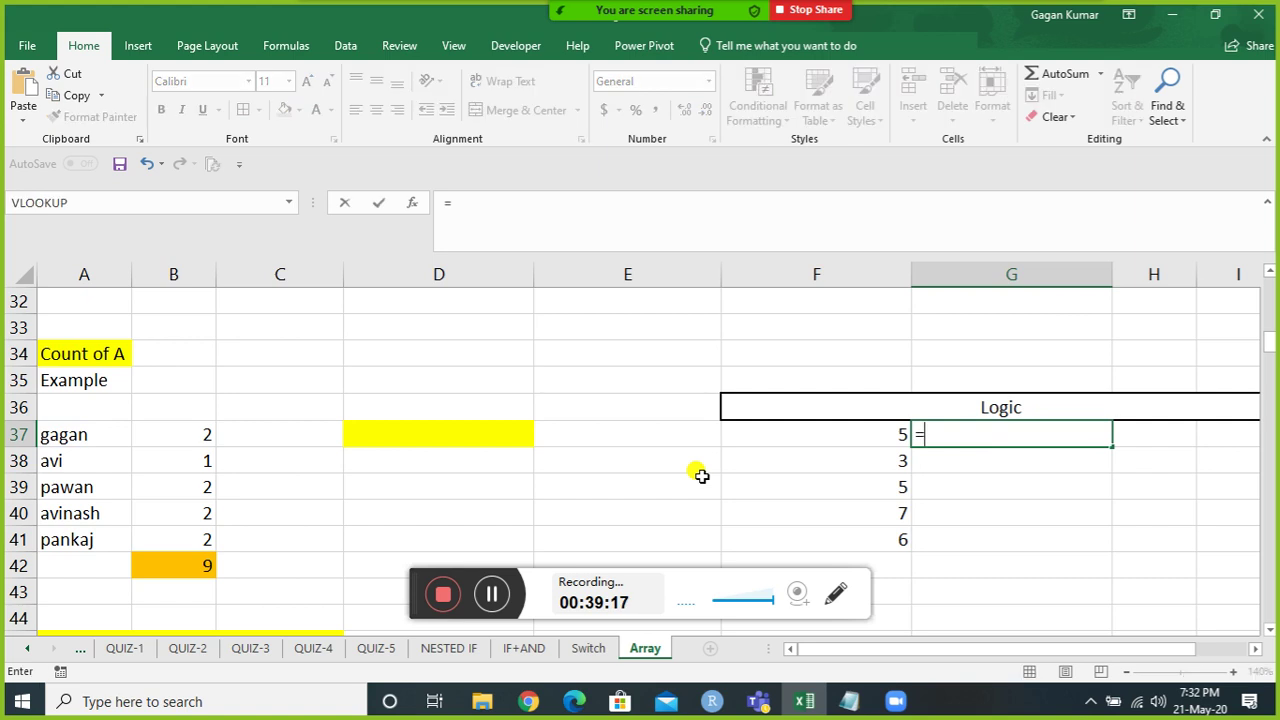
{"action": "key", "text": "Tab"}
{"action": "key", "text": "Left"}
{"action": "key", "text": "Left"}
{"action": "key", "text": "Left"}
{"action": "key", "text": "Left"}
{"action": "key", "text": "Left"}
{"action": "key", "text": "Left"}
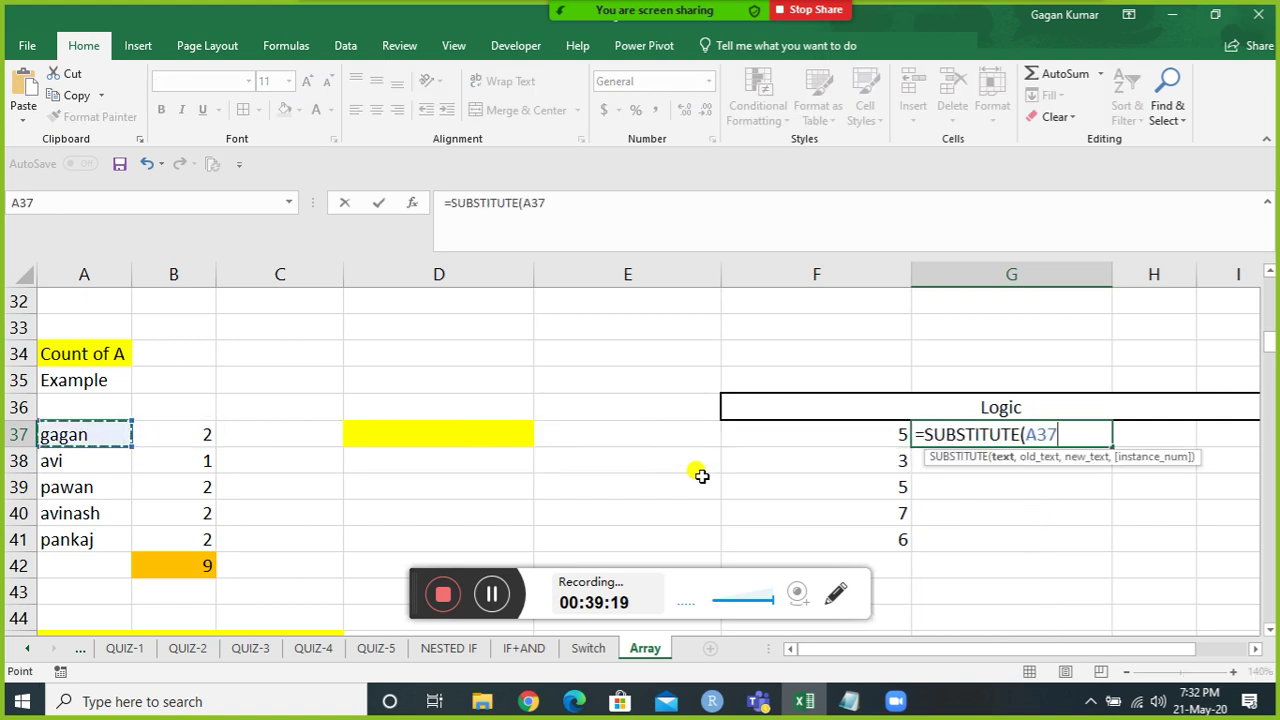
{"action": "type", "text": ",\"a\","}
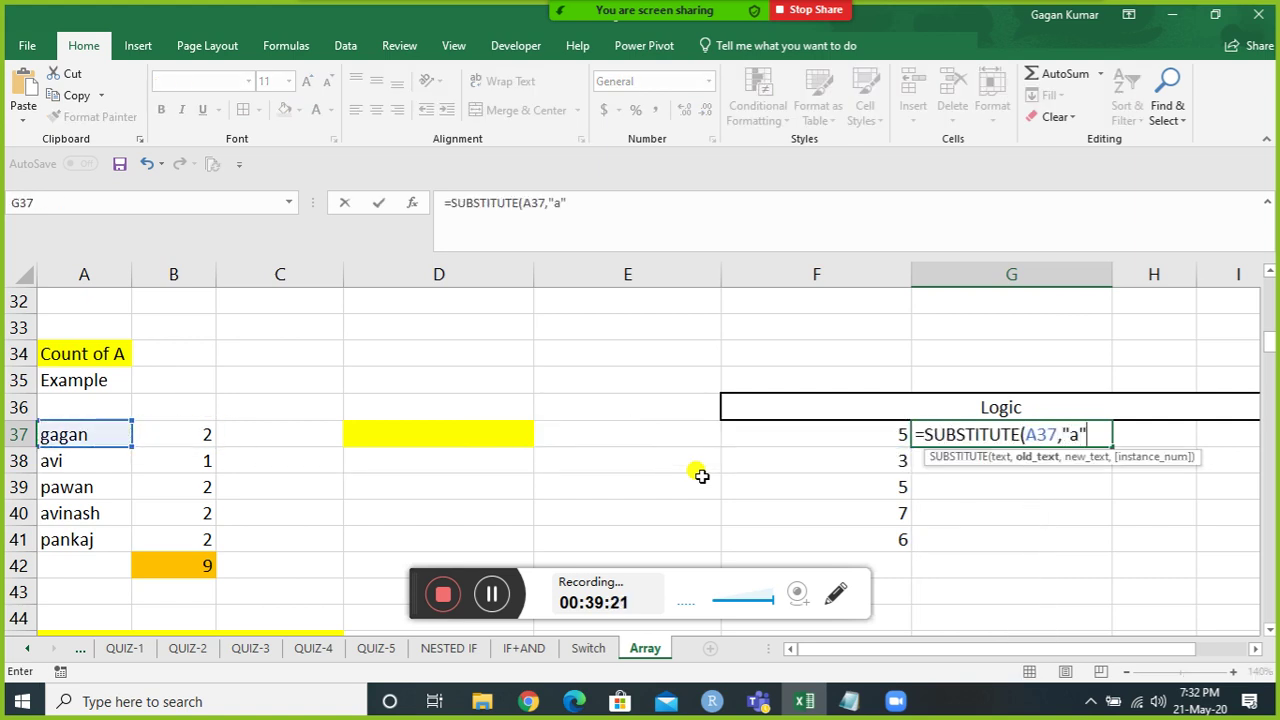
{"action": "type", "text": "\"\")"}
{"action": "key", "text": "Return"}
Fill the SUBSTITUTE formula from G37 down to G41.
{"action": "key", "text": "Up"}
{"action": "key", "text": "Left"}
{"action": "key", "text": "ctrl+Down"}
{"action": "key", "text": "Right"}
{"action": "key", "text": "ctrl+shift+Up"}
{"action": "key", "text": "ctrl+d"}
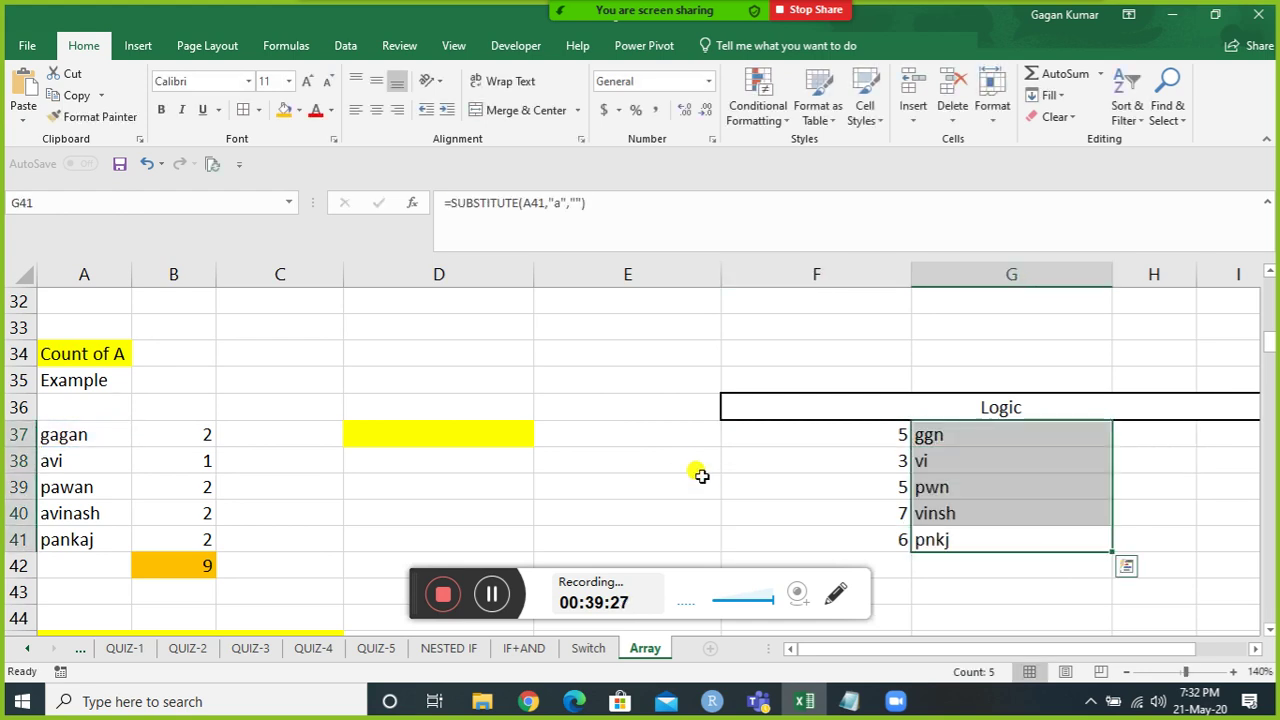
Wrap the G37 formula in LEN so it reads =LEN(SUBSTITUTE(A37,"a","")).
{"action": "key", "text": "Up"}
{"action": "key", "text": "Up"}
{"action": "key", "text": "Up"}
{"action": "key", "text": "Up"}
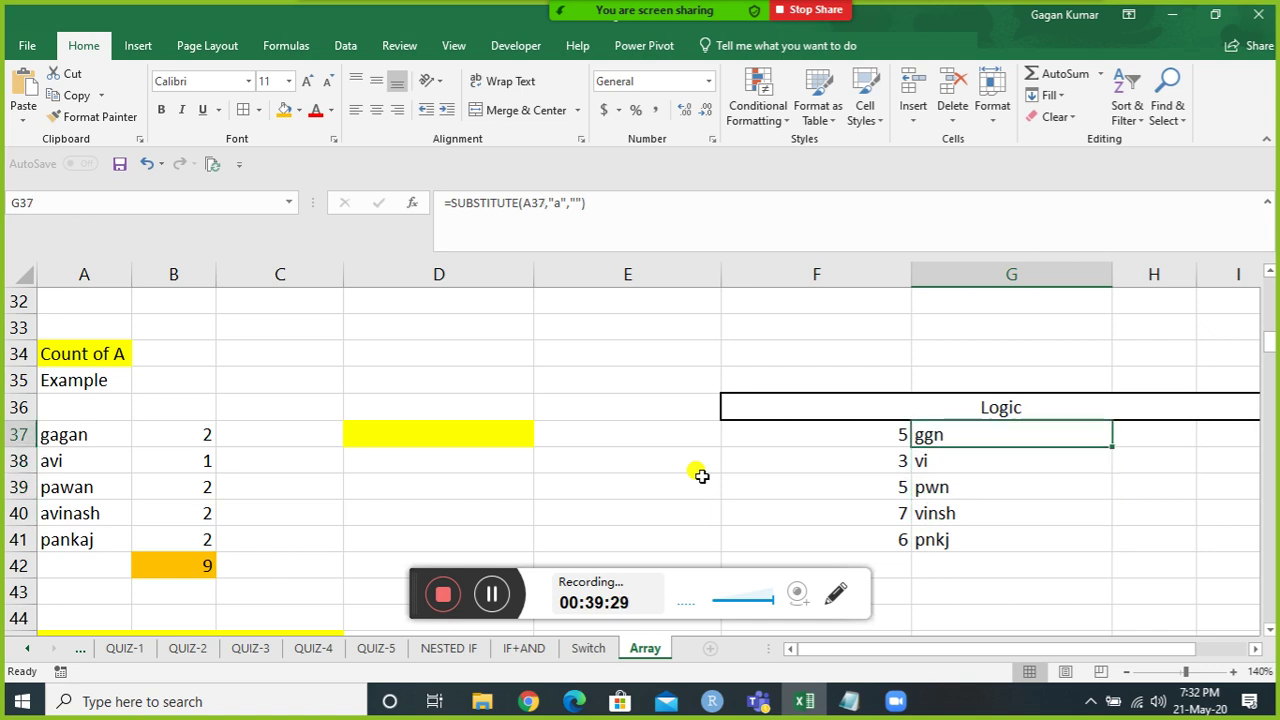
{"action": "key", "text": "F2"}
{"action": "key", "text": "Home"}
{"action": "key", "text": "Right"}
{"action": "key", "text": "Right"}
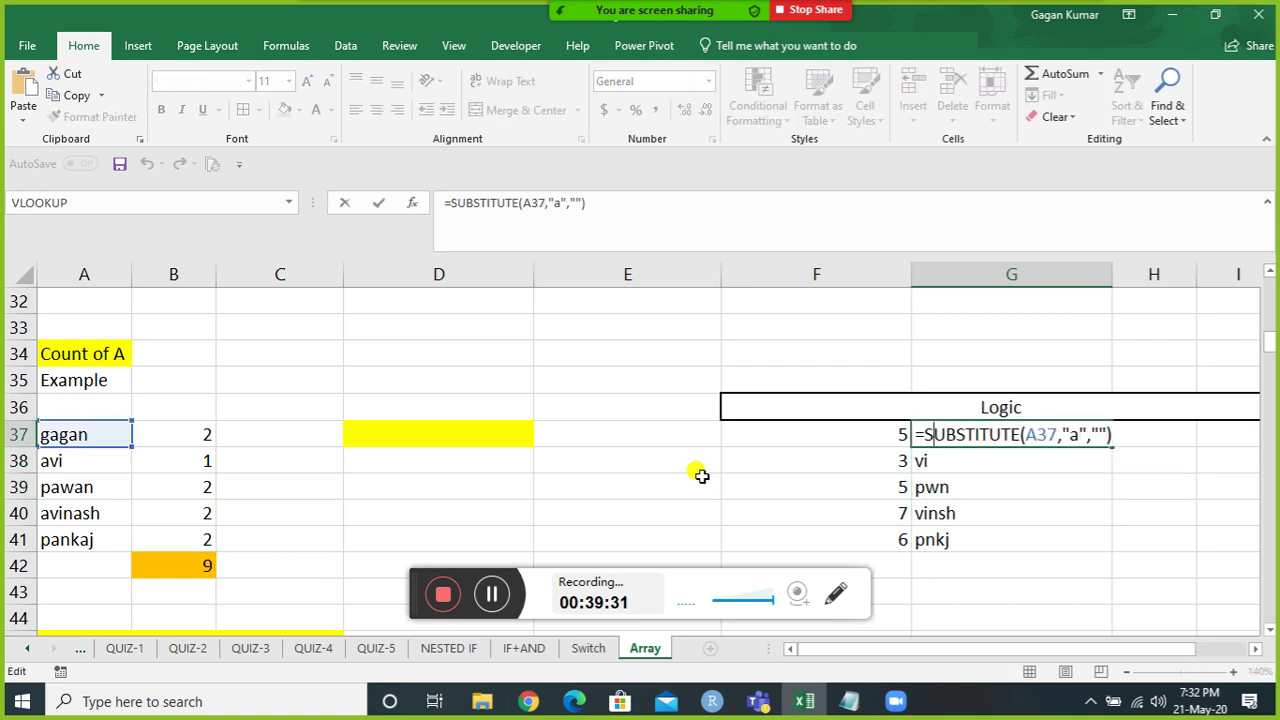
{"action": "type", "text": "len("}
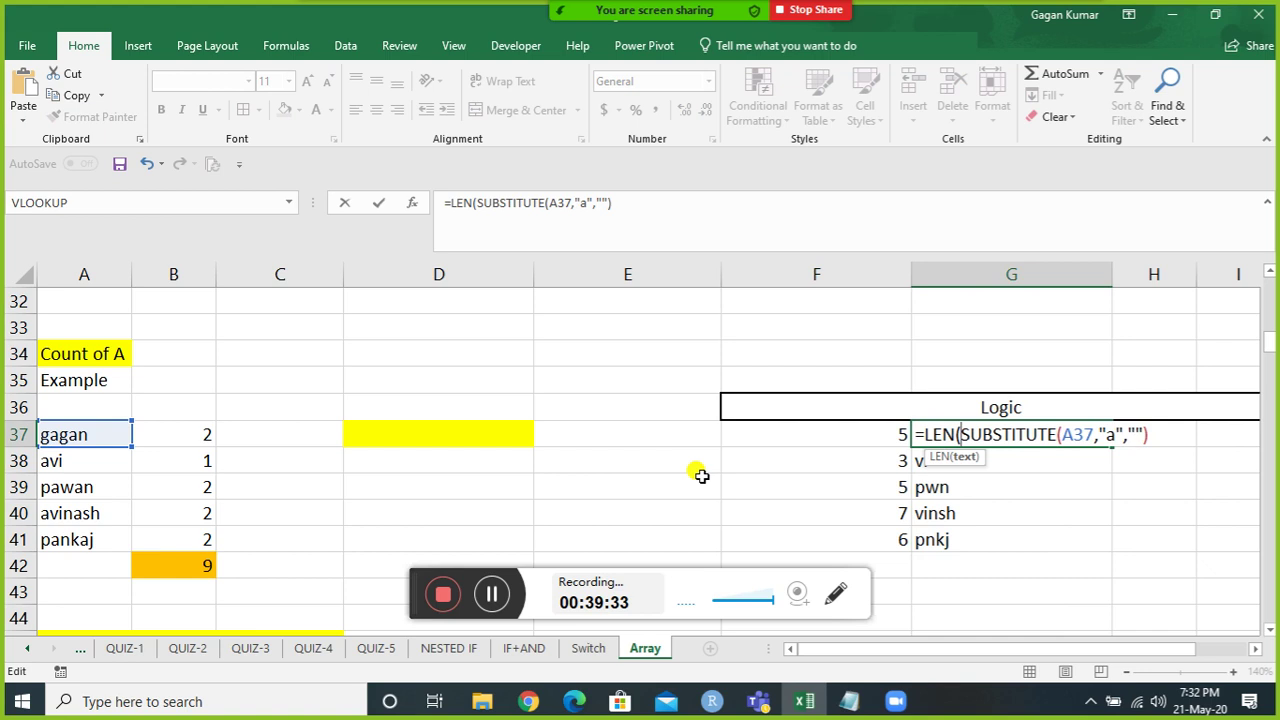
{"action": "type", "text": ")"}
{"action": "key", "text": "Return"}
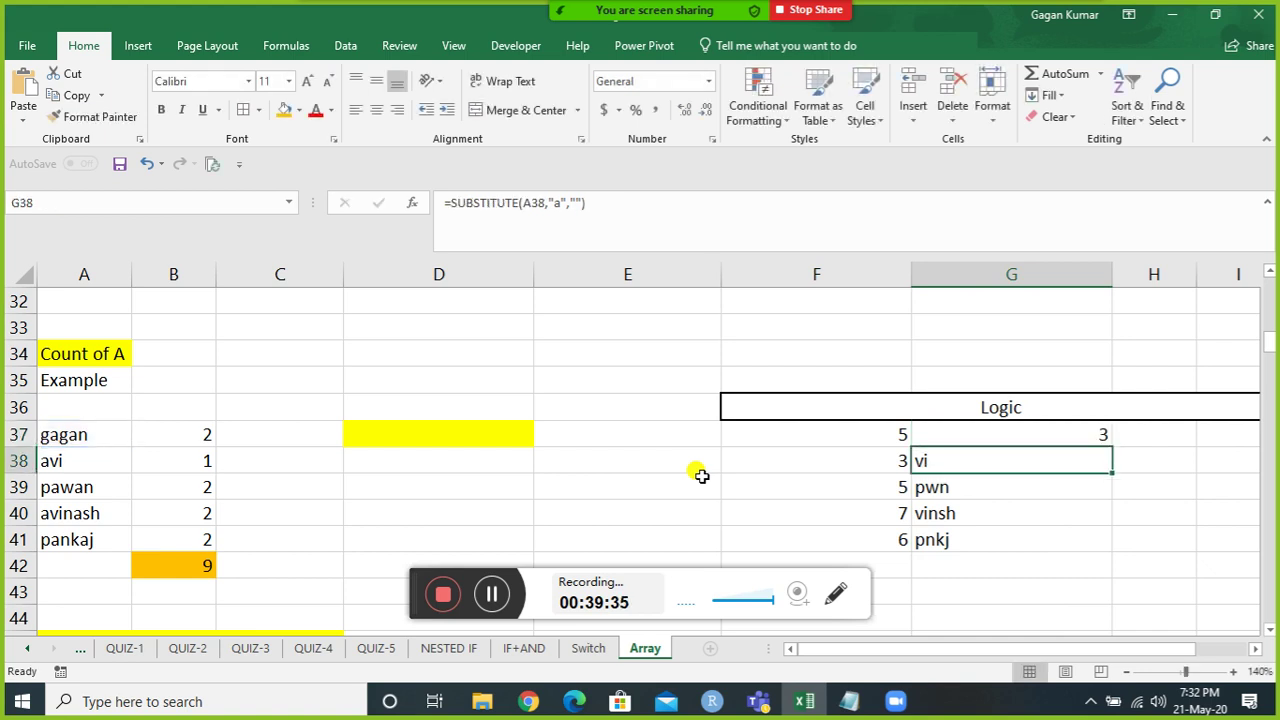
Enter =F37-G37 in H37 to get the number of a letters in the first name.
{"action": "key", "text": "Up"}
{"action": "key", "text": "Left"}
{"action": "key", "text": "Left"}
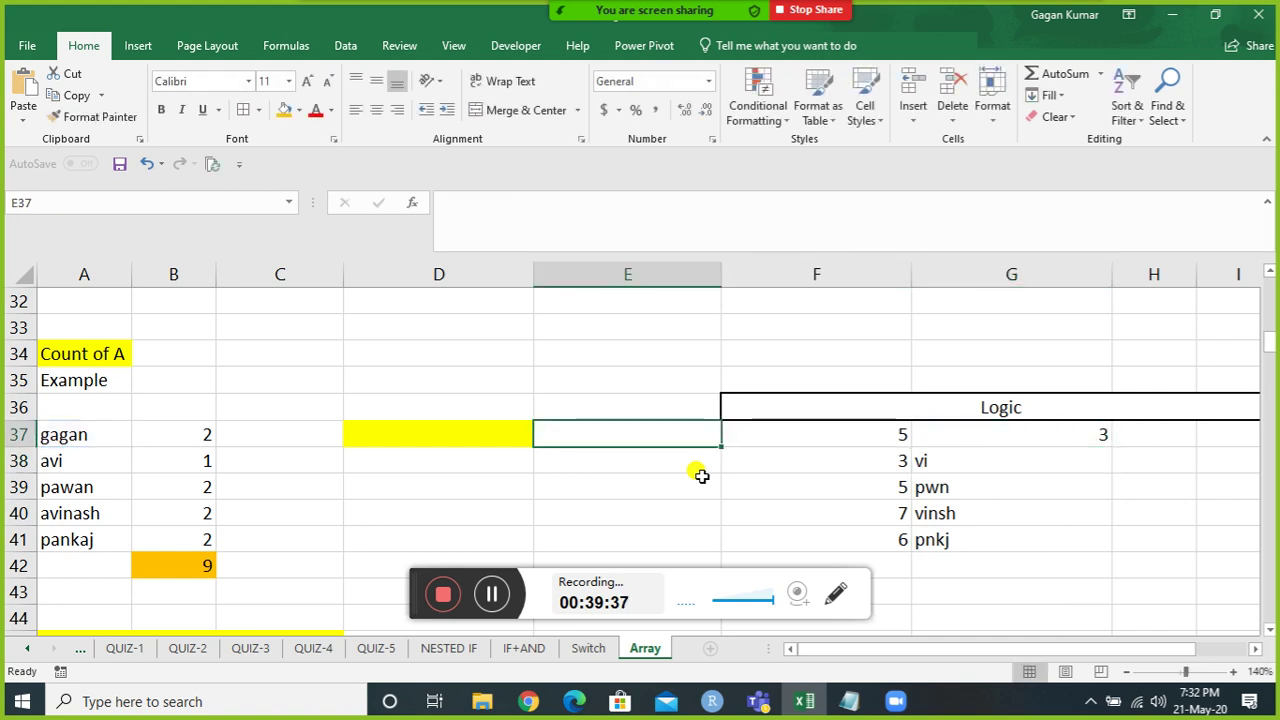
{"action": "key", "text": "Home"}
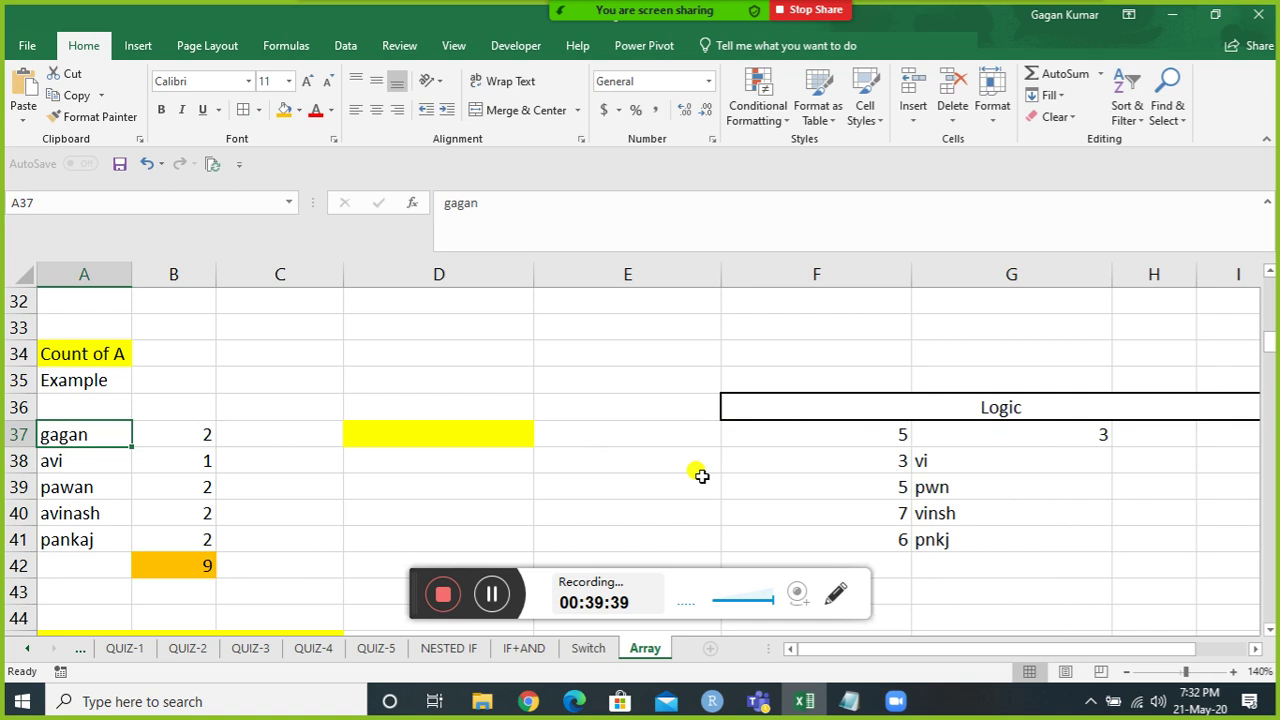
{"action": "key", "text": "Right"}
{"action": "key", "text": "Right"}
{"action": "key", "text": "Right"}
{"action": "key", "text": "Right"}
{"action": "key", "text": "Right"}
{"action": "key", "text": "Right"}
{"action": "key", "text": "Right"}
{"action": "key", "text": "Left"}
{"action": "key", "text": "Right"}
{"action": "type", "text": "="}
{"action": "key", "text": "Left"}
{"action": "key", "text": "Left"}
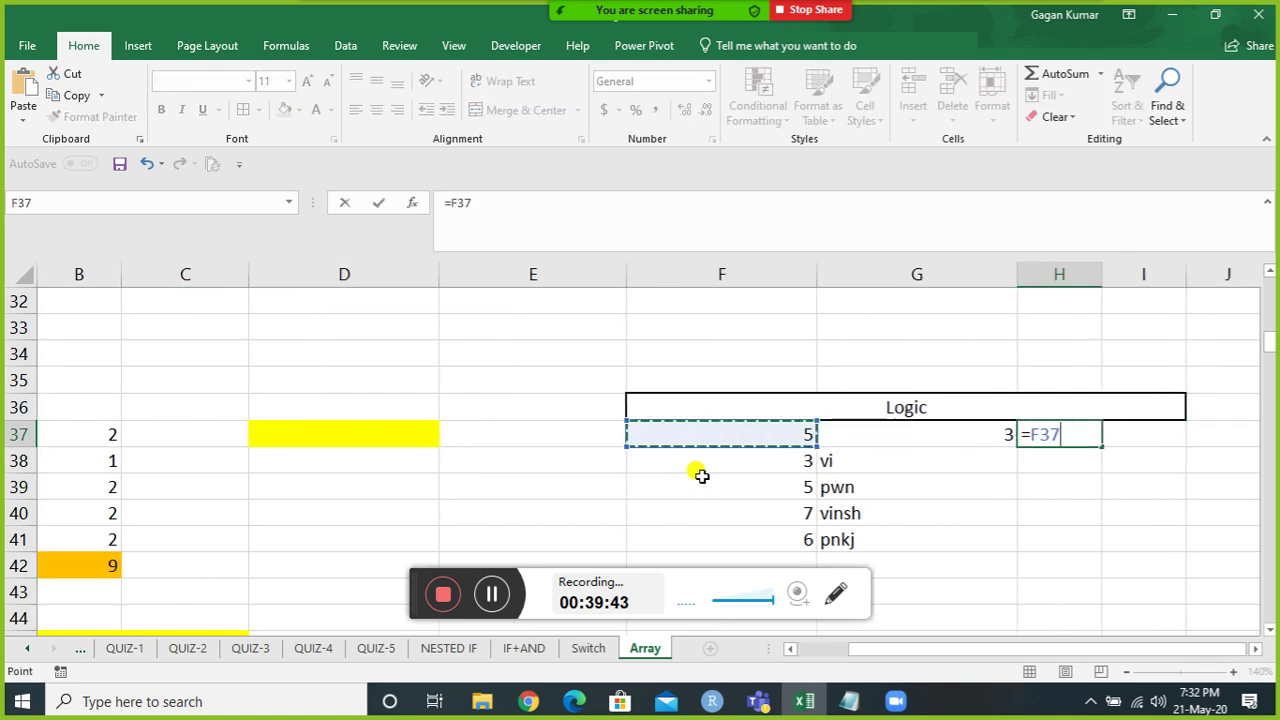
{"action": "type", "text": "-"}
{"action": "key", "text": "Left"}
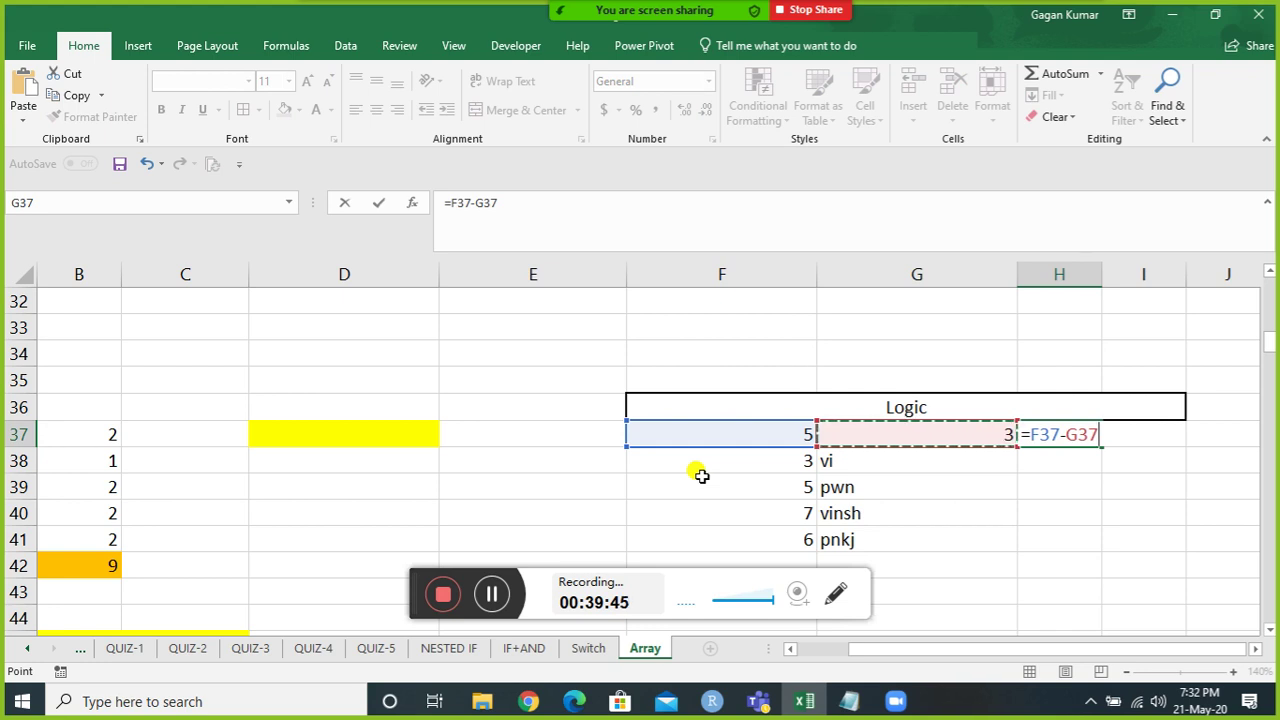
{"action": "key", "text": "Return"}
Fill the formulas in G37 and H37 down to row 41 together.
{"action": "key", "text": "Up"}
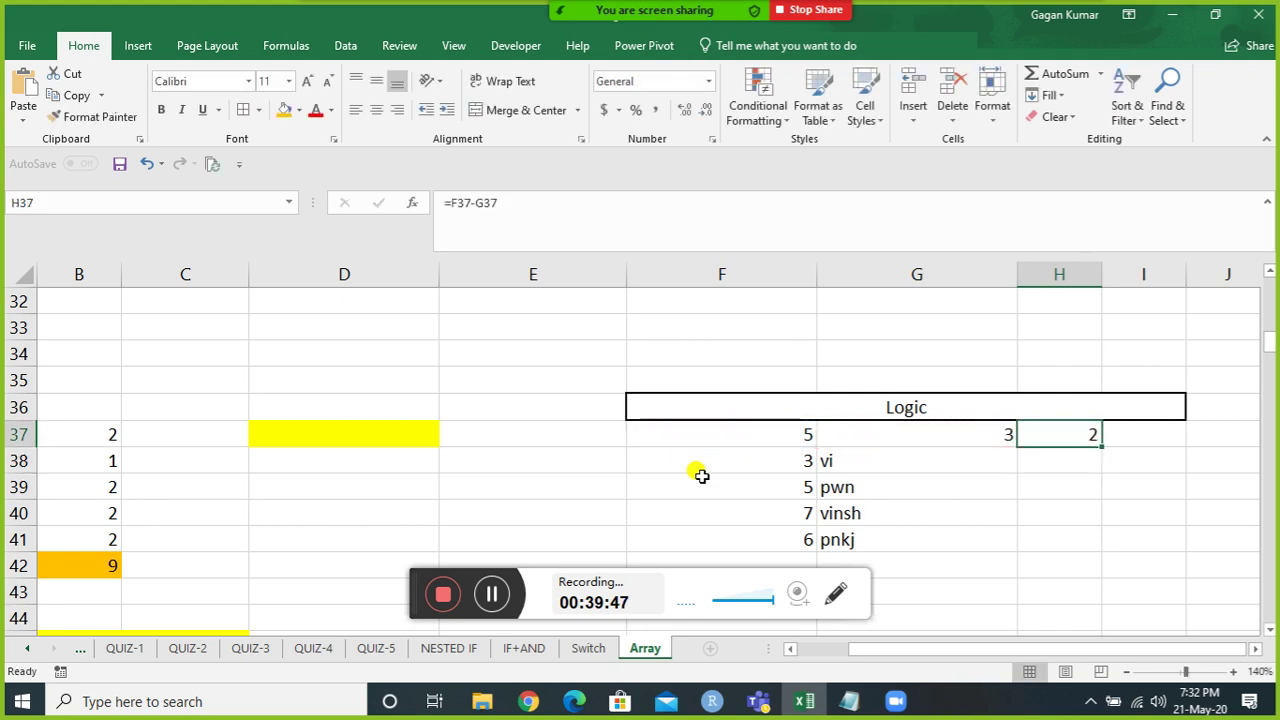
{"action": "key", "text": "shift+Down"}
{"action": "key", "text": "shift+Down"}
{"action": "key", "text": "shift+Down"}
{"action": "key", "text": "shift+Down"}
{"action": "key", "text": "shift+Left"}
{"action": "key", "text": "ctrl+d"}
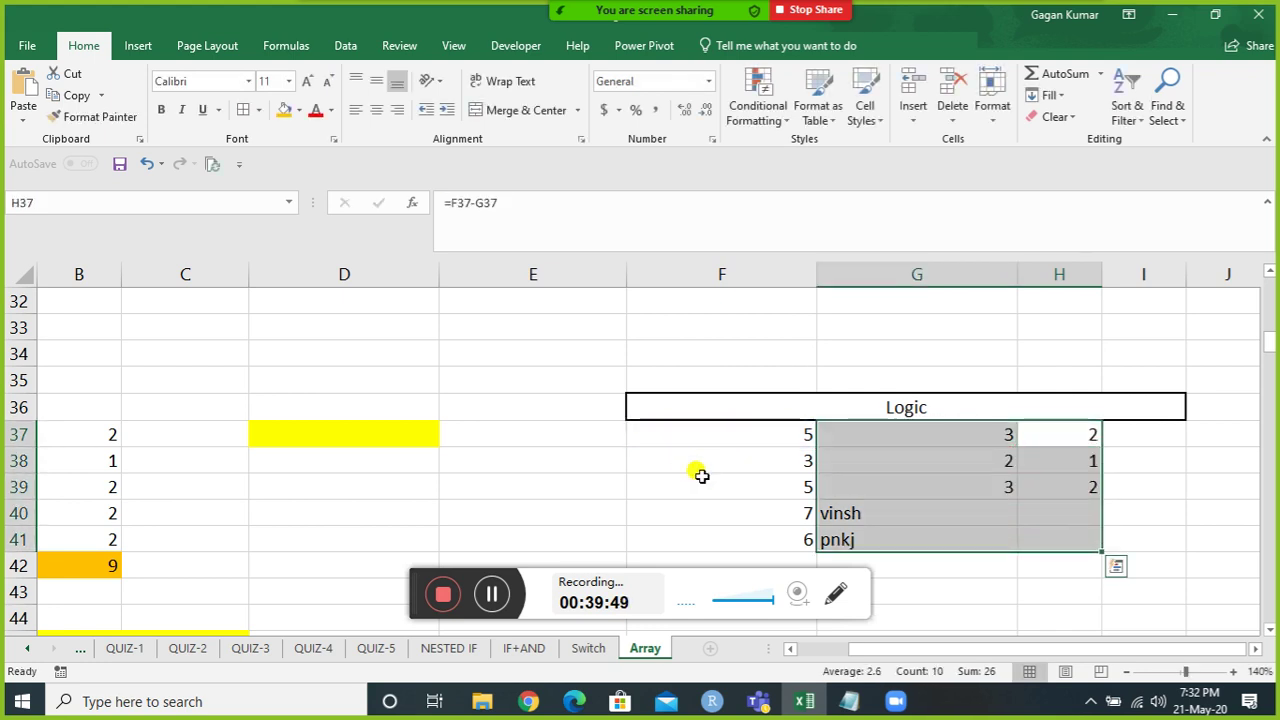
Total the calculated letter counts H37:H41 in H42 with AutoSum.
{"action": "key", "text": "Down"}
{"action": "key", "text": "Down"}
{"action": "key", "text": "Down"}
{"action": "key", "text": "Down"}
{"action": "key", "text": "Down"}
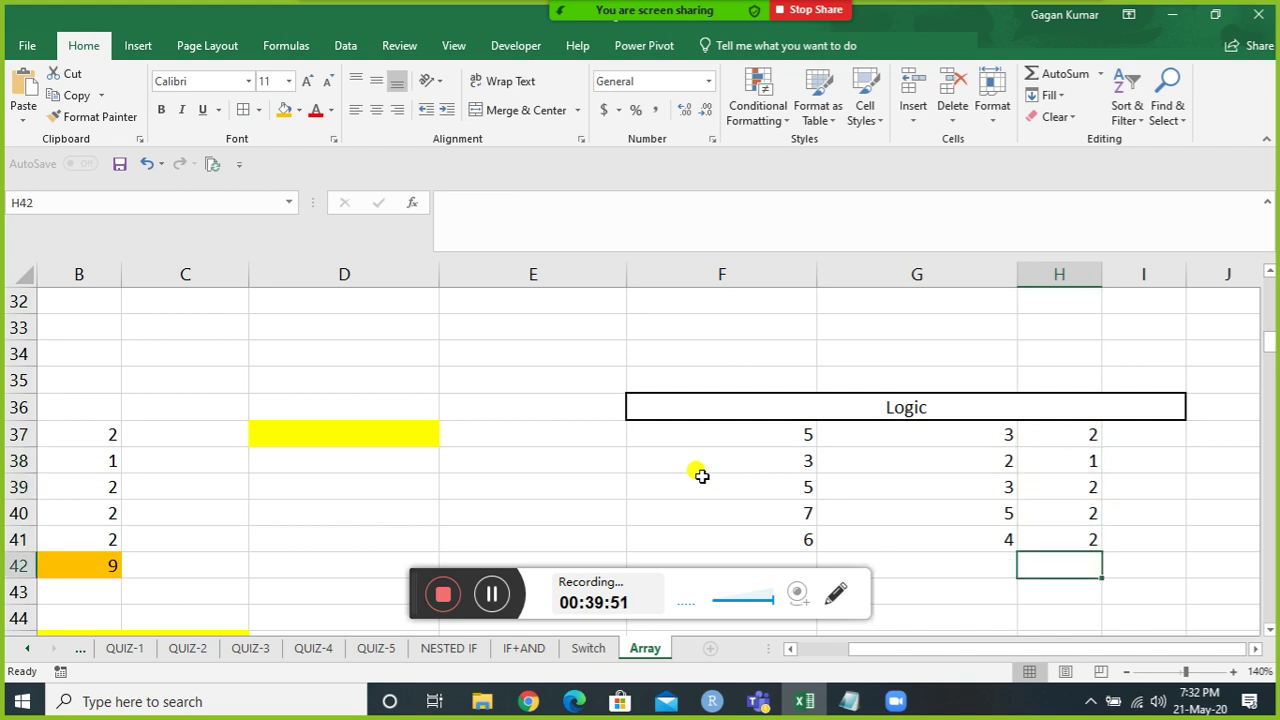
{"action": "key", "text": "alt+equal"}
{"action": "key", "text": "ctrl+Return"}
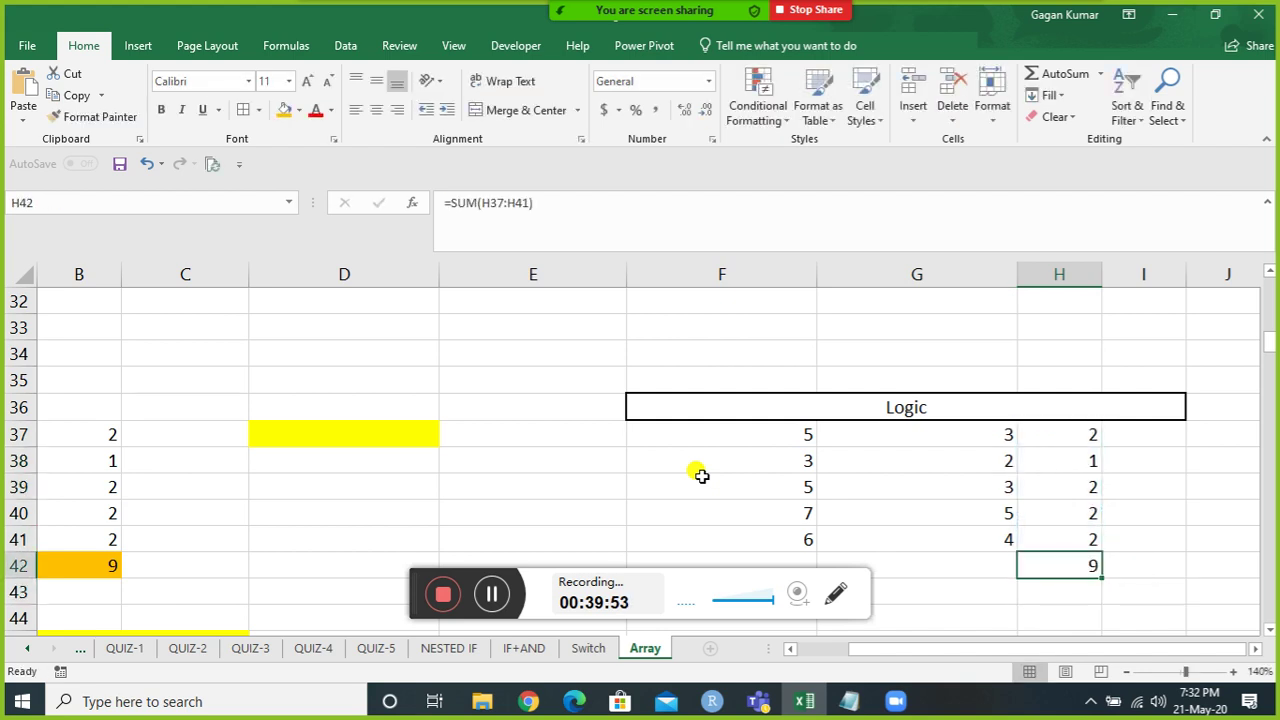
Compare the calculated counts in H37:H41 with the manual counts in B37:B41 and review the formulas in F37, G37 and H37.
{"action": "left_click_drag", "start_coordinate": [1025, 436], "coordinate": [1042, 535]}
{"action": "left_click_drag", "start_coordinate": [118, 437], "coordinate": [100, 538]}
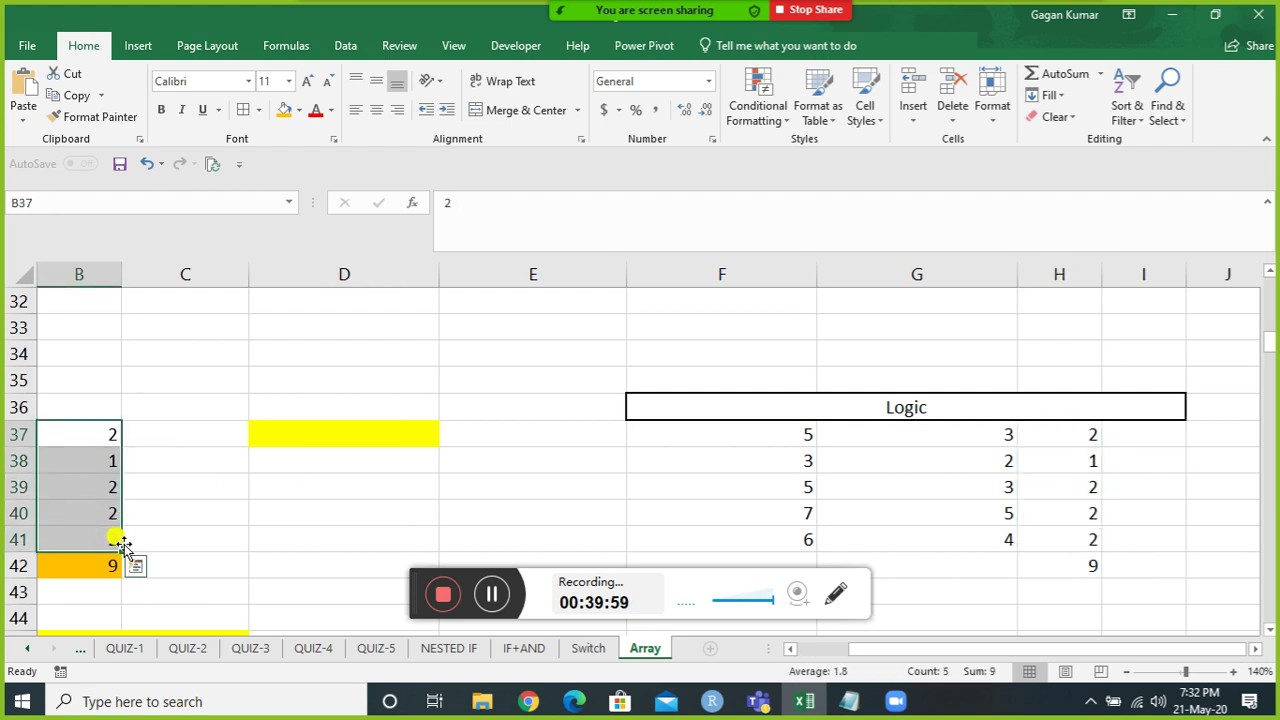
{"action": "left_click", "coordinate": [745, 436]}
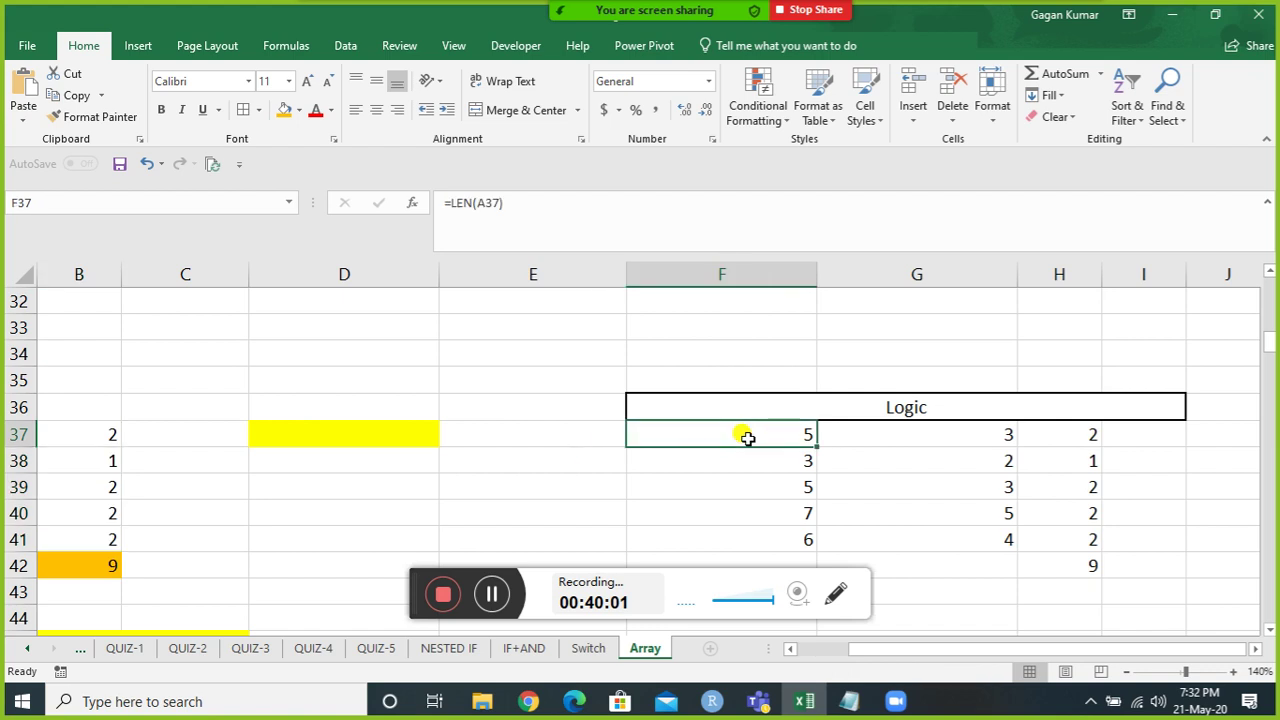
{"action": "left_click", "coordinate": [872, 427]}
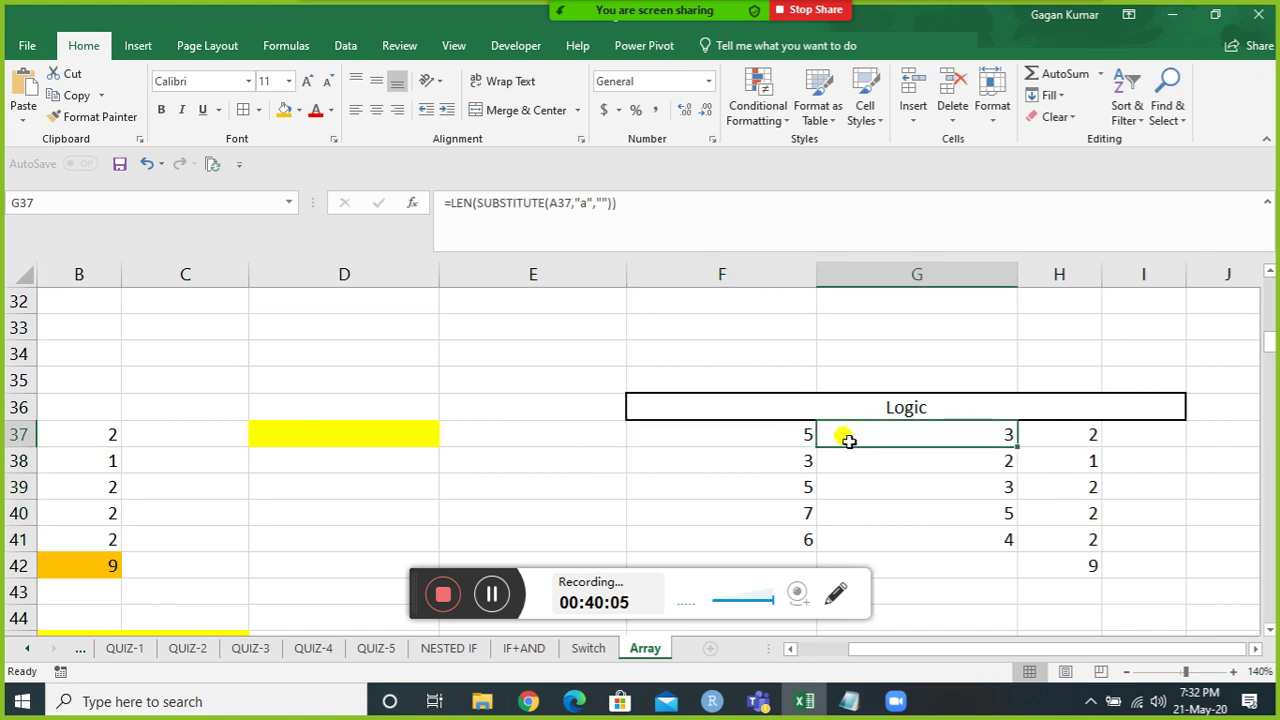
{"action": "left_click", "coordinate": [808, 434]}
{"action": "left_click", "coordinate": [903, 436]}
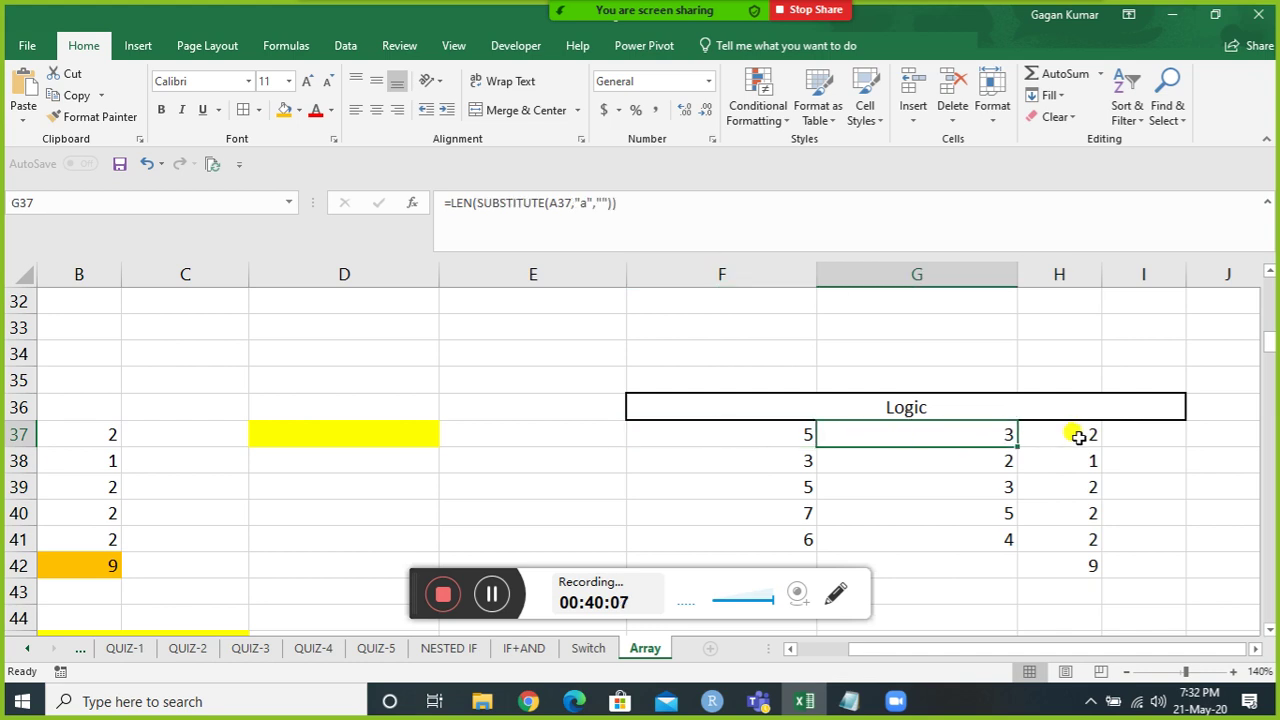
{"action": "left_click", "coordinate": [1076, 435]}
{"action": "key", "text": "Left"}
{"action": "key", "text": "Left"}
{"action": "key", "text": "Left"}
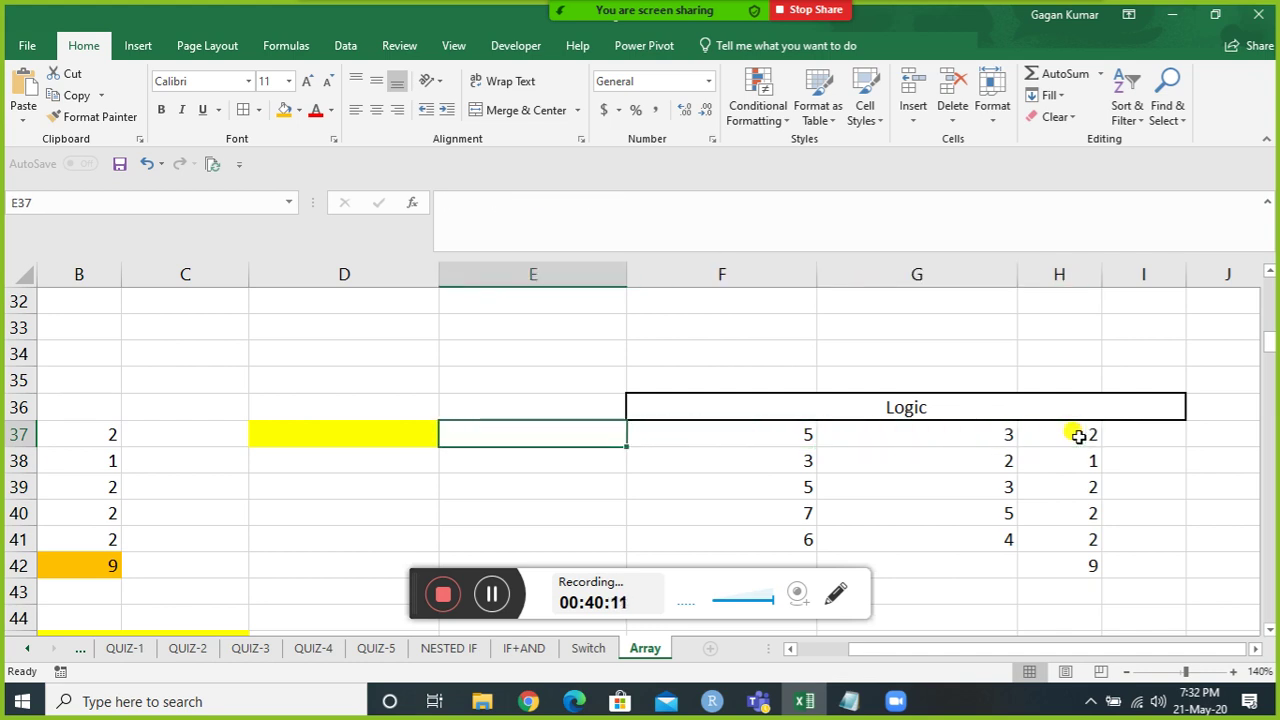
{"action": "key", "text": "Left"}
{"action": "key", "text": "Left"}
{"action": "key", "text": "Left"}
{"action": "key", "text": "Left"}
{"action": "key", "text": "Right"}
{"action": "key", "text": "Right"}
{"action": "key", "text": "Right"}
{"action": "key", "text": "Right"}
{"action": "key", "text": "Right"}
{"action": "key", "text": "Left"}
{"action": "key", "text": "Left"}
{"action": "key", "text": "Left"}
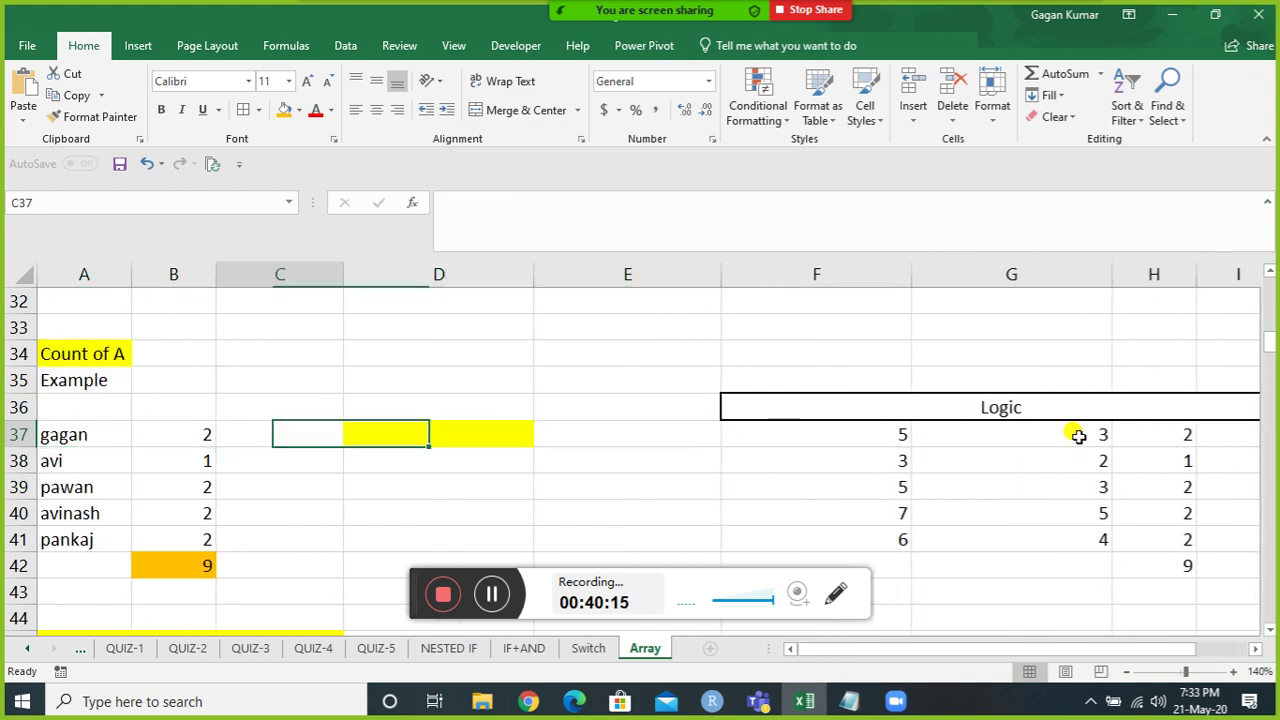
Enter =LEN(A37:A41) in the highlighted cell D37 to get the lengths of the names.
{"action": "key", "text": "Right"}
{"action": "key", "text": "Right"}
{"action": "key", "text": "Left"}
{"action": "key", "text": "Left"}
{"action": "key", "text": "Left"}
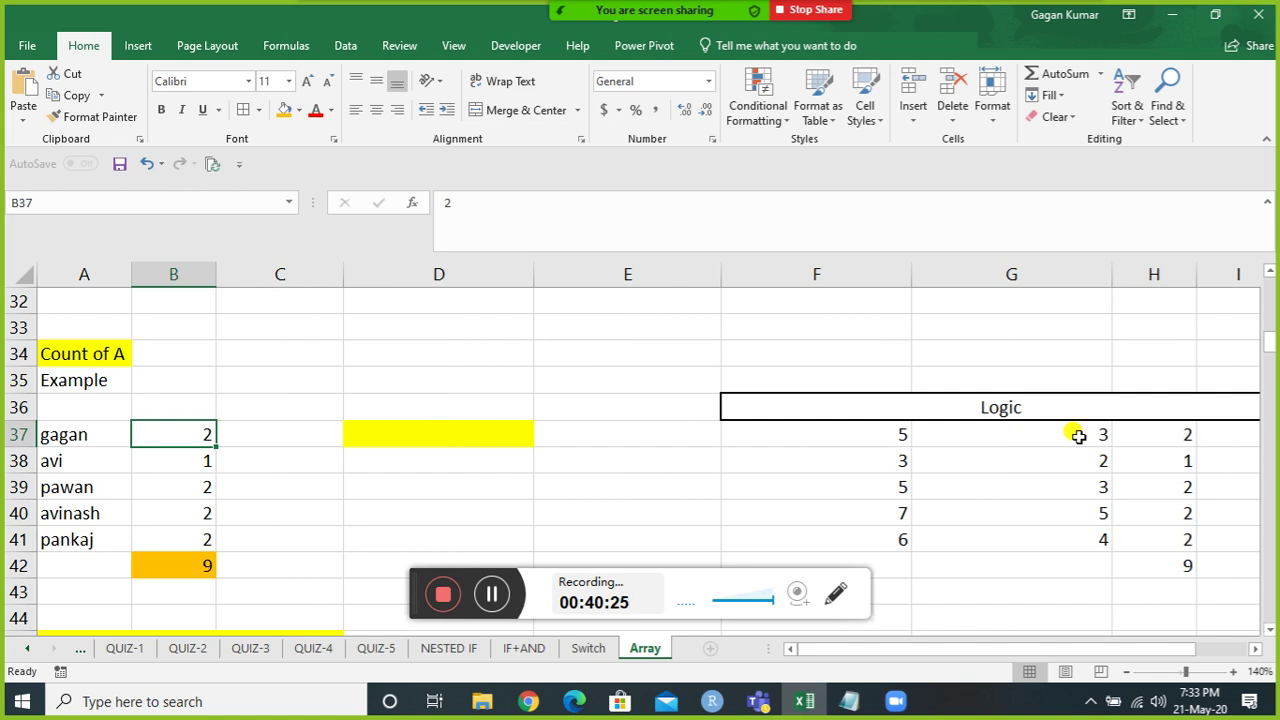
{"action": "key", "text": "Right"}
{"action": "key", "text": "Right"}
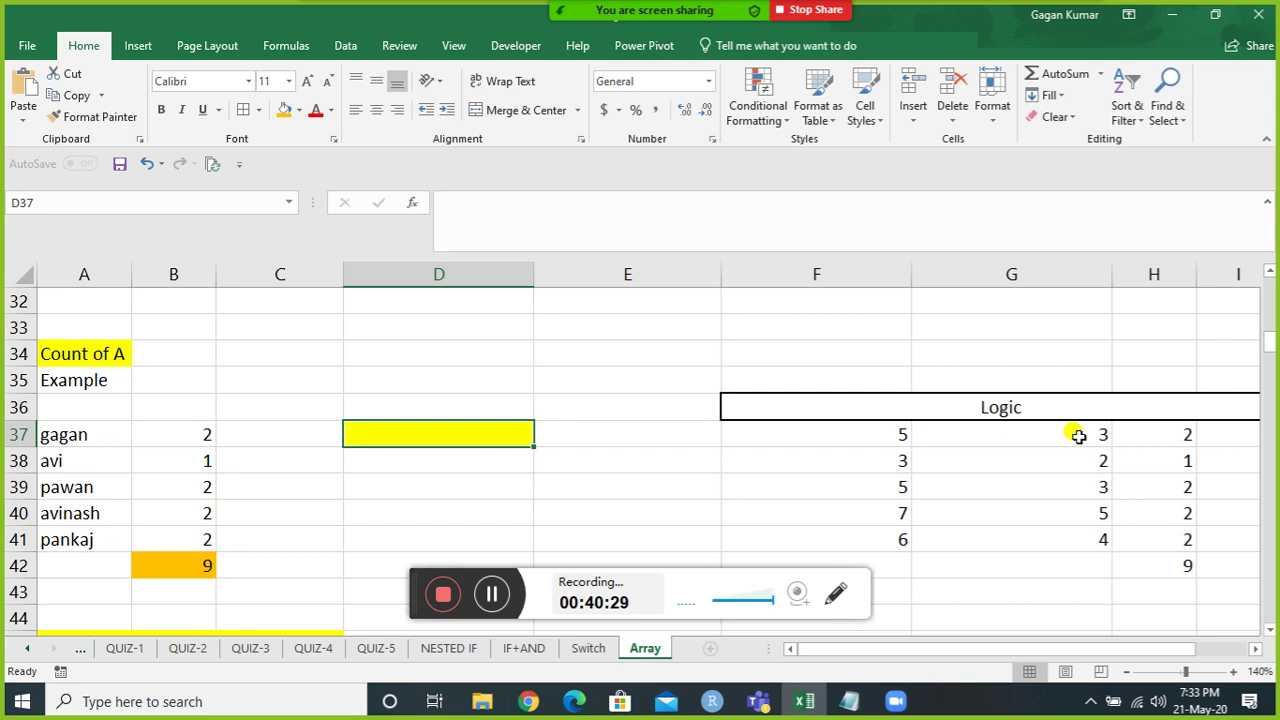
{"action": "type", "text": "=len"}
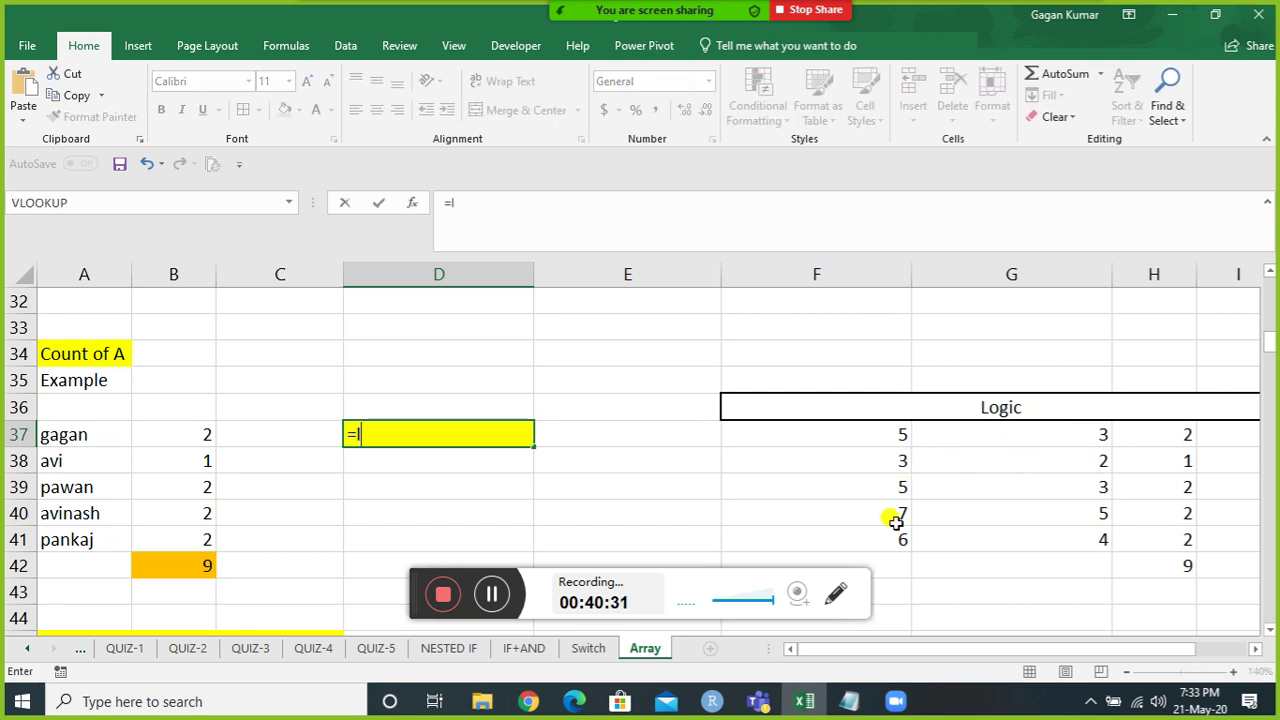
{"action": "key", "text": "Tab"}
{"action": "key", "text": "Left"}
{"action": "key", "text": "Left"}
{"action": "key", "text": "Left"}
{"action": "key", "text": "shift+Down"}
{"action": "key", "text": "shift+Down"}
{"action": "key", "text": "shift+Down"}
{"action": "key", "text": "shift+Down"}
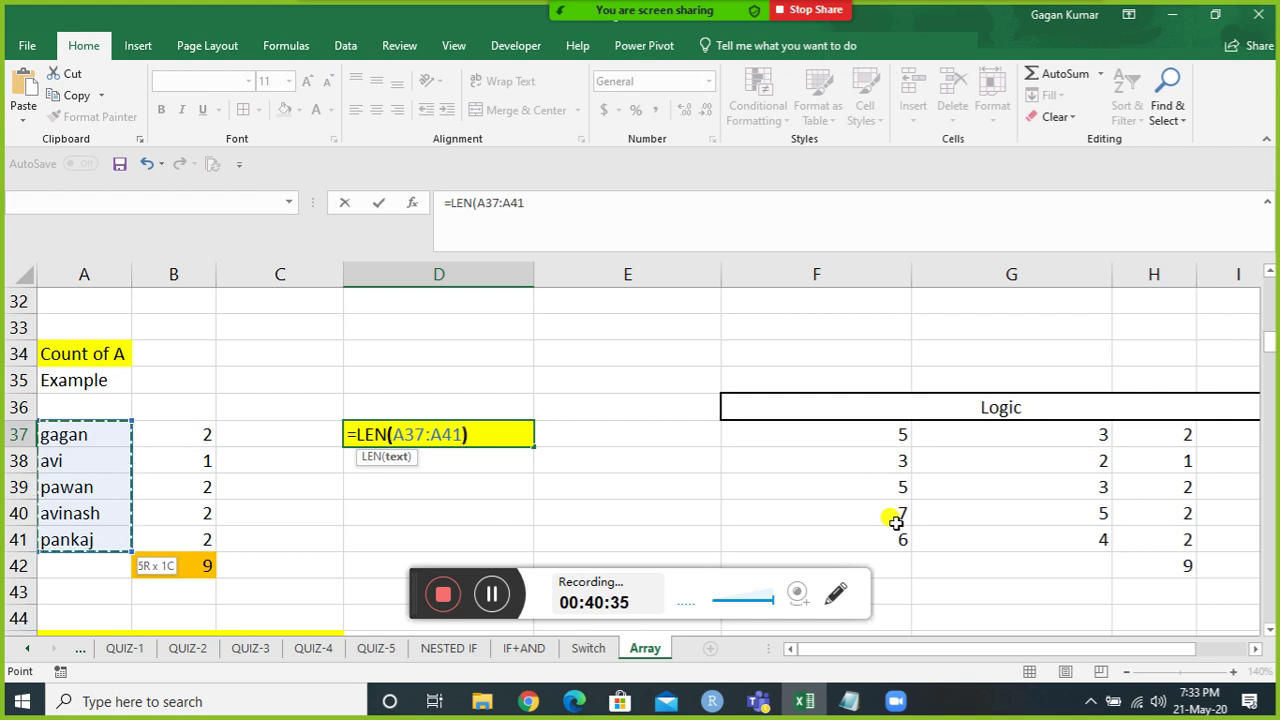
{"action": "type", "text": ")"}
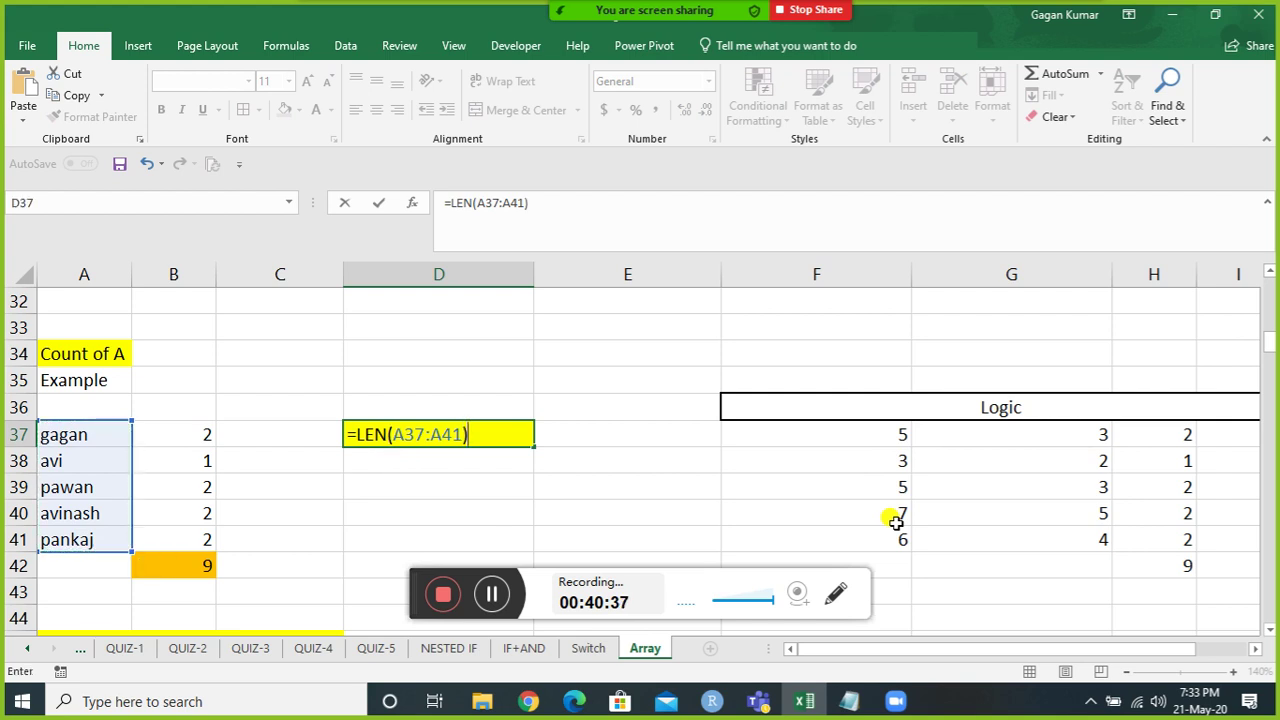
{"action": "key", "text": "Return"}
{"action": "key", "text": "Up"}
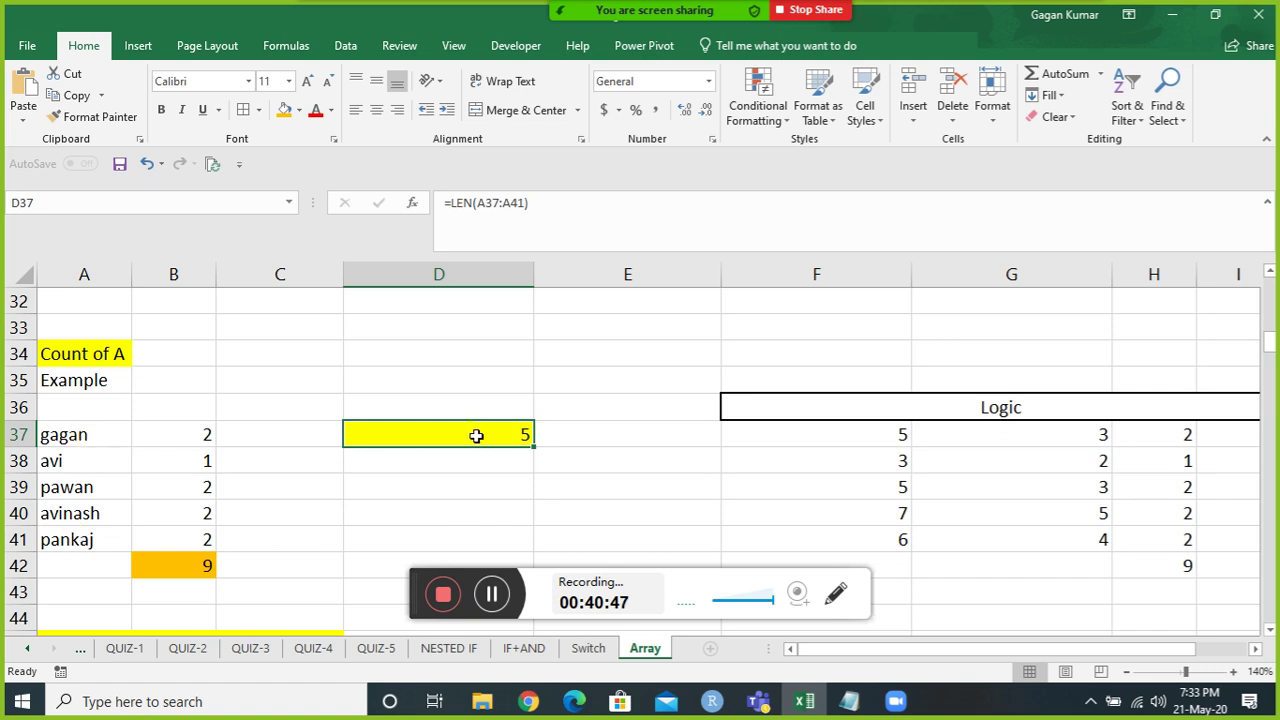
Extend the D37 formula with -LEN(SUBSTITUTE(A37:A41,"a","")) to subtract the name lengths without the letter a.
{"action": "key", "text": "F2"}
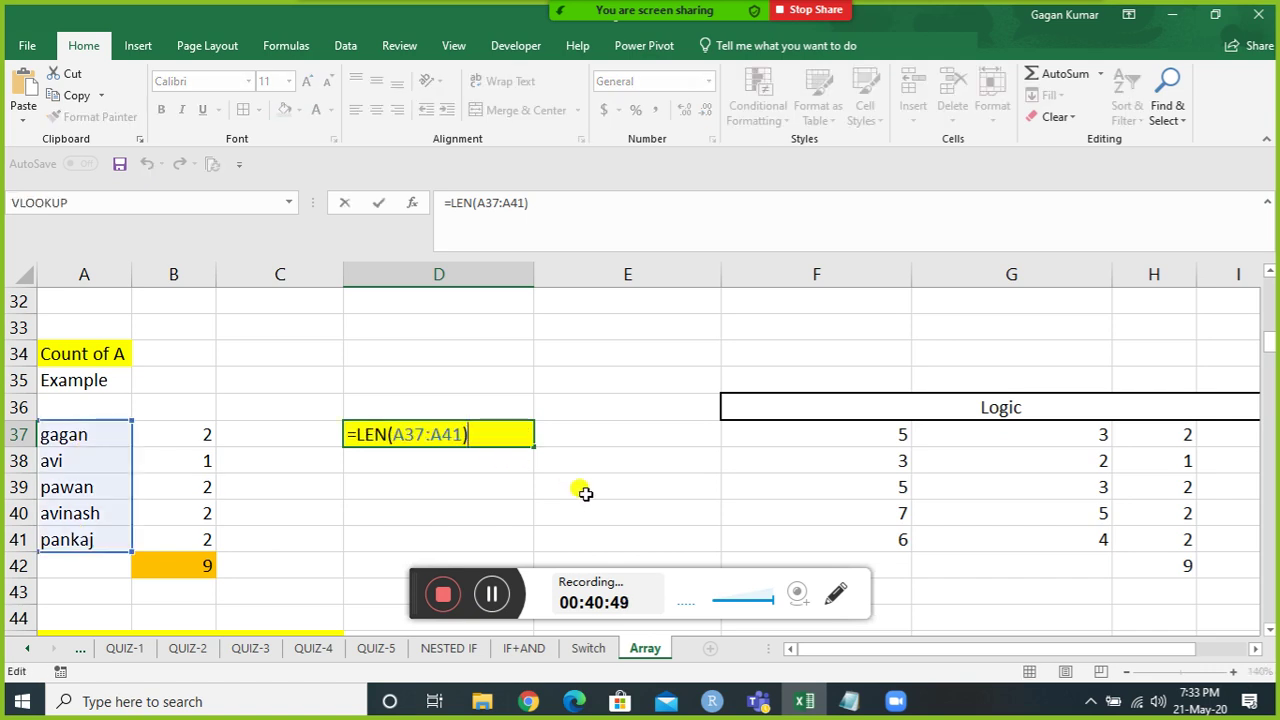
{"action": "type", "text": "-len"}
{"action": "key", "text": "Tab"}
{"action": "type", "text": "sub"}
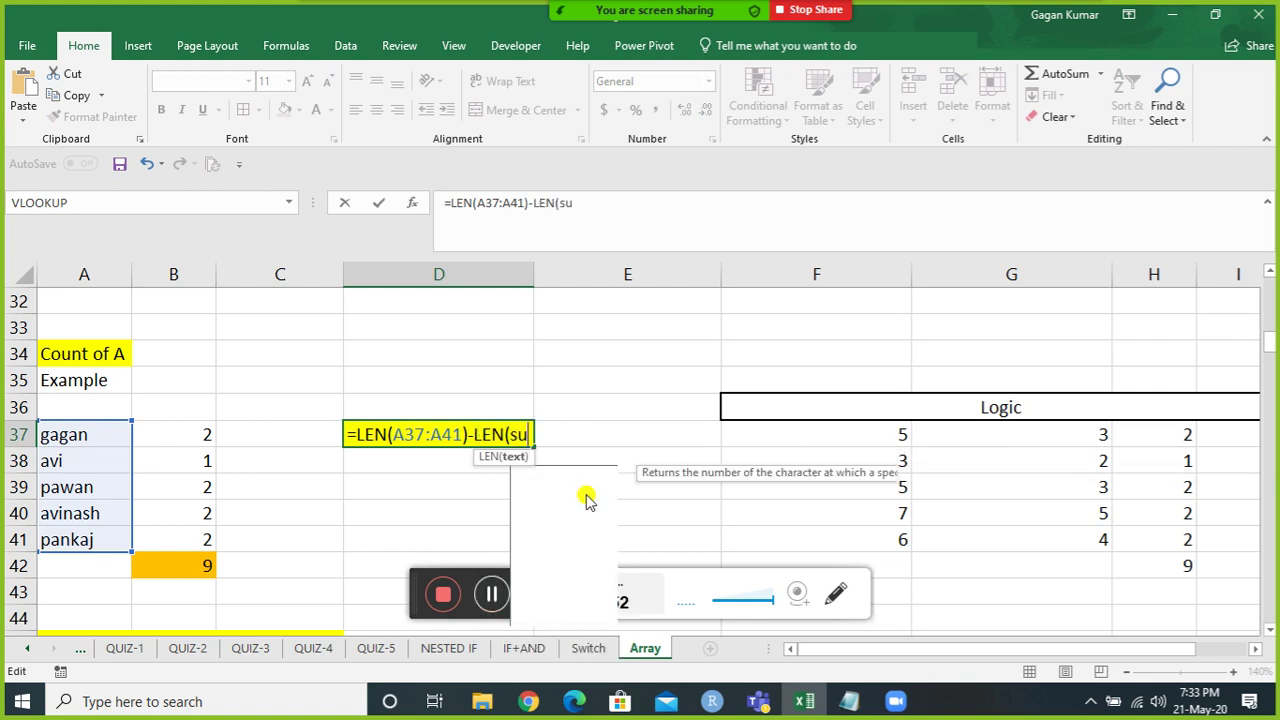
{"action": "key", "text": "Tab"}
{"action": "key", "text": "Left"}
{"action": "key", "text": "Left"}
{"action": "key", "text": "Left"}
{"action": "key", "text": "Left"}
{"action": "key", "text": "Left"}
{"action": "key", "text": "Left"}
{"action": "key", "text": "Left"}
{"action": "key", "text": "Left"}
{"action": "key", "text": "Left"}
{"action": "key", "text": "Left"}
{"action": "key", "text": "Left"}
{"action": "key", "text": "Left"}
{"action": "key", "text": "End"}
{"action": "key", "text": "Left"}
{"action": "key", "text": "Left"}
{"action": "key", "text": "Left"}
{"action": "key", "text": "ctrl+shift+Down"}
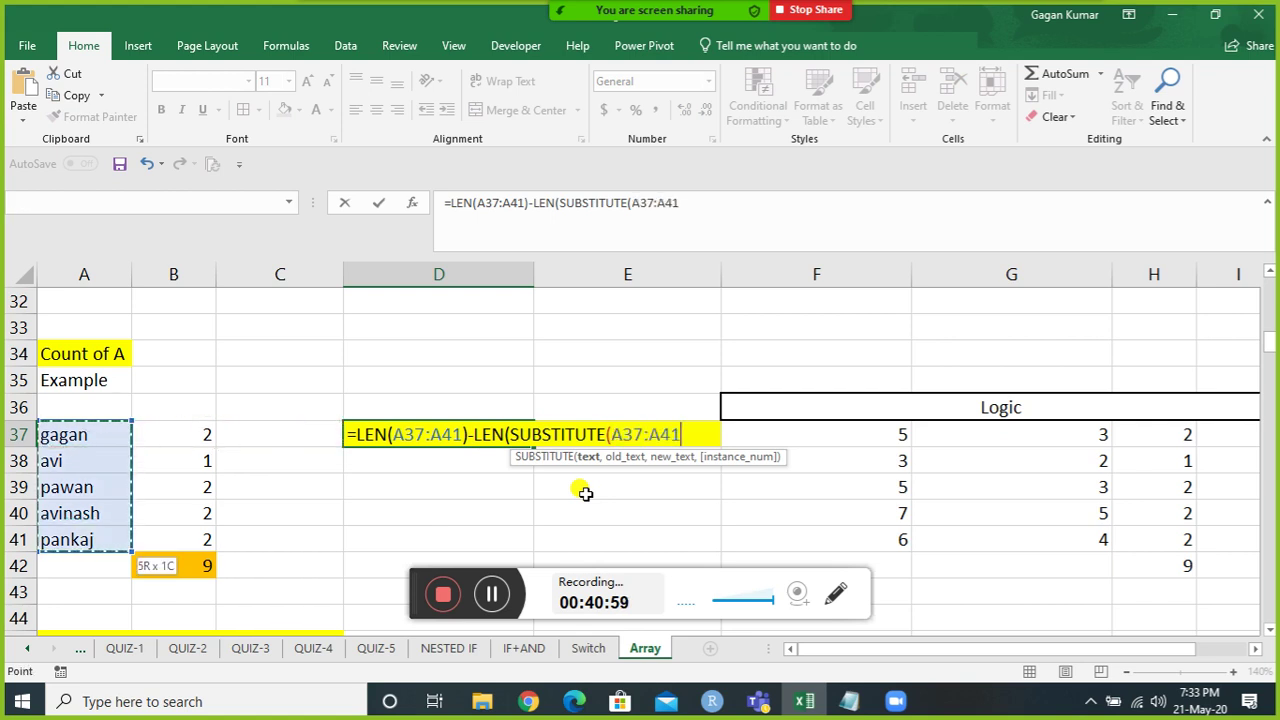
{"action": "type", "text": ",\"a\","}
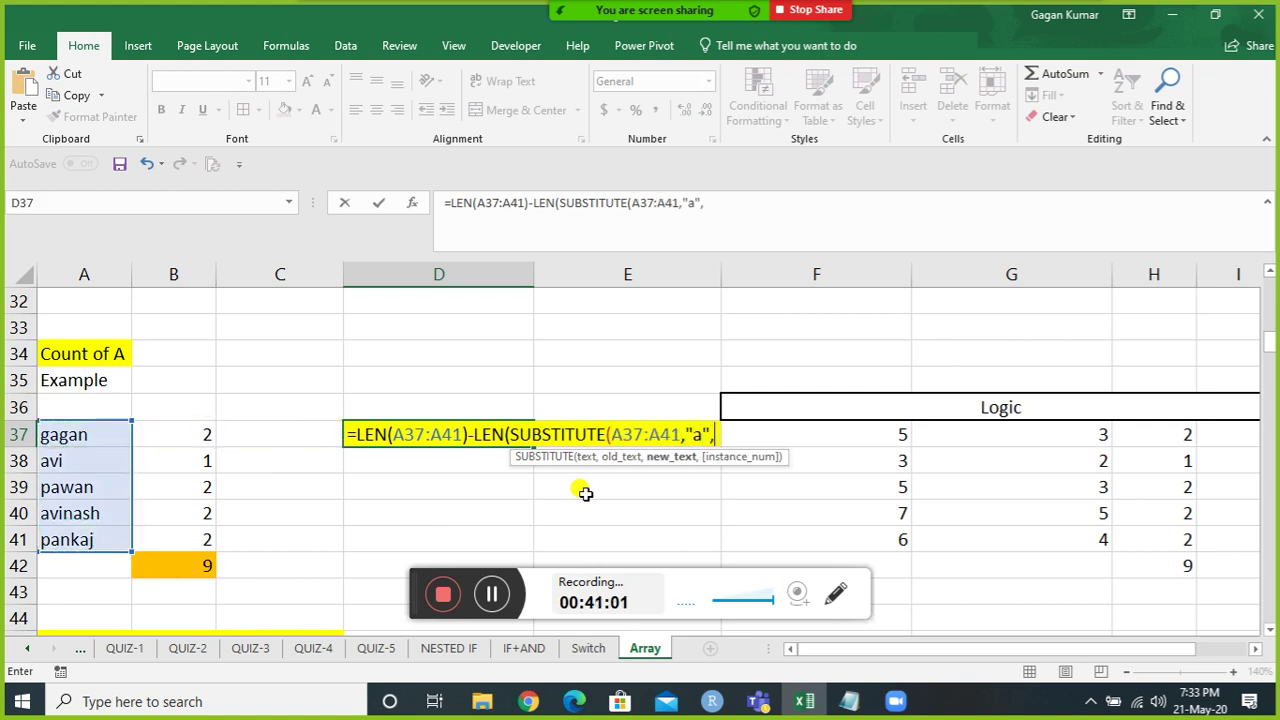
{"action": "type", "text": "\"\"))"}
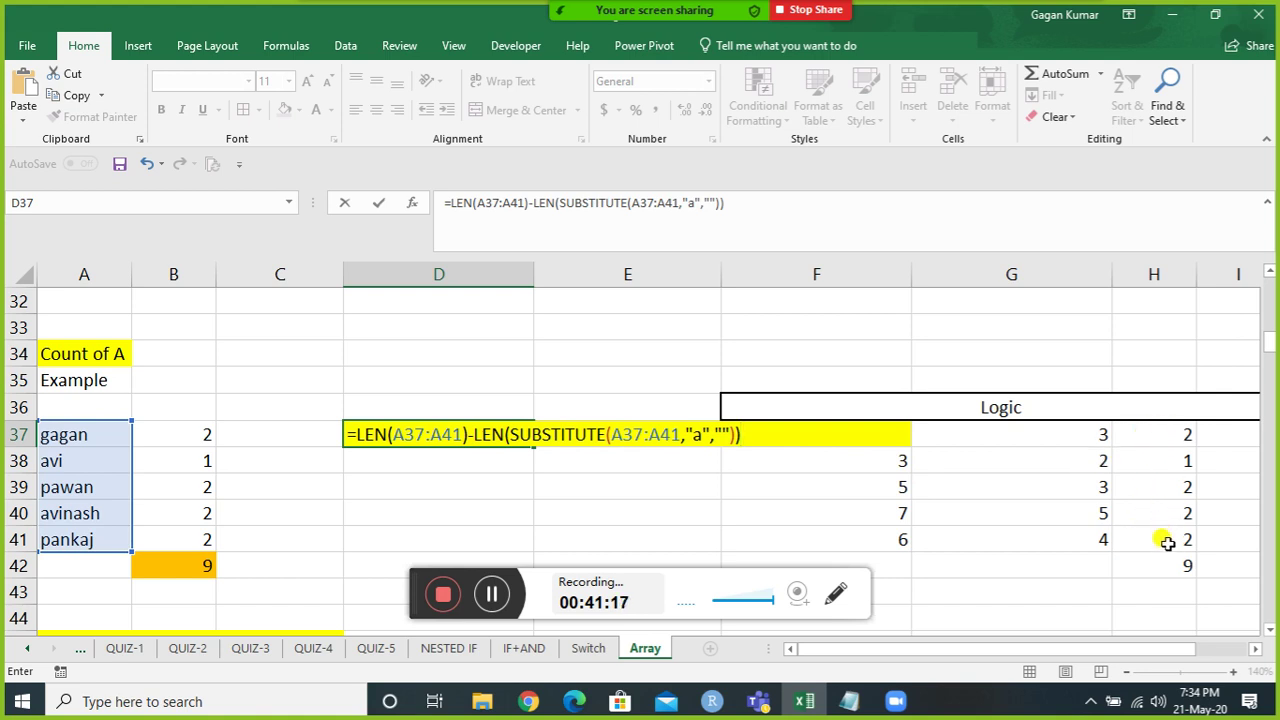
Wrap the whole D37 formula in SUM and enter it as an array formula.
{"action": "left_click", "coordinate": [354, 434]}
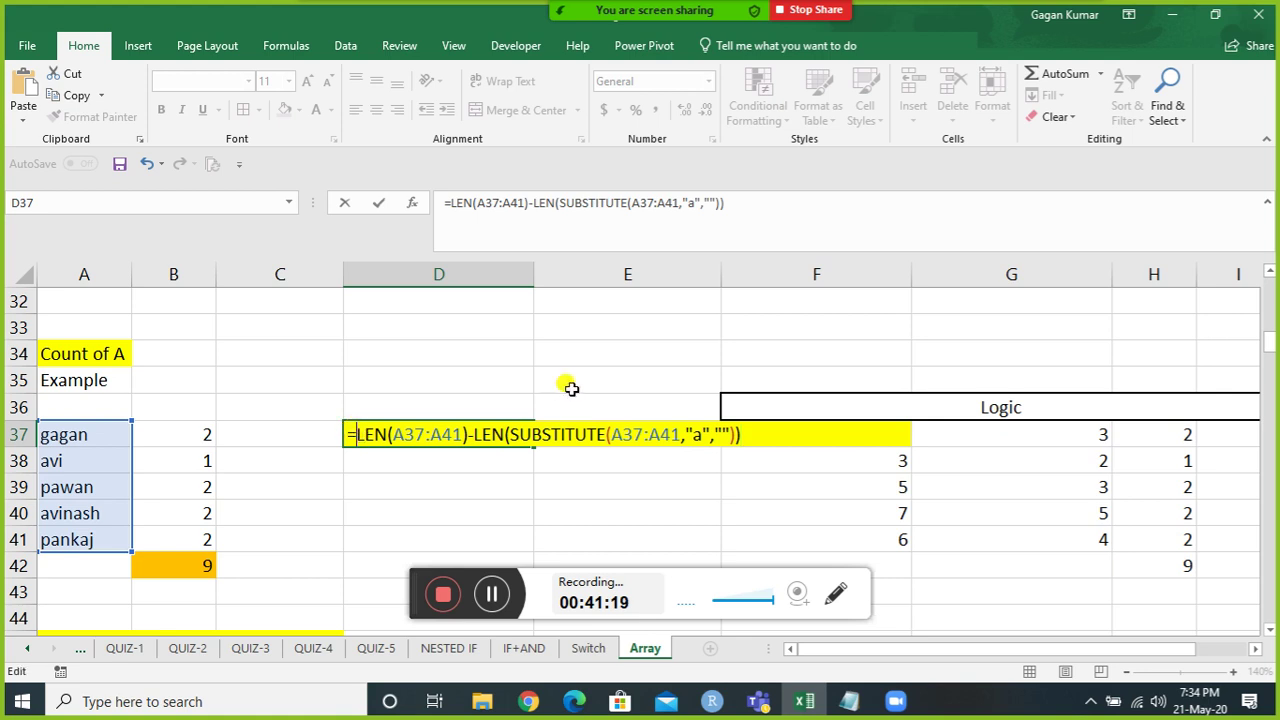
{"action": "type", "text": "sum("}
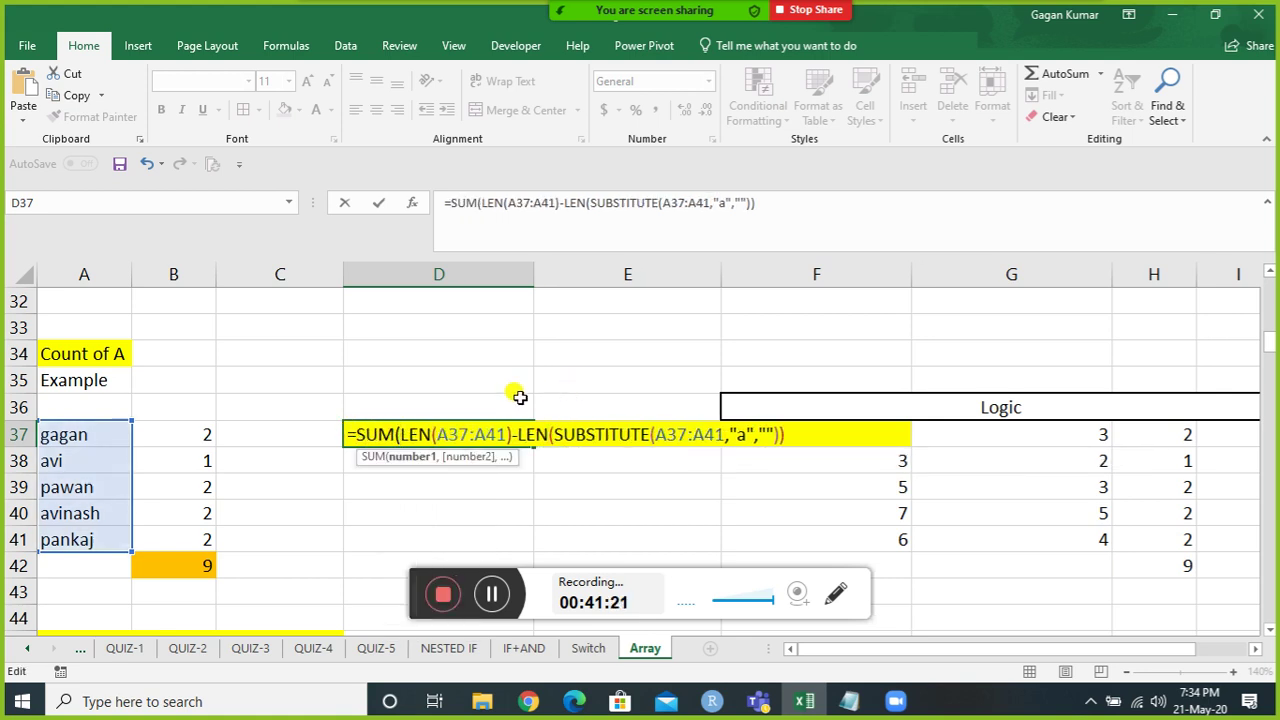
{"action": "left_click", "coordinate": [814, 434]}
{"action": "type", "text": ")"}
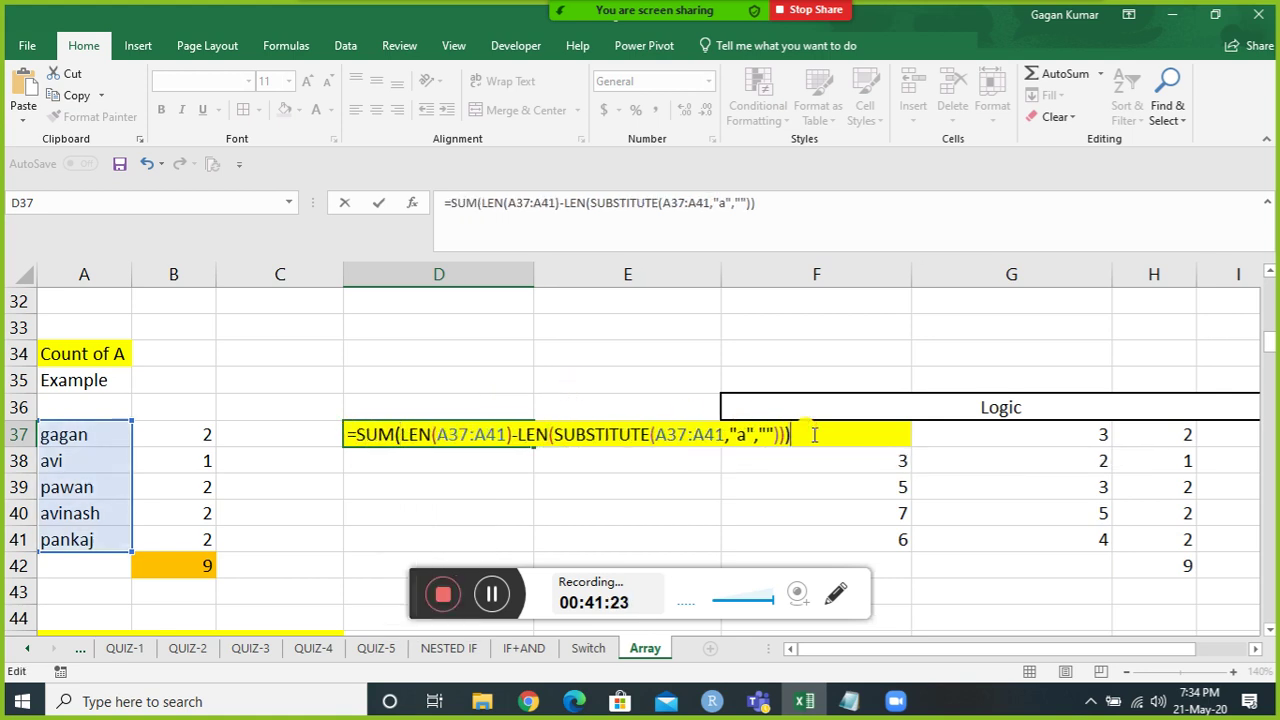
{"action": "key", "text": "ctrl+shift+Return"}
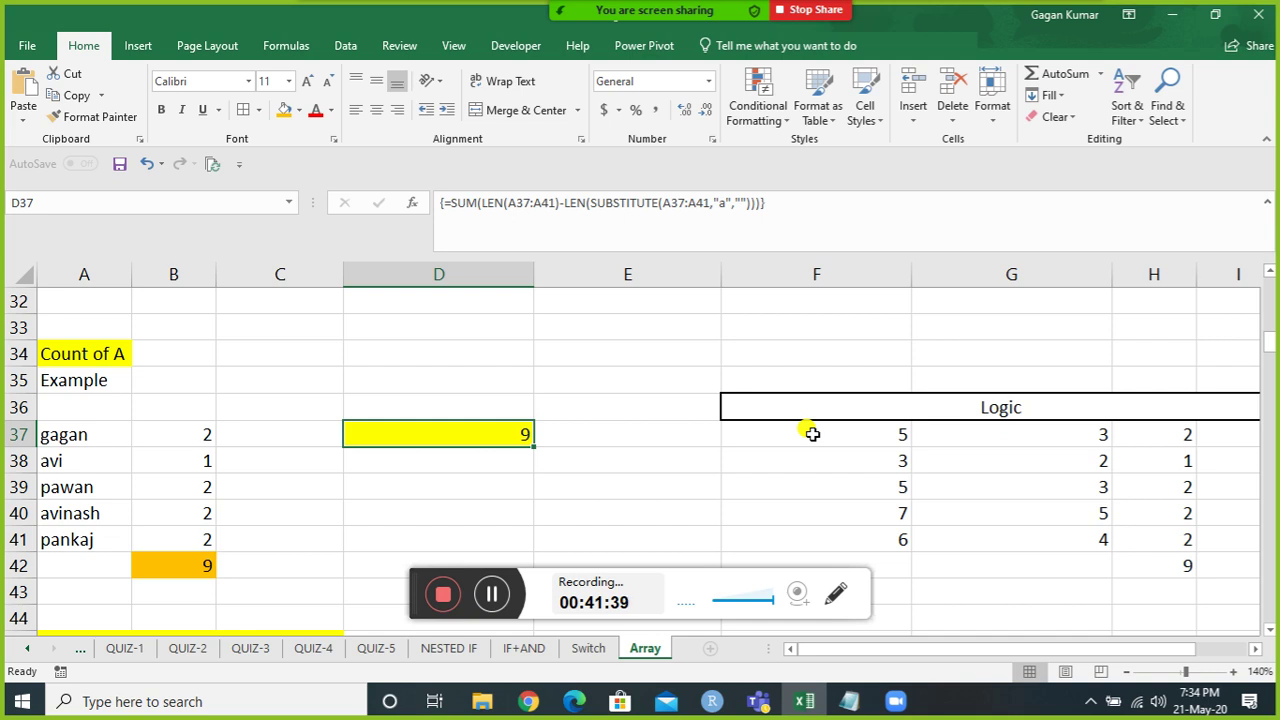
Compare the array formula in D37 with the names, the manual counts in column B and the Logic columns.
{"action": "key", "text": "Left"}
{"action": "key", "text": "Left"}
{"action": "key", "text": "Left"}
{"action": "key", "text": "Right"}
{"action": "key", "text": "Right"}
{"action": "key", "text": "Right"}
{"action": "key", "text": "Left"}
{"action": "key", "text": "Left"}
{"action": "key", "text": "Left"}
{"action": "key", "text": "Down"}
{"action": "key", "text": "Down"}
{"action": "key", "text": "Down"}
{"action": "key", "text": "Down"}
{"action": "key", "text": "Down"}
{"action": "key", "text": "Down"}
{"action": "key", "text": "Down"}
{"action": "key", "text": "Down"}
{"action": "key", "text": "Down"}
{"action": "key", "text": "Down"}
{"action": "key", "text": "Up"}
{"action": "key", "text": "Up"}
{"action": "key", "text": "Up"}
{"action": "key", "text": "Up"}
{"action": "key", "text": "Up"}
{"action": "key", "text": "Up"}
{"action": "key", "text": "Up"}
{"action": "key", "text": "Right"}
{"action": "key", "text": "Right"}
{"action": "key", "text": "Right"}
{"action": "key", "text": "Right"}
{"action": "key", "text": "Right"}
{"action": "key", "text": "Right"}
{"action": "key", "text": "Right"}
{"action": "key", "text": "Left"}
{"action": "key", "text": "Left"}
{"action": "key", "text": "Left"}
{"action": "key", "text": "Left"}
{"action": "key", "text": "Left"}
{"action": "key", "text": "Left"}
{"action": "key", "text": "Left"}
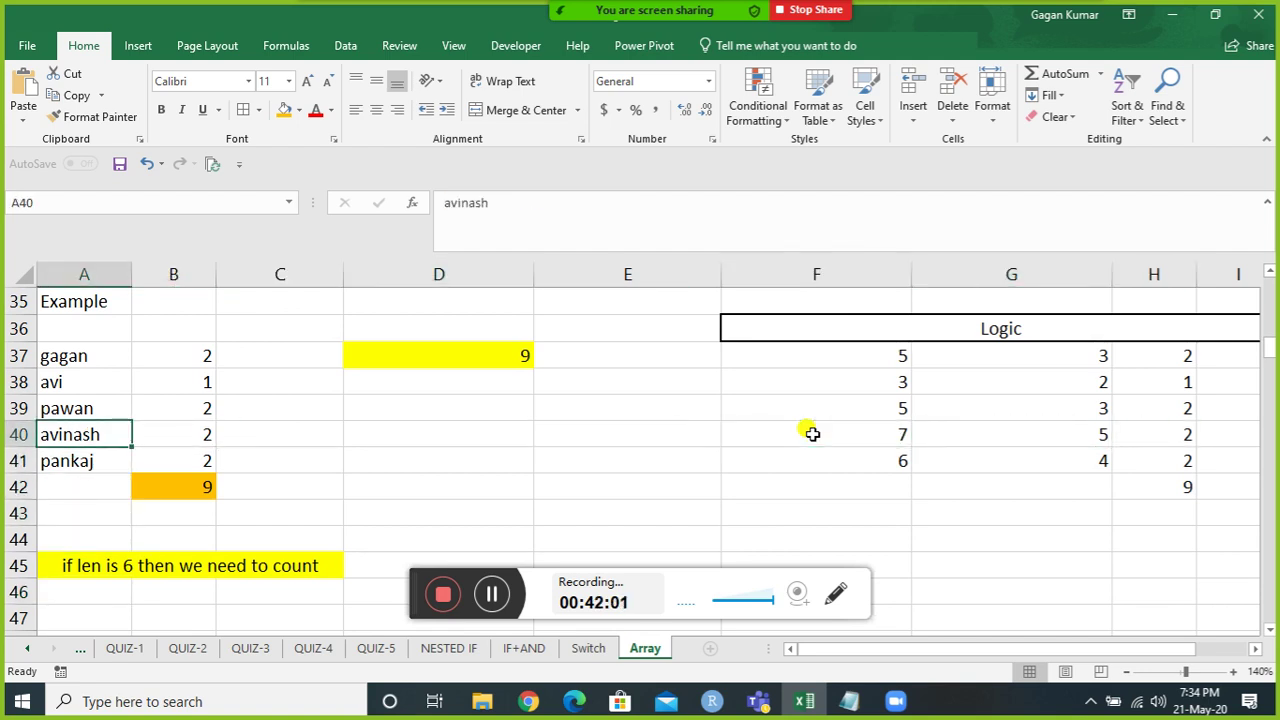
{"action": "key", "text": "Right"}
{"action": "key", "text": "Down"}
{"action": "key", "text": "Down"}
{"action": "key", "text": "Up"}
{"action": "key", "text": "Up"}
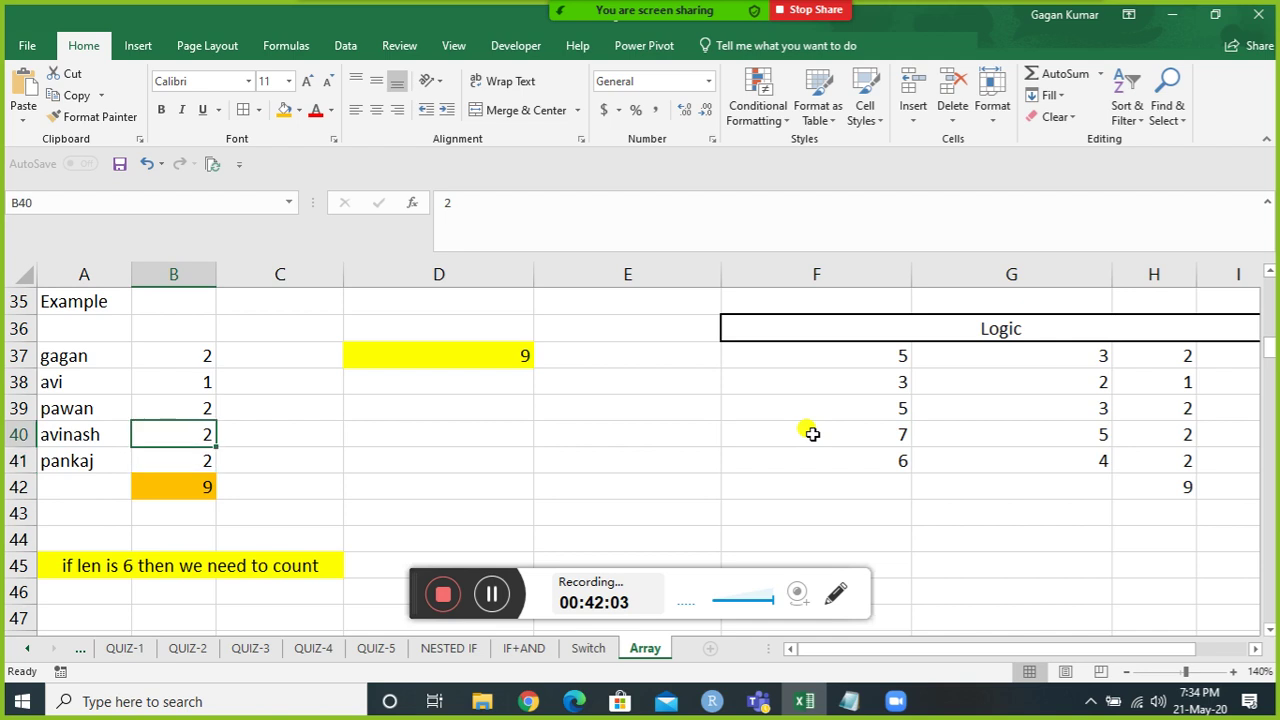
{"action": "key", "text": "Up"}
{"action": "key", "text": "Up"}
{"action": "key", "text": "Up"}
{"action": "key", "text": "Right"}
{"action": "key", "text": "Right"}
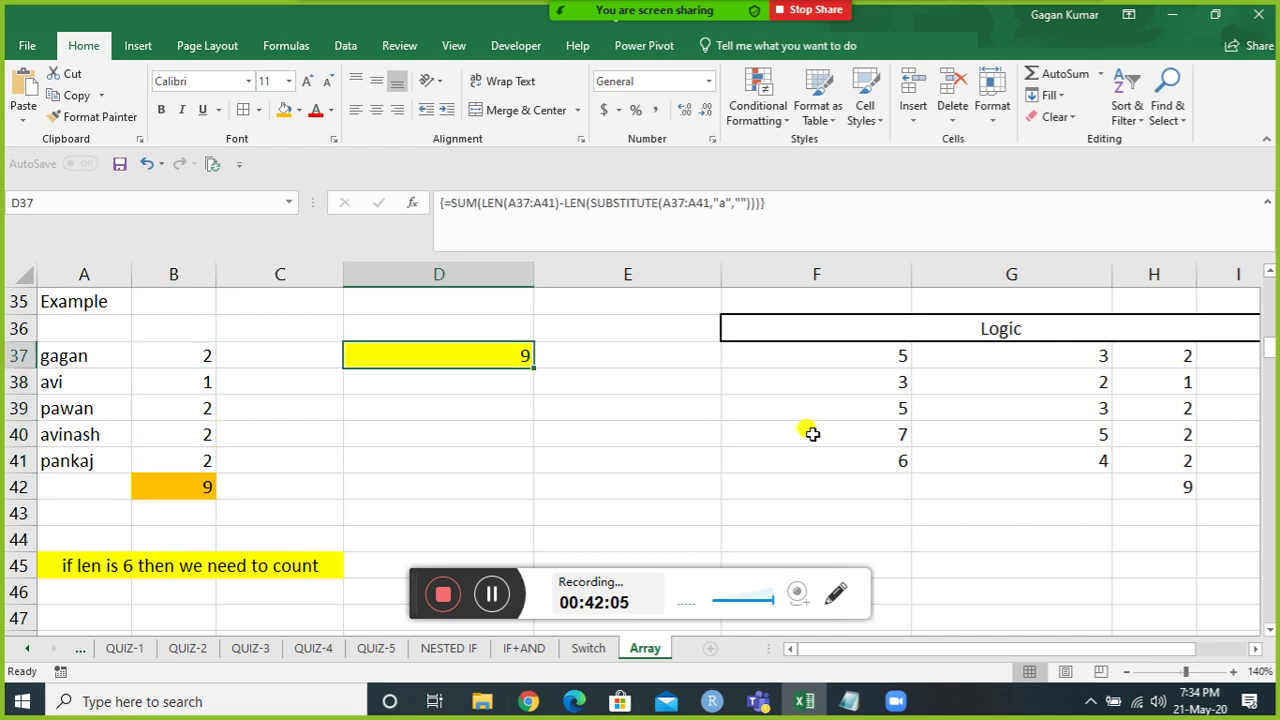
Examine the next exercise, "if len is 6 then we need to count", and its example numbers in column A from row 49 down.
{"action": "key", "text": "Left"}
{"action": "key", "text": "Left"}
{"action": "key", "text": "Left"}
{"action": "key", "text": "Down"}
{"action": "key", "text": "Down"}
{"action": "key", "text": "Down"}
{"action": "key", "text": "Down"}
{"action": "key", "text": "Down"}
{"action": "key", "text": "Down"}
{"action": "key", "text": "Down"}
{"action": "key", "text": "Down"}
{"action": "key", "text": "Down"}
{"action": "key", "text": "Down"}
{"action": "key", "text": "Down"}
{"action": "key", "text": "Down"}
{"action": "key", "text": "Down"}
{"action": "key", "text": "Down"}
{"action": "key", "text": "Down"}
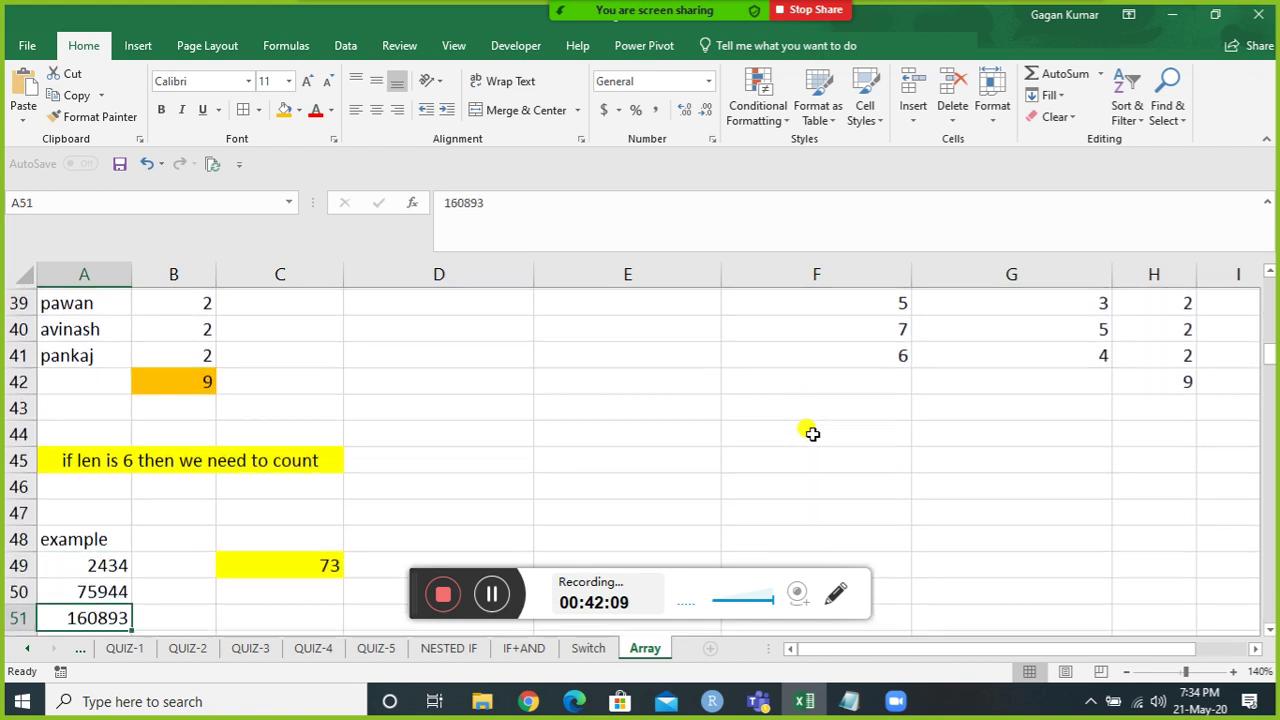
{"action": "key", "text": "Up"}
{"action": "key", "text": "Up"}
{"action": "key", "text": "Up"}
{"action": "key", "text": "Up"}
{"action": "key", "text": "Up"}
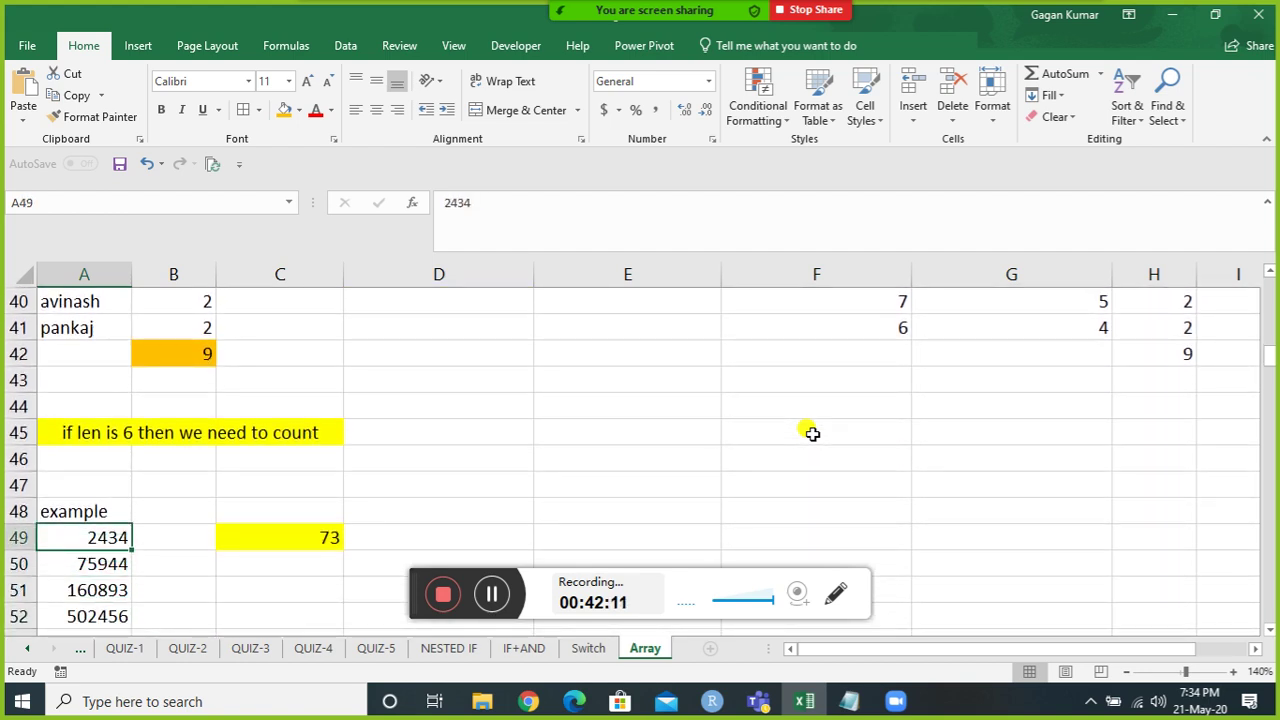
{"action": "key", "text": "Up"}
{"action": "key", "text": "Up"}
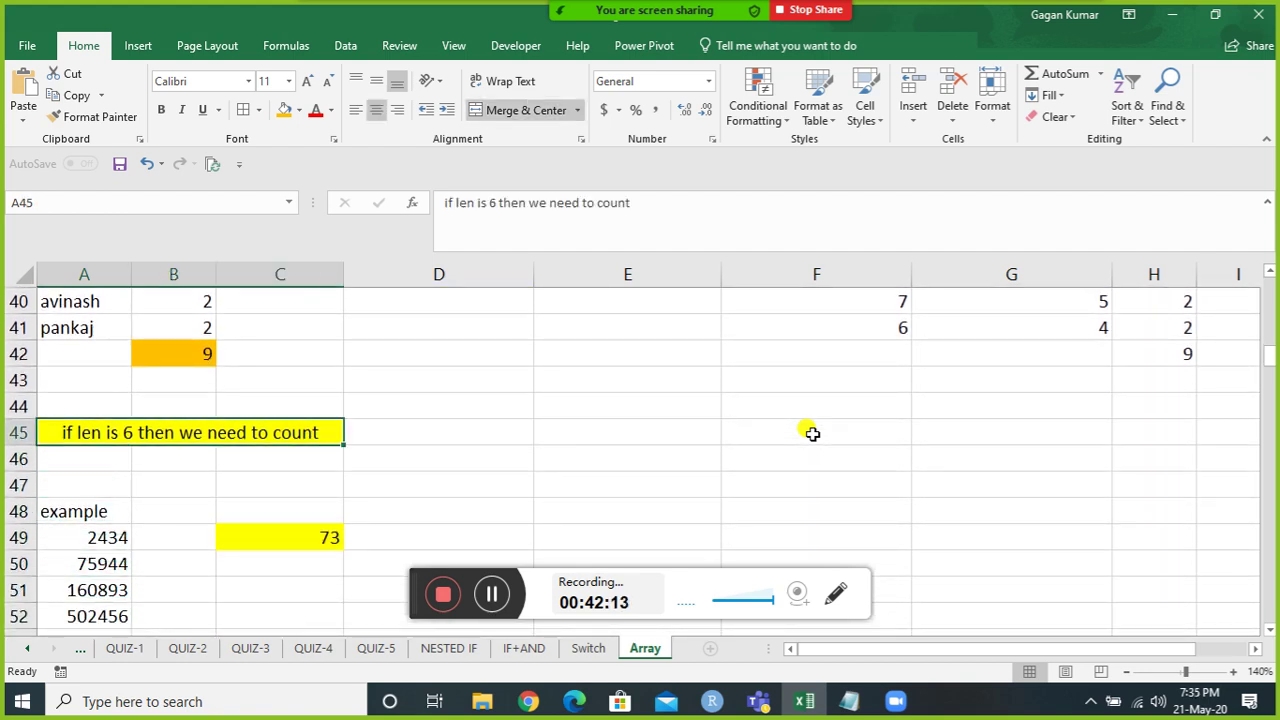
{"action": "key", "text": "Down"}
{"action": "key", "text": "Down"}
{"action": "key", "text": "Down"}
{"action": "key", "text": "Down"}
{"action": "key", "text": "Down"}
{"action": "key", "text": "Down"}
{"action": "key", "text": "Down"}
{"action": "key", "text": "Down"}
{"action": "key", "text": "Down"}
{"action": "key", "text": "Down"}
{"action": "key", "text": "Down"}
{"action": "key", "text": "Down"}
{"action": "key", "text": "Down"}
{"action": "key", "text": "Down"}
{"action": "key", "text": "Down"}
{"action": "key", "text": "Down"}
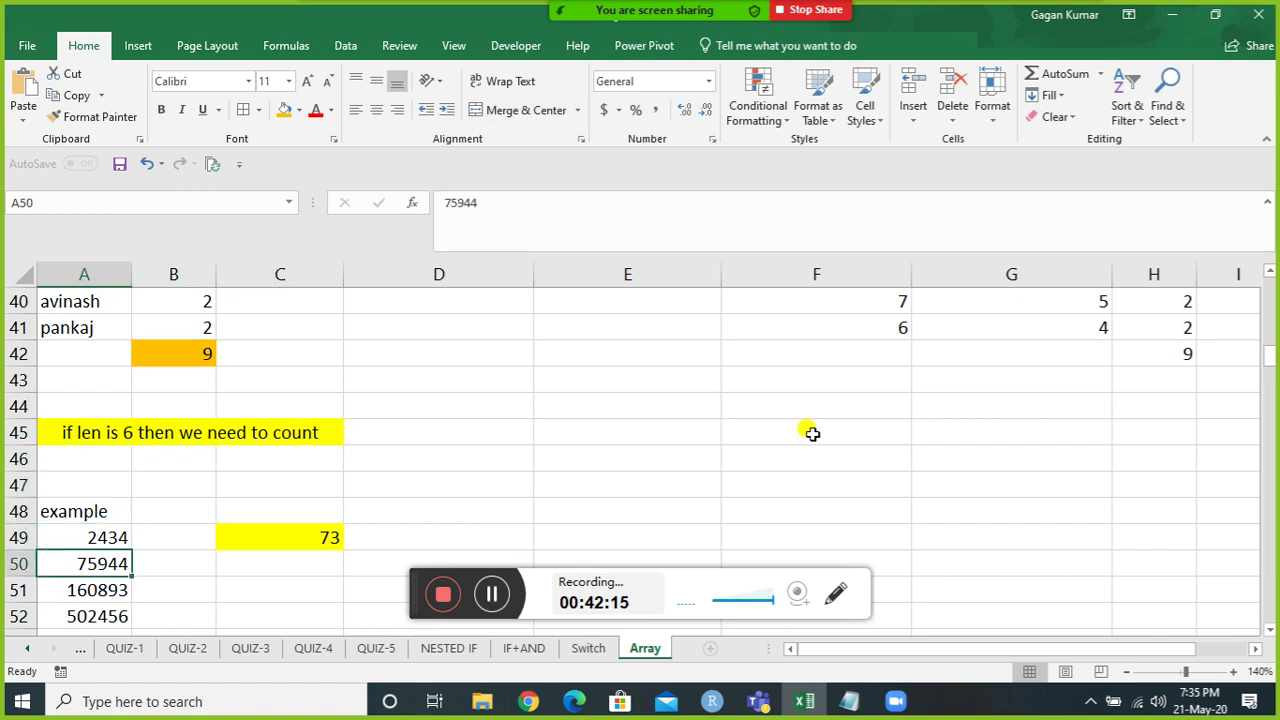
{"action": "key", "text": "Down"}
{"action": "key", "text": "Down"}
{"action": "key", "text": "Down"}
{"action": "key", "text": "Down"}
{"action": "key", "text": "Down"}
{"action": "key", "text": "Down"}
{"action": "key", "text": "Down"}
{"action": "key", "text": "Down"}
{"action": "key", "text": "Down"}
{"action": "key", "text": "Down"}
{"action": "key", "text": "Down"}
{"action": "key", "text": "ctrl+Down"}
{"action": "key", "text": "Up"}
{"action": "key", "text": "ctrl+Up"}
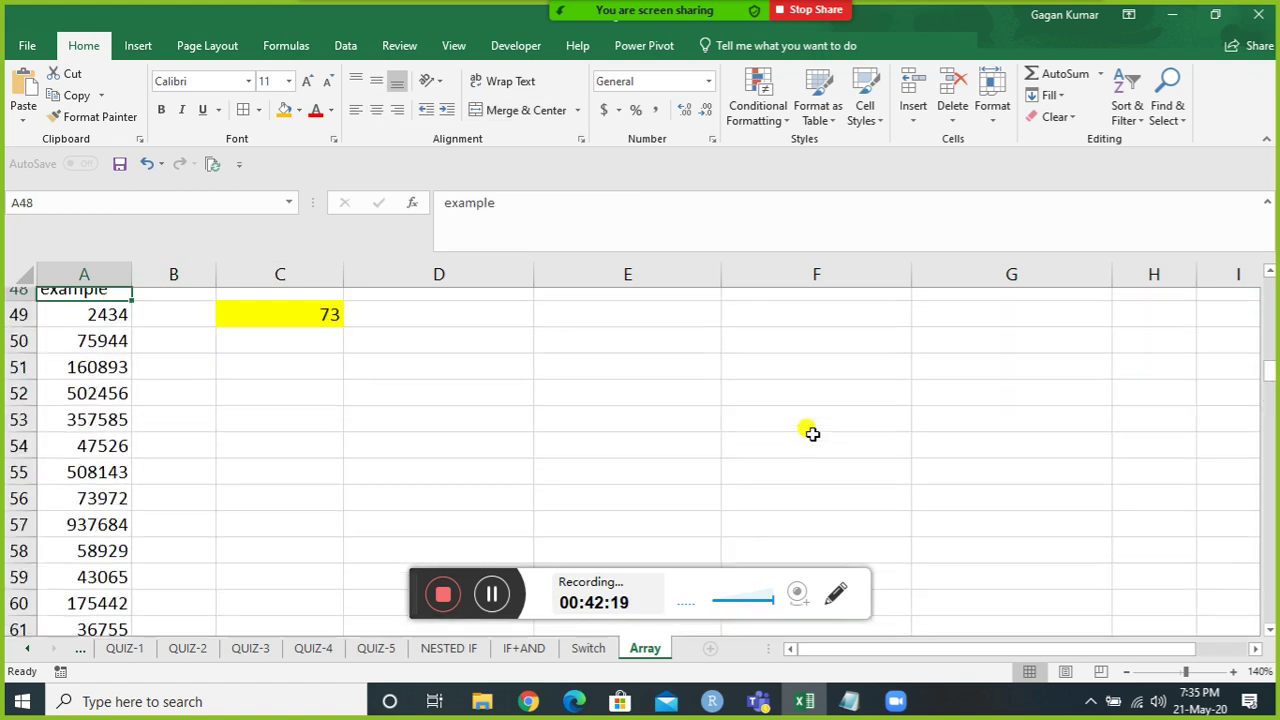
Enter =LEN(A49) in B49 and fill the formula down column B alongside all the example numbers.
{"action": "key", "text": "Down"}
{"action": "key", "text": "Right"}
{"action": "type", "text": "=len"}
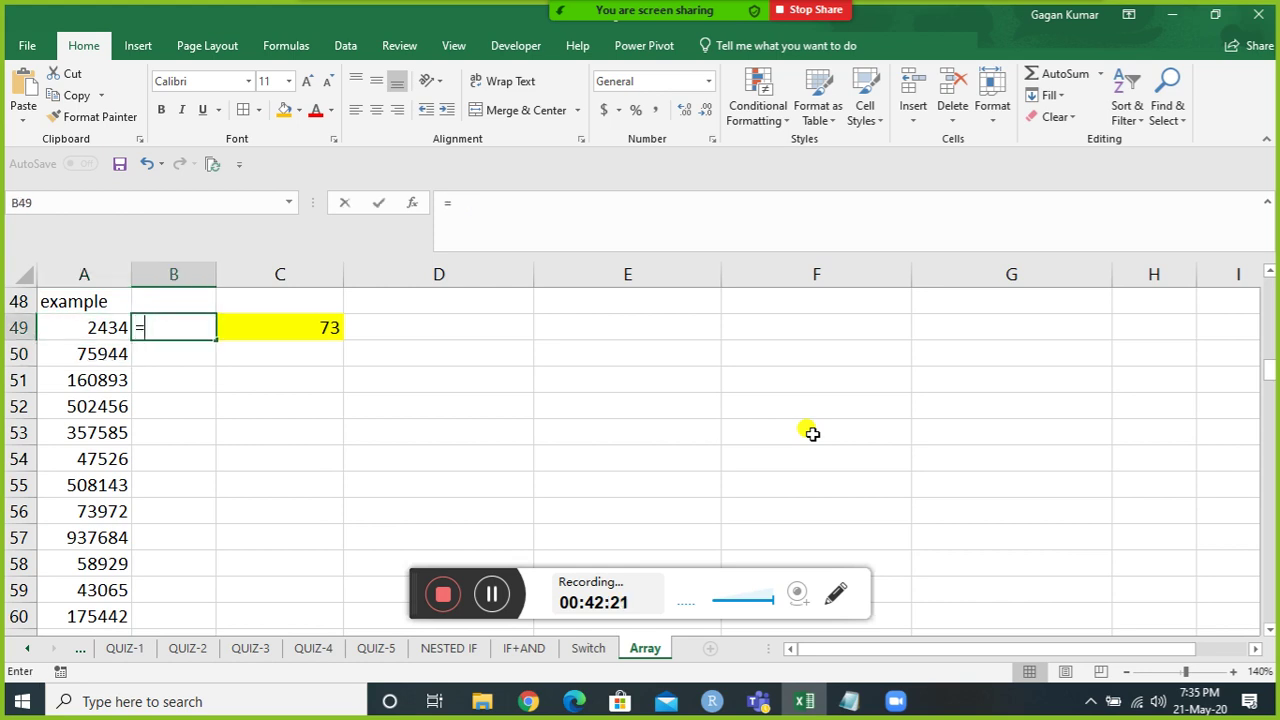
{"action": "key", "text": "Tab"}
{"action": "key", "text": "Left"}
{"action": "key", "text": "Return"}
{"action": "key", "text": "Left"}
{"action": "key", "text": "ctrl+Down"}
{"action": "key", "text": "Right"}
{"action": "key", "text": "ctrl+shift+Up"}
{"action": "key", "text": "ctrl+d"}
Label the length column with the header "dd" in B48.
{"action": "key", "text": "ctrl+Up"}
{"action": "key", "text": "Down"}
{"action": "key", "text": "Up"}
{"action": "key", "text": "ctrl+Up"}
{"action": "key", "text": "ctrl+Down"}
{"action": "key", "text": "Up"}
{"action": "type", "text": "dd"}
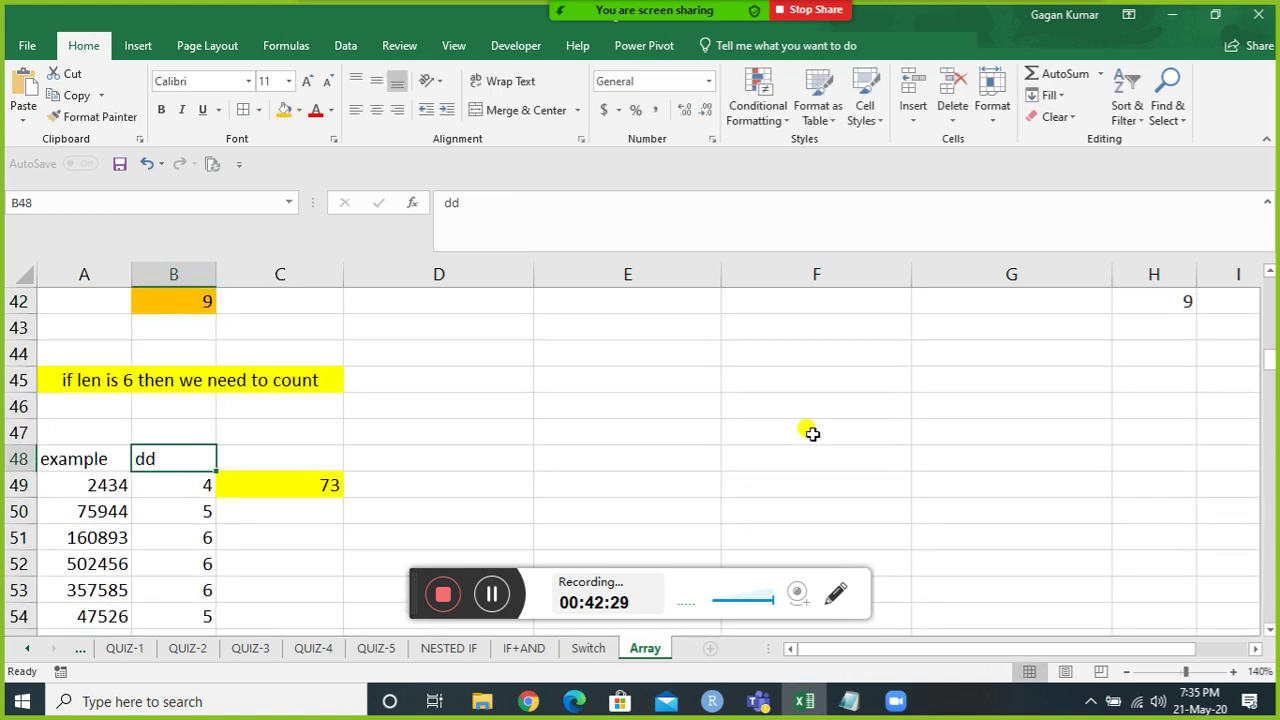
Add filters to the header row 48 and filter the dd column to show only the value 6.
{"action": "key", "text": "Left"}
{"action": "key", "text": "ctrl+shift+l"}
{"action": "key", "text": "Right"}
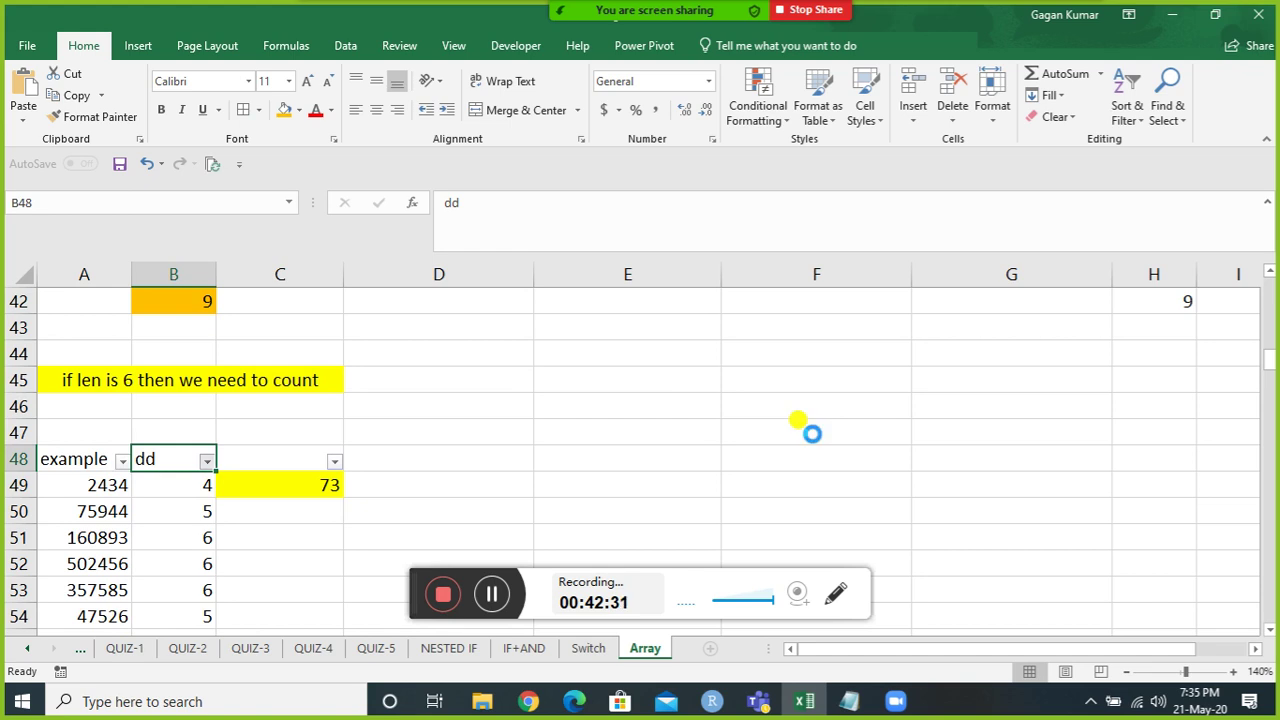
{"action": "key", "text": "alt+Down"}
{"action": "key", "text": "Down"}
{"action": "key", "text": "Down"}
{"action": "key", "text": "Down"}
{"action": "key", "text": "Down"}
{"action": "key", "text": "Down"}
{"action": "key", "text": "Down"}
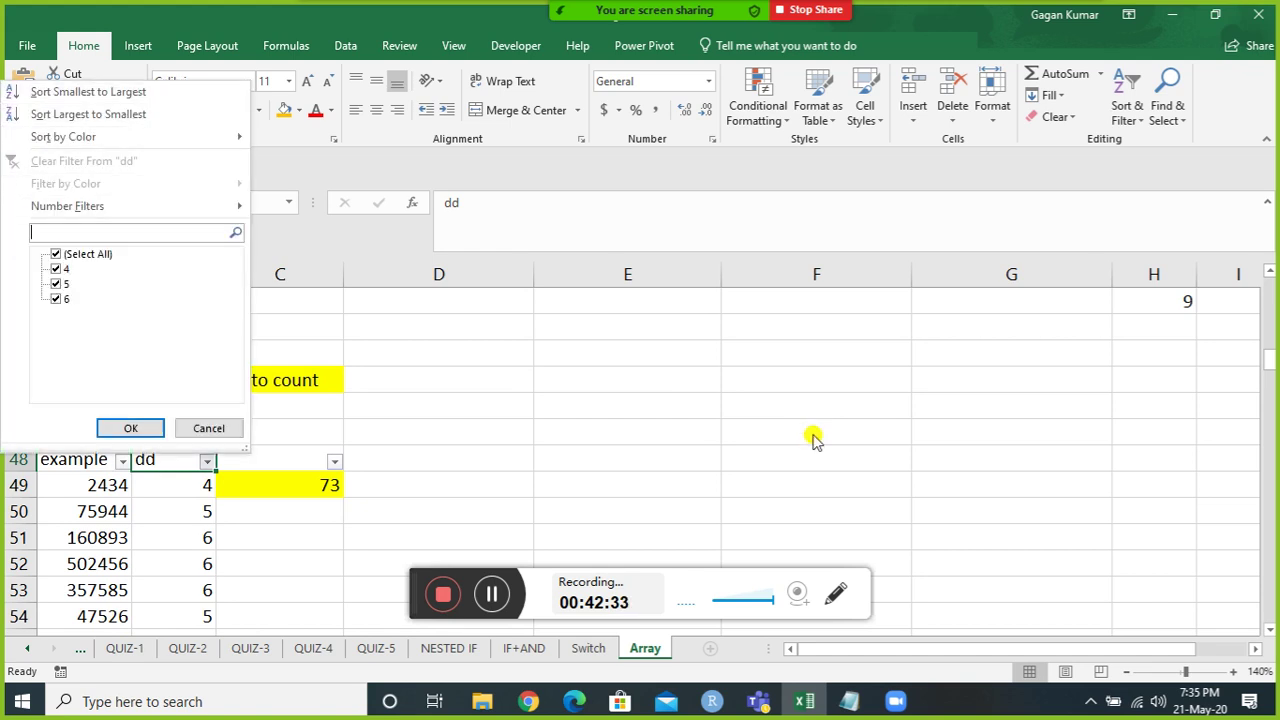
{"action": "key", "text": "space"}
{"action": "key", "text": "Down"}
{"action": "key", "text": "Down"}
{"action": "key", "text": "Down"}
{"action": "key", "text": "space"}
{"action": "key", "text": "Tab"}
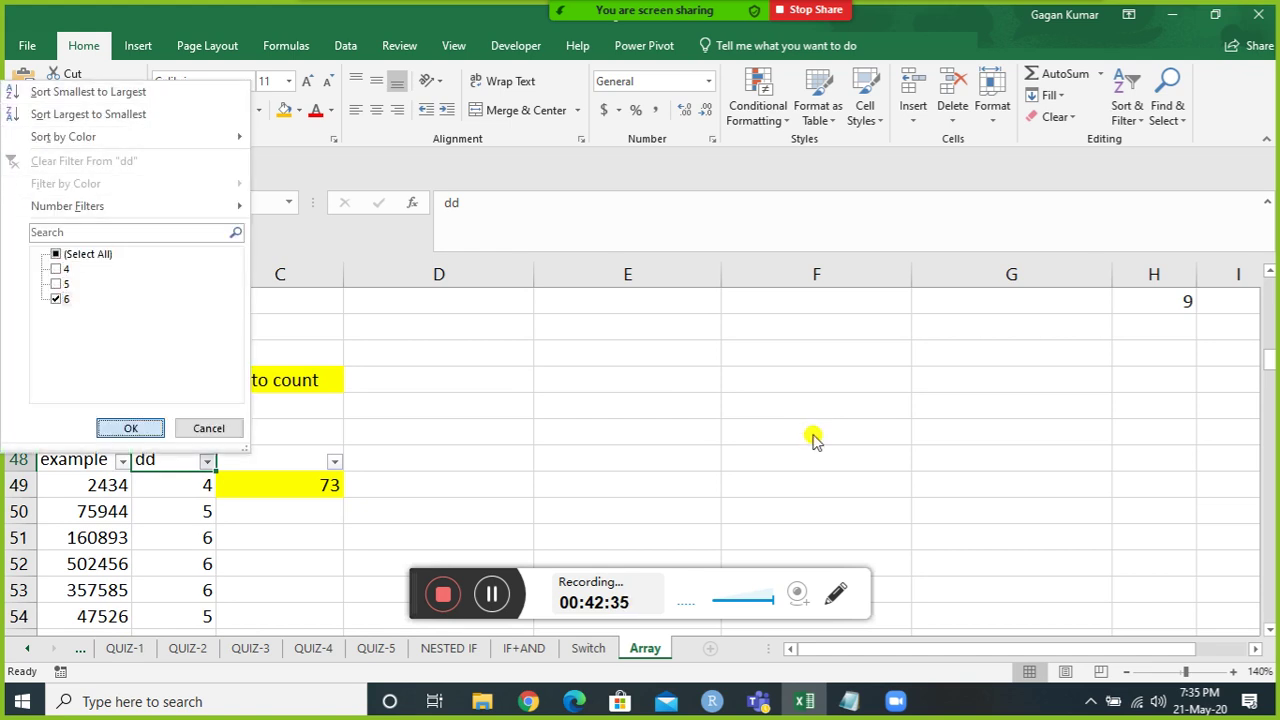
{"action": "key", "text": "Return"}
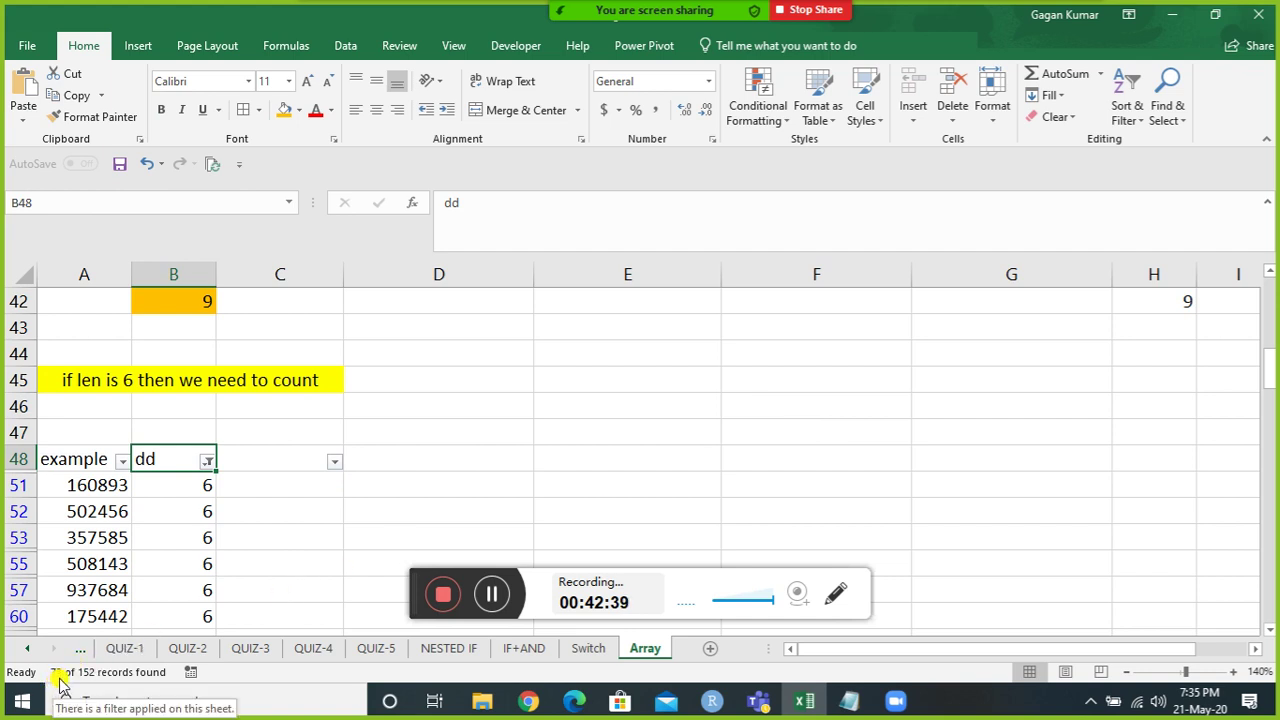
Remove the filters from the header row 48 so all example rows are shown.
{"action": "key", "text": "alt+d"}
{"action": "key", "text": "f"}
{"action": "key", "text": "f"}
Clear the contents of cells C49:C51.
{"action": "key", "text": "Down"}
{"action": "key", "text": "Down"}
{"action": "key", "text": "Down"}
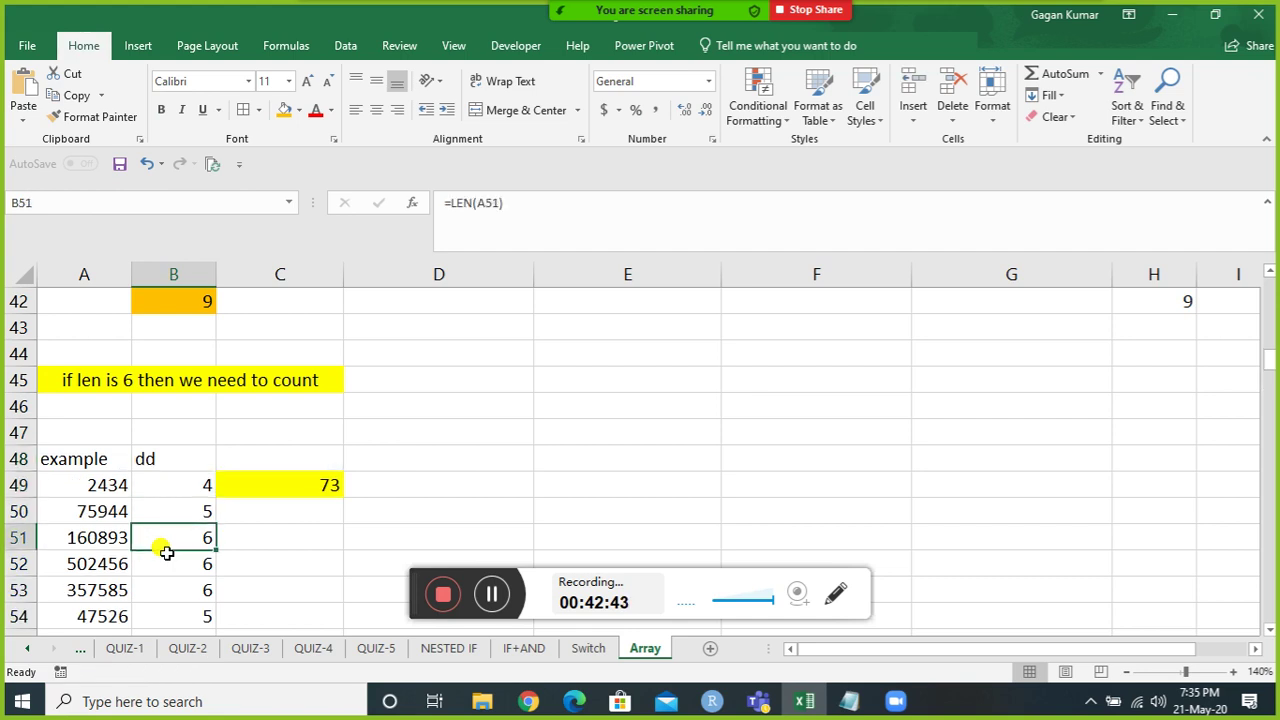
{"action": "key", "text": "Right"}
{"action": "key", "text": "shift+Up"}
{"action": "key", "text": "shift+Up"}
{"action": "key", "text": "Delete"}
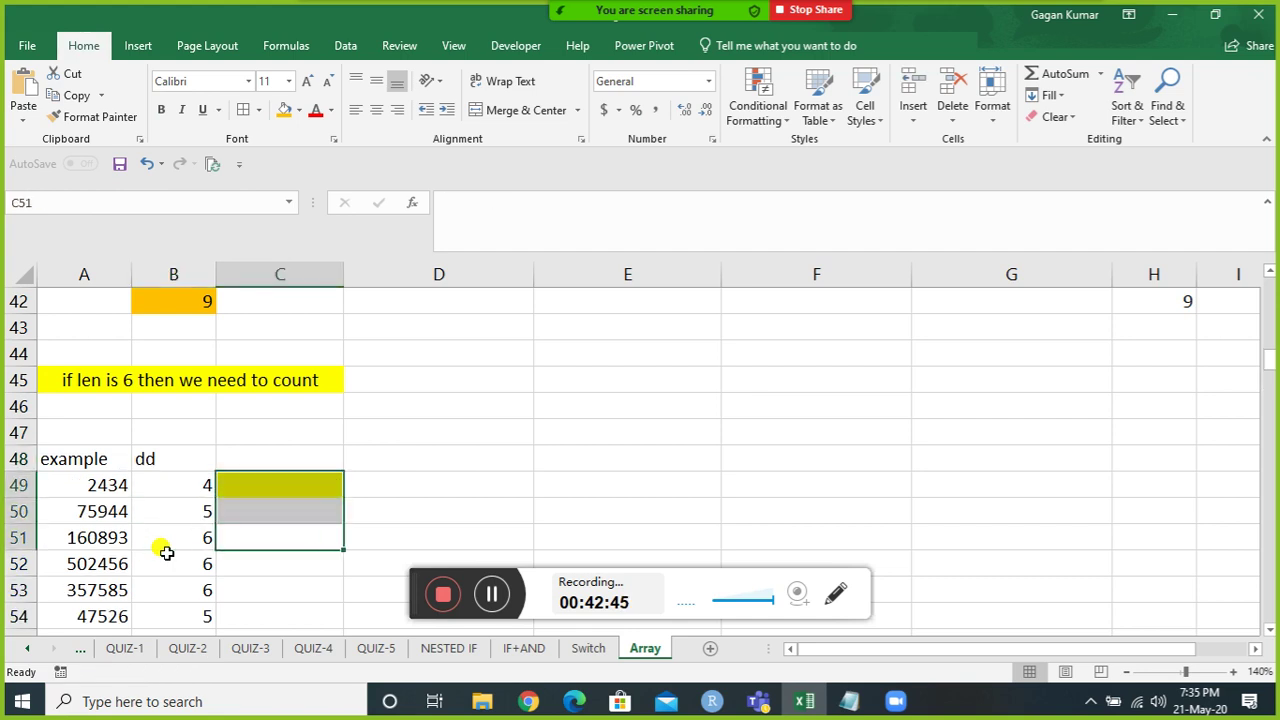
Start a formula in C49 with =LEN(A49:A200), covering all the example numbers.
{"action": "key", "text": "Up"}
{"action": "key", "text": "Up"}
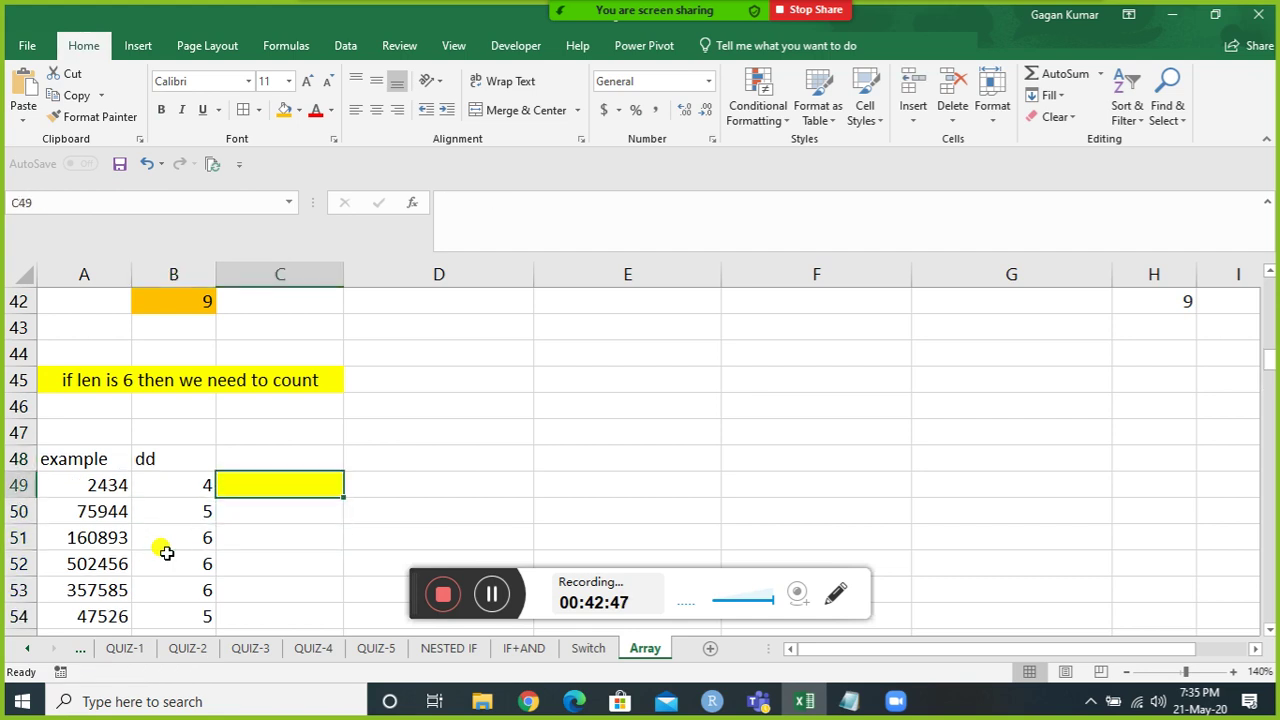
{"action": "key", "text": "Left"}
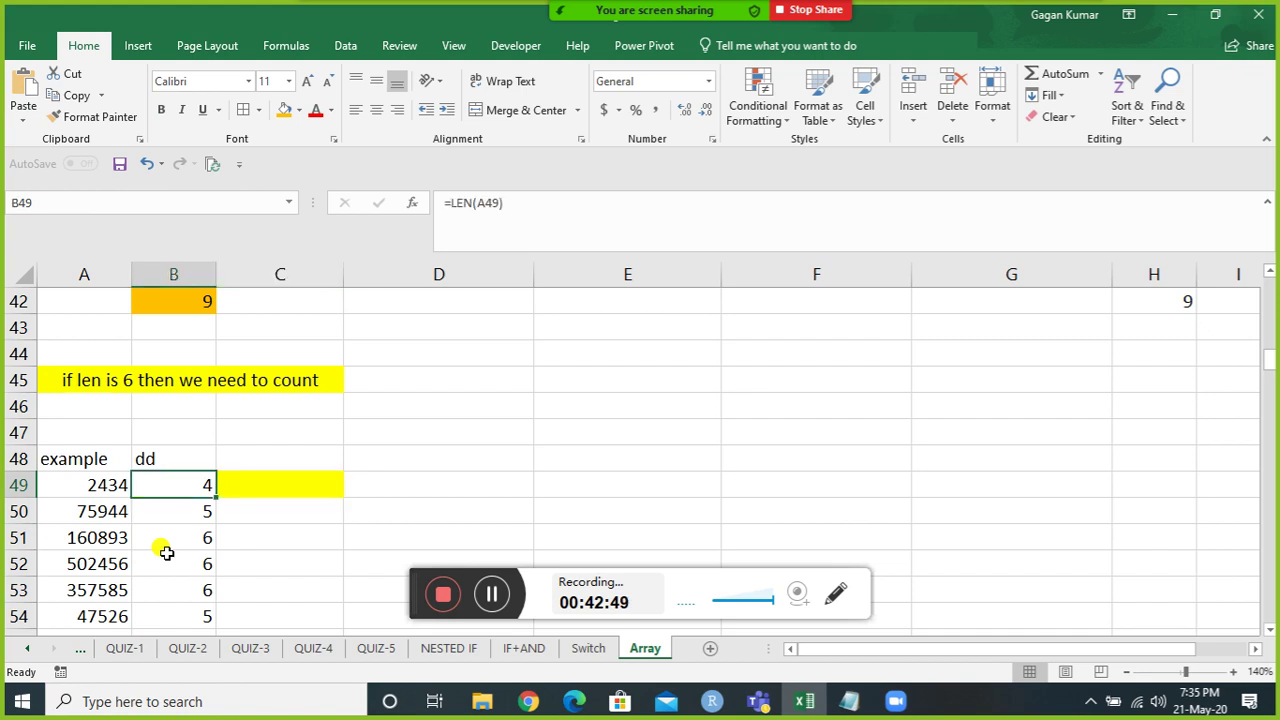
{"action": "key", "text": "Right"}
{"action": "type", "text": "=len("}
{"action": "key", "text": "Left"}
{"action": "key", "text": "Left"}
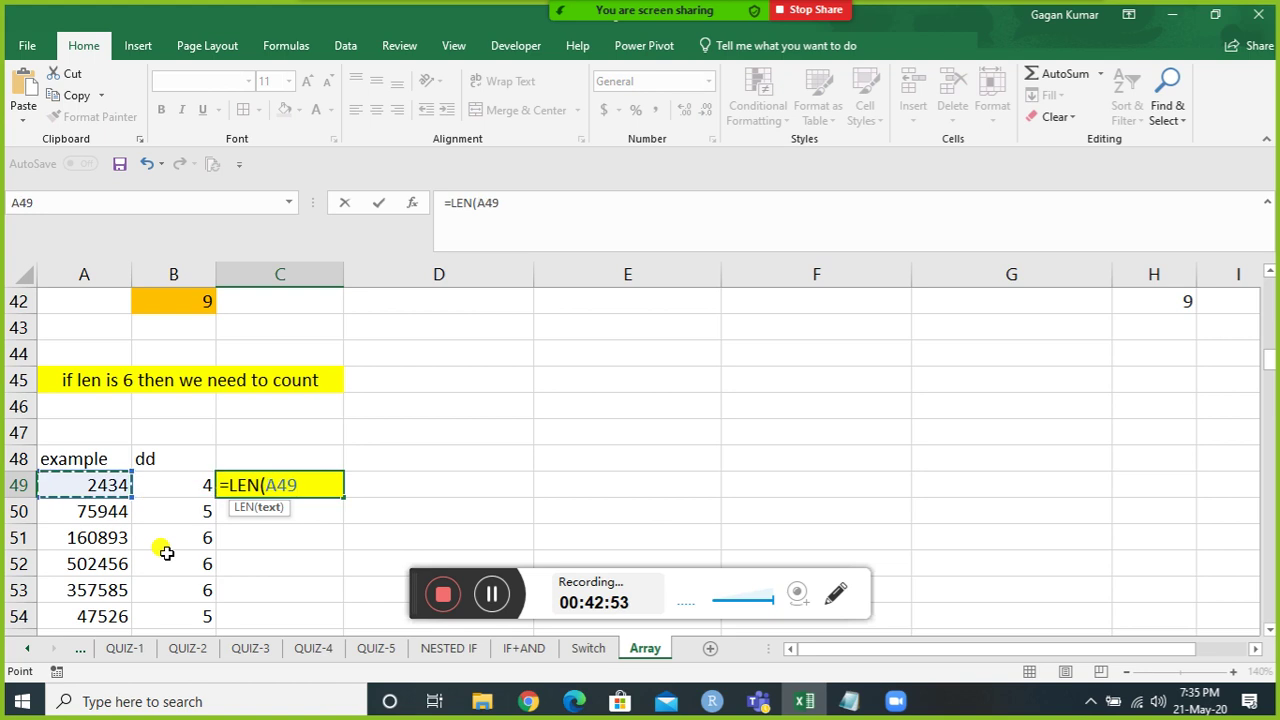
{"action": "key", "text": "ctrl+shift+Down"}
{"action": "type", "text": ")"}
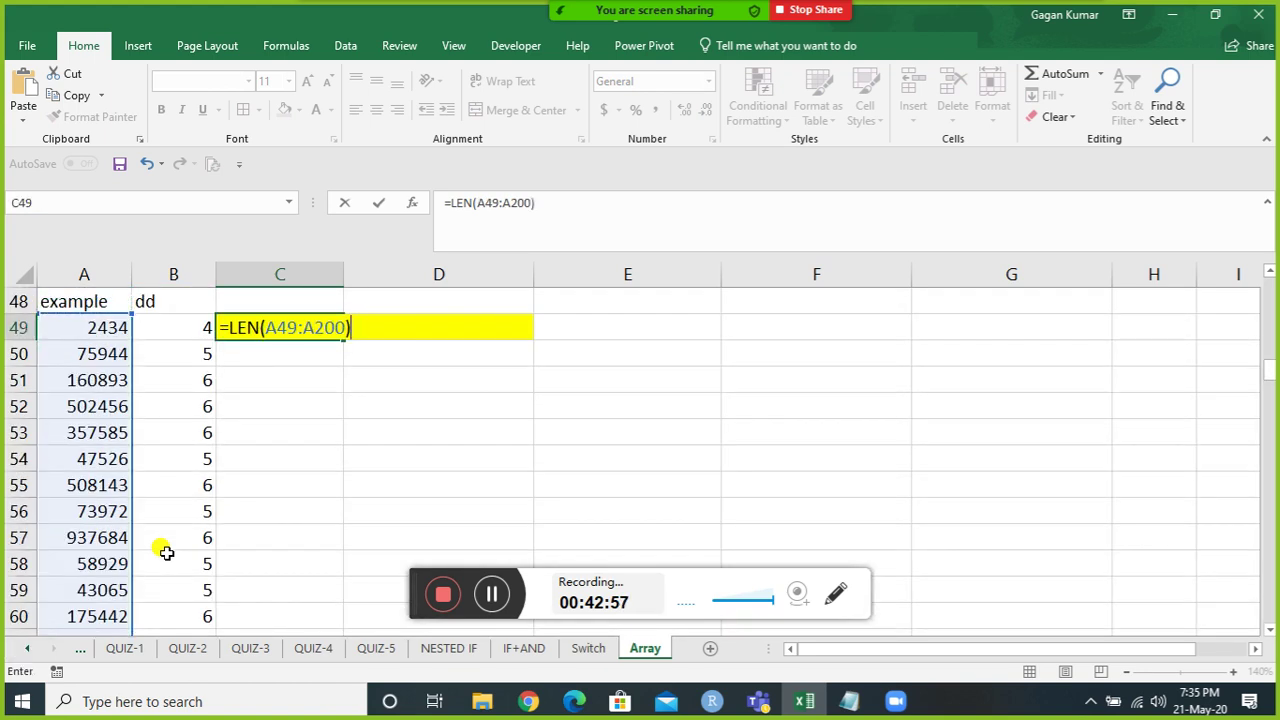
Wrap the LEN part of the C49 formula in IF, testing for =6 and giving A49:A200 as the value if true.
{"action": "left_click", "coordinate": [221, 327]}
{"action": "type", "text": "IF("}
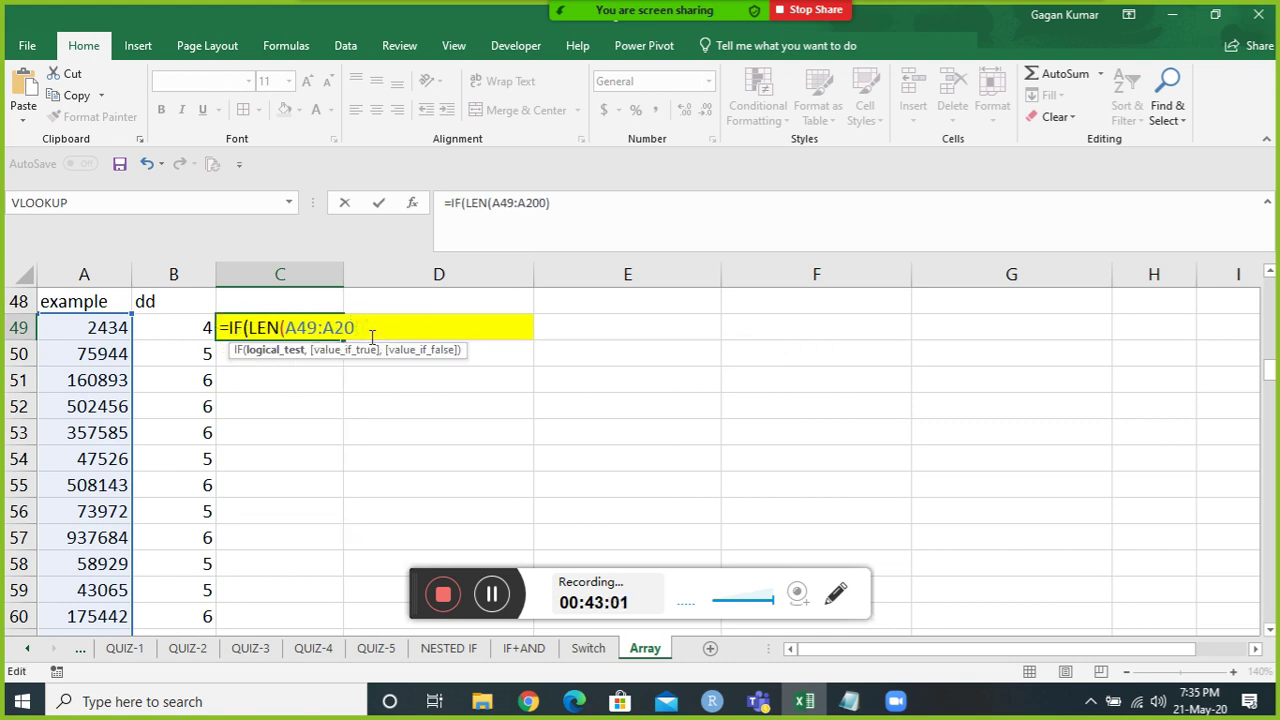
{"action": "left_click", "coordinate": [385, 328]}
{"action": "type", "text": "=6,"}
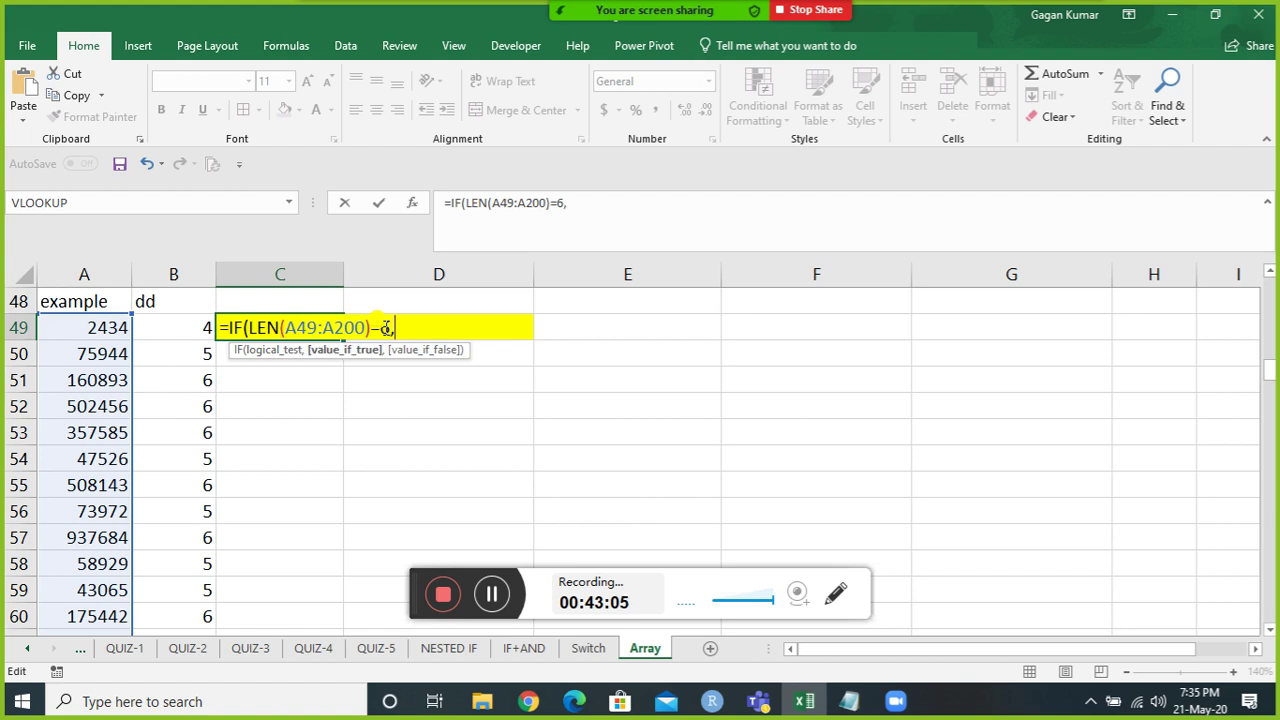
{"action": "left_click", "coordinate": [101, 430]}
{"action": "key", "text": "Up"}
{"action": "key", "text": "Up"}
{"action": "key", "text": "Up"}
{"action": "key", "text": "Up"}
{"action": "key", "text": "ctrl+shift+Down"}
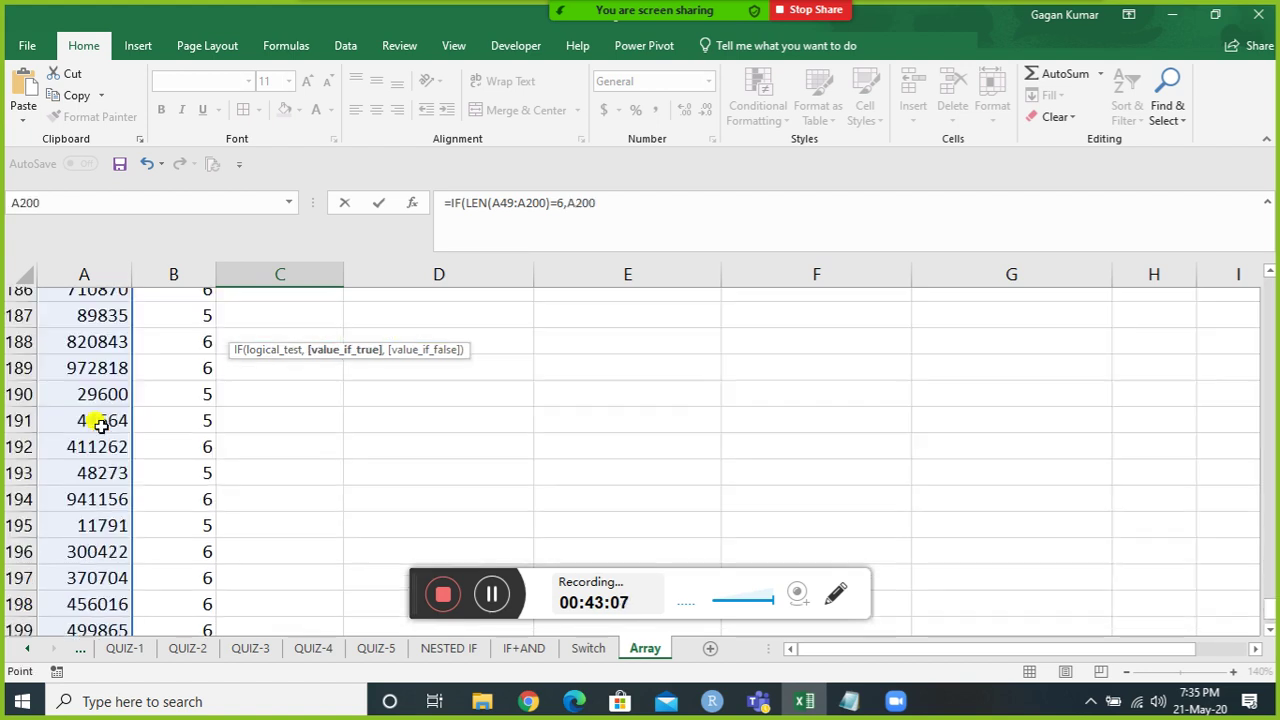
{"action": "key", "text": "ctrl+BackSpace"}
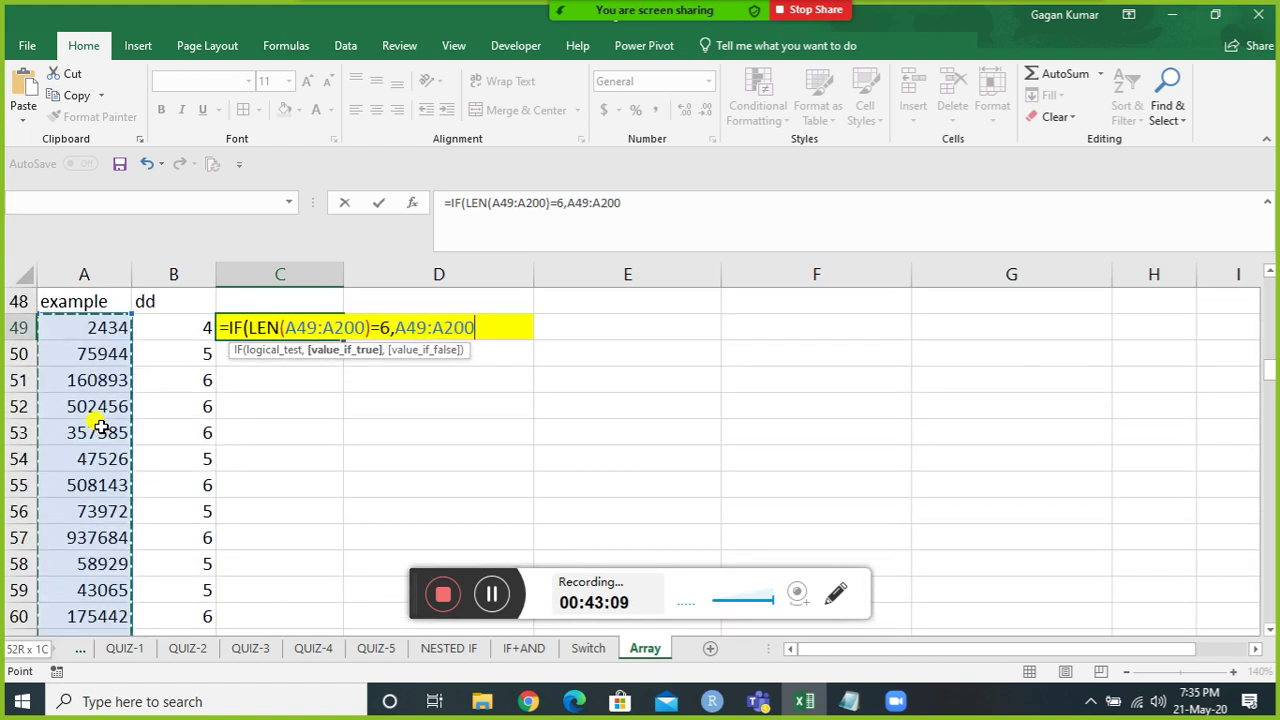
{"action": "type", "text": ")"}
Wrap the C49 IF formula in COUNT and enter it as an ordinary formula.
{"action": "left_click", "coordinate": [226, 328]}
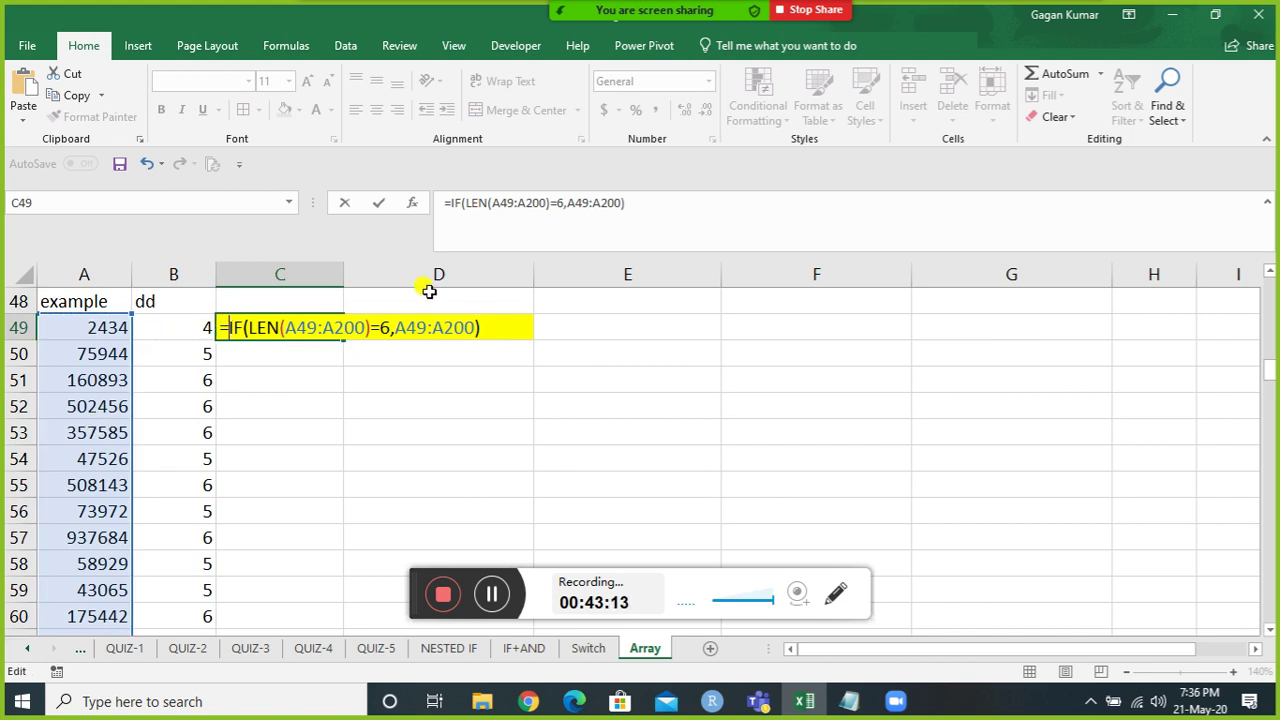
{"action": "type", "text": "count"}
{"action": "key", "text": "Tab"}
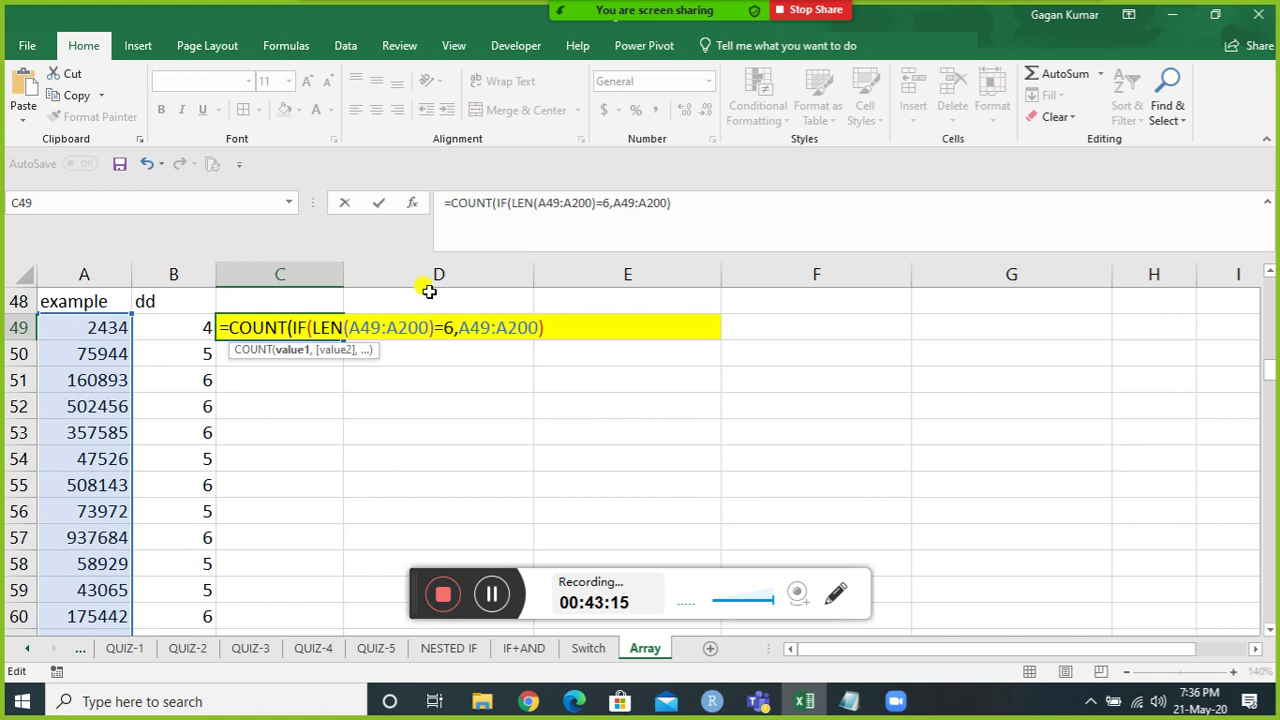
{"action": "left_click", "coordinate": [558, 324]}
{"action": "type", "text": ")"}
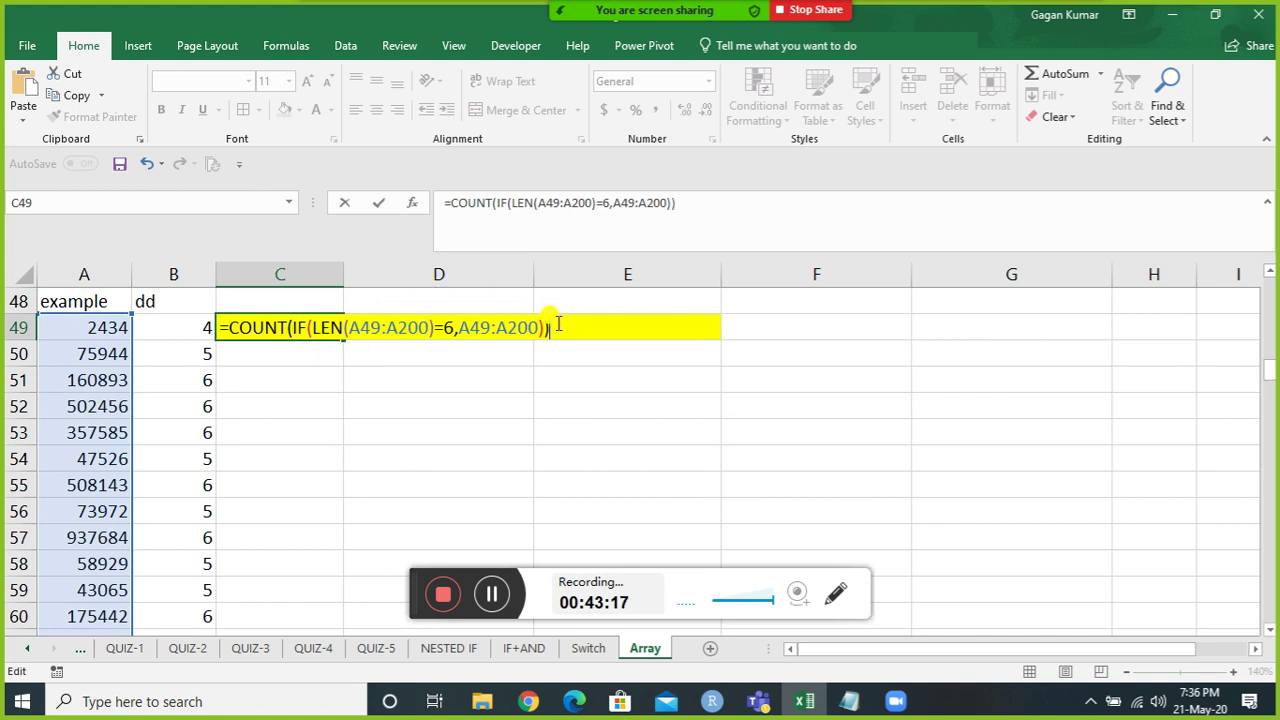
{"action": "key", "text": "ctrl+Return"}
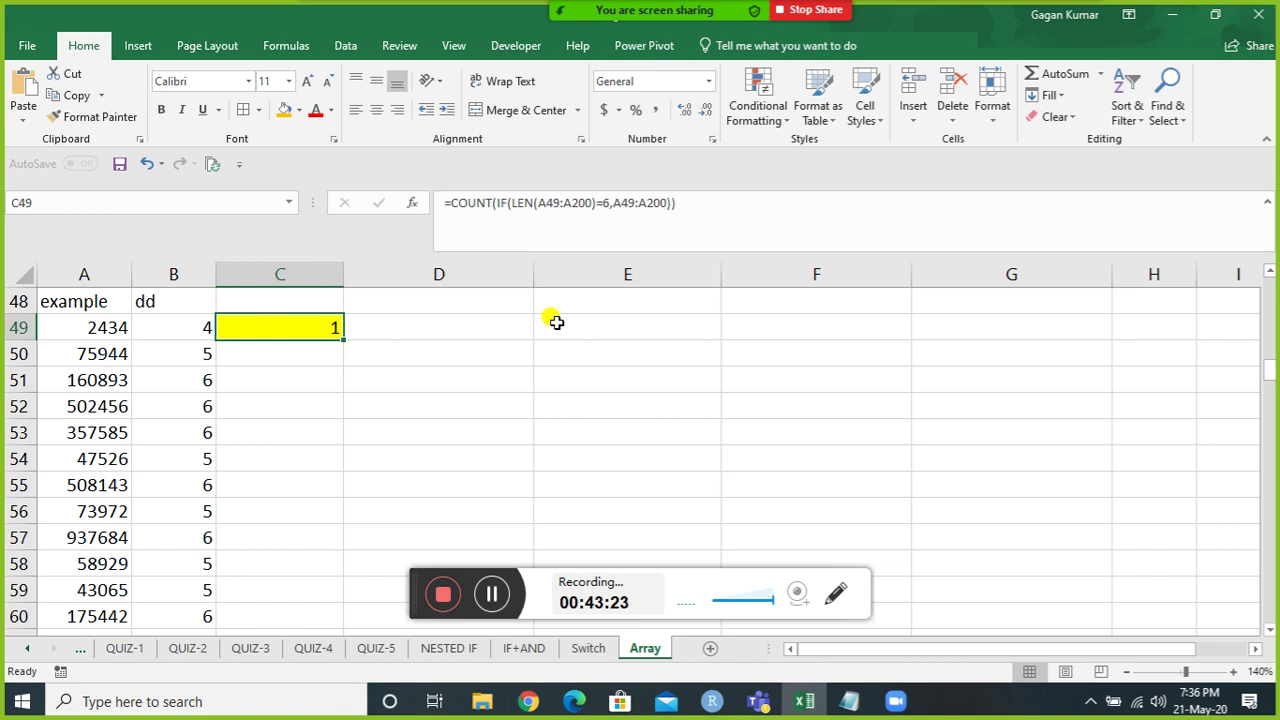
Examine the COUNT, IF and LEN arguments of the C49 formula one by one, leaving the formula as it is.
{"action": "scroll", "coordinate": [557, 322], "scroll_direction": "up", "scroll_amount": 1}
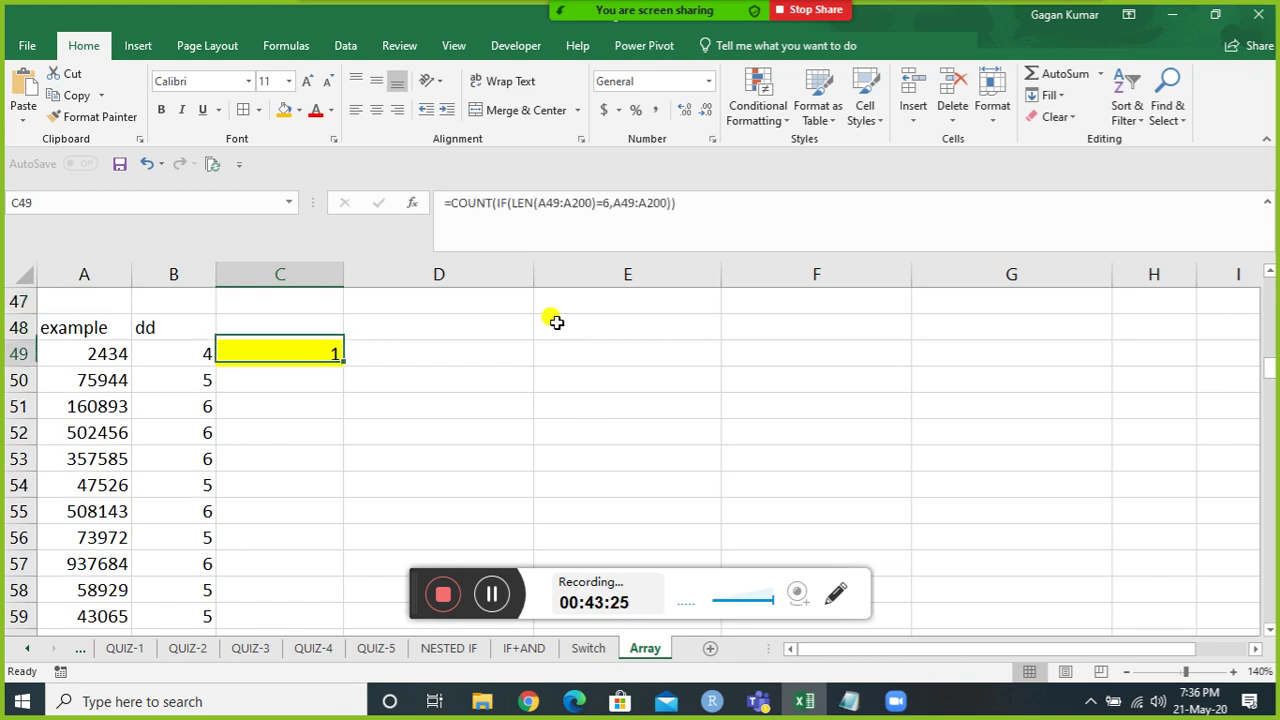
{"action": "key", "text": "F2"}
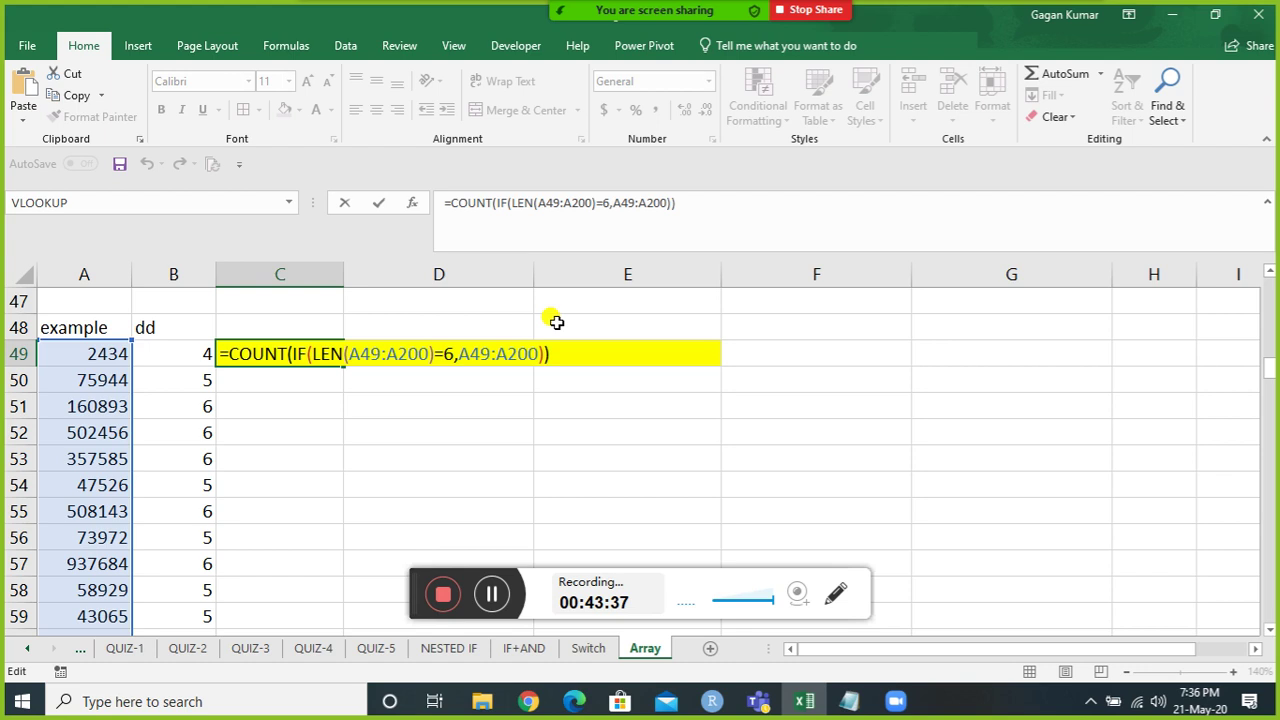
{"action": "key", "text": "Left"}
{"action": "key", "text": "Left"}
{"action": "key", "text": "Left"}
{"action": "key", "text": "Left"}
{"action": "key", "text": "Left"}
{"action": "key", "text": "Left"}
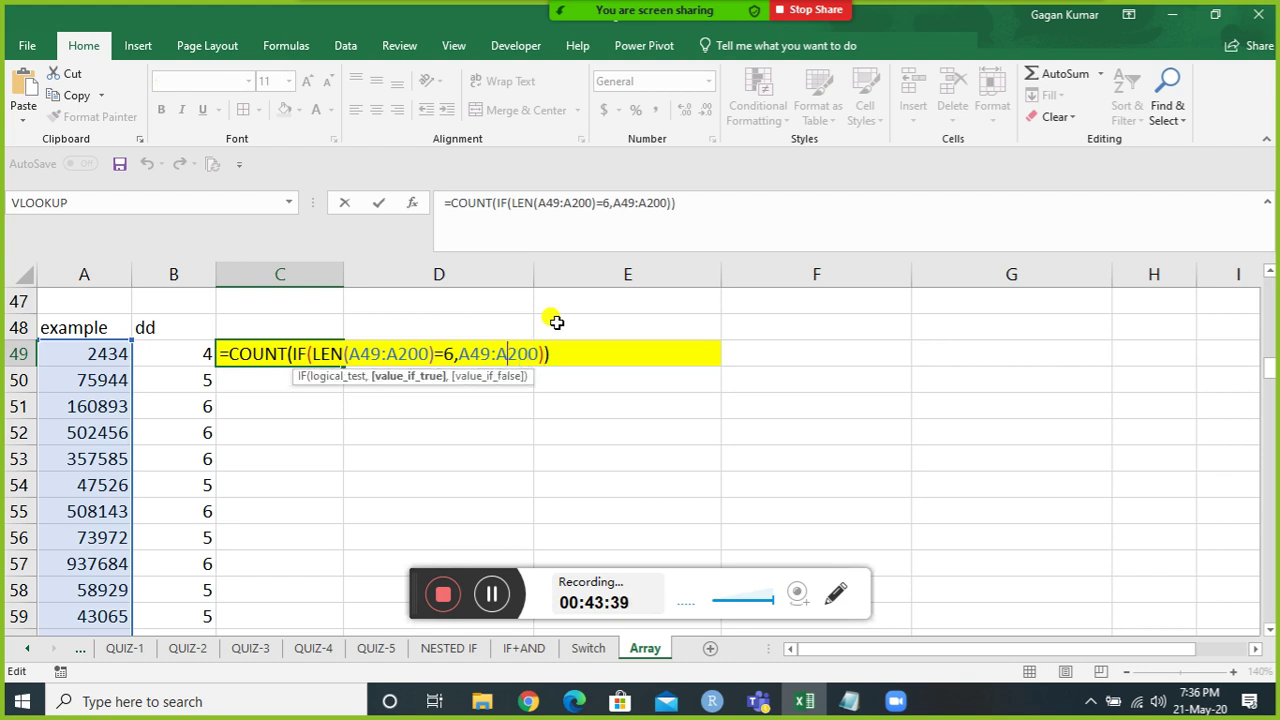
{"action": "key", "text": "Left"}
{"action": "key", "text": "Left"}
{"action": "key", "text": "Left"}
{"action": "key", "text": "Left"}
{"action": "key", "text": "Left"}
{"action": "key", "text": "Left"}
{"action": "key", "text": "Left"}
{"action": "key", "text": "Left"}
{"action": "key", "text": "Left"}
{"action": "key", "text": "Left"}
{"action": "key", "text": "Left"}
{"action": "key", "text": "Left"}
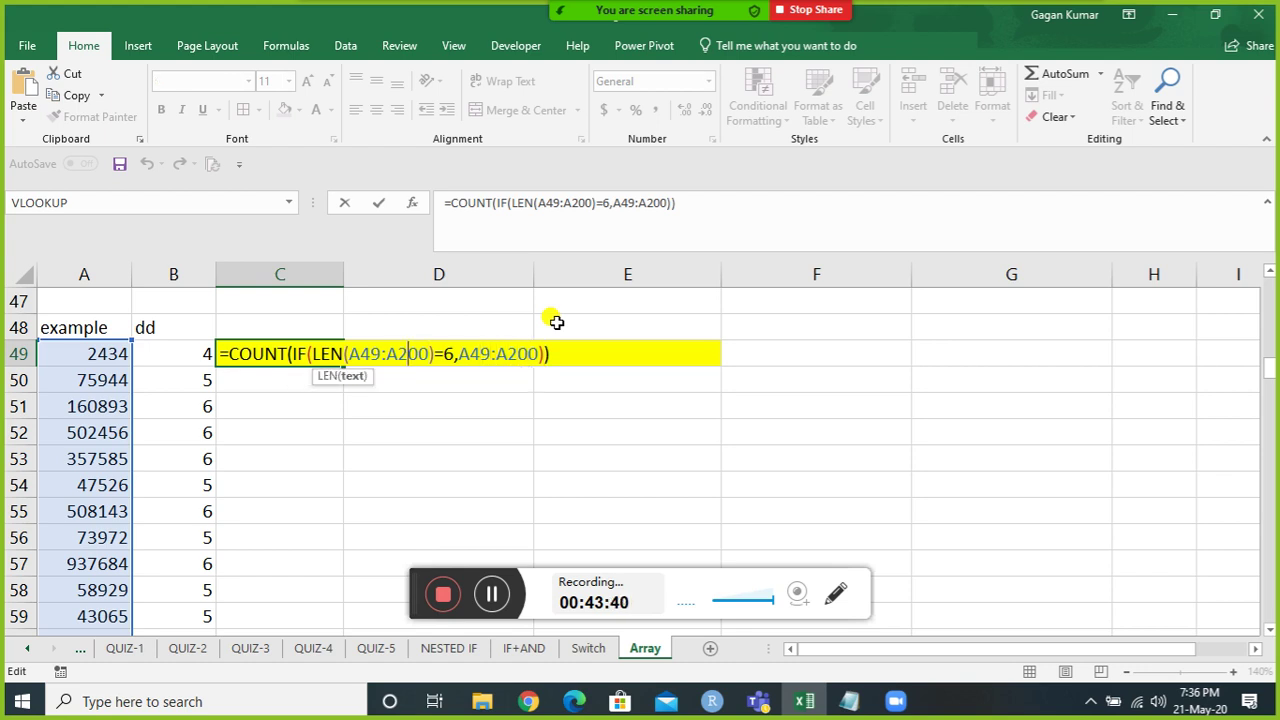
{"action": "key", "text": "Right"}
{"action": "key", "text": "Right"}
{"action": "key", "text": "Right"}
{"action": "key", "text": "Right"}
{"action": "key", "text": "Right"}
{"action": "key", "text": "Right"}
{"action": "key", "text": "Right"}
{"action": "key", "text": "Right"}
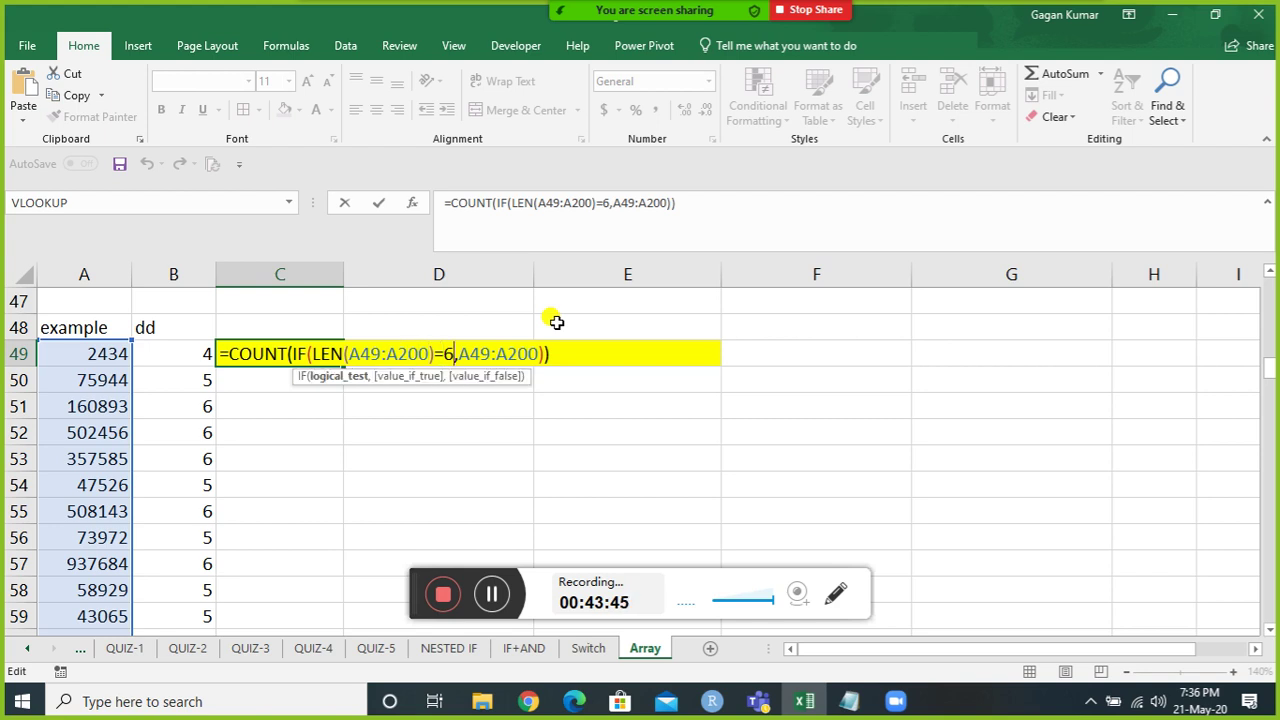
{"action": "key", "text": "Right"}
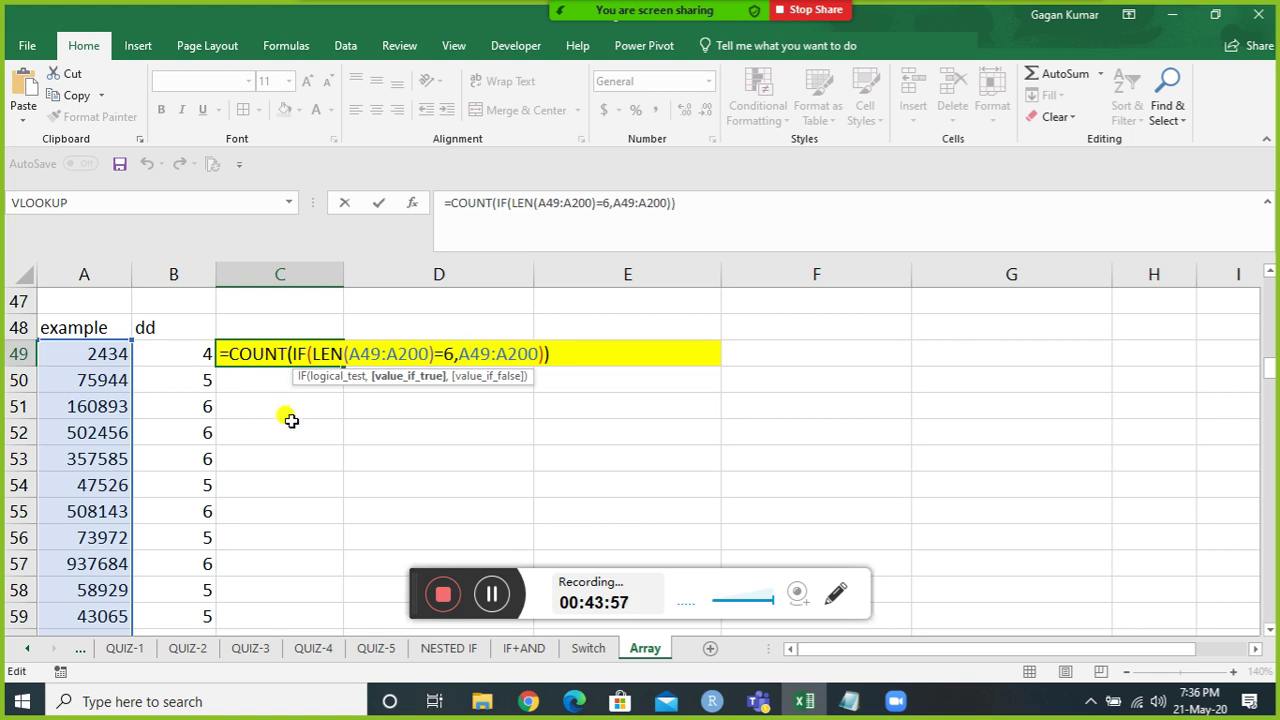
{"action": "key", "text": "ctrl+Return"}
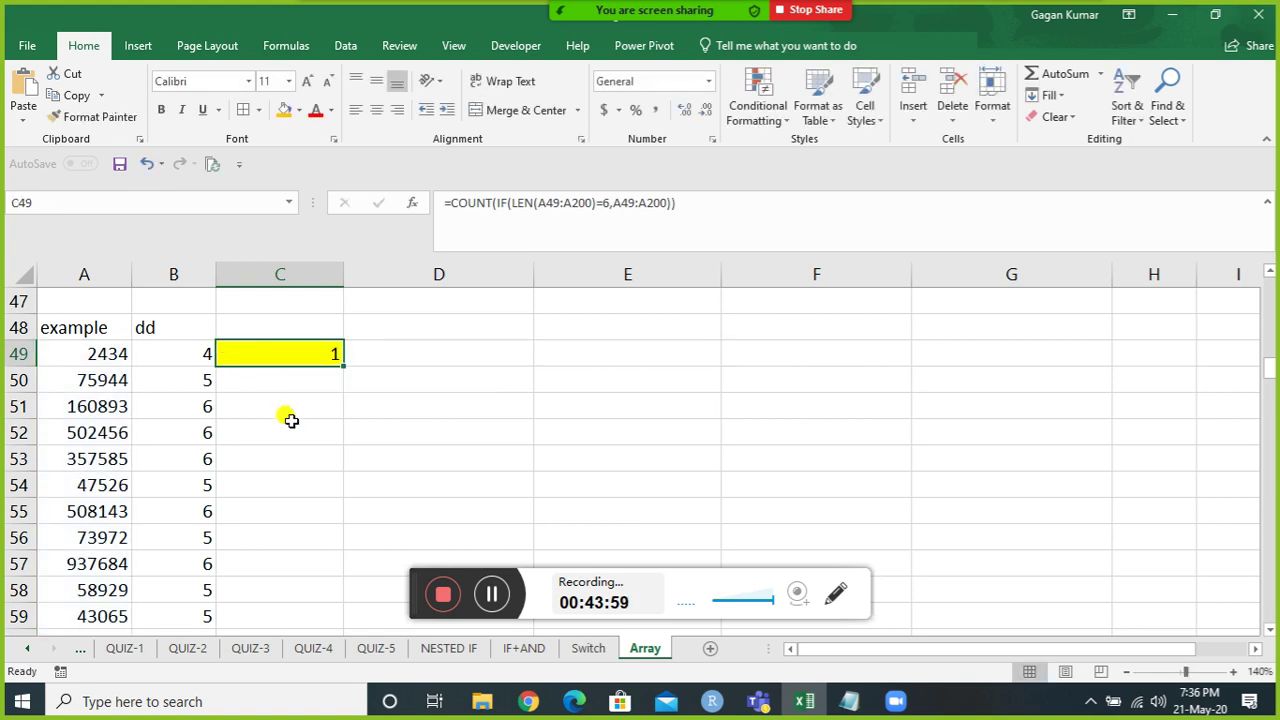
Replace the C49 formula with the beginning of a new one, =IF(LEN(A49:A200)=6.
{"action": "type", "text": "=IF("}
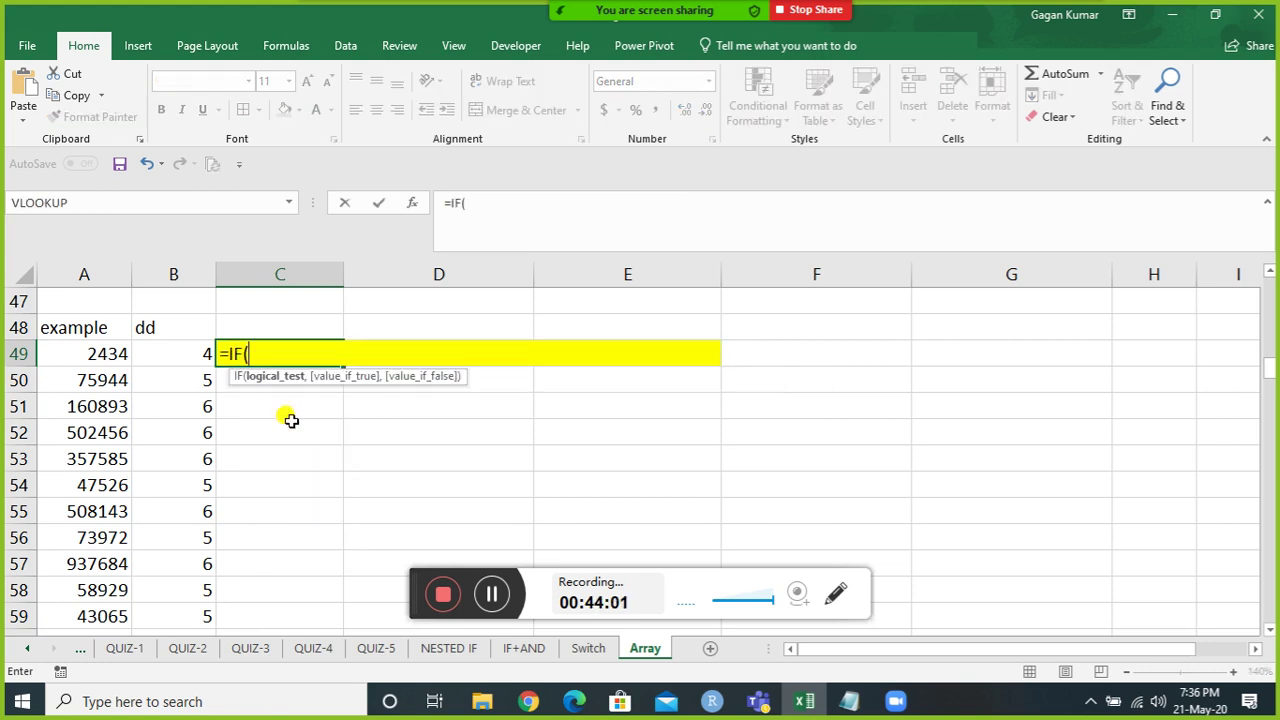
{"action": "type", "text": "len"}
{"action": "key", "text": "Tab"}
{"action": "key", "text": "Left"}
{"action": "key", "text": "Left"}
{"action": "key", "text": "ctrl+Down"}
{"action": "key", "text": "ctrl+shift+Up"}
{"action": "key", "text": "shift+Down"}
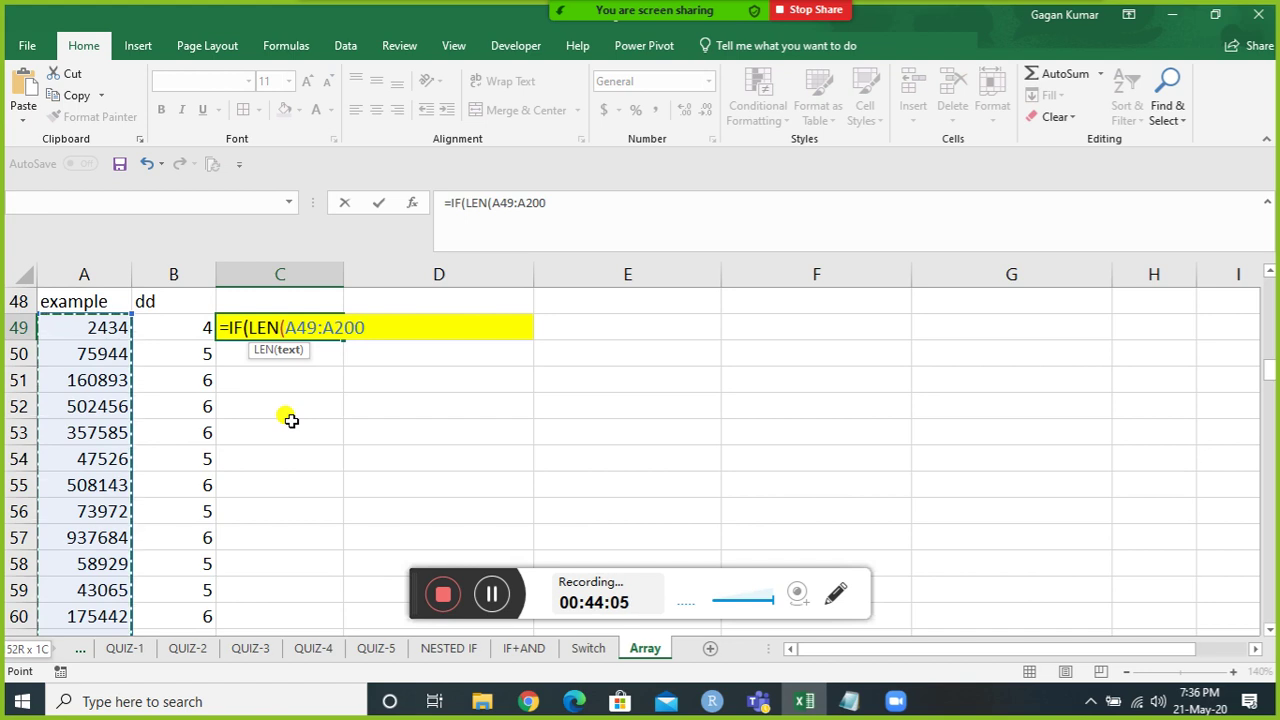
{"action": "type", "text": ")=6"}
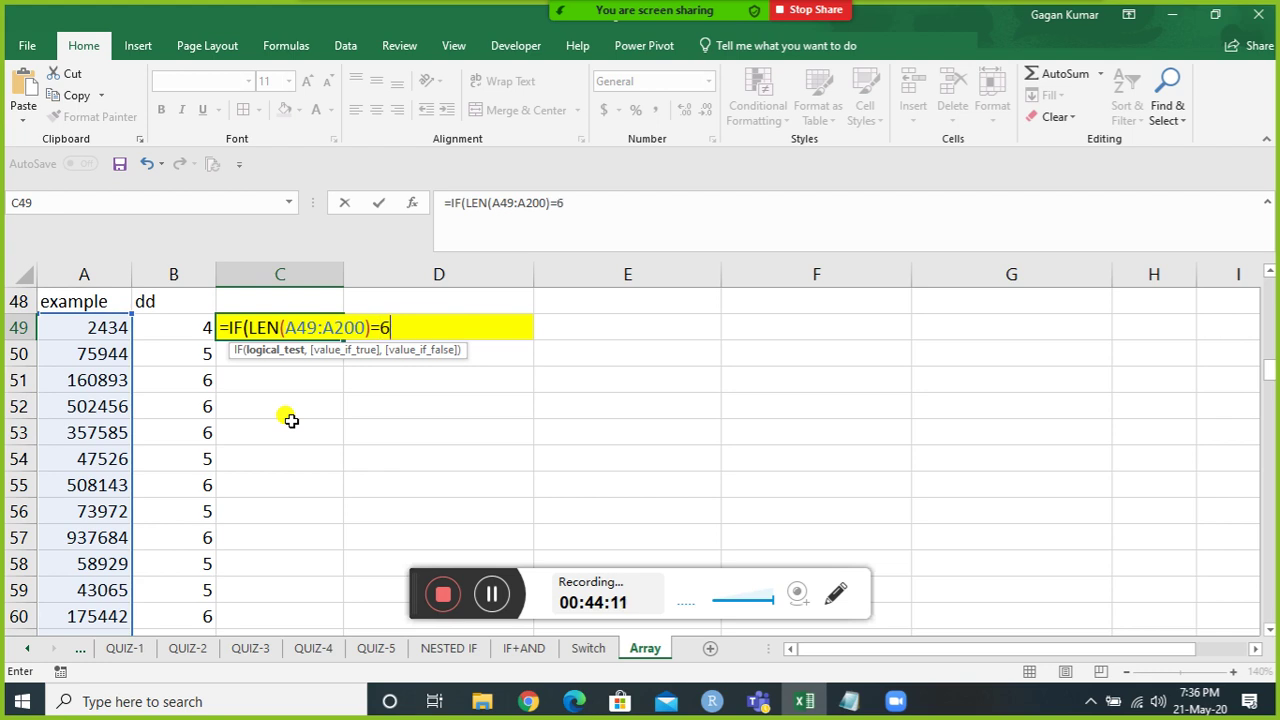
Complete the IF in C49 with 1 as the value if true and 0 as the value if false.
{"action": "type", "text": ","}
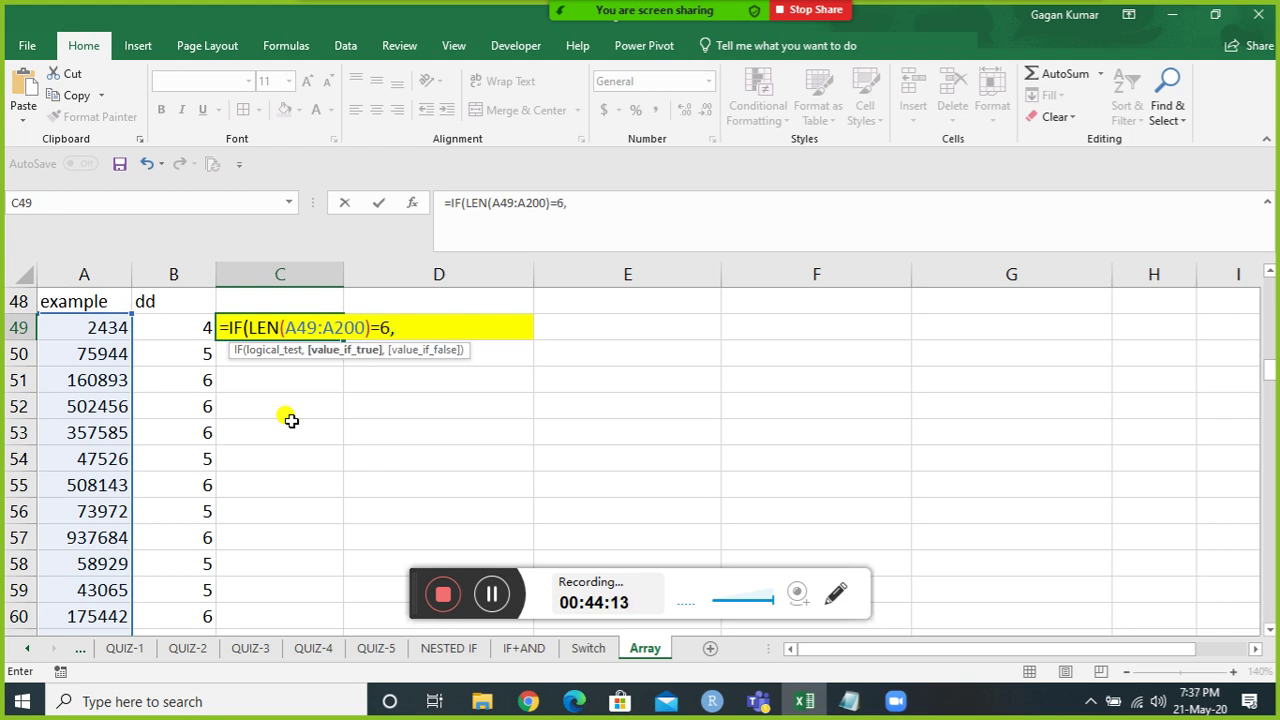
{"action": "type", "text": "1"}
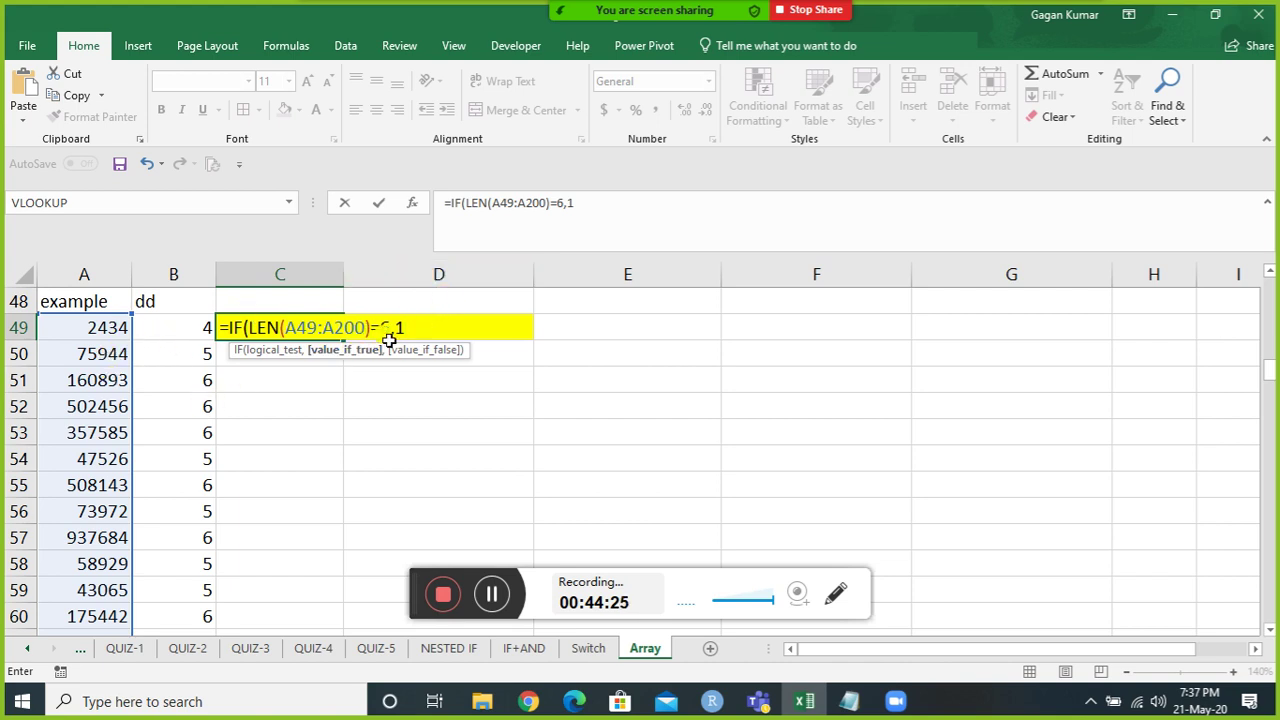
{"action": "type", "text": ",0)"}
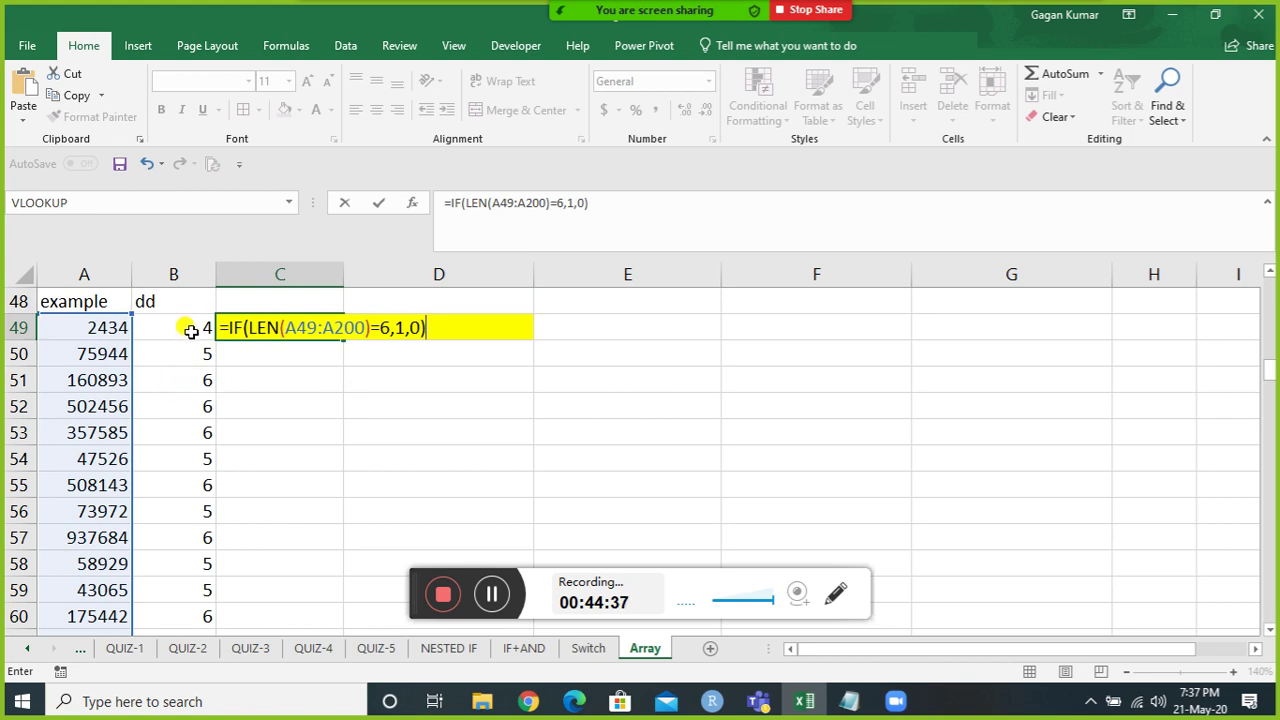
Wrap the C49 IF formula in SUM and enter it as an array formula, =SUM(IF(LEN(A49:A200)=6,1,0)).
{"action": "left_click", "coordinate": [234, 329]}
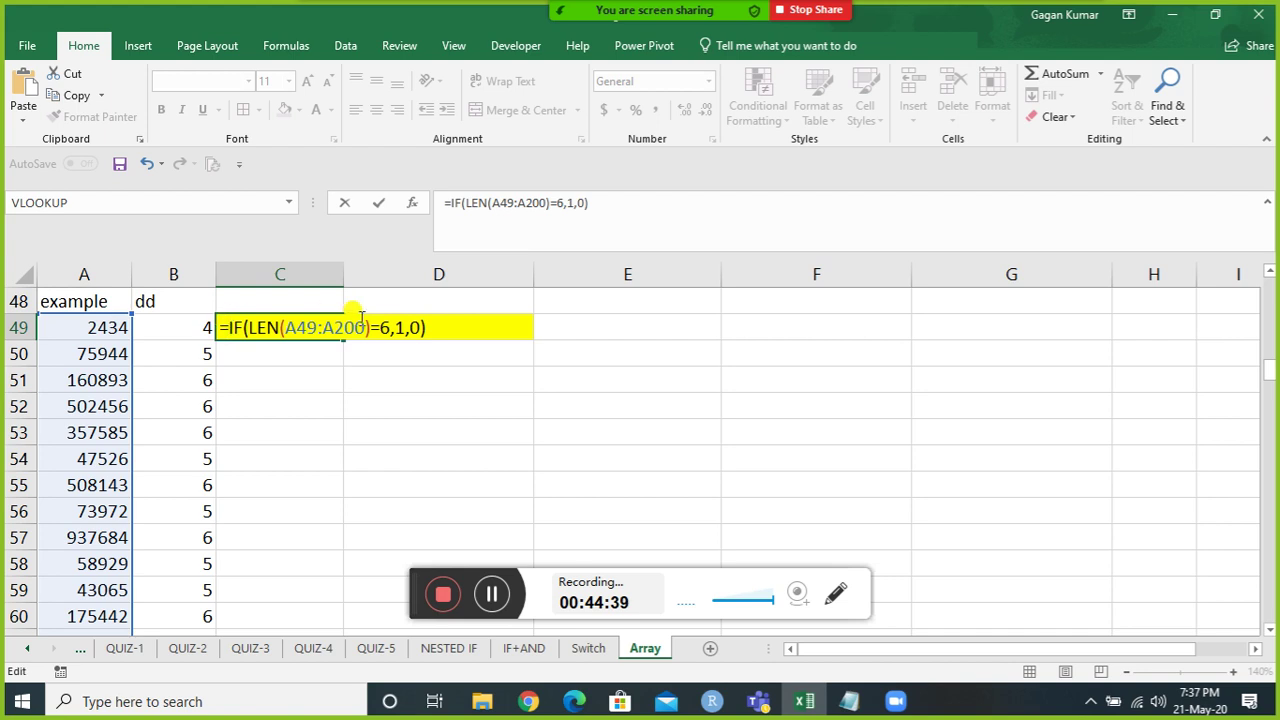
{"action": "type", "text": "su"}
{"action": "key", "text": "Tab"}
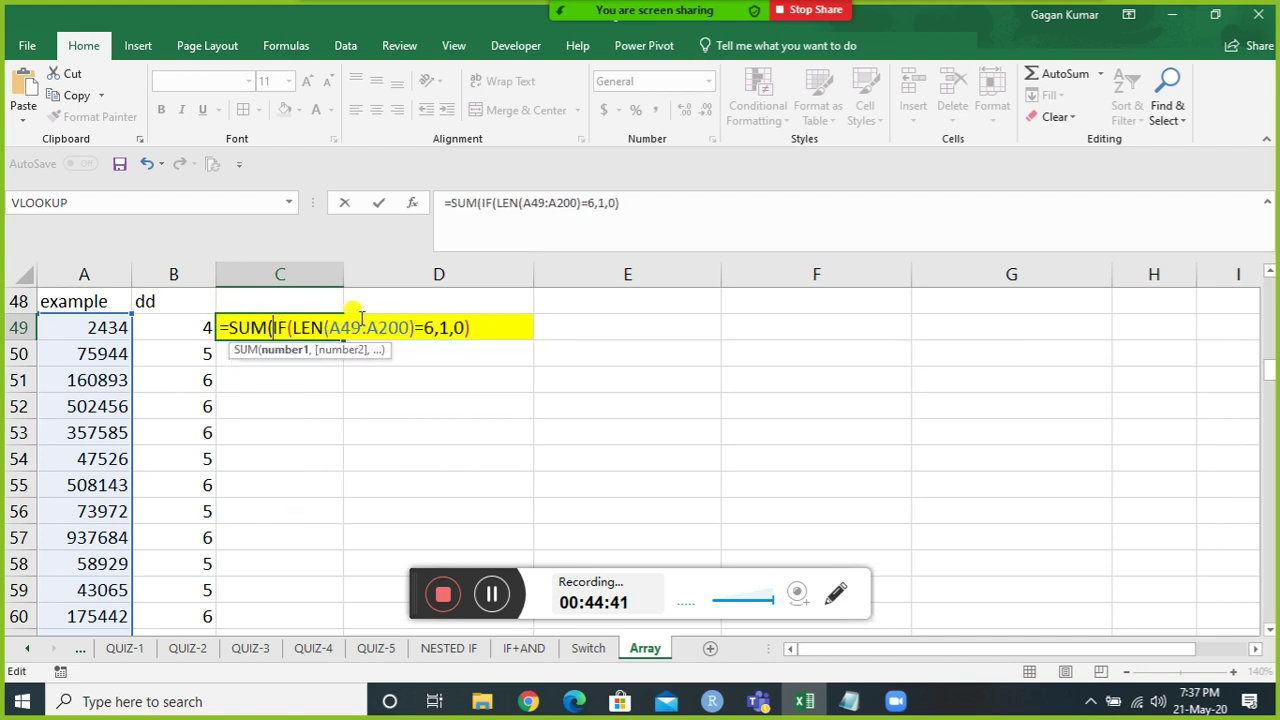
{"action": "left_click", "coordinate": [484, 325]}
{"action": "type", "text": ")"}
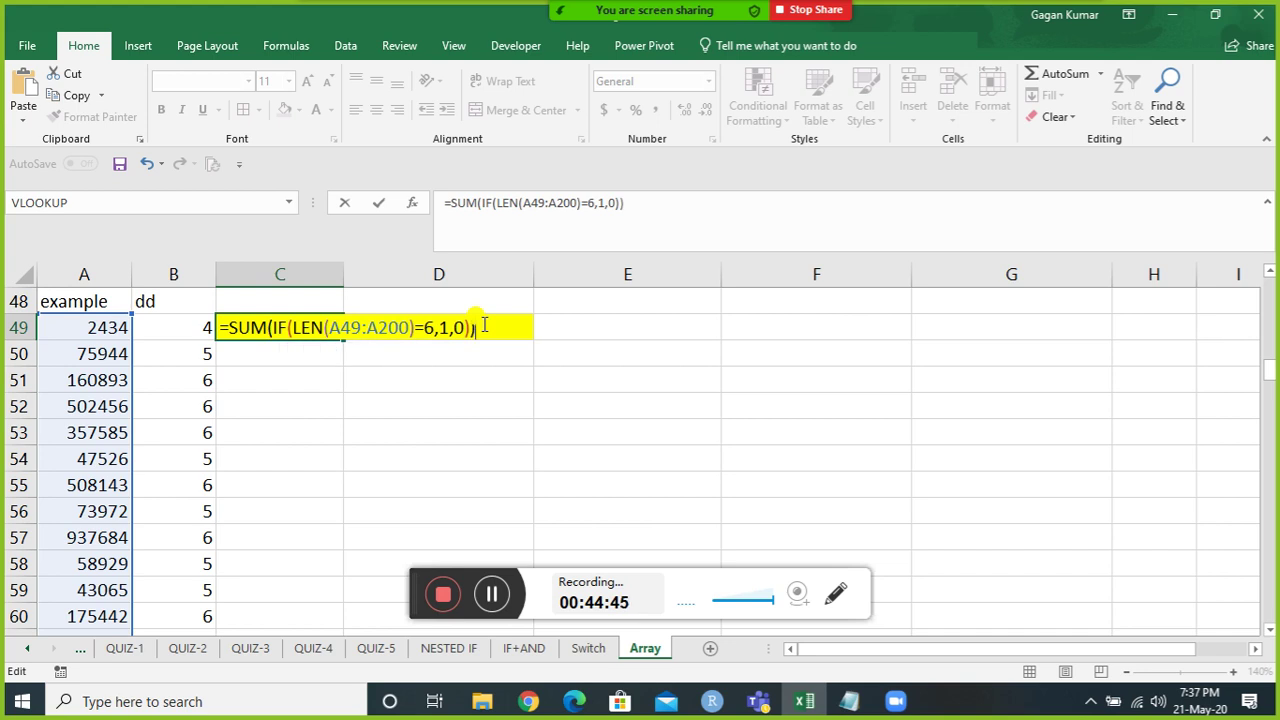
{"action": "key", "text": "ctrl+shift+Return"}
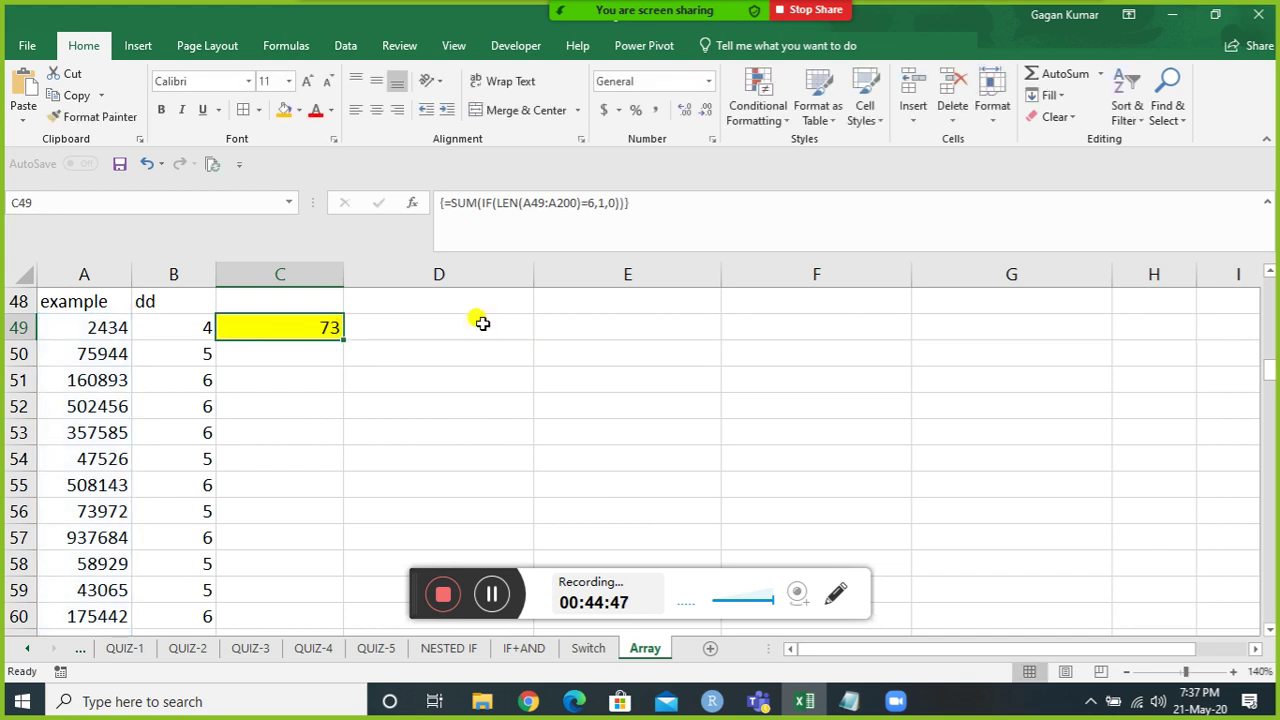
Review the numbers in column A against their LEN values in column B, ending at the C49 formula.
{"action": "key", "text": "Left"}
{"action": "key", "text": "Down"}
{"action": "key", "text": "Down"}
{"action": "key", "text": "Up"}
{"action": "key", "text": "Up"}
{"action": "key", "text": "Down"}
{"action": "key", "text": "Down"}
{"action": "key", "text": "Down"}
{"action": "key", "text": "Down"}
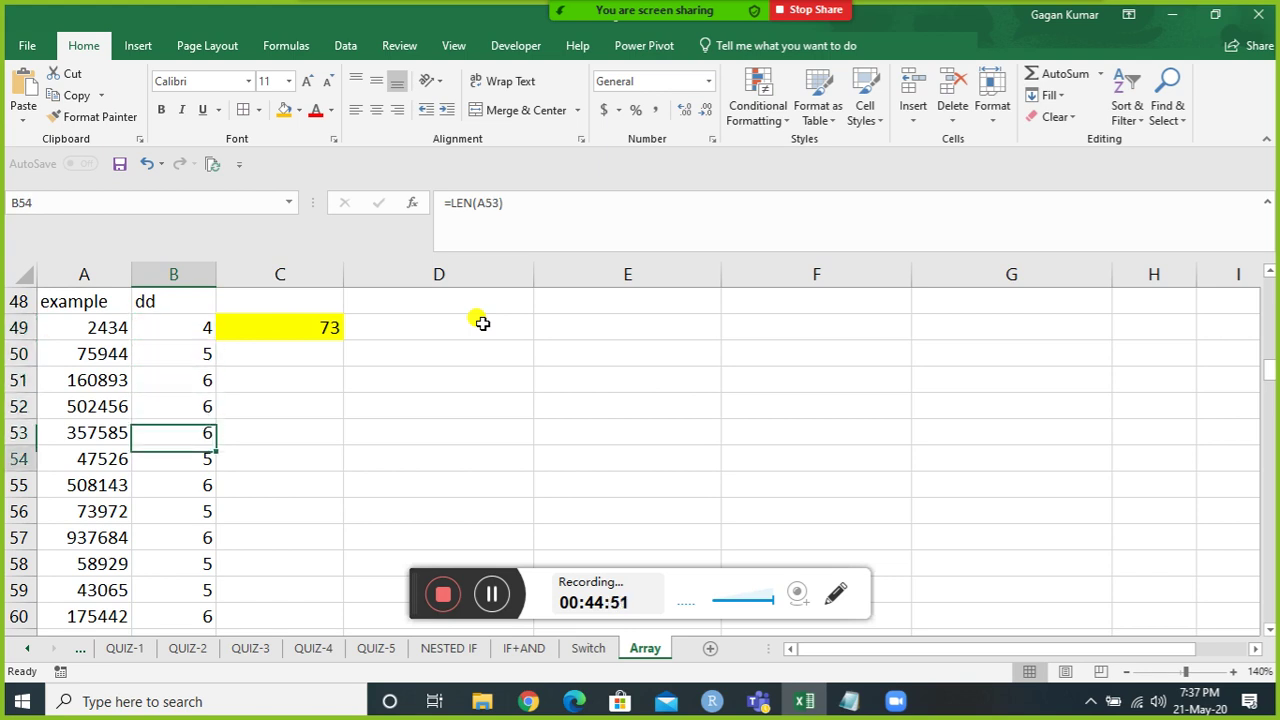
{"action": "key", "text": "ctrl+Down"}
{"action": "key", "text": "ctrl+Up"}
{"action": "key", "text": "Left"}
{"action": "key", "text": "Down"}
{"action": "key", "text": "Down"}
{"action": "key", "text": "Down"}
{"action": "key", "text": "Down"}
{"action": "key", "text": "Down"}
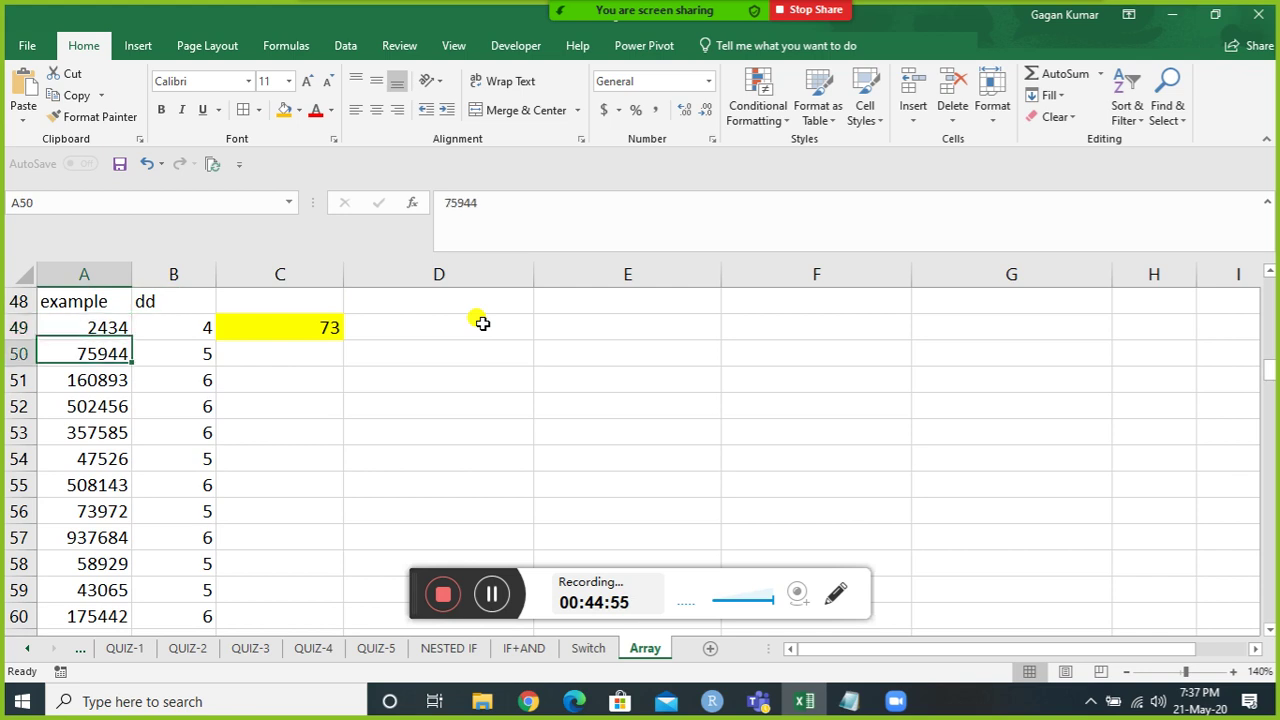
{"action": "key", "text": "Right"}
{"action": "key", "text": "Down"}
{"action": "key", "text": "Down"}
{"action": "key", "text": "Down"}
{"action": "key", "text": "Up"}
{"action": "key", "text": "ctrl+Up"}
{"action": "key", "text": "Down"}
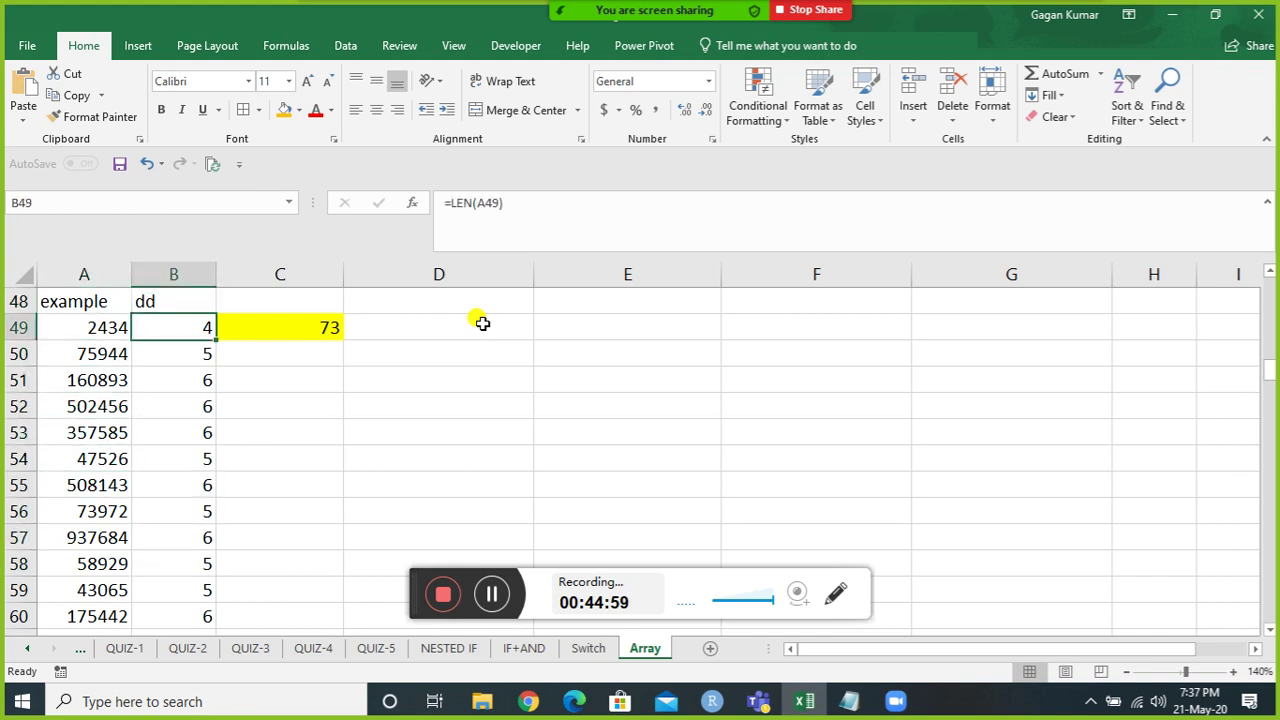
{"action": "key", "text": "Right"}
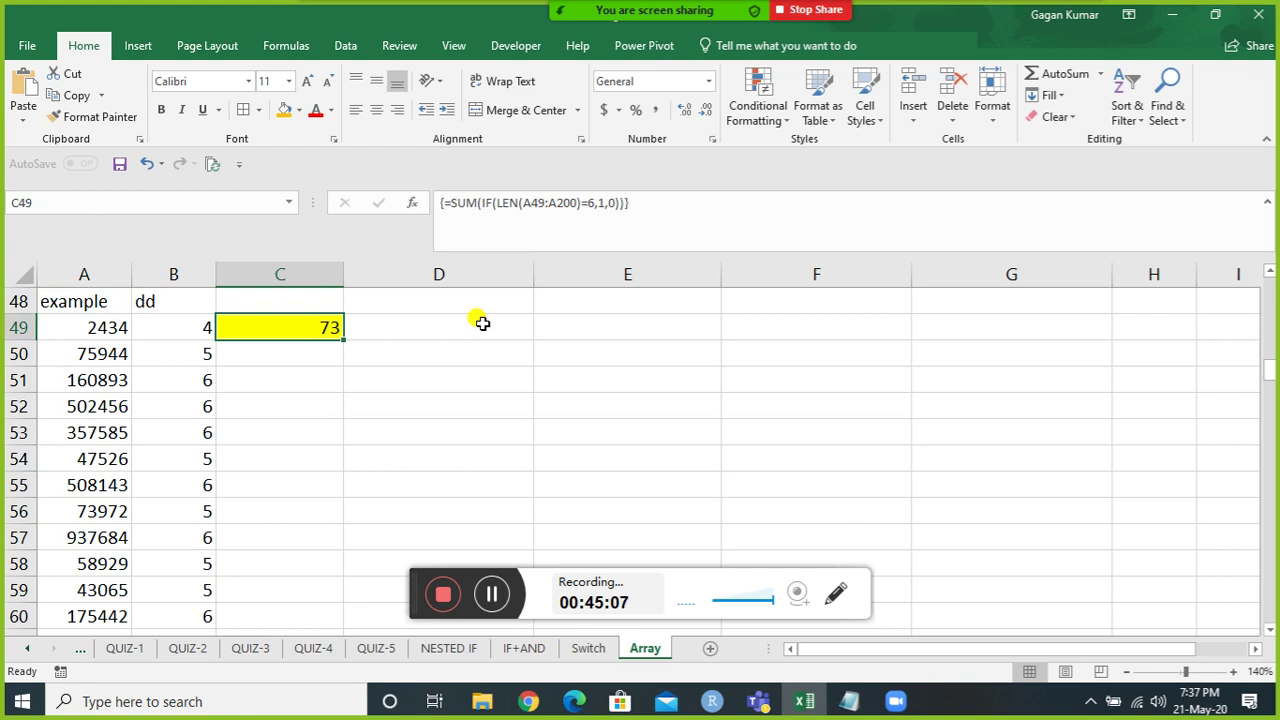
Start an IF formula in D49 with LEN(A49:A200)=6 as its logical test.
{"action": "left_click", "coordinate": [482, 323]}
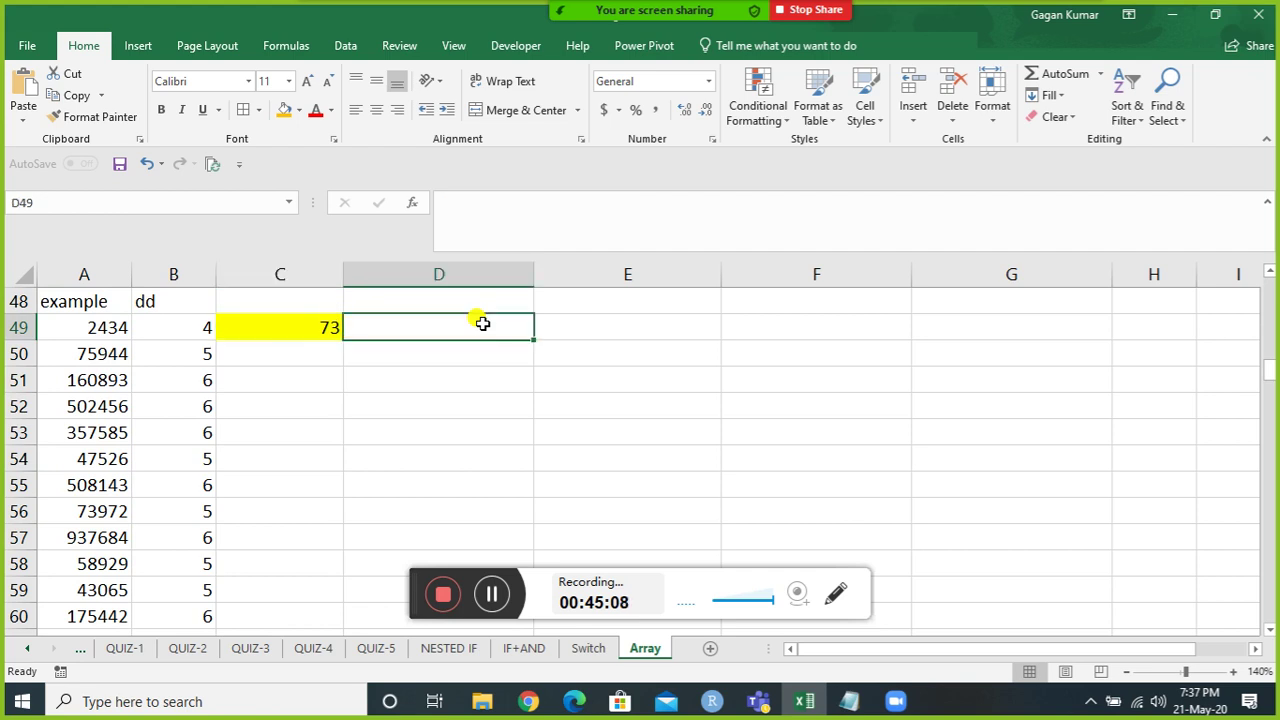
{"action": "type", "text": "="}
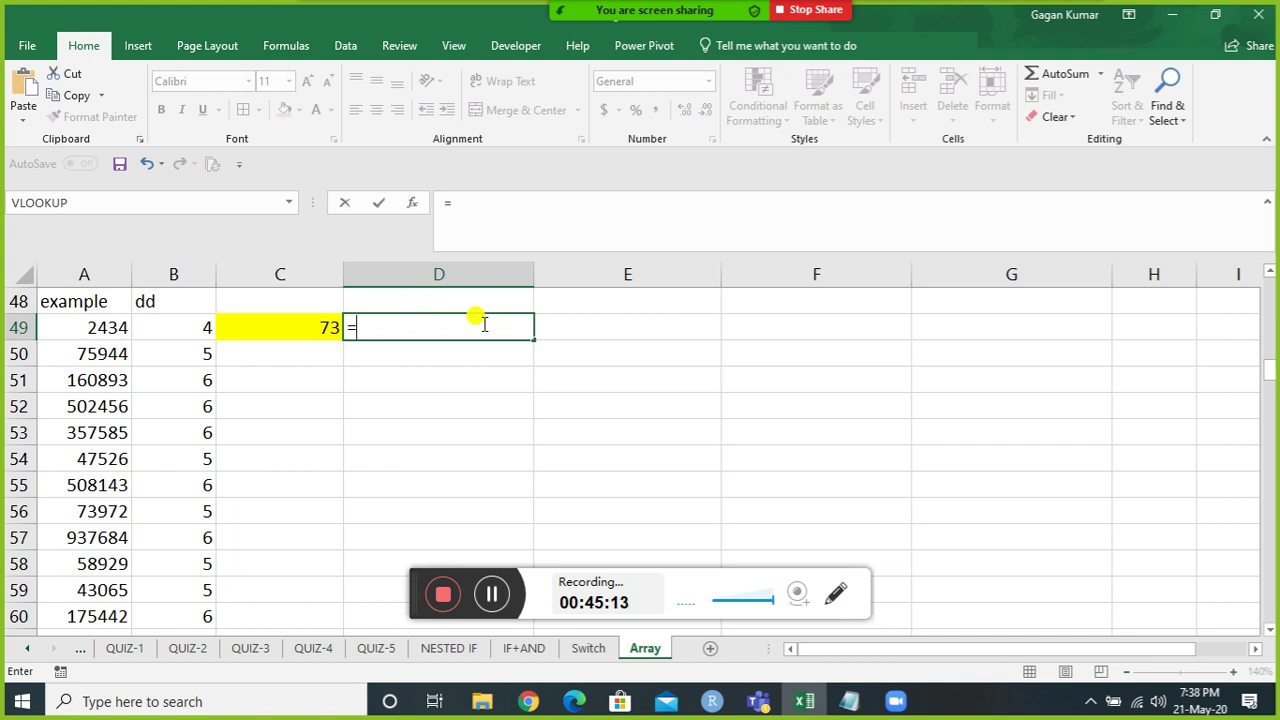
{"action": "type", "text": "IF("}
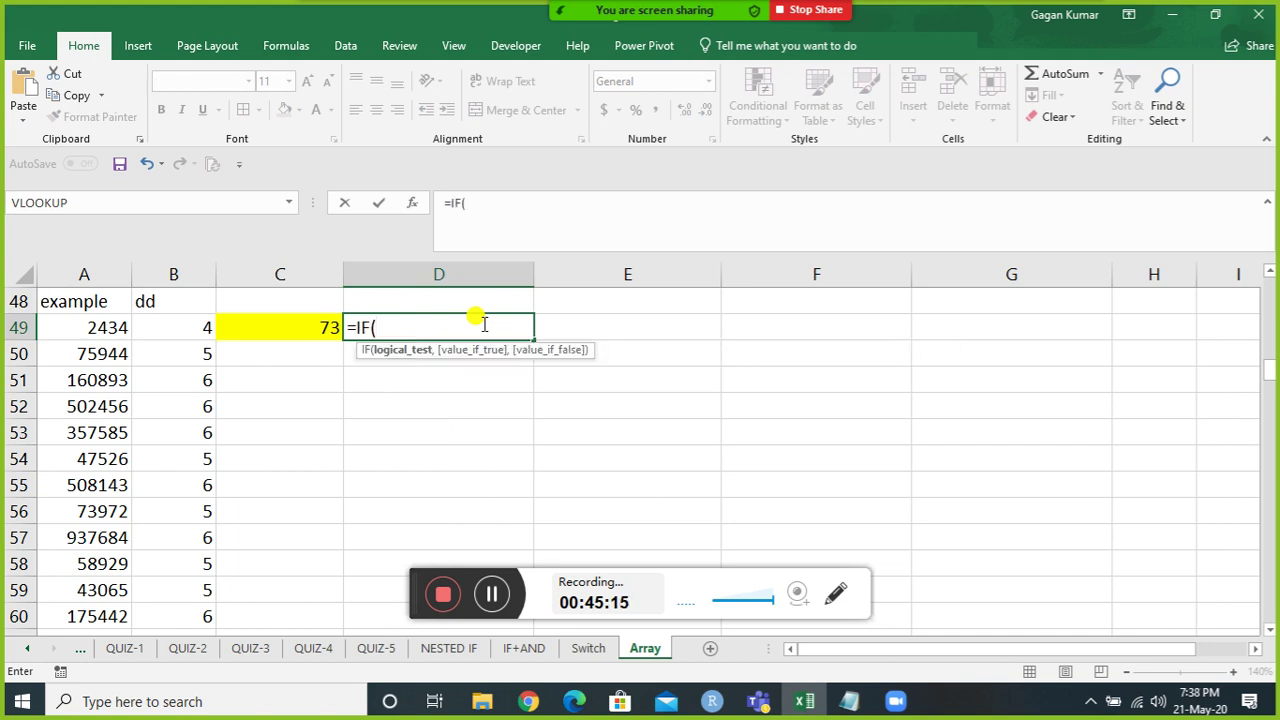
{"action": "type", "text": "len("}
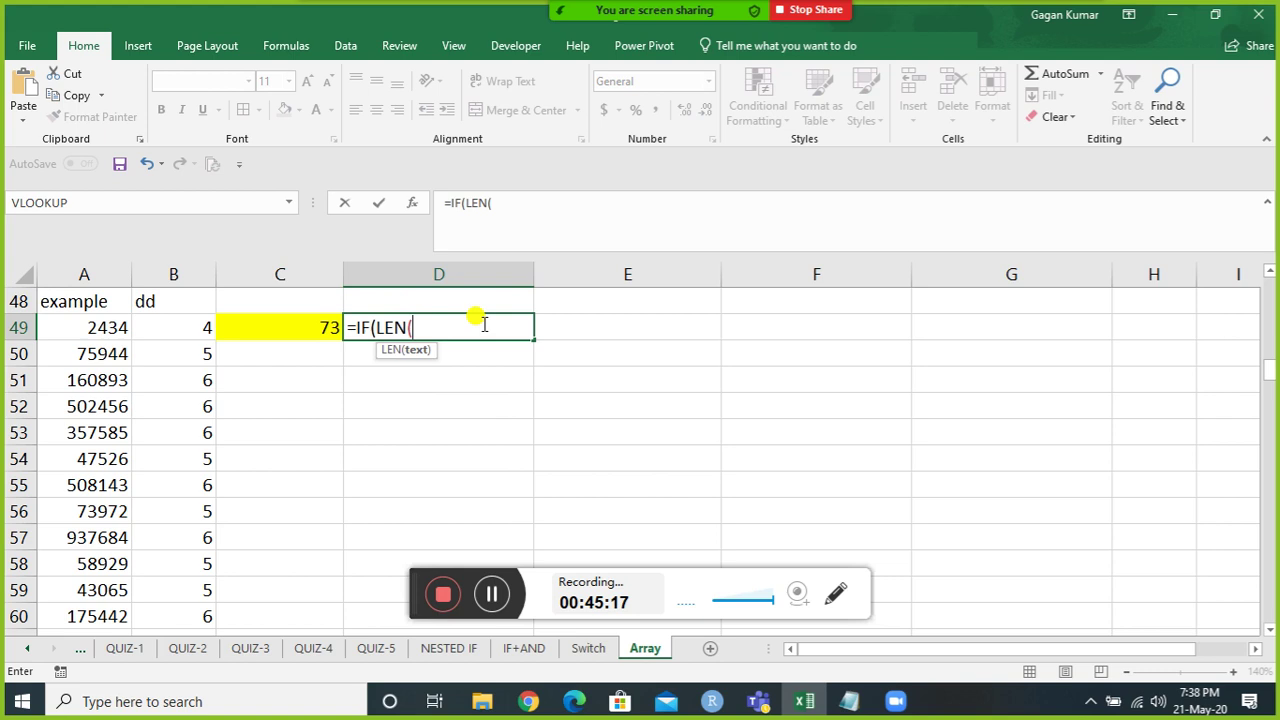
{"action": "key", "text": "Left"}
{"action": "key", "text": "Left"}
{"action": "key", "text": "Left"}
{"action": "key", "text": "ctrl+shift+Down"}
{"action": "key", "text": "ctrl+BackSpace"}
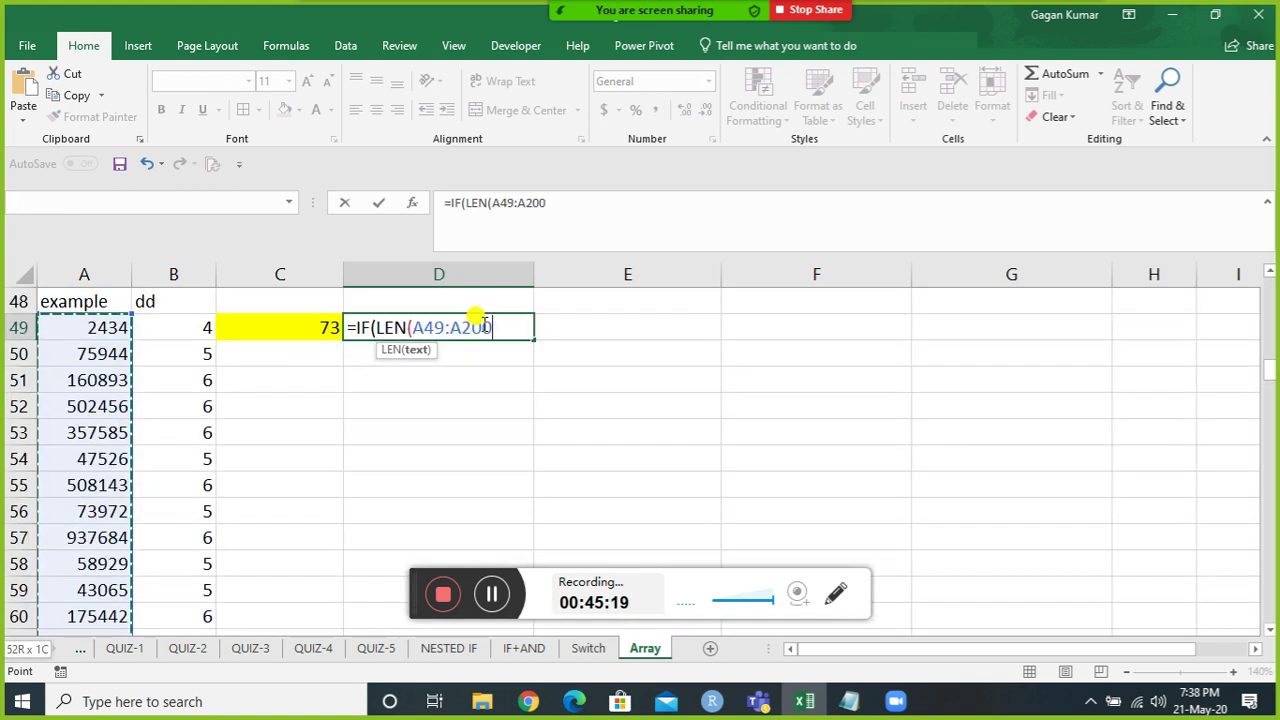
{"action": "type", "text": ")="}
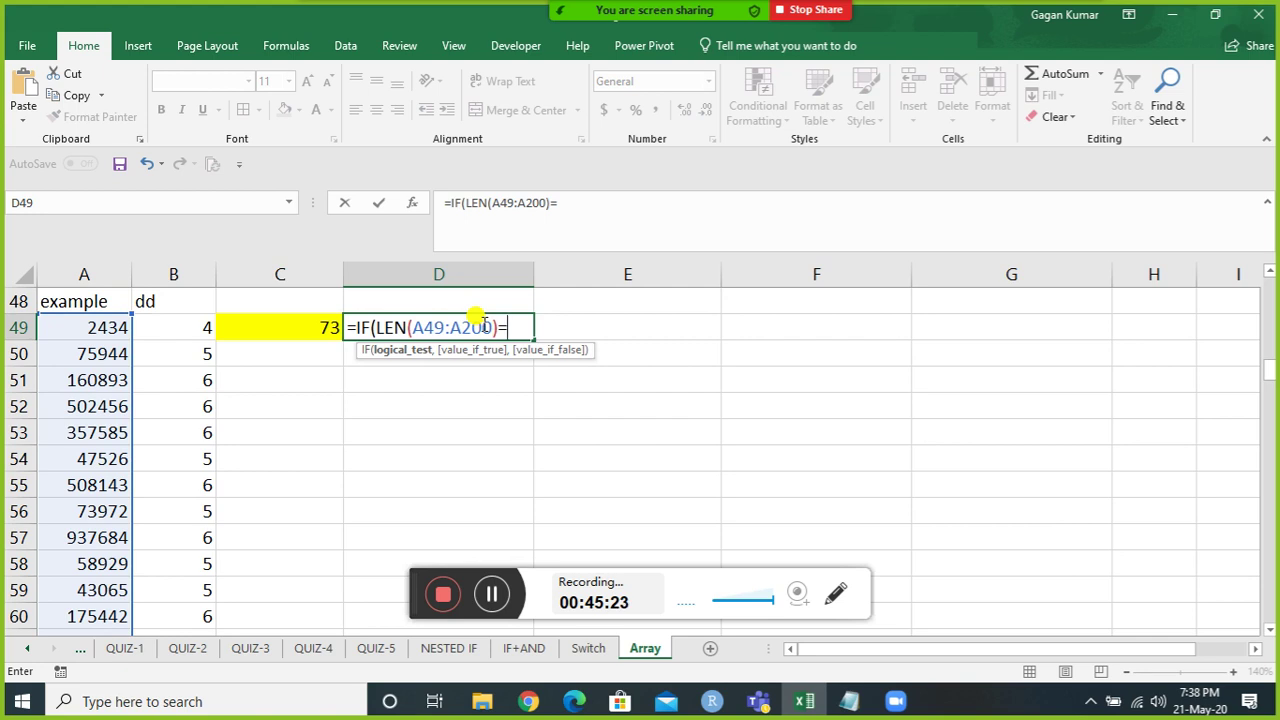
{"action": "type", "text": "6,"}
Complete the IF in D49 with the range A49:A200 as the value if true and no value if false.
{"action": "key", "text": "Left"}
{"action": "key", "text": "Left"}
{"action": "key", "text": "Left"}
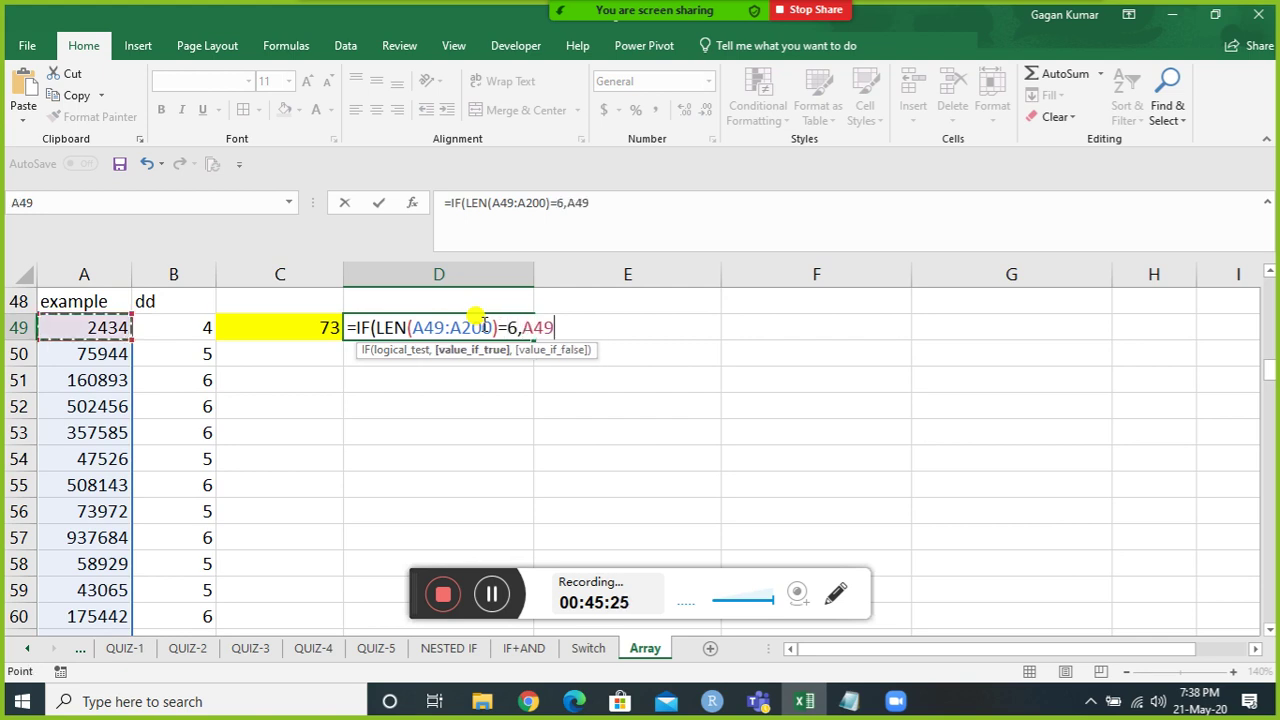
{"action": "key", "text": "ctrl+shift+Down"}
{"action": "key", "text": "ctrl+BackSpace"}
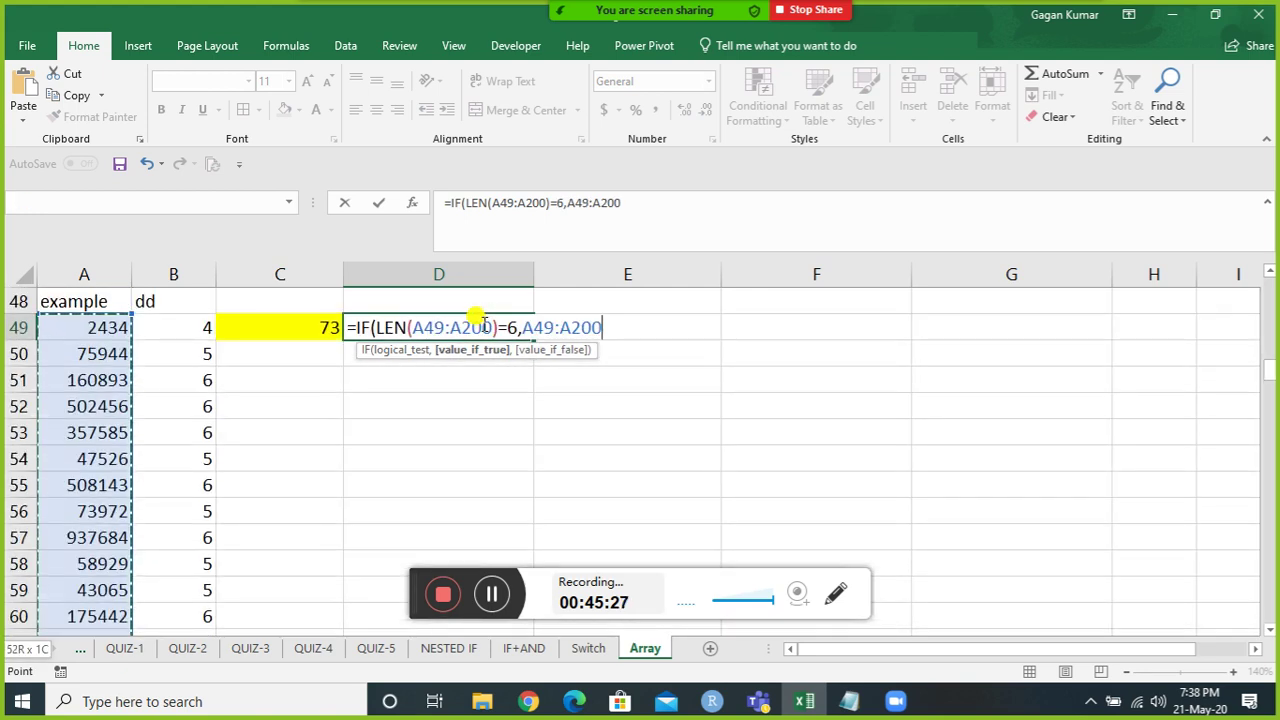
{"action": "type", "text": ")"}
Wrap the D49 IF formula in COUNT and enter it as an array formula, =COUNT(IF(LEN(A49:A200)=6,A49:A200)).
{"action": "left_click", "coordinate": [355, 327]}
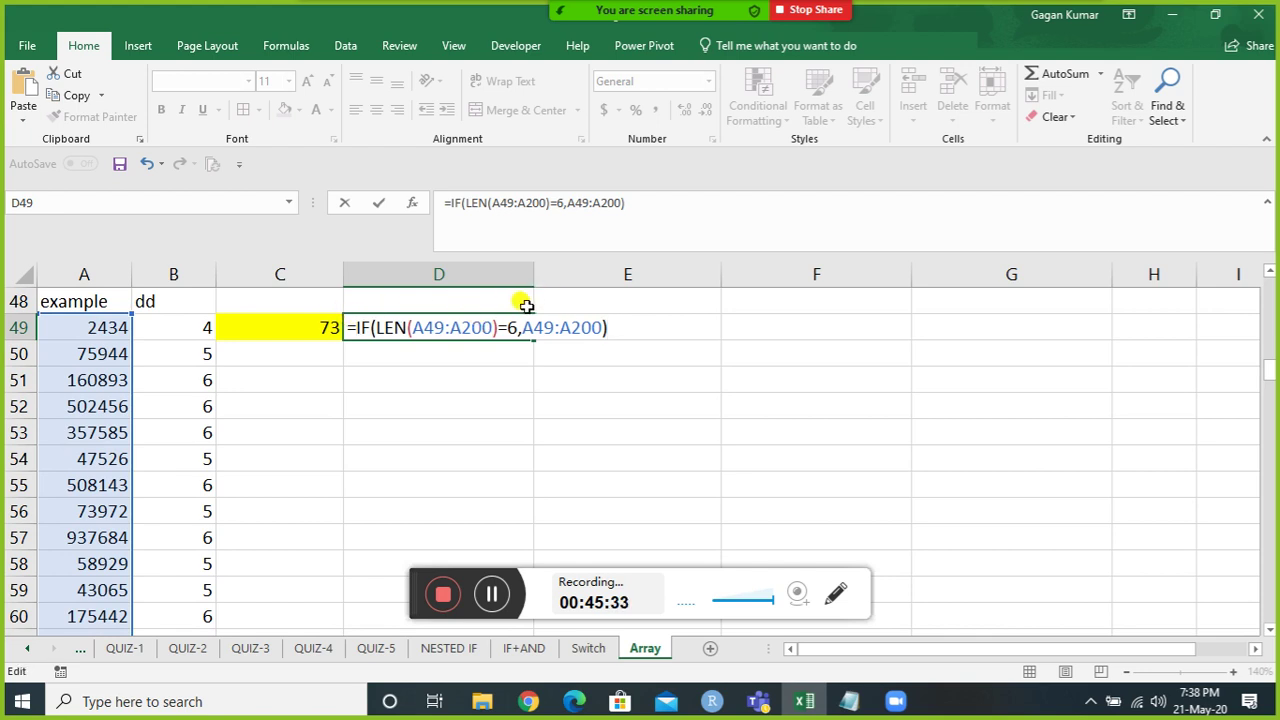
{"action": "type", "text": "count"}
{"action": "key", "text": "Tab"}
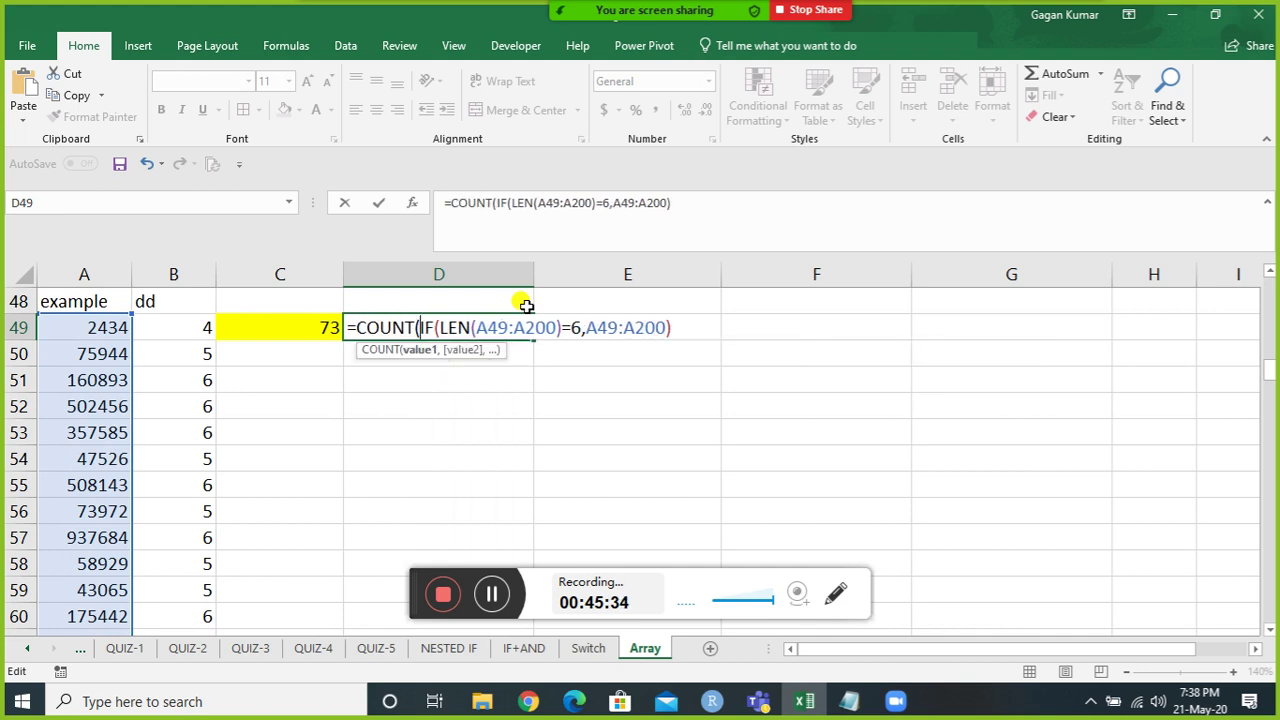
{"action": "left_click", "coordinate": [693, 328]}
{"action": "type", "text": ")"}
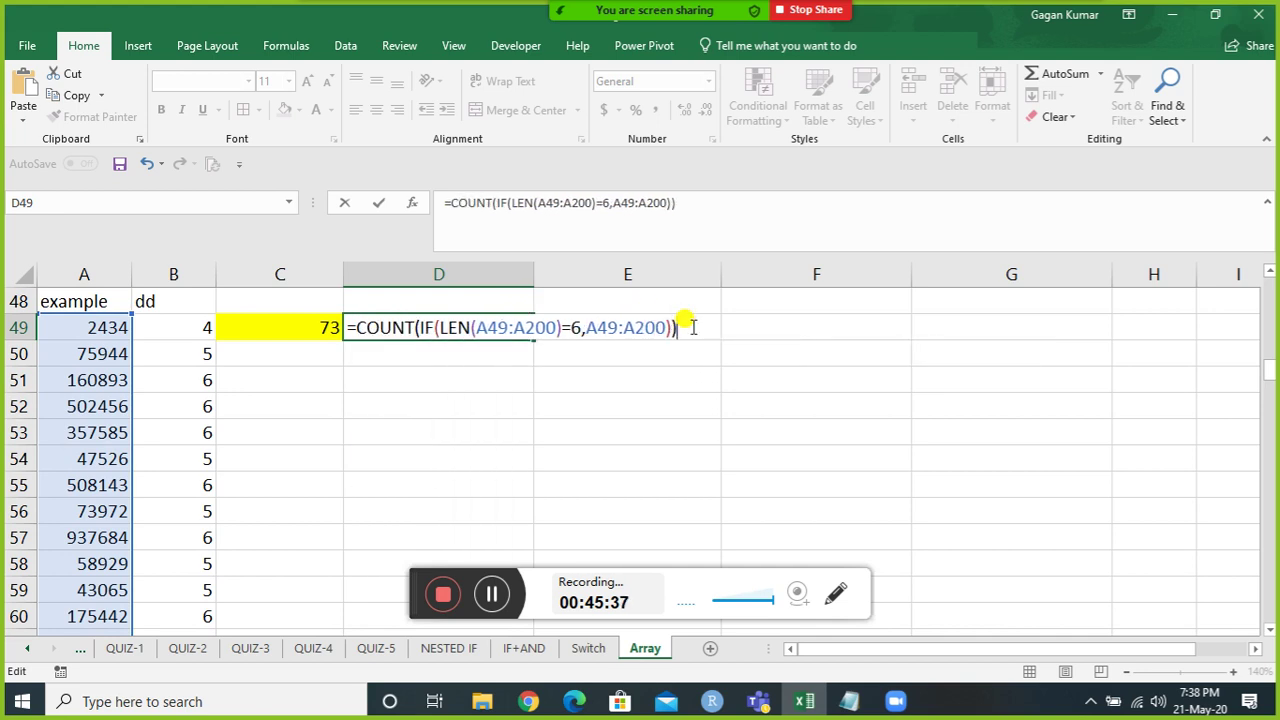
{"action": "key", "text": "ctrl+shift+Return"}
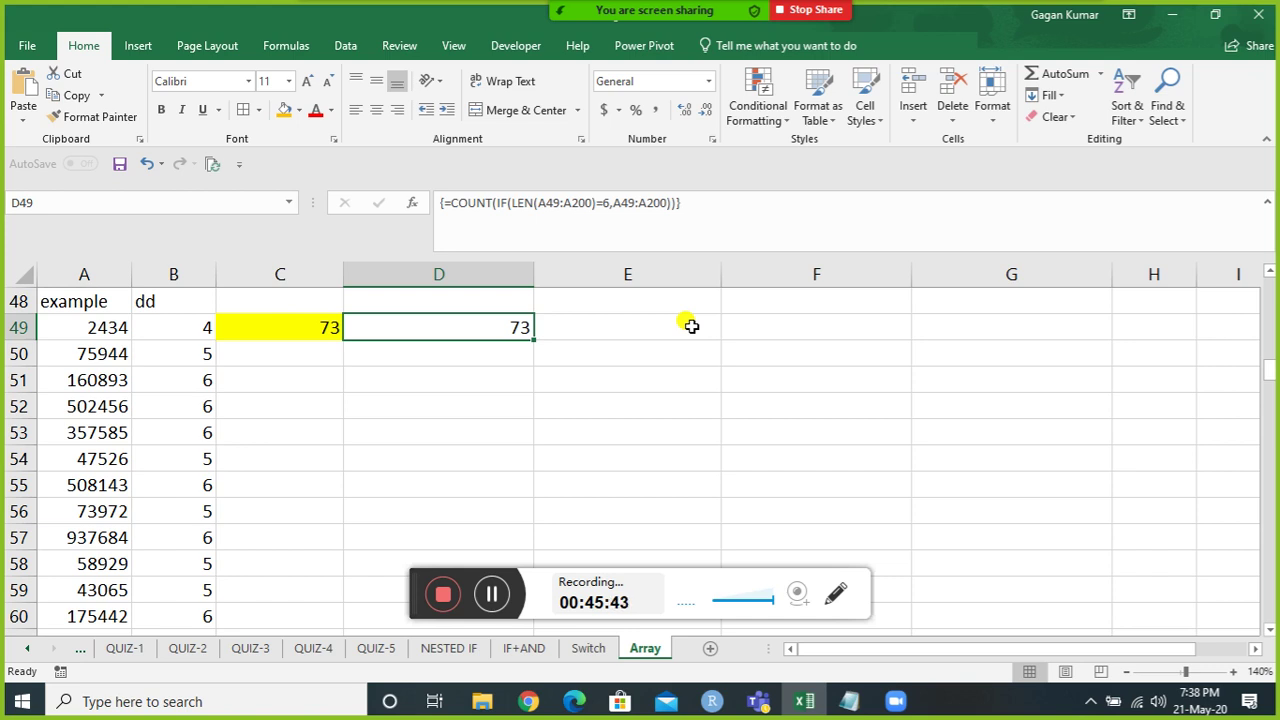
Compare the SUM array formula in C49 with the COUNT array formula in D49, leaving both as they are.
{"action": "key", "text": "Left"}
{"action": "key", "text": "Left"}
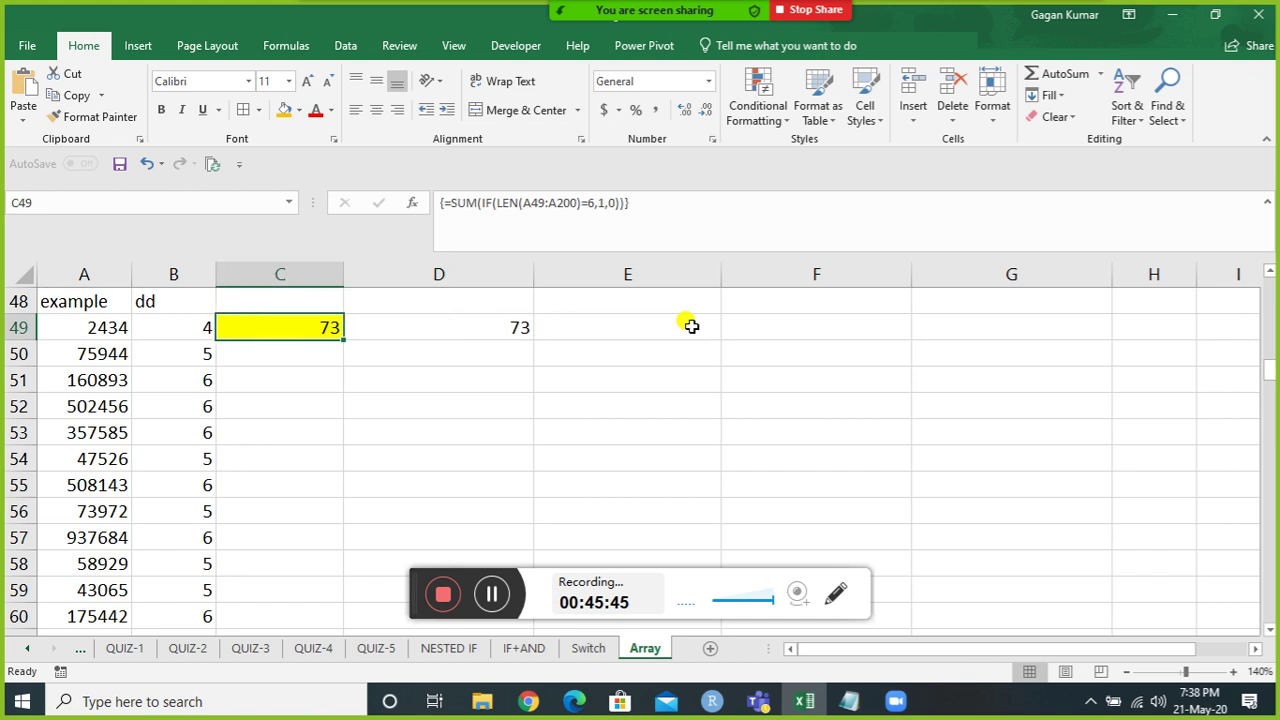
{"action": "key", "text": "Right"}
{"action": "key", "text": "Right"}
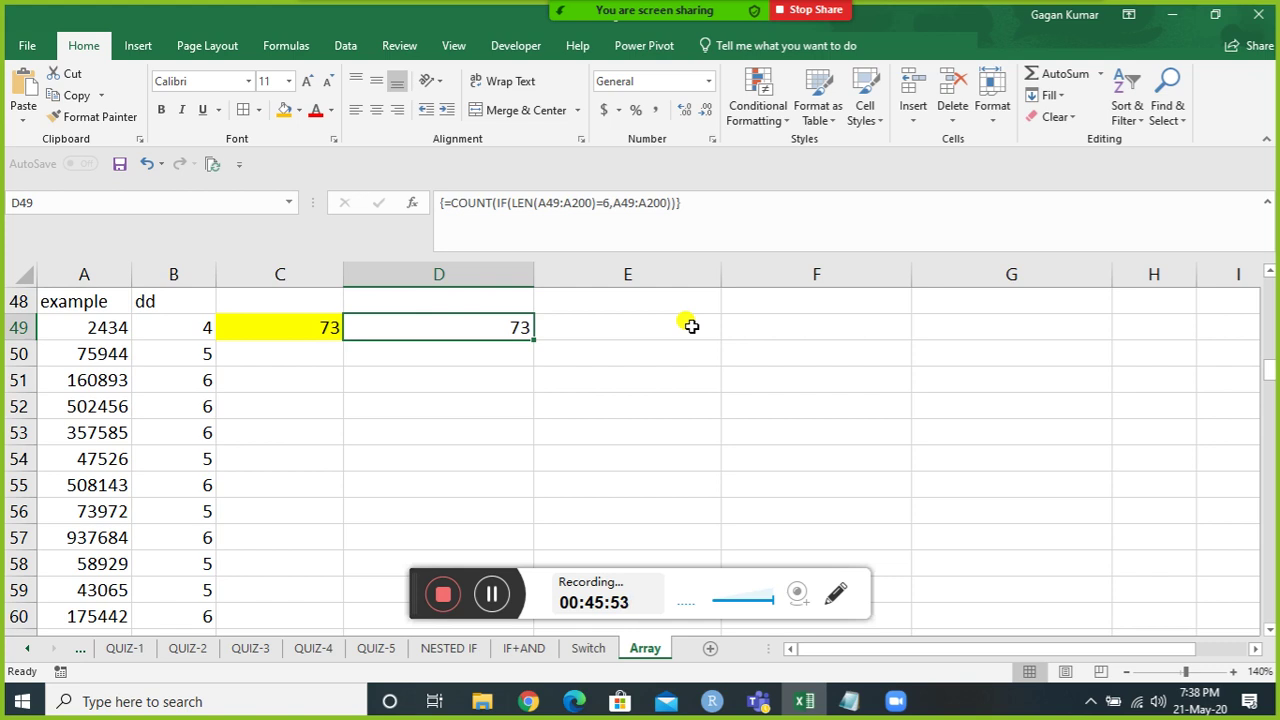
{"action": "key", "text": "Left"}
{"action": "key", "text": "Left"}
{"action": "key", "text": "Left"}
{"action": "key", "text": "Down"}
{"action": "key", "text": "Down"}
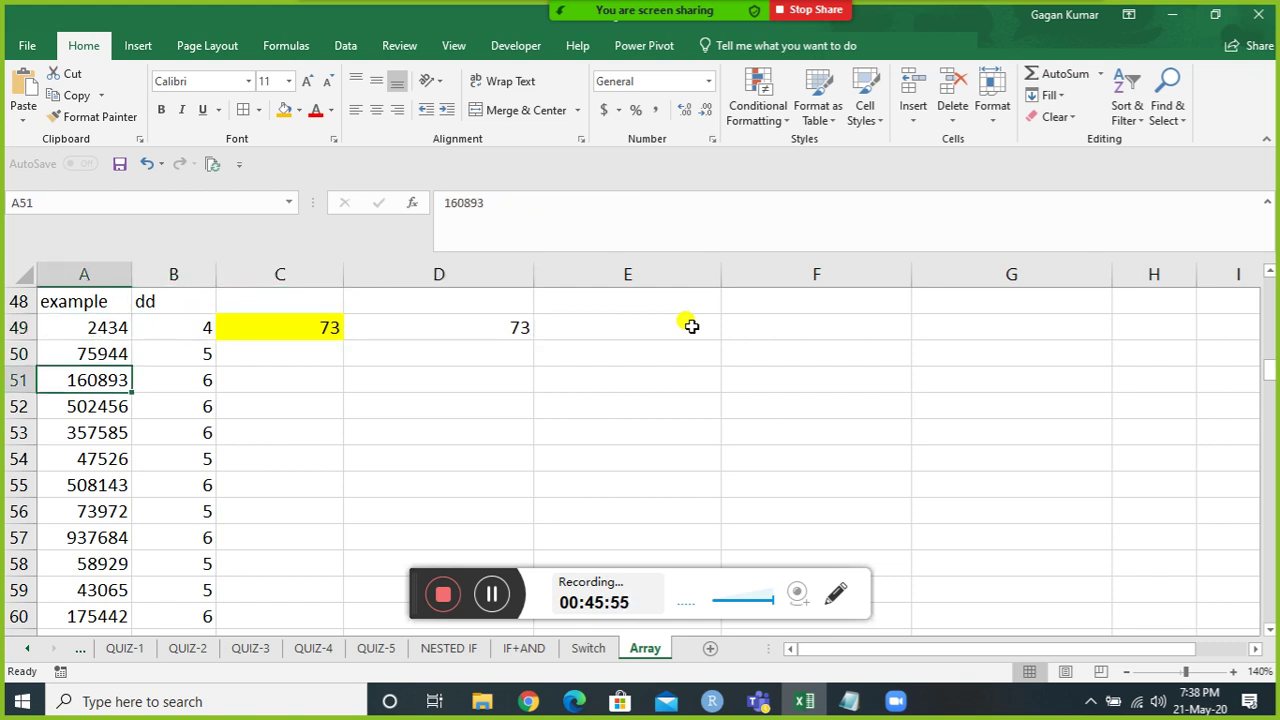
{"action": "key", "text": "Up"}
{"action": "key", "text": "Up"}
{"action": "key", "text": "Right"}
{"action": "key", "text": "Right"}
{"action": "key", "text": "Right"}
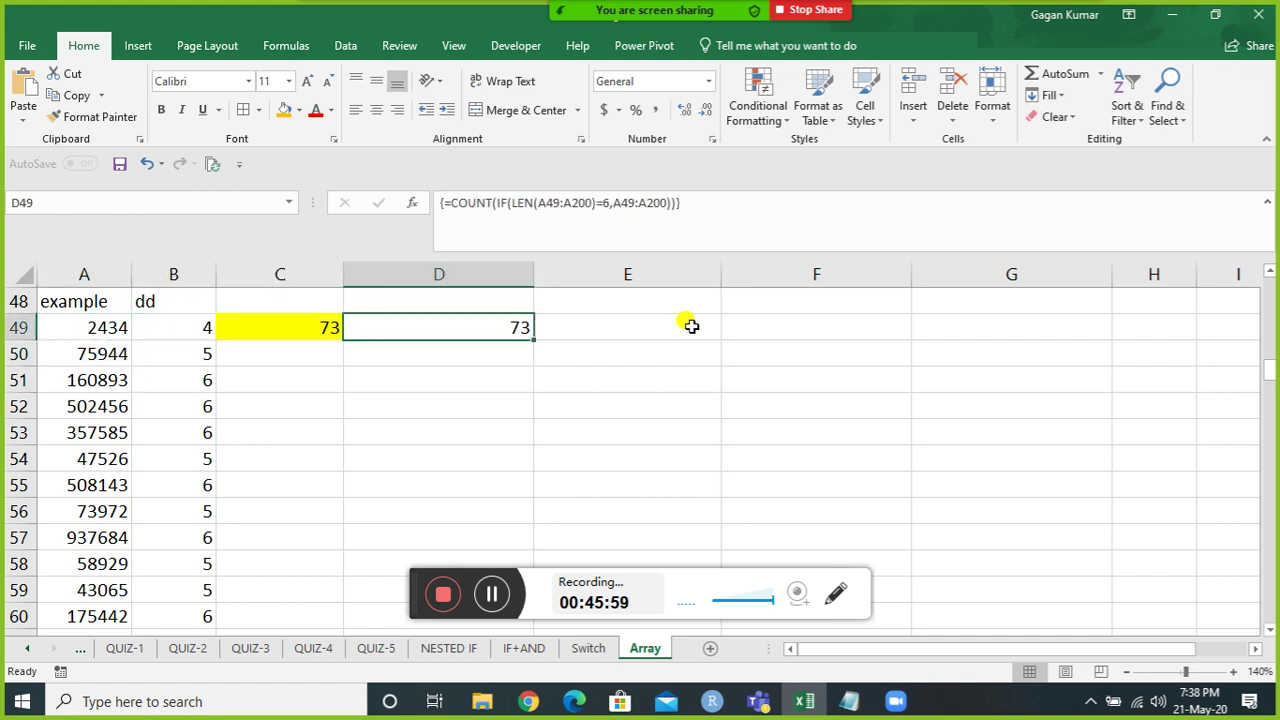
{"action": "key", "text": "Left"}
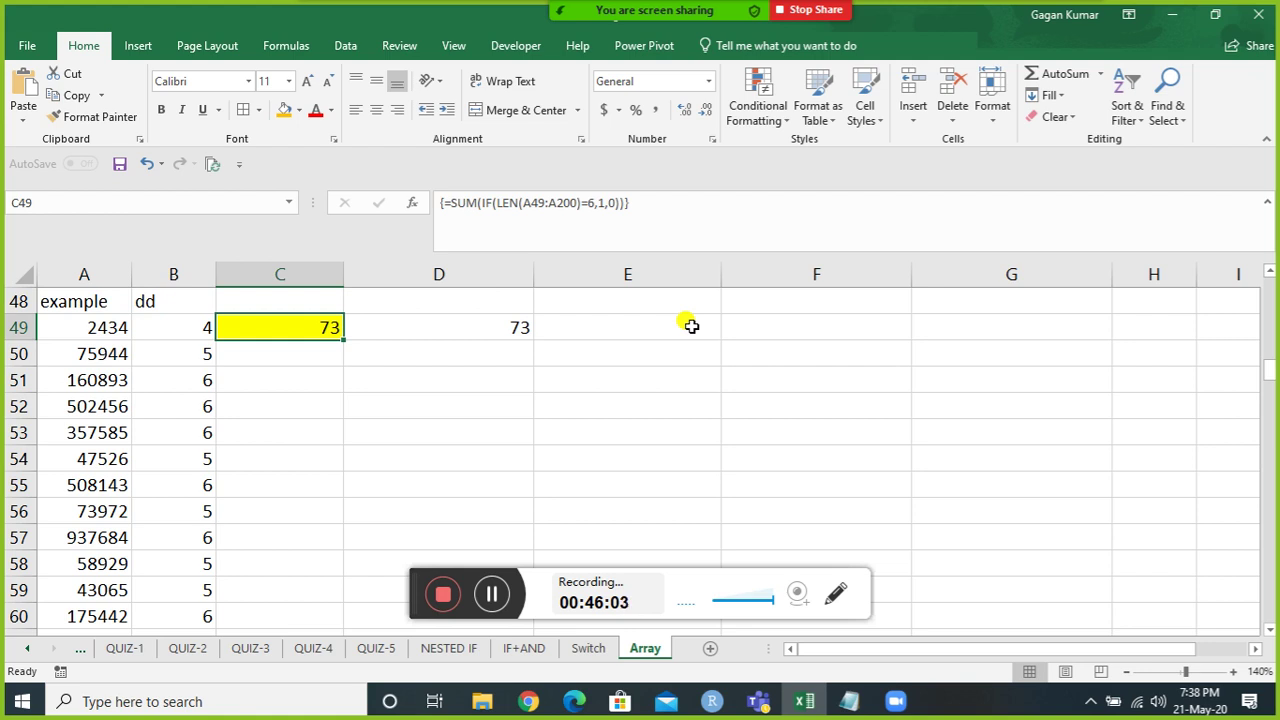
{"action": "key", "text": "F2"}
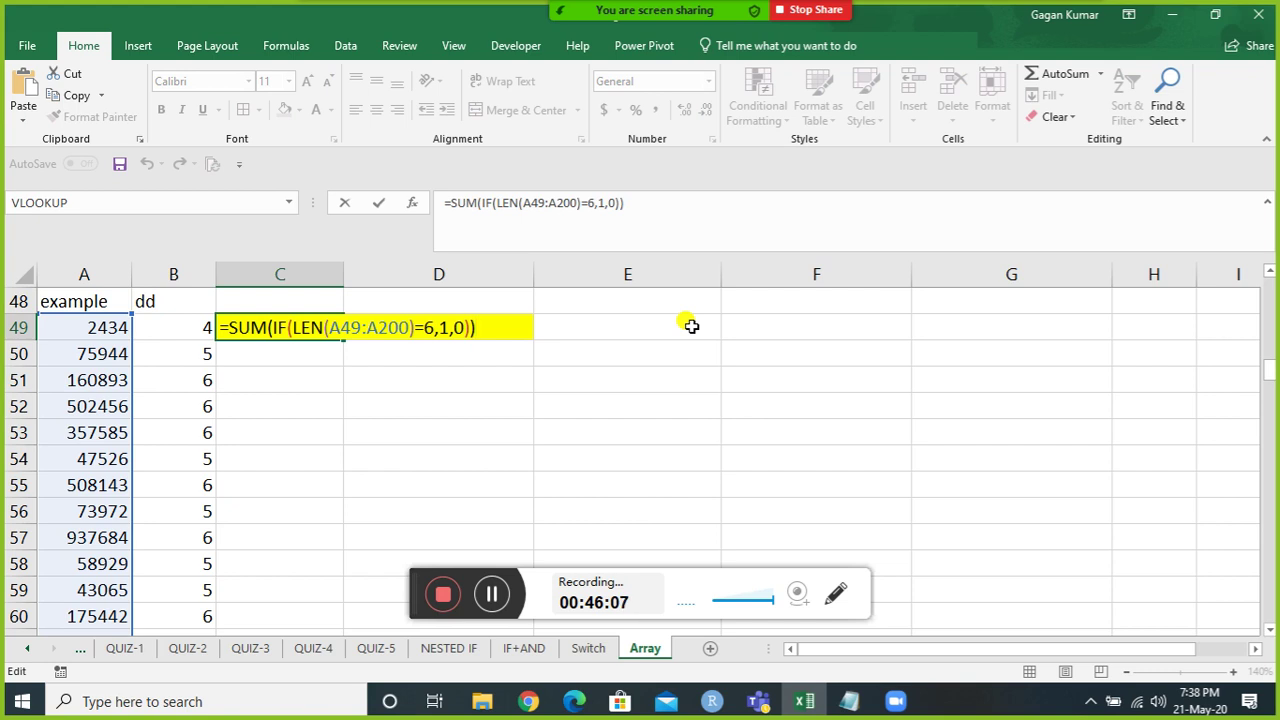
{"action": "key", "text": "ctrl+shift+Return"}
{"action": "key", "text": "Right"}
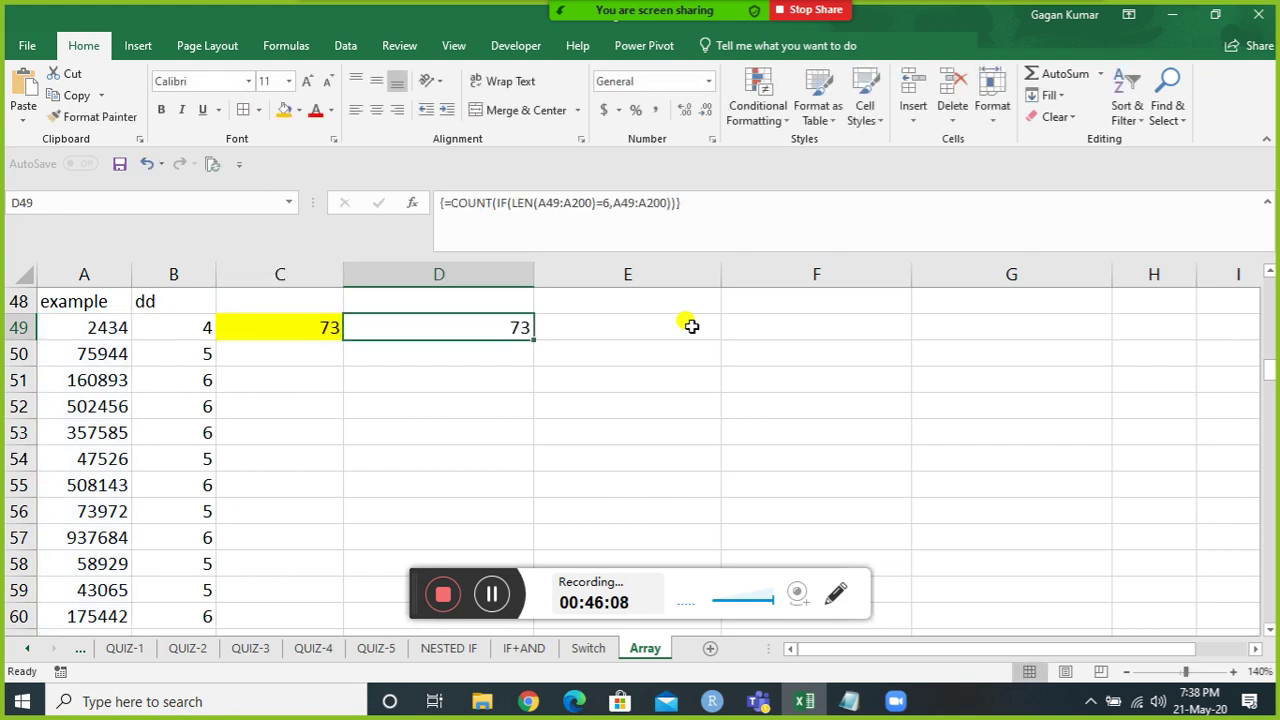
{"action": "key", "text": "Left"}
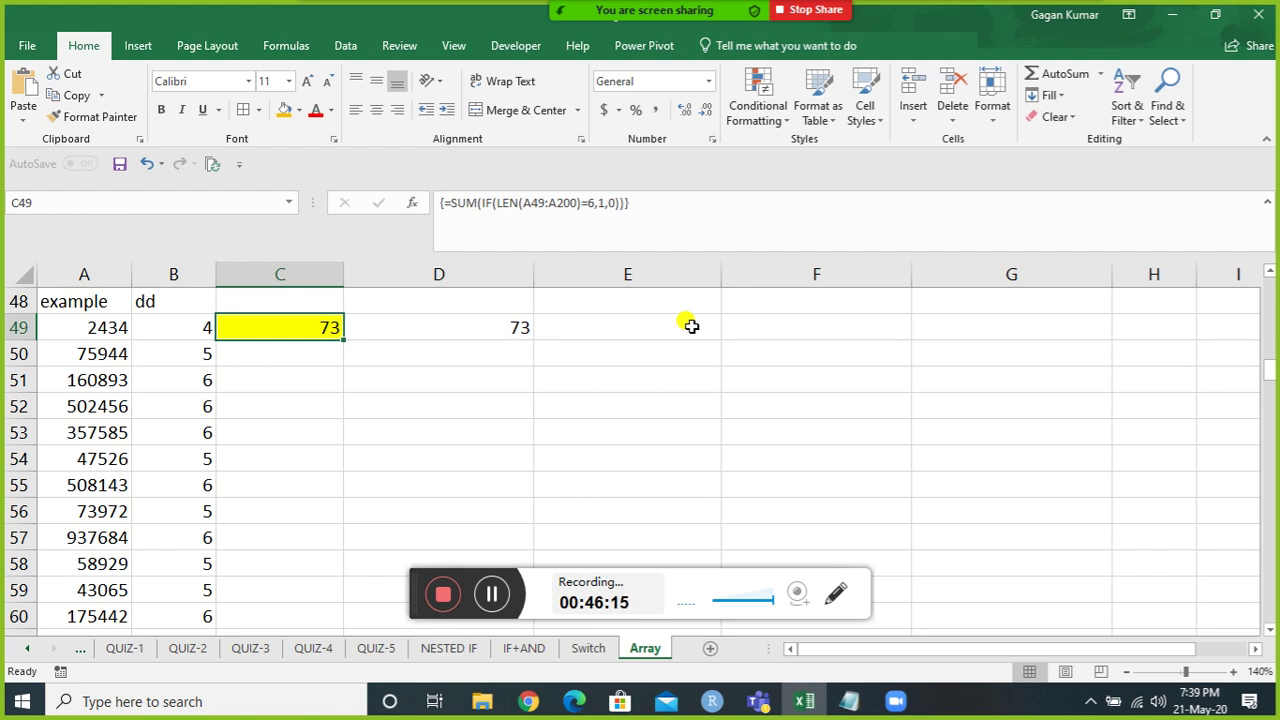
Look through the number list in column A, going back up to the earlier name examples around row 38.
{"action": "key", "text": "Left"}
{"action": "key", "text": "Left"}
{"action": "key", "text": "Down"}
{"action": "key", "text": "Down"}
{"action": "key", "text": "Down"}
{"action": "key", "text": "Down"}
{"action": "key", "text": "Down"}
{"action": "key", "text": "Down"}
{"action": "key", "text": "Down"}
{"action": "key", "text": "Down"}
{"action": "key", "text": "Down"}
{"action": "key", "text": "Down"}
{"action": "key", "text": "Down"}
{"action": "key", "text": "Down"}
{"action": "key", "text": "Down"}
{"action": "key", "text": "Down"}
{"action": "key", "text": "Down"}
{"action": "key", "text": "Down"}
{"action": "key", "text": "Down"}
{"action": "key", "text": "Down"}
{"action": "key", "text": "Down"}
{"action": "key", "text": "Down"}
{"action": "key", "text": "Down"}
{"action": "key", "text": "Down"}
{"action": "key", "text": "Down"}
{"action": "key", "text": "Down"}
{"action": "key", "text": "Down"}
{"action": "key", "text": "ctrl+Down"}
{"action": "key", "text": "Down"}
{"action": "key", "text": "Down"}
{"action": "key", "text": "Down"}
{"action": "key", "text": "Down"}
{"action": "key", "text": "Down"}
{"action": "key", "text": "Down"}
{"action": "key", "text": "Down"}
{"action": "key", "text": "Down"}
{"action": "key", "text": "Down"}
{"action": "key", "text": "Down"}
{"action": "key", "text": "Down"}
{"action": "key", "text": "Down"}
{"action": "key", "text": "Down"}
{"action": "key", "text": "Down"}
{"action": "key", "text": "Down"}
{"action": "key", "text": "Down"}
{"action": "key", "text": "Down"}
{"action": "key", "text": "Down"}
{"action": "key", "text": "Down"}
{"action": "key", "text": "Down"}
{"action": "key", "text": "Down"}
{"action": "key", "text": "Down"}
{"action": "key", "text": "ctrl+Up"}
{"action": "key", "text": "ctrl+Up"}
{"action": "key", "text": "Up"}
{"action": "key", "text": "Up"}
{"action": "key", "text": "Up"}
{"action": "key", "text": "Up"}
{"action": "key", "text": "Up"}
{"action": "key", "text": "Up"}
{"action": "key", "text": "Up"}
{"action": "key", "text": "Up"}
{"action": "key", "text": "Up"}
{"action": "key", "text": "Up"}
{"action": "key", "text": "Up"}
{"action": "key", "text": "Up"}
{"action": "key", "text": "Up"}
{"action": "key", "text": "Up"}
{"action": "key", "text": "Up"}
{"action": "key", "text": "Up"}
{"action": "key", "text": "Up"}
{"action": "key", "text": "Up"}
{"action": "key", "text": "Up"}
{"action": "key", "text": "Up"}
{"action": "key", "text": "Up"}
{"action": "key", "text": "Up"}
{"action": "key", "text": "Up"}
{"action": "key", "text": "Up"}
{"action": "key", "text": "Up"}
{"action": "key", "text": "Up"}
{"action": "key", "text": "Up"}
{"action": "key", "text": "Up"}
{"action": "key", "text": "Up"}
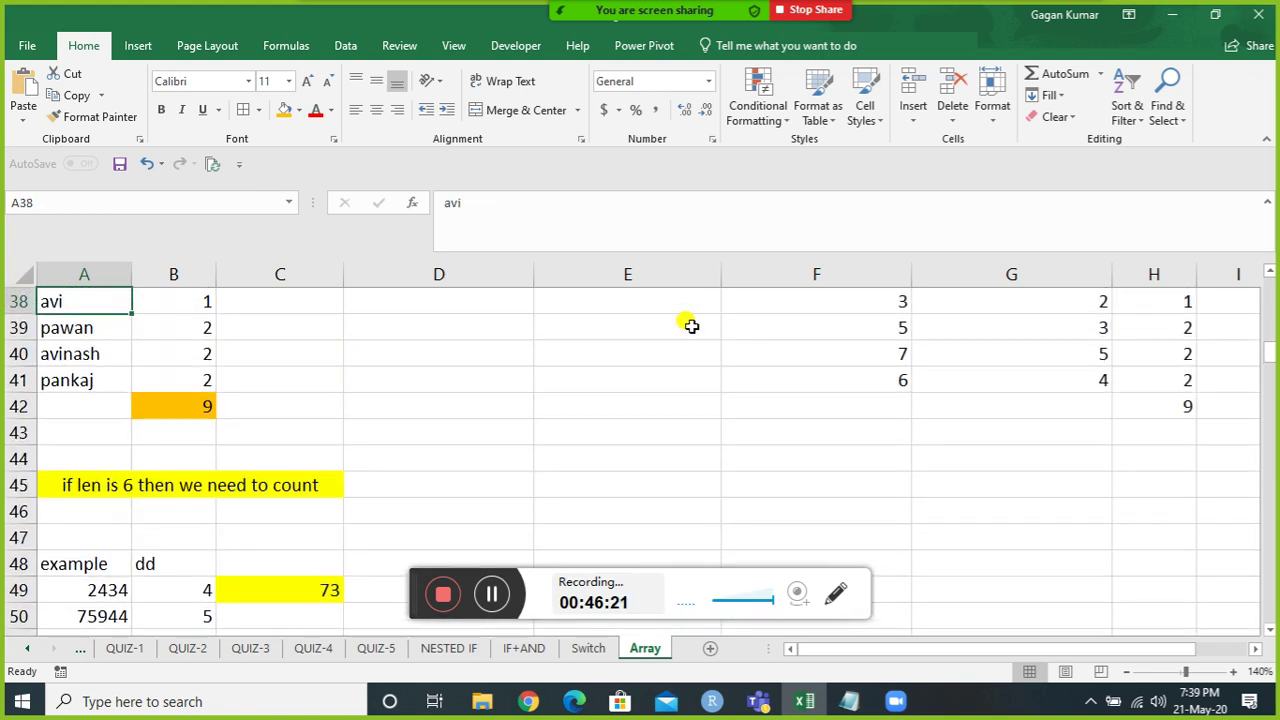
Go back up column A to the first example's Data list and review its minimum, sum and count headings.
{"action": "key", "text": "Up"}
{"action": "key", "text": "Up"}
{"action": "key", "text": "Up"}
{"action": "key", "text": "Up"}
{"action": "key", "text": "Up"}
{"action": "key", "text": "Up"}
{"action": "key", "text": "Up"}
{"action": "key", "text": "Up"}
{"action": "key", "text": "Up"}
{"action": "key", "text": "Up"}
{"action": "key", "text": "Up"}
{"action": "key", "text": "Up"}
{"action": "key", "text": "Up"}
{"action": "key", "text": "Up"}
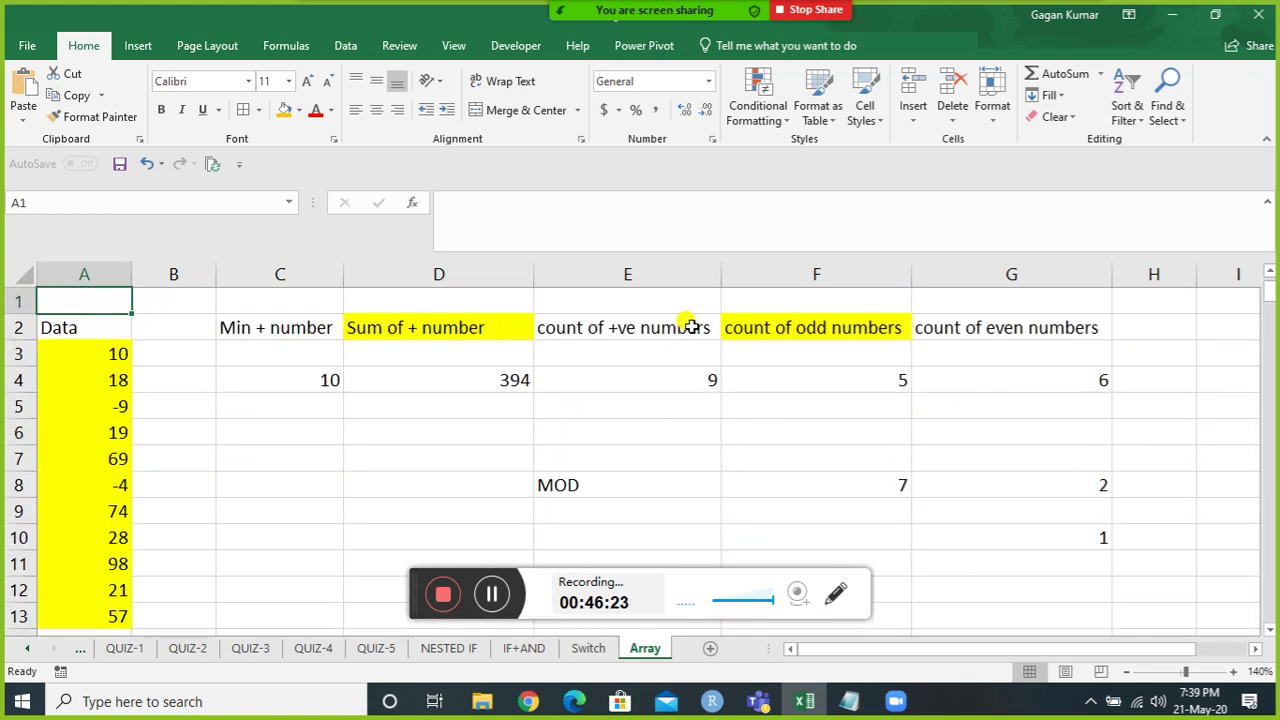
{"action": "key", "text": "Down"}
{"action": "key", "text": "Down"}
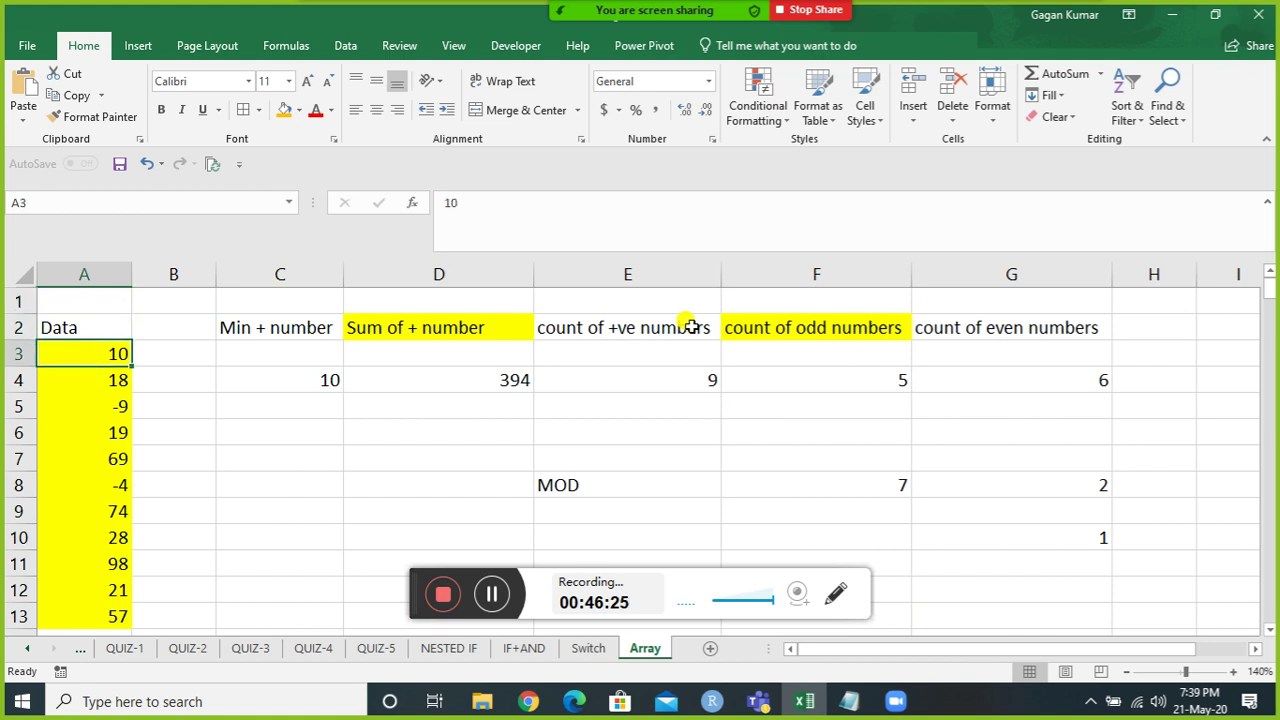